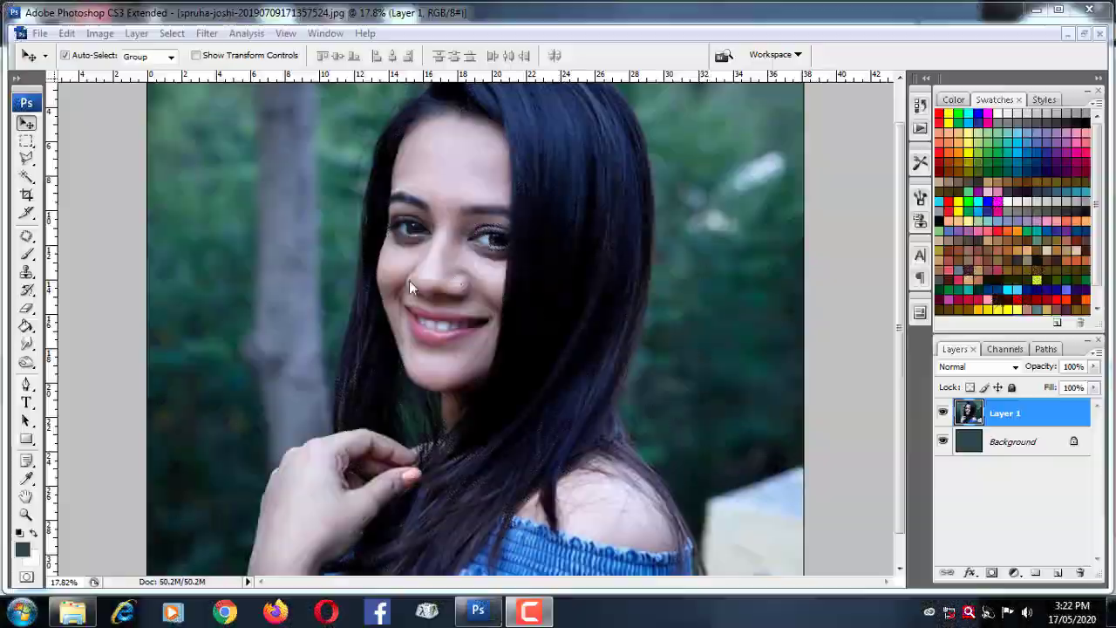
Zoom in and start the pen outline along the hand and the hair edge.
{"action": "scroll", "coordinate": [409, 280], "scroll_direction": "up", "scroll_amount": 1}
{"action": "scroll", "coordinate": [409, 279], "scroll_direction": "up", "scroll_amount": 1}
{"action": "scroll", "coordinate": [409, 278], "scroll_direction": "up", "scroll_amount": 1}
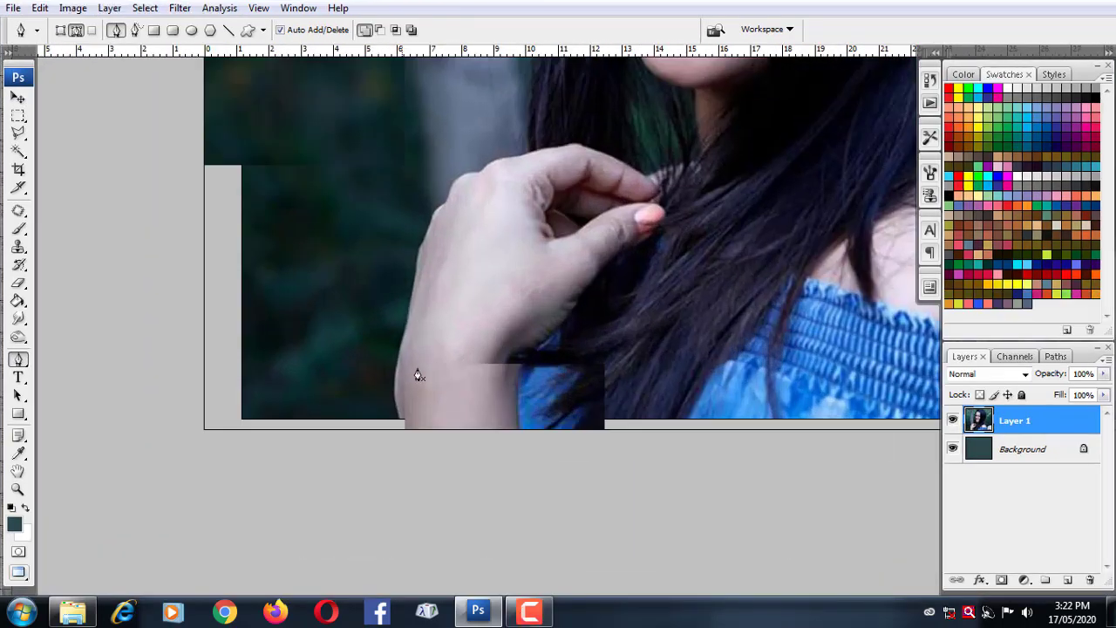
{"action": "scroll", "coordinate": [418, 375], "scroll_direction": "up", "scroll_amount": 1}
{"action": "scroll", "coordinate": [364, 199], "scroll_direction": "up", "scroll_amount": 4}
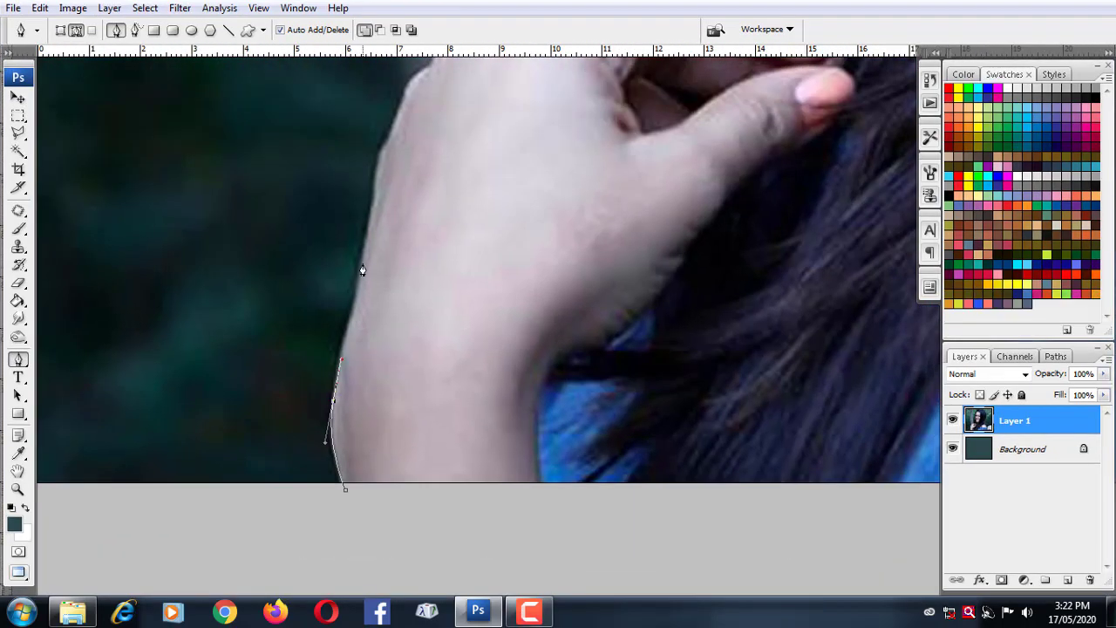
{"action": "left_click_drag", "start_coordinate": [374, 210], "coordinate": [376, 292]}
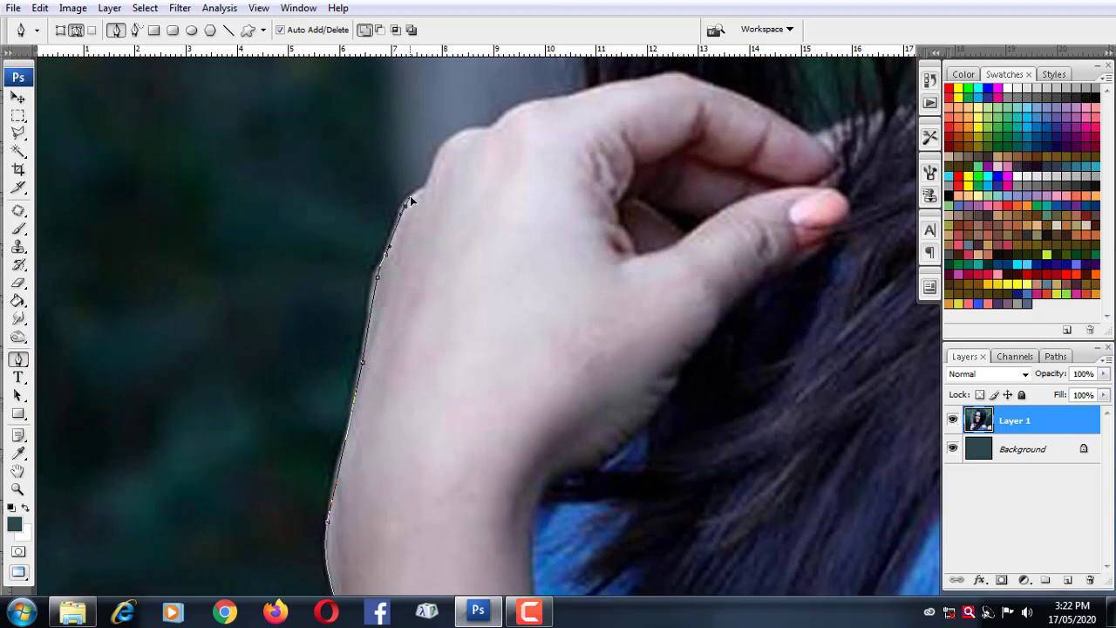
{"action": "mouse_move", "coordinate": [447, 177]}
{"action": "left_mouse_down"}
{"action": "mouse_move", "coordinate": [425, 286]}
{"action": "mouse_move", "coordinate": [379, 360]}
{"action": "left_mouse_up"}
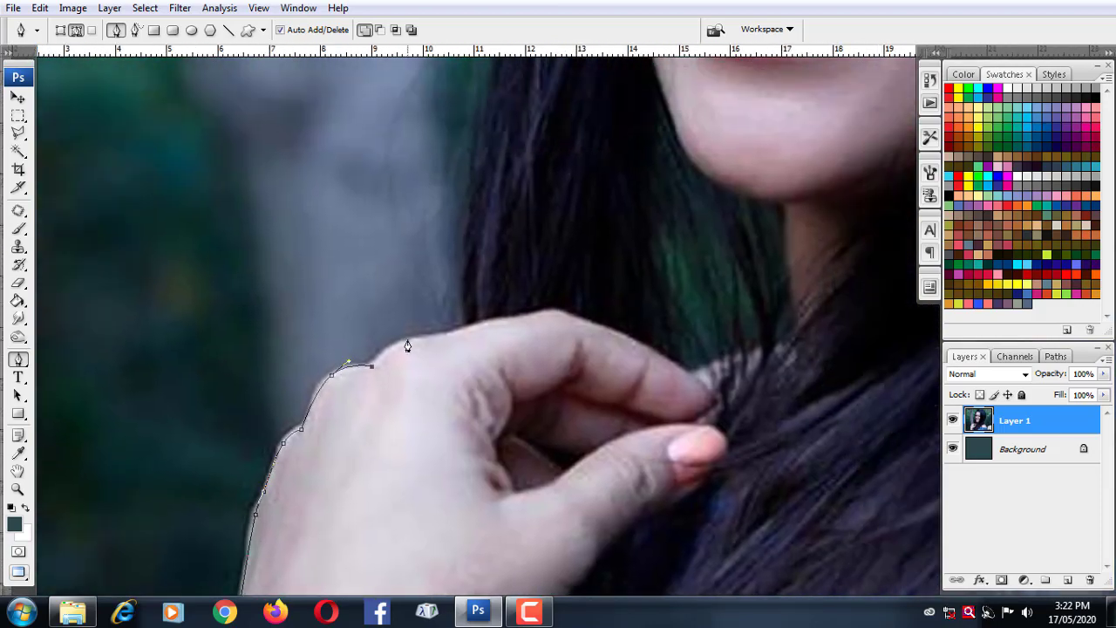
{"action": "left_click_drag", "start_coordinate": [463, 337], "coordinate": [481, 457]}
{"action": "left_click", "coordinate": [498, 260]}
Continue the outline up the hair's left edge toward the top of the head.
{"action": "scroll", "coordinate": [500, 366], "scroll_direction": "up", "scroll_amount": 4}
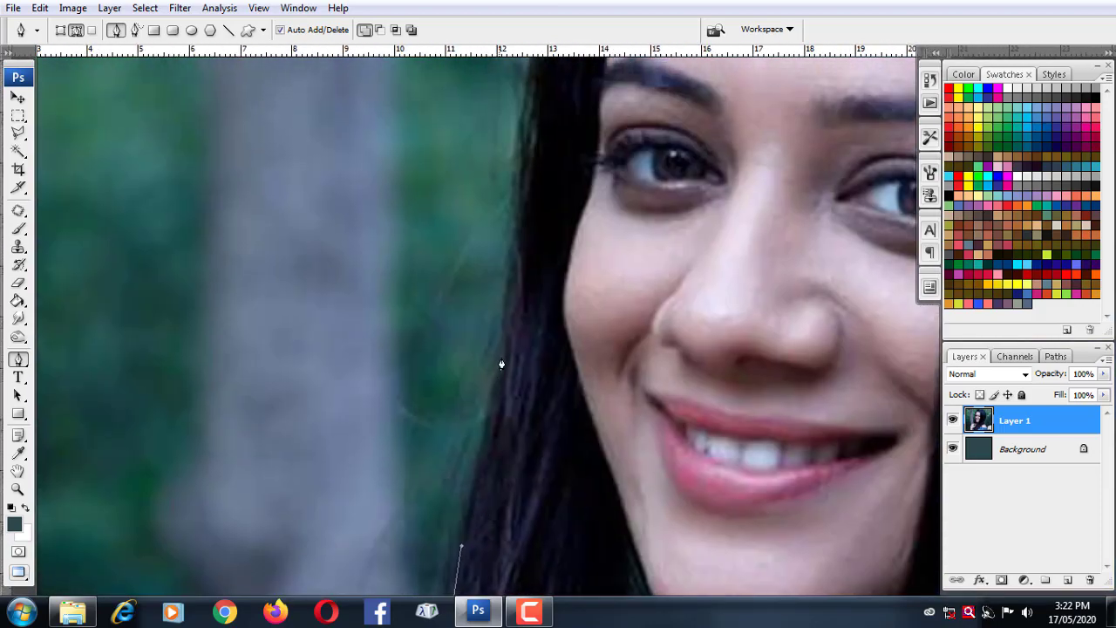
{"action": "left_click", "coordinate": [515, 297]}
{"action": "scroll", "coordinate": [543, 225], "scroll_direction": "up", "scroll_amount": 3}
{"action": "left_click", "coordinate": [535, 296]}
{"action": "left_click", "coordinate": [566, 174]}
{"action": "left_click_drag", "start_coordinate": [566, 174], "coordinate": [282, 317]}
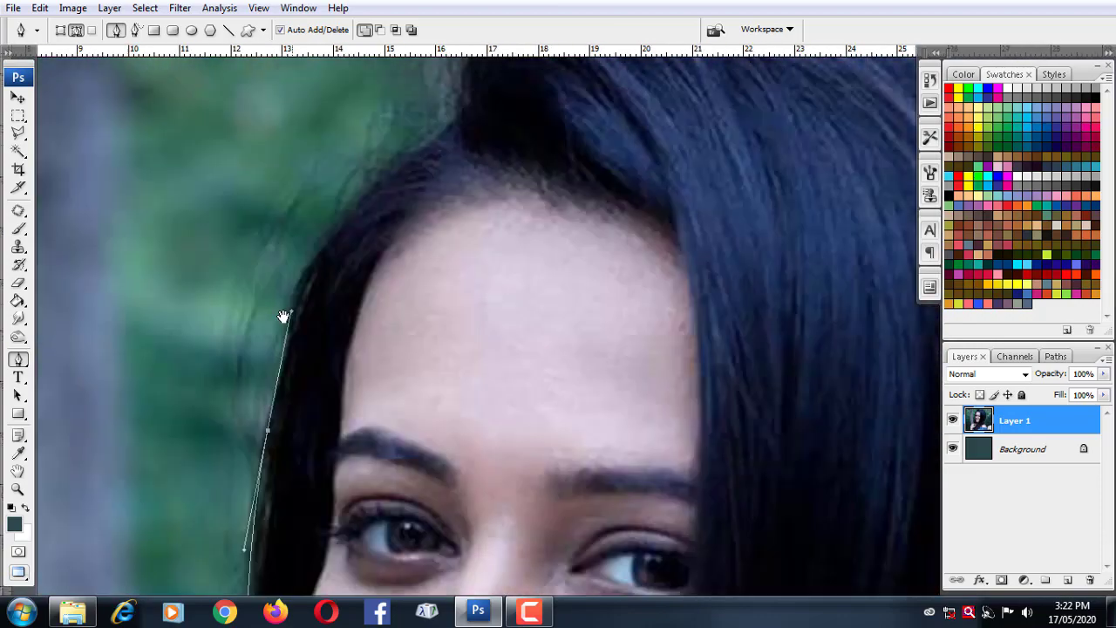
{"action": "left_click", "coordinate": [330, 243]}
{"action": "scroll", "coordinate": [320, 255], "scroll_direction": "up", "scroll_amount": 2}
{"action": "left_click", "coordinate": [322, 259]}
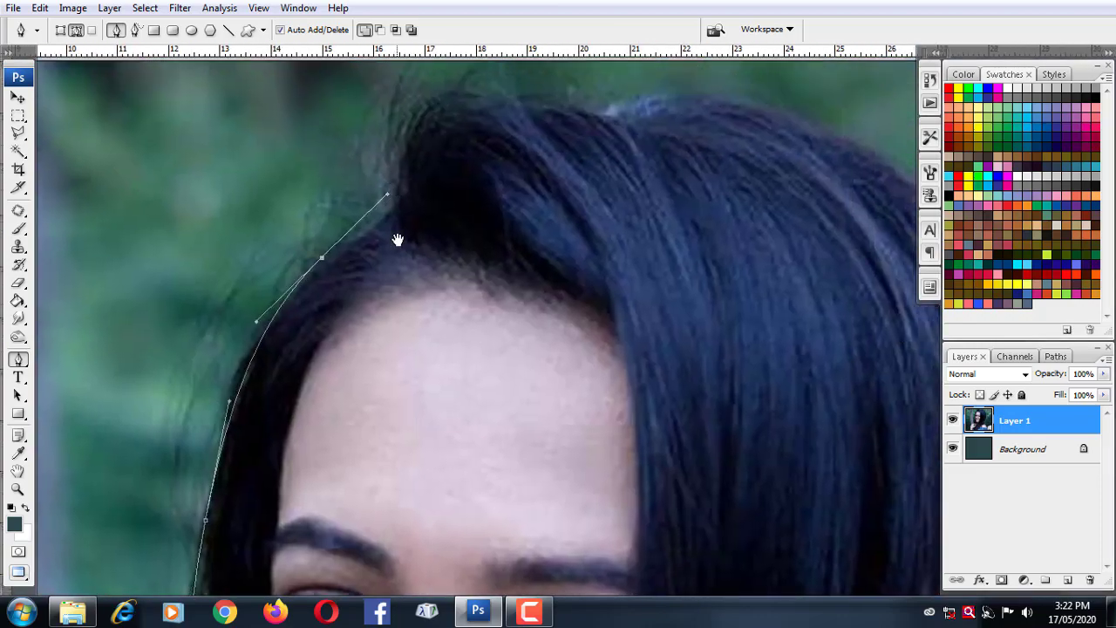
{"action": "scroll", "coordinate": [398, 239], "scroll_direction": "up", "scroll_amount": 2}
Curve the outline over the top of the hair and down its right edge.
{"action": "left_click_drag", "start_coordinate": [411, 251], "coordinate": [422, 187]}
{"action": "left_click_drag", "start_coordinate": [542, 209], "coordinate": [597, 223]}
{"action": "left_click_drag", "start_coordinate": [735, 217], "coordinate": [790, 234]}
{"action": "scroll", "coordinate": [374, 154], "scroll_direction": "down", "scroll_amount": 2}
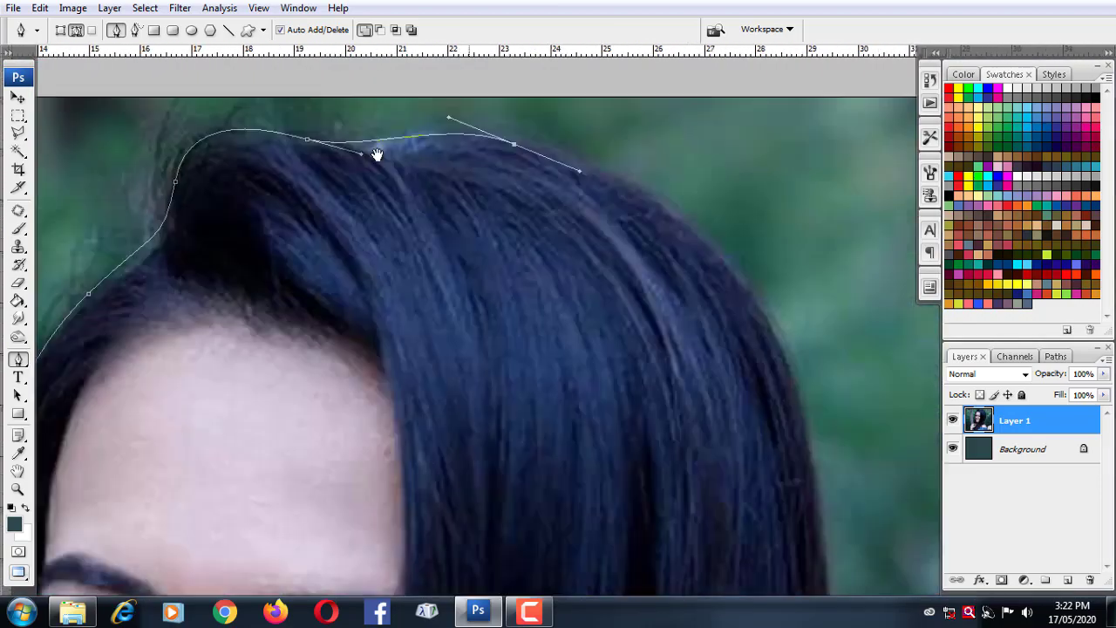
{"action": "left_click_drag", "start_coordinate": [558, 301], "coordinate": [572, 335]}
{"action": "scroll", "coordinate": [572, 335], "scroll_direction": "down", "scroll_amount": 3}
{"action": "left_click_drag", "start_coordinate": [577, 411], "coordinate": [567, 489]}
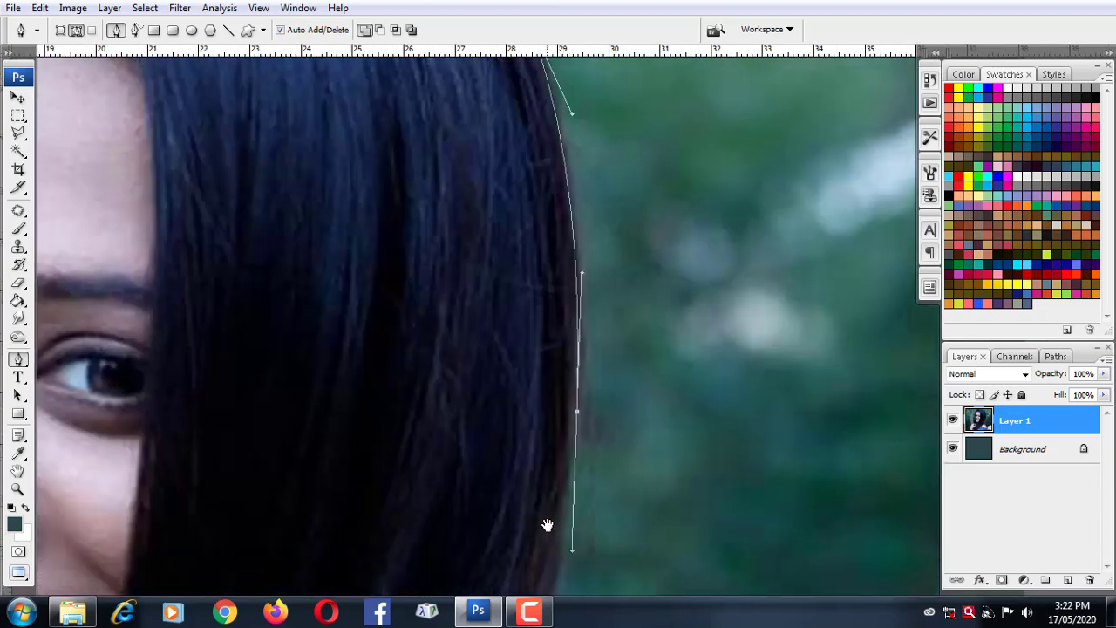
{"action": "scroll", "coordinate": [548, 524], "scroll_direction": "down", "scroll_amount": 3}
Carry the outline down the hair's right side and around the shoulder to the photo's bottom edge.
{"action": "mouse_move", "coordinate": [531, 398]}
{"action": "left_mouse_down"}
{"action": "mouse_move", "coordinate": [494, 503]}
{"action": "mouse_move", "coordinate": [466, 248]}
{"action": "left_mouse_up"}
{"action": "left_click_drag", "start_coordinate": [500, 323], "coordinate": [531, 356]}
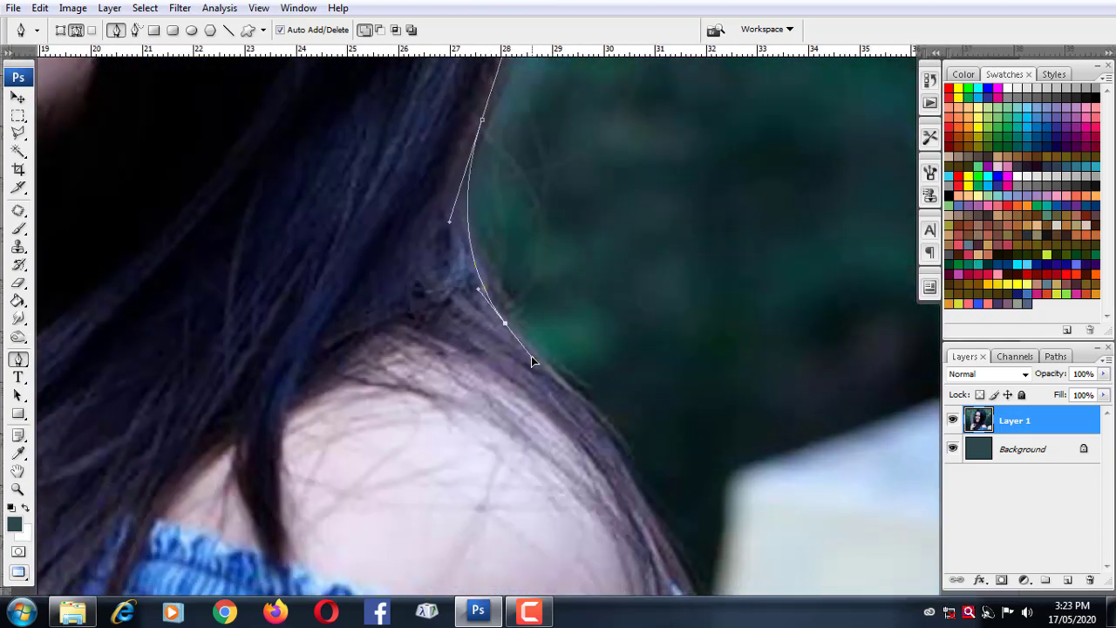
{"action": "scroll", "coordinate": [531, 356], "scroll_direction": "down", "scroll_amount": 3}
{"action": "left_click_drag", "start_coordinate": [611, 429], "coordinate": [655, 441]}
{"action": "scroll", "coordinate": [573, 275], "scroll_direction": "down", "scroll_amount": 3}
{"action": "left_click_drag", "start_coordinate": [573, 275], "coordinate": [575, 295]}
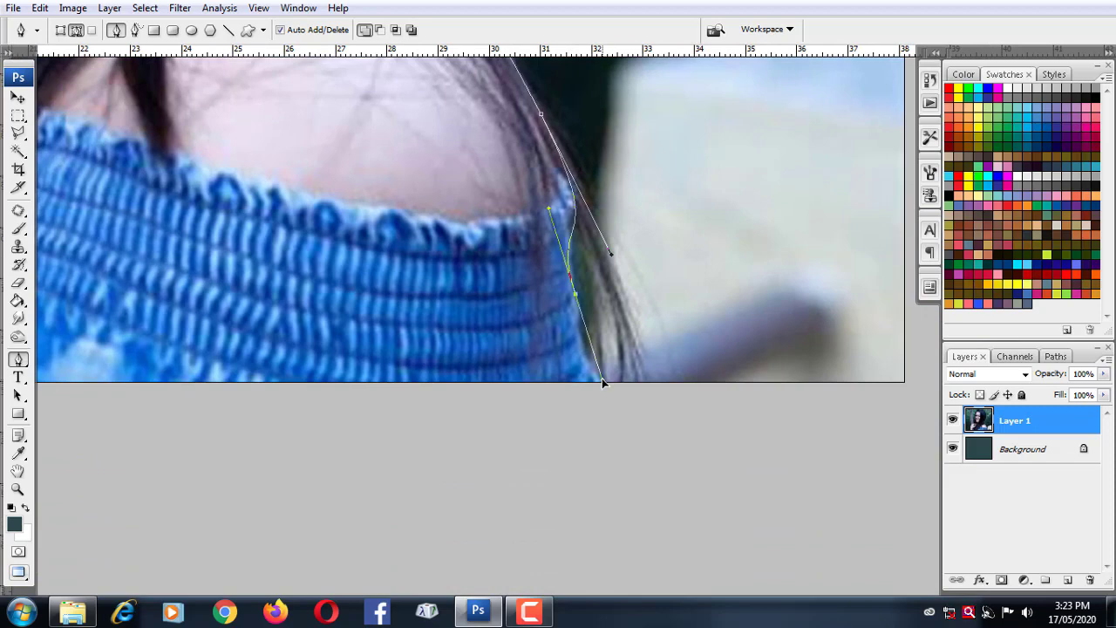
{"action": "left_click", "coordinate": [600, 382]}
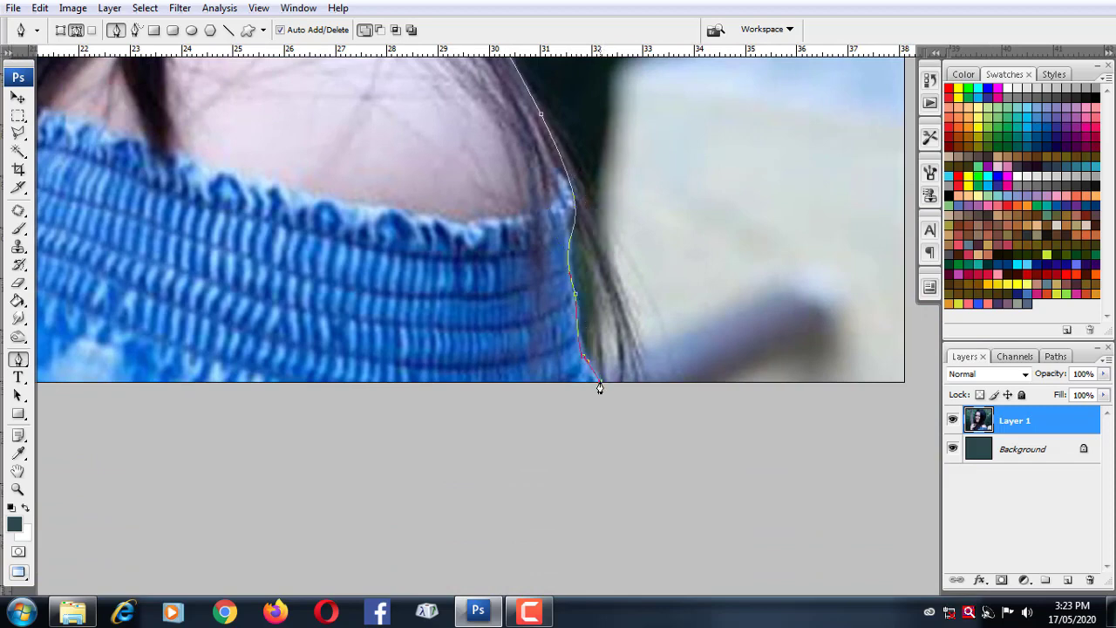
Zoom out to the whole photo and close the path around the woman outside the image.
{"action": "key", "text": "ctrl+0"}
{"action": "key", "text": "ctrl+minus"}
{"action": "left_click_drag", "start_coordinate": [833, 526], "coordinate": [833, 489]}
{"action": "left_click_drag", "start_coordinate": [834, 325], "coordinate": [829, 261]}
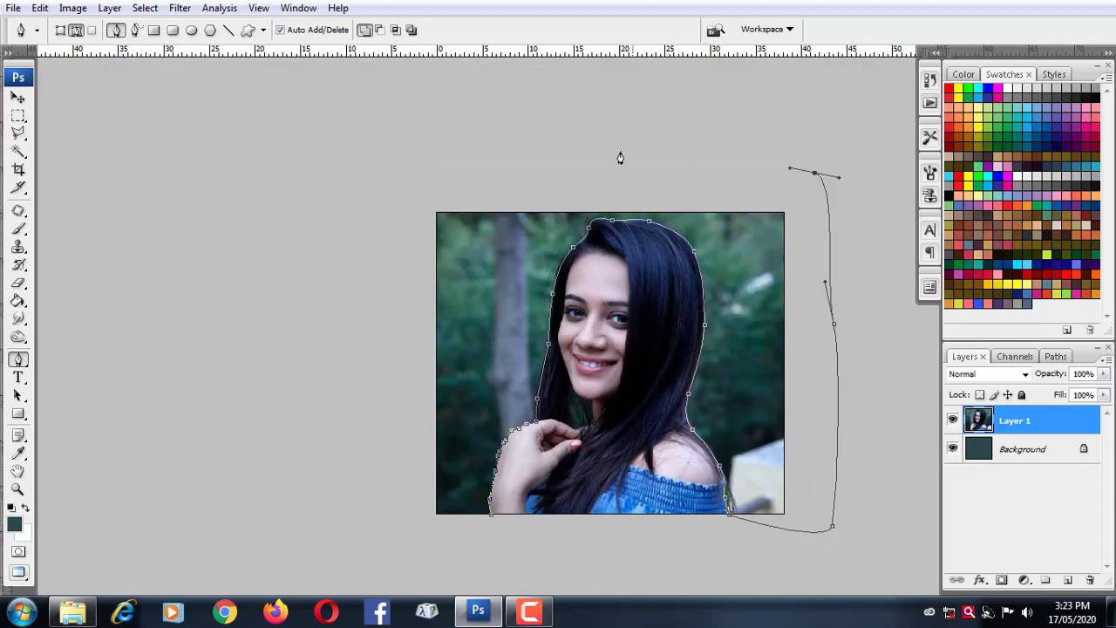
{"action": "left_click_drag", "start_coordinate": [572, 151], "coordinate": [524, 144]}
{"action": "left_click_drag", "start_coordinate": [349, 193], "coordinate": [341, 244]}
Turn the closed path into a selection, delete the background, then deselect.
{"action": "left_click", "coordinate": [490, 527]}
{"action": "right_click", "coordinate": [463, 523]}
{"action": "left_click", "coordinate": [512, 491]}
{"action": "key", "text": "Return"}
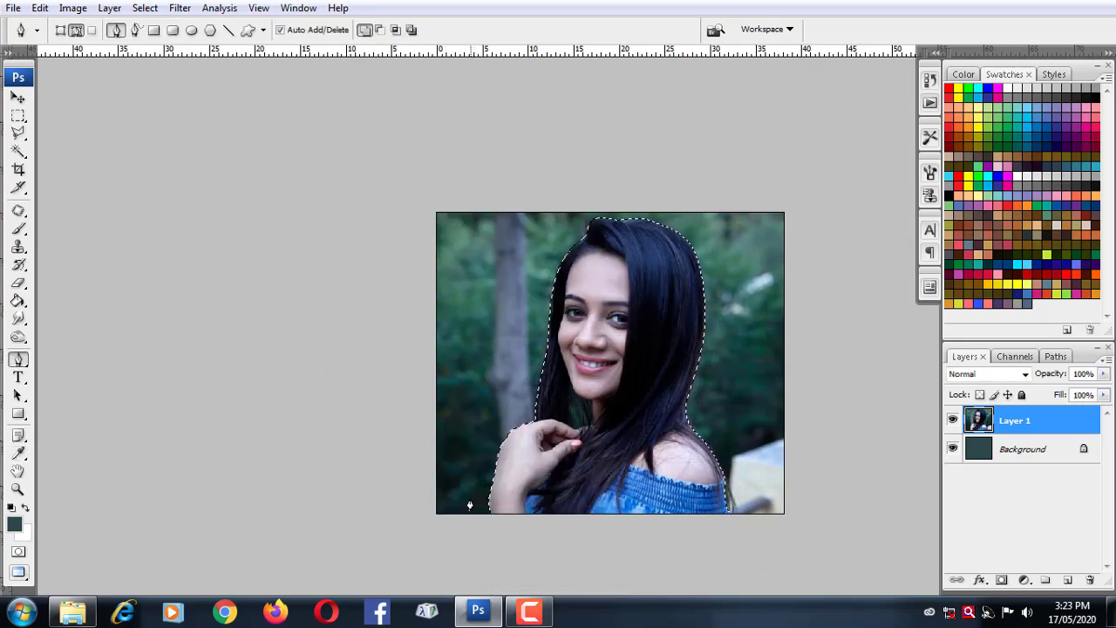
{"action": "key", "text": "Delete"}
{"action": "key", "text": "ctrl+d"}
Scale the portrait layer down to about 91.7% and nudge it slightly right.
{"action": "key", "text": "ctrl+plus"}
{"action": "key", "text": "ctrl+plus"}
{"action": "key", "text": "v"}
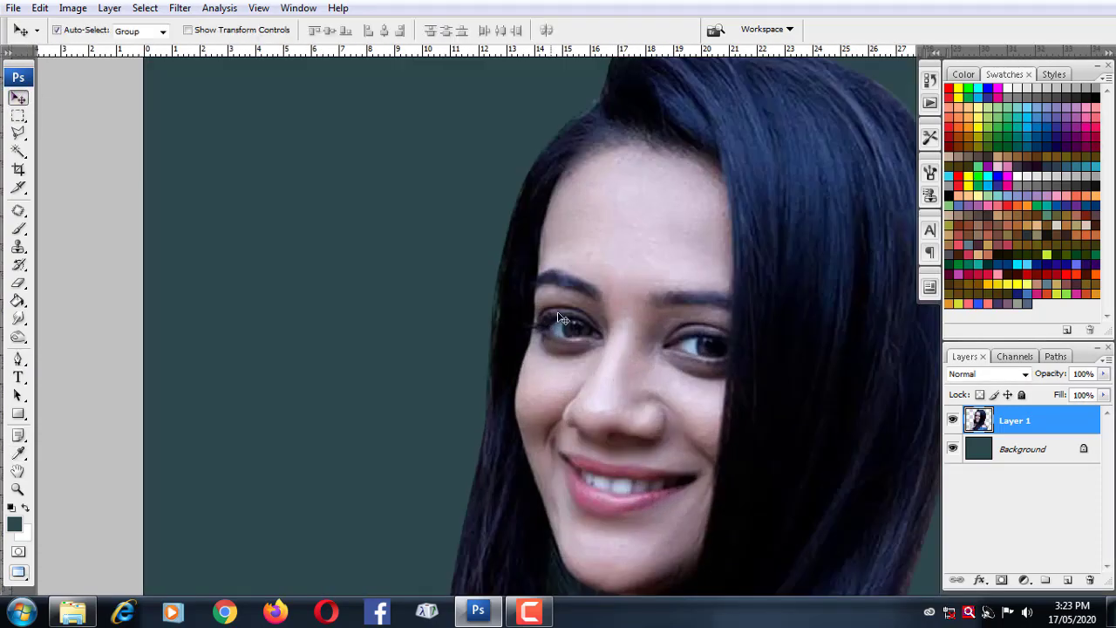
{"action": "key", "text": "ctrl+minus"}
{"action": "key", "text": "ctrl+plus"}
{"action": "key", "text": "ctrl+minus"}
{"action": "key", "text": "ctrl+minus"}
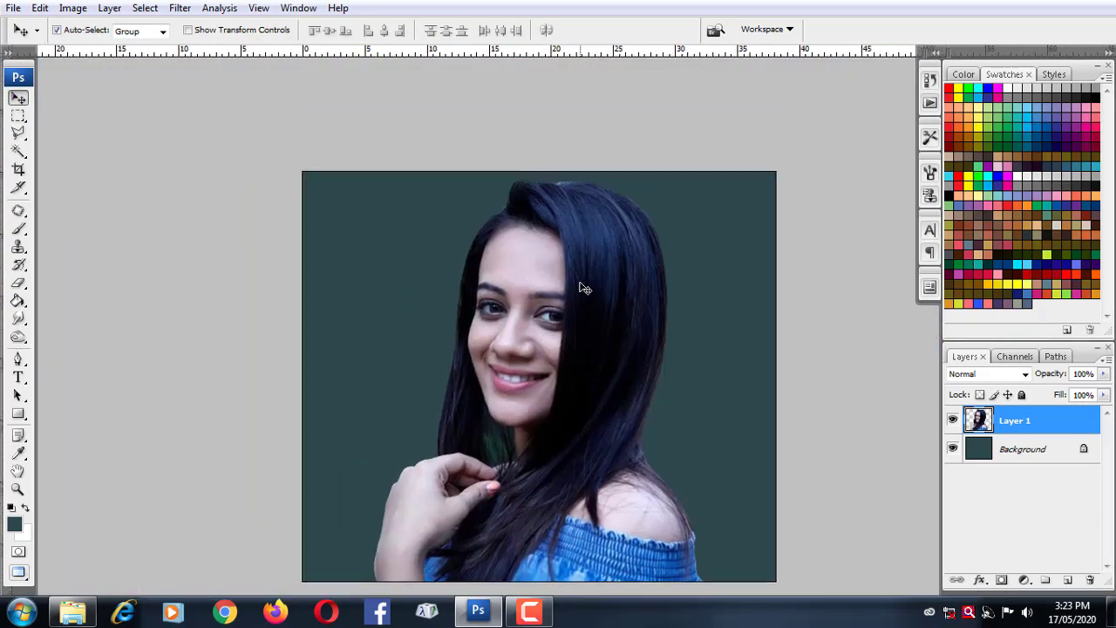
{"action": "key", "text": "ctrl+t"}
{"action": "left_click_drag", "start_coordinate": [703, 179], "coordinate": [677, 214]}
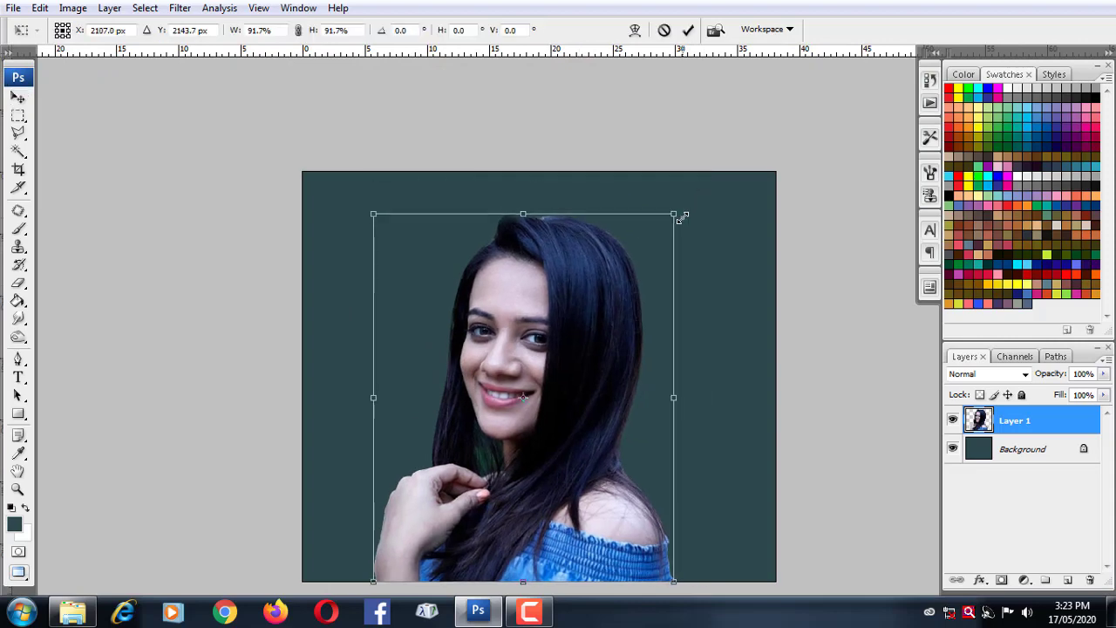
{"action": "left_click_drag", "start_coordinate": [593, 304], "coordinate": [606, 307]}
{"action": "key", "text": "Return"}
Duplicate the portrait layer and apply Auto Levels, Auto Contrast and Auto Color to the copy.
{"action": "key", "text": "ctrl+j"}
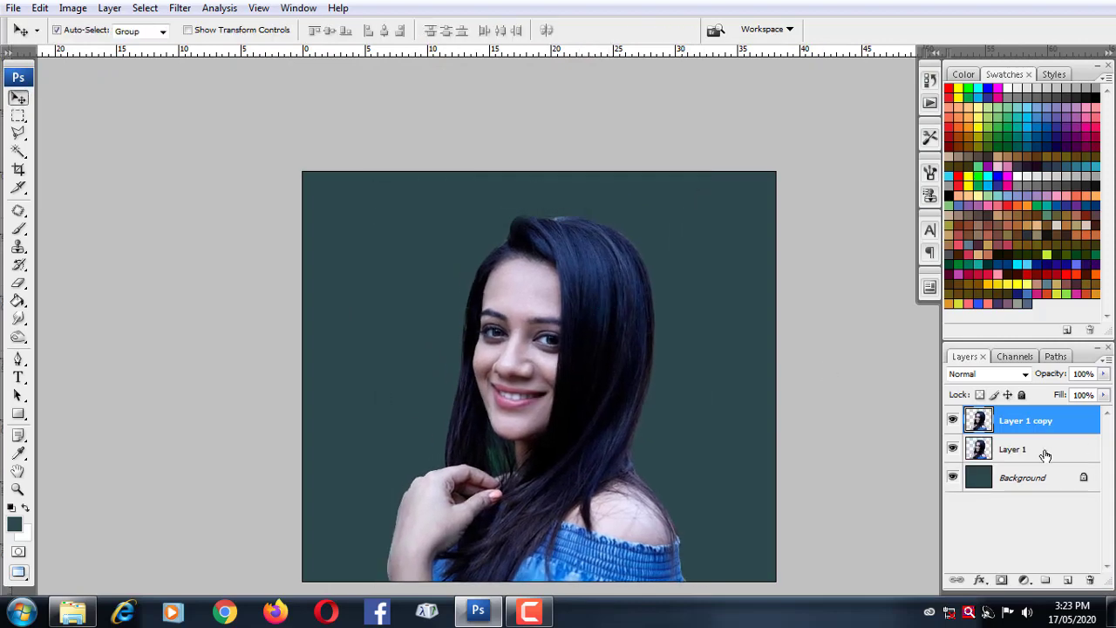
{"action": "left_click", "coordinate": [73, 8]}
{"action": "left_click", "coordinate": [262, 65]}
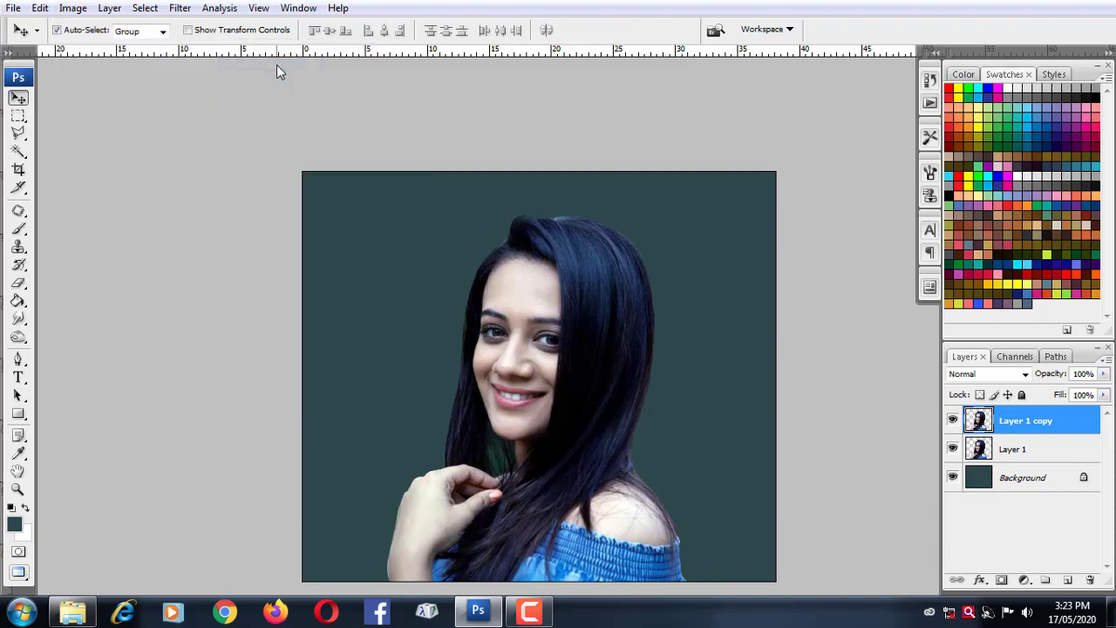
{"action": "left_click", "coordinate": [73, 8]}
{"action": "left_click", "coordinate": [262, 80]}
{"action": "left_click", "coordinate": [73, 7]}
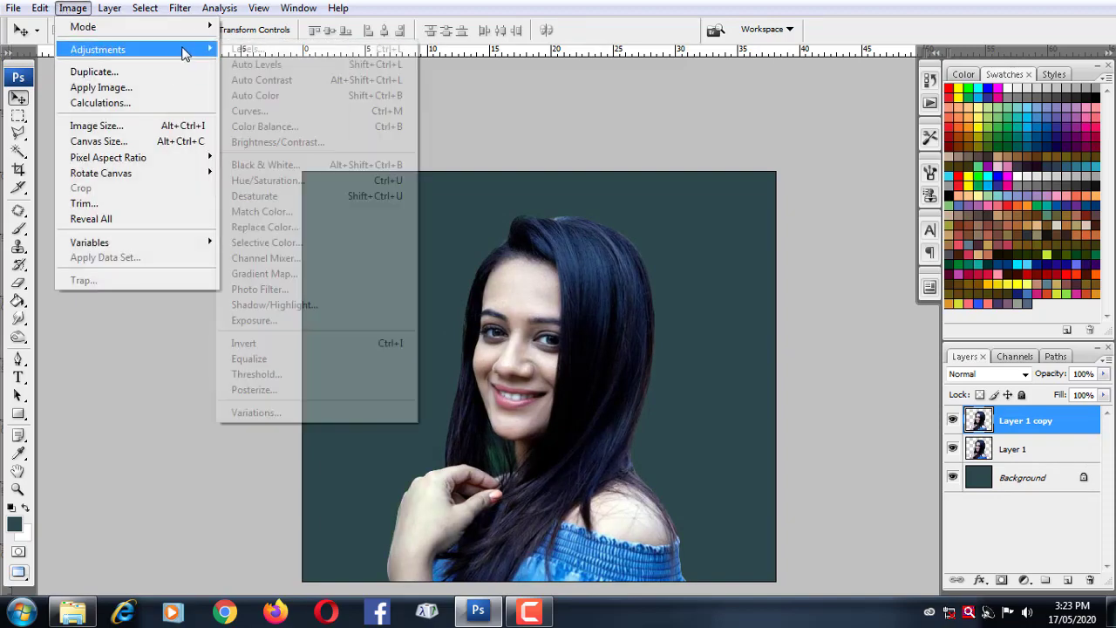
{"action": "left_click", "coordinate": [258, 94]}
{"action": "scroll", "coordinate": [543, 339], "scroll_direction": "up", "scroll_amount": 5}
{"action": "scroll", "coordinate": [536, 367], "scroll_direction": "down", "scroll_amount": 1}
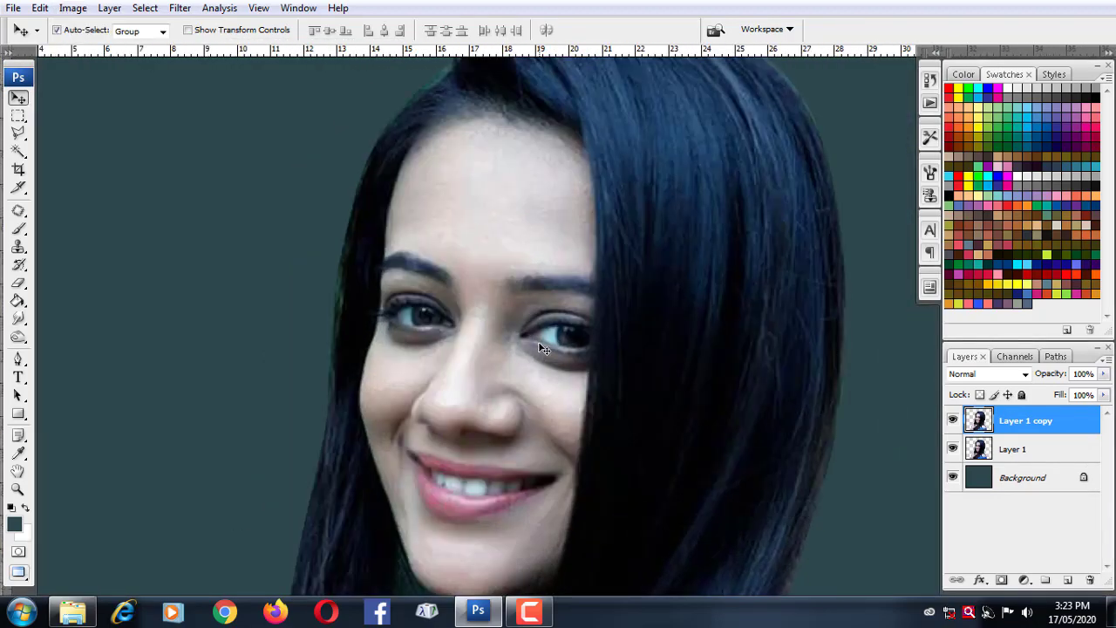
{"action": "scroll", "coordinate": [534, 389], "scroll_direction": "down", "scroll_amount": 4}
Use Brightness/Contrast to raise the contrast and brighten the copy slightly.
{"action": "left_click", "coordinate": [73, 8]}
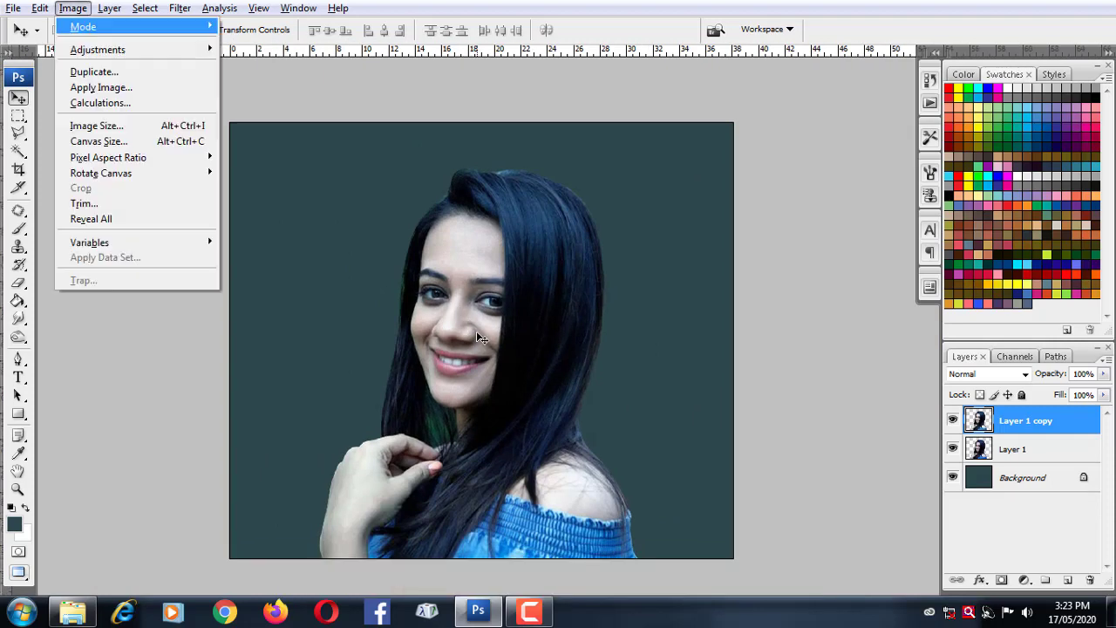
{"action": "left_click", "coordinate": [261, 142]}
{"action": "mouse_move", "coordinate": [752, 308]}
{"action": "left_mouse_down"}
{"action": "mouse_move", "coordinate": [827, 308]}
{"action": "mouse_move", "coordinate": [759, 308]}
{"action": "left_mouse_up"}
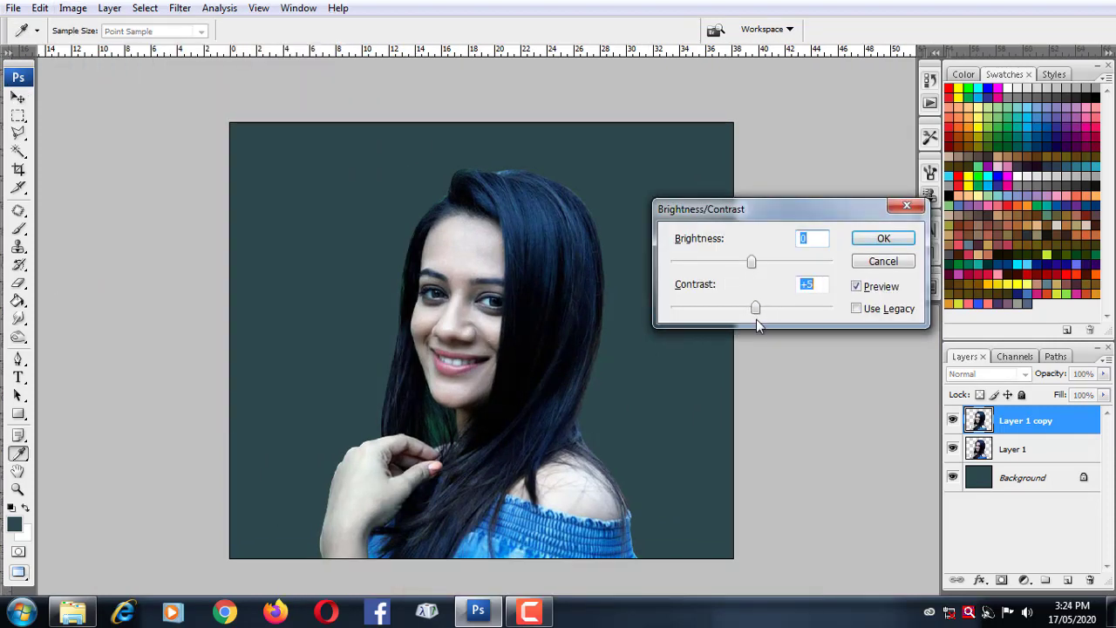
{"action": "left_click_drag", "start_coordinate": [752, 263], "coordinate": [752, 263]}
{"action": "left_click", "coordinate": [878, 241]}
{"action": "key", "text": "v"}
{"action": "key", "text": "ctrl+plus"}
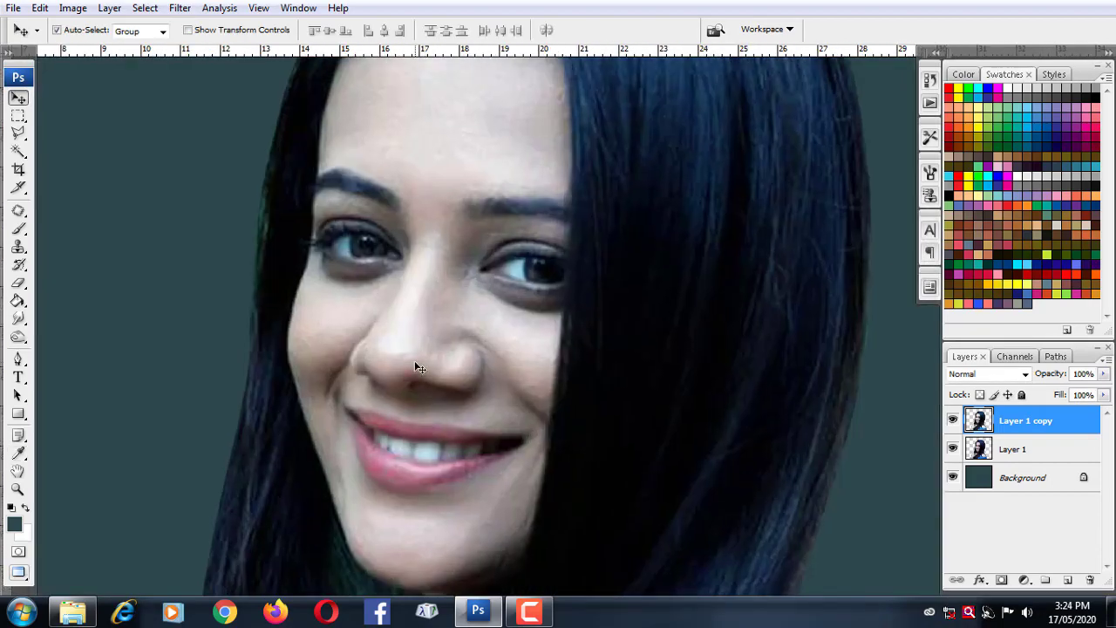
{"action": "key", "text": "ctrl+minus"}
Apply Levels with midtones at 1.13 and a slightly lifted black point.
{"action": "key", "text": "ctrl+l"}
{"action": "left_click_drag", "start_coordinate": [791, 353], "coordinate": [783, 354]}
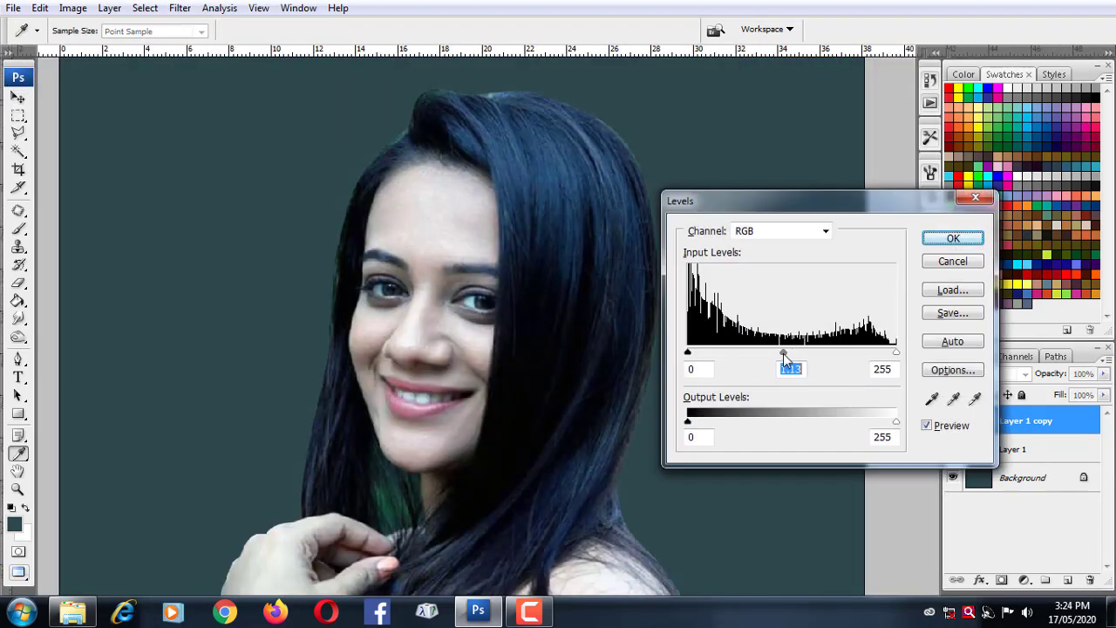
{"action": "left_click", "coordinate": [896, 352]}
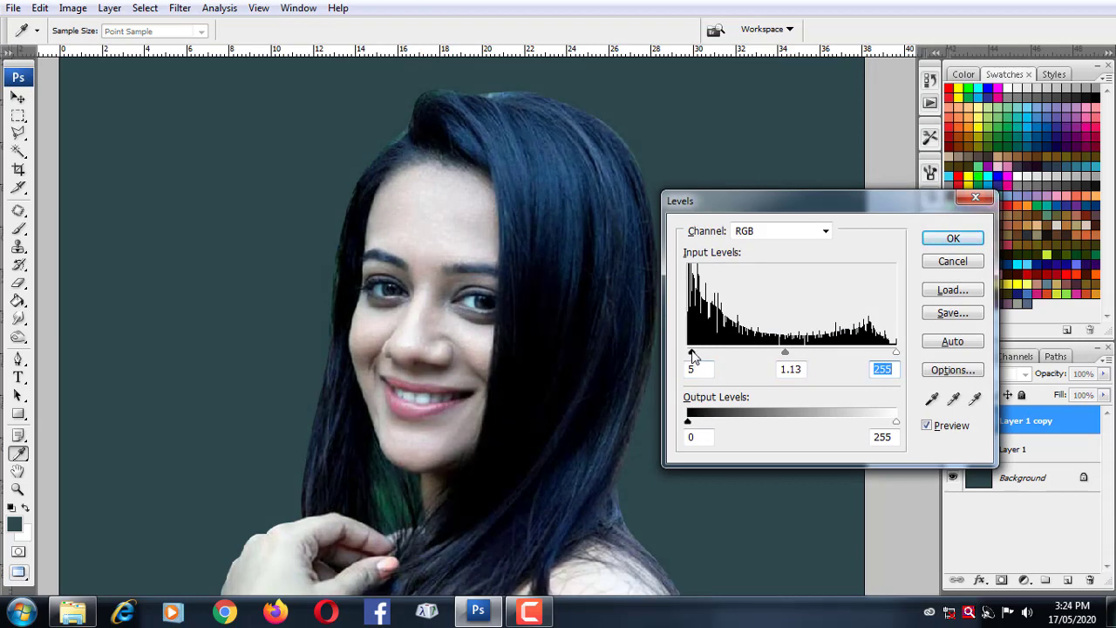
{"action": "left_click_drag", "start_coordinate": [692, 355], "coordinate": [694, 355]}
{"action": "left_click", "coordinate": [949, 259]}
Apply Color Balance with highlights set to +7, -3, +23.
{"action": "key", "text": "ctrl+b"}
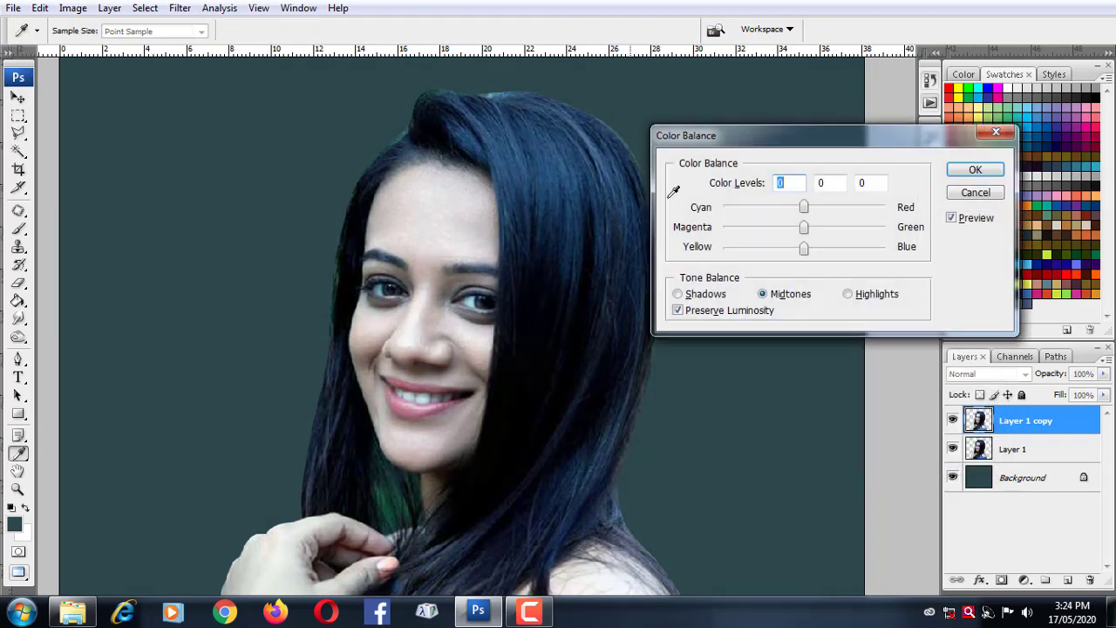
{"action": "mouse_move", "coordinate": [804, 208]}
{"action": "left_mouse_down"}
{"action": "mouse_move", "coordinate": [856, 209]}
{"action": "mouse_move", "coordinate": [830, 242]}
{"action": "mouse_move", "coordinate": [773, 232]}
{"action": "mouse_move", "coordinate": [797, 230]}
{"action": "mouse_move", "coordinate": [824, 260]}
{"action": "mouse_move", "coordinate": [763, 249]}
{"action": "mouse_move", "coordinate": [801, 229]}
{"action": "mouse_move", "coordinate": [784, 210]}
{"action": "mouse_move", "coordinate": [804, 207]}
{"action": "left_mouse_up"}
{"action": "left_click", "coordinate": [679, 294]}
{"action": "left_click", "coordinate": [848, 294]}
{"action": "mouse_move", "coordinate": [804, 260]}
{"action": "left_mouse_down"}
{"action": "mouse_move", "coordinate": [846, 266]}
{"action": "mouse_move", "coordinate": [814, 262]}
{"action": "mouse_move", "coordinate": [824, 261]}
{"action": "left_mouse_up"}
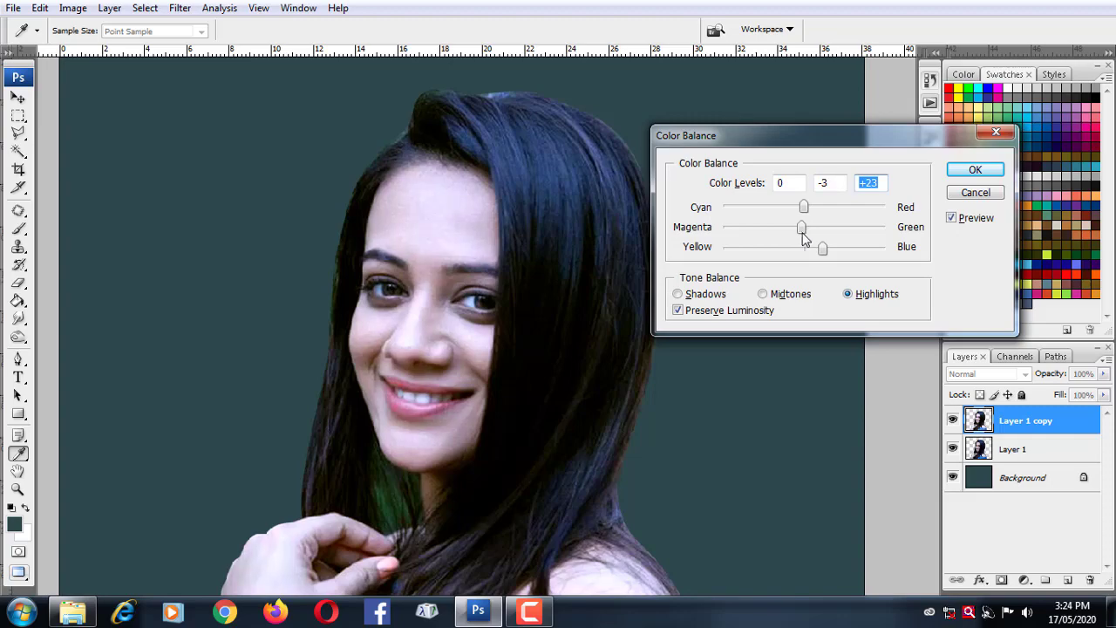
{"action": "mouse_move", "coordinate": [803, 207]}
{"action": "left_mouse_down"}
{"action": "mouse_move", "coordinate": [821, 207]}
{"action": "mouse_move", "coordinate": [809, 208]}
{"action": "left_mouse_up"}
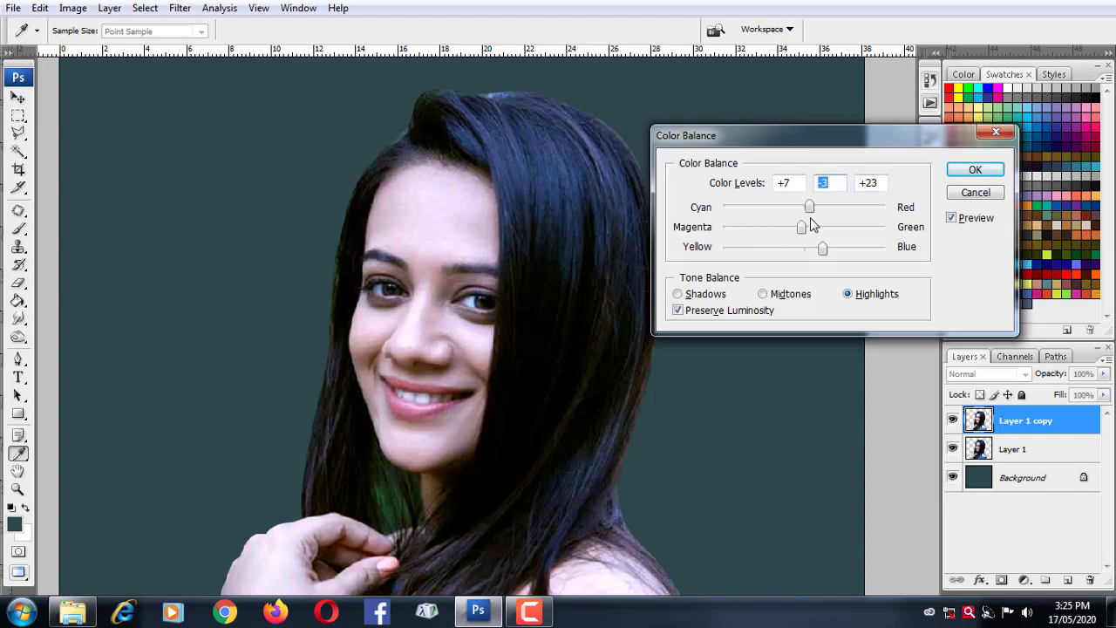
{"action": "left_click", "coordinate": [960, 178]}
{"action": "key", "text": "v"}
{"action": "key", "text": "ctrl+minus"}
{"action": "key", "text": "ctrl+minus"}
{"action": "key", "text": "ctrl+plus"}
{"action": "key", "text": "ctrl+plus"}
{"action": "key", "text": "ctrl+plus"}
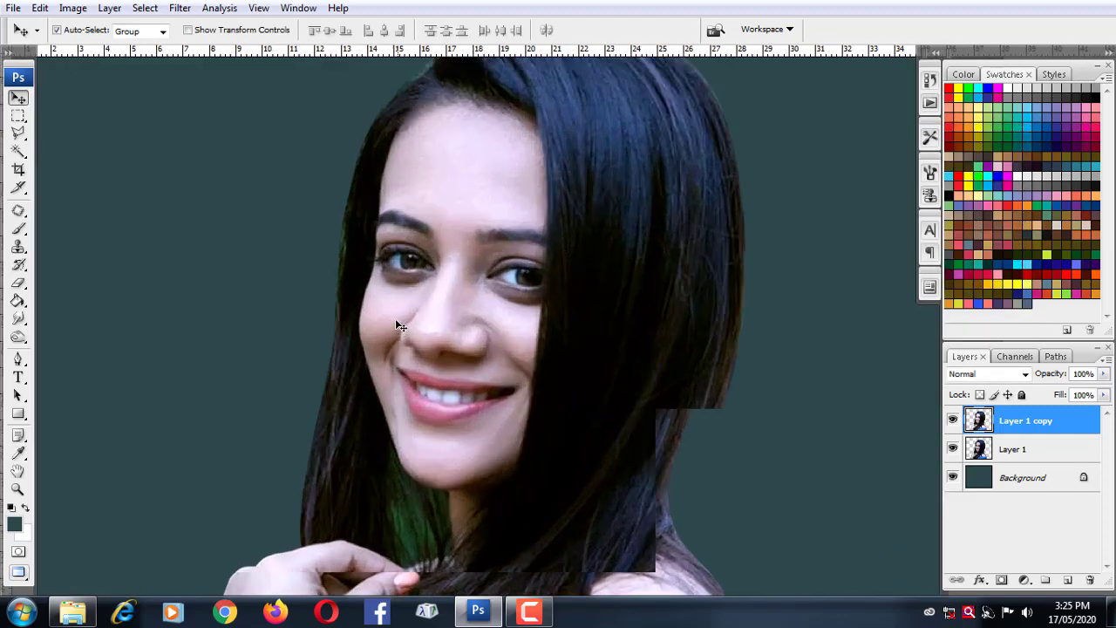
Add a new paint layer and set up the Brush with a foreground colour and larger size.
{"action": "left_click", "coordinate": [1068, 580]}
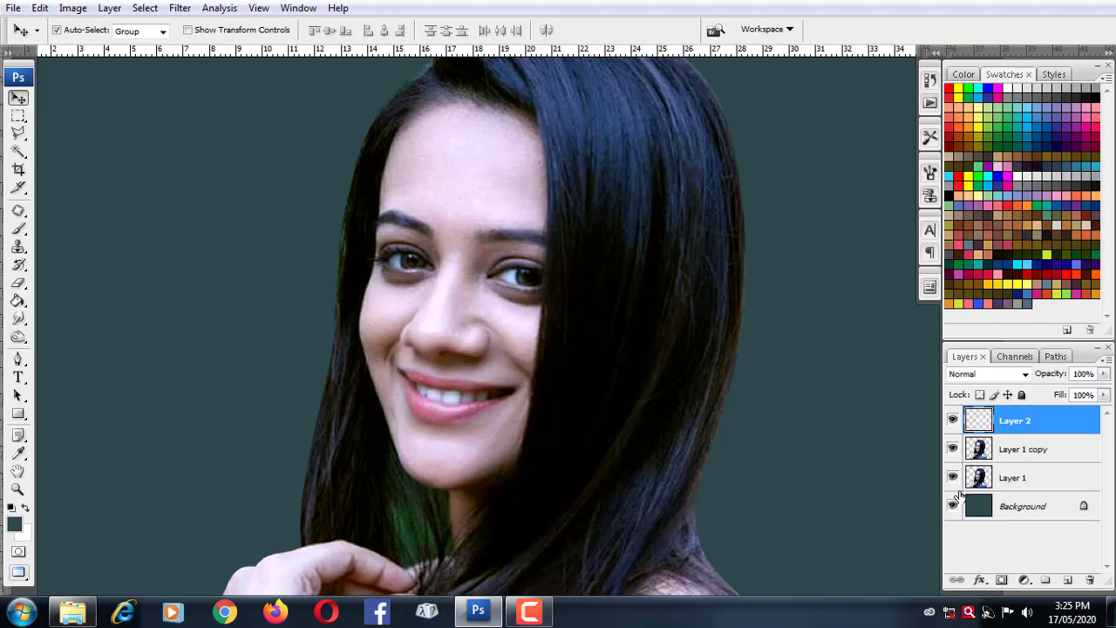
{"action": "left_click", "coordinate": [18, 229]}
{"action": "left_click", "coordinate": [14, 524]}
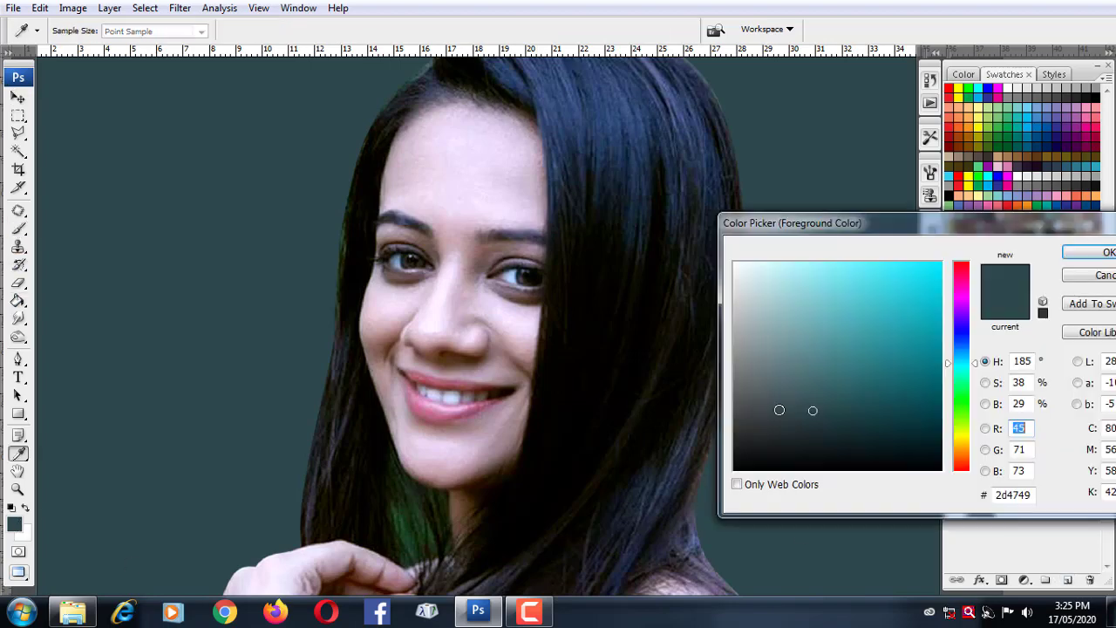
{"action": "left_click", "coordinate": [986, 428]}
{"action": "left_click", "coordinate": [1082, 253]}
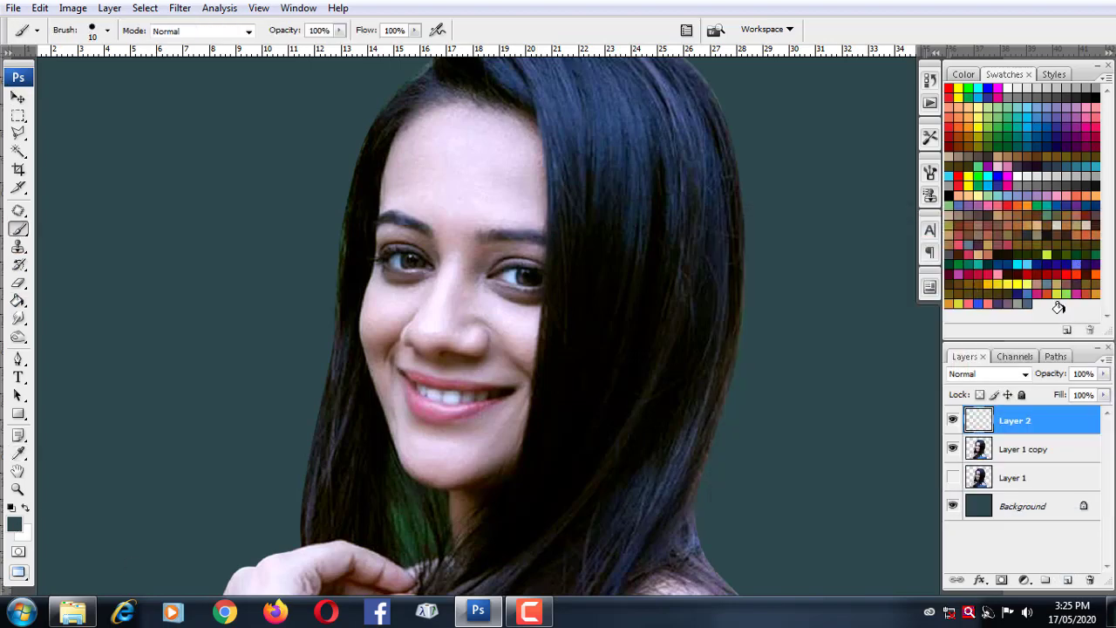
{"action": "left_click", "coordinate": [107, 31]}
{"action": "left_click", "coordinate": [162, 191]}
{"action": "key", "text": "Return"}
Sample a pink skin tone from the face and set the brush opacity to 27%.
{"action": "key", "text": "i"}
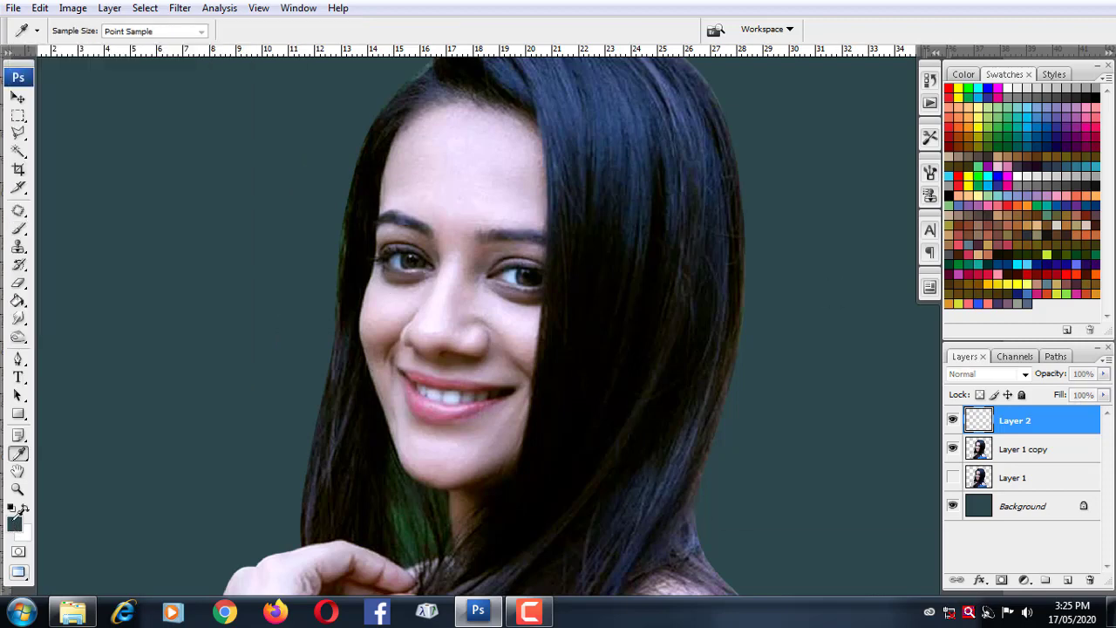
{"action": "left_click", "coordinate": [14, 524]}
{"action": "left_click", "coordinate": [448, 183]}
{"action": "left_click", "coordinate": [1088, 252]}
{"action": "key", "text": "b"}
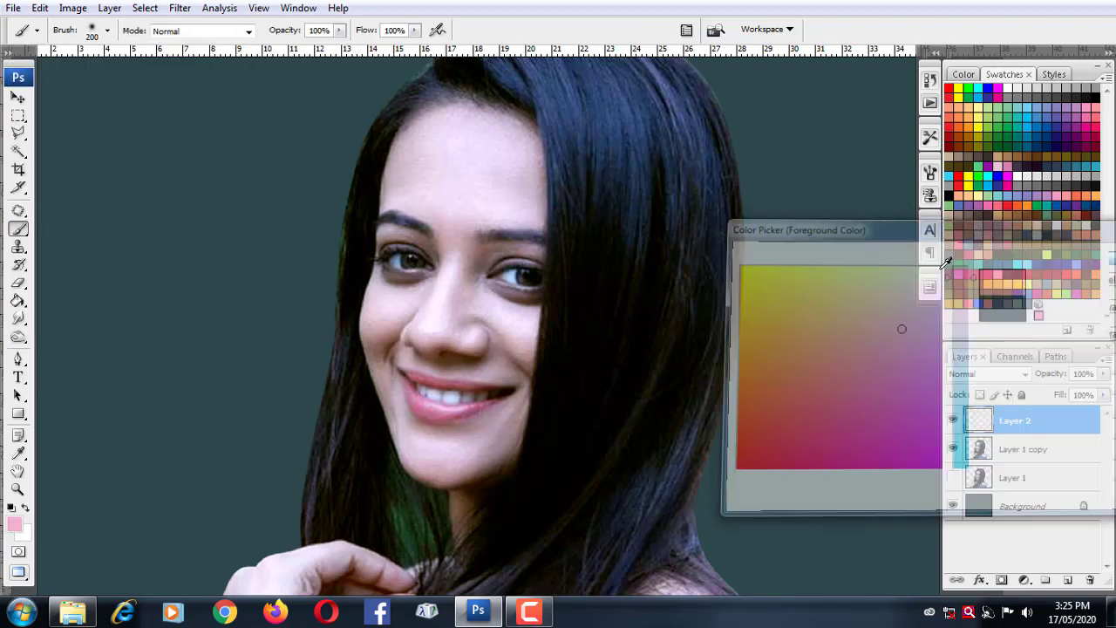
{"action": "left_click", "coordinate": [340, 30]}
{"action": "left_click_drag", "start_coordinate": [343, 47], "coordinate": [279, 47]}
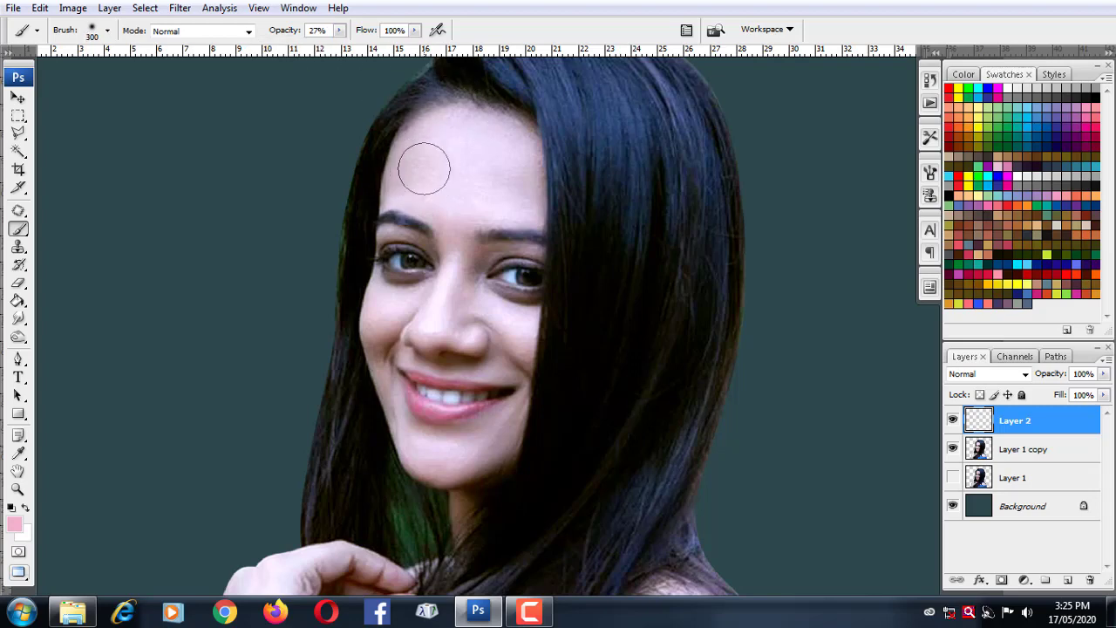
{"action": "key", "text": "bracketleft"}
{"action": "key", "text": "bracketleft"}
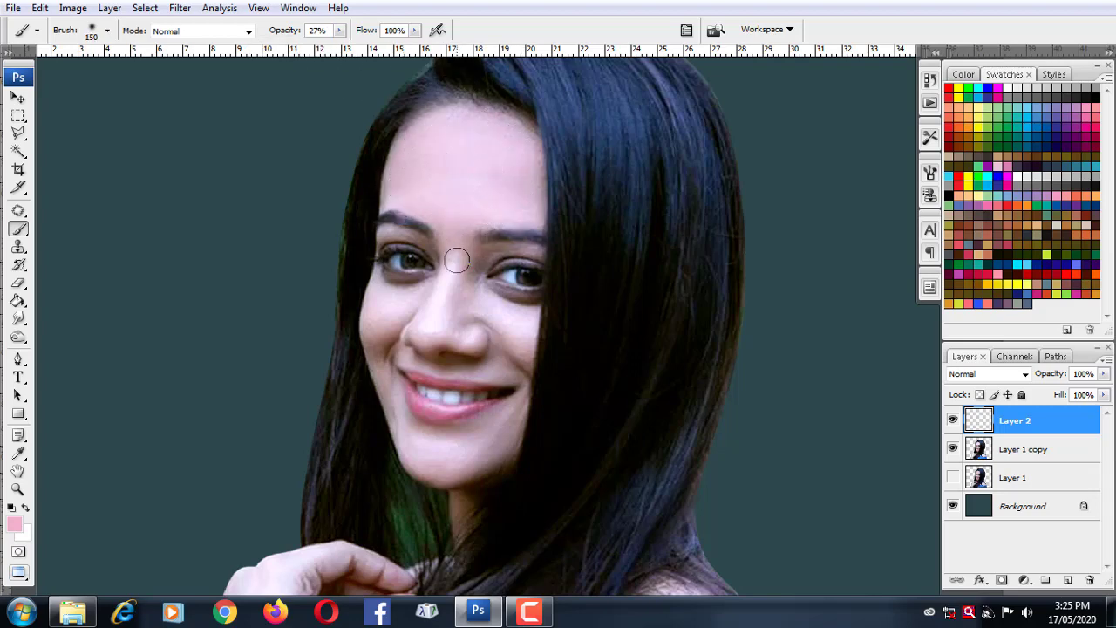
Paint soft pink under the right eye and on the chin, then deeper pink on the nose and left cheek.
{"action": "left_click_drag", "start_coordinate": [498, 311], "coordinate": [510, 262]}
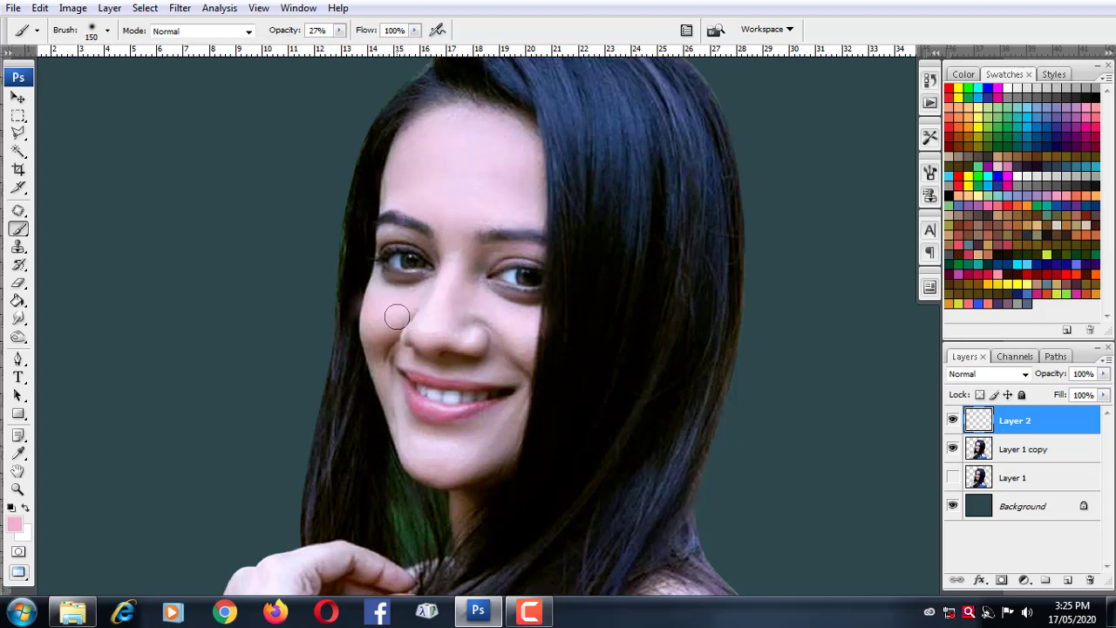
{"action": "left_click_drag", "start_coordinate": [397, 316], "coordinate": [498, 451]}
{"action": "left_click", "coordinate": [14, 524]}
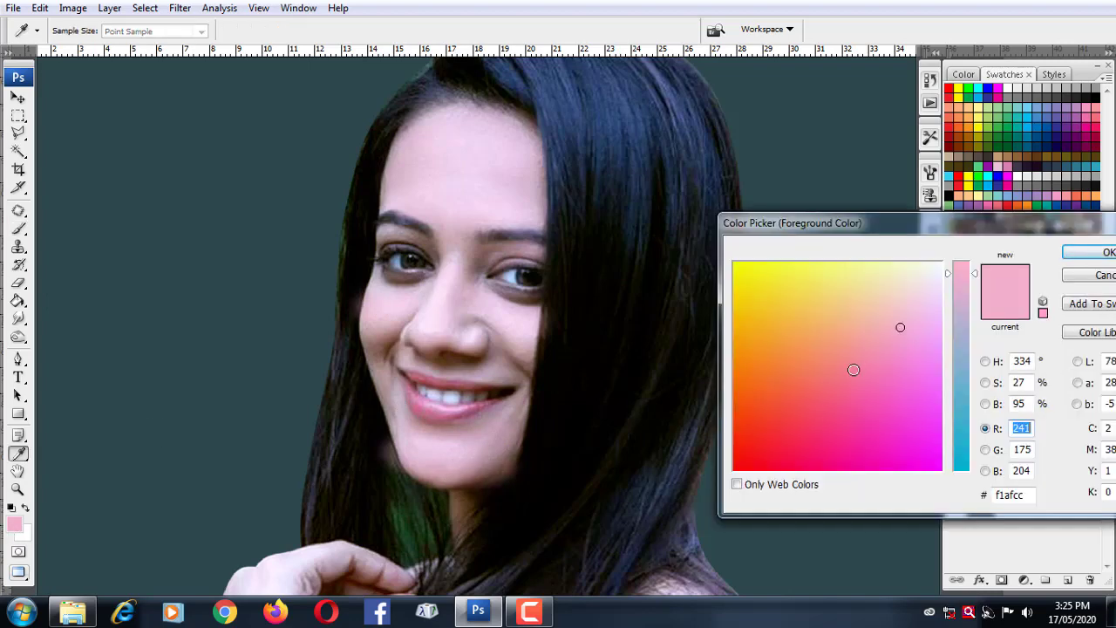
{"action": "left_click_drag", "start_coordinate": [854, 370], "coordinate": [835, 378]}
{"action": "left_click", "coordinate": [1104, 252]}
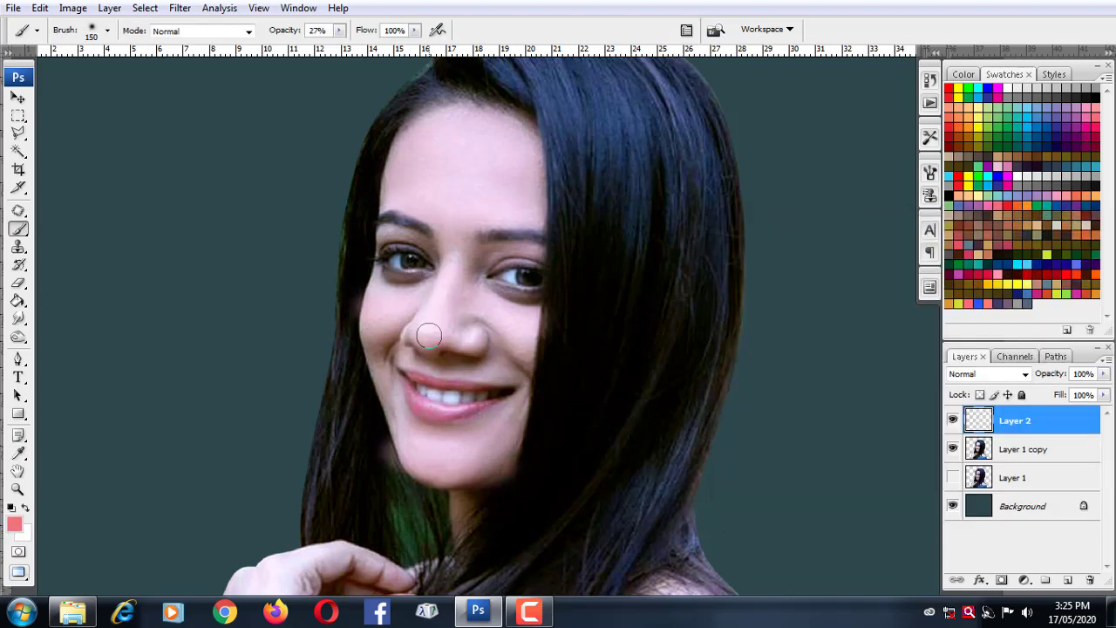
{"action": "key", "text": "bracketright"}
{"action": "key", "text": "bracketright"}
{"action": "key", "text": "bracketright"}
{"action": "left_click_drag", "start_coordinate": [436, 323], "coordinate": [424, 331]}
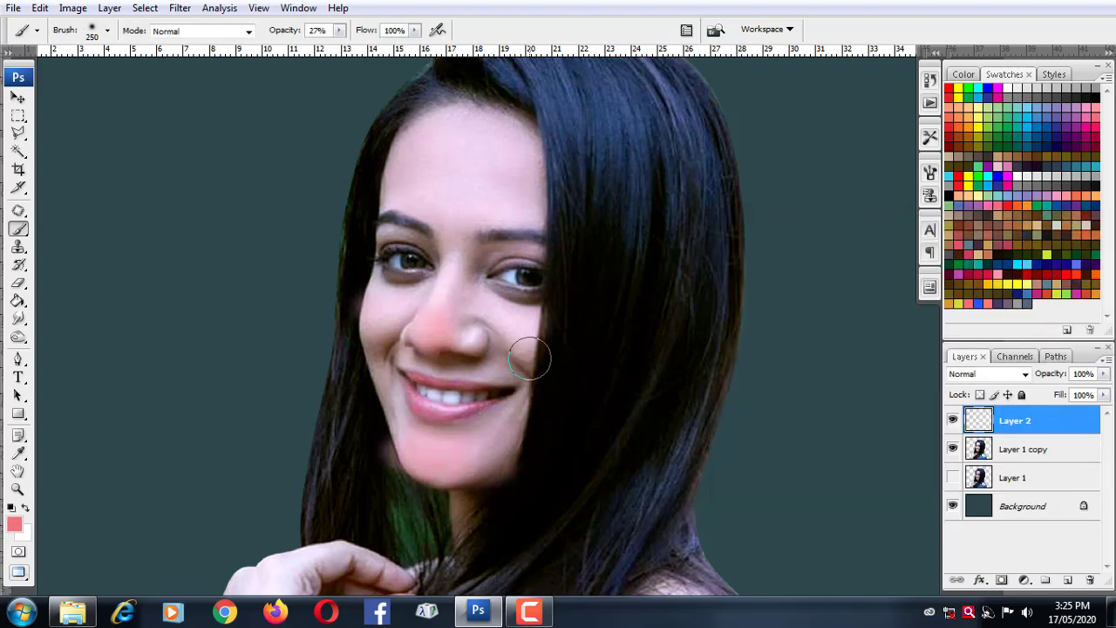
{"action": "mouse_move", "coordinate": [353, 348]}
{"action": "left_mouse_down"}
{"action": "mouse_move", "coordinate": [387, 304]}
{"action": "mouse_move", "coordinate": [351, 349]}
{"action": "left_mouse_up"}
{"action": "key", "text": "bracketright"}
{"action": "key", "text": "bracketright"}
{"action": "key", "text": "bracketright"}
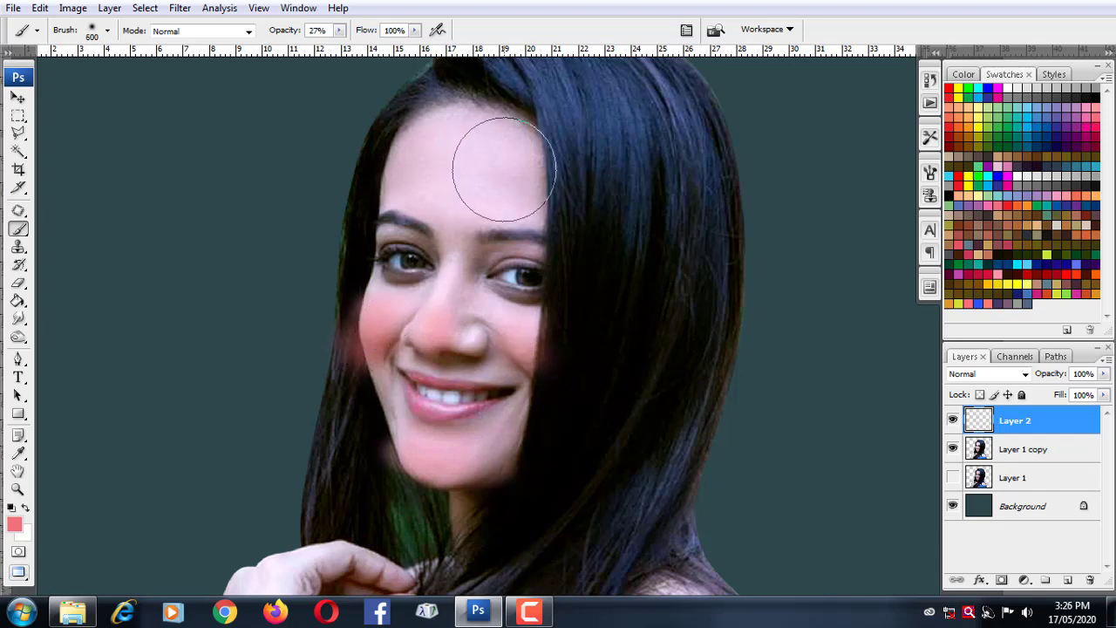
With a salmon colour, tint under the eyes, the upper lip, the chin and the left cheek.
{"action": "left_click", "coordinate": [14, 525]}
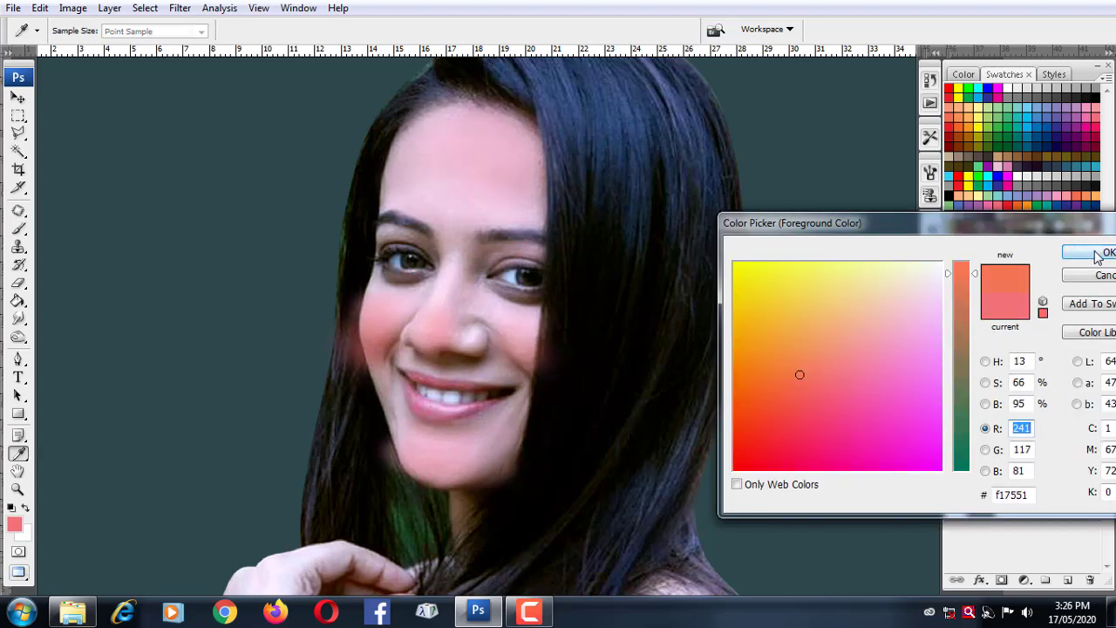
{"action": "left_click", "coordinate": [1101, 253]}
{"action": "key", "text": "bracketleft"}
{"action": "key", "text": "bracketleft"}
{"action": "key", "text": "bracketleft"}
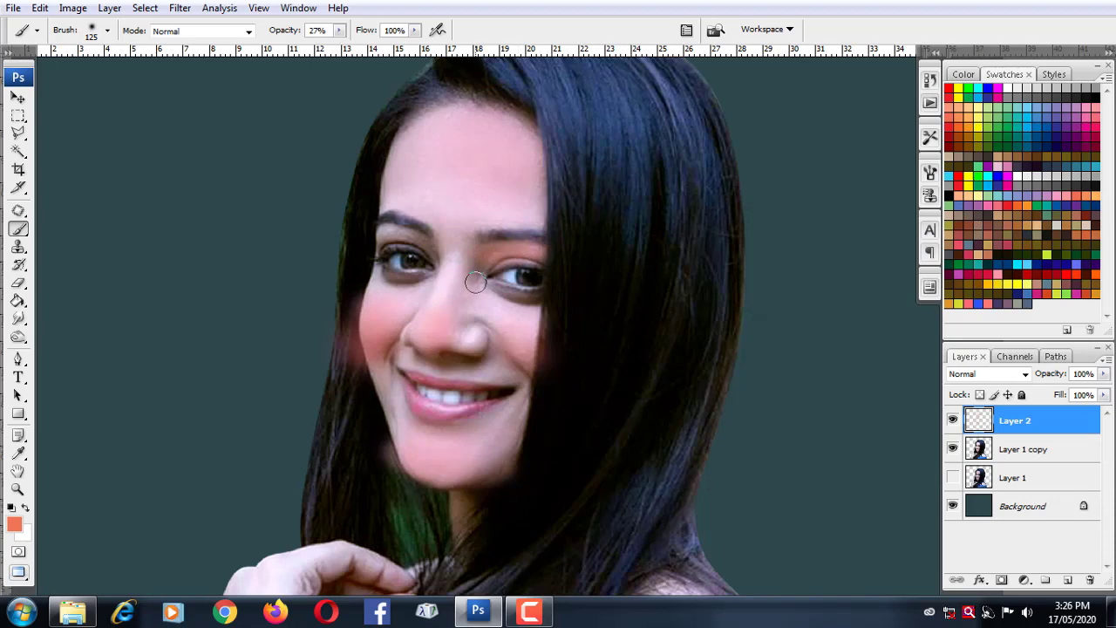
{"action": "left_click_drag", "start_coordinate": [513, 298], "coordinate": [550, 299]}
{"action": "key", "text": "bracketleft"}
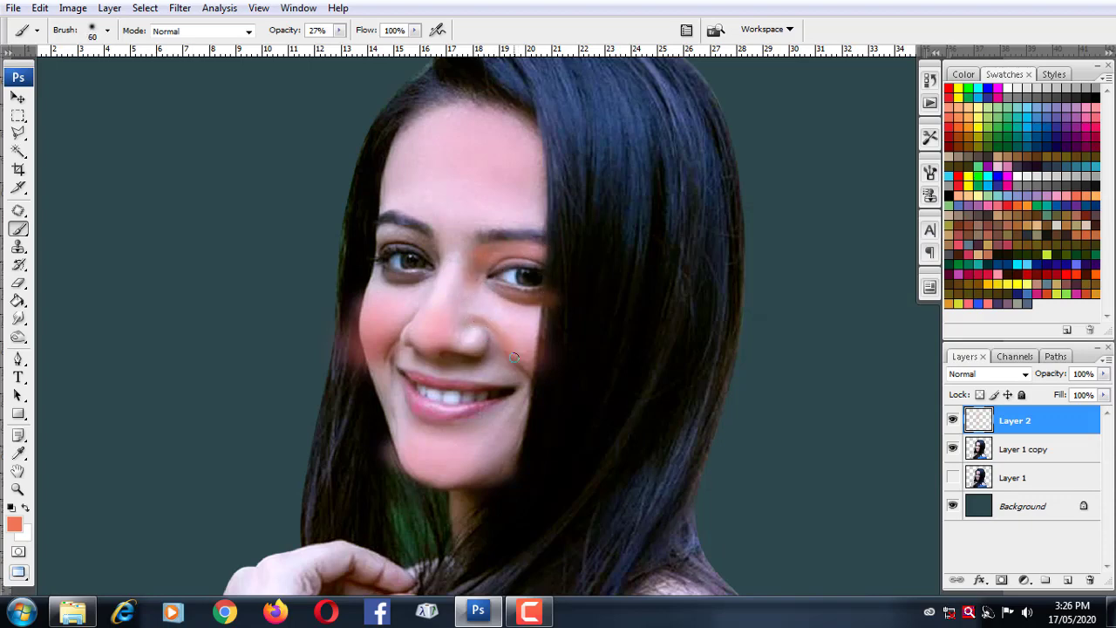
{"action": "key", "text": "bracketleft"}
{"action": "mouse_move", "coordinate": [472, 360]}
{"action": "left_mouse_down"}
{"action": "mouse_move", "coordinate": [406, 361]}
{"action": "mouse_move", "coordinate": [520, 376]}
{"action": "left_mouse_up"}
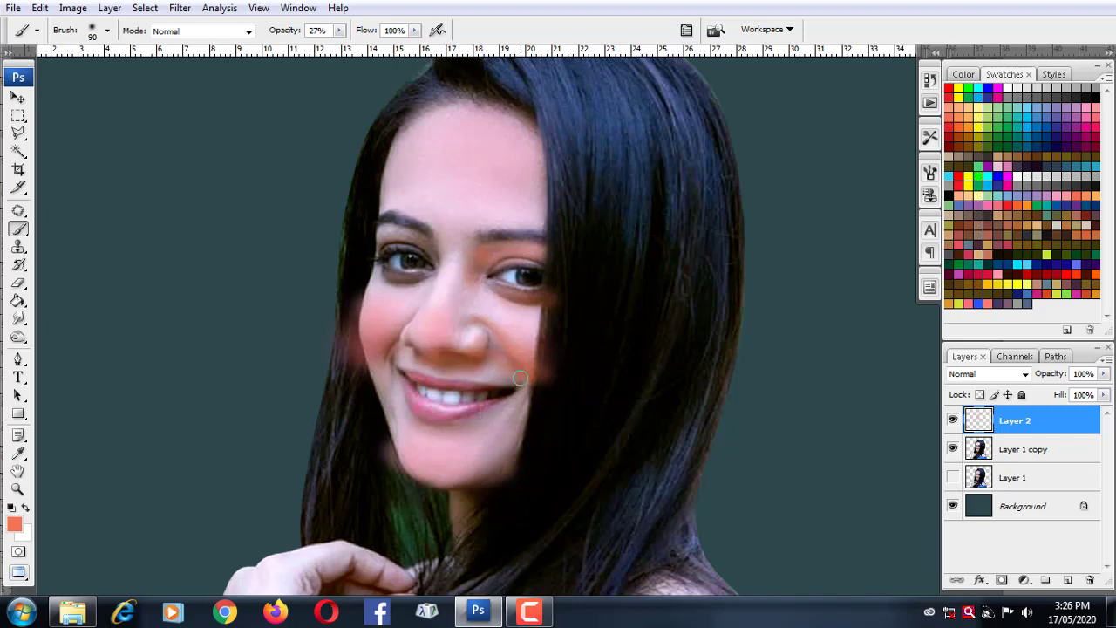
{"action": "key", "text": "bracketright"}
{"action": "key", "text": "bracketright"}
{"action": "key", "text": "bracketright"}
{"action": "mouse_move", "coordinate": [463, 474]}
{"action": "left_mouse_down"}
{"action": "mouse_move", "coordinate": [424, 474]}
{"action": "mouse_move", "coordinate": [392, 428]}
{"action": "left_mouse_up"}
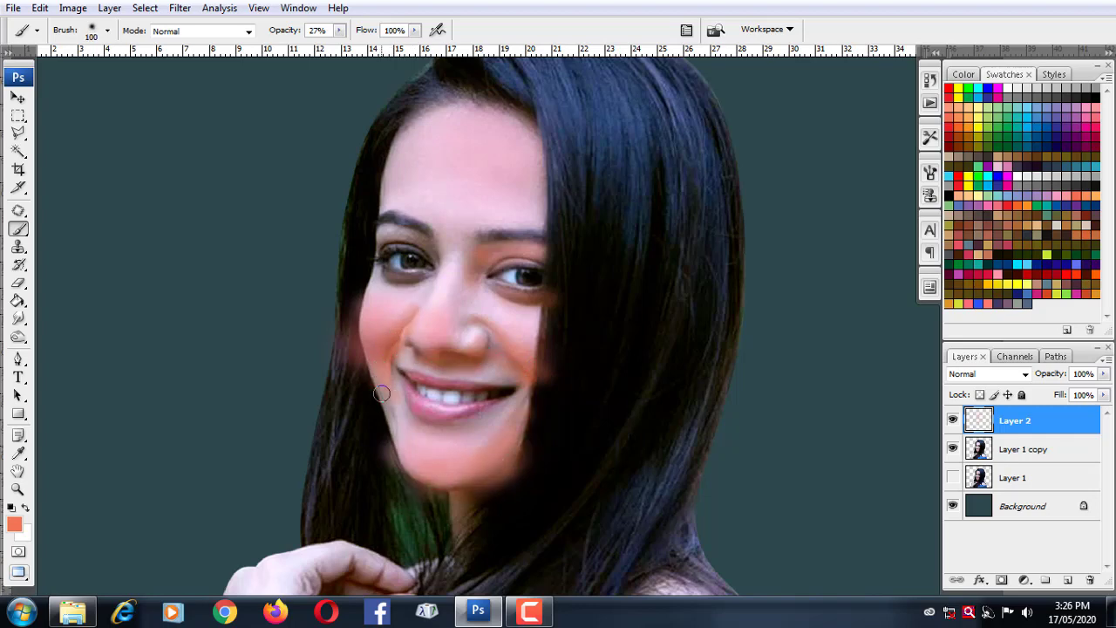
{"action": "left_click_drag", "start_coordinate": [382, 393], "coordinate": [381, 428]}
{"action": "left_click_drag", "start_coordinate": [432, 264], "coordinate": [377, 281]}
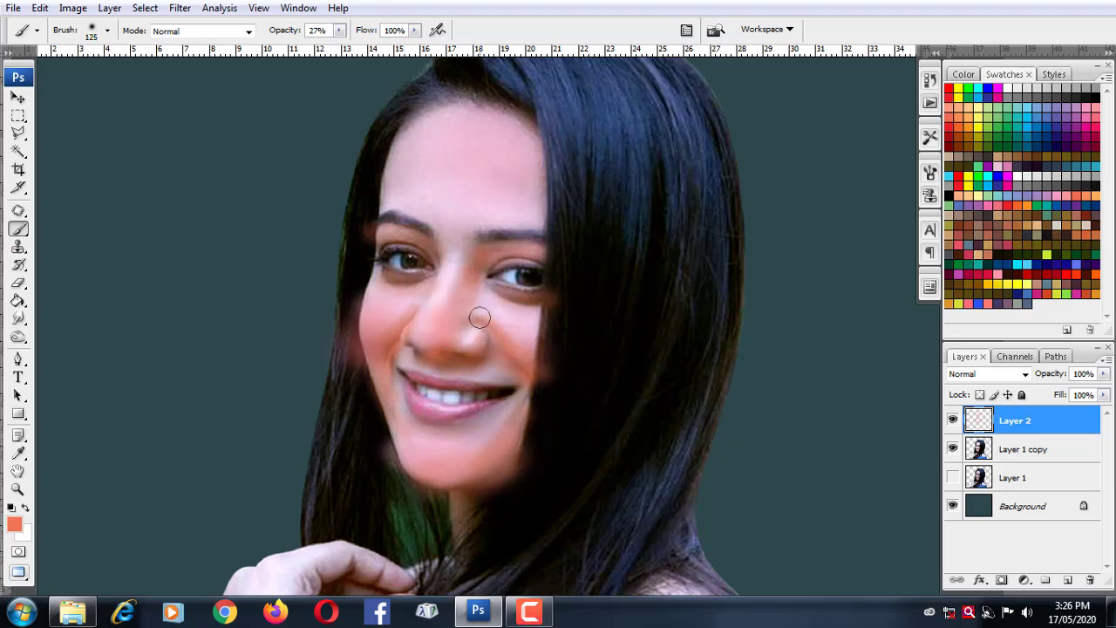
Paint an orange-red band across the eyes and nose bridge, then pick a pink-red lip colour.
{"action": "left_click", "coordinate": [14, 523]}
{"action": "left_click", "coordinate": [745, 404]}
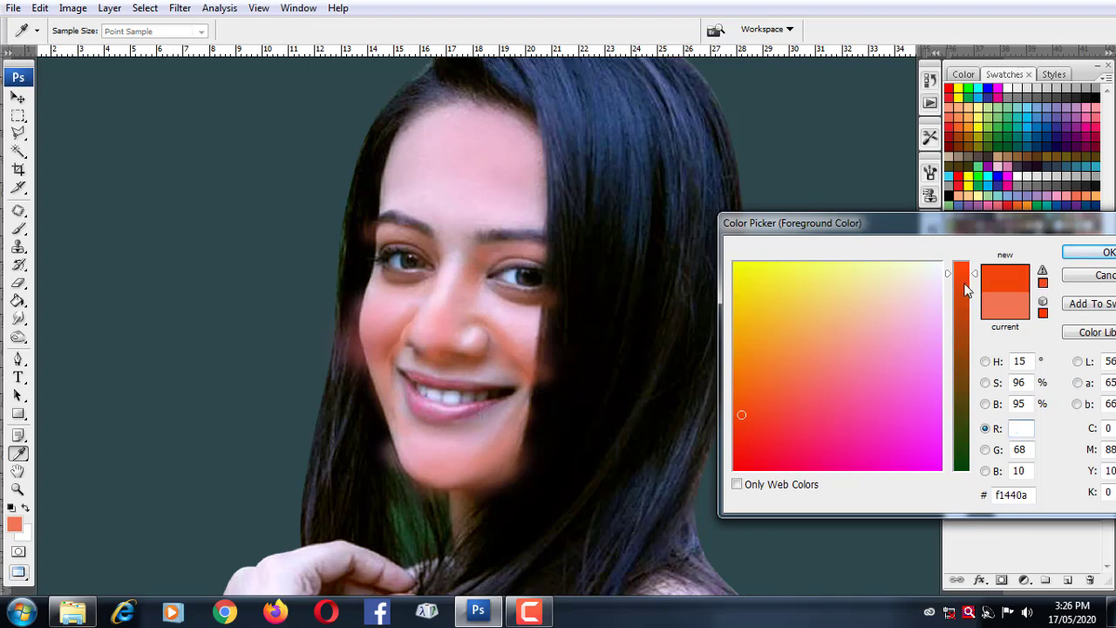
{"action": "left_click", "coordinate": [1096, 252]}
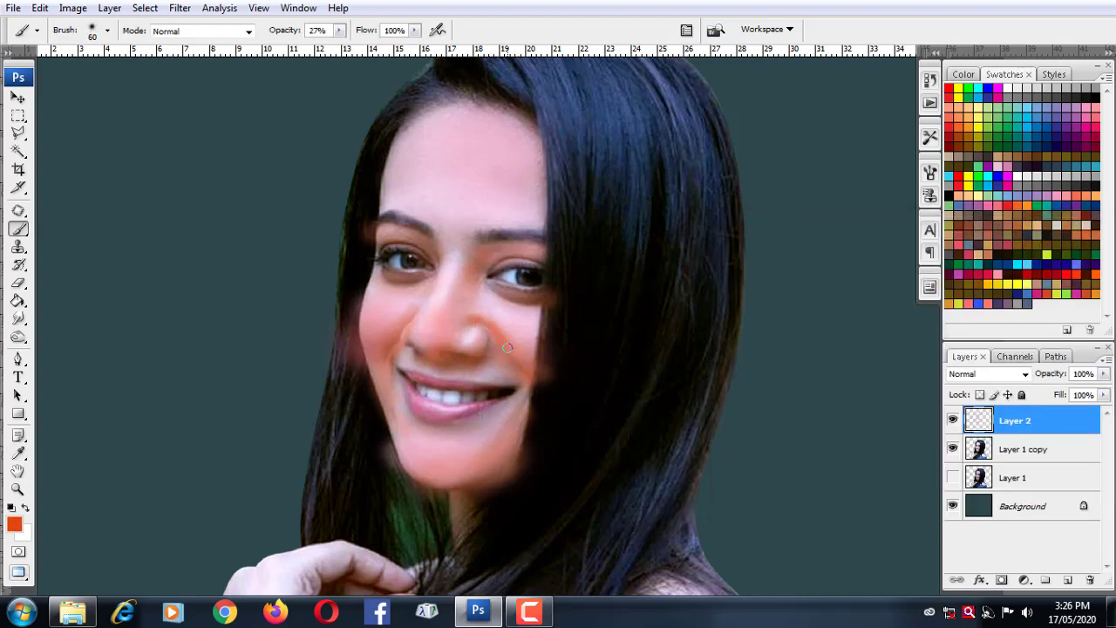
{"action": "key", "text": "bracketright"}
{"action": "key", "text": "bracketright"}
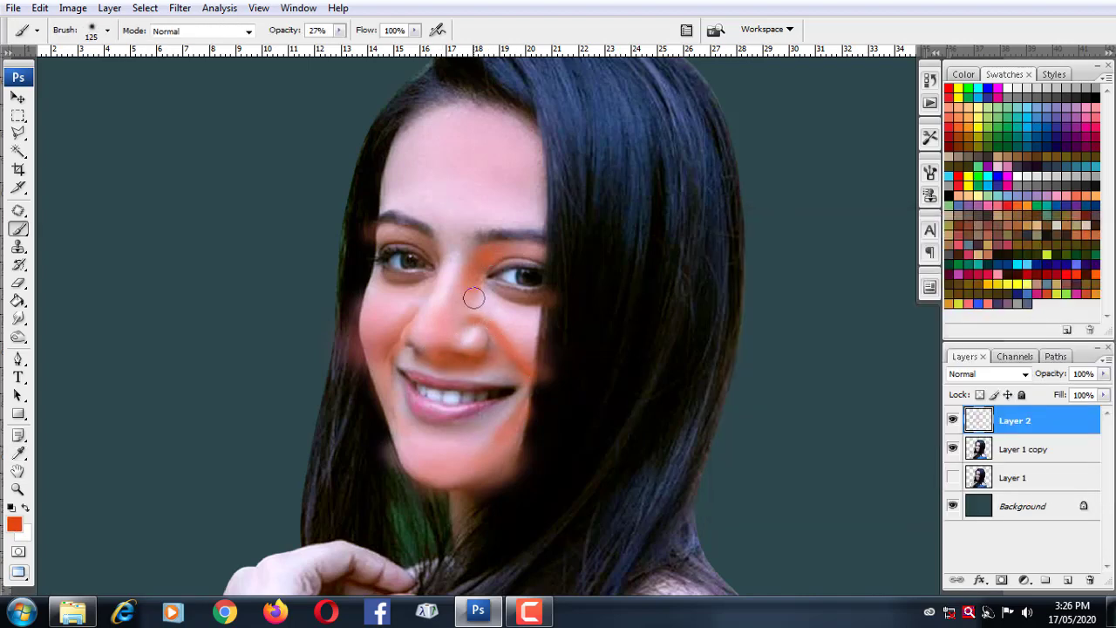
{"action": "left_click_drag", "start_coordinate": [558, 301], "coordinate": [422, 245]}
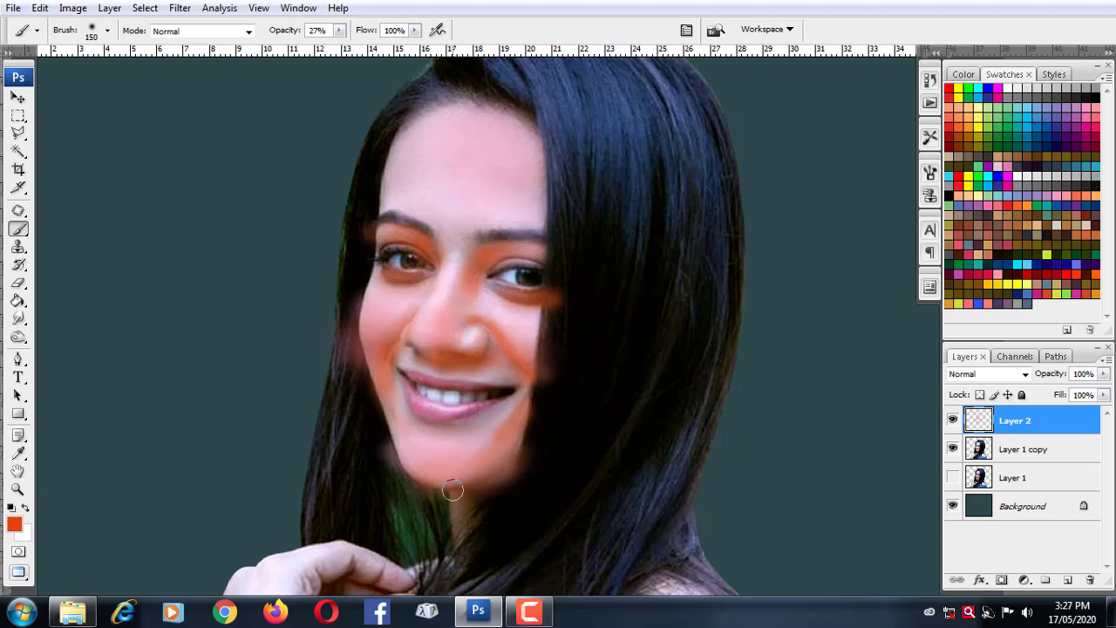
{"action": "key", "text": "bracketright"}
{"action": "key", "text": "bracketright"}
{"action": "key", "text": "bracketright"}
{"action": "left_click", "coordinate": [14, 525]}
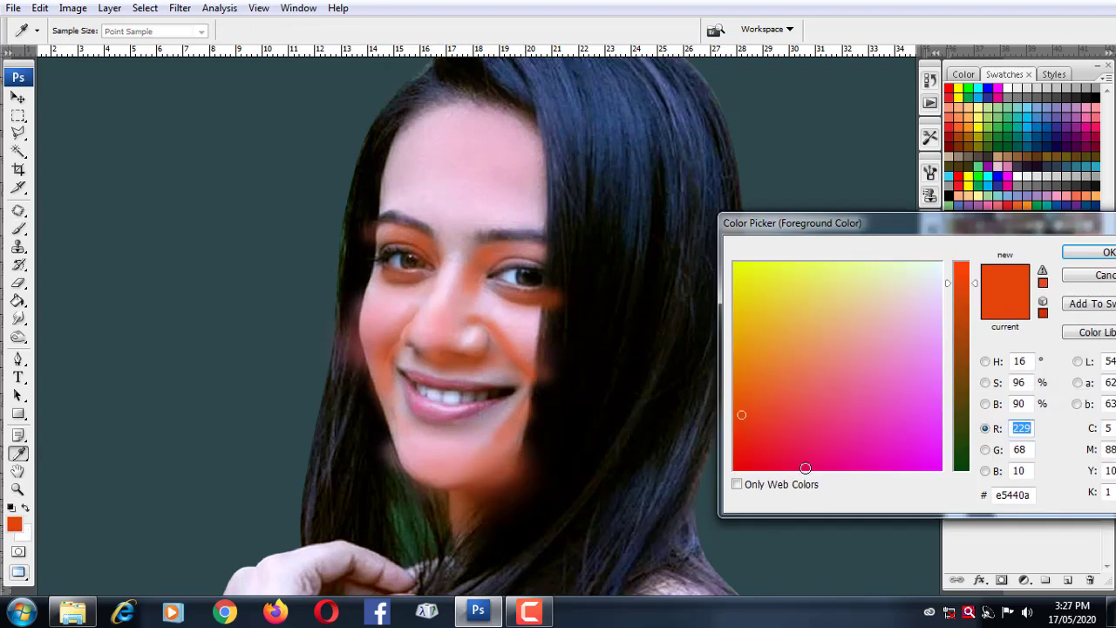
{"action": "left_click", "coordinate": [1089, 252]}
{"action": "key", "text": "bracketleft"}
{"action": "key", "text": "bracketleft"}
{"action": "key", "text": "bracketleft"}
{"action": "key", "text": "ctrl+plus"}
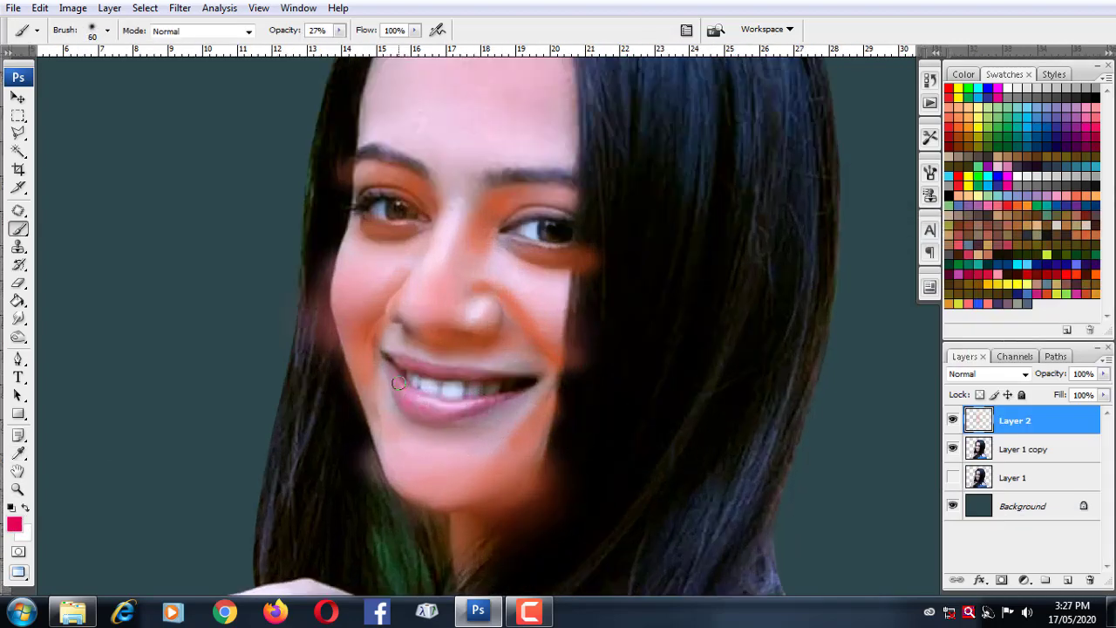
Paint pink-red over the lower lip, then zoom out to see the whole portrait.
{"action": "left_click_drag", "start_coordinate": [398, 384], "coordinate": [447, 416]}
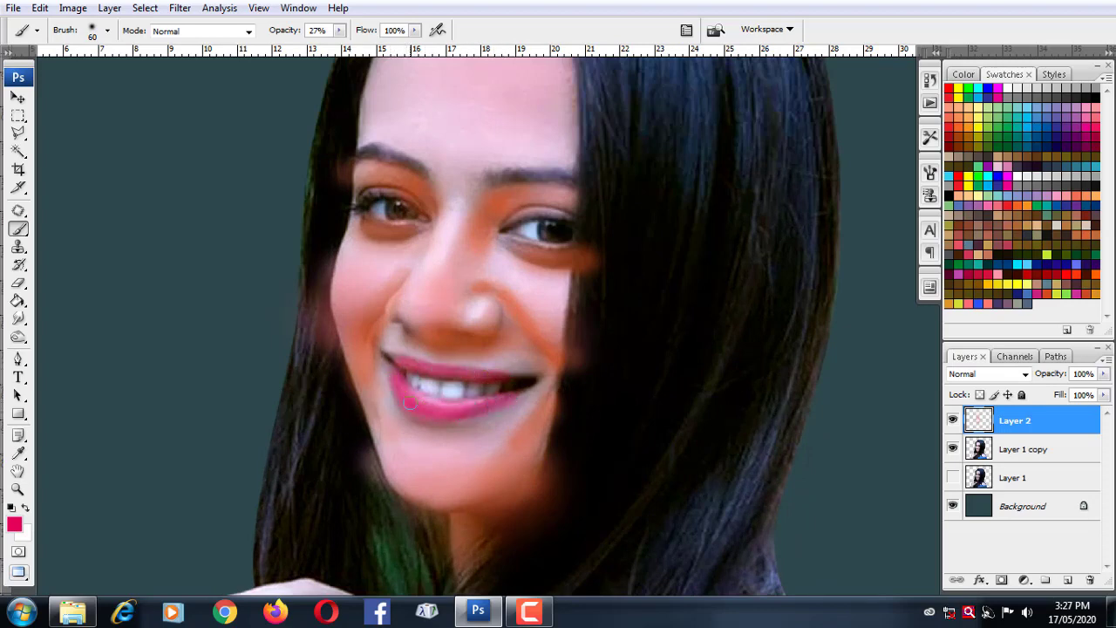
{"action": "key", "text": "ctrl+minus"}
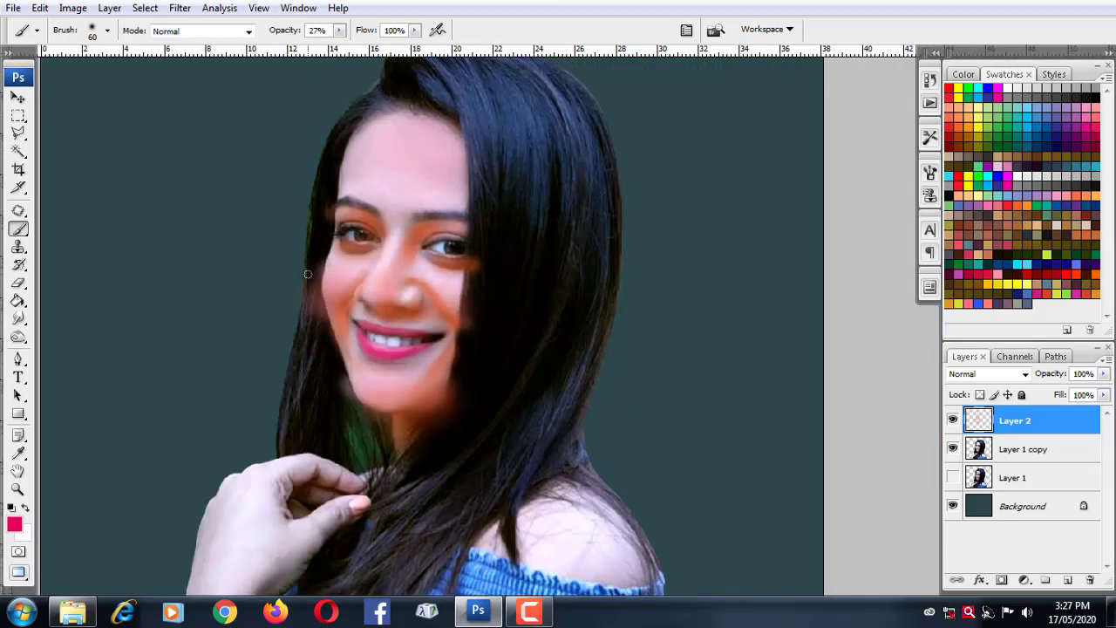
{"action": "key", "text": "ctrl+minus"}
Set the foreground colour to a light pink, then change it to a deeper pink.
{"action": "left_click", "coordinate": [14, 523]}
{"action": "left_click", "coordinate": [901, 322]}
{"action": "left_click", "coordinate": [1090, 252]}
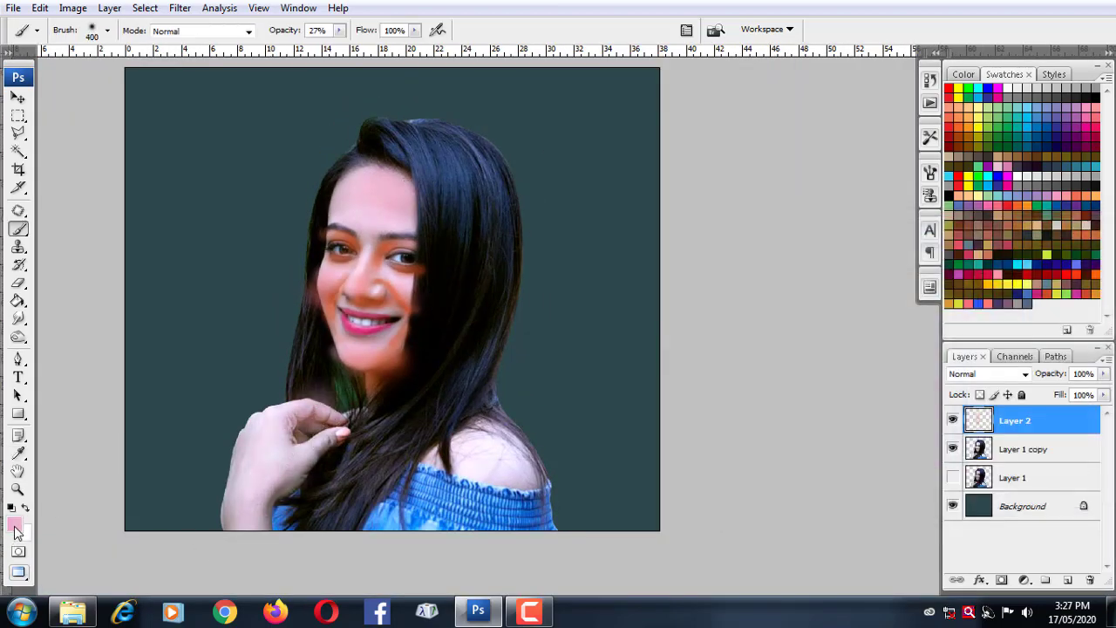
{"action": "left_click", "coordinate": [14, 524]}
{"action": "left_click", "coordinate": [855, 372]}
{"action": "left_click", "coordinate": [1079, 253]}
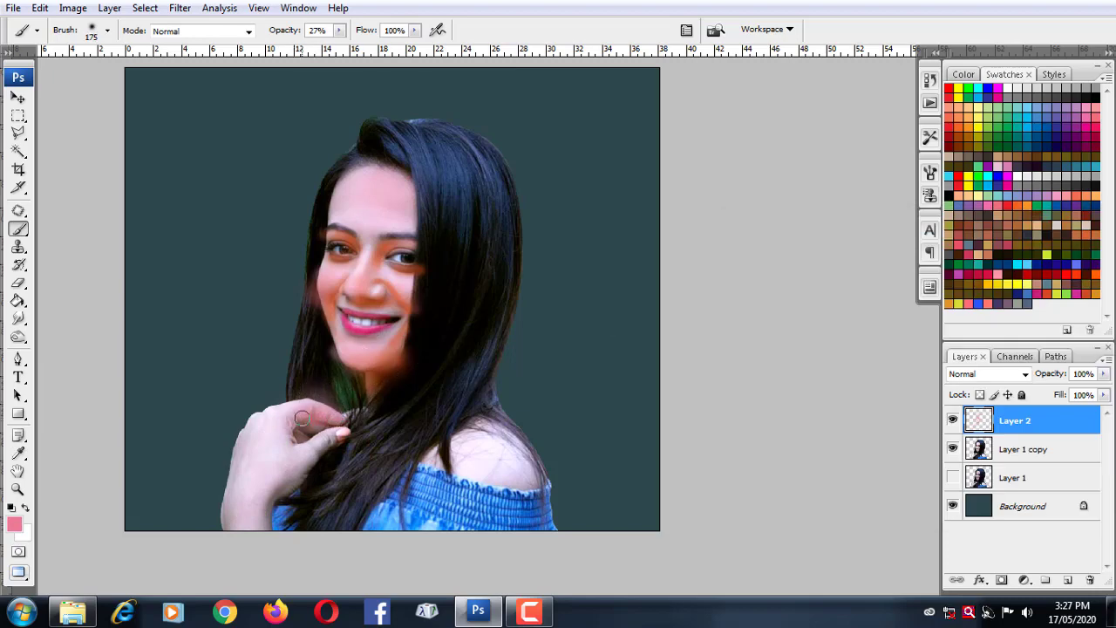
Paint deeper pink along the hand's lower edge and, with a larger brush, over the shoulder.
{"action": "left_click_drag", "start_coordinate": [314, 450], "coordinate": [231, 510]}
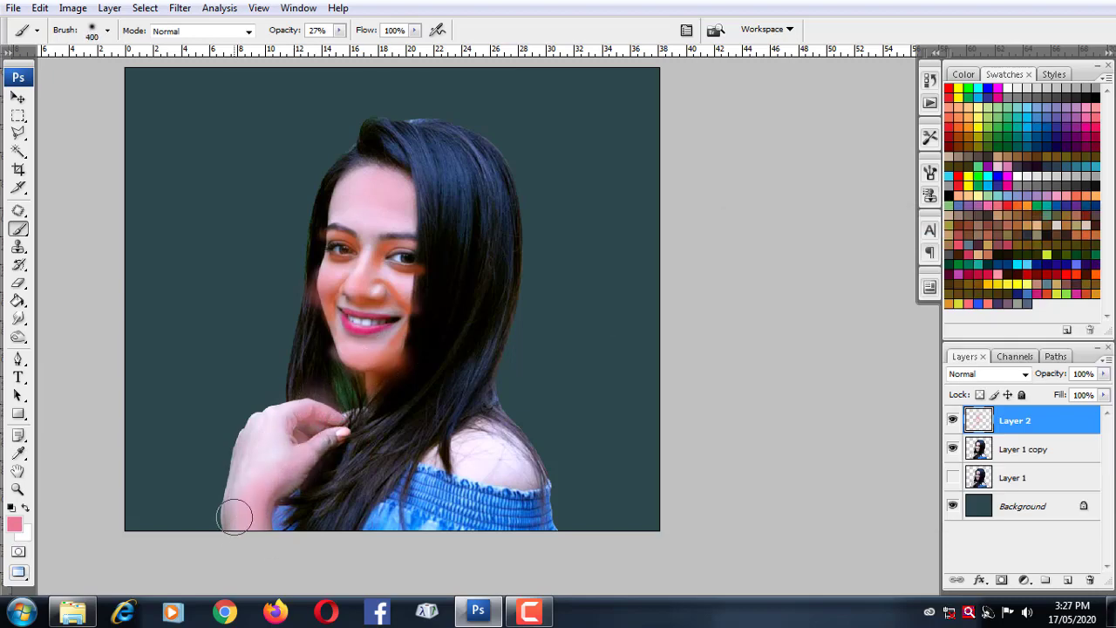
{"action": "key", "text": "bracketright"}
{"action": "mouse_move", "coordinate": [454, 454]}
{"action": "left_mouse_down"}
{"action": "mouse_move", "coordinate": [458, 471]}
{"action": "mouse_move", "coordinate": [294, 456]}
{"action": "mouse_move", "coordinate": [266, 510]}
{"action": "left_mouse_up"}
Switch the foreground painting colour to a redder pink.
{"action": "left_click", "coordinate": [14, 523]}
{"action": "left_click", "coordinate": [816, 378]}
{"action": "left_click", "coordinate": [962, 455]}
{"action": "left_click", "coordinate": [1080, 254]}
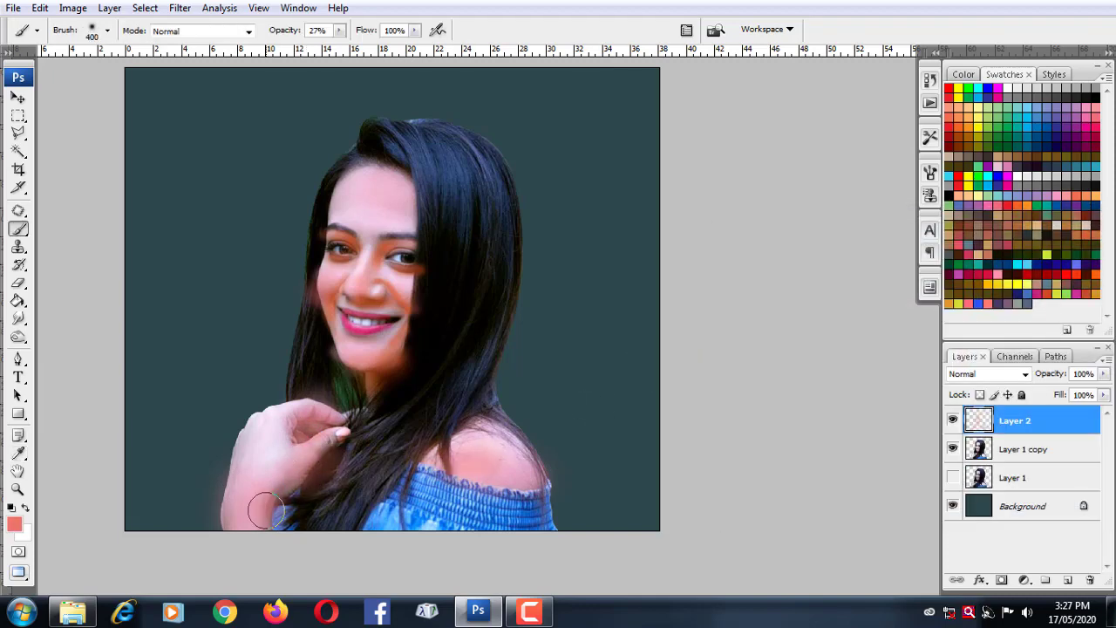
{"action": "left_click", "coordinate": [14, 523]}
Choose a teal foreground colour and paint it over the top and right side of the hair.
{"action": "left_click", "coordinate": [985, 428]}
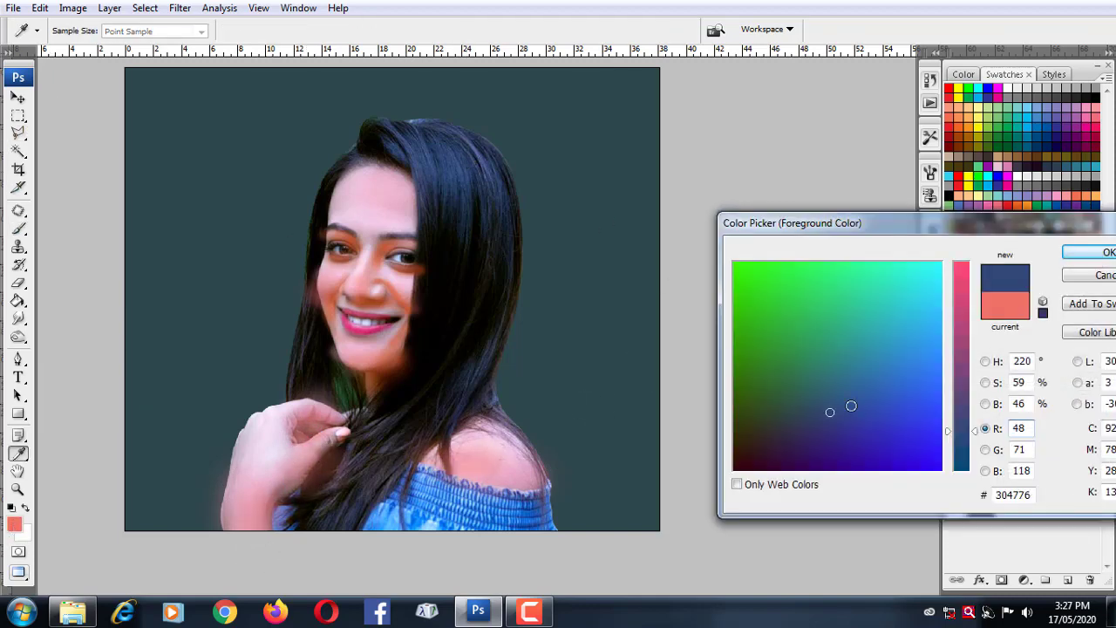
{"action": "left_click", "coordinate": [941, 347]}
{"action": "mouse_move", "coordinate": [915, 325]}
{"action": "left_mouse_down"}
{"action": "mouse_move", "coordinate": [949, 287]}
{"action": "mouse_move", "coordinate": [934, 332]}
{"action": "mouse_move", "coordinate": [884, 327]}
{"action": "left_mouse_up"}
{"action": "left_click", "coordinate": [1090, 252]}
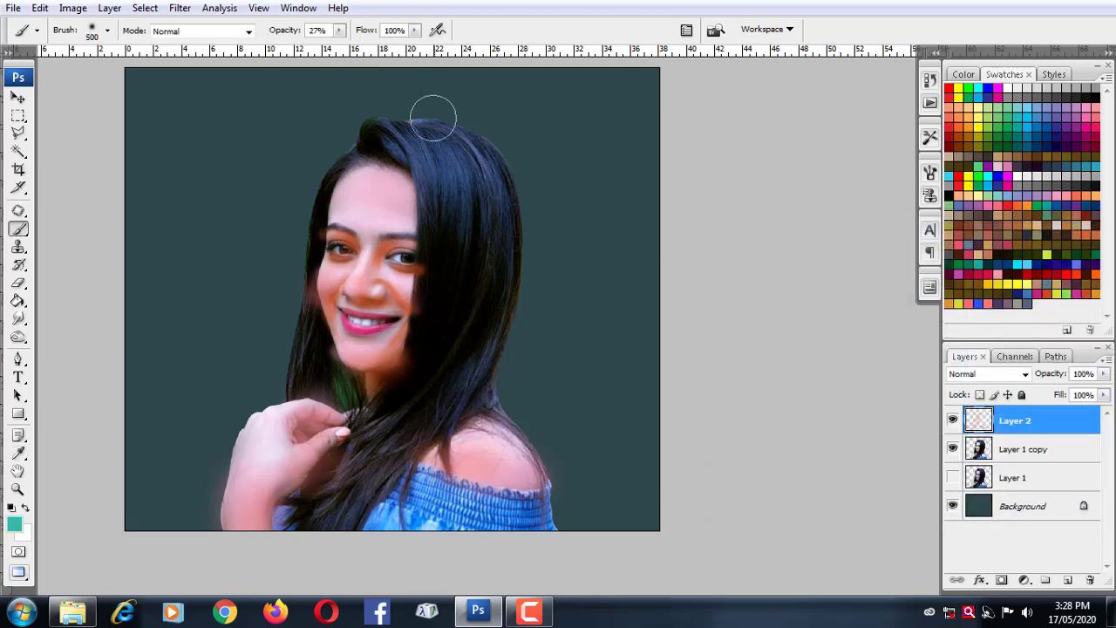
{"action": "mouse_move", "coordinate": [430, 114]}
{"action": "left_mouse_down"}
{"action": "mouse_move", "coordinate": [531, 239]}
{"action": "mouse_move", "coordinate": [520, 328]}
{"action": "left_mouse_up"}
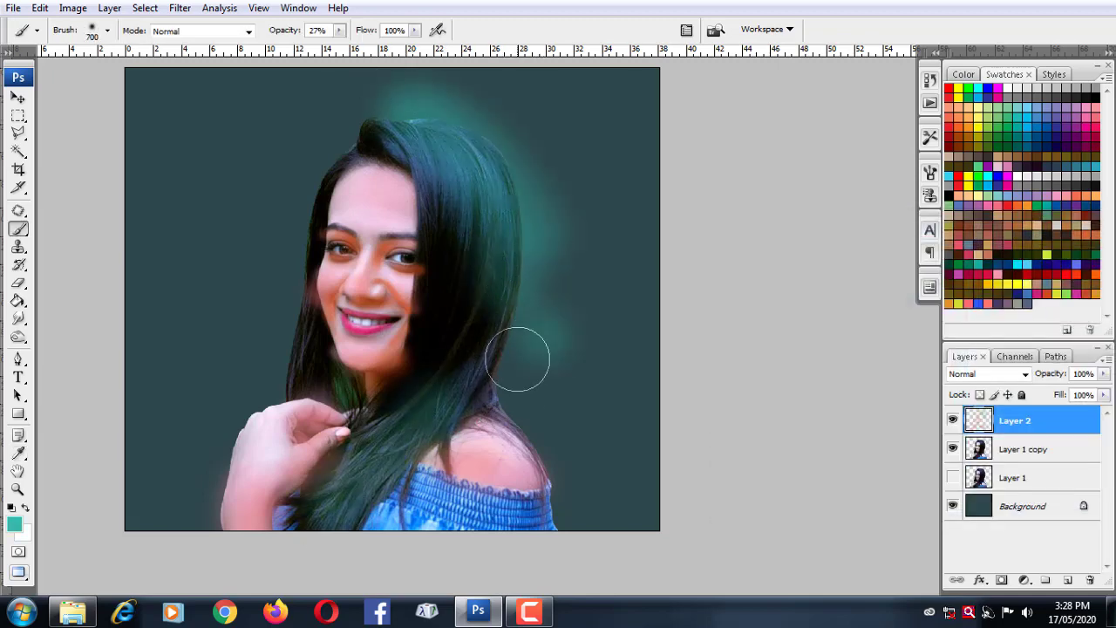
{"action": "left_click_drag", "start_coordinate": [466, 108], "coordinate": [528, 301]}
Paint purple across the top and along the left edge of the hair, resizing the brush as needed.
{"action": "left_click", "coordinate": [14, 523]}
{"action": "left_click_drag", "start_coordinate": [890, 362], "coordinate": [890, 297]}
{"action": "left_click", "coordinate": [1091, 252]}
{"action": "mouse_move", "coordinate": [340, 109]}
{"action": "left_mouse_down"}
{"action": "mouse_move", "coordinate": [403, 134]}
{"action": "mouse_move", "coordinate": [488, 104]}
{"action": "left_mouse_up"}
{"action": "key", "text": "bracketright"}
{"action": "key", "text": "bracketright"}
{"action": "key", "text": "bracketleft"}
{"action": "key", "text": "bracketleft"}
{"action": "key", "text": "bracketleft"}
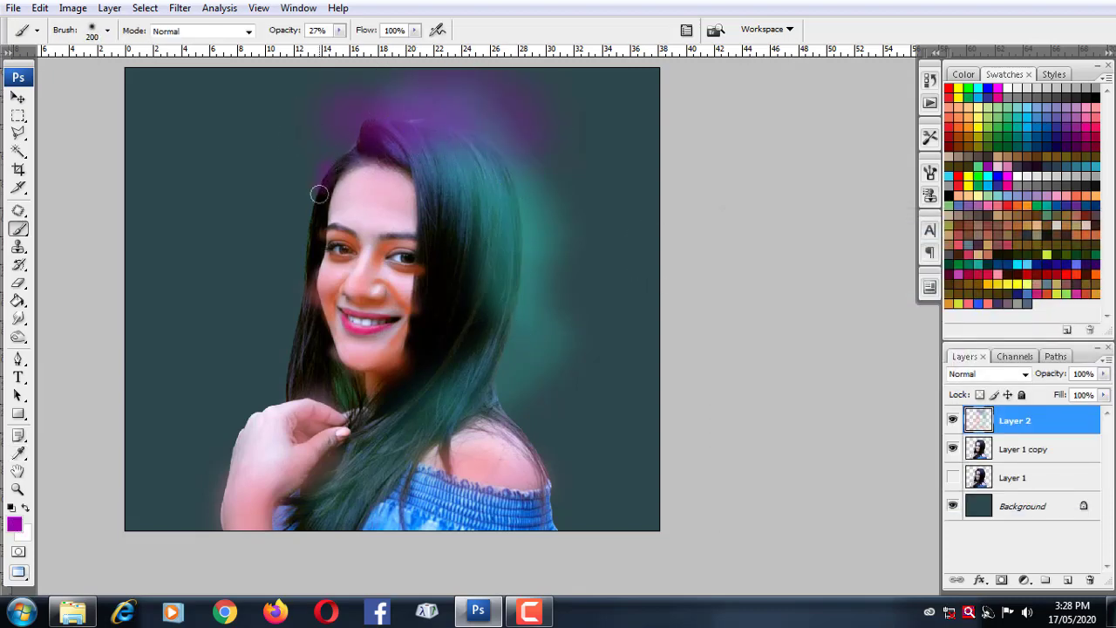
{"action": "mouse_move", "coordinate": [291, 358]}
{"action": "left_mouse_down"}
{"action": "mouse_move", "coordinate": [372, 432]}
{"action": "mouse_move", "coordinate": [388, 487]}
{"action": "left_mouse_up"}
{"action": "key", "text": "bracketleft"}
{"action": "key", "text": "bracketleft"}
{"action": "key", "text": "bracketleft"}
{"action": "left_click", "coordinate": [17, 97]}
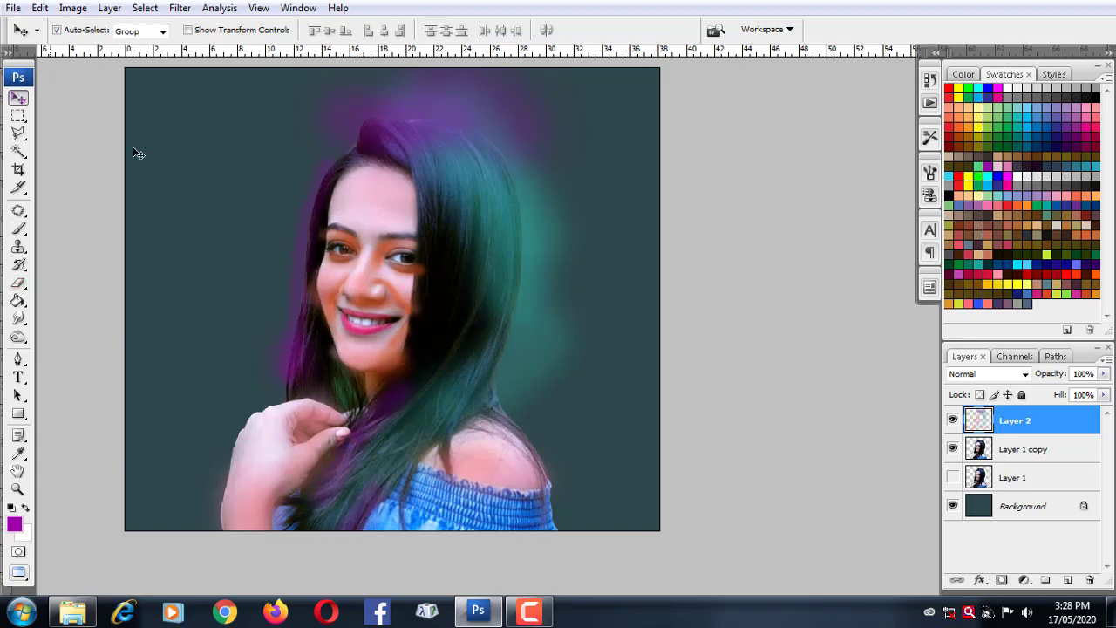
{"action": "left_click", "coordinate": [180, 8]}
{"action": "mouse_move", "coordinate": [188, 173]}
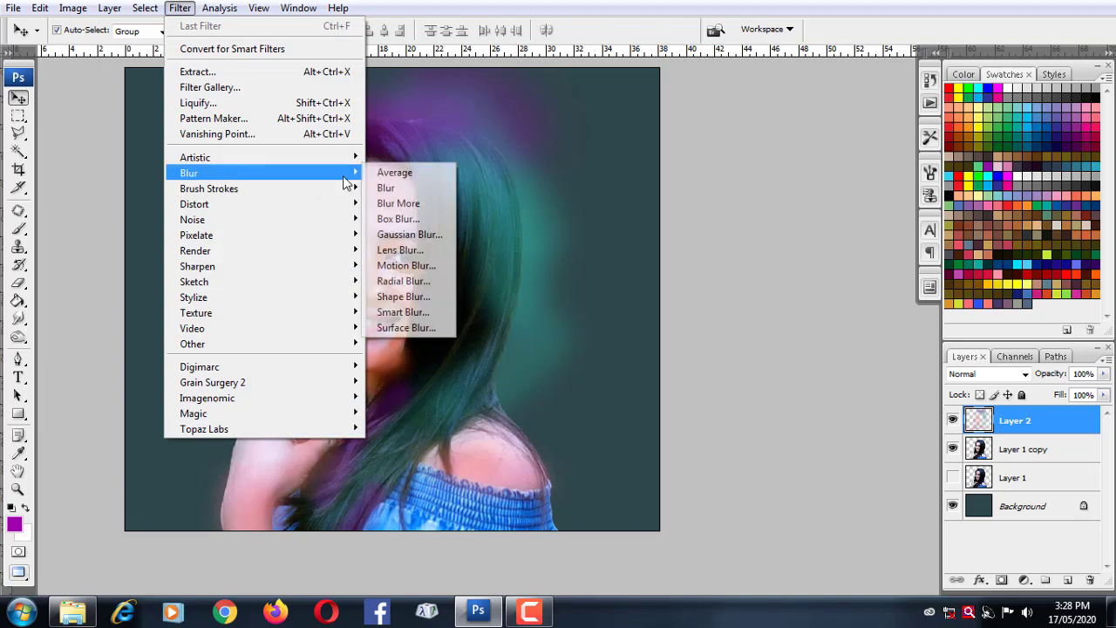
Apply a 14.8 px Gaussian Blur to the hair paint and set Layer 2 to Color blend mode.
{"action": "left_click", "coordinate": [406, 232]}
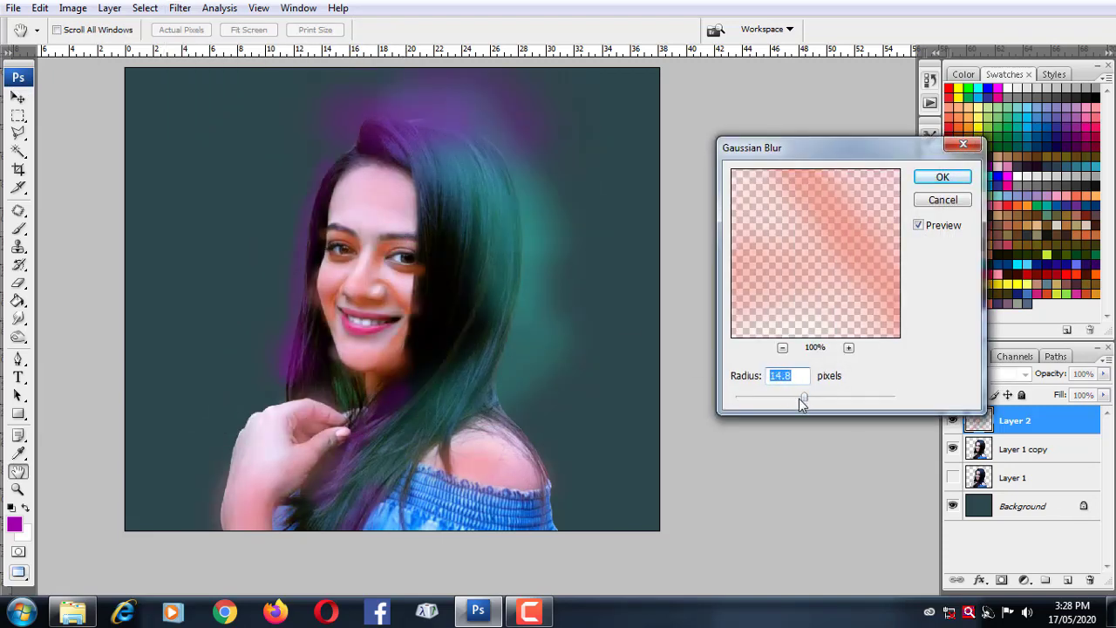
{"action": "left_click", "coordinate": [943, 177]}
{"action": "left_click", "coordinate": [986, 374]}
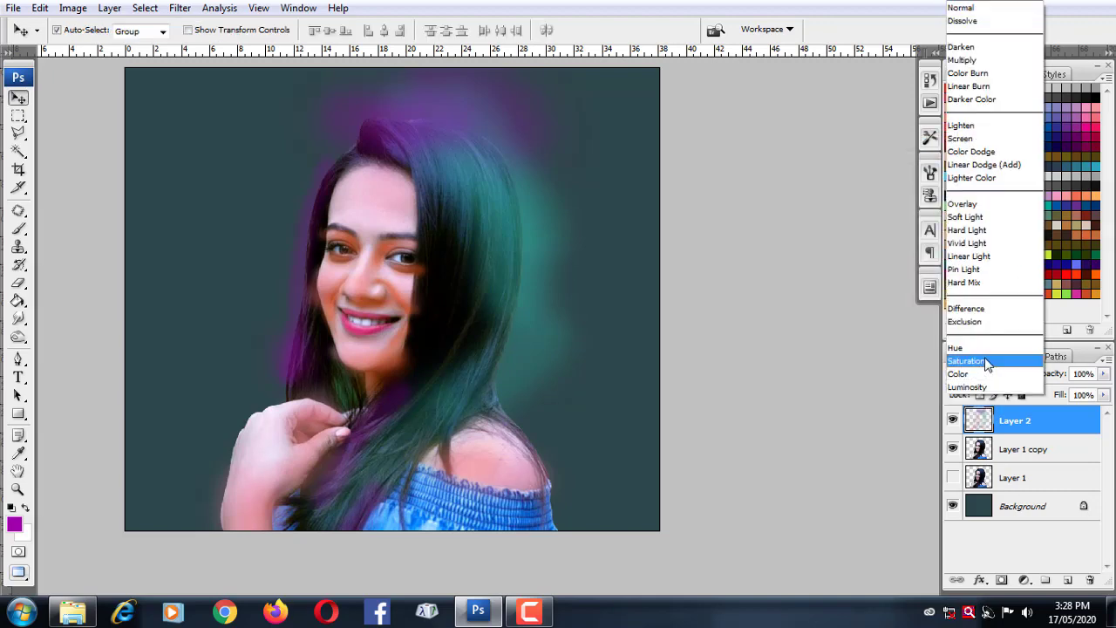
{"action": "left_click", "coordinate": [381, 374]}
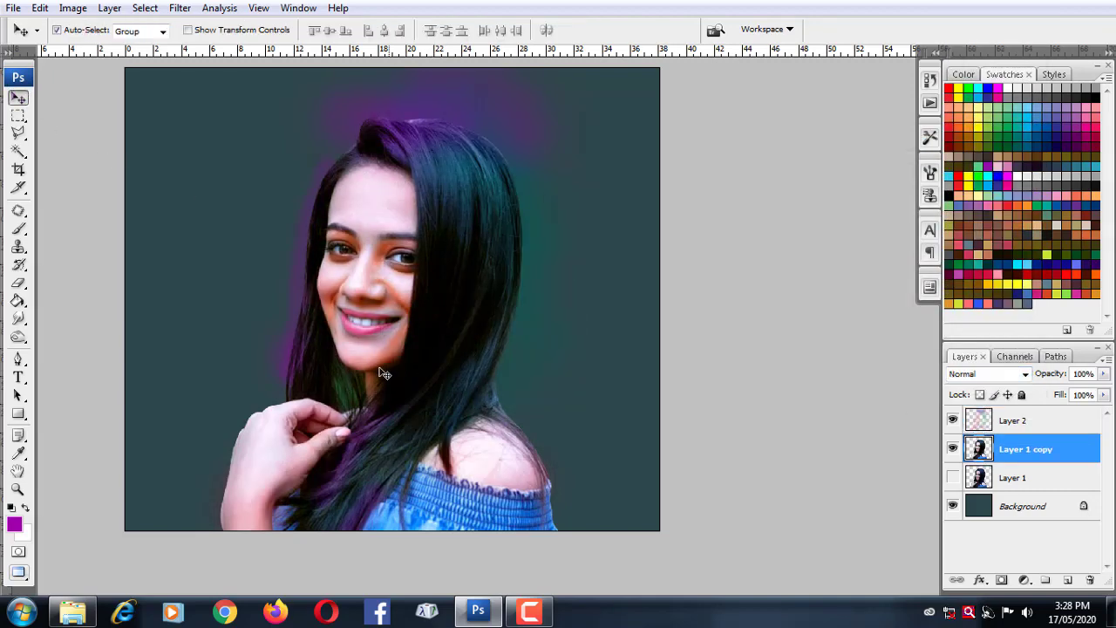
Delete the paint outside the woman's outline and merge Layer 2 at 55% into Layer 1 copy.
{"action": "left_click", "coordinate": [380, 302]}
{"action": "left_click", "coordinate": [980, 449], "text": "ctrl"}
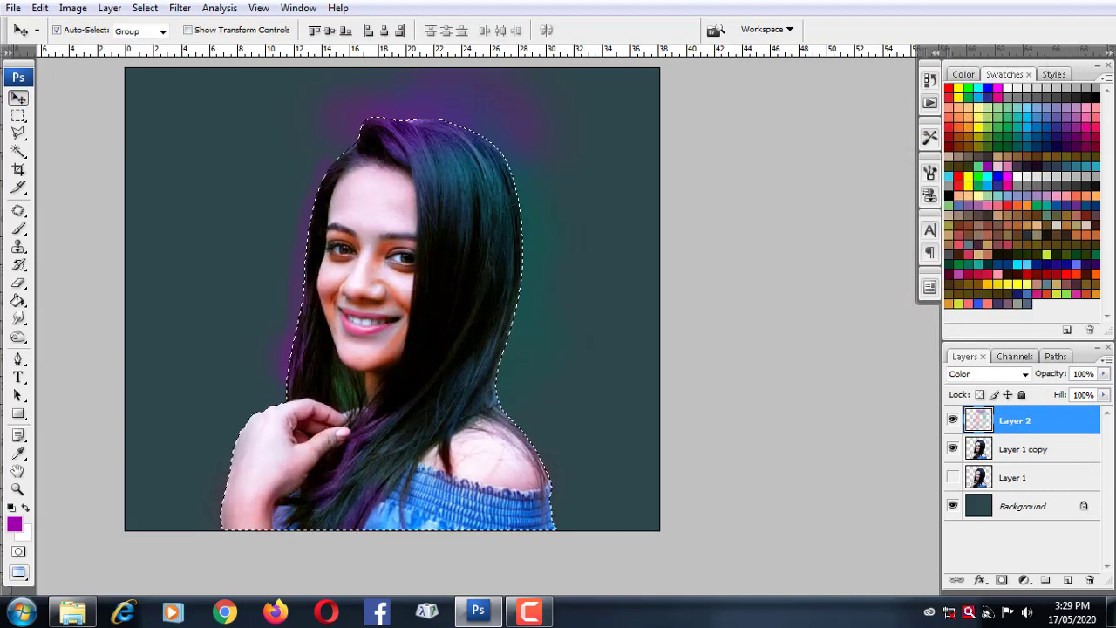
{"action": "key", "text": "ctrl+shift+i"}
{"action": "key", "text": "Delete"}
{"action": "key", "text": "ctrl+d"}
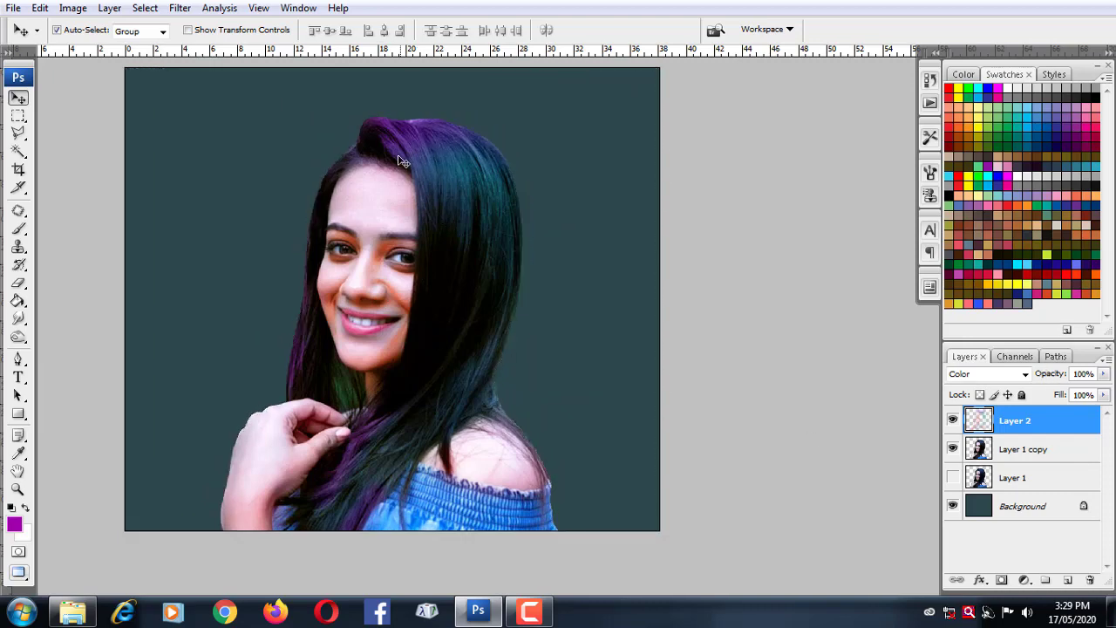
{"action": "scroll", "coordinate": [399, 159], "scroll_direction": "up", "scroll_amount": 2}
{"action": "scroll", "coordinate": [369, 229], "scroll_direction": "down", "scroll_amount": 2}
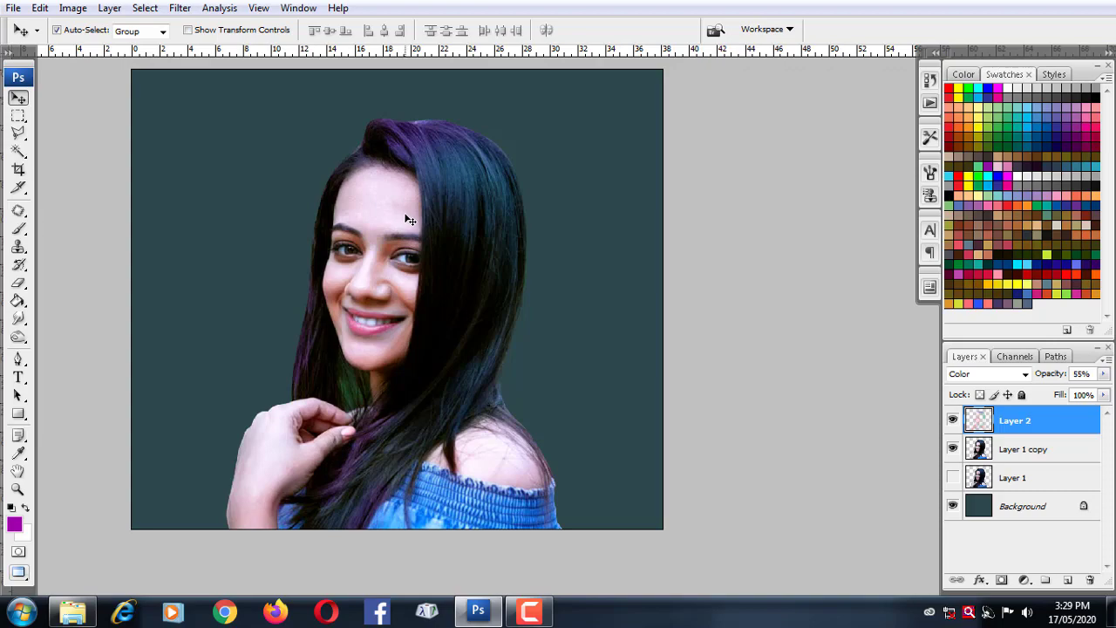
{"action": "key", "text": "Delete"}
{"action": "scroll", "coordinate": [404, 229], "scroll_direction": "up", "scroll_amount": 2}
Smart Sharpen the portrait at about 147% amount, 0.5 px radius, removing Gaussian Blur.
{"action": "scroll", "coordinate": [404, 229], "scroll_direction": "down", "scroll_amount": 1}
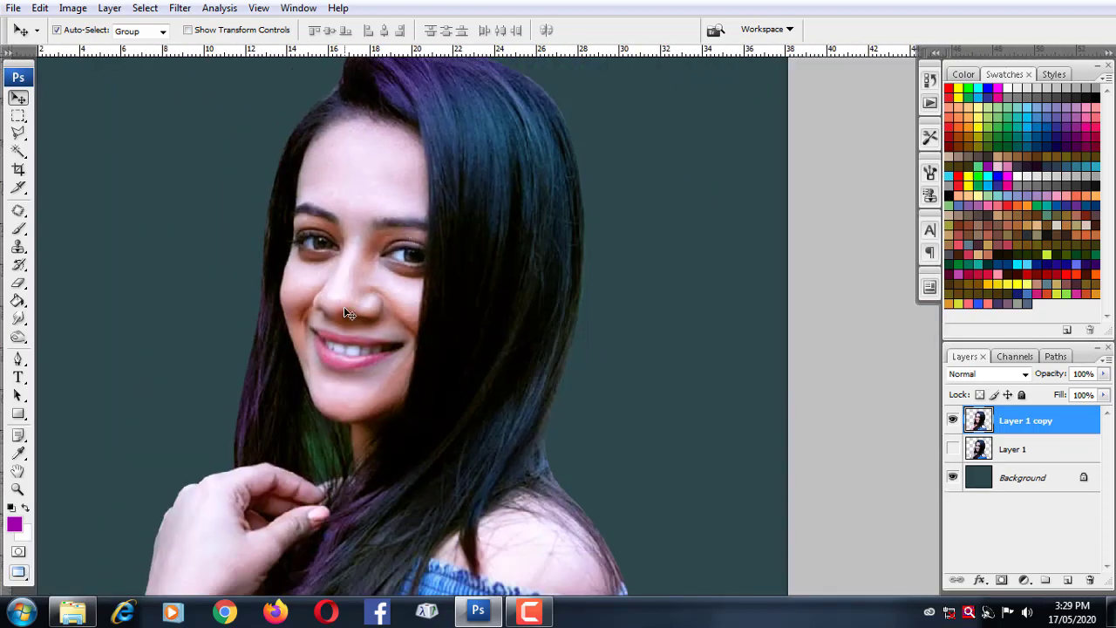
{"action": "scroll", "coordinate": [225, 55], "scroll_direction": "up", "scroll_amount": 1}
{"action": "scroll", "coordinate": [225, 55], "scroll_direction": "down", "scroll_amount": 1}
{"action": "left_click", "coordinate": [180, 8]}
{"action": "mouse_move", "coordinate": [204, 430]}
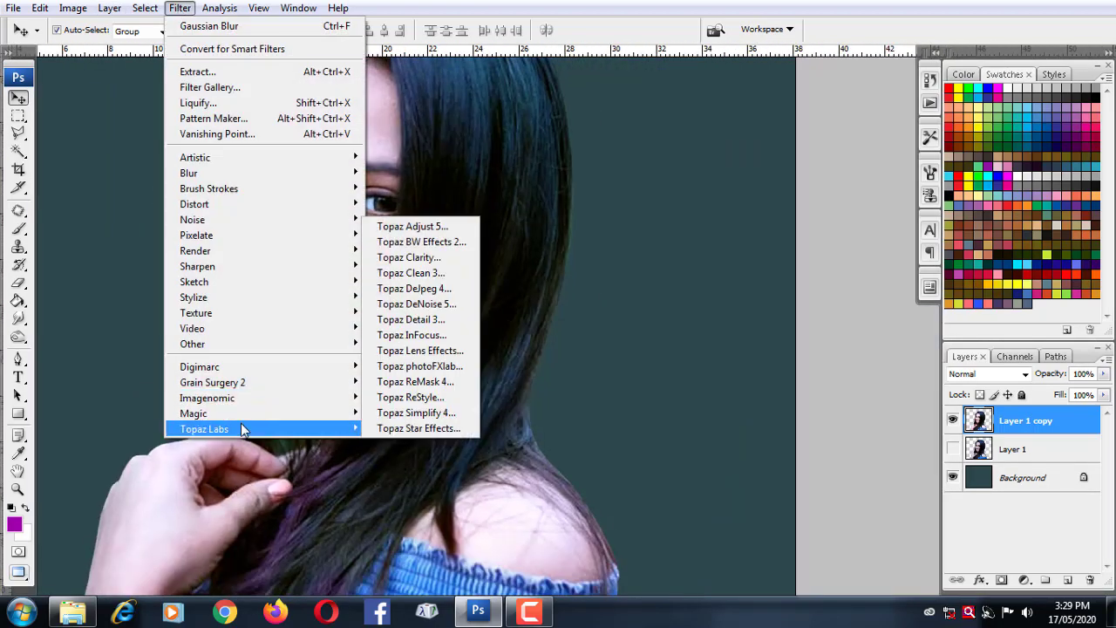
{"action": "mouse_move", "coordinate": [197, 266]}
{"action": "left_click", "coordinate": [394, 313]}
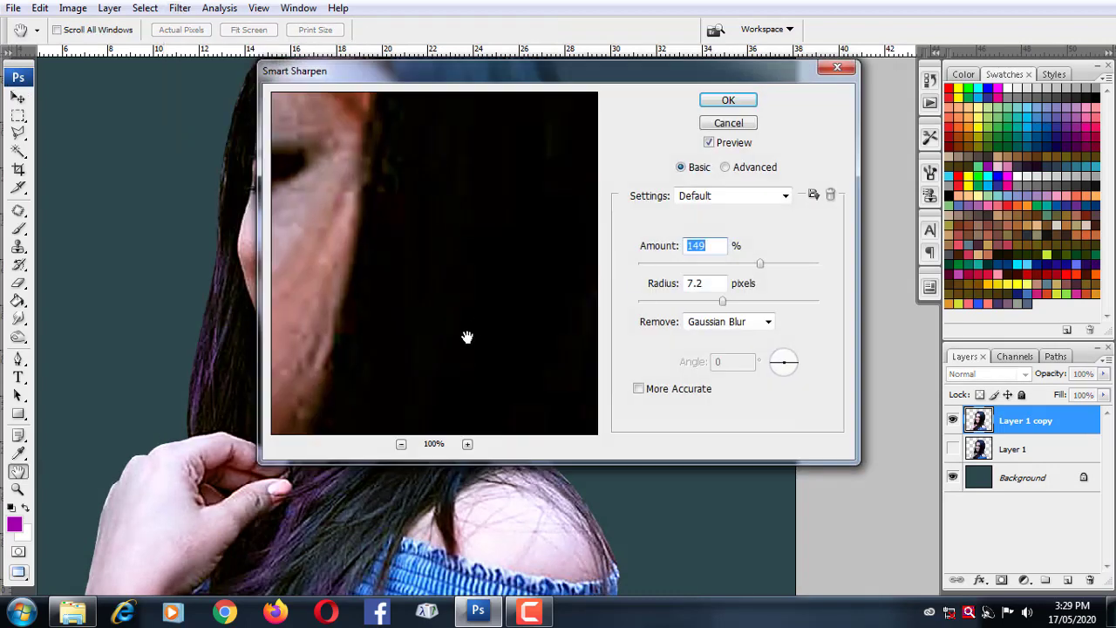
{"action": "left_click_drag", "start_coordinate": [370, 393], "coordinate": [447, 485]}
{"action": "left_click", "coordinate": [401, 444]}
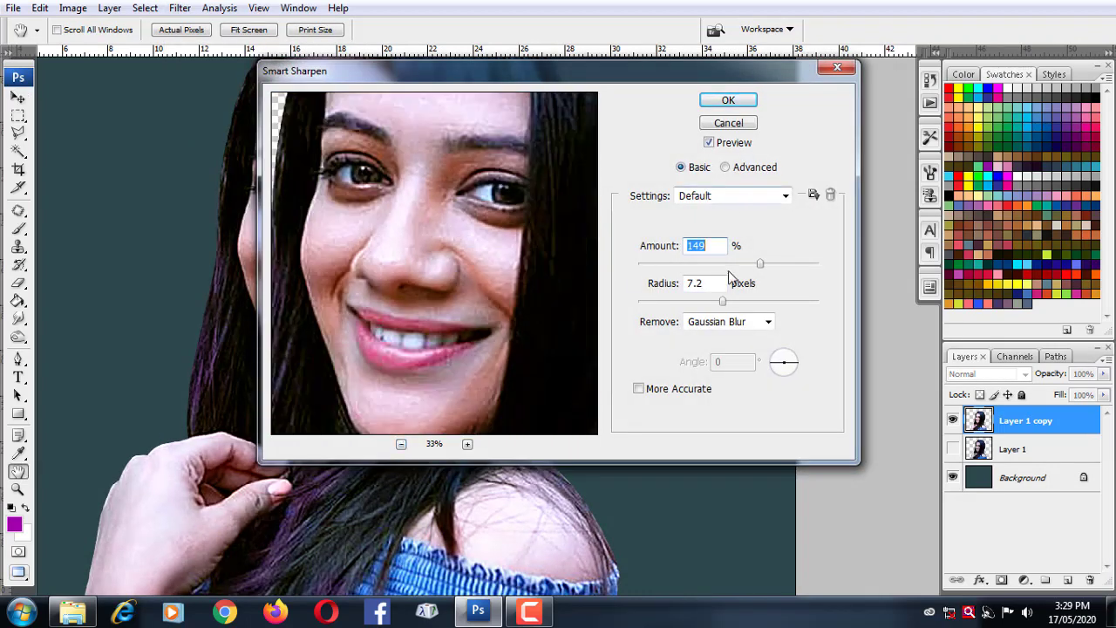
{"action": "left_click_drag", "start_coordinate": [760, 264], "coordinate": [733, 263]}
{"action": "left_click_drag", "start_coordinate": [722, 301], "coordinate": [703, 301]}
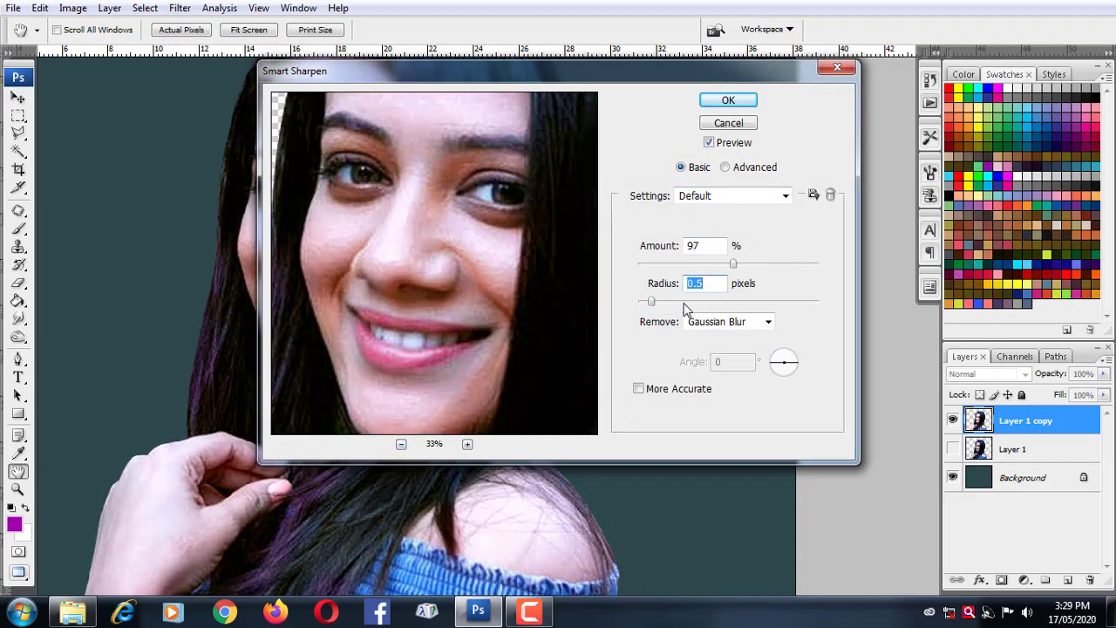
{"action": "left_click_drag", "start_coordinate": [738, 260], "coordinate": [756, 273]}
{"action": "left_click", "coordinate": [728, 100]}
Set up the Smudge tool with a scattered brush tip at 55% strength.
{"action": "key", "text": "v"}
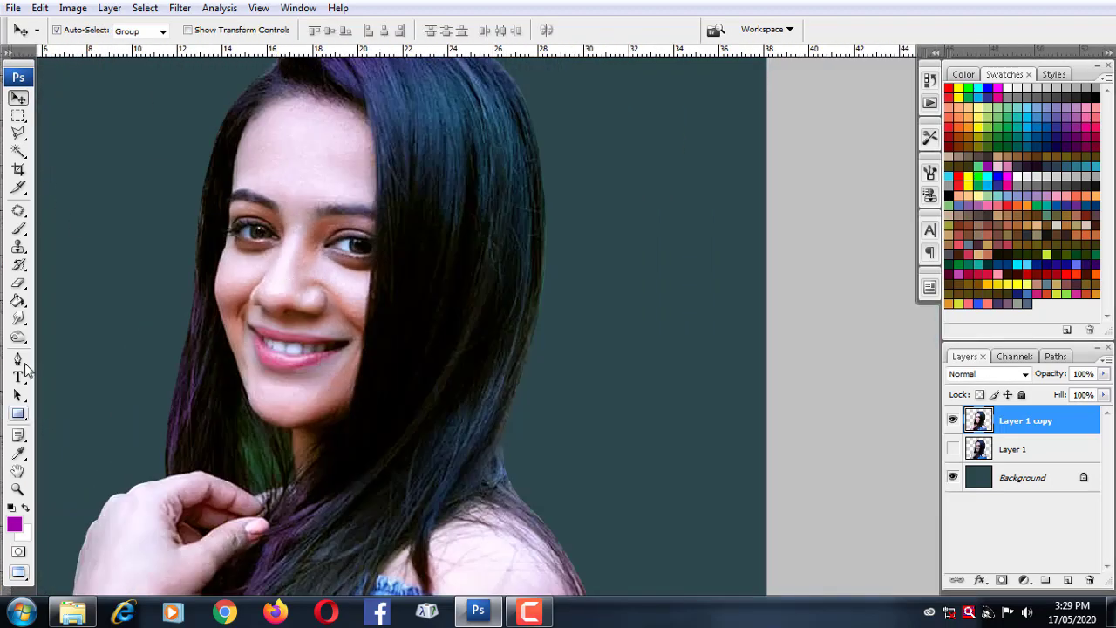
{"action": "left_click", "coordinate": [18, 318]}
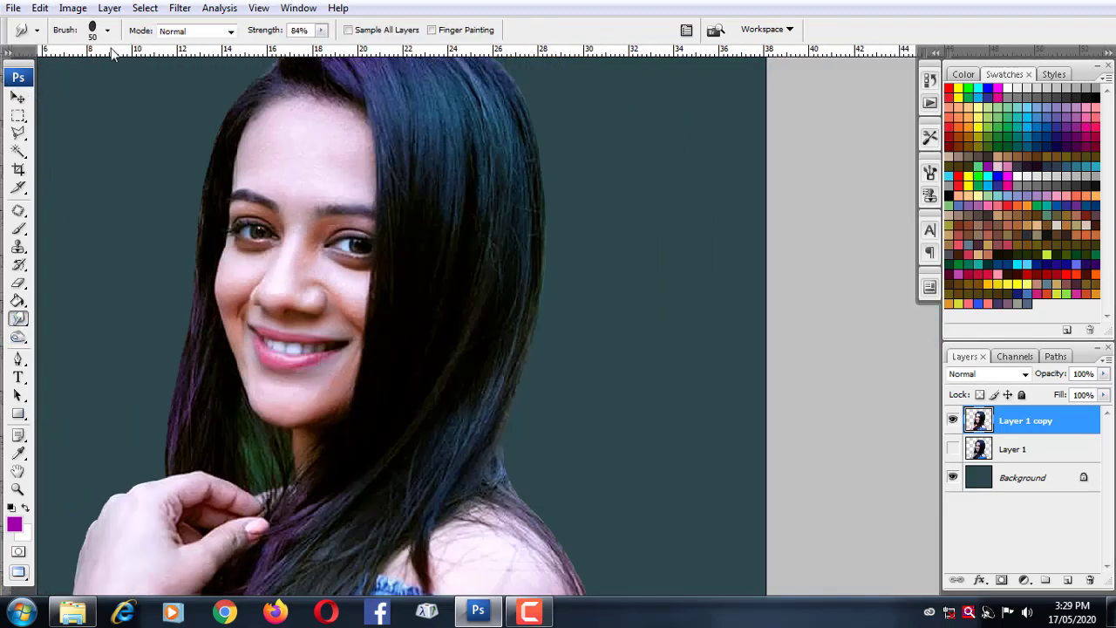
{"action": "left_click", "coordinate": [107, 30]}
{"action": "scroll", "coordinate": [137, 262], "scroll_direction": "down", "scroll_amount": 3}
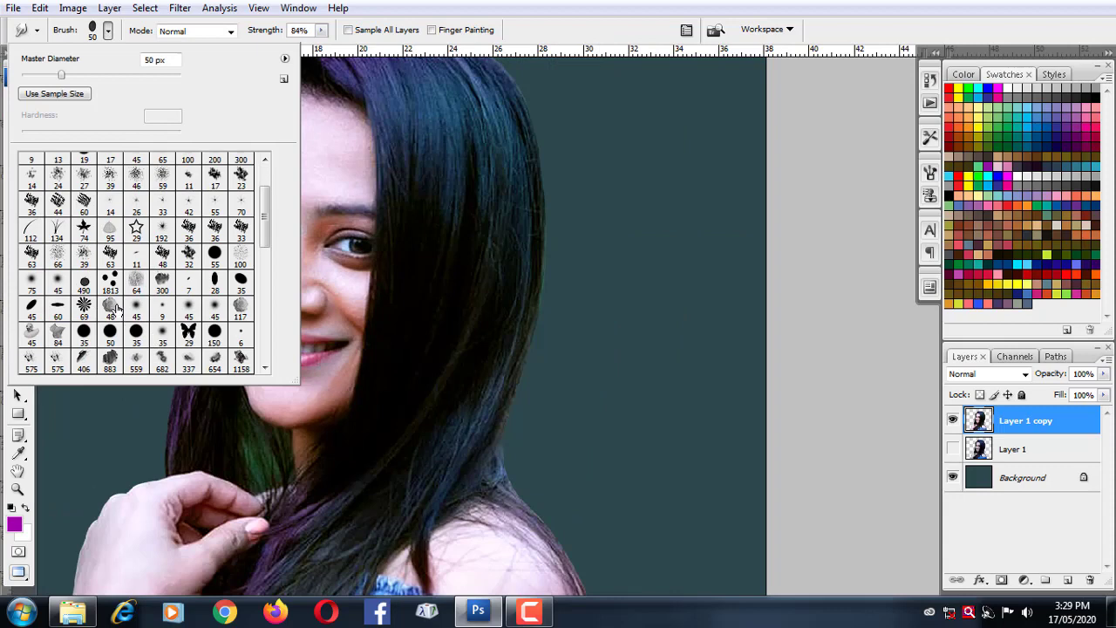
{"action": "double_click", "coordinate": [136, 279]}
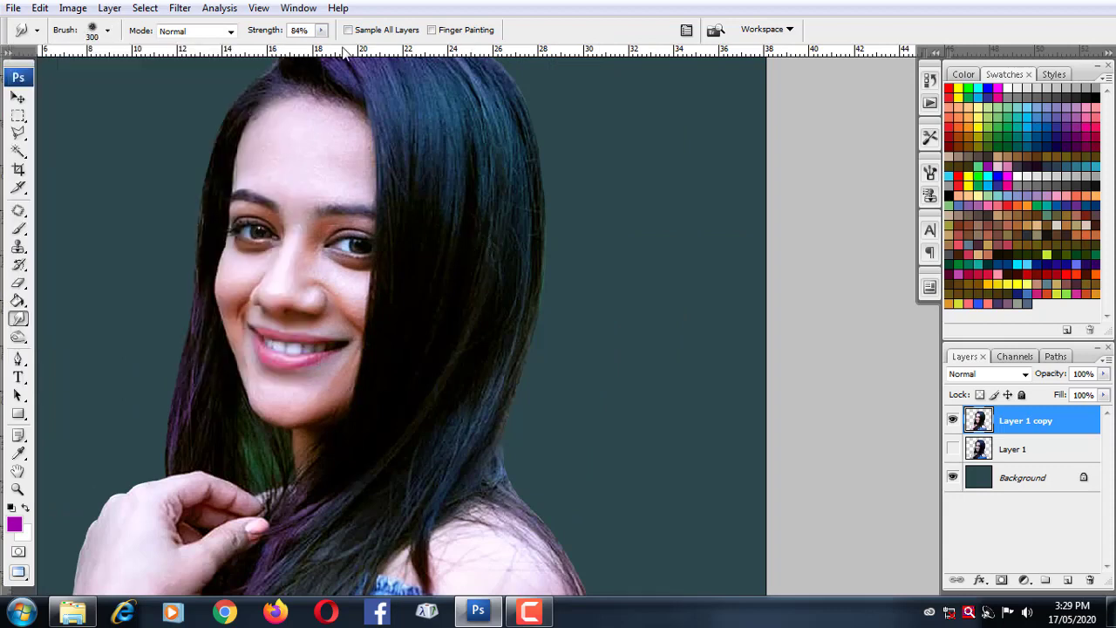
{"action": "left_click", "coordinate": [321, 29]}
{"action": "left_click_drag", "start_coordinate": [318, 54], "coordinate": [297, 54]}
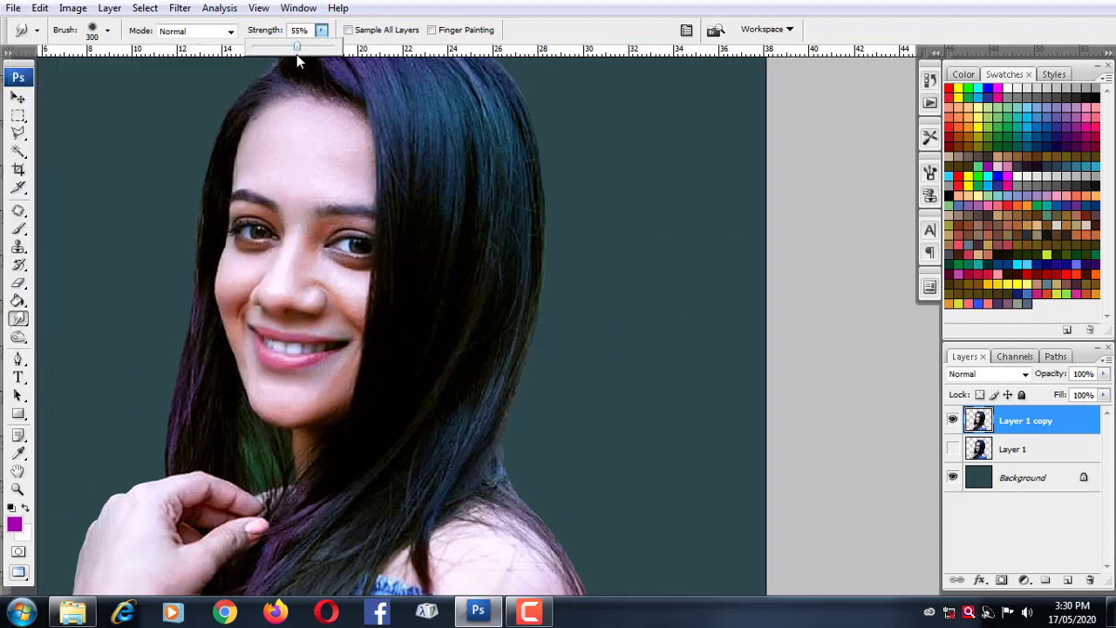
Zoom in on the nose with a smaller brush and smudge its right edge at 74% strength.
{"action": "key", "text": "bracketleft"}
{"action": "key", "text": "ctrl+plus"}
{"action": "key", "text": "bracketleft"}
{"action": "key", "text": "bracketleft"}
{"action": "key", "text": "bracketleft"}
{"action": "scroll", "coordinate": [448, 293], "scroll_direction": "down", "scroll_amount": 3}
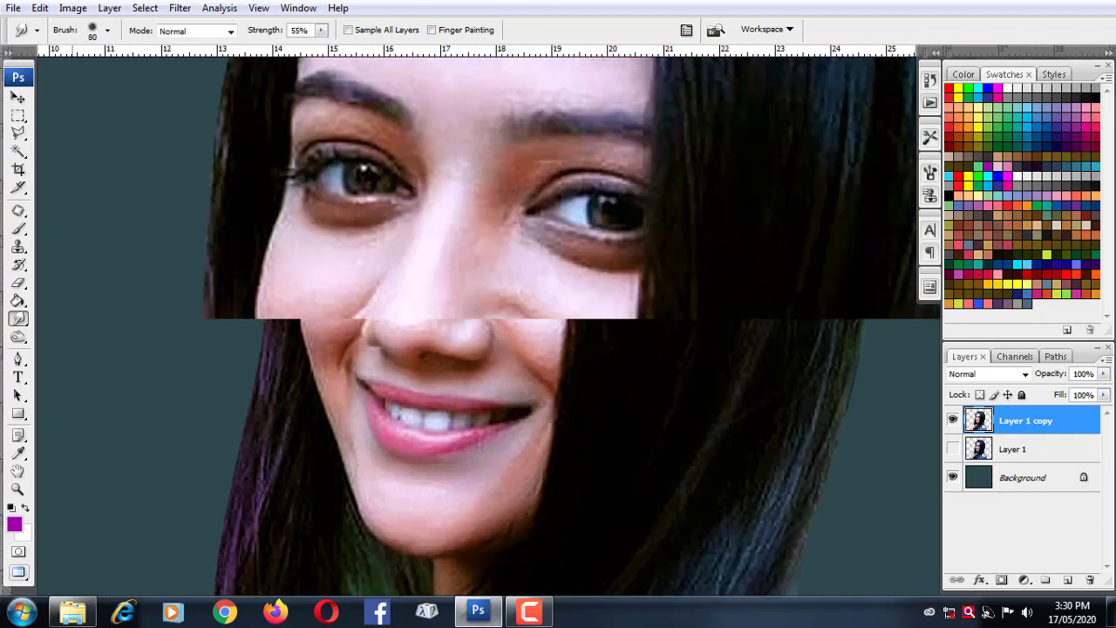
{"action": "key", "text": "ctrl+plus"}
{"action": "key", "text": "ctrl+plus"}
{"action": "left_click", "coordinate": [321, 29]}
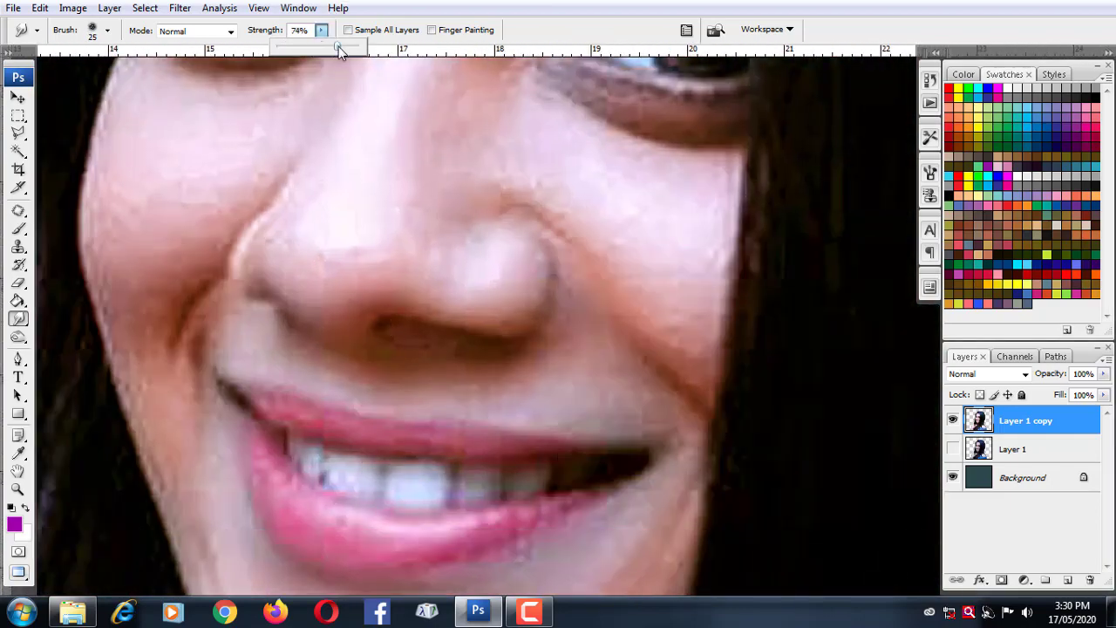
{"action": "left_click_drag", "start_coordinate": [325, 54], "coordinate": [342, 54]}
{"action": "key", "text": "bracketleft"}
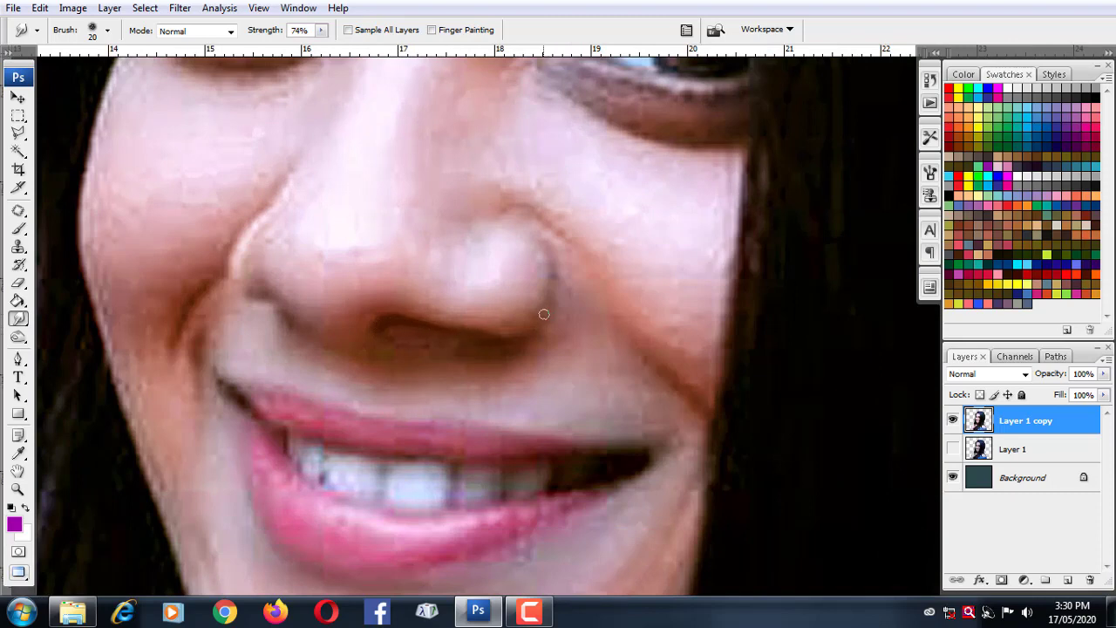
{"action": "left_click_drag", "start_coordinate": [545, 304], "coordinate": [542, 249]}
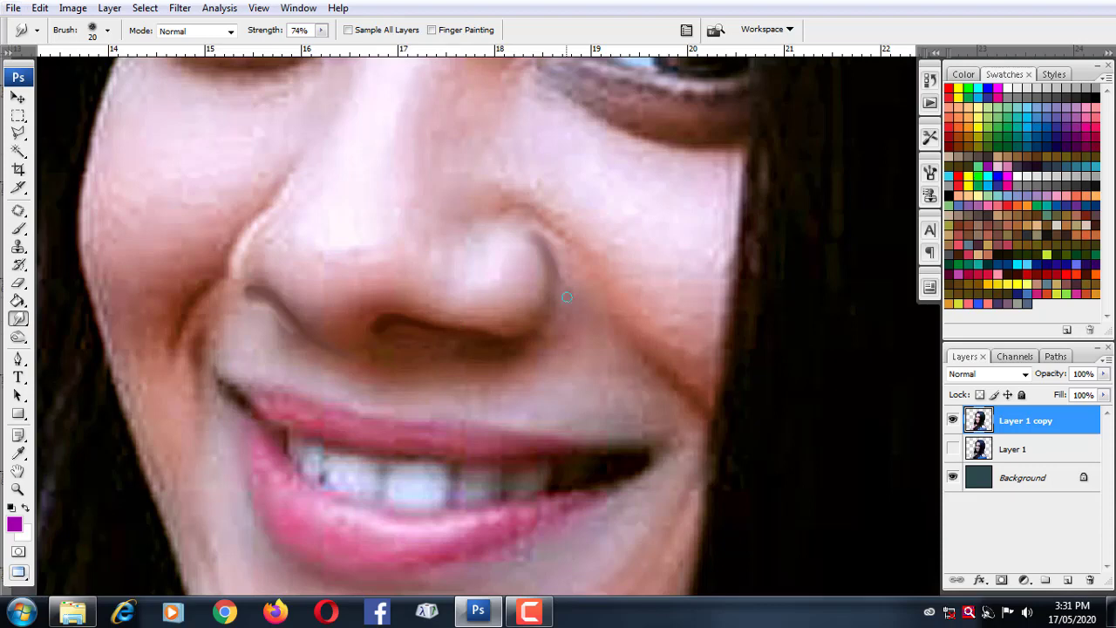
Smear a soft dark edge up the right nostril and soften the top of the nostril edge.
{"action": "scroll", "coordinate": [512, 337], "scroll_direction": "up", "scroll_amount": 1, "text": "alt"}
{"action": "key", "text": "bracketright"}
{"action": "left_click_drag", "start_coordinate": [524, 334], "coordinate": [536, 181]}
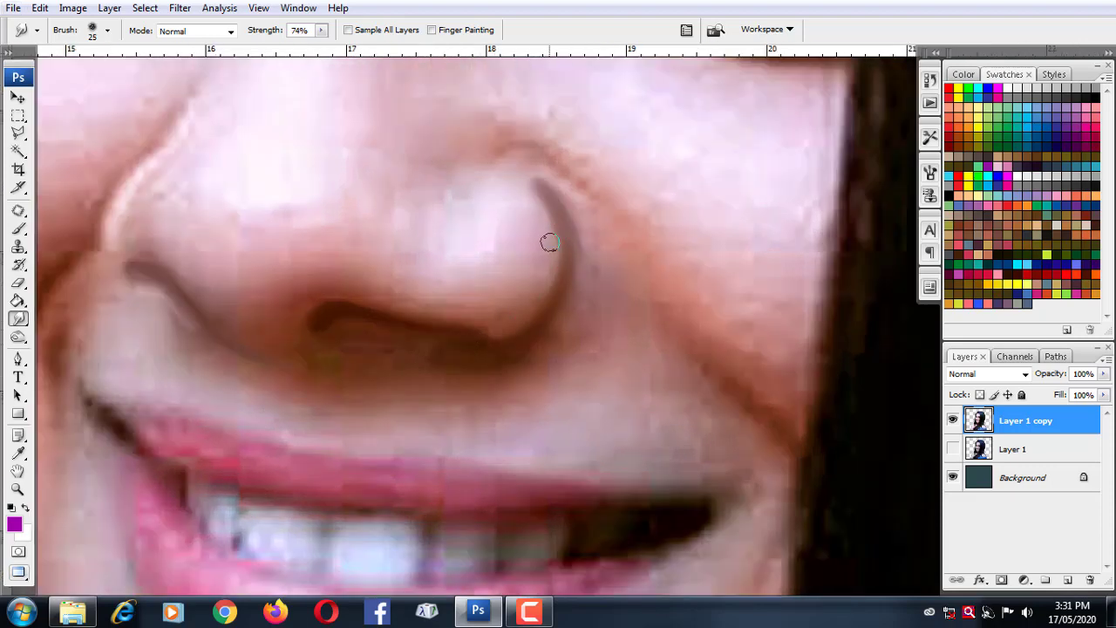
{"action": "scroll", "coordinate": [549, 242], "scroll_direction": "up", "scroll_amount": 3}
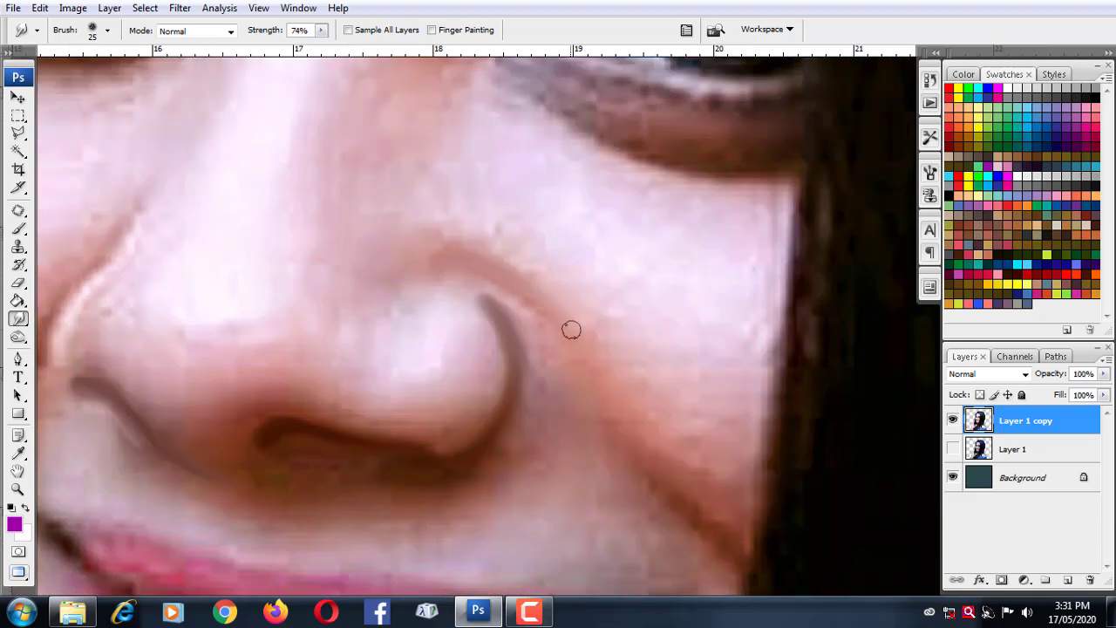
{"action": "left_click_drag", "start_coordinate": [321, 313], "coordinate": [396, 256]}
{"action": "key", "text": "bracketright"}
{"action": "key", "text": "bracketright"}
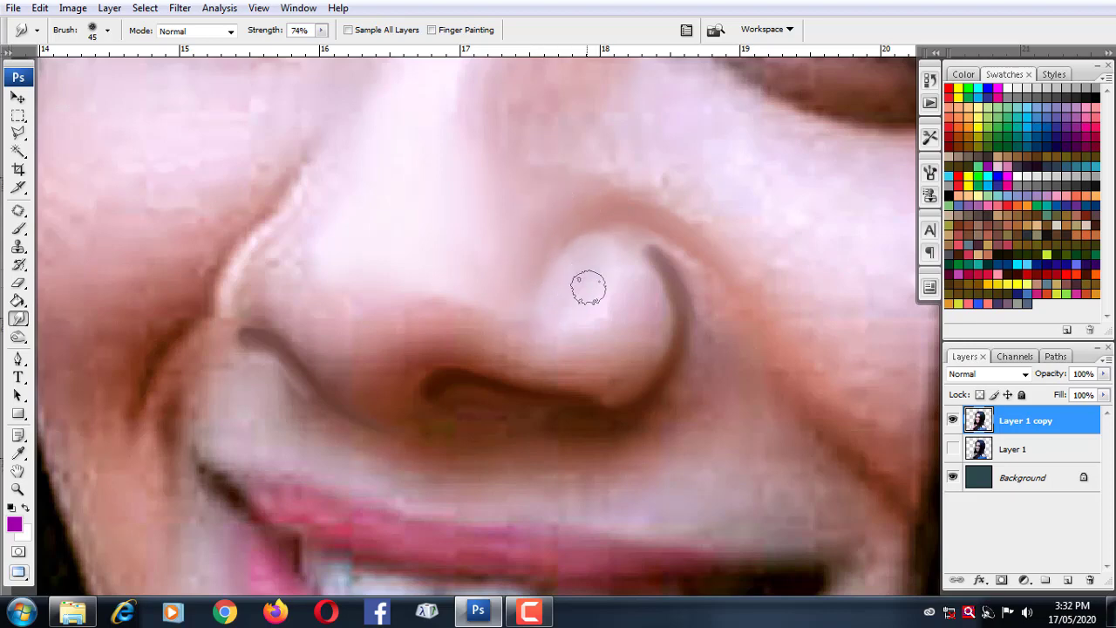
{"action": "mouse_move", "coordinate": [623, 259]}
{"action": "left_mouse_down"}
{"action": "mouse_move", "coordinate": [653, 314]}
{"action": "mouse_move", "coordinate": [498, 349]}
{"action": "mouse_move", "coordinate": [558, 369]}
{"action": "mouse_move", "coordinate": [616, 369]}
{"action": "mouse_move", "coordinate": [565, 369]}
{"action": "left_mouse_up"}
At 49% smudge strength, soften the nostril edge and smear the crease toward the left fold.
{"action": "left_click", "coordinate": [321, 30]}
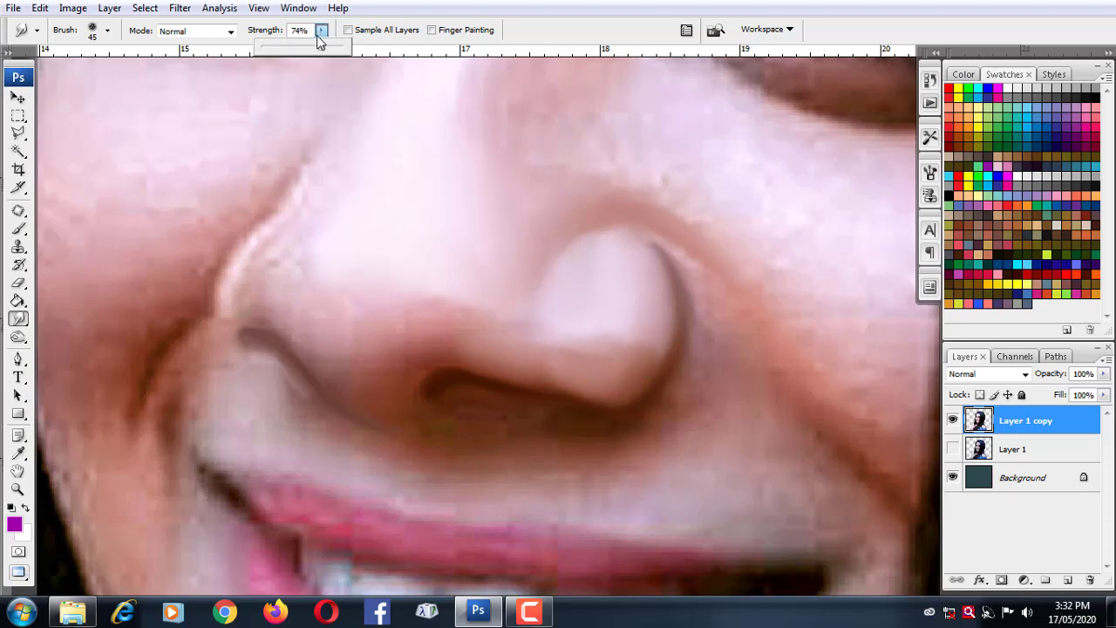
{"action": "left_click_drag", "start_coordinate": [301, 52], "coordinate": [295, 49]}
{"action": "left_click", "coordinate": [610, 375]}
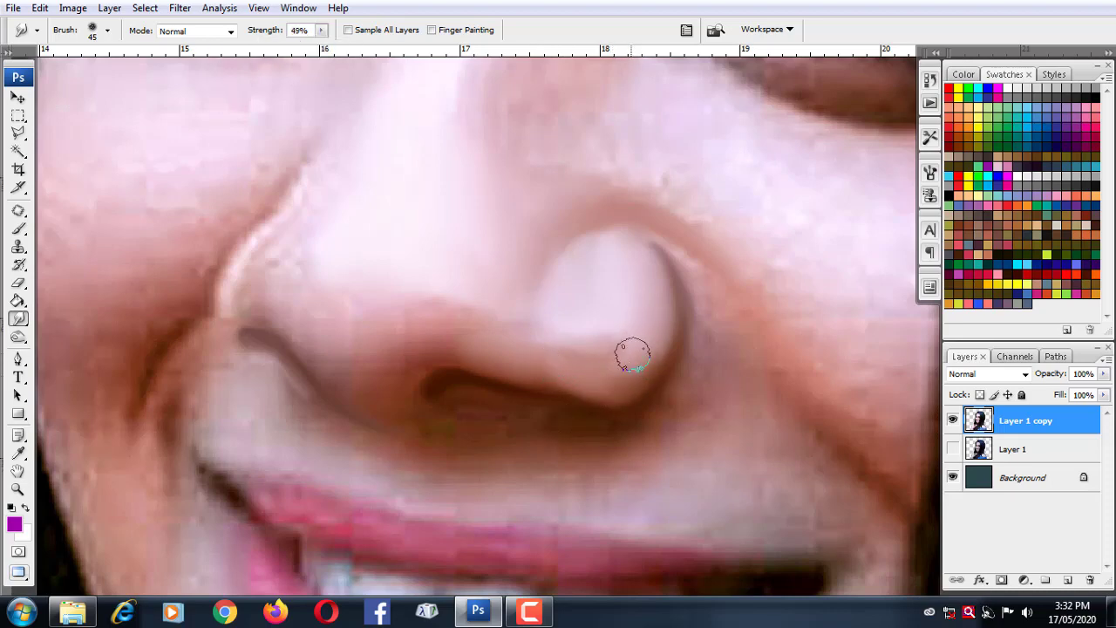
{"action": "mouse_move", "coordinate": [627, 323]}
{"action": "left_mouse_down"}
{"action": "mouse_move", "coordinate": [406, 326]}
{"action": "mouse_move", "coordinate": [471, 308]}
{"action": "mouse_move", "coordinate": [605, 227]}
{"action": "mouse_move", "coordinate": [531, 272]}
{"action": "mouse_move", "coordinate": [588, 356]}
{"action": "mouse_move", "coordinate": [410, 368]}
{"action": "mouse_move", "coordinate": [401, 399]}
{"action": "mouse_move", "coordinate": [376, 413]}
{"action": "mouse_move", "coordinate": [297, 327]}
{"action": "left_mouse_up"}
{"action": "mouse_move", "coordinate": [296, 327]}
{"action": "left_mouse_down"}
{"action": "mouse_move", "coordinate": [381, 397]}
{"action": "mouse_move", "coordinate": [337, 363]}
{"action": "mouse_move", "coordinate": [386, 337]}
{"action": "mouse_move", "coordinate": [386, 379]}
{"action": "mouse_move", "coordinate": [314, 296]}
{"action": "mouse_move", "coordinate": [308, 239]}
{"action": "mouse_move", "coordinate": [336, 187]}
{"action": "mouse_move", "coordinate": [270, 285]}
{"action": "mouse_move", "coordinate": [254, 274]}
{"action": "mouse_move", "coordinate": [264, 266]}
{"action": "left_mouse_up"}
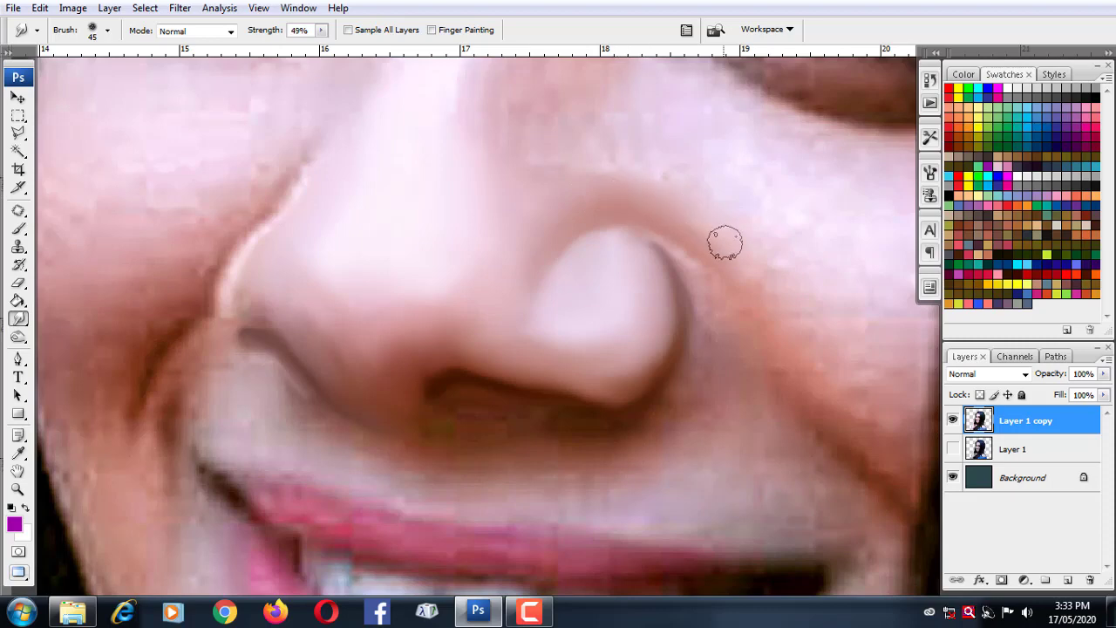
Pan to the mouth and right cheek and enlarge the smudge brush to 60.
{"action": "left_click_drag", "start_coordinate": [800, 326], "coordinate": [693, 231]}
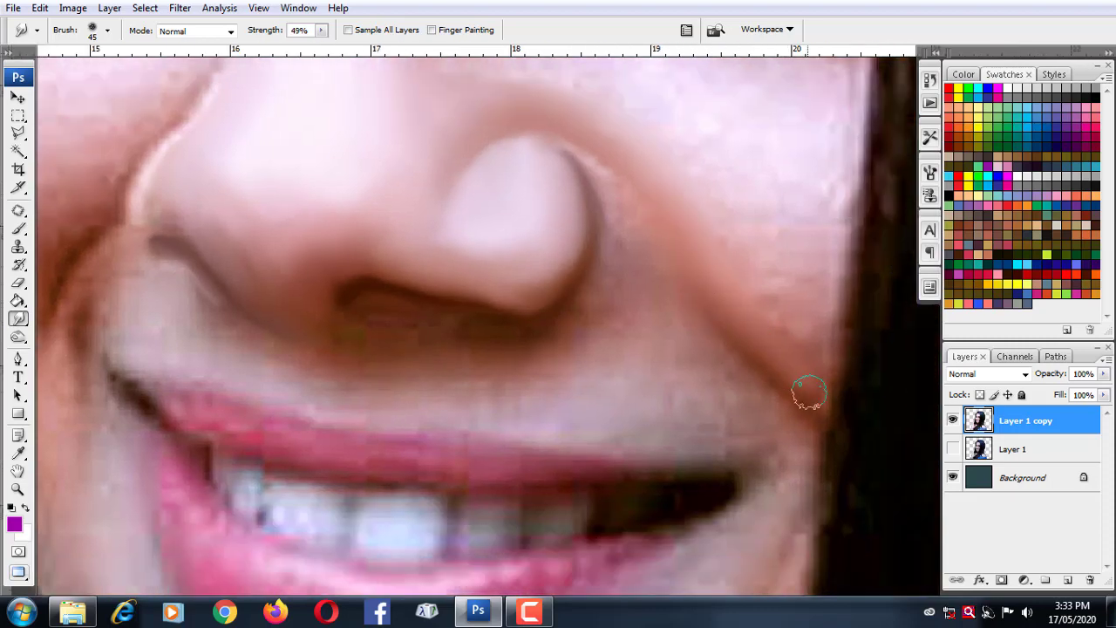
{"action": "scroll", "coordinate": [718, 260], "scroll_direction": "up", "scroll_amount": 2}
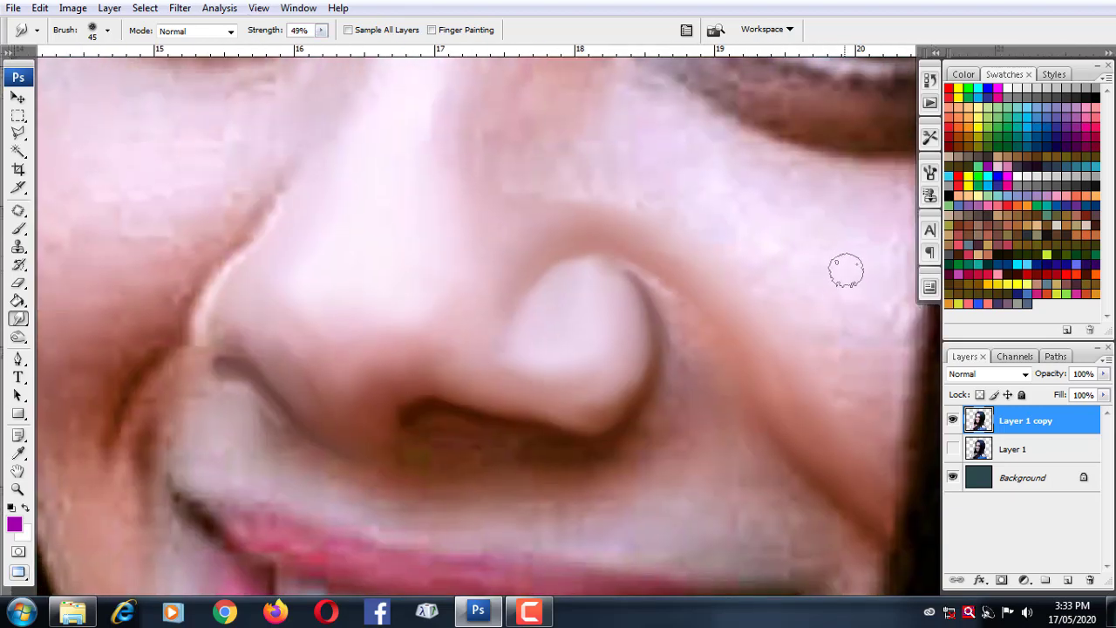
{"action": "key", "text": "bracketright"}
{"action": "key", "text": "bracketright"}
{"action": "scroll", "coordinate": [623, 229], "scroll_direction": "up", "scroll_amount": 2}
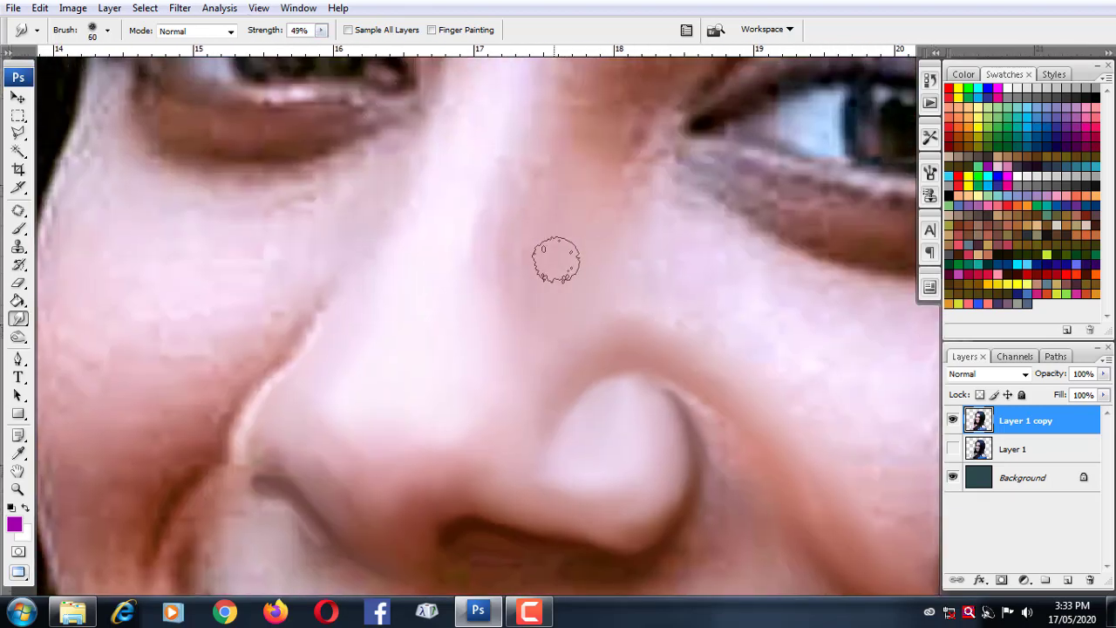
Pan around both eyes, set the smudge brush to 50, and smooth the skin by the inner eye corner.
{"action": "scroll", "coordinate": [556, 260], "scroll_direction": "left", "scroll_amount": 1}
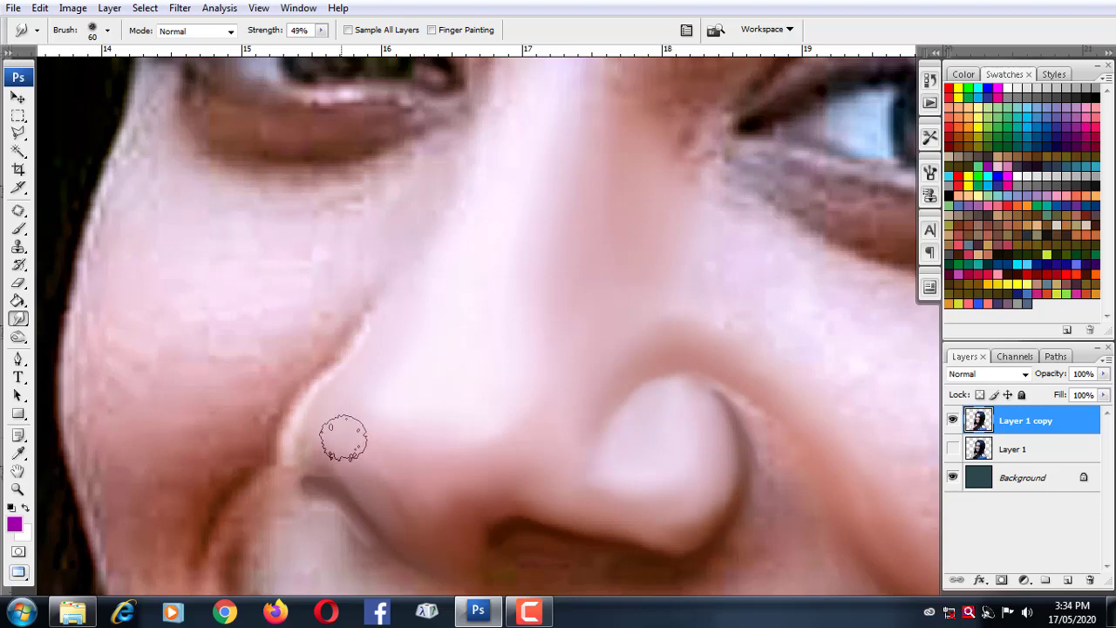
{"action": "key", "text": "bracketleft"}
{"action": "key", "text": "bracketleft"}
{"action": "left_click_drag", "start_coordinate": [390, 337], "coordinate": [388, 422]}
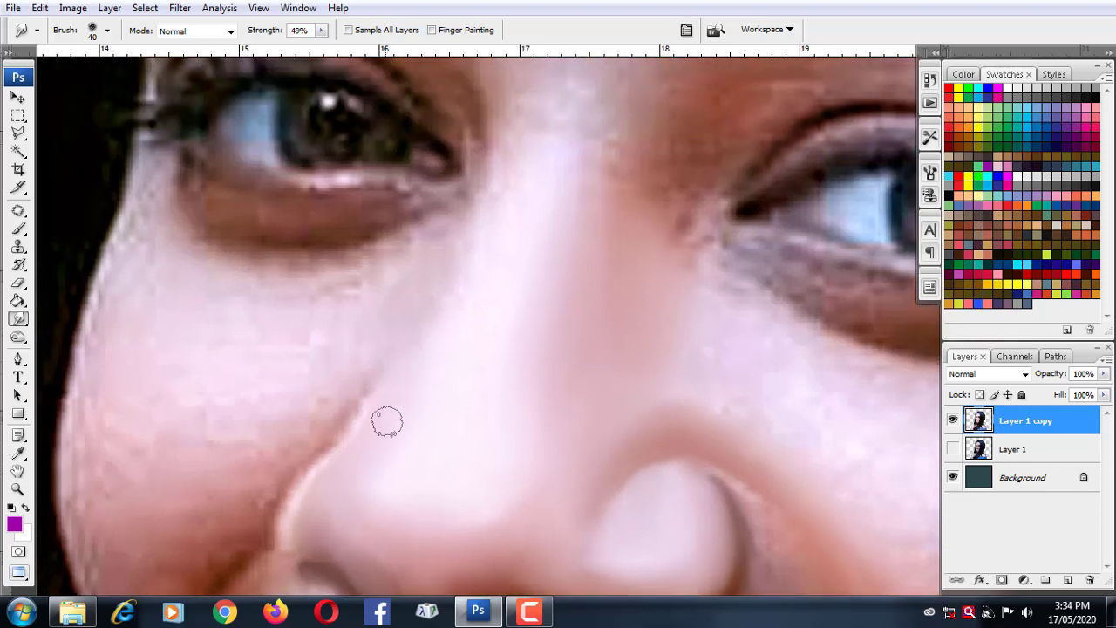
{"action": "left_click_drag", "start_coordinate": [440, 322], "coordinate": [394, 475]}
{"action": "mouse_move", "coordinate": [466, 320]}
{"action": "left_mouse_down"}
{"action": "mouse_move", "coordinate": [482, 371]}
{"action": "mouse_move", "coordinate": [528, 356]}
{"action": "mouse_move", "coordinate": [598, 386]}
{"action": "mouse_move", "coordinate": [567, 389]}
{"action": "mouse_move", "coordinate": [648, 377]}
{"action": "left_mouse_up"}
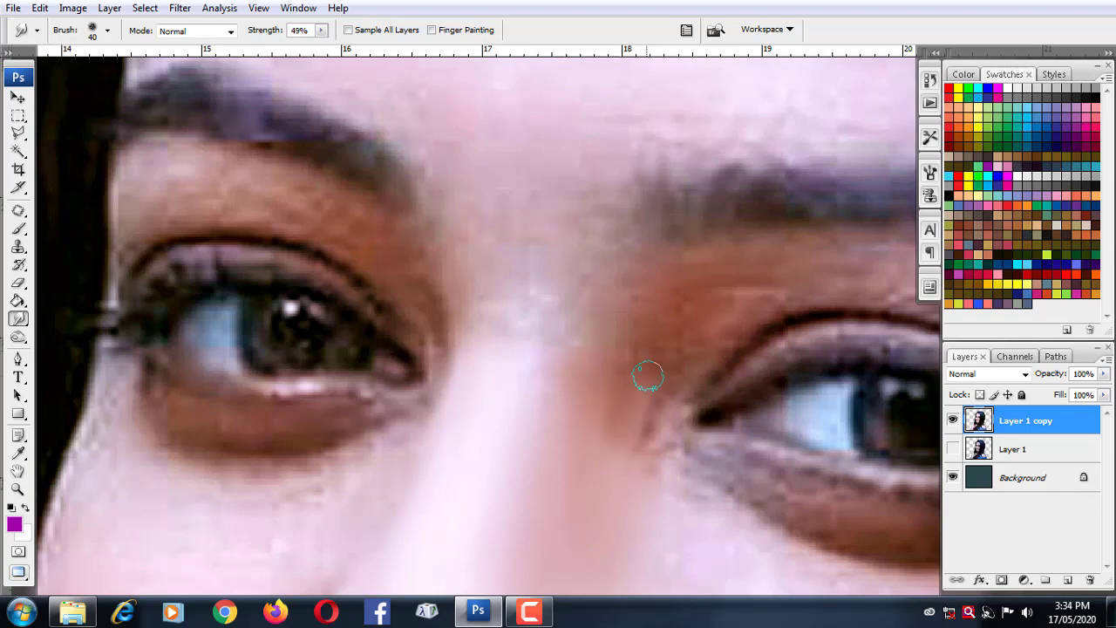
{"action": "key", "text": "bracketright"}
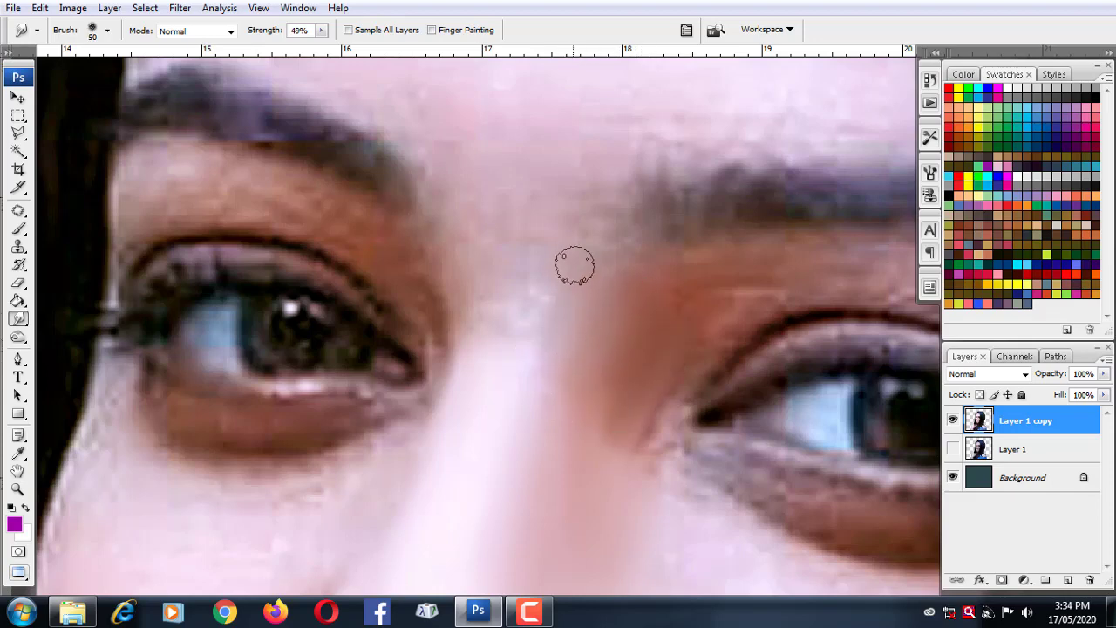
{"action": "left_click_drag", "start_coordinate": [610, 306], "coordinate": [498, 361]}
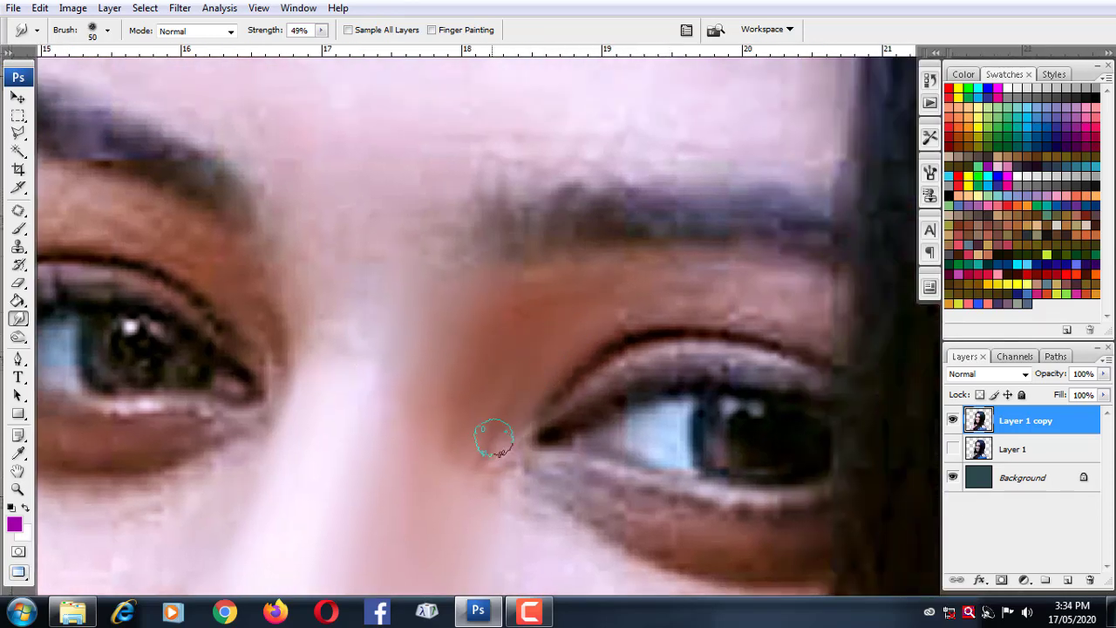
{"action": "left_click_drag", "start_coordinate": [678, 266], "coordinate": [529, 254]}
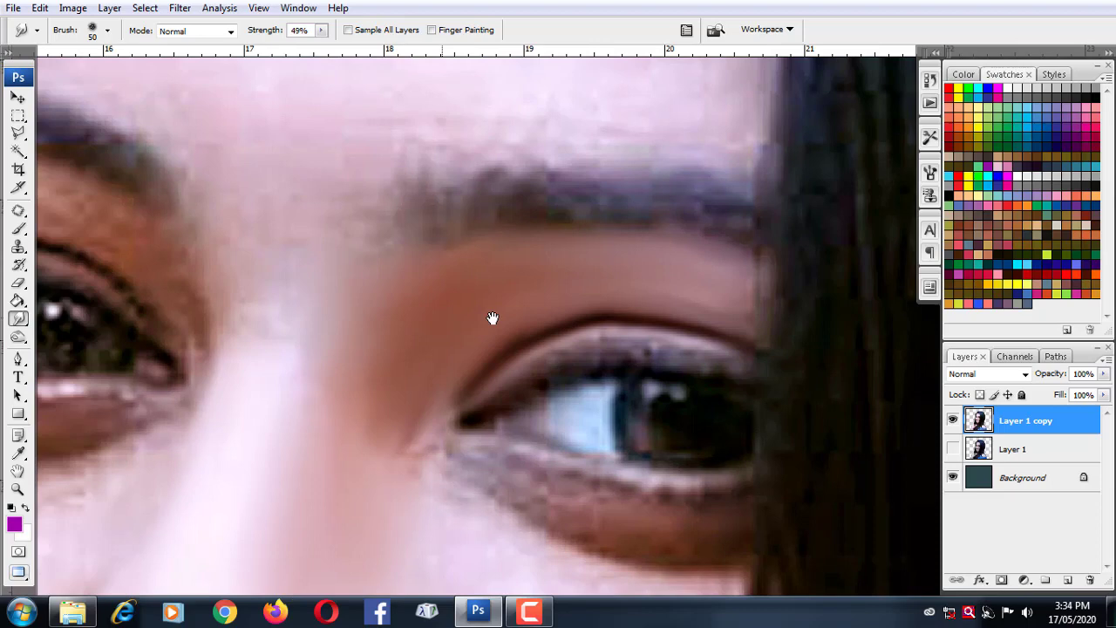
{"action": "left_click_drag", "start_coordinate": [491, 317], "coordinate": [715, 358]}
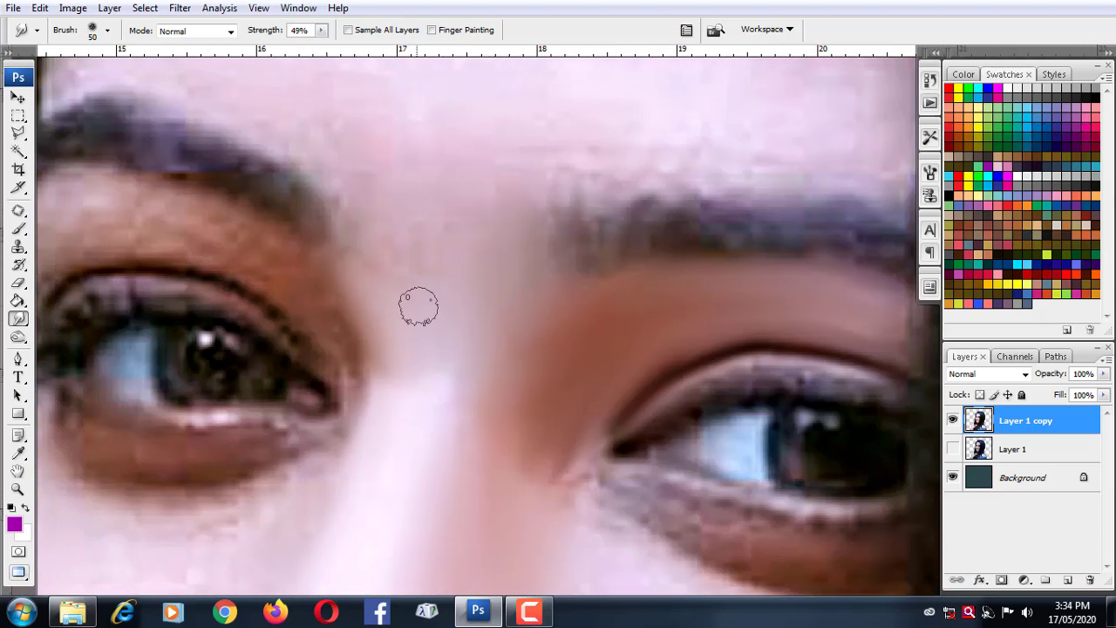
{"action": "left_click_drag", "start_coordinate": [416, 319], "coordinate": [545, 198]}
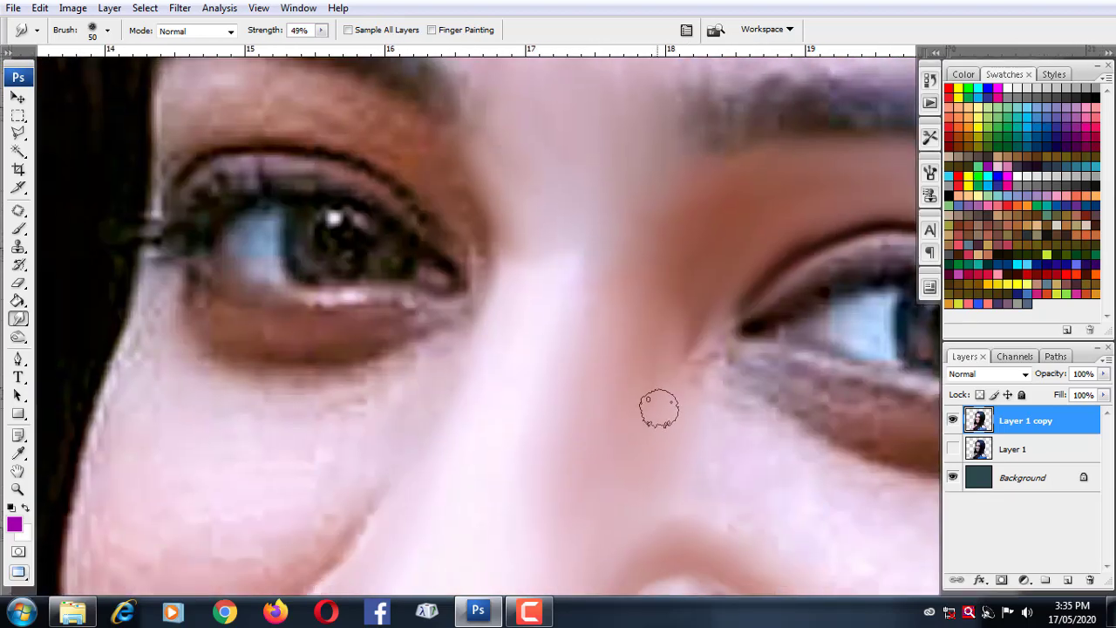
{"action": "mouse_move", "coordinate": [659, 408]}
{"action": "left_mouse_down"}
{"action": "mouse_move", "coordinate": [658, 391]}
{"action": "mouse_move", "coordinate": [686, 381]}
{"action": "mouse_move", "coordinate": [665, 361]}
{"action": "mouse_move", "coordinate": [917, 175]}
{"action": "left_mouse_up"}
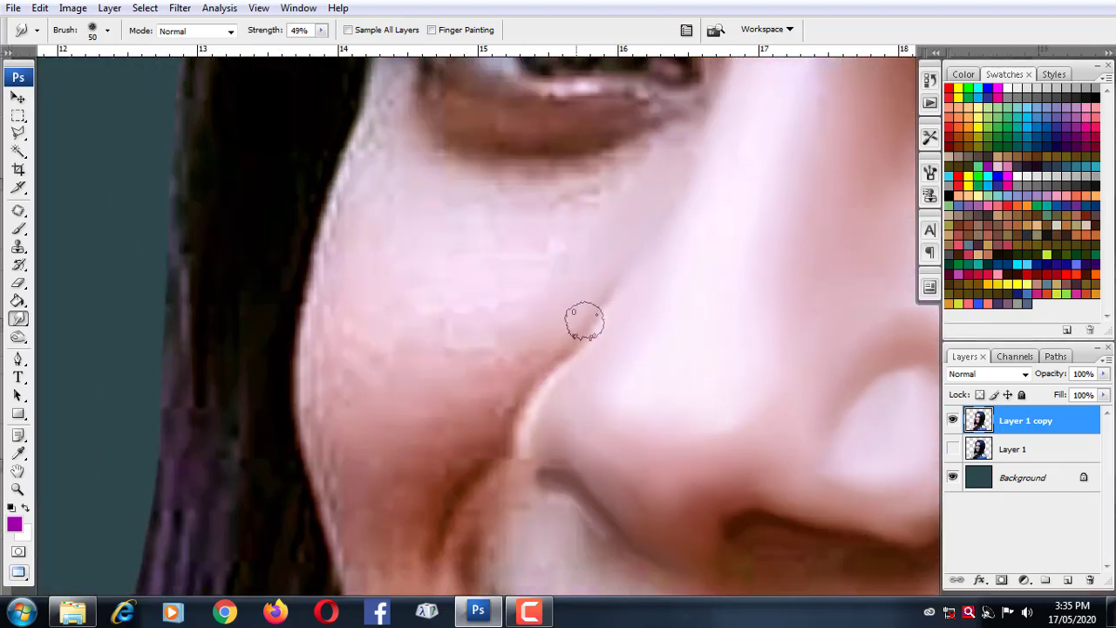
With a 40 px brush, smear the nose-edge skin down toward the nostril.
{"action": "left_click_drag", "start_coordinate": [534, 355], "coordinate": [602, 250]}
{"action": "key", "text": "bracketleft"}
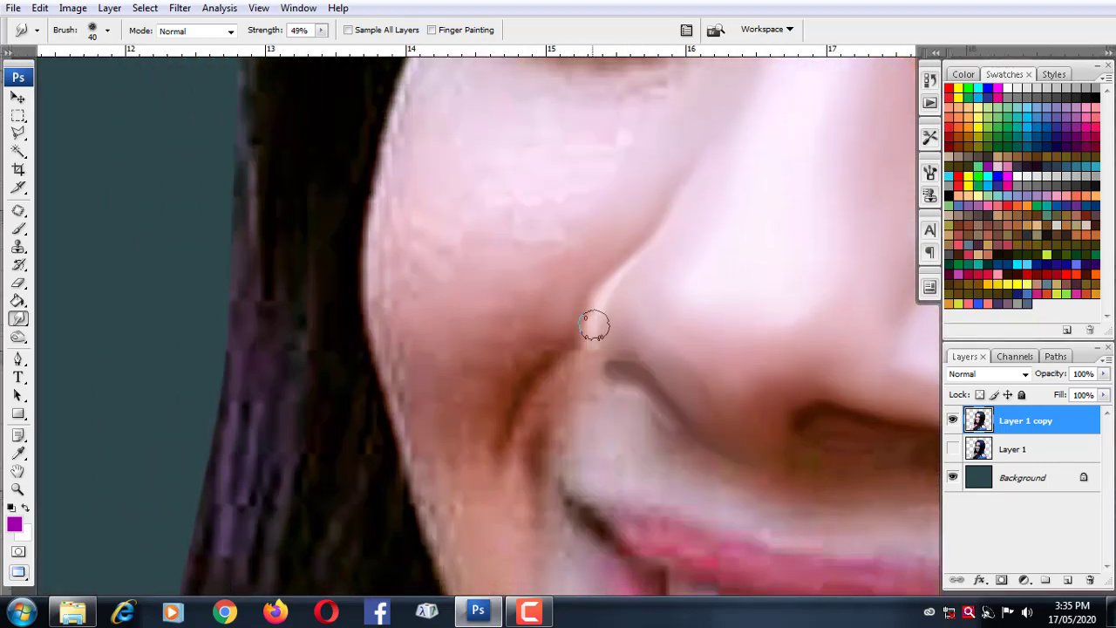
{"action": "left_click_drag", "start_coordinate": [610, 295], "coordinate": [621, 361]}
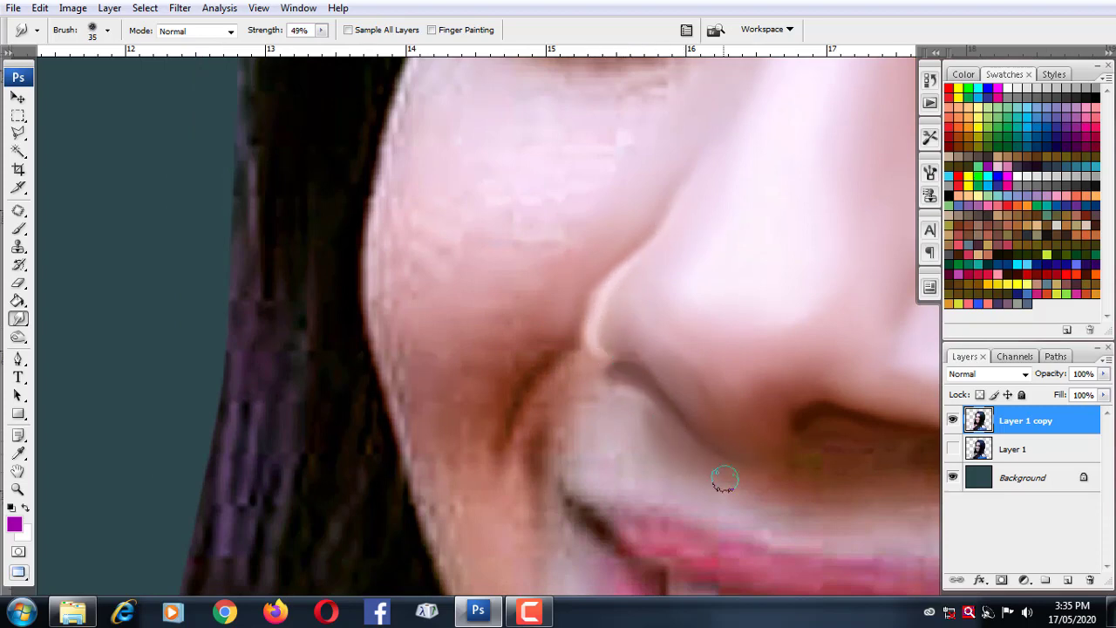
{"action": "left_click_drag", "start_coordinate": [766, 490], "coordinate": [539, 376]}
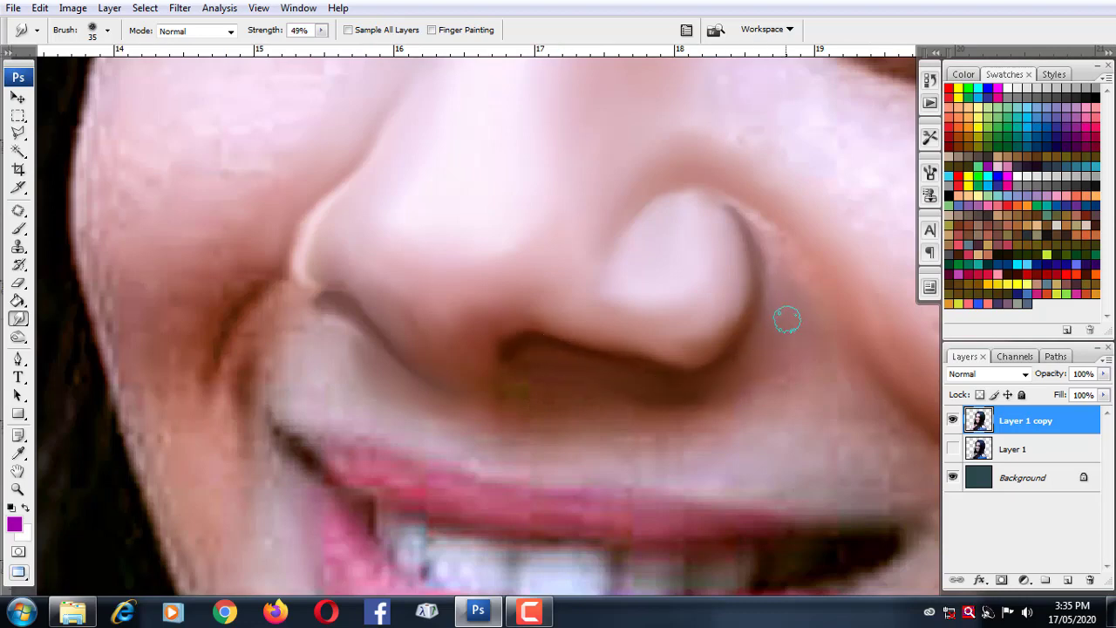
At 62% strength, smudge the skin beside the nostril and from the mouth corner toward the lower lip.
{"action": "left_click", "coordinate": [321, 30]}
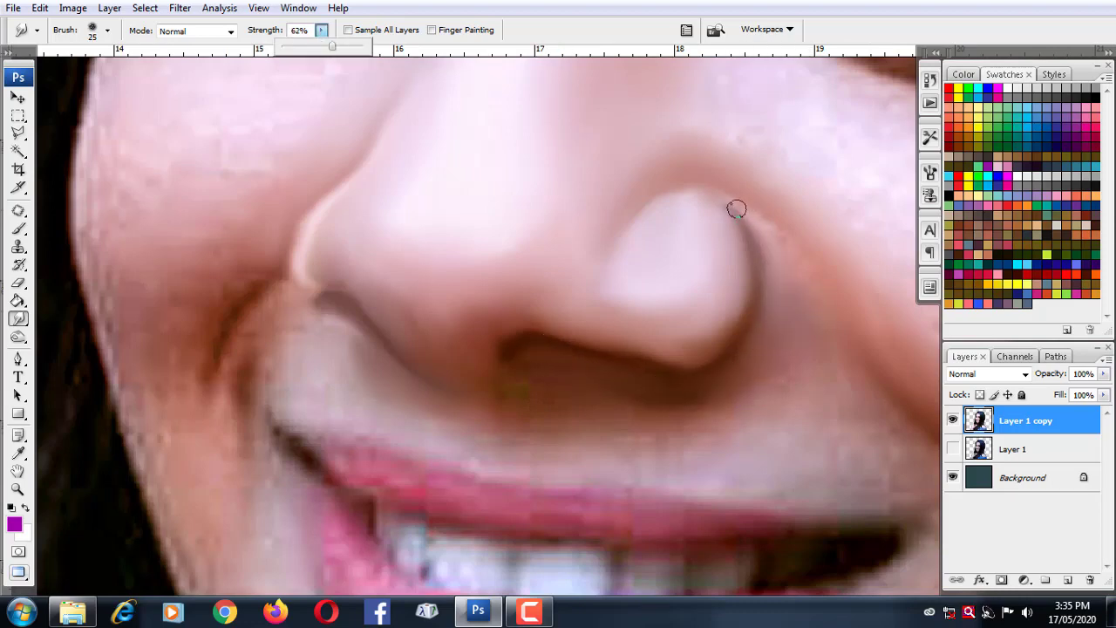
{"action": "left_click", "coordinate": [736, 209]}
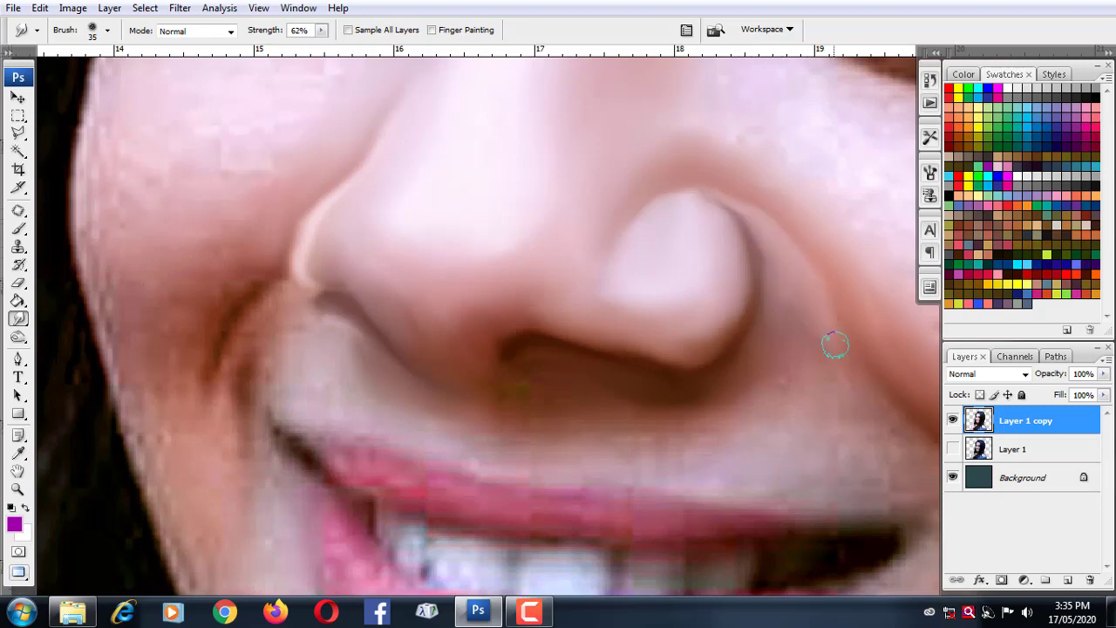
{"action": "key", "text": "bracketright"}
{"action": "key", "text": "bracketright"}
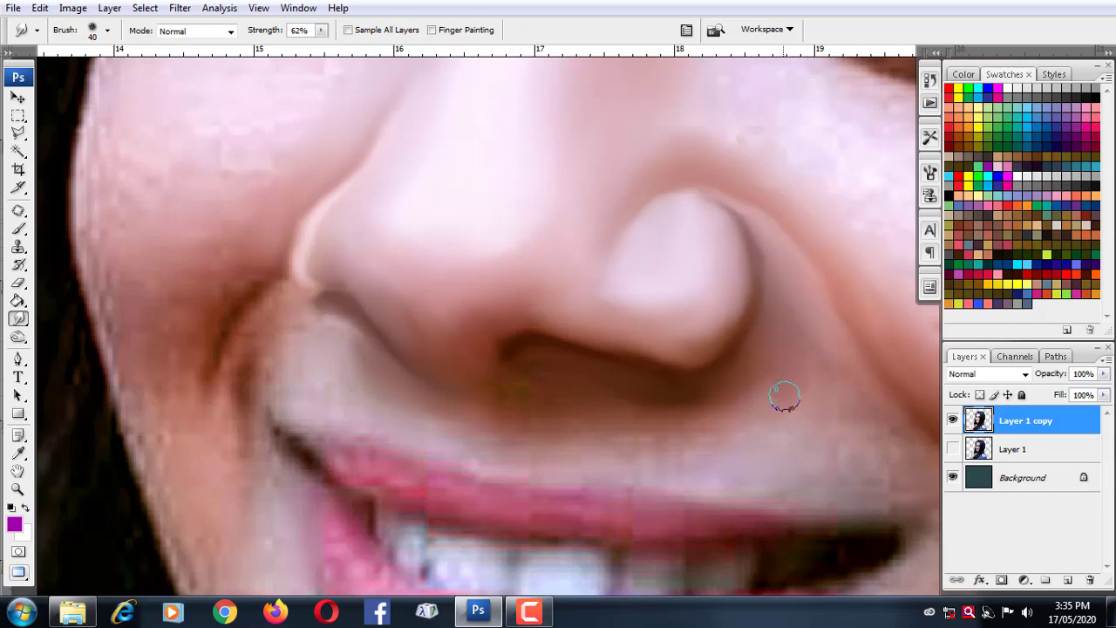
{"action": "left_click_drag", "start_coordinate": [694, 425], "coordinate": [759, 348]}
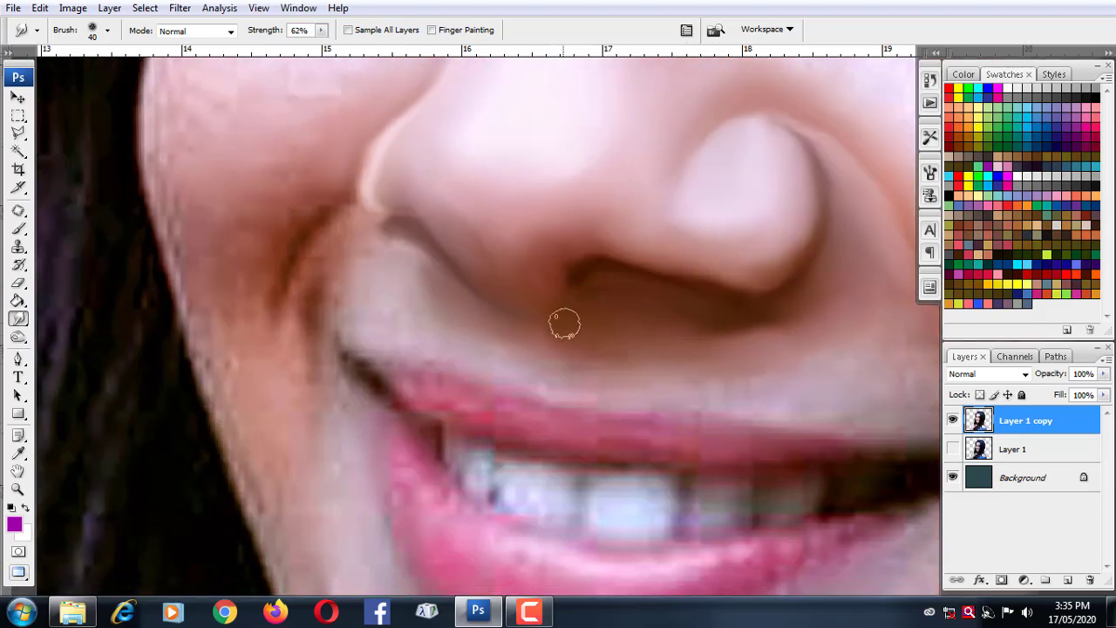
{"action": "key", "text": "bracketleft"}
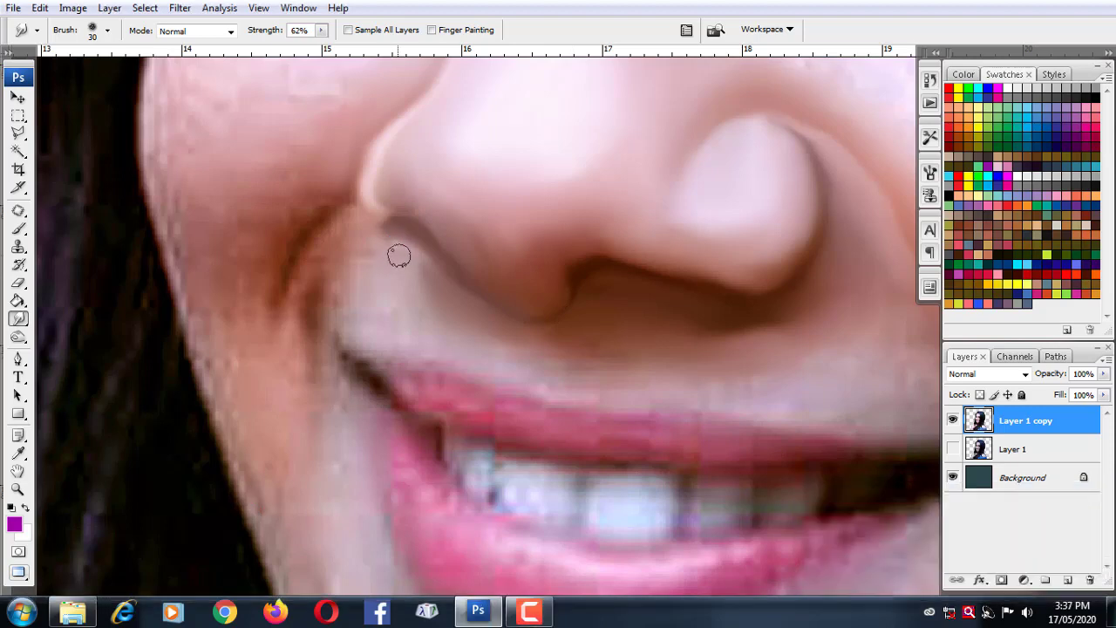
{"action": "left_click_drag", "start_coordinate": [399, 255], "coordinate": [382, 242]}
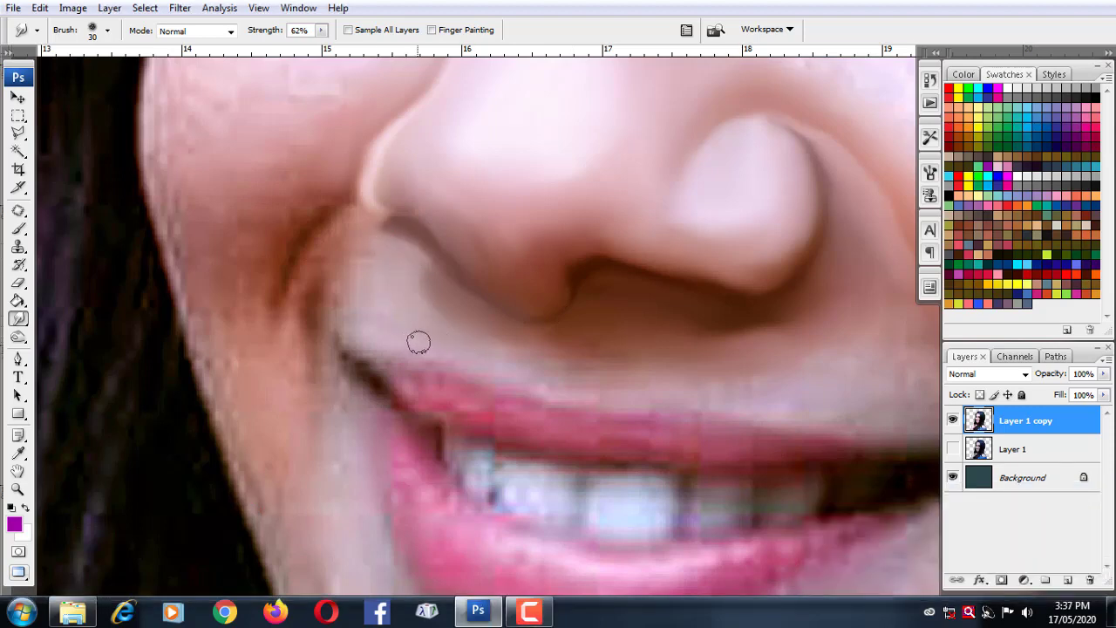
{"action": "mouse_move", "coordinate": [419, 342]}
{"action": "left_mouse_down"}
{"action": "mouse_move", "coordinate": [351, 320]}
{"action": "mouse_move", "coordinate": [354, 241]}
{"action": "mouse_move", "coordinate": [326, 317]}
{"action": "mouse_move", "coordinate": [348, 247]}
{"action": "mouse_move", "coordinate": [337, 328]}
{"action": "mouse_move", "coordinate": [368, 326]}
{"action": "mouse_move", "coordinate": [287, 245]}
{"action": "mouse_move", "coordinate": [282, 332]}
{"action": "mouse_move", "coordinate": [319, 424]}
{"action": "left_mouse_up"}
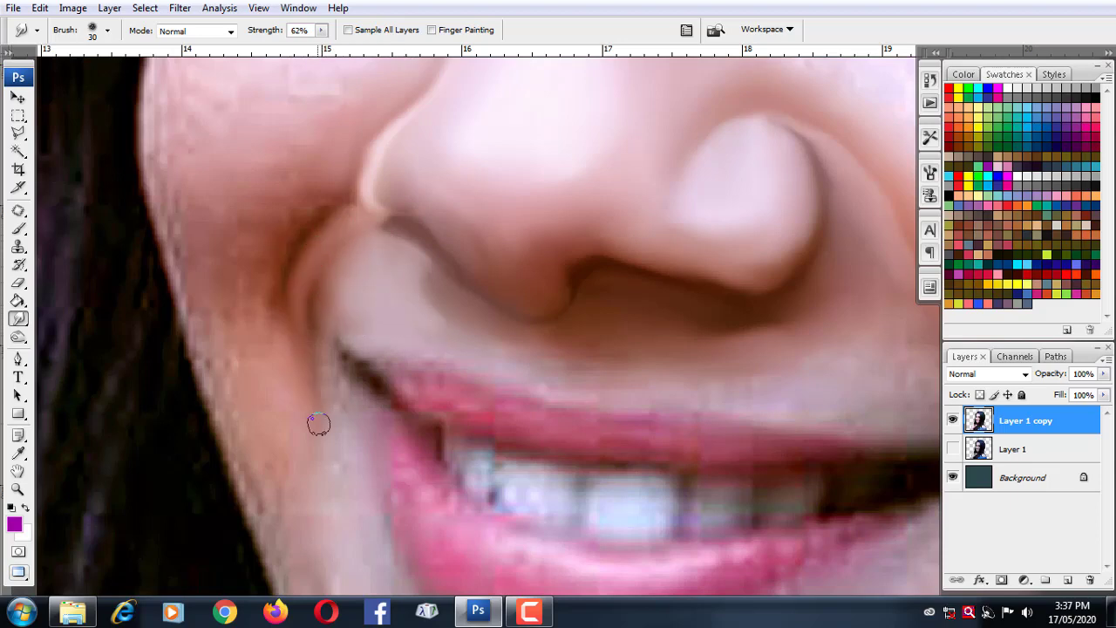
{"action": "left_click_drag", "start_coordinate": [330, 364], "coordinate": [359, 468]}
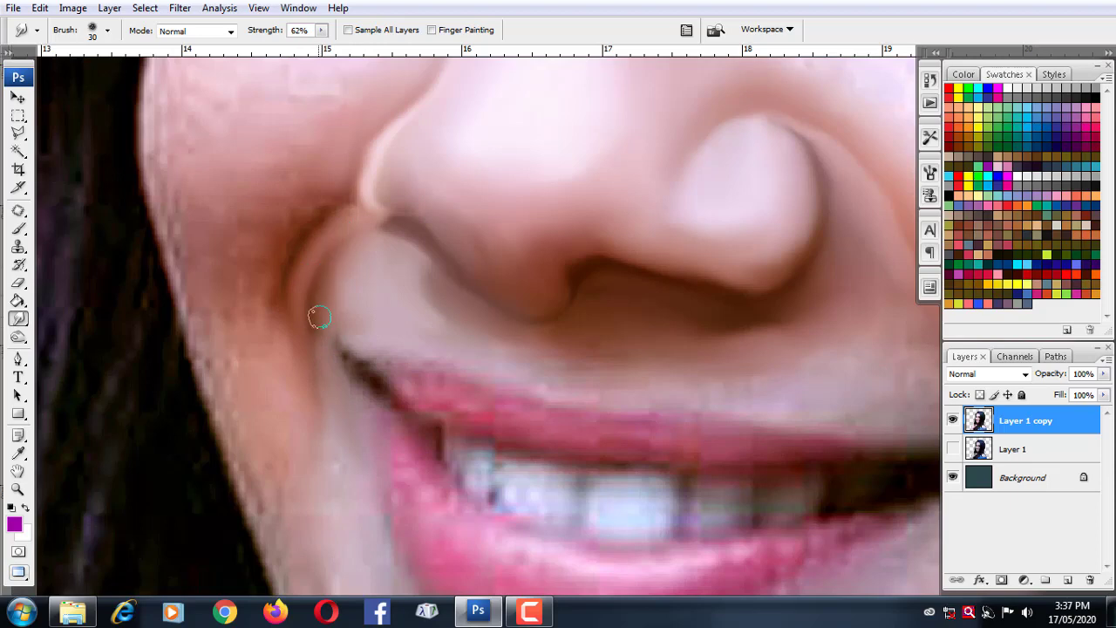
{"action": "scroll", "coordinate": [326, 309], "scroll_direction": "down", "scroll_amount": 2}
{"action": "scroll", "coordinate": [326, 309], "scroll_direction": "down", "scroll_amount": 2}
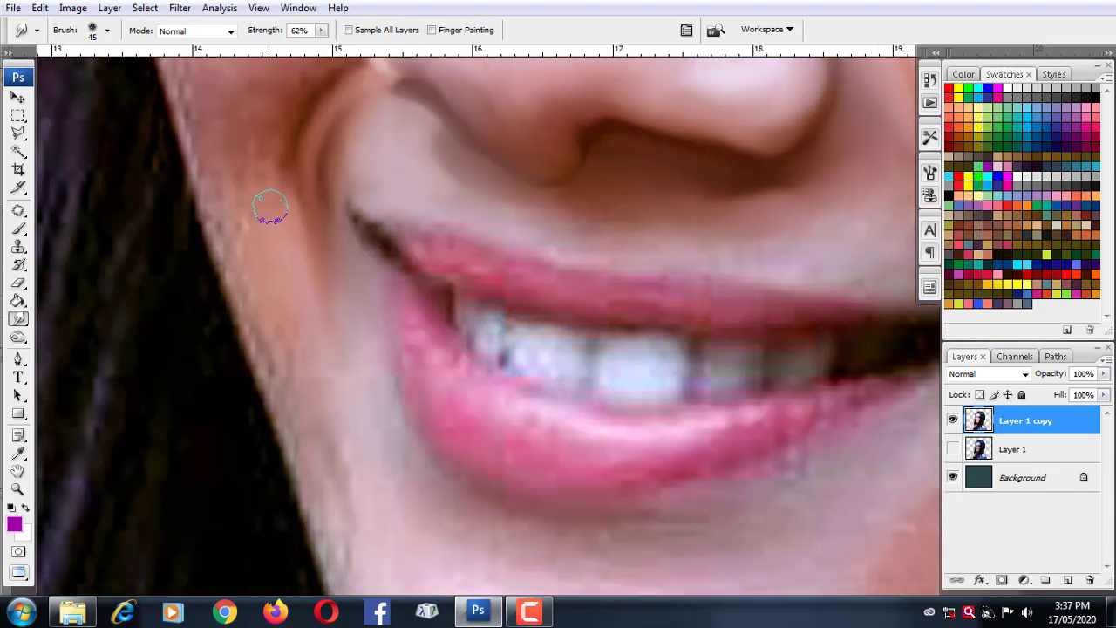
Smooth the speckled cheek edge along the jaw, then zoom out and enlarge the brush for the chin.
{"action": "mouse_move", "coordinate": [270, 207]}
{"action": "left_mouse_down"}
{"action": "mouse_move", "coordinate": [287, 212]}
{"action": "mouse_move", "coordinate": [289, 312]}
{"action": "mouse_move", "coordinate": [274, 336]}
{"action": "mouse_move", "coordinate": [313, 434]}
{"action": "left_mouse_up"}
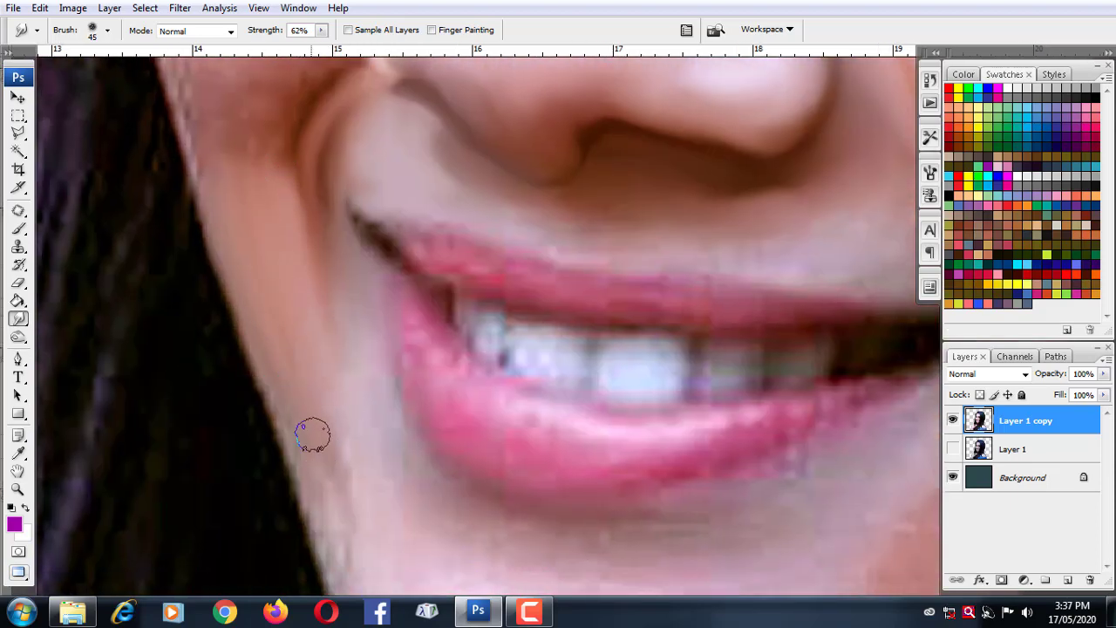
{"action": "scroll", "coordinate": [313, 434], "scroll_direction": "down", "scroll_amount": 3}
{"action": "scroll", "coordinate": [282, 327], "scroll_direction": "down", "scroll_amount": 3}
{"action": "key", "text": "ctrl+minus"}
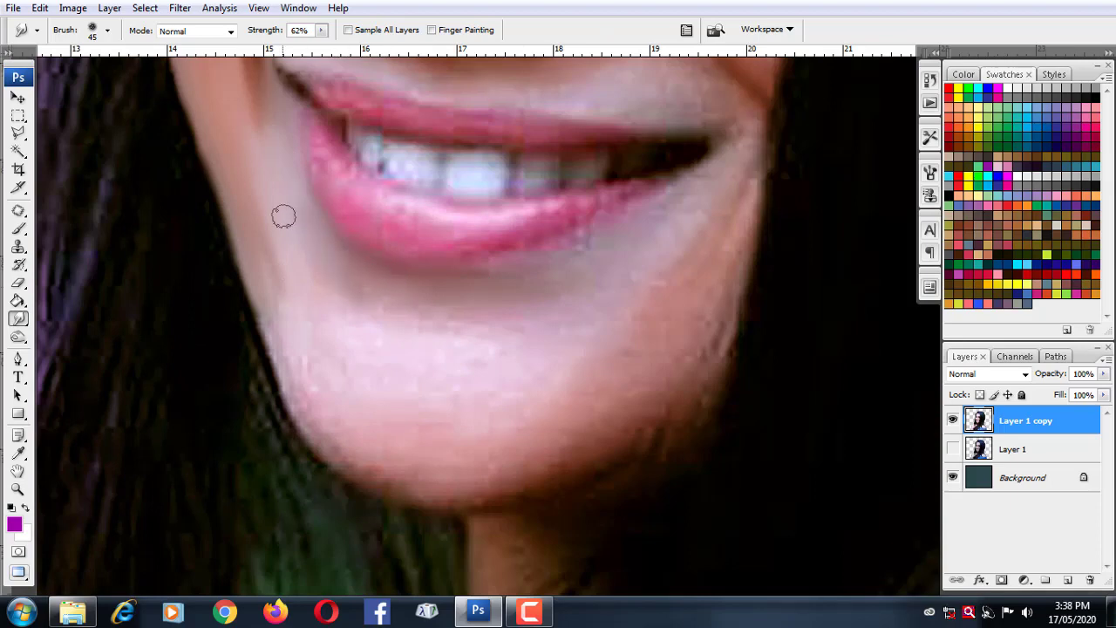
{"action": "key", "text": "bracketright"}
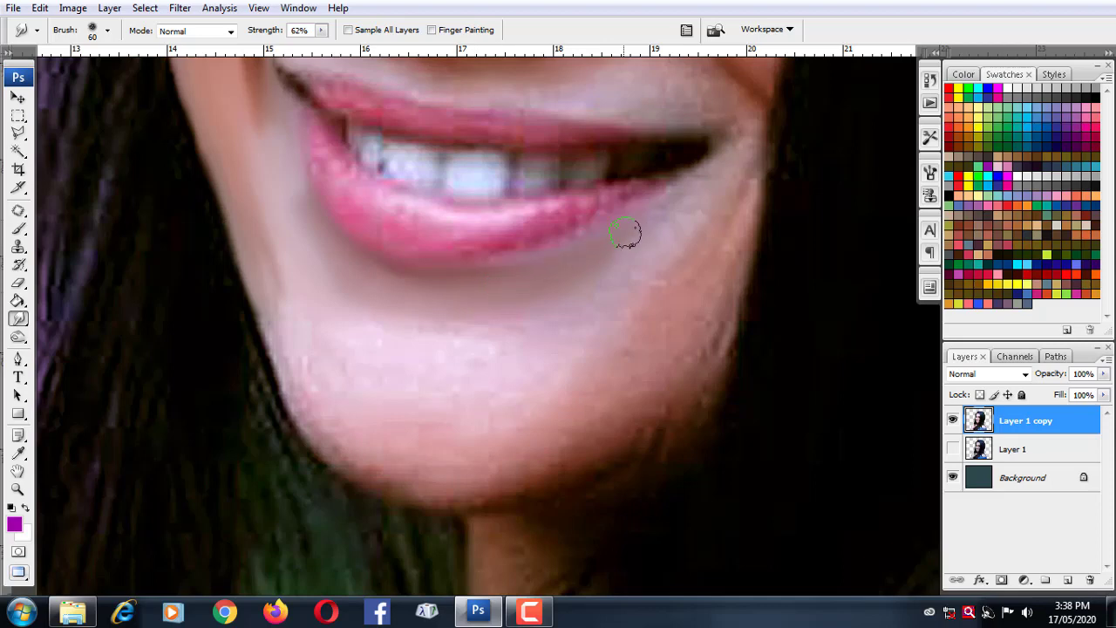
{"action": "key", "text": "bracketright"}
{"action": "key", "text": "bracketright"}
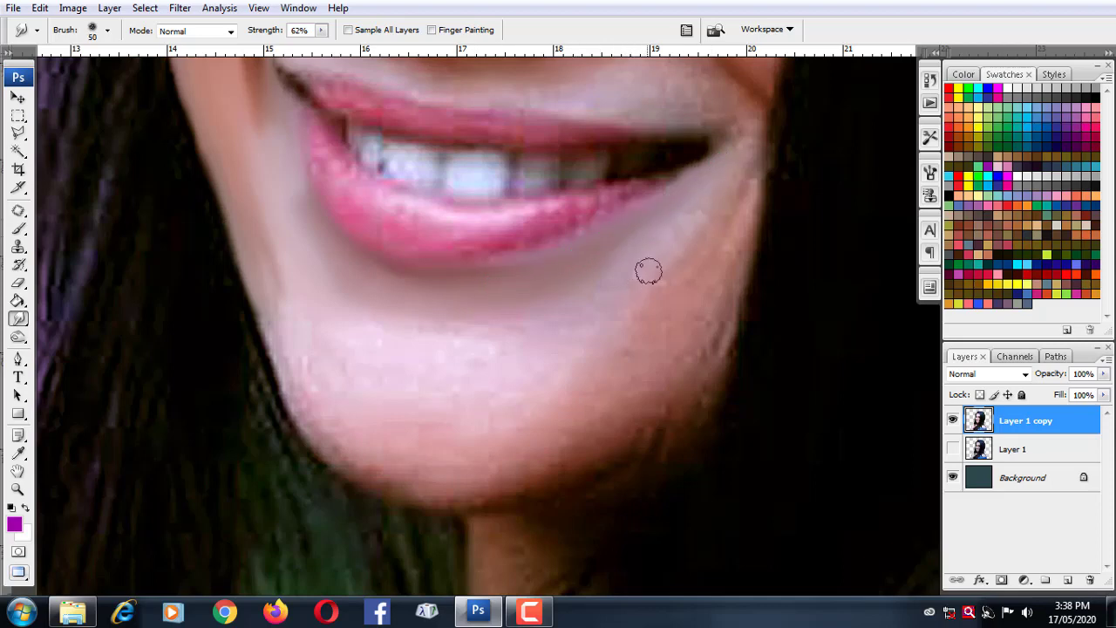
{"action": "key", "text": "bracketright"}
{"action": "key", "text": "bracketright"}
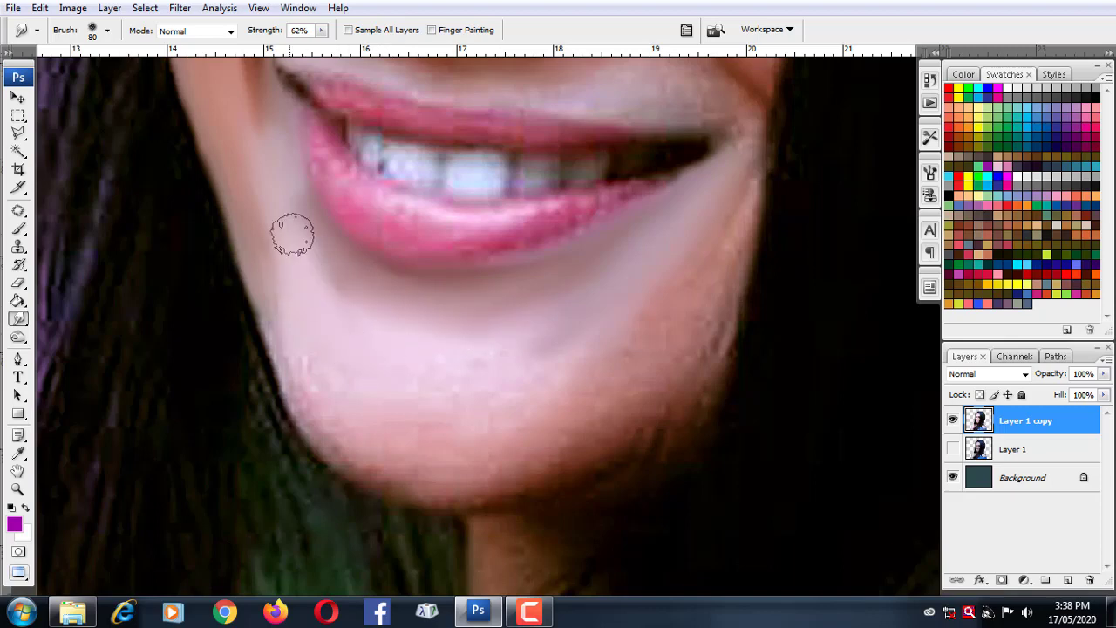
{"action": "key", "text": "bracketleft"}
{"action": "key", "text": "bracketleft"}
{"action": "key", "text": "bracketright"}
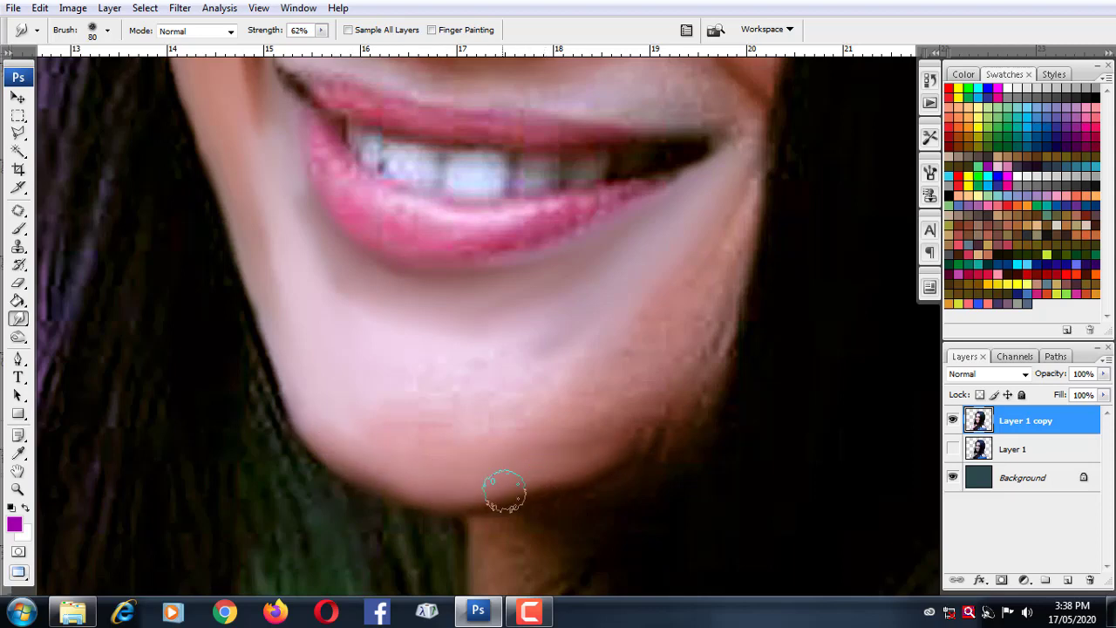
{"action": "key", "text": "bracketright"}
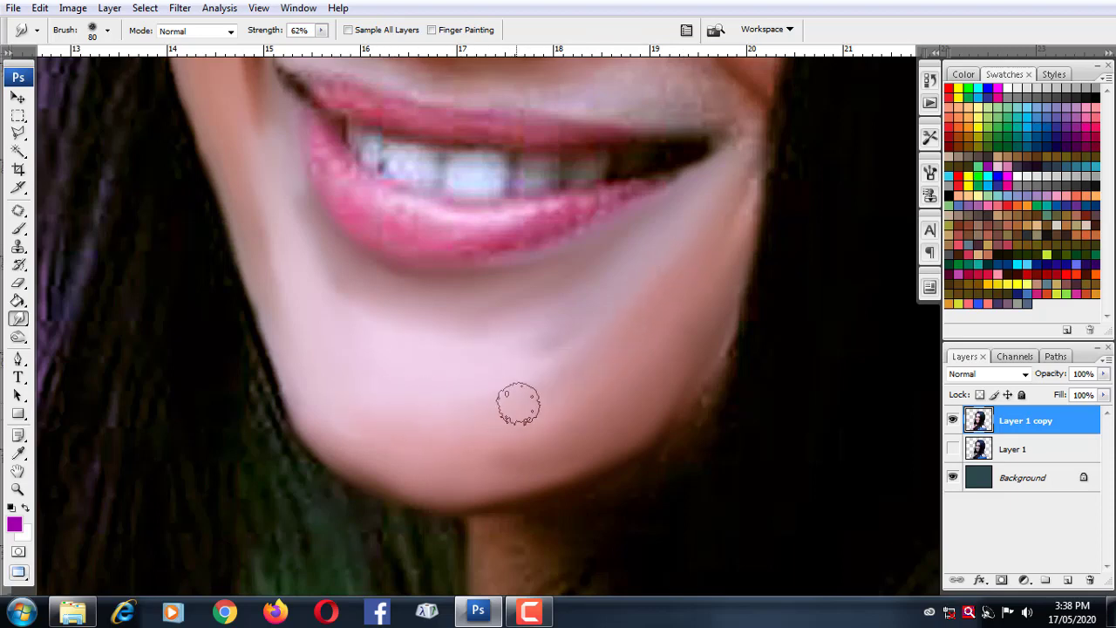
{"action": "scroll", "coordinate": [463, 375], "scroll_direction": "down", "scroll_amount": 2}
{"action": "scroll", "coordinate": [463, 375], "scroll_direction": "down", "scroll_amount": 1}
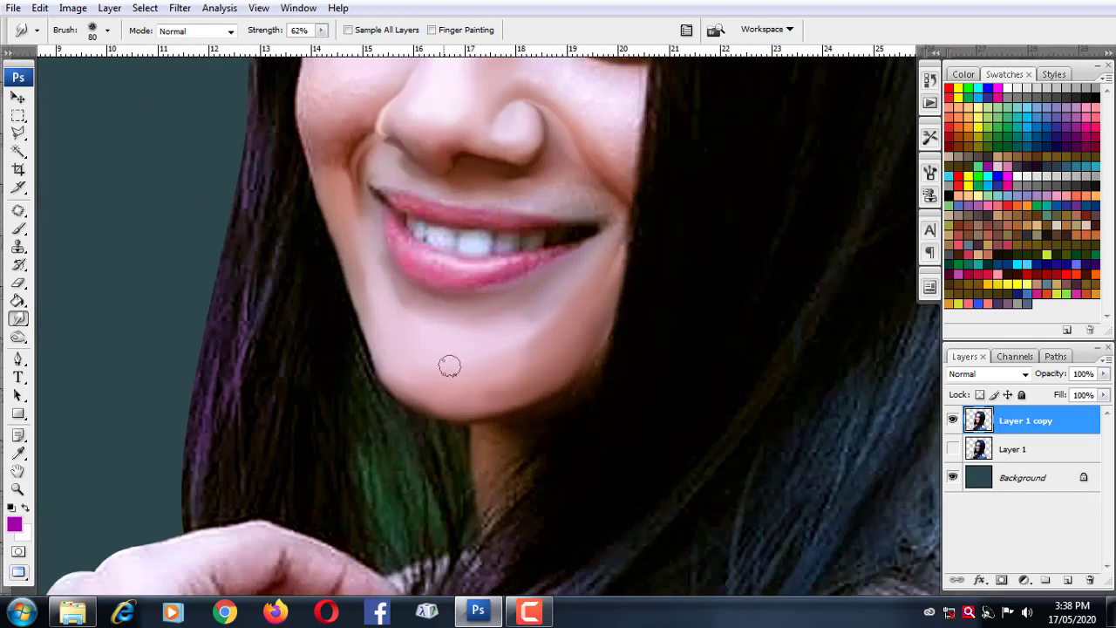
Smudge the left cheek skin smooth and lighter with a smaller brush.
{"action": "scroll", "coordinate": [453, 393], "scroll_direction": "up", "scroll_amount": 5}
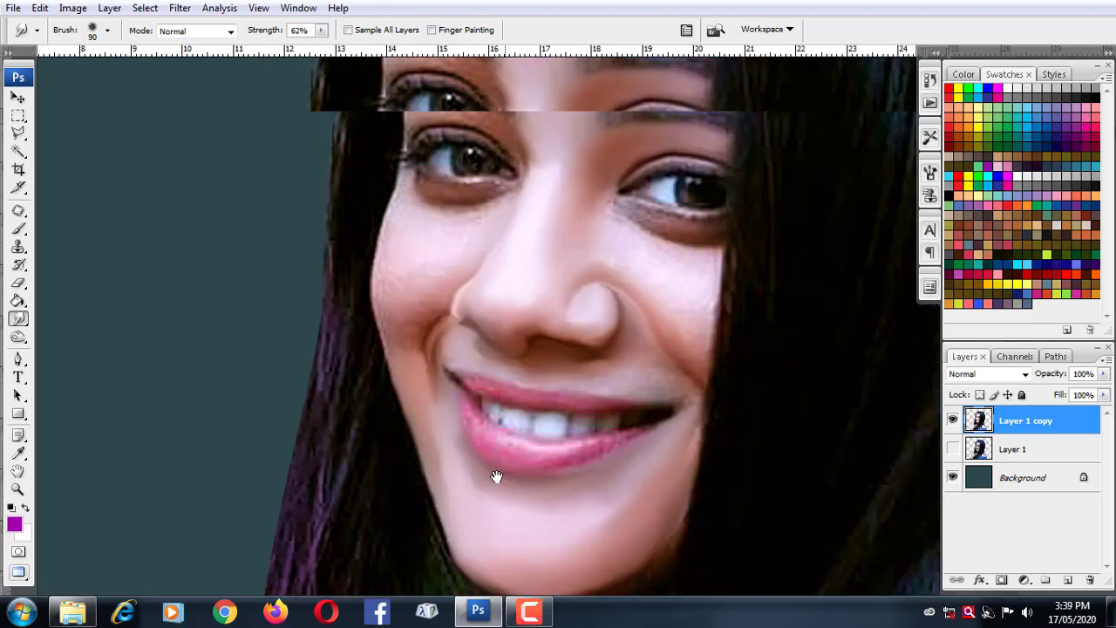
{"action": "scroll", "coordinate": [438, 292], "scroll_direction": "up", "scroll_amount": 2}
{"action": "key", "text": "bracketleft"}
{"action": "key", "text": "bracketleft"}
{"action": "key", "text": "bracketleft"}
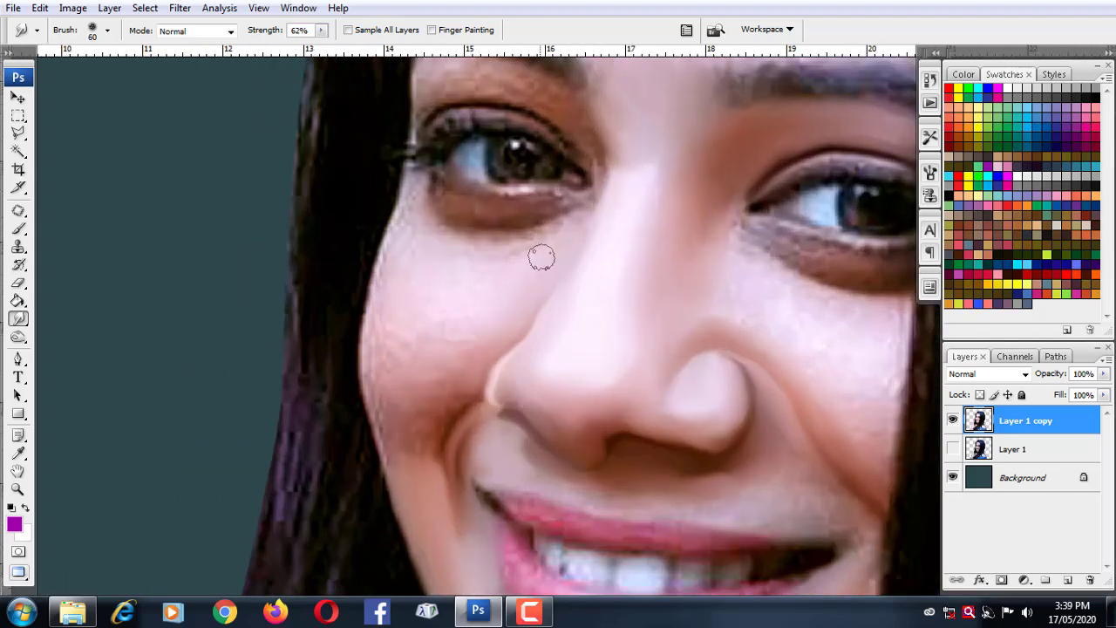
{"action": "mouse_move", "coordinate": [433, 262]}
{"action": "left_mouse_down"}
{"action": "mouse_move", "coordinate": [401, 259]}
{"action": "mouse_move", "coordinate": [392, 244]}
{"action": "mouse_move", "coordinate": [399, 320]}
{"action": "mouse_move", "coordinate": [377, 341]}
{"action": "mouse_move", "coordinate": [411, 311]}
{"action": "mouse_move", "coordinate": [508, 317]}
{"action": "mouse_move", "coordinate": [421, 306]}
{"action": "mouse_move", "coordinate": [487, 308]}
{"action": "mouse_move", "coordinate": [443, 382]}
{"action": "mouse_move", "coordinate": [416, 337]}
{"action": "mouse_move", "coordinate": [386, 386]}
{"action": "mouse_move", "coordinate": [377, 379]}
{"action": "left_mouse_up"}
{"action": "key", "text": "ctrl+plus"}
Lower Smudge strength to 50% and blend the creases between nose and cheek.
{"action": "left_click", "coordinate": [321, 30]}
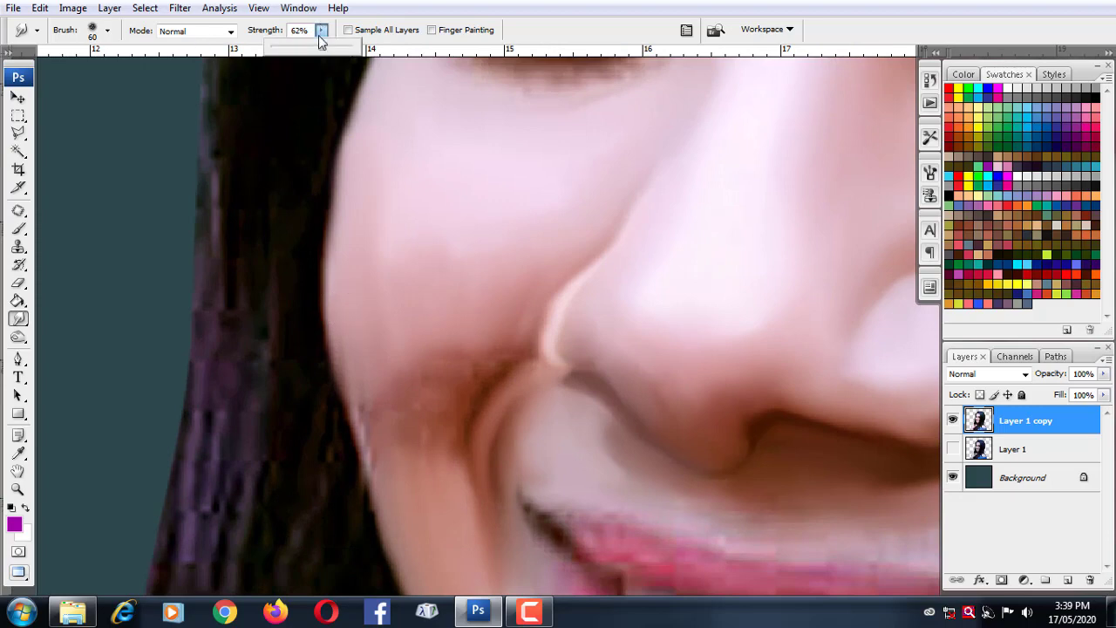
{"action": "left_click_drag", "start_coordinate": [321, 45], "coordinate": [311, 45]}
{"action": "key", "text": "bracketleft"}
{"action": "key", "text": "bracketleft"}
{"action": "key", "text": "bracketleft"}
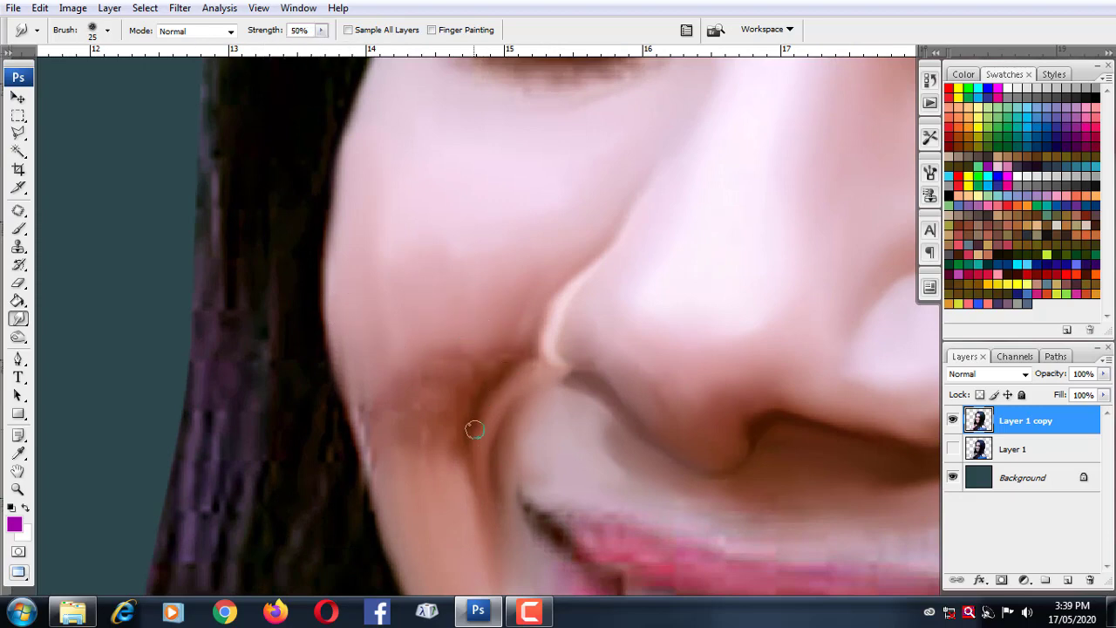
{"action": "mouse_move", "coordinate": [489, 387]}
{"action": "left_mouse_down"}
{"action": "mouse_move", "coordinate": [471, 404]}
{"action": "mouse_move", "coordinate": [530, 349]}
{"action": "mouse_move", "coordinate": [580, 273]}
{"action": "left_mouse_up"}
{"action": "mouse_move", "coordinate": [517, 333]}
{"action": "left_mouse_down"}
{"action": "mouse_move", "coordinate": [443, 394]}
{"action": "mouse_move", "coordinate": [456, 467]}
{"action": "mouse_move", "coordinate": [437, 424]}
{"action": "mouse_move", "coordinate": [374, 381]}
{"action": "mouse_move", "coordinate": [399, 490]}
{"action": "left_mouse_up"}
Enlarge the brush and pan between the mouth and upper cheek, fine-tuning brush size.
{"action": "key", "text": "bracketright"}
{"action": "key", "text": "bracketright"}
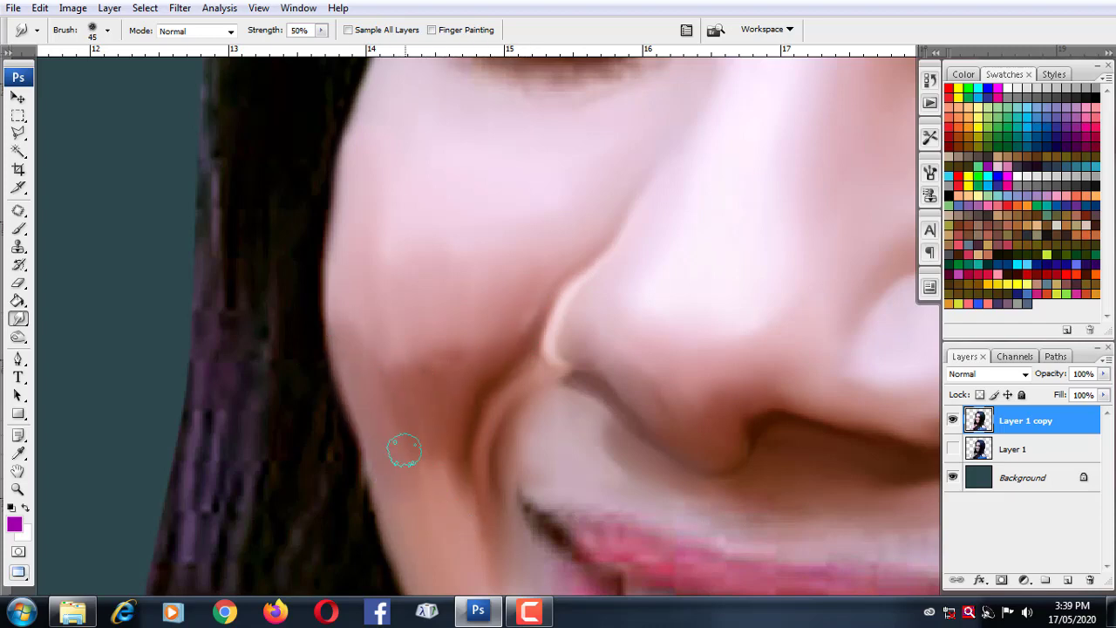
{"action": "key", "text": "bracketright"}
{"action": "key", "text": "bracketright"}
{"action": "key", "text": "bracketright"}
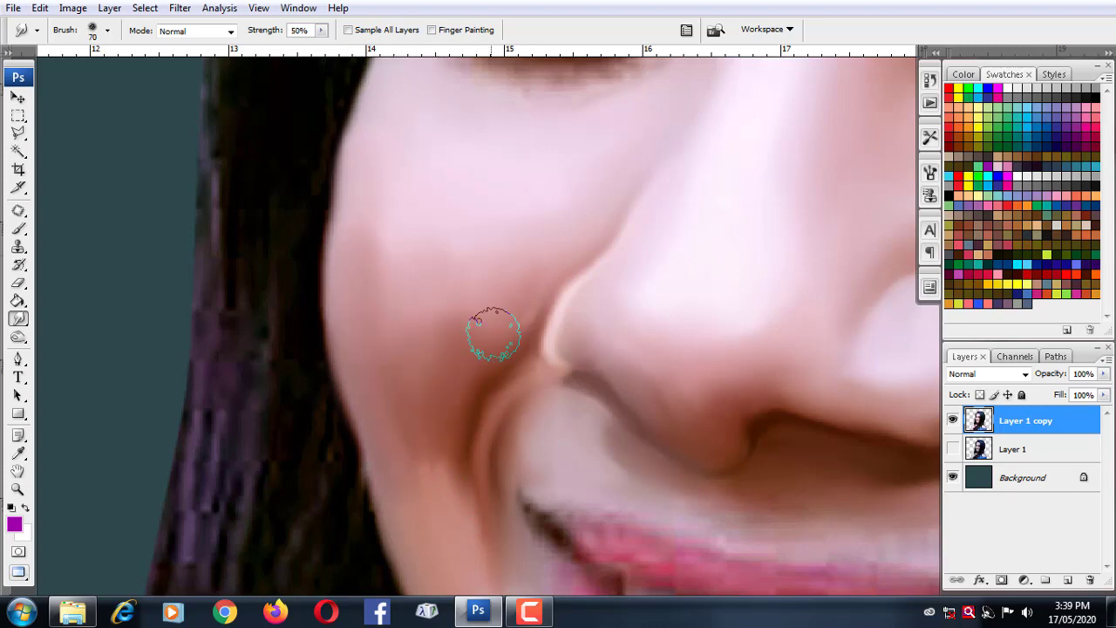
{"action": "left_click_drag", "start_coordinate": [425, 408], "coordinate": [434, 242]}
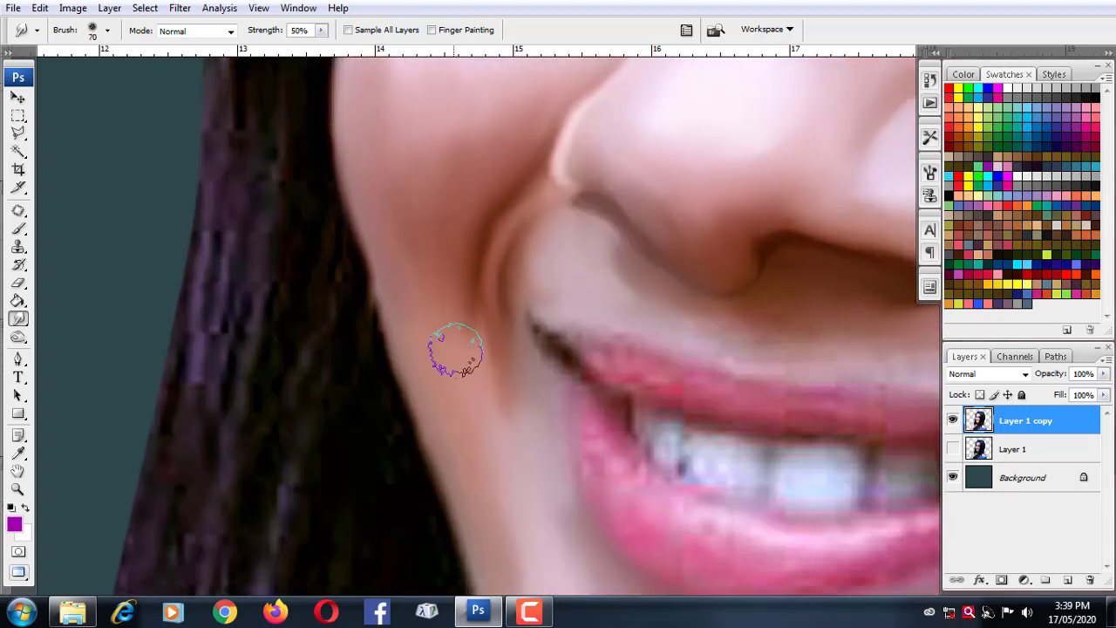
{"action": "left_click_drag", "start_coordinate": [444, 302], "coordinate": [500, 450]}
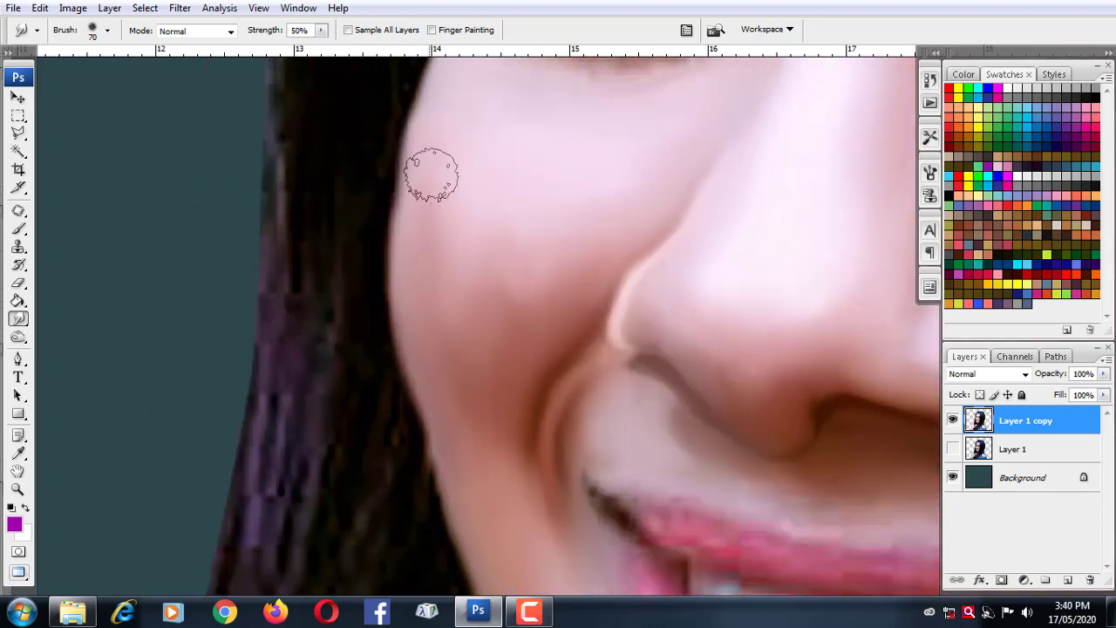
{"action": "scroll", "coordinate": [539, 305], "scroll_direction": "right", "scroll_amount": 5}
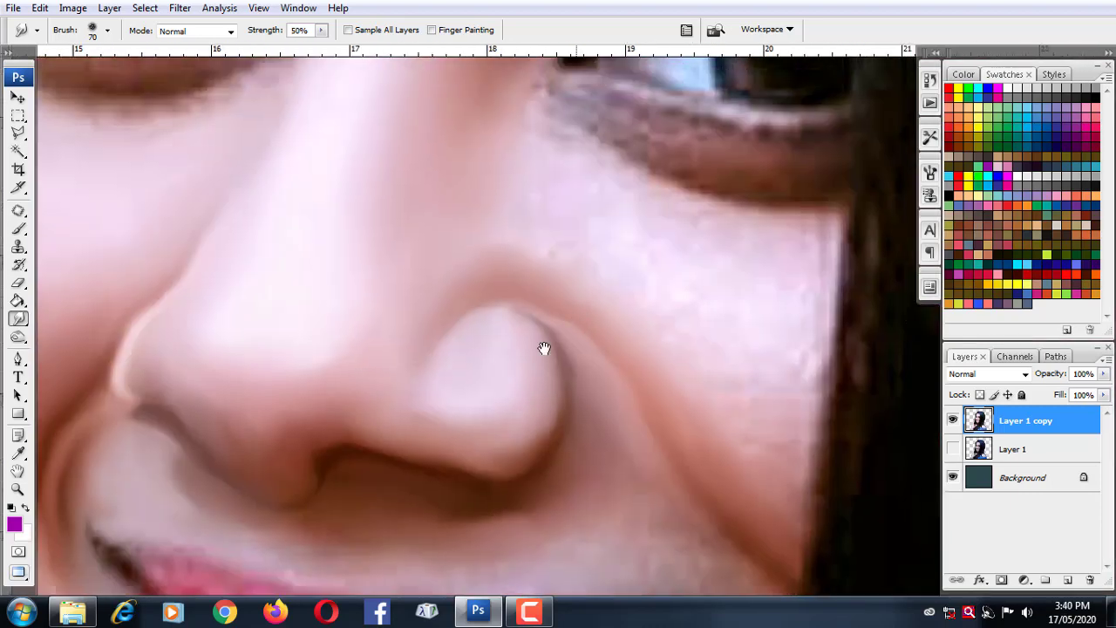
{"action": "scroll", "coordinate": [543, 314], "scroll_direction": "up", "scroll_amount": 1}
{"action": "scroll", "coordinate": [523, 209], "scroll_direction": "right", "scroll_amount": 2}
{"action": "scroll", "coordinate": [523, 209], "scroll_direction": "down", "scroll_amount": 1}
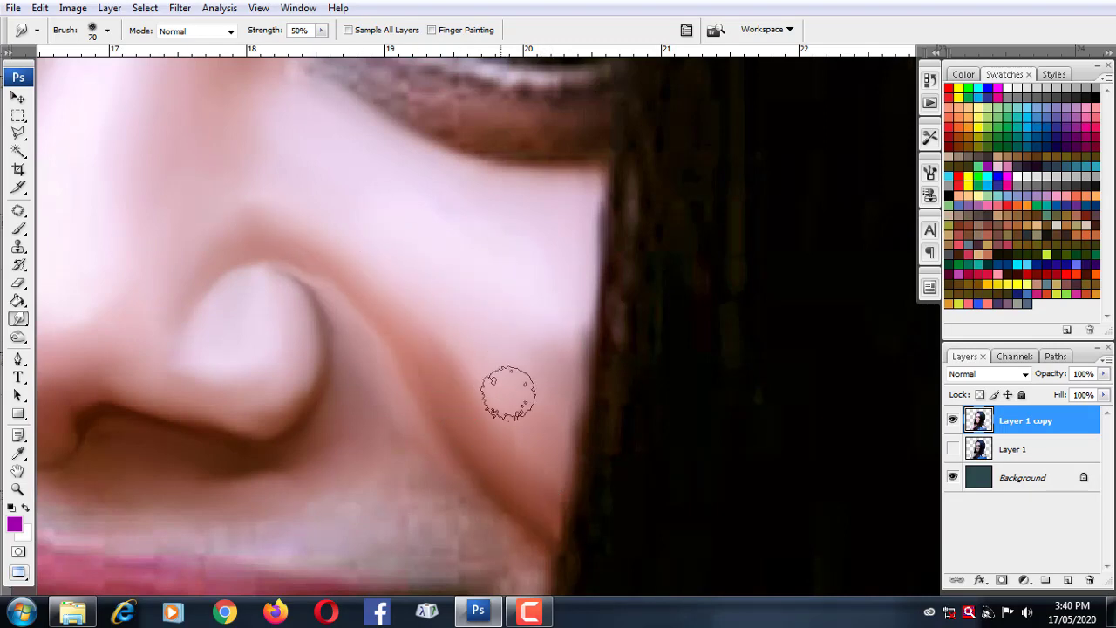
{"action": "key", "text": "bracketleft"}
{"action": "key", "text": "bracketleft"}
{"action": "key", "text": "bracketleft"}
{"action": "scroll", "coordinate": [371, 276], "scroll_direction": "down", "scroll_amount": 3}
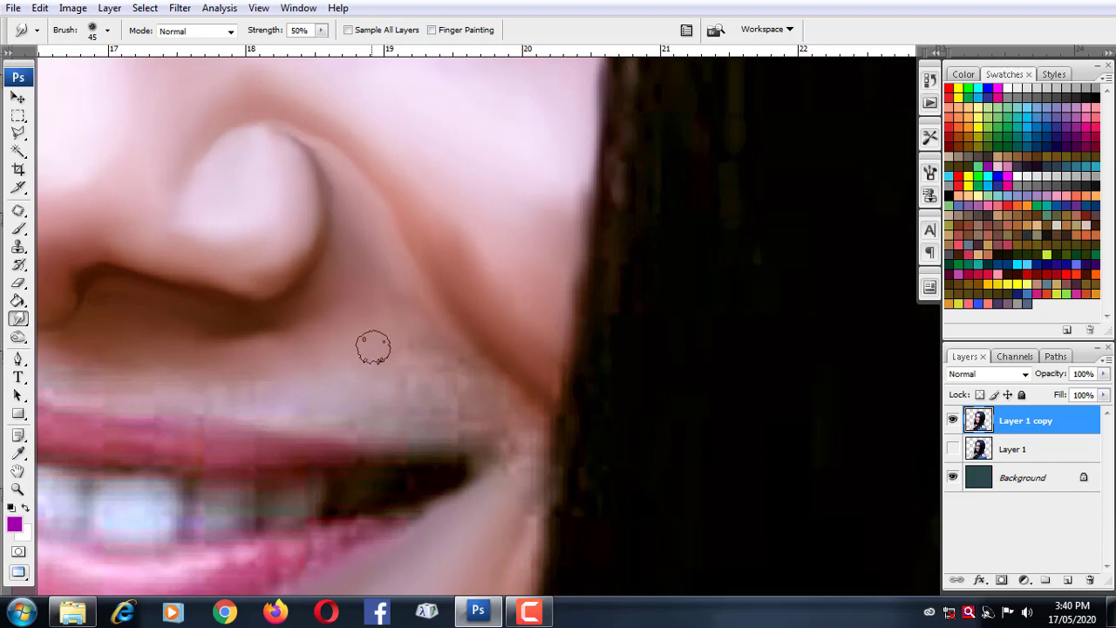
{"action": "key", "text": "bracketright"}
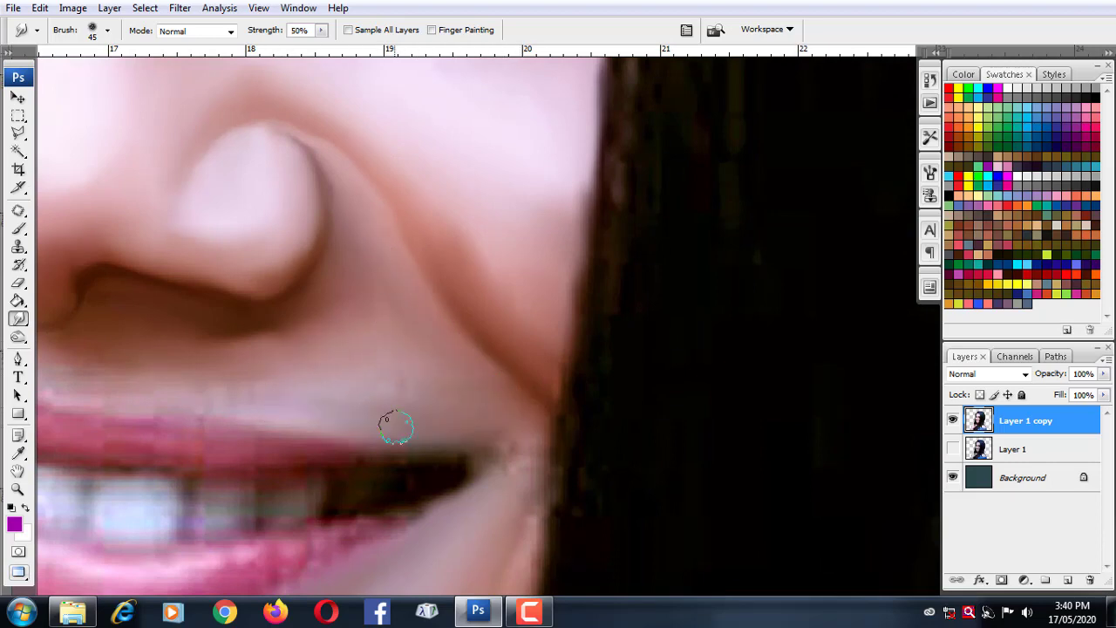
{"action": "key", "text": "bracketright"}
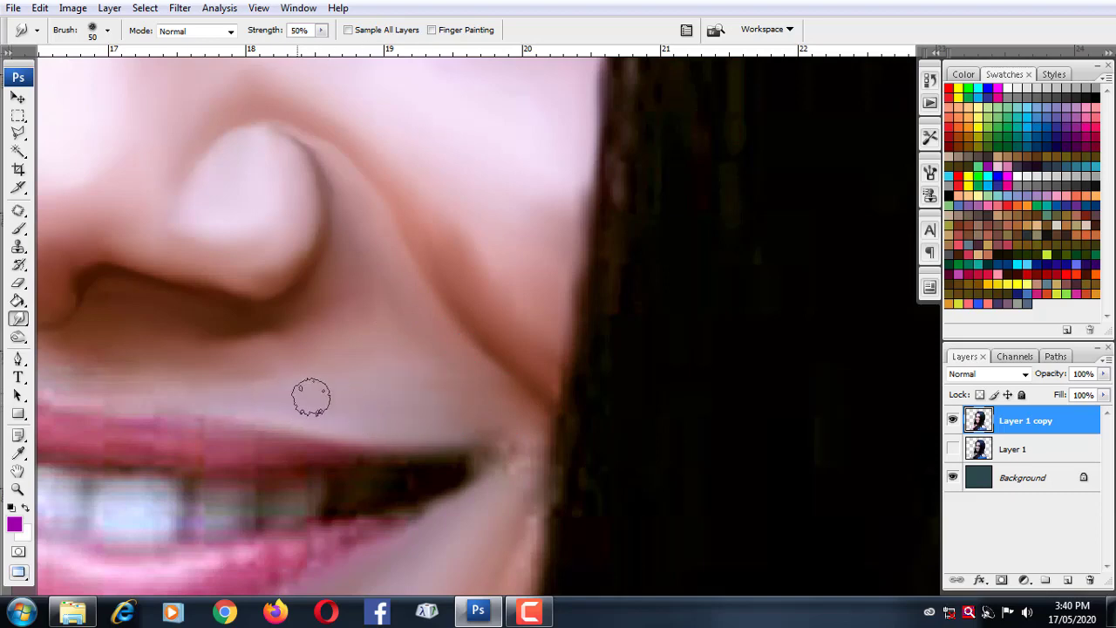
{"action": "scroll", "coordinate": [349, 385], "scroll_direction": "left", "scroll_amount": 3}
{"action": "scroll", "coordinate": [222, 384], "scroll_direction": "left", "scroll_amount": 2}
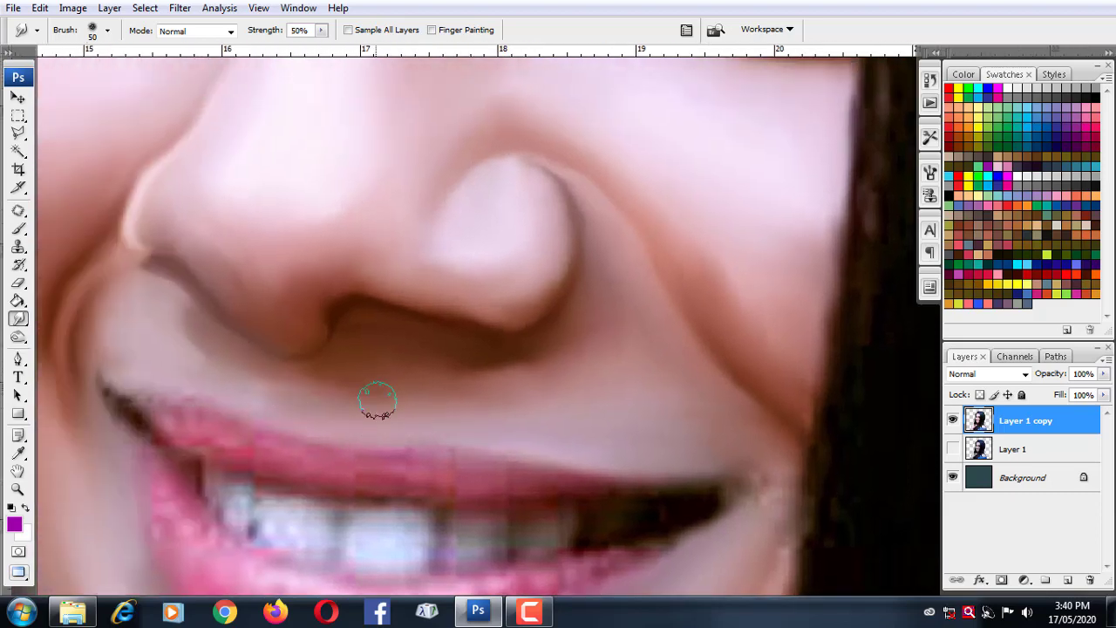
Lighten the dark left mouth corner by smudging with a smaller brush.
{"action": "scroll", "coordinate": [366, 399], "scroll_direction": "left", "scroll_amount": 3}
{"action": "key", "text": "bracketleft"}
{"action": "scroll", "coordinate": [288, 349], "scroll_direction": "down", "scroll_amount": 3}
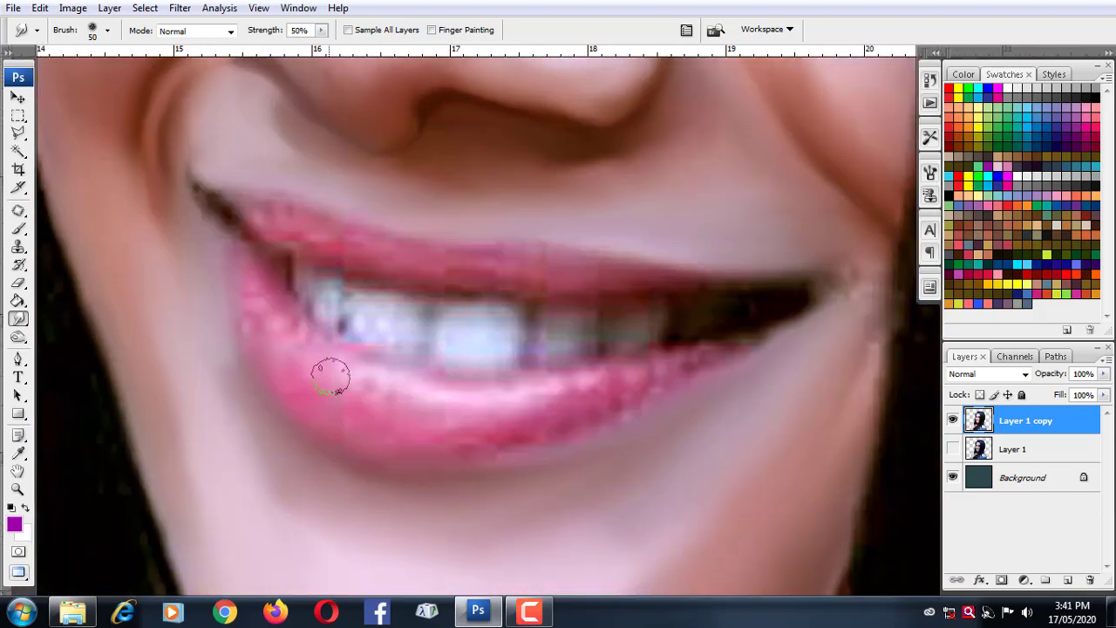
{"action": "scroll", "coordinate": [332, 374], "scroll_direction": "right", "scroll_amount": 3}
{"action": "key", "text": "bracketleft"}
{"action": "left_click_drag", "start_coordinate": [619, 254], "coordinate": [705, 324]}
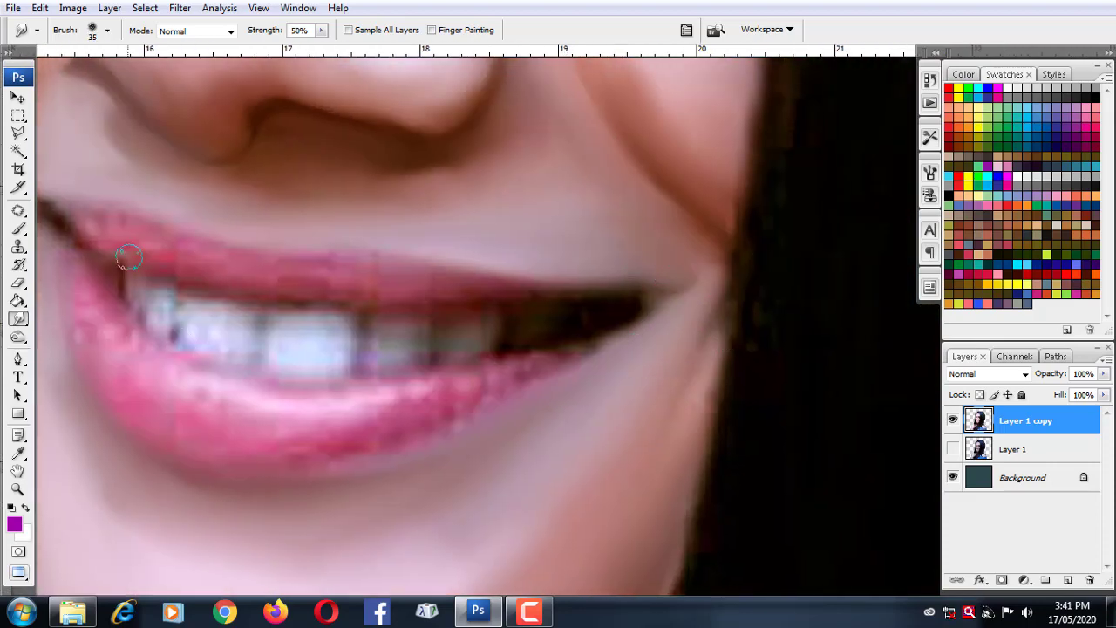
Raise Smudge strength to 75% and blend the lower lip corner edge with a fine brush.
{"action": "key", "text": "bracketleft"}
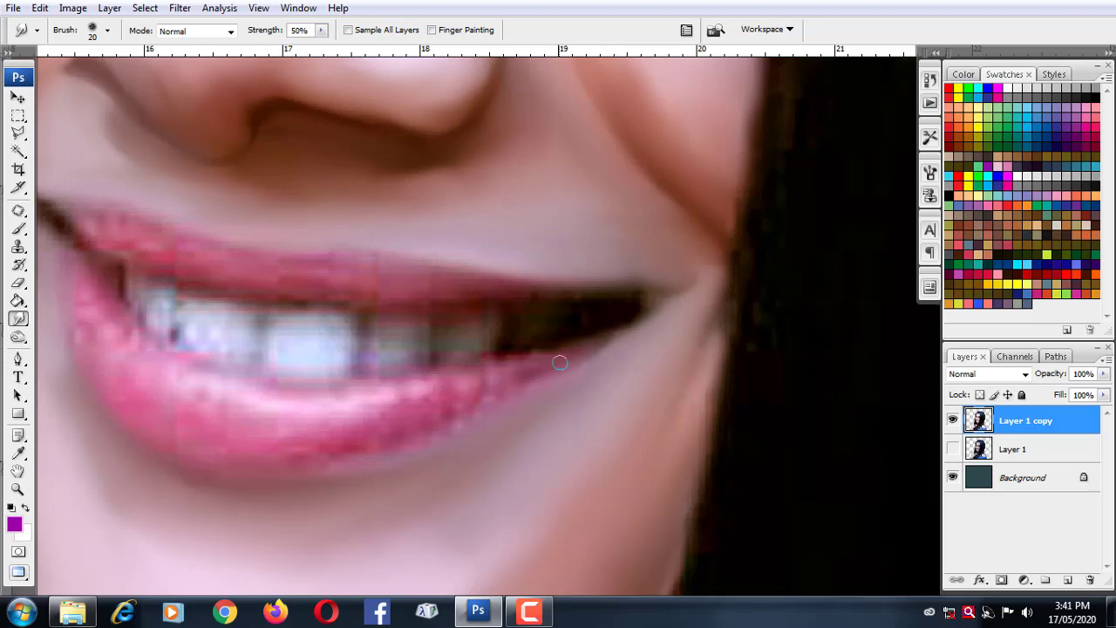
{"action": "left_click", "coordinate": [321, 29]}
{"action": "key", "text": "bracketleft"}
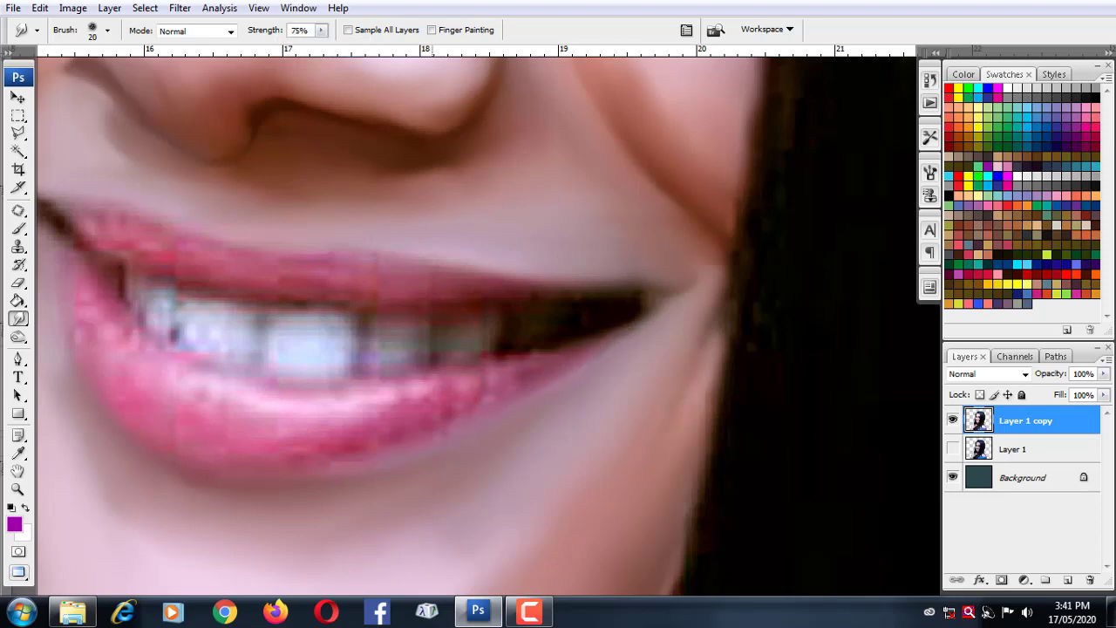
{"action": "left_click_drag", "start_coordinate": [520, 385], "coordinate": [566, 362]}
{"action": "key", "text": "bracketleft"}
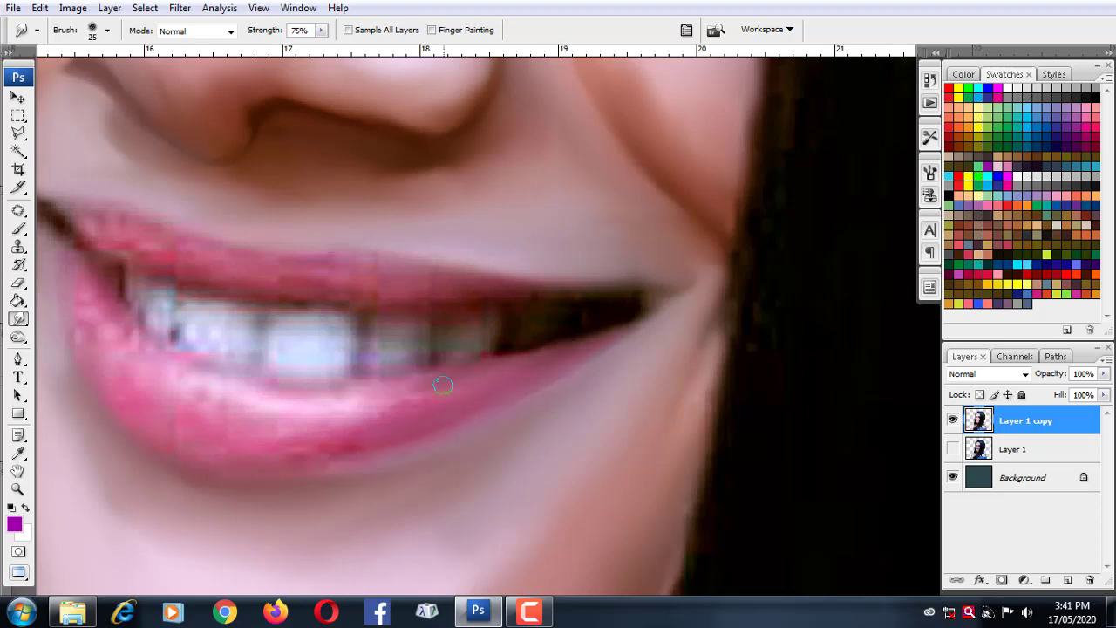
{"action": "key", "text": "bracketright"}
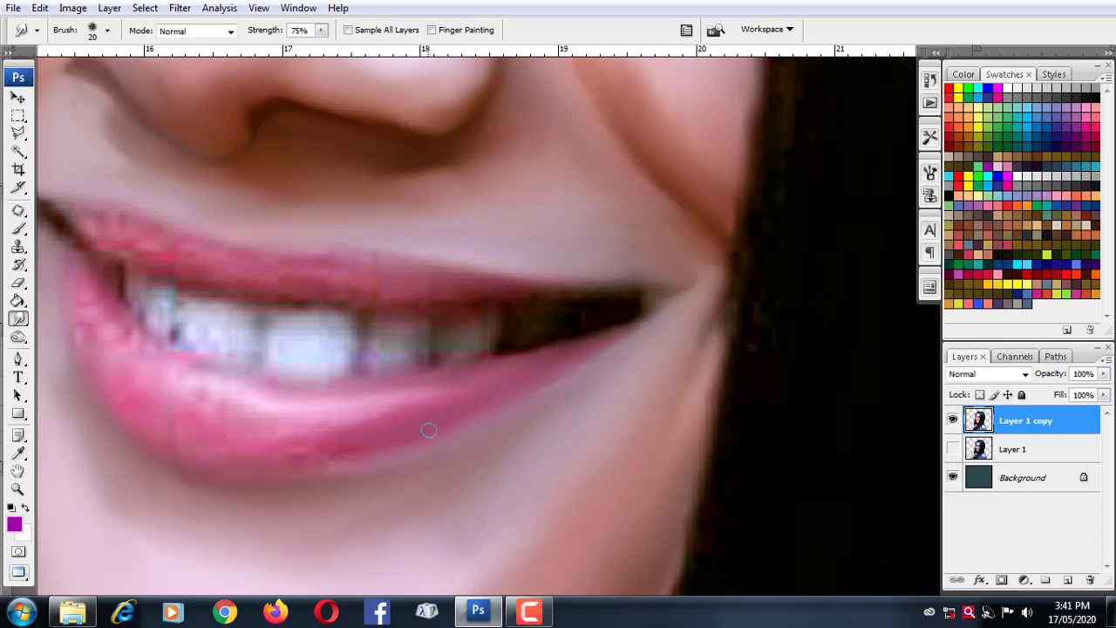
Smudge away the dark upper lip line, the right corner edge and the red spot.
{"action": "left_click_drag", "start_coordinate": [111, 426], "coordinate": [272, 384]}
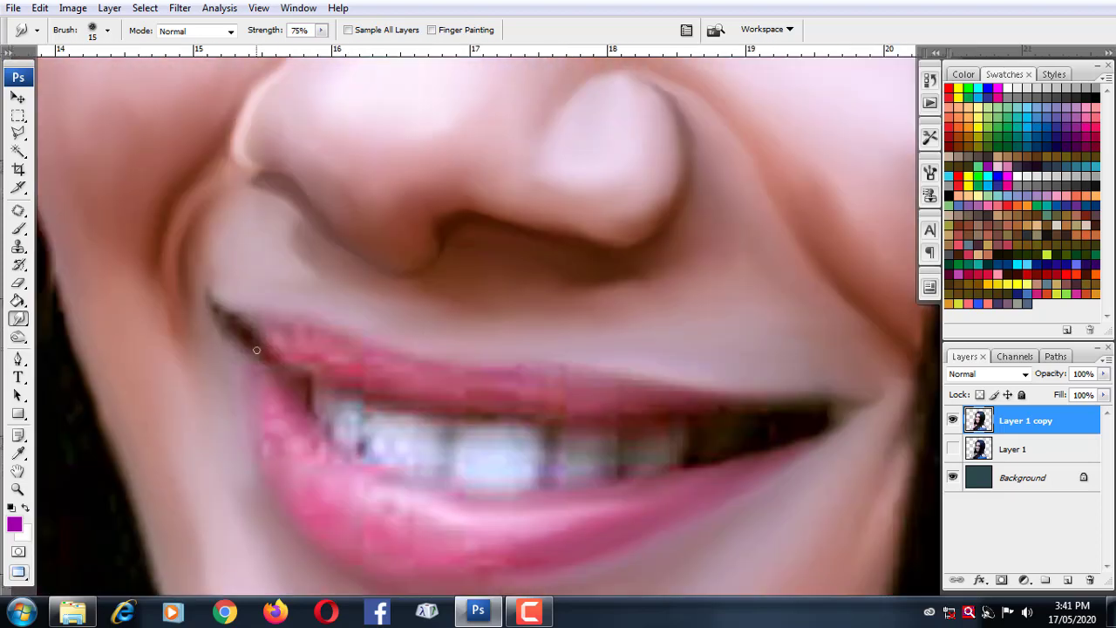
{"action": "left_click_drag", "start_coordinate": [238, 321], "coordinate": [325, 325]}
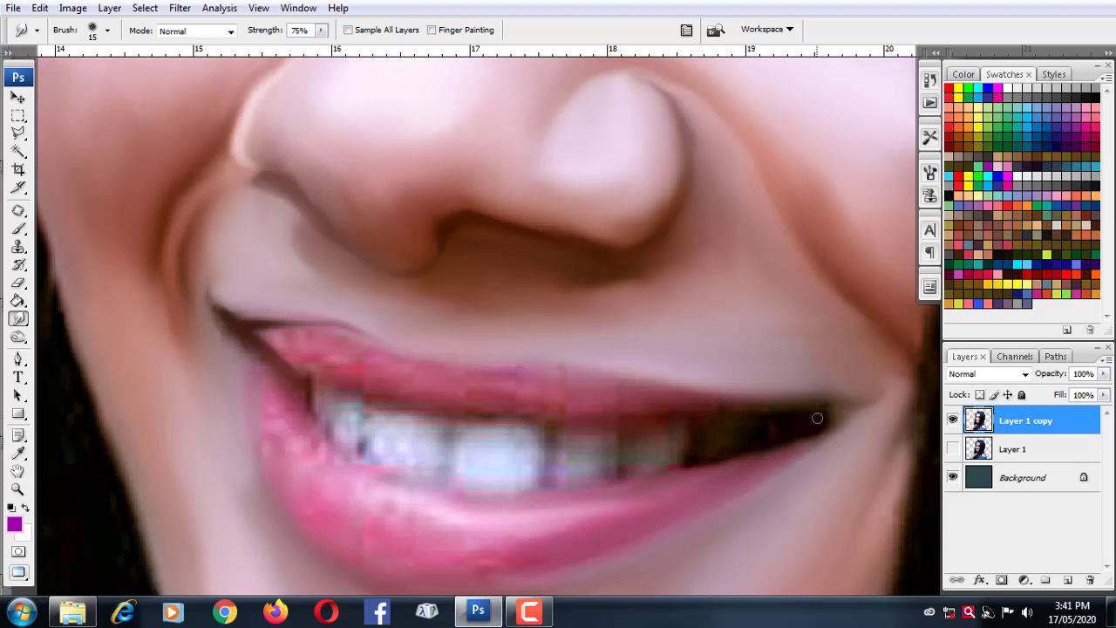
{"action": "left_click_drag", "start_coordinate": [818, 418], "coordinate": [646, 384]}
{"action": "left_click_drag", "start_coordinate": [750, 399], "coordinate": [568, 368]}
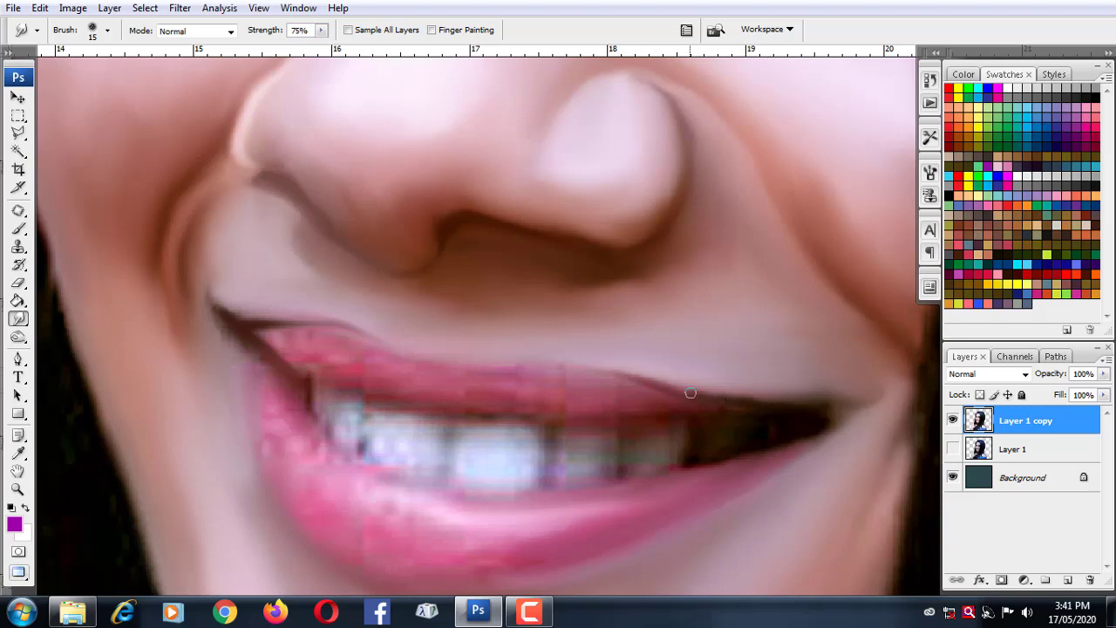
{"action": "left_click_drag", "start_coordinate": [667, 385], "coordinate": [602, 373]}
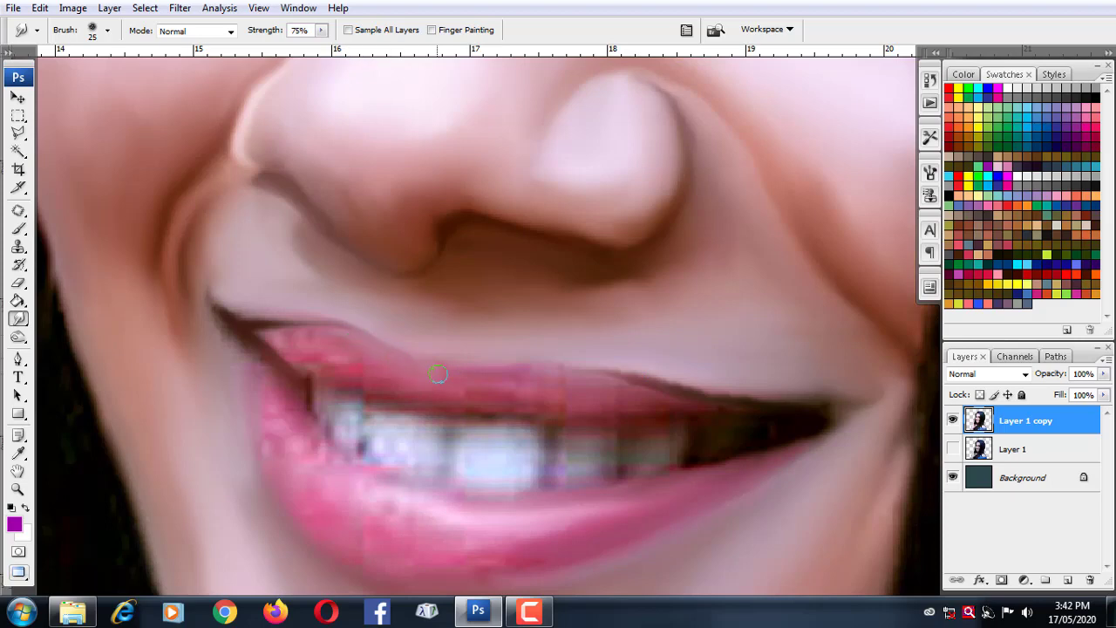
{"action": "left_click_drag", "start_coordinate": [296, 335], "coordinate": [322, 345]}
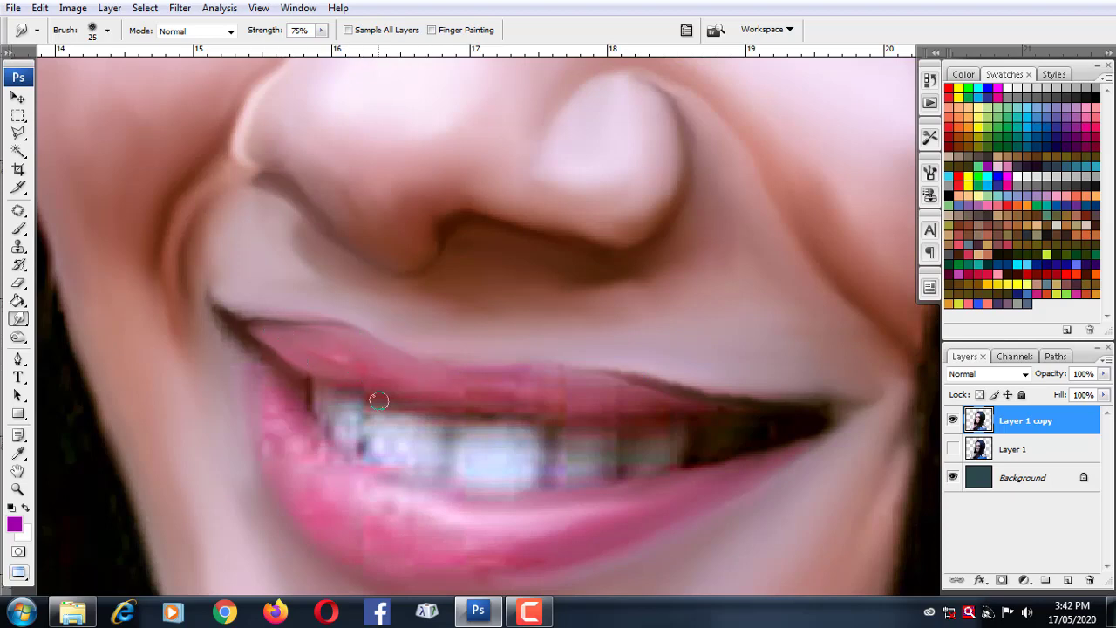
{"action": "left_click_drag", "start_coordinate": [360, 386], "coordinate": [258, 328]}
Lower strength to 64% and smudge the dark upper lip corner line and right edge.
{"action": "key", "text": "bracketleft"}
{"action": "left_click_drag", "start_coordinate": [321, 33], "coordinate": [316, 65]}
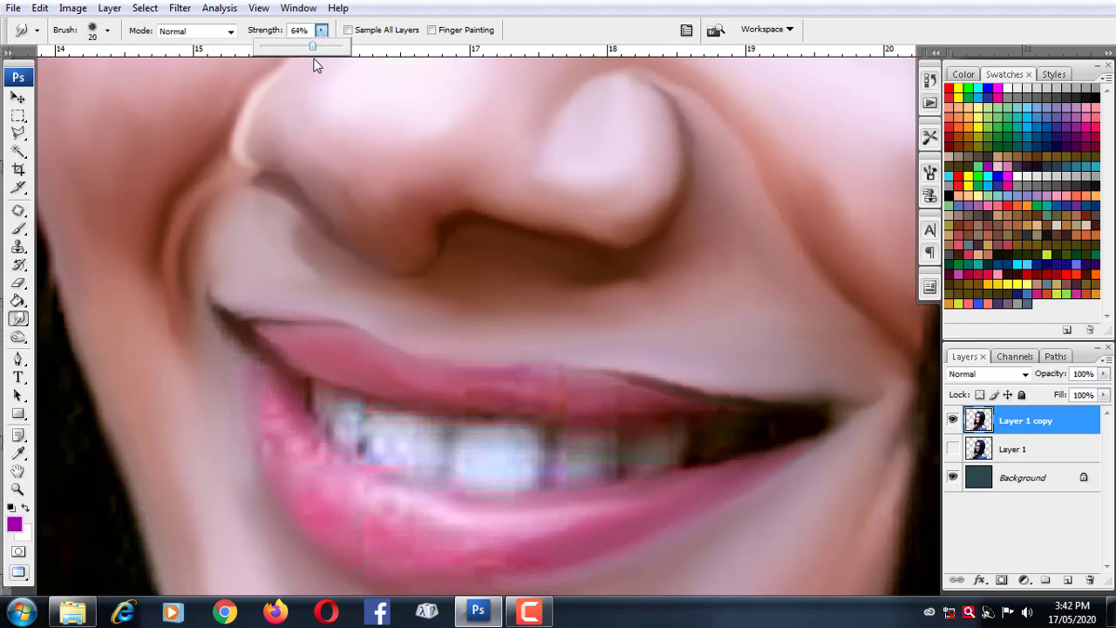
{"action": "left_click", "coordinate": [249, 324]}
{"action": "left_click_drag", "start_coordinate": [249, 323], "coordinate": [293, 362]}
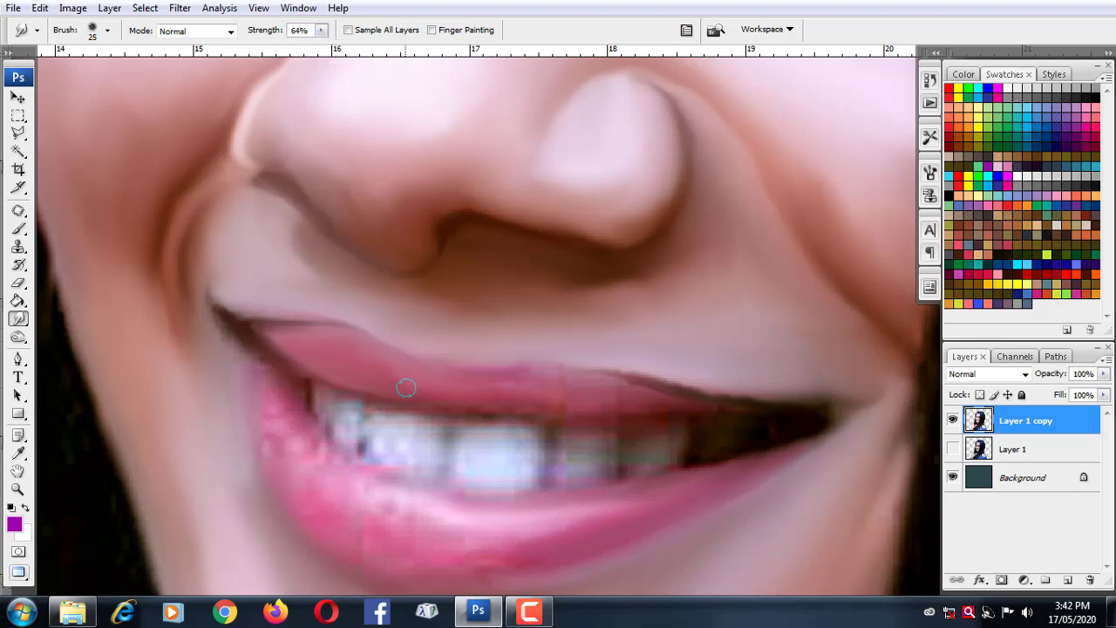
{"action": "key", "text": "bracketright"}
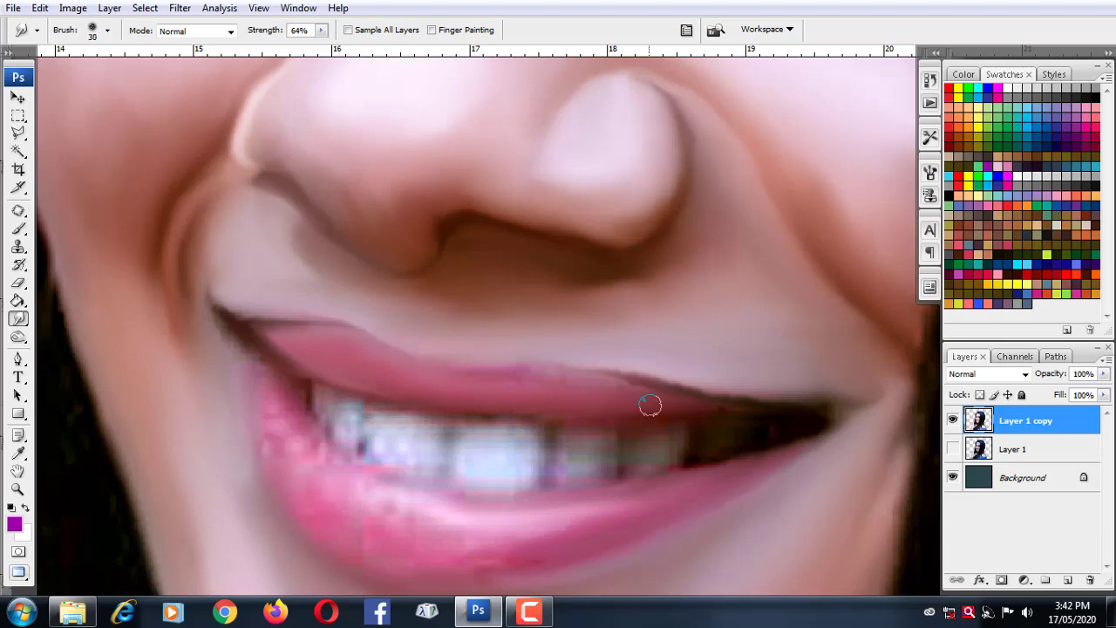
{"action": "key", "text": "bracketleft"}
{"action": "left_click_drag", "start_coordinate": [572, 372], "coordinate": [575, 386]}
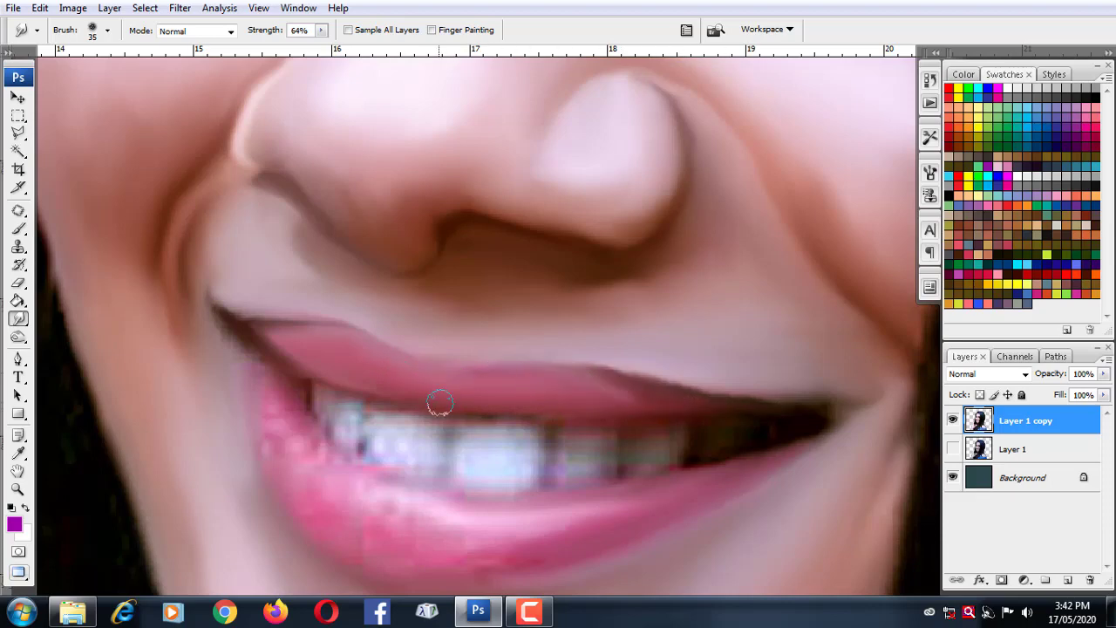
Smooth along the lower lip to clear its dark specks, then raise strength to 81%.
{"action": "scroll", "coordinate": [440, 403], "scroll_direction": "down", "scroll_amount": 3}
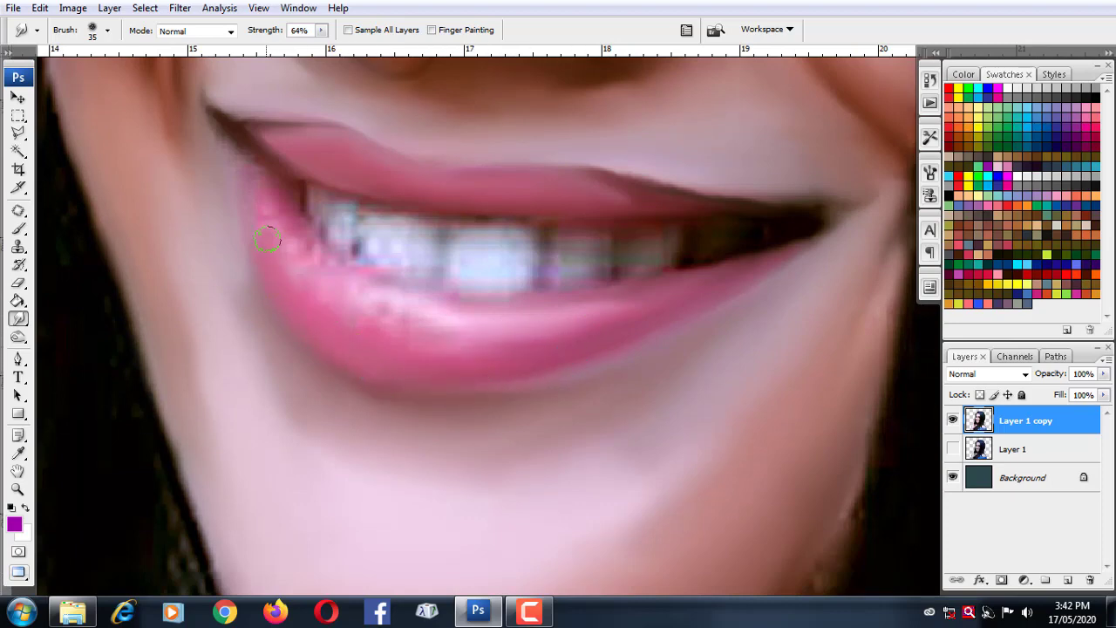
{"action": "left_click_drag", "start_coordinate": [248, 147], "coordinate": [298, 260]}
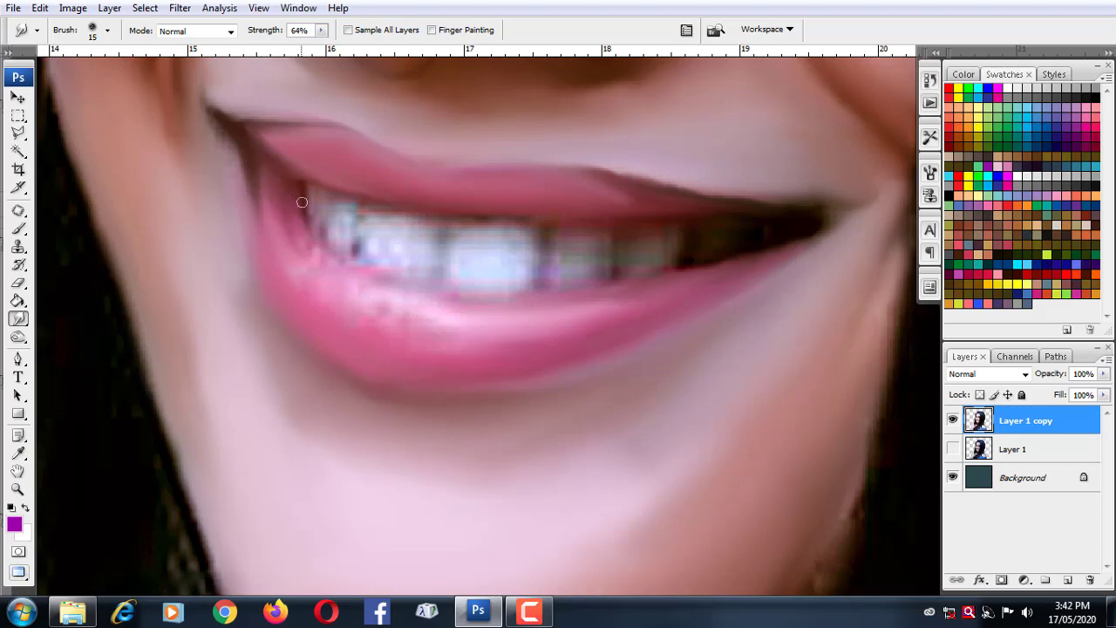
{"action": "left_click_drag", "start_coordinate": [302, 201], "coordinate": [299, 237]}
{"action": "key", "text": "bracketright"}
{"action": "key", "text": "bracketright"}
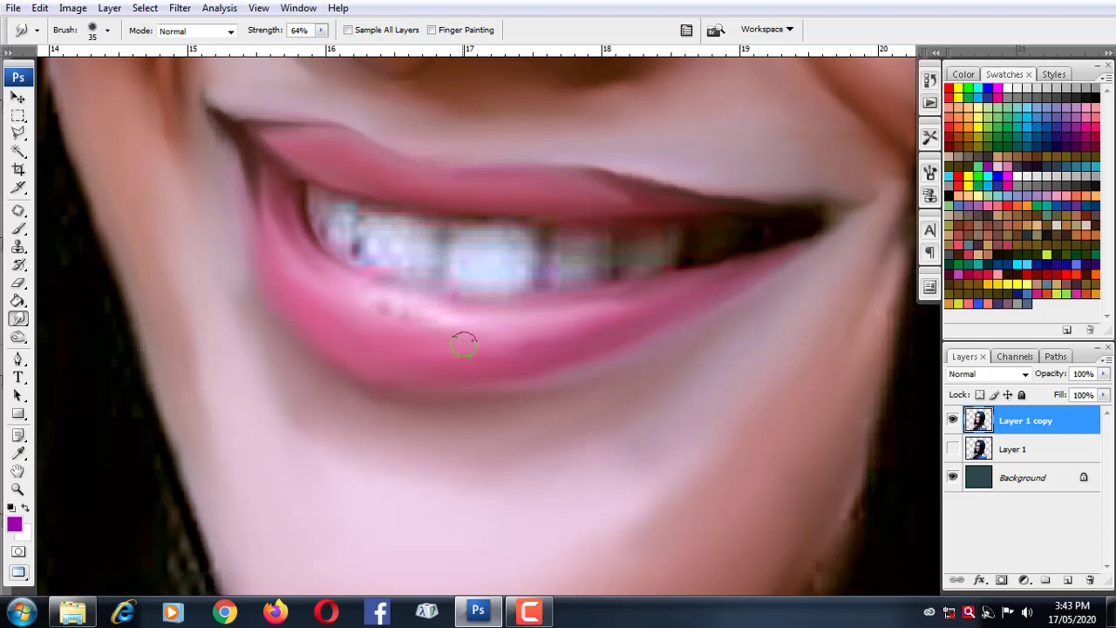
{"action": "left_click_drag", "start_coordinate": [343, 277], "coordinate": [516, 323]}
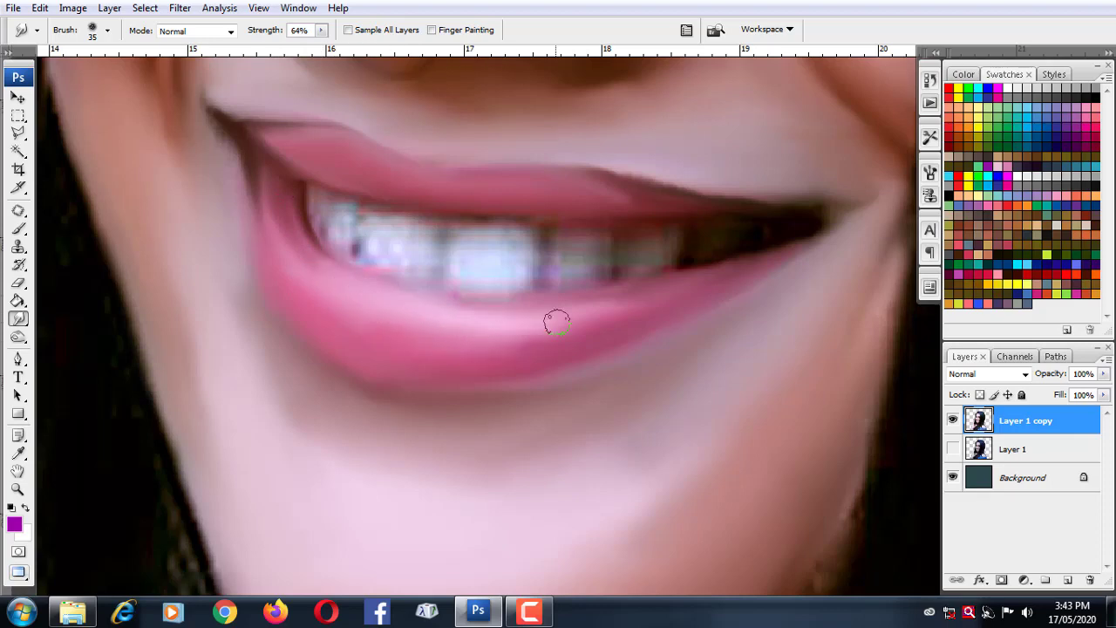
{"action": "left_click", "coordinate": [321, 29]}
{"action": "left_click_drag", "start_coordinate": [331, 47], "coordinate": [337, 47]}
{"action": "key", "text": "bracketleft"}
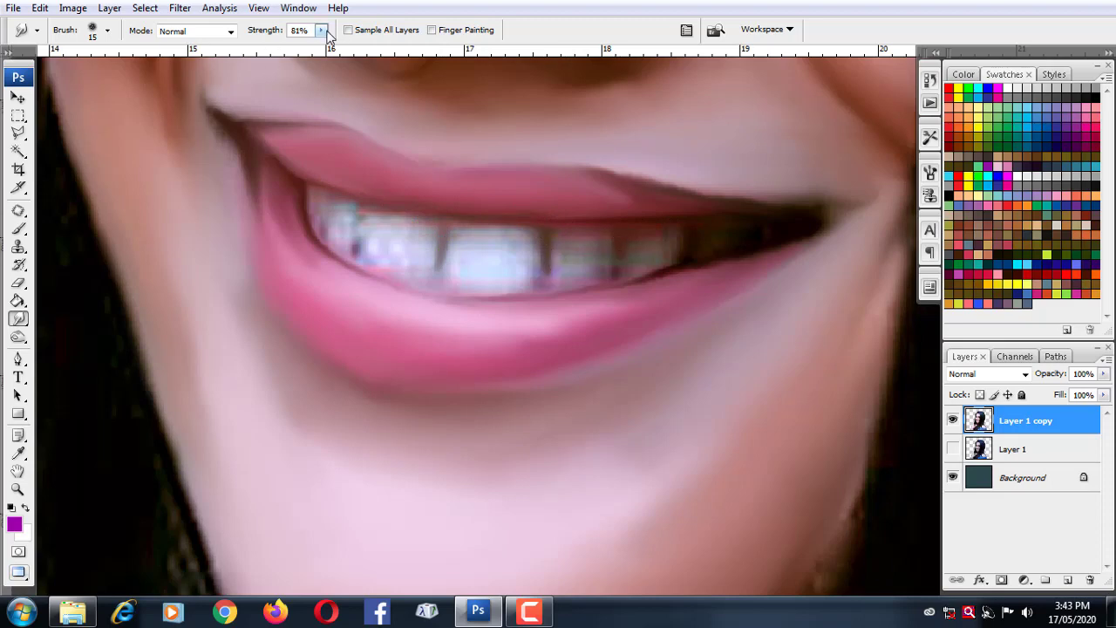
At 62% strength and brush 25, smooth the central front tooth and soften its gaps.
{"action": "left_click_drag", "start_coordinate": [327, 35], "coordinate": [309, 45]}
{"action": "key", "text": "bracketright"}
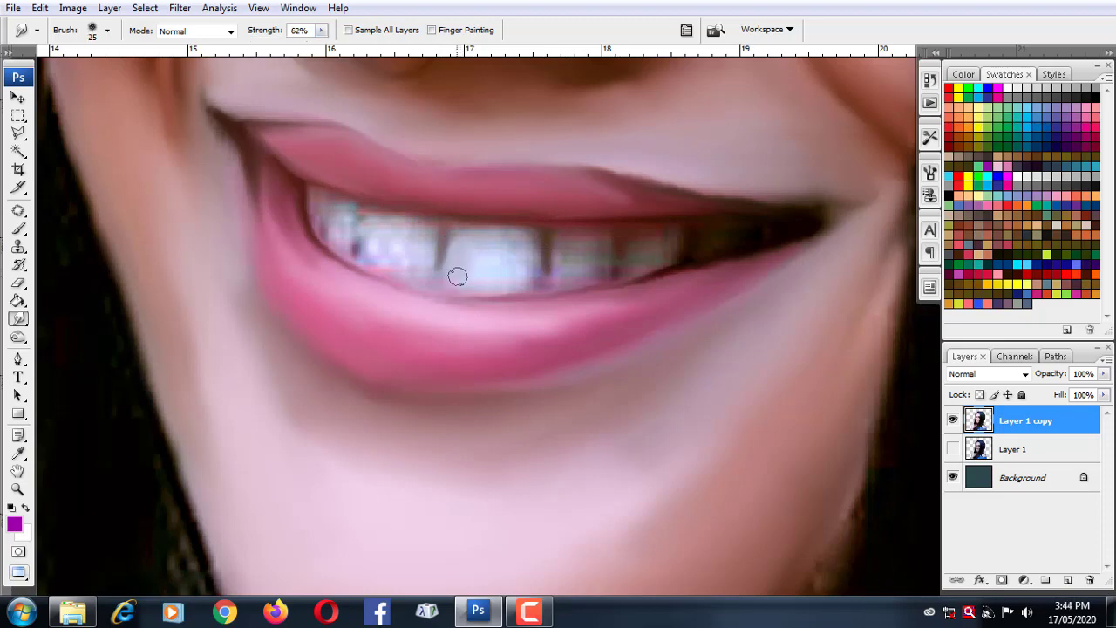
{"action": "mouse_move", "coordinate": [477, 233]}
{"action": "left_mouse_down"}
{"action": "mouse_move", "coordinate": [530, 242]}
{"action": "mouse_move", "coordinate": [498, 282]}
{"action": "mouse_move", "coordinate": [468, 267]}
{"action": "left_mouse_up"}
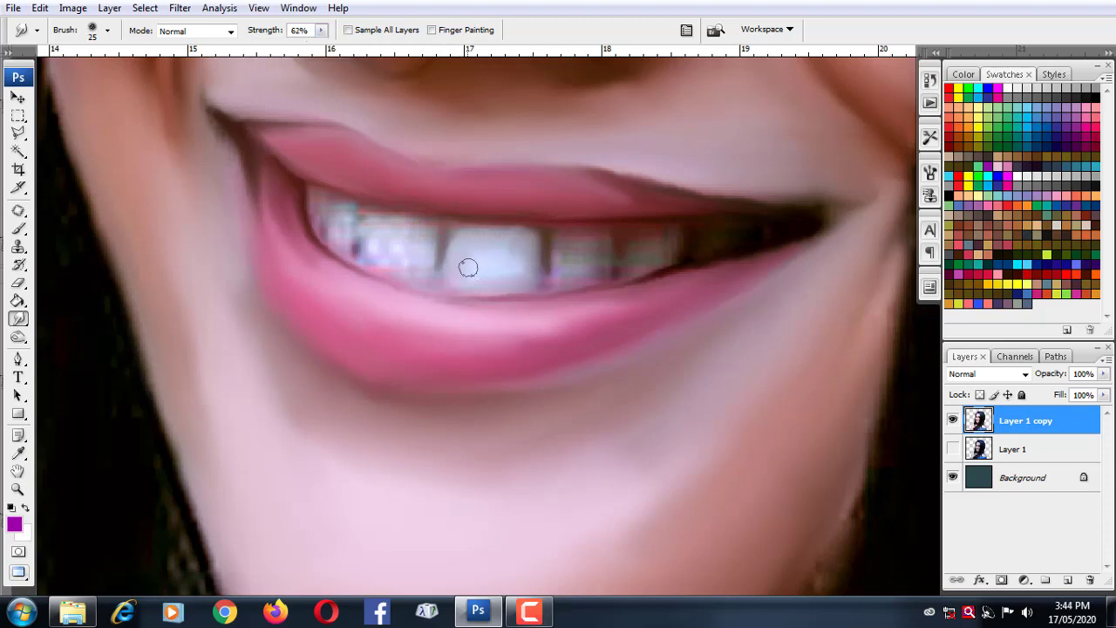
{"action": "left_click_drag", "start_coordinate": [560, 251], "coordinate": [568, 249]}
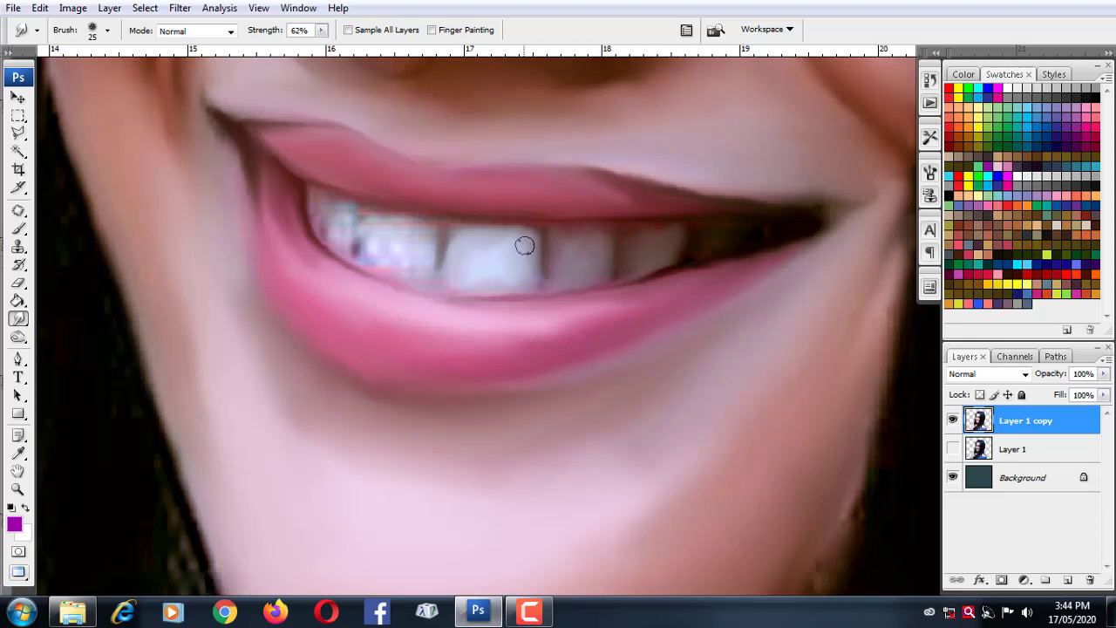
{"action": "left_click_drag", "start_coordinate": [525, 246], "coordinate": [541, 244]}
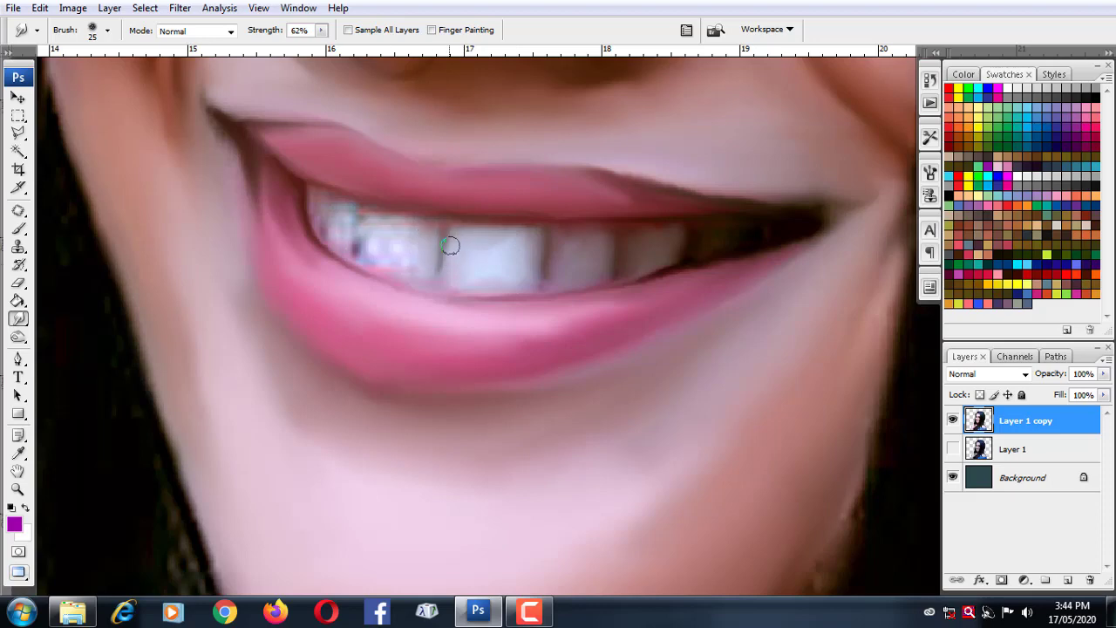
Smear away purple spots on the left tooth and soften the left tooth gaps.
{"action": "mouse_move", "coordinate": [422, 268]}
{"action": "left_mouse_down"}
{"action": "mouse_move", "coordinate": [368, 247]}
{"action": "mouse_move", "coordinate": [411, 219]}
{"action": "mouse_move", "coordinate": [429, 229]}
{"action": "left_mouse_up"}
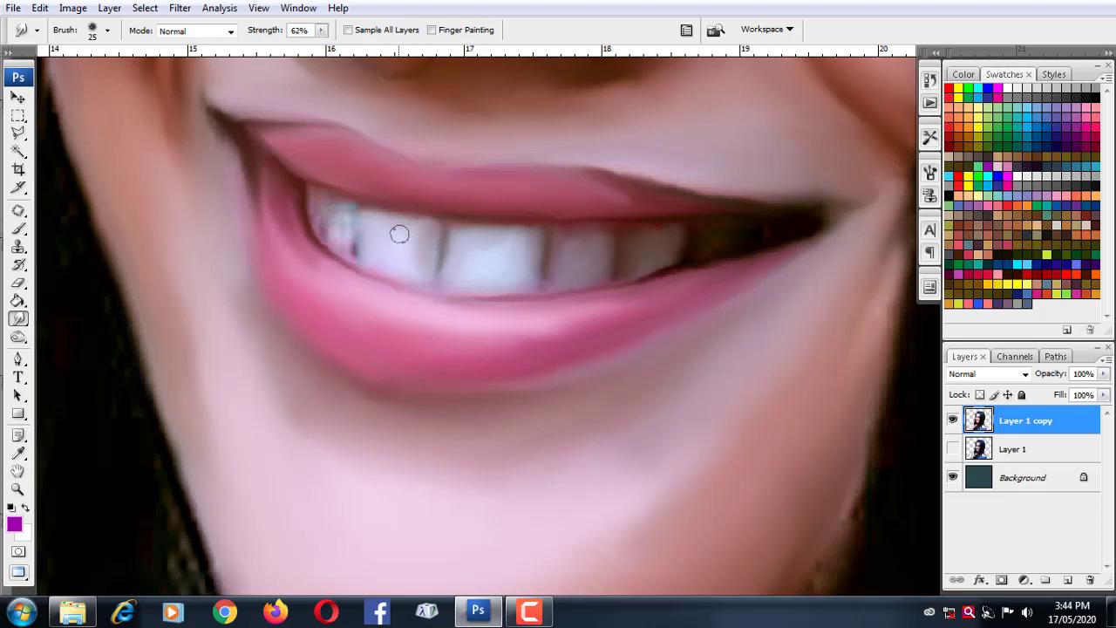
{"action": "left_click_drag", "start_coordinate": [398, 271], "coordinate": [425, 239]}
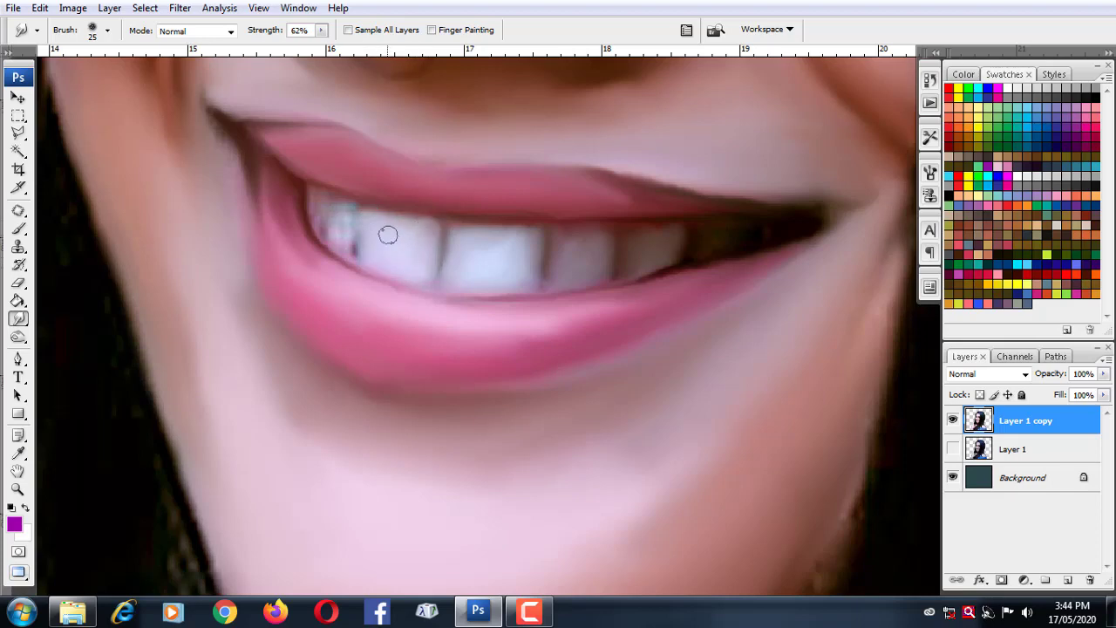
{"action": "scroll", "coordinate": [343, 242], "scroll_direction": "up", "scroll_amount": 1}
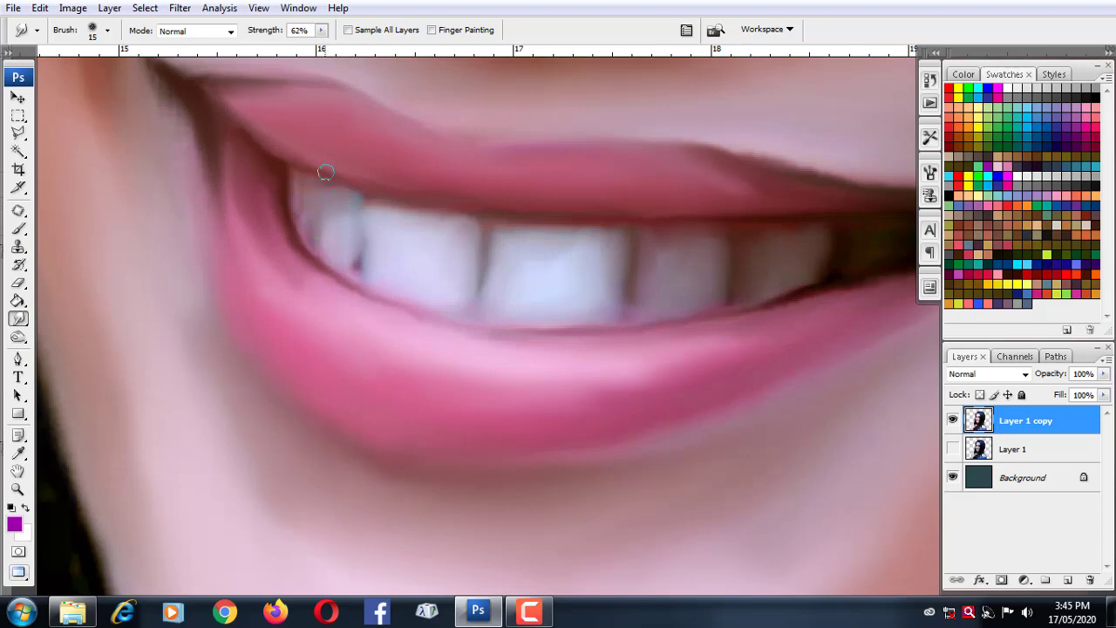
{"action": "mouse_move", "coordinate": [357, 201]}
{"action": "left_mouse_down"}
{"action": "mouse_move", "coordinate": [364, 233]}
{"action": "mouse_move", "coordinate": [302, 219]}
{"action": "left_mouse_up"}
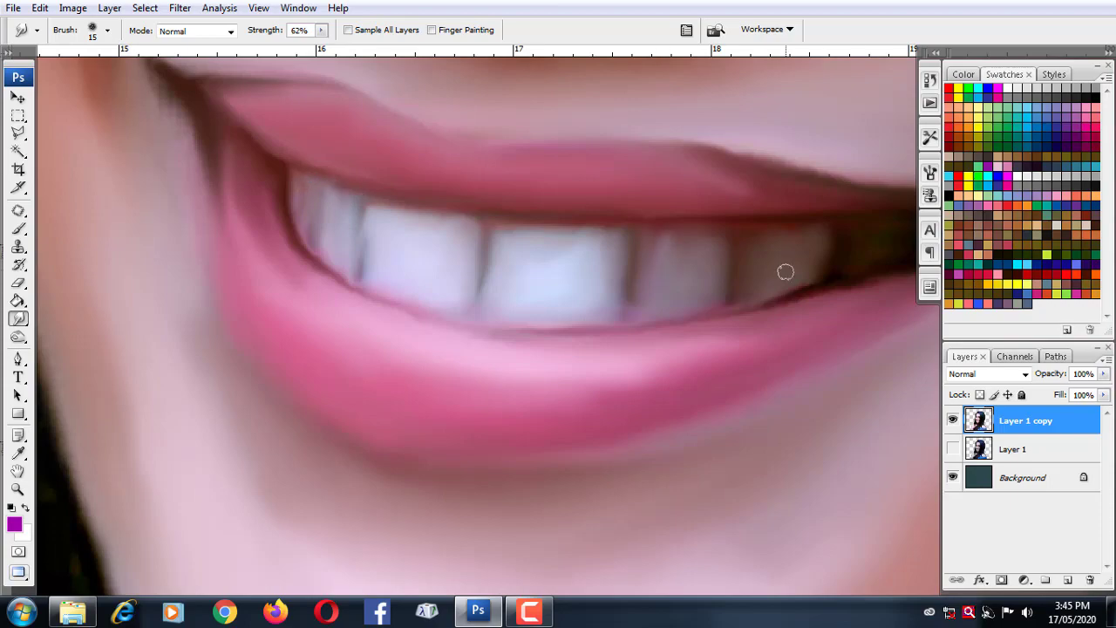
Pan to the right-side teeth and lighten the dark gap between them.
{"action": "left_click_drag", "start_coordinate": [785, 273], "coordinate": [625, 289]}
{"action": "scroll", "coordinate": [683, 272], "scroll_direction": "down", "scroll_amount": 2}
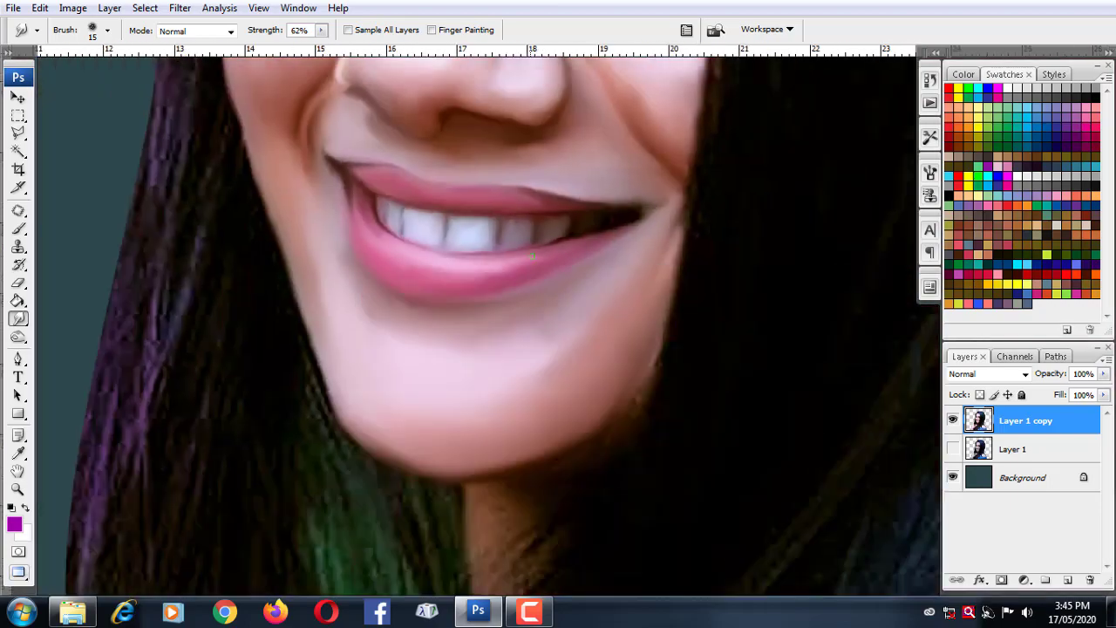
{"action": "scroll", "coordinate": [683, 272], "scroll_direction": "down", "scroll_amount": 1}
{"action": "scroll", "coordinate": [607, 267], "scroll_direction": "up", "scroll_amount": 2}
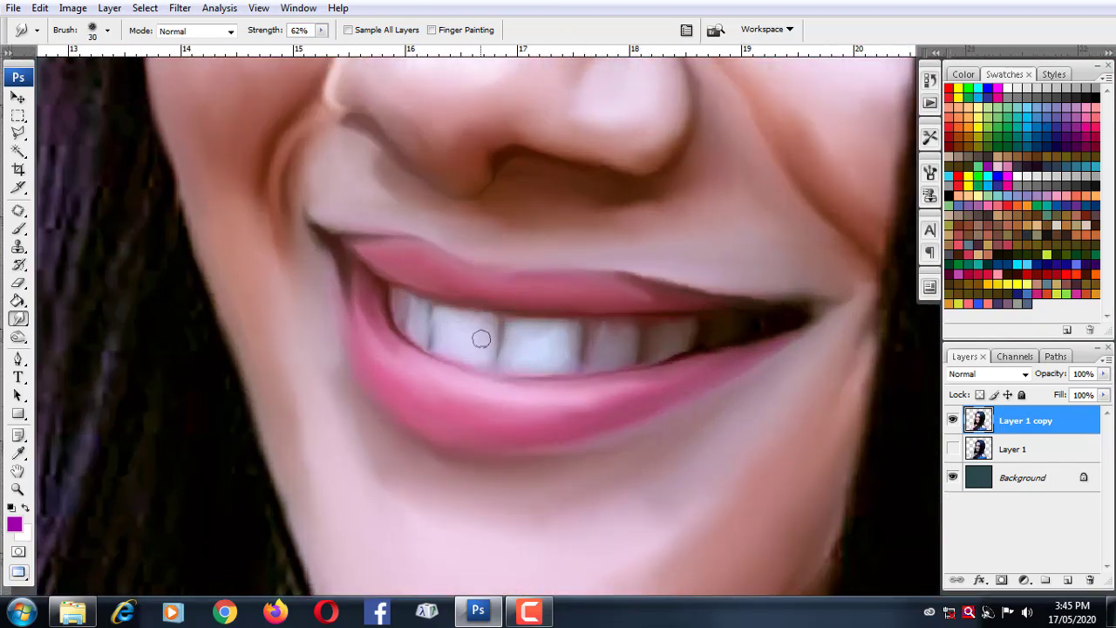
{"action": "key", "text": "bracketleft"}
{"action": "scroll", "coordinate": [511, 341], "scroll_direction": "up", "scroll_amount": 1}
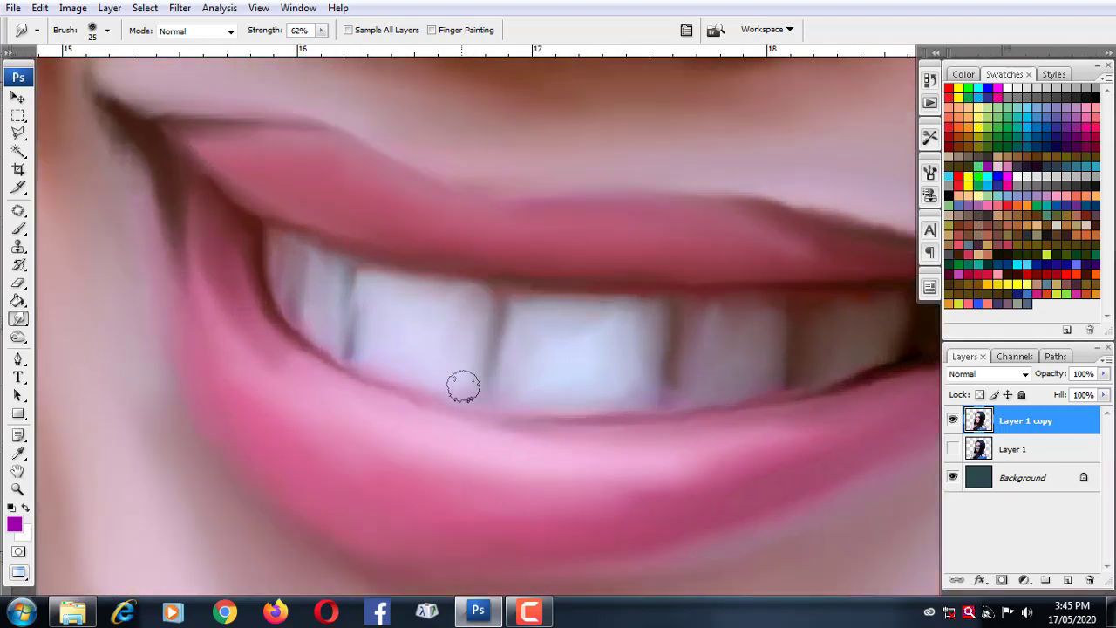
{"action": "mouse_move", "coordinate": [638, 392]}
{"action": "left_mouse_down"}
{"action": "mouse_move", "coordinate": [646, 331]}
{"action": "mouse_move", "coordinate": [691, 370]}
{"action": "left_mouse_up"}
{"action": "scroll", "coordinate": [424, 361], "scroll_direction": "up", "scroll_amount": 5}
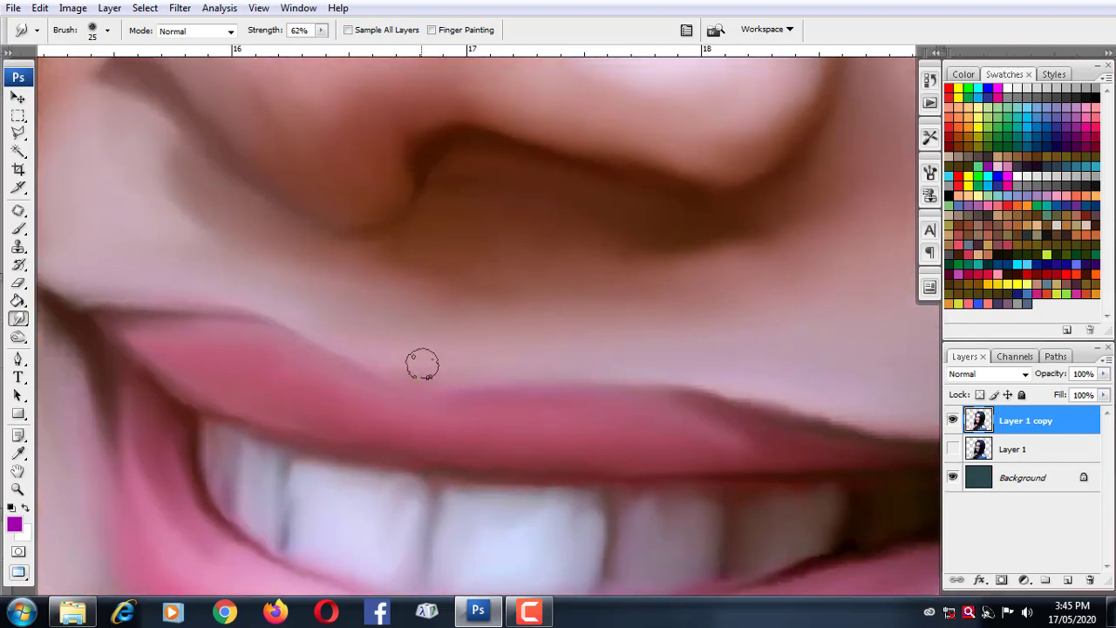
{"action": "scroll", "coordinate": [337, 379], "scroll_direction": "up", "scroll_amount": 5}
{"action": "scroll", "coordinate": [411, 241], "scroll_direction": "up", "scroll_amount": 5}
Enlarge the brush to 125 px and smooth the speckled forehead texture.
{"action": "key", "text": "bracketright"}
{"action": "key", "text": "bracketright"}
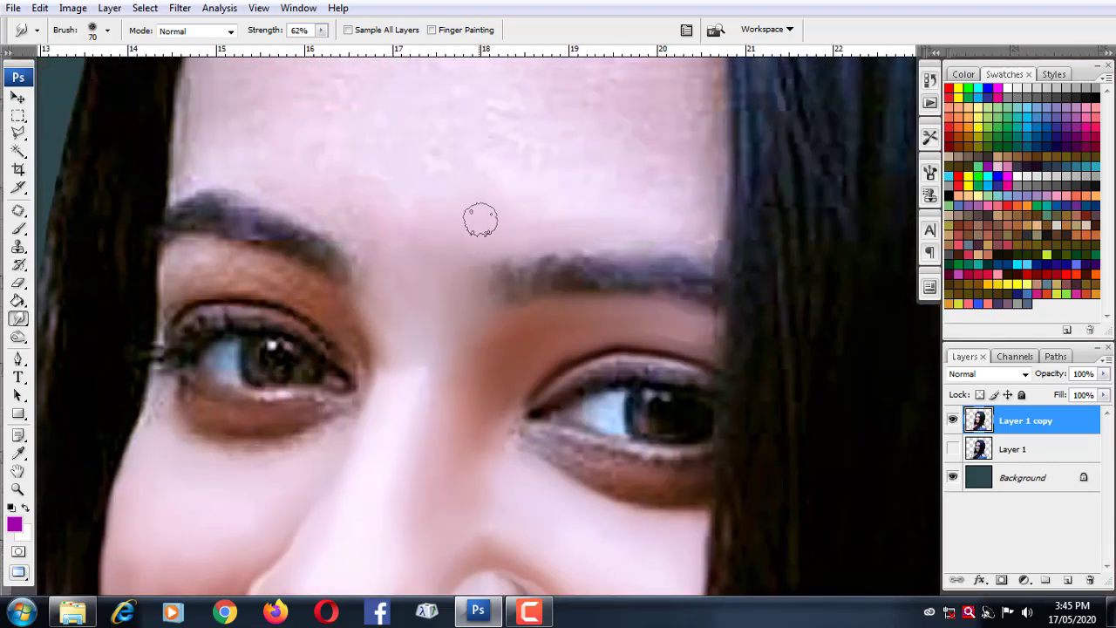
{"action": "key", "text": "bracketright"}
{"action": "key", "text": "bracketright"}
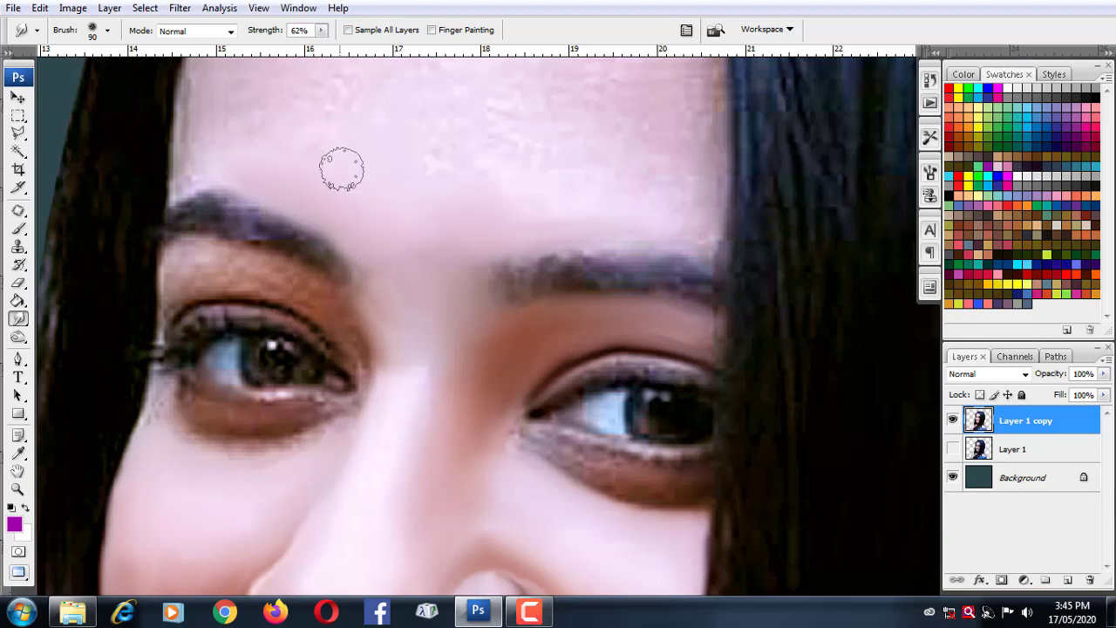
{"action": "left_click_drag", "start_coordinate": [235, 107], "coordinate": [324, 210]}
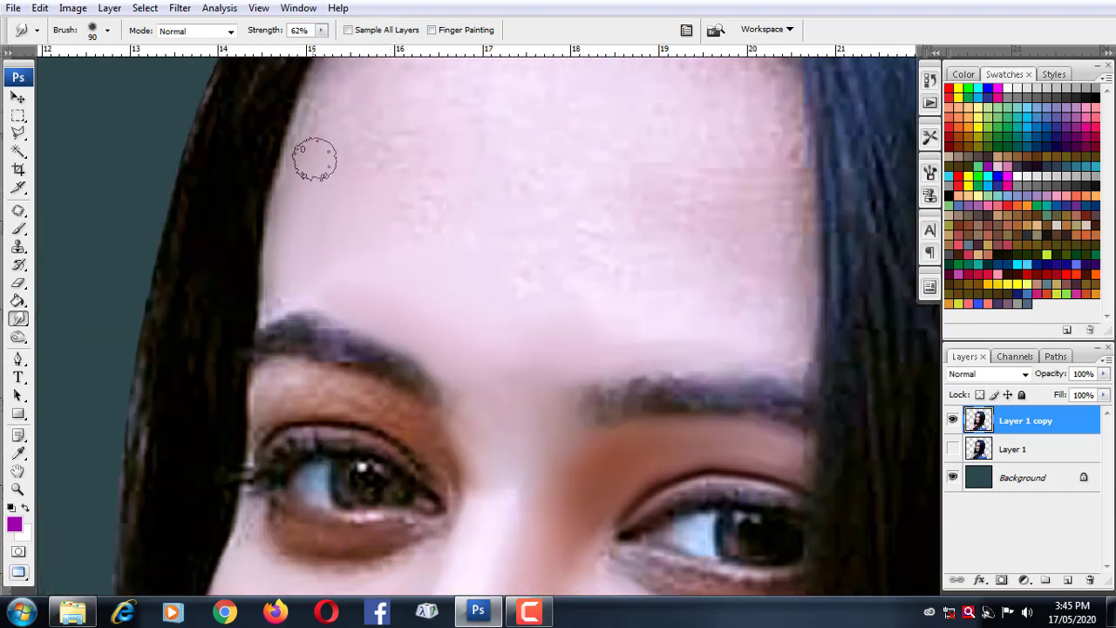
{"action": "scroll", "coordinate": [332, 153], "scroll_direction": "up", "scroll_amount": 2}
{"action": "key", "text": "bracketright"}
{"action": "key", "text": "bracketright"}
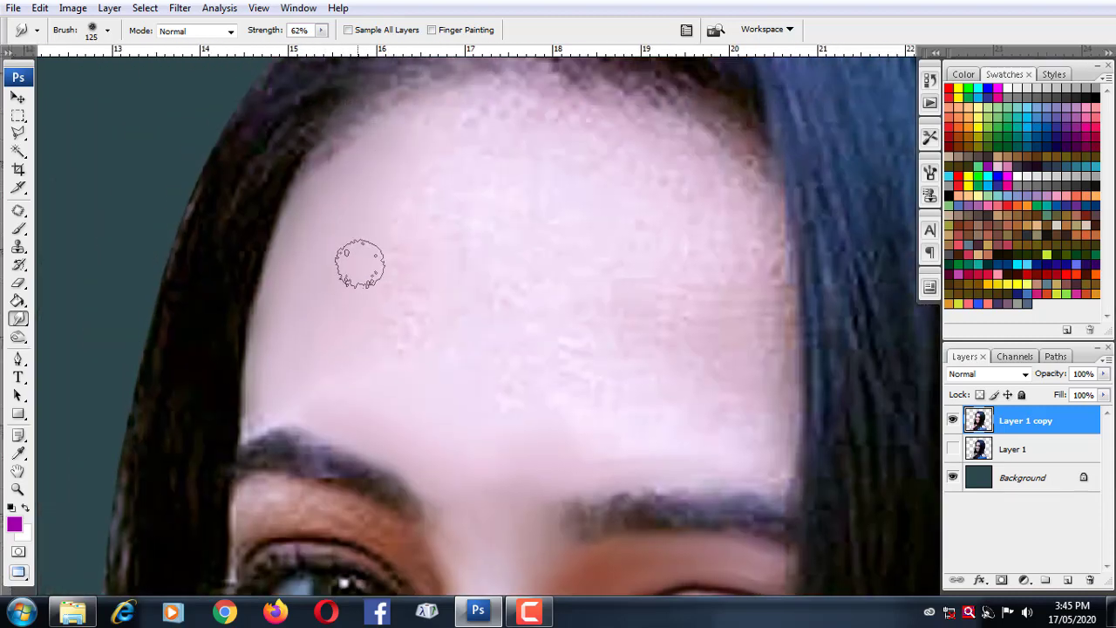
{"action": "mouse_move", "coordinate": [575, 423]}
{"action": "left_mouse_down"}
{"action": "mouse_move", "coordinate": [456, 311]}
{"action": "mouse_move", "coordinate": [411, 241]}
{"action": "left_mouse_up"}
Blend the upper forehead and its right edge into an even skin tone.
{"action": "left_click_drag", "start_coordinate": [466, 178], "coordinate": [283, 212]}
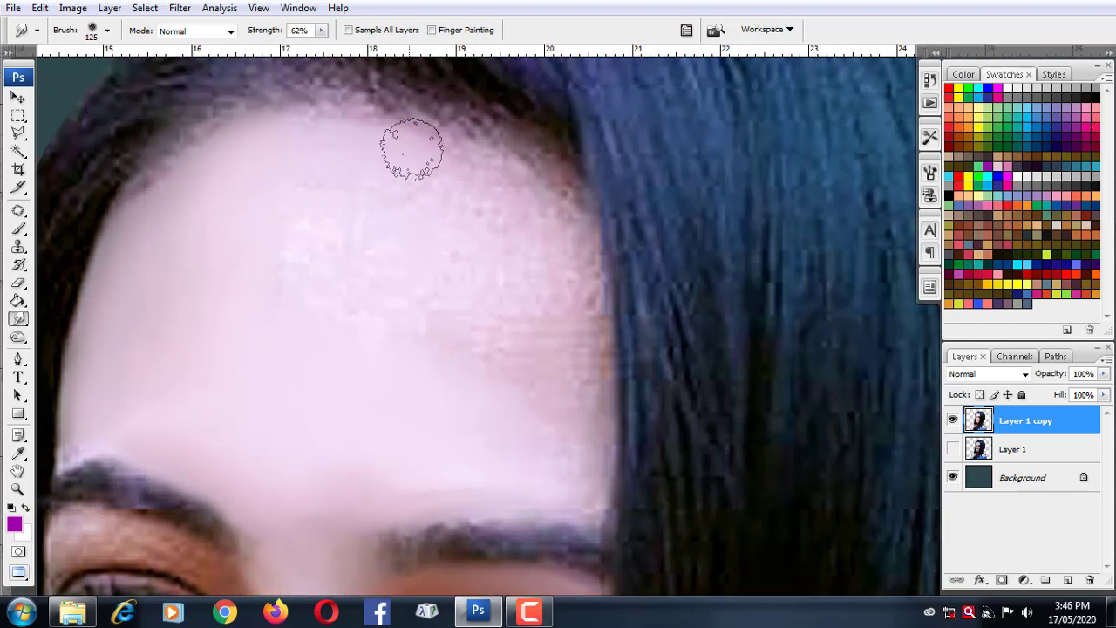
{"action": "mouse_move", "coordinate": [411, 149]}
{"action": "left_mouse_down"}
{"action": "mouse_move", "coordinate": [319, 117]}
{"action": "mouse_move", "coordinate": [473, 142]}
{"action": "mouse_move", "coordinate": [508, 188]}
{"action": "left_mouse_up"}
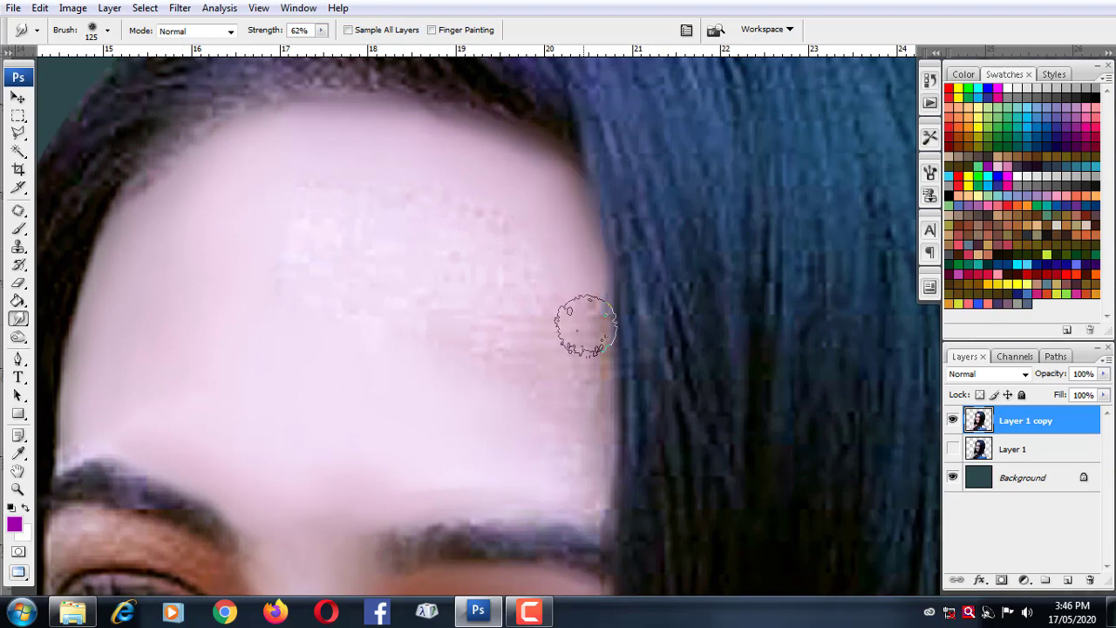
{"action": "mouse_move", "coordinate": [581, 319]}
{"action": "left_mouse_down"}
{"action": "mouse_move", "coordinate": [579, 428]}
{"action": "mouse_move", "coordinate": [555, 319]}
{"action": "mouse_move", "coordinate": [448, 311]}
{"action": "mouse_move", "coordinate": [498, 274]}
{"action": "mouse_move", "coordinate": [416, 242]}
{"action": "mouse_move", "coordinate": [359, 197]}
{"action": "mouse_move", "coordinate": [400, 261]}
{"action": "mouse_move", "coordinate": [378, 357]}
{"action": "mouse_move", "coordinate": [538, 341]}
{"action": "mouse_move", "coordinate": [513, 328]}
{"action": "mouse_move", "coordinate": [424, 354]}
{"action": "mouse_move", "coordinate": [140, 394]}
{"action": "mouse_move", "coordinate": [254, 393]}
{"action": "left_mouse_up"}
{"action": "scroll", "coordinate": [255, 394], "scroll_direction": "down", "scroll_amount": 3}
{"action": "scroll", "coordinate": [255, 393], "scroll_direction": "left", "scroll_amount": 5}
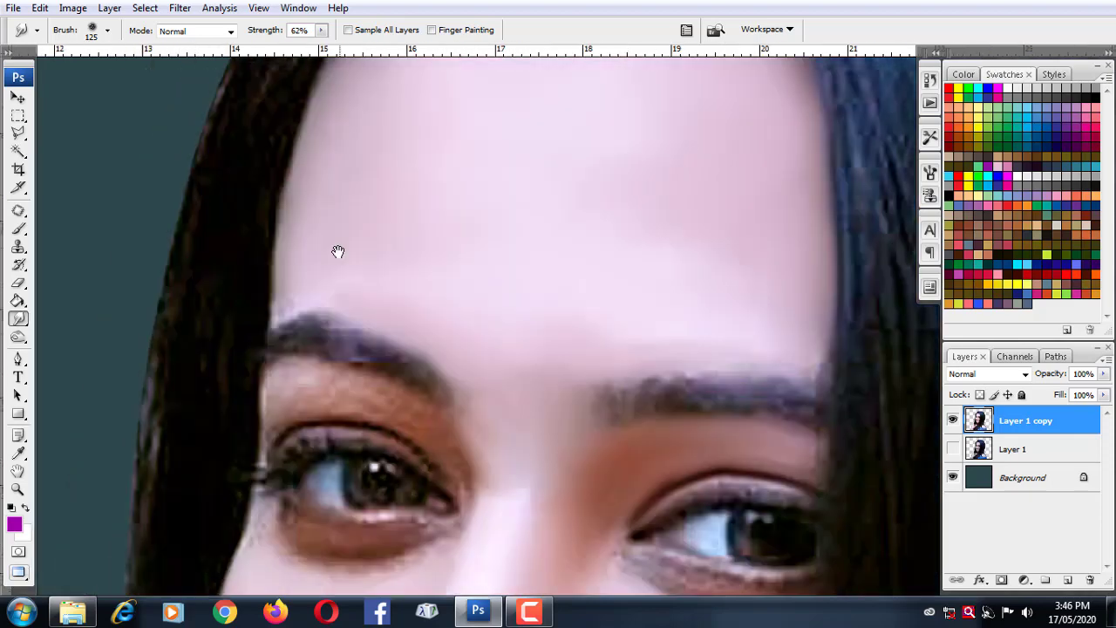
{"action": "key", "text": "bracketleft"}
{"action": "key", "text": "bracketleft"}
{"action": "key", "text": "bracketleft"}
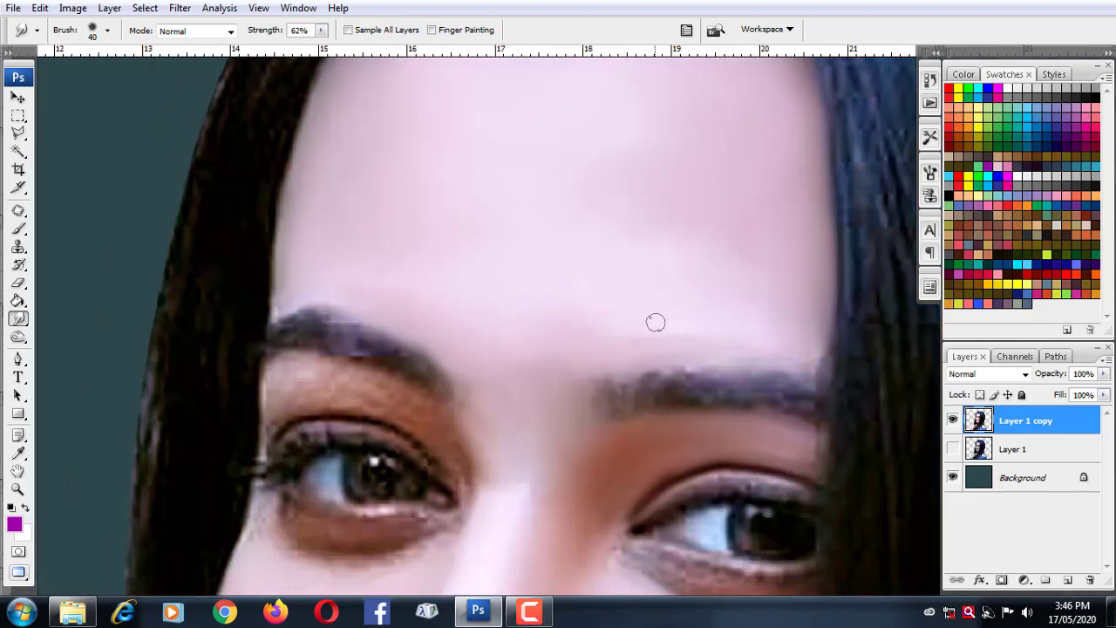
{"action": "key", "text": "bracketright"}
{"action": "key", "text": "bracketright"}
{"action": "key", "text": "bracketright"}
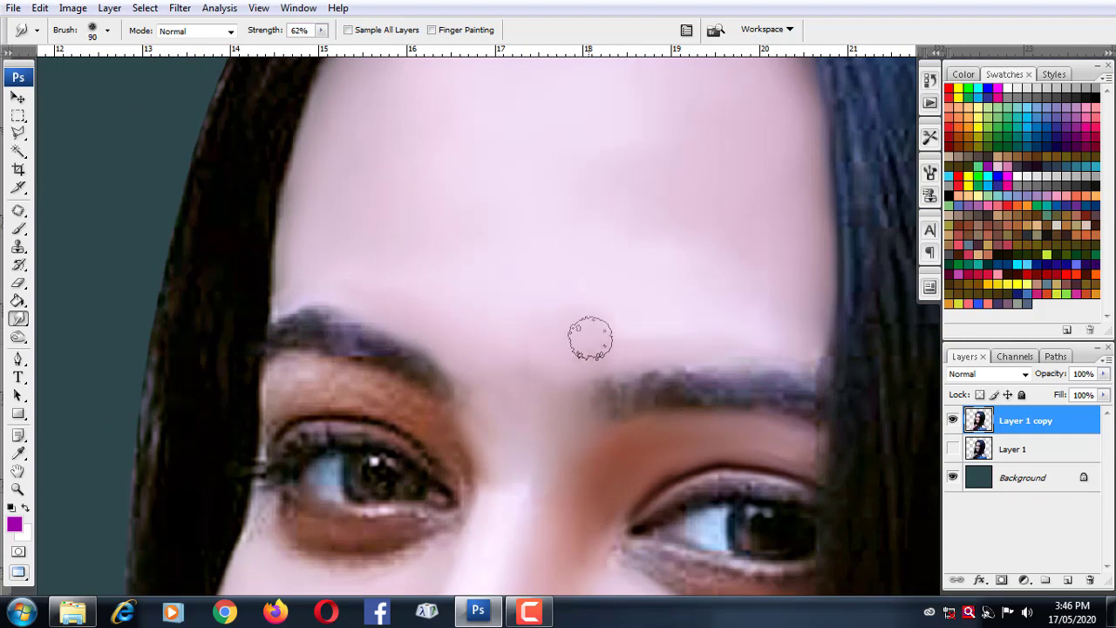
{"action": "key", "text": "bracketleft"}
{"action": "key", "text": "bracketleft"}
{"action": "key", "text": "bracketleft"}
{"action": "scroll", "coordinate": [494, 157], "scroll_direction": "down", "scroll_amount": 3}
{"action": "scroll", "coordinate": [493, 157], "scroll_direction": "left", "scroll_amount": 3}
Smear skin tone up at the outer eye corner and soften the eyelid crease.
{"action": "scroll", "coordinate": [425, 163], "scroll_direction": "up", "scroll_amount": 1}
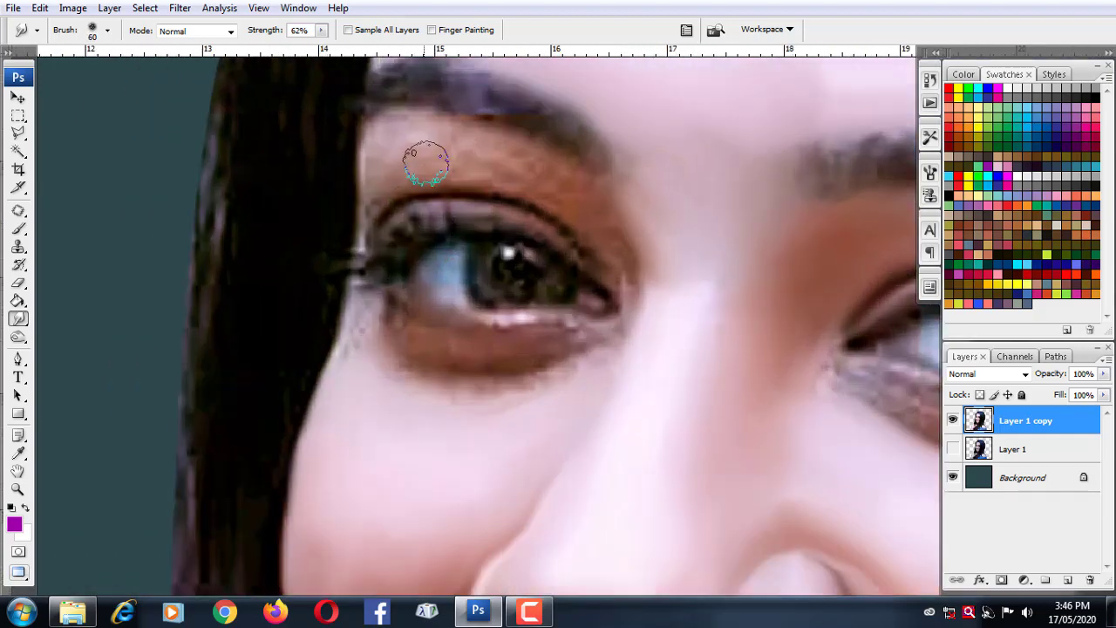
{"action": "key", "text": "bracketleft"}
{"action": "key", "text": "bracketleft"}
{"action": "key", "text": "bracketleft"}
{"action": "left_click_drag", "start_coordinate": [631, 284], "coordinate": [611, 204]}
{"action": "key", "text": "bracketright"}
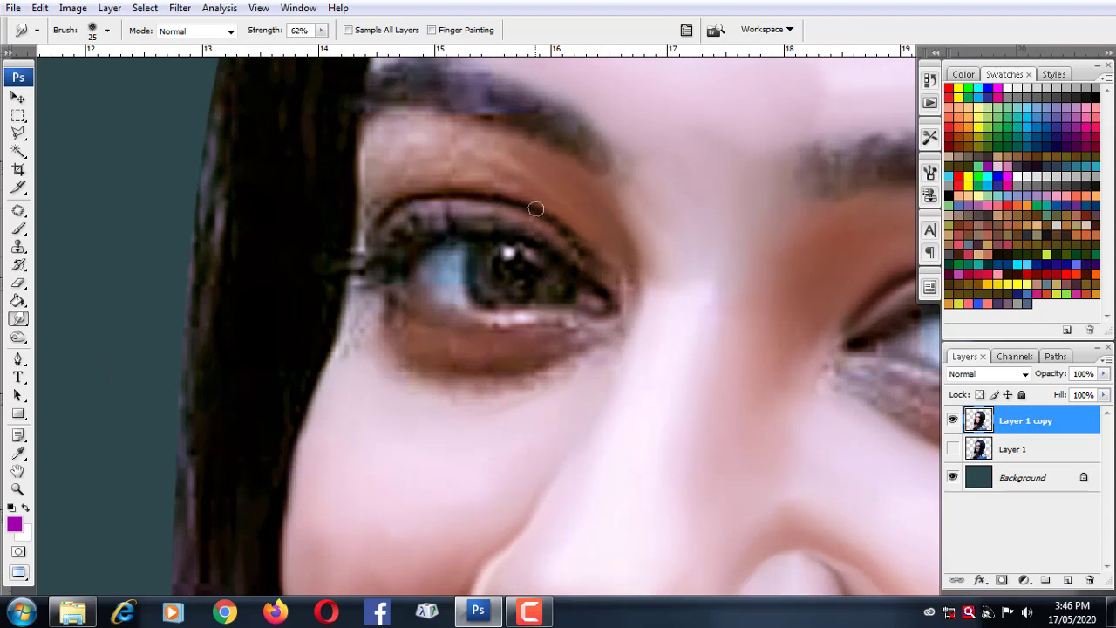
{"action": "left_click_drag", "start_coordinate": [533, 210], "coordinate": [393, 209]}
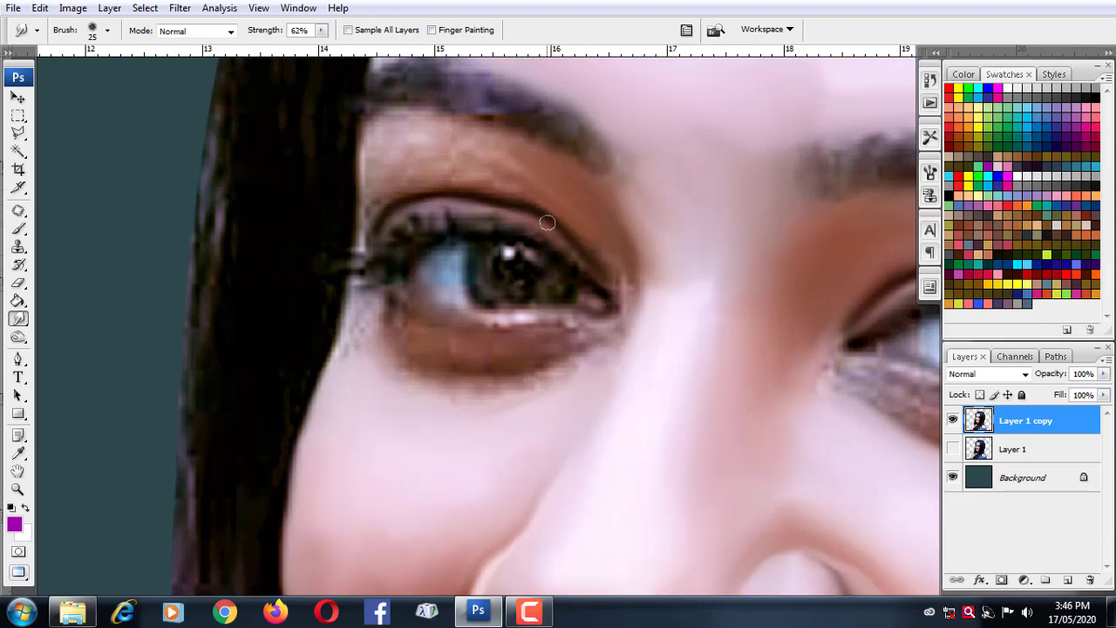
Blend the lower lash line and lower eyelid shading into soft streaks.
{"action": "key", "text": "bracketright"}
{"action": "key", "text": "bracketright"}
{"action": "key", "text": "bracketright"}
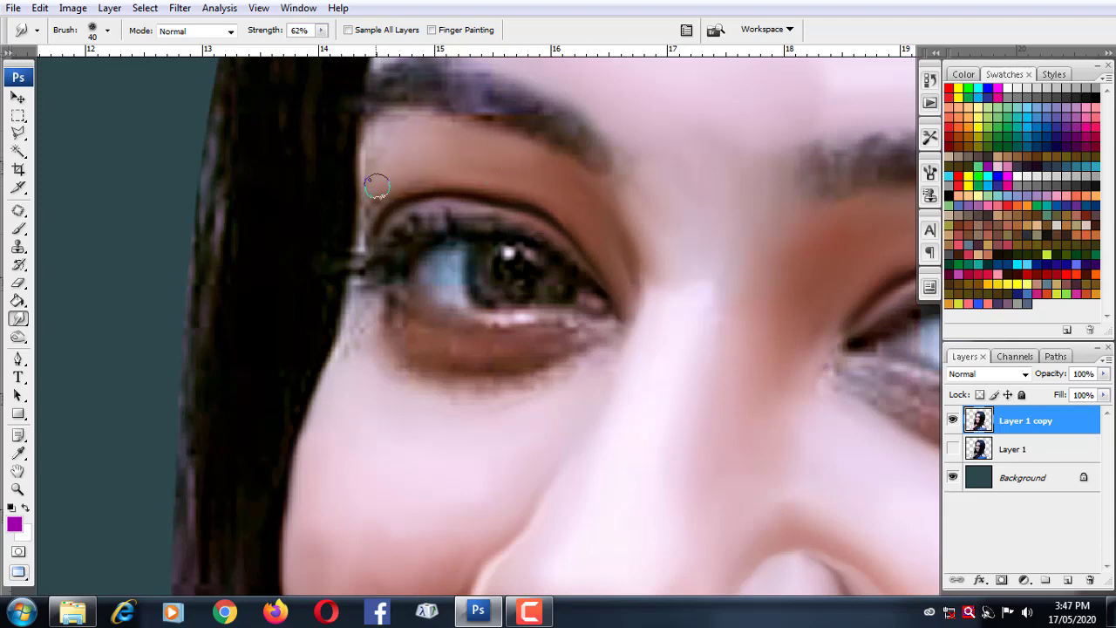
{"action": "key", "text": "bracketleft"}
{"action": "key", "text": "bracketleft"}
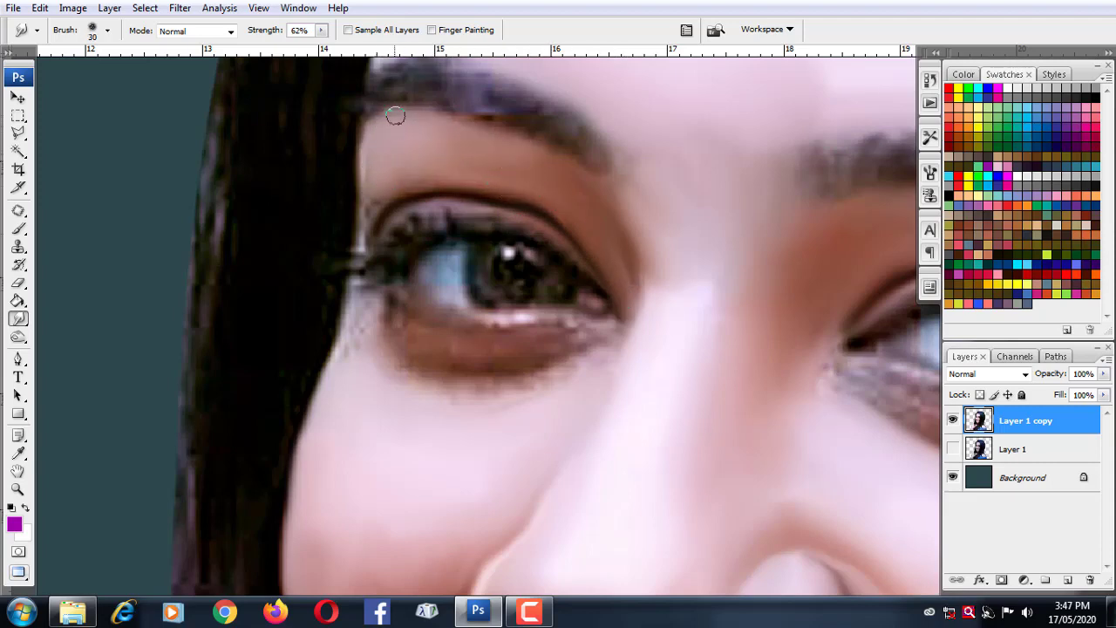
{"action": "key", "text": "bracketleft"}
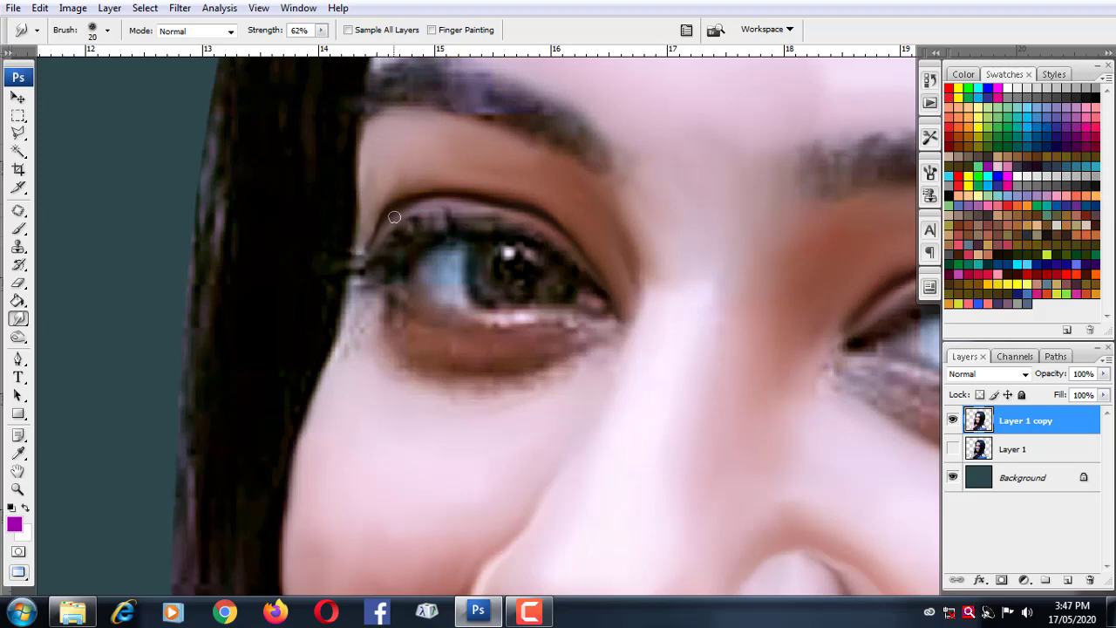
{"action": "key", "text": "bracketright"}
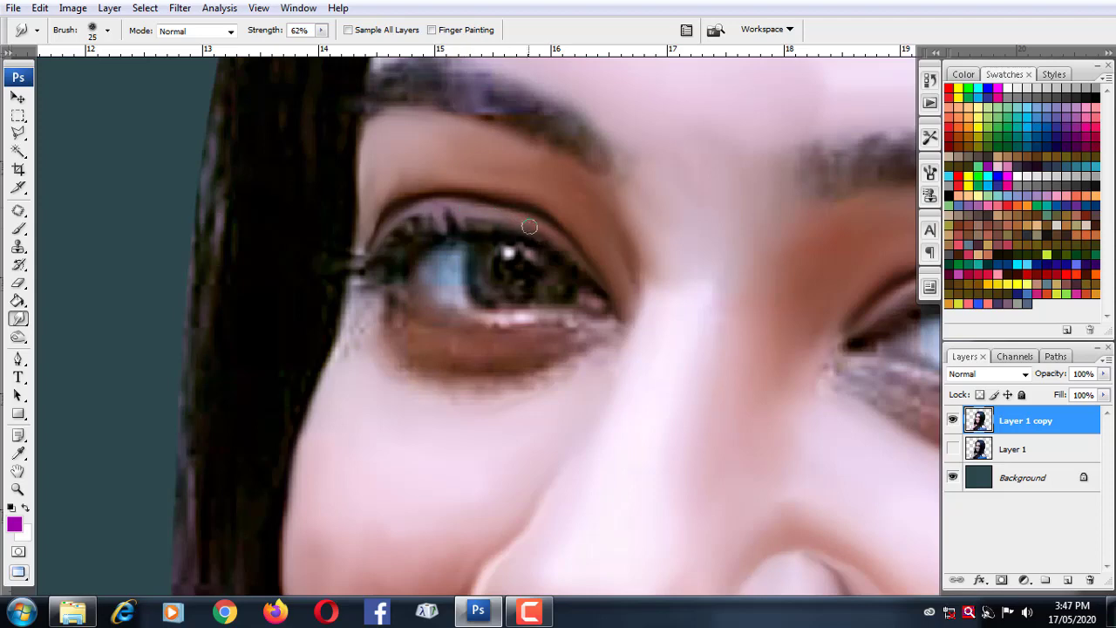
{"action": "mouse_move", "coordinate": [502, 322]}
{"action": "left_mouse_down"}
{"action": "mouse_move", "coordinate": [576, 317]}
{"action": "mouse_move", "coordinate": [436, 321]}
{"action": "left_mouse_up"}
{"action": "left_click_drag", "start_coordinate": [531, 364], "coordinate": [595, 335]}
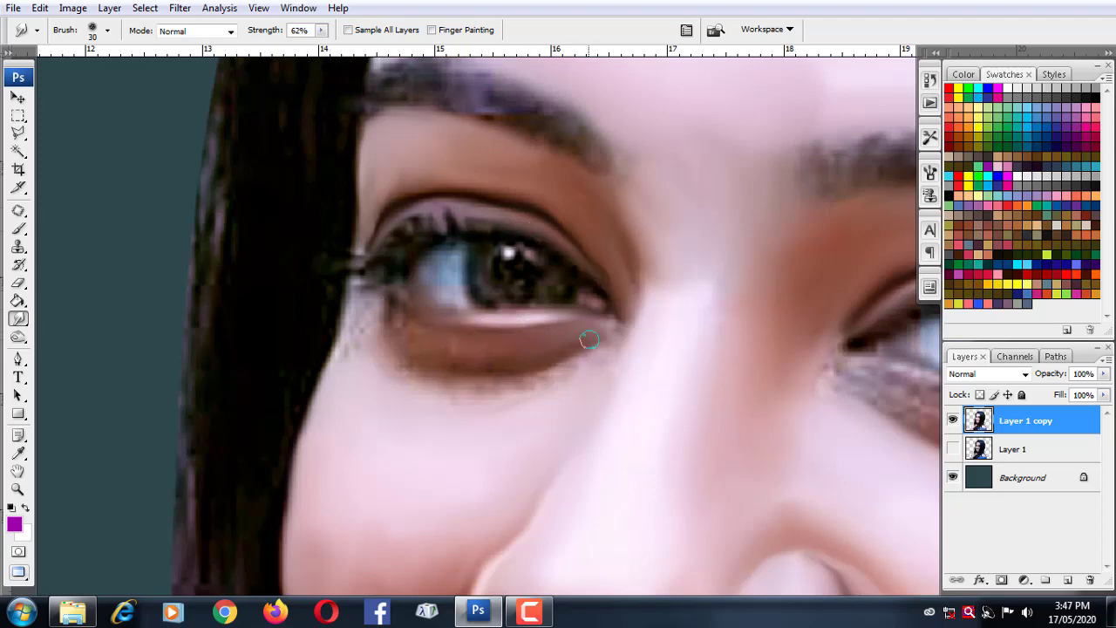
Blend shading down the inner lower eyelid and smudge across the iris.
{"action": "key", "text": "bracketright"}
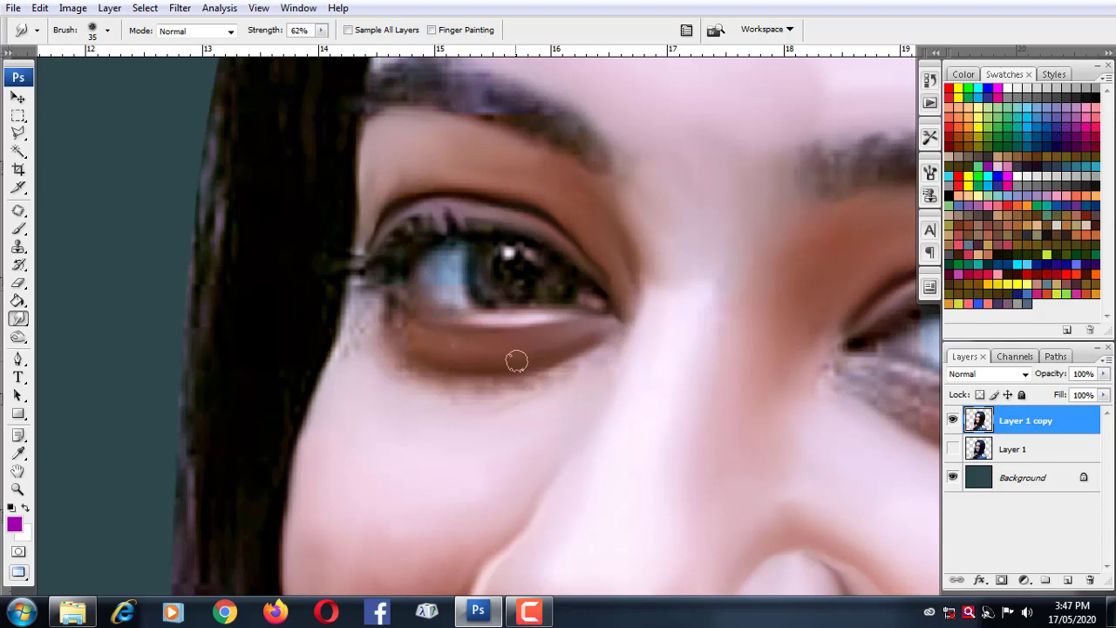
{"action": "key", "text": "bracketright"}
{"action": "left_click_drag", "start_coordinate": [388, 300], "coordinate": [418, 350]}
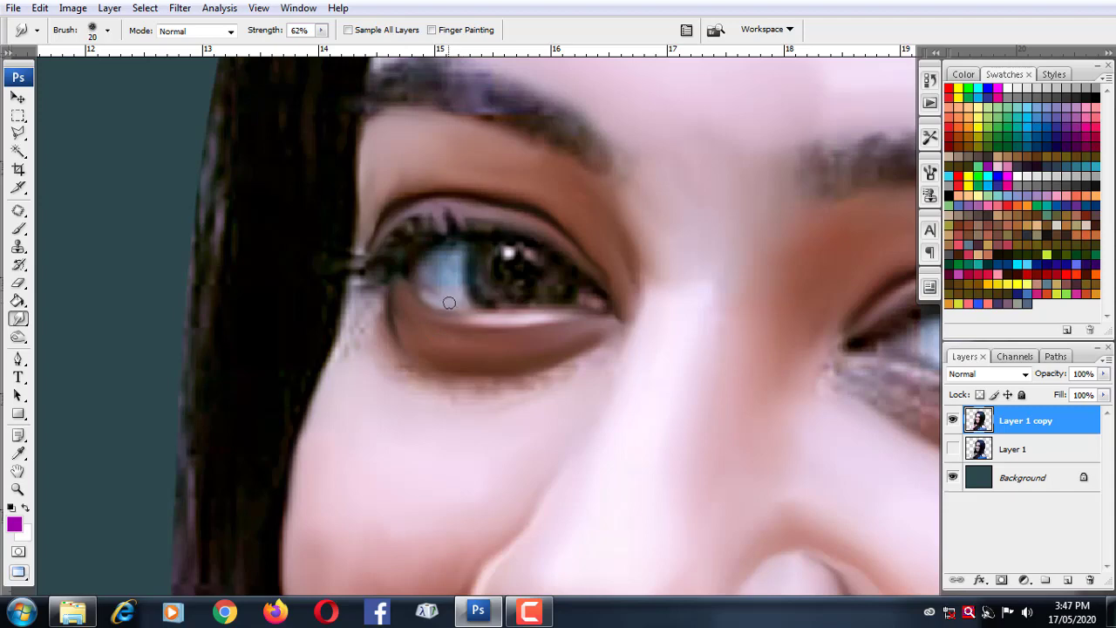
{"action": "key", "text": "bracketright"}
{"action": "mouse_move", "coordinate": [461, 261]}
{"action": "left_mouse_down"}
{"action": "mouse_move", "coordinate": [434, 286]}
{"action": "mouse_move", "coordinate": [431, 254]}
{"action": "mouse_move", "coordinate": [446, 260]}
{"action": "left_mouse_up"}
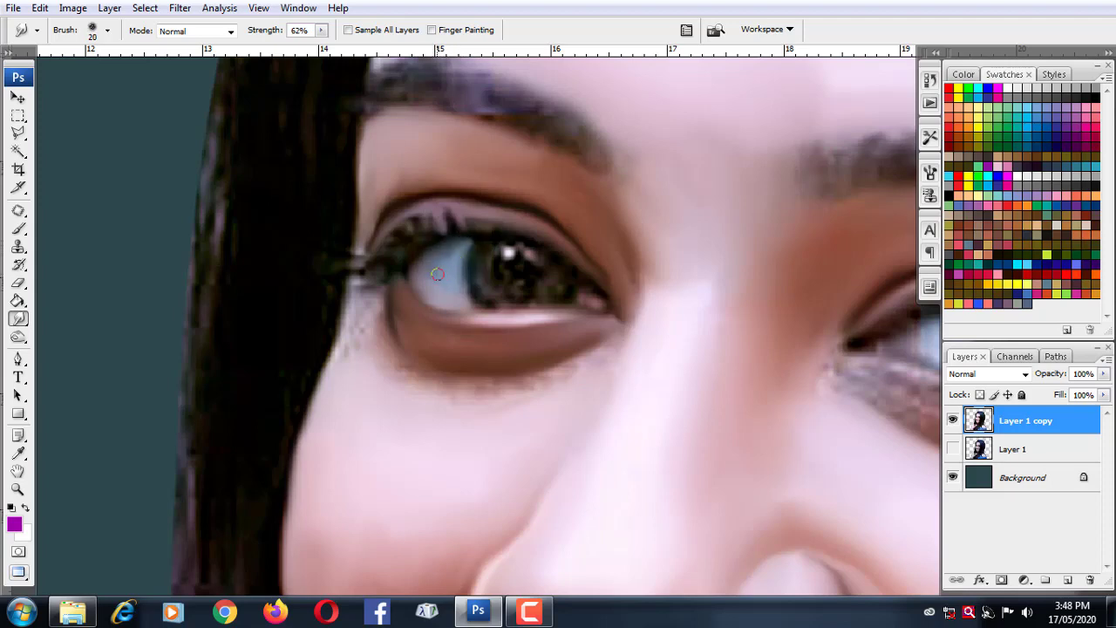
Soften the dark shading at the outer eye corner and under the eye.
{"action": "key", "text": "bracketleft"}
{"action": "mouse_move", "coordinate": [378, 345]}
{"action": "left_mouse_down"}
{"action": "mouse_move", "coordinate": [364, 324]}
{"action": "mouse_move", "coordinate": [361, 256]}
{"action": "mouse_move", "coordinate": [341, 391]}
{"action": "left_mouse_up"}
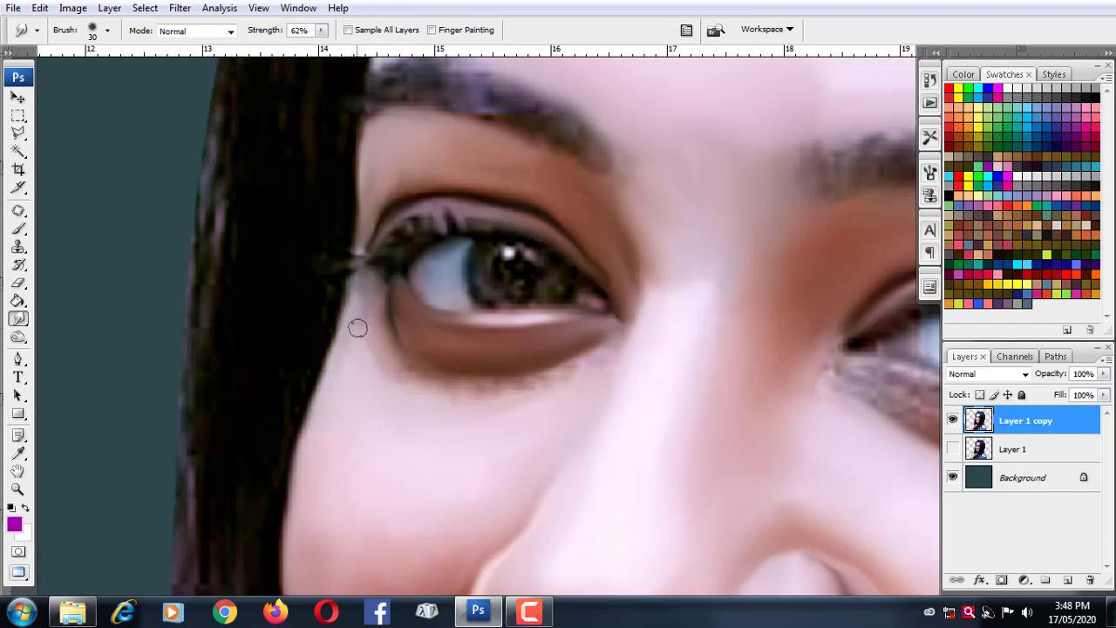
{"action": "key", "text": "bracketright"}
{"action": "mouse_move", "coordinate": [438, 386]}
{"action": "left_mouse_down"}
{"action": "mouse_move", "coordinate": [473, 392]}
{"action": "mouse_move", "coordinate": [600, 349]}
{"action": "mouse_move", "coordinate": [474, 386]}
{"action": "mouse_move", "coordinate": [405, 372]}
{"action": "left_mouse_up"}
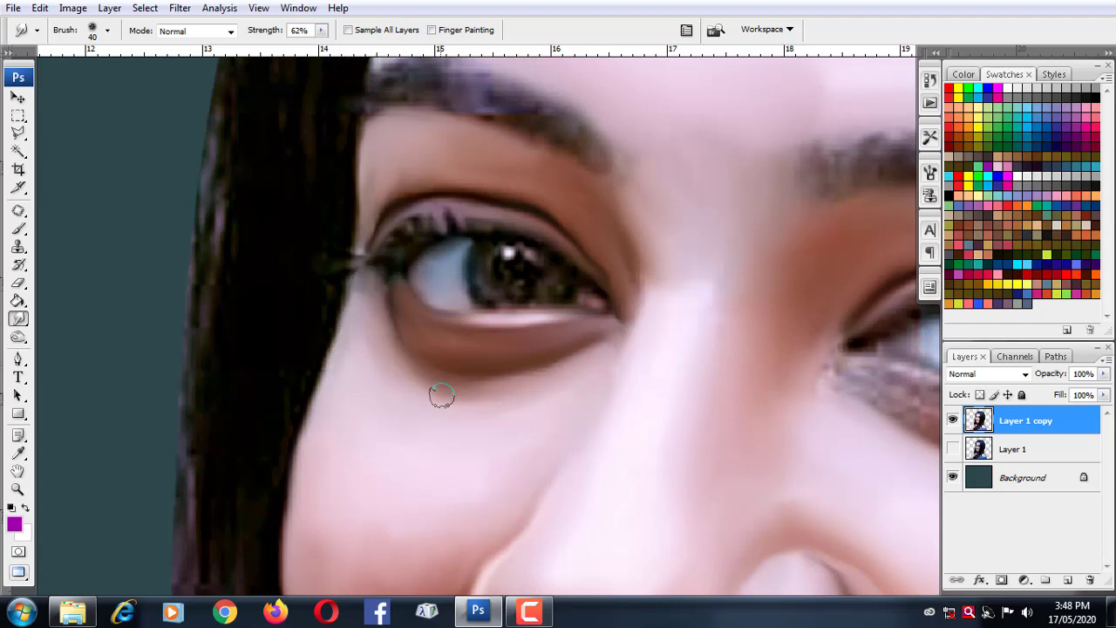
{"action": "key", "text": "bracketleft"}
{"action": "key", "text": "bracketleft"}
{"action": "key", "text": "bracketleft"}
{"action": "scroll", "coordinate": [506, 266], "scroll_direction": "up", "scroll_amount": 1}
Smooth the pupil and lash line, raise strength to 72%, and undo a stray edge smear.
{"action": "mouse_move", "coordinate": [524, 275]}
{"action": "left_mouse_down"}
{"action": "mouse_move", "coordinate": [553, 267]}
{"action": "mouse_move", "coordinate": [506, 282]}
{"action": "mouse_move", "coordinate": [536, 279]}
{"action": "left_mouse_up"}
{"action": "key", "text": "bracketleft"}
{"action": "key", "text": "bracketleft"}
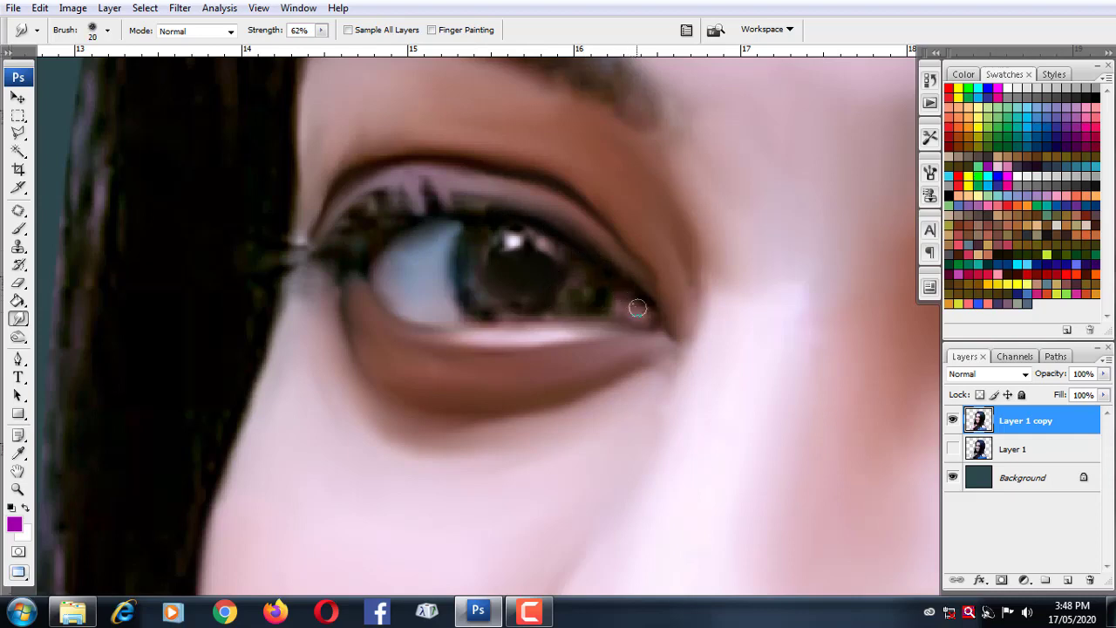
{"action": "left_click_drag", "start_coordinate": [638, 308], "coordinate": [653, 320]}
{"action": "left_click_drag", "start_coordinate": [324, 32], "coordinate": [332, 50]}
{"action": "key", "text": "bracketright"}
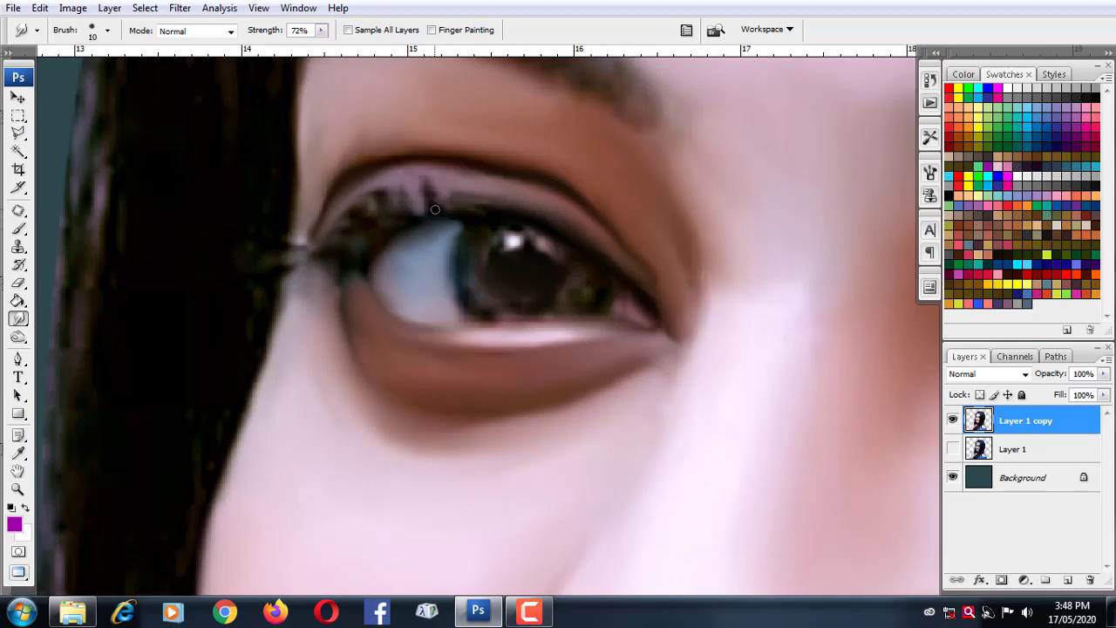
{"action": "left_click_drag", "start_coordinate": [365, 268], "coordinate": [408, 322]}
{"action": "key", "text": "ctrl+z"}
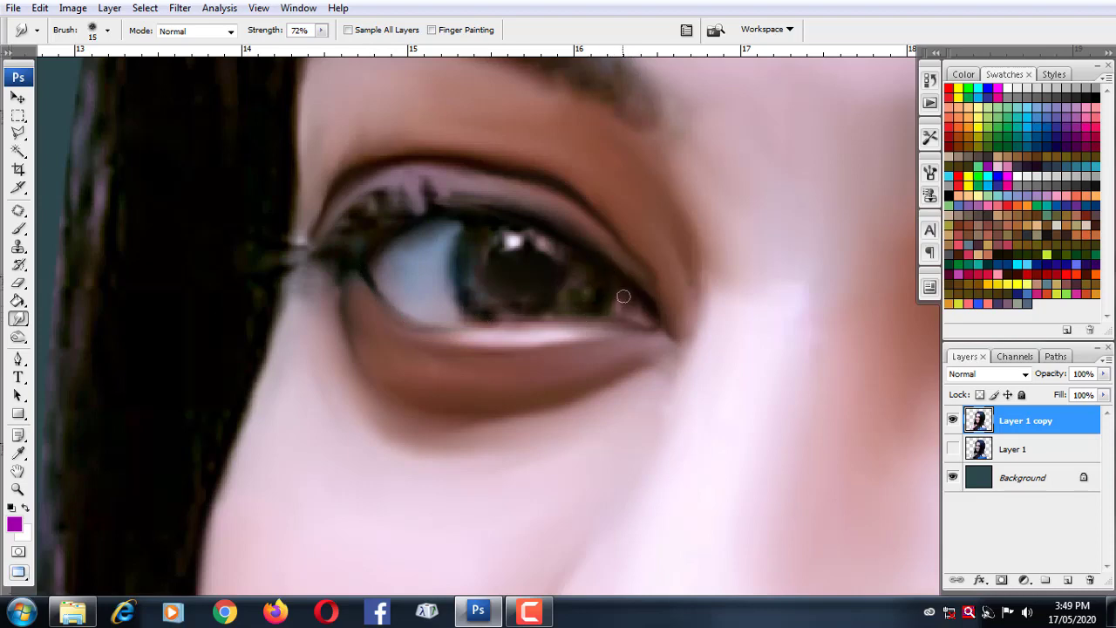
Blend the iris rim and edges into even dark brown and soften the white catchlight.
{"action": "left_click_drag", "start_coordinate": [586, 312], "coordinate": [579, 306]}
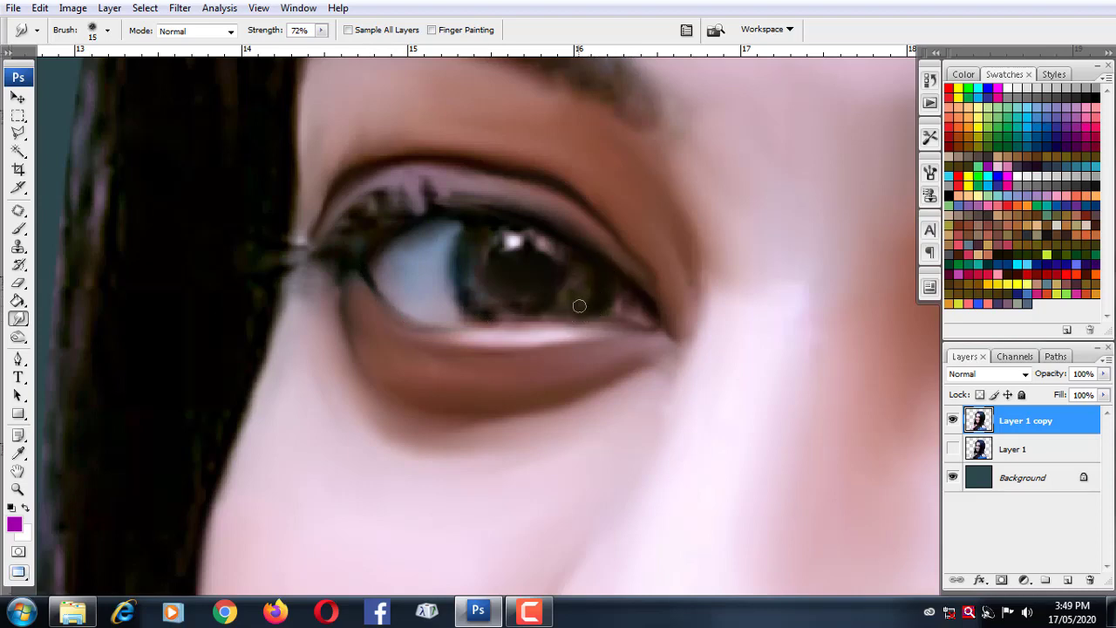
{"action": "key", "text": "bracketleft"}
{"action": "left_click_drag", "start_coordinate": [550, 246], "coordinate": [524, 249]}
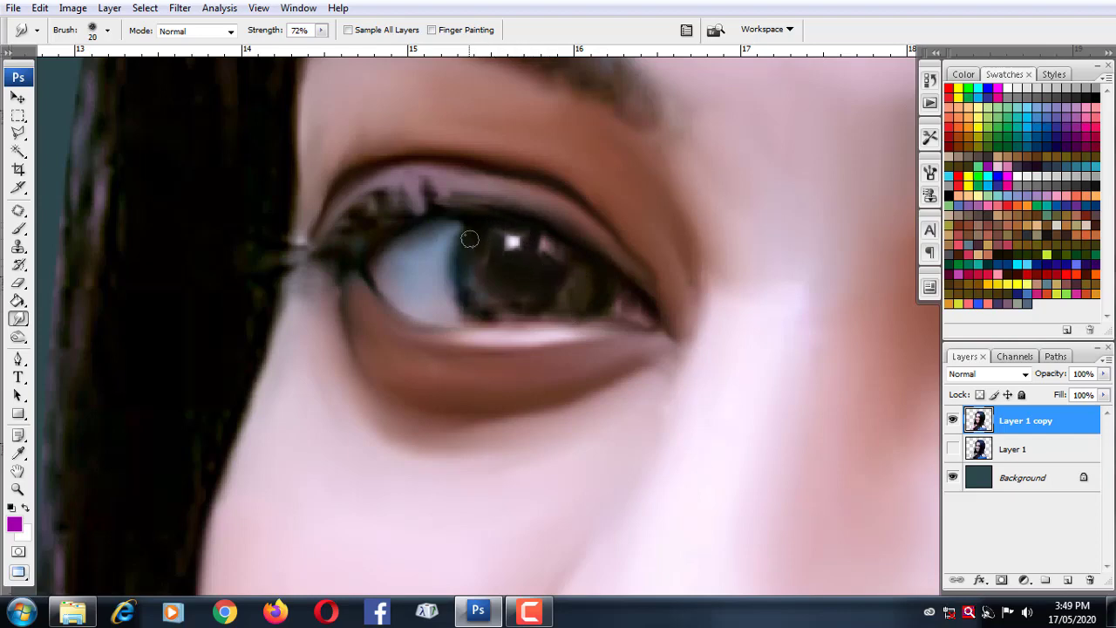
{"action": "left_click_drag", "start_coordinate": [470, 239], "coordinate": [471, 288]}
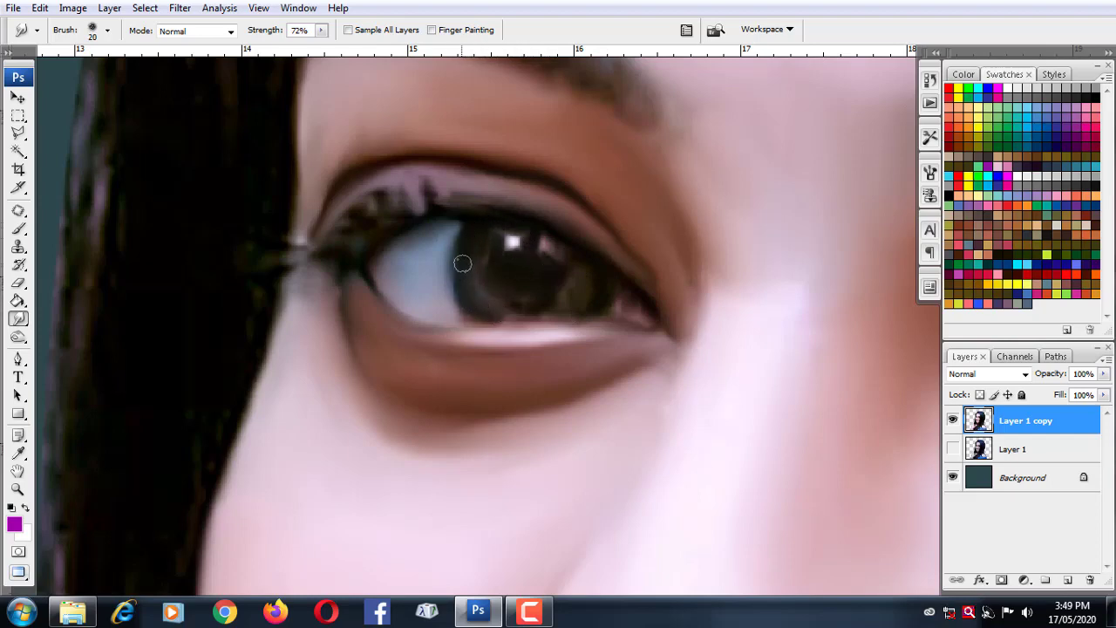
{"action": "left_click_drag", "start_coordinate": [516, 304], "coordinate": [580, 282]}
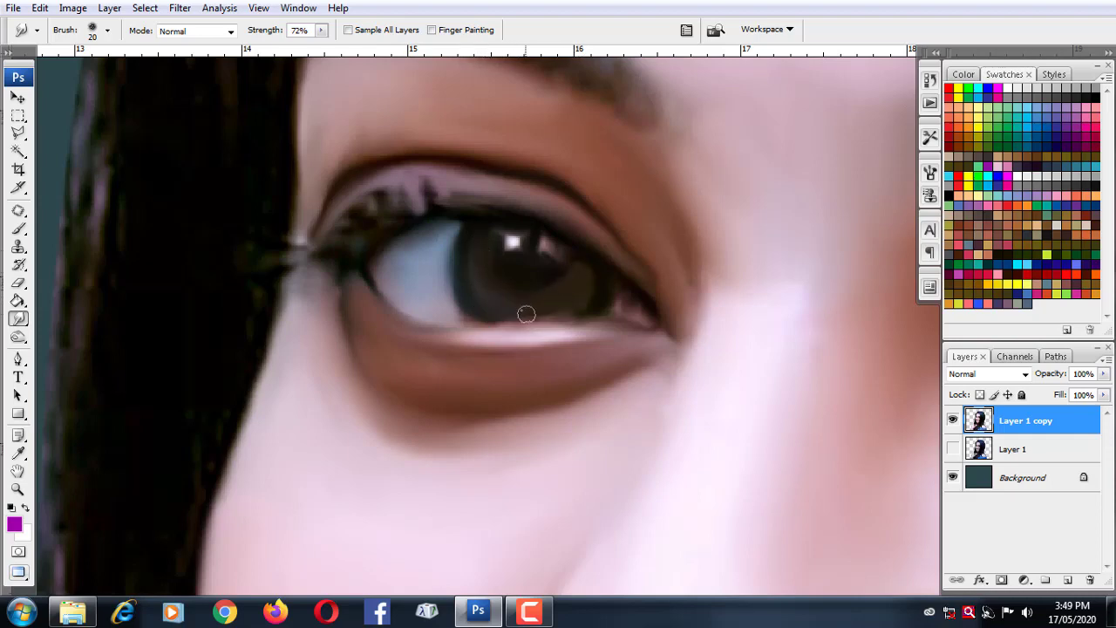
{"action": "left_click_drag", "start_coordinate": [526, 314], "coordinate": [578, 304]}
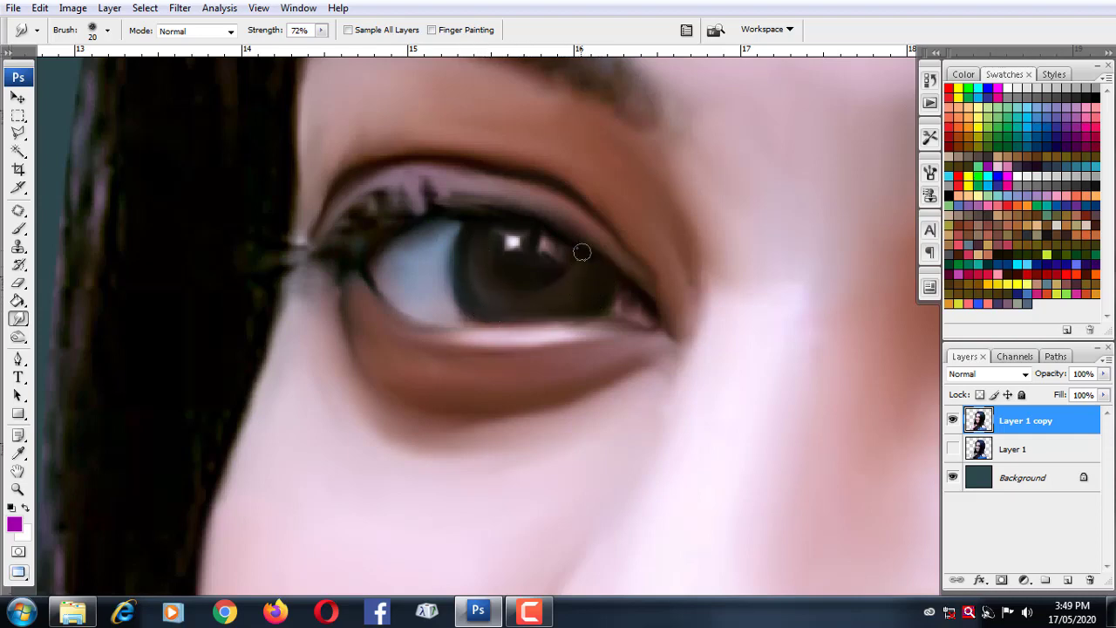
{"action": "left_click_drag", "start_coordinate": [582, 252], "coordinate": [570, 267]}
{"action": "scroll", "coordinate": [545, 245], "scroll_direction": "up", "scroll_amount": 1}
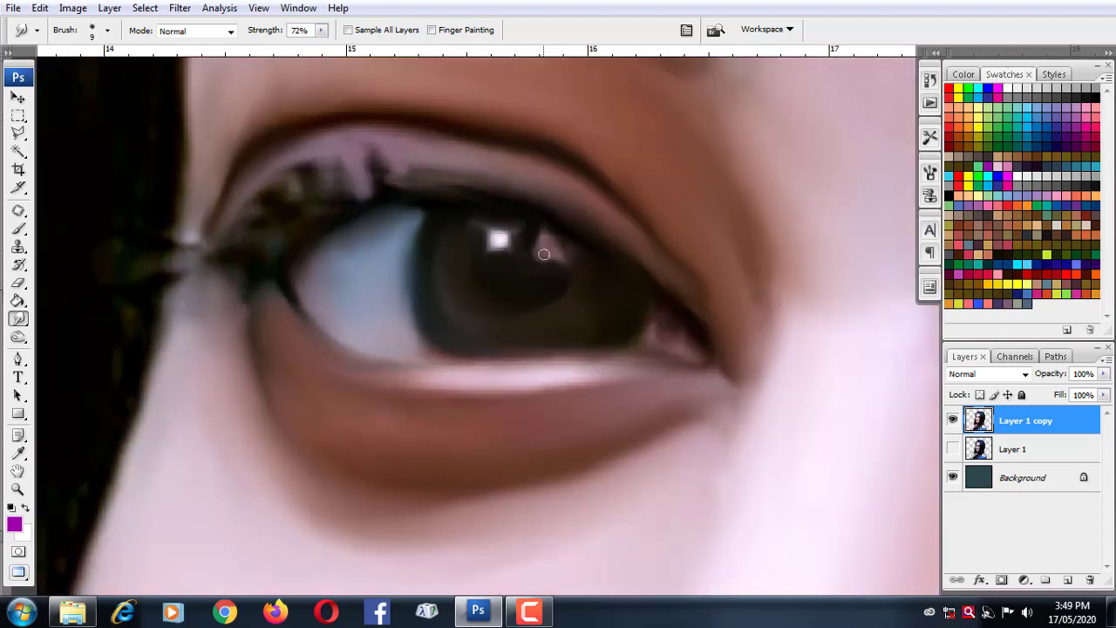
{"action": "left_click_drag", "start_coordinate": [474, 238], "coordinate": [505, 248]}
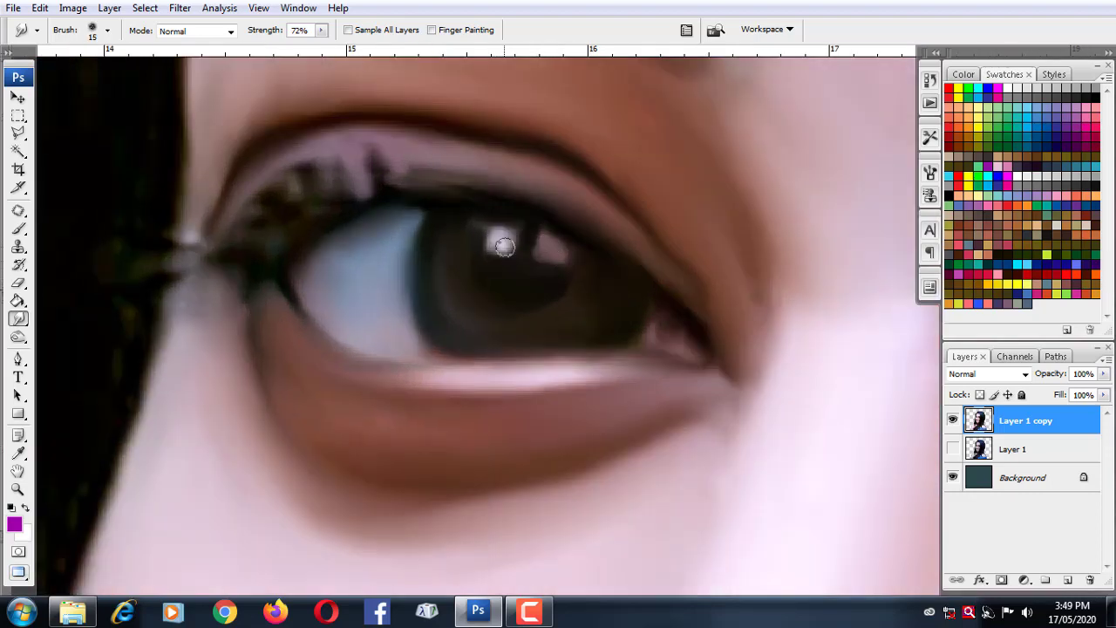
Try smudging individual dark lashes upward from the left eye's upper lash line.
{"action": "scroll", "coordinate": [498, 305], "scroll_direction": "down", "scroll_amount": 2}
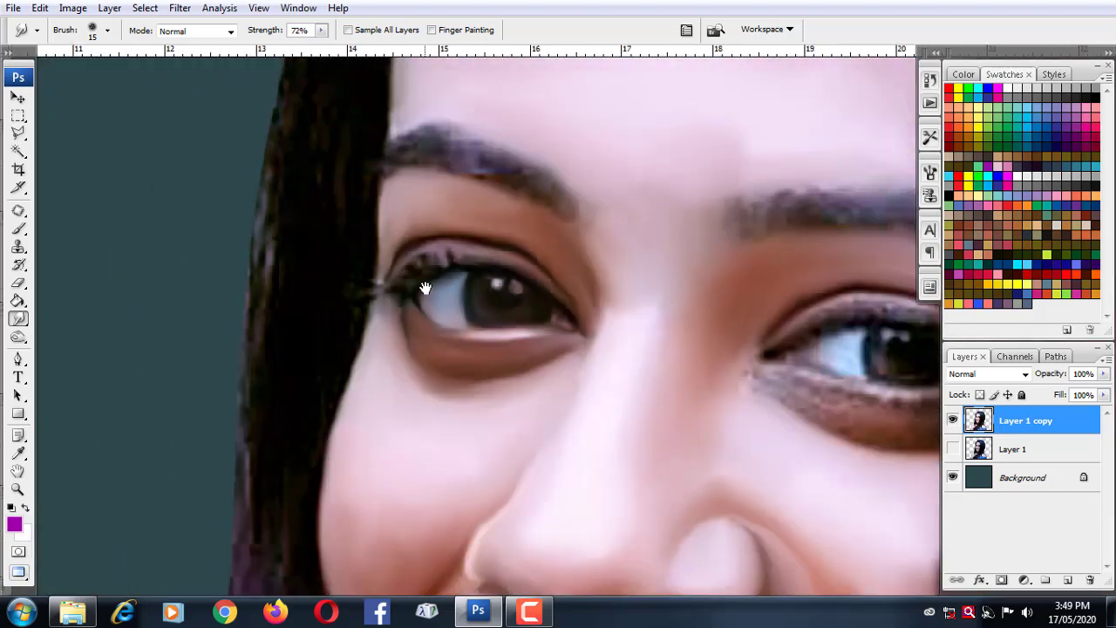
{"action": "scroll", "coordinate": [502, 349], "scroll_direction": "up", "scroll_amount": 1}
{"action": "left_click_drag", "start_coordinate": [560, 304], "coordinate": [557, 259]}
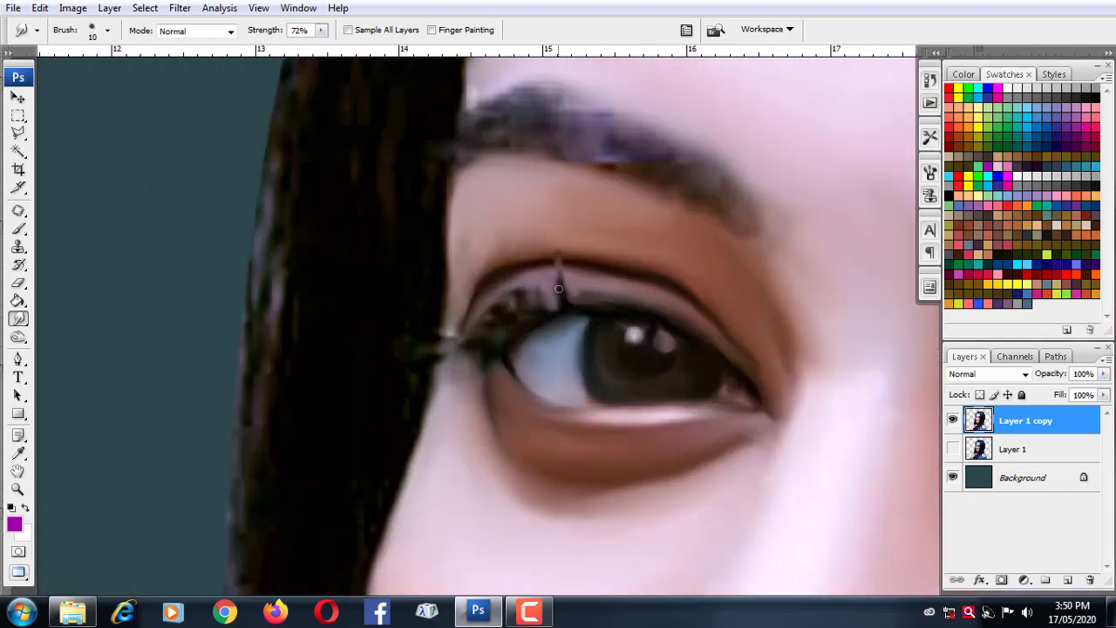
{"action": "left_click", "coordinate": [321, 29]}
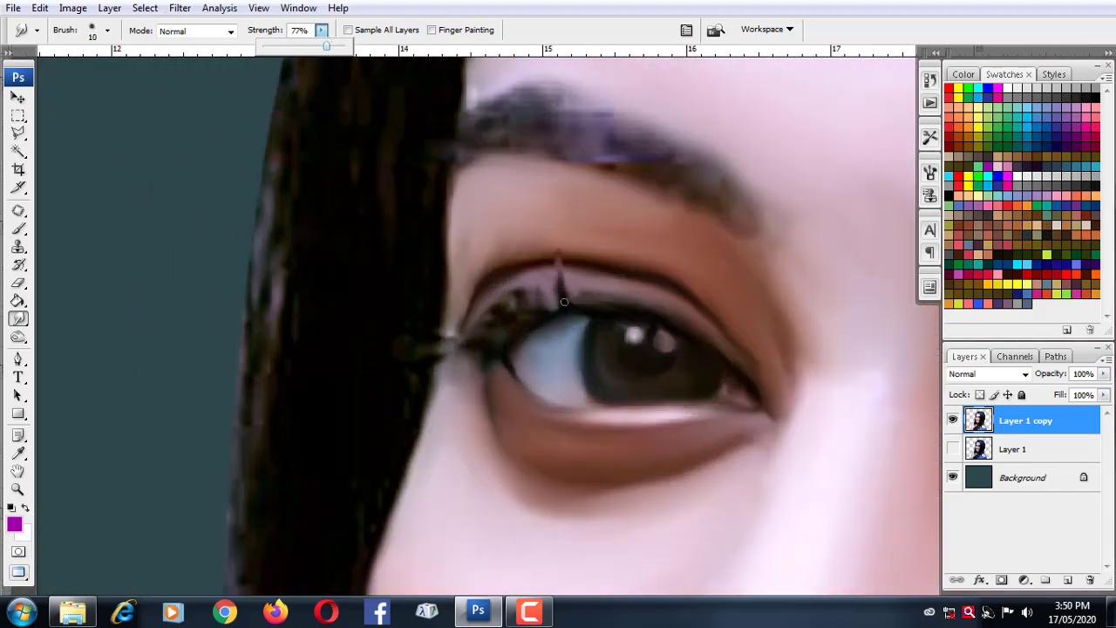
{"action": "key", "text": "ctrl+z"}
{"action": "left_click_drag", "start_coordinate": [616, 307], "coordinate": [610, 271]}
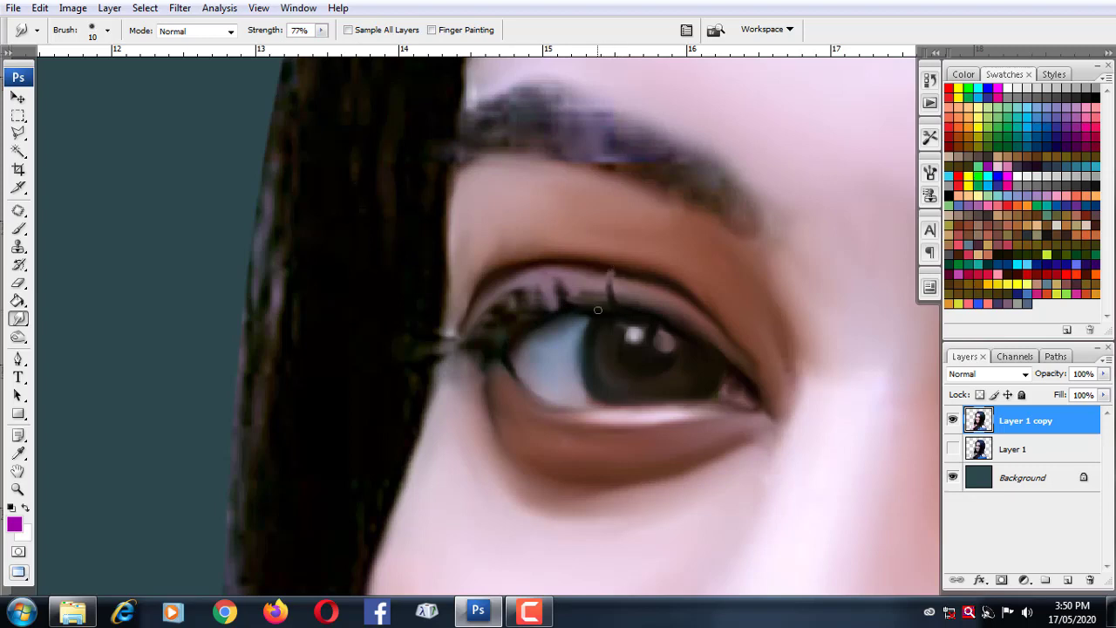
{"action": "left_click_drag", "start_coordinate": [582, 310], "coordinate": [566, 255]}
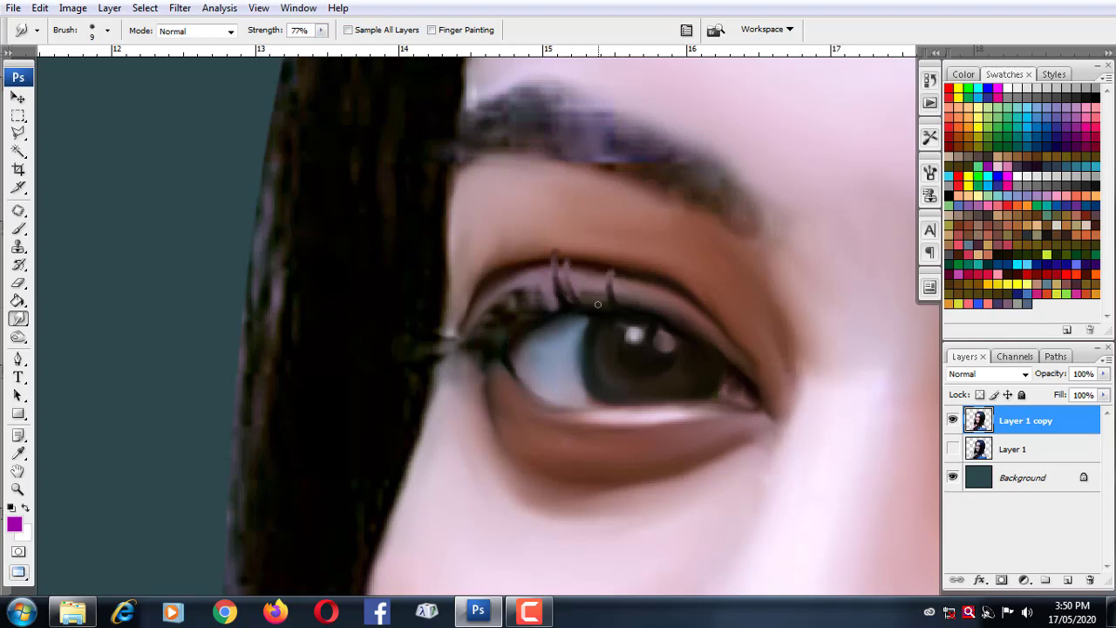
{"action": "left_click_drag", "start_coordinate": [548, 321], "coordinate": [523, 277]}
Step back to remove the lash strokes, then smear the upper lash line into a thick dark sweep.
{"action": "key", "text": "ctrl+alt+z"}
{"action": "key", "text": "ctrl+alt+z"}
{"action": "key", "text": "ctrl+alt+z"}
{"action": "key", "text": "ctrl+alt+z"}
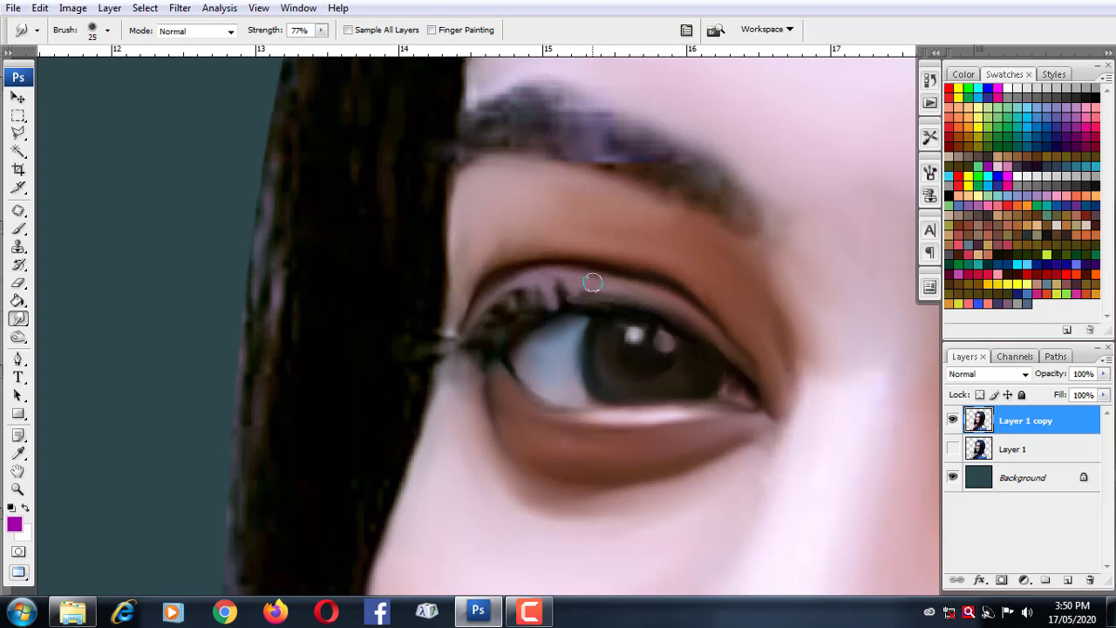
{"action": "key", "text": "ctrl+alt+z"}
{"action": "key", "text": "bracketleft"}
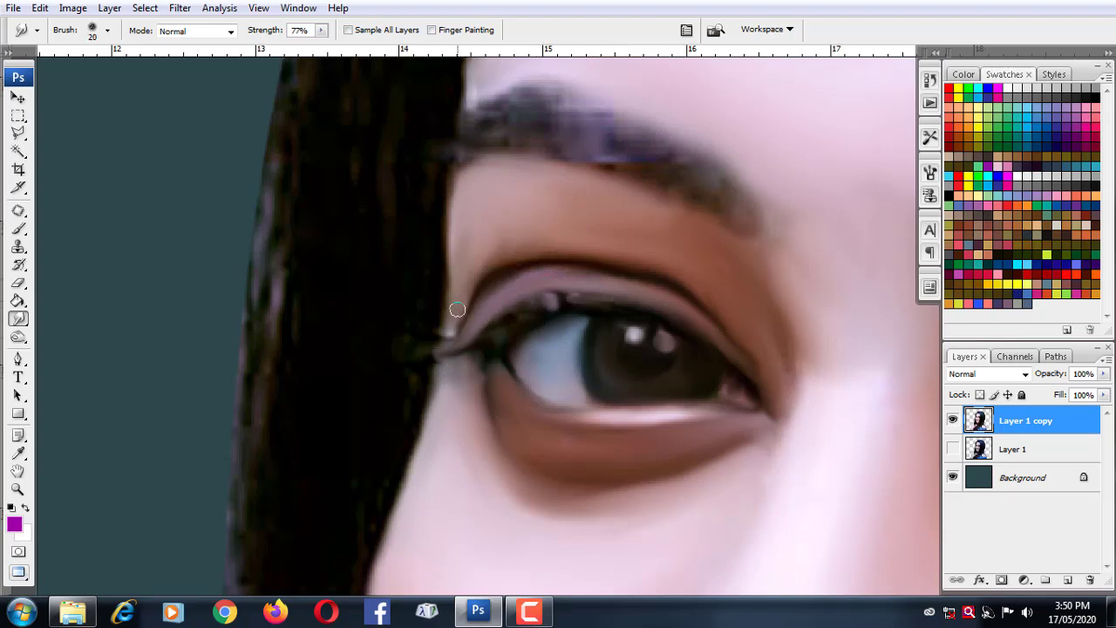
{"action": "mouse_move", "coordinate": [491, 341]}
{"action": "left_mouse_down"}
{"action": "mouse_move", "coordinate": [554, 312]}
{"action": "mouse_move", "coordinate": [535, 303]}
{"action": "mouse_move", "coordinate": [759, 388]}
{"action": "left_mouse_up"}
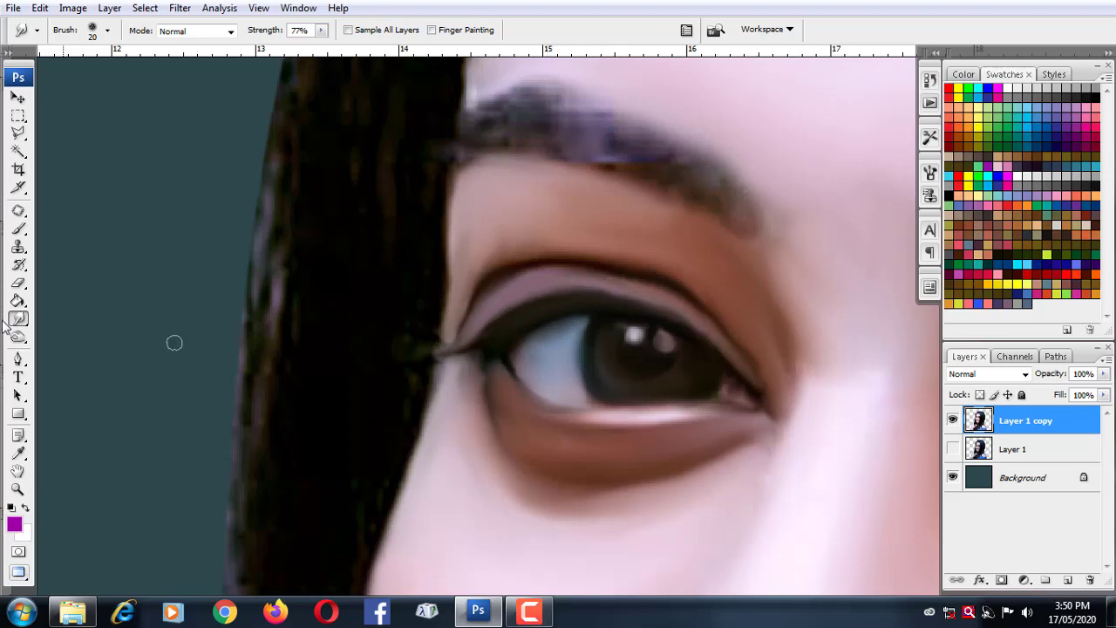
Soften the iris catch-light and smear the inner eye corner along both lids.
{"action": "scroll", "coordinate": [561, 294], "scroll_direction": "right", "scroll_amount": 5}
{"action": "scroll", "coordinate": [497, 202], "scroll_direction": "right", "scroll_amount": 3}
{"action": "mouse_move", "coordinate": [588, 224]}
{"action": "left_mouse_down"}
{"action": "mouse_move", "coordinate": [618, 224]}
{"action": "mouse_move", "coordinate": [653, 248]}
{"action": "mouse_move", "coordinate": [672, 242]}
{"action": "mouse_move", "coordinate": [628, 259]}
{"action": "mouse_move", "coordinate": [672, 239]}
{"action": "mouse_move", "coordinate": [580, 206]}
{"action": "mouse_move", "coordinate": [578, 267]}
{"action": "mouse_move", "coordinate": [668, 276]}
{"action": "mouse_move", "coordinate": [599, 219]}
{"action": "mouse_move", "coordinate": [663, 244]}
{"action": "mouse_move", "coordinate": [618, 230]}
{"action": "left_mouse_up"}
{"action": "key", "text": "bracketleft"}
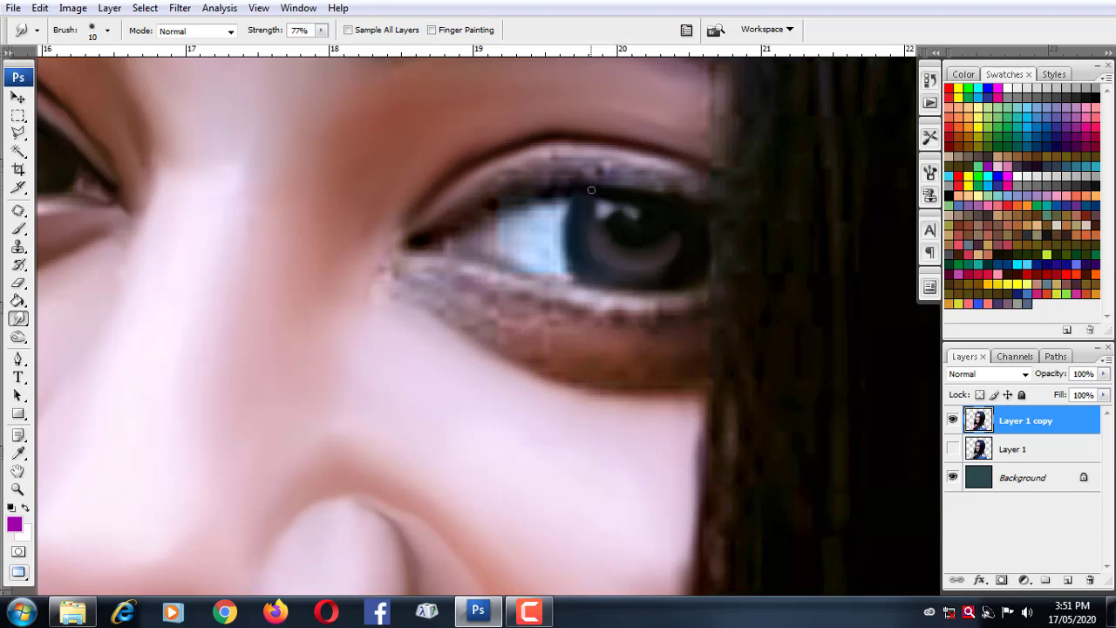
{"action": "key", "text": "bracketright"}
{"action": "left_click_drag", "start_coordinate": [427, 239], "coordinate": [489, 206]}
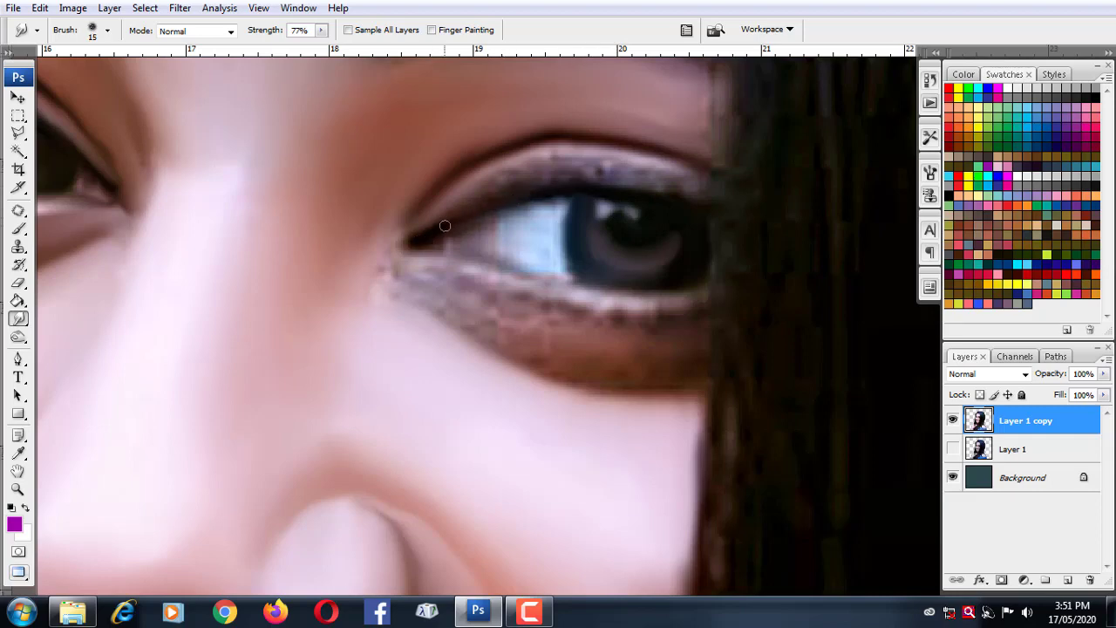
{"action": "left_click_drag", "start_coordinate": [410, 249], "coordinate": [554, 285]}
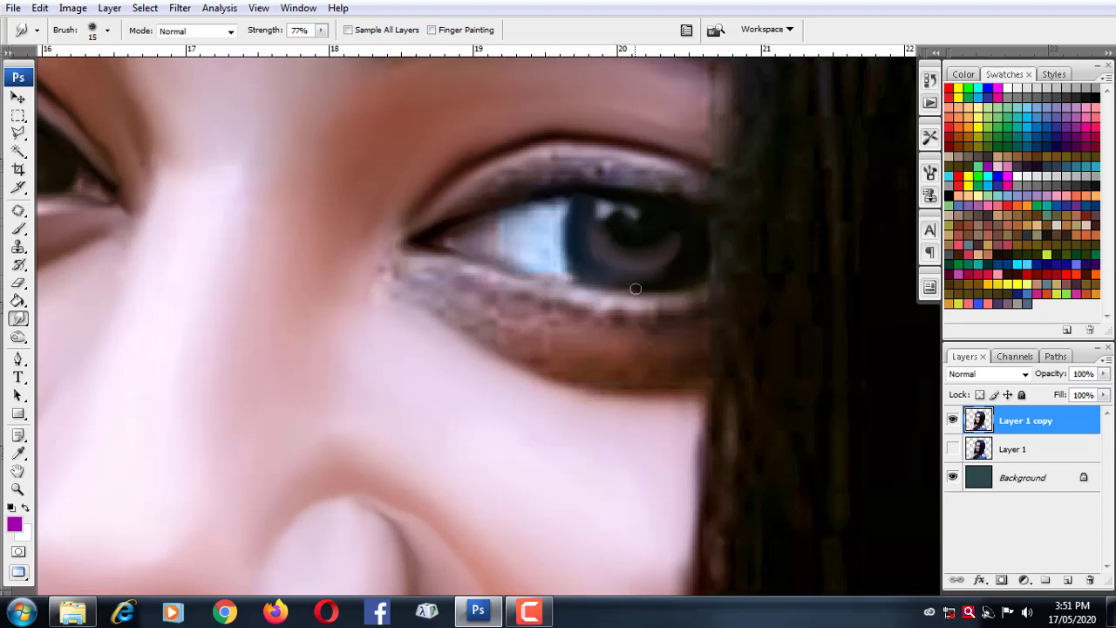
Lighten the eye white below and left of the iris at 63% strength, 25 px.
{"action": "key", "text": "bracketright"}
{"action": "mouse_move", "coordinate": [538, 259]}
{"action": "left_mouse_down"}
{"action": "mouse_move", "coordinate": [550, 258]}
{"action": "mouse_move", "coordinate": [551, 225]}
{"action": "left_mouse_up"}
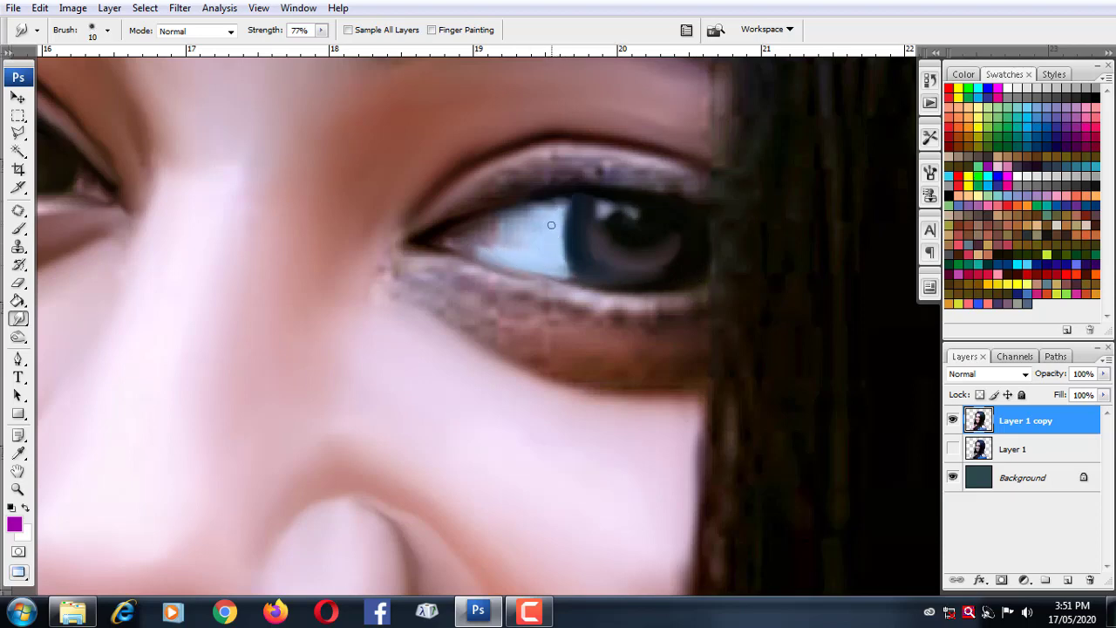
{"action": "left_click", "coordinate": [321, 29]}
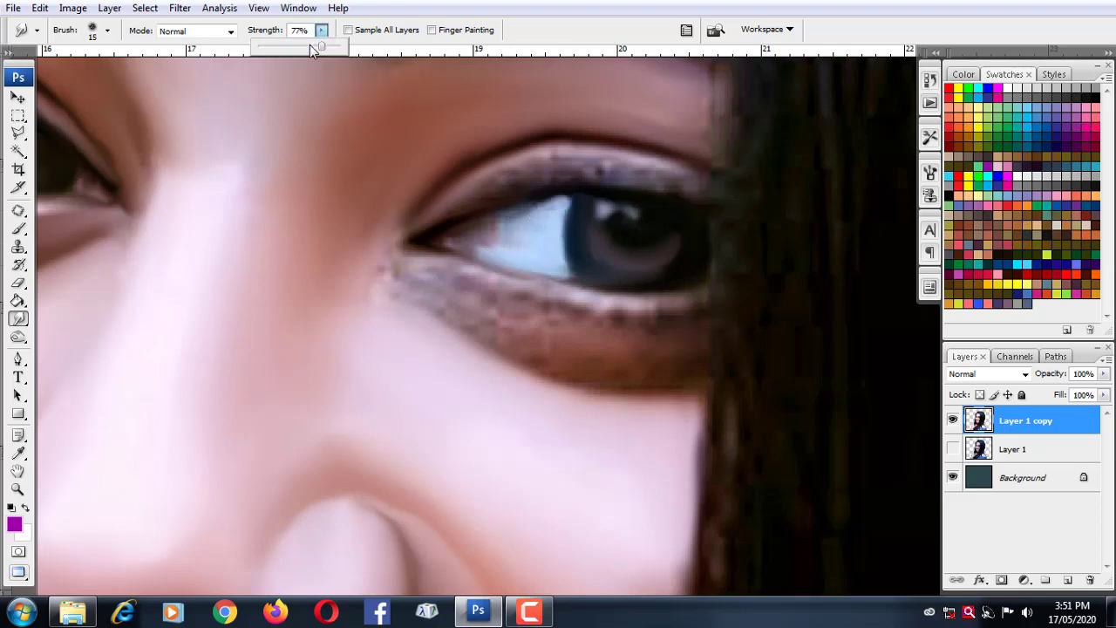
{"action": "left_click", "coordinate": [545, 207]}
{"action": "key", "text": "bracketright"}
{"action": "mouse_move", "coordinate": [541, 232]}
{"action": "left_mouse_down"}
{"action": "mouse_move", "coordinate": [532, 219]}
{"action": "mouse_move", "coordinate": [498, 242]}
{"action": "mouse_move", "coordinate": [522, 243]}
{"action": "left_mouse_up"}
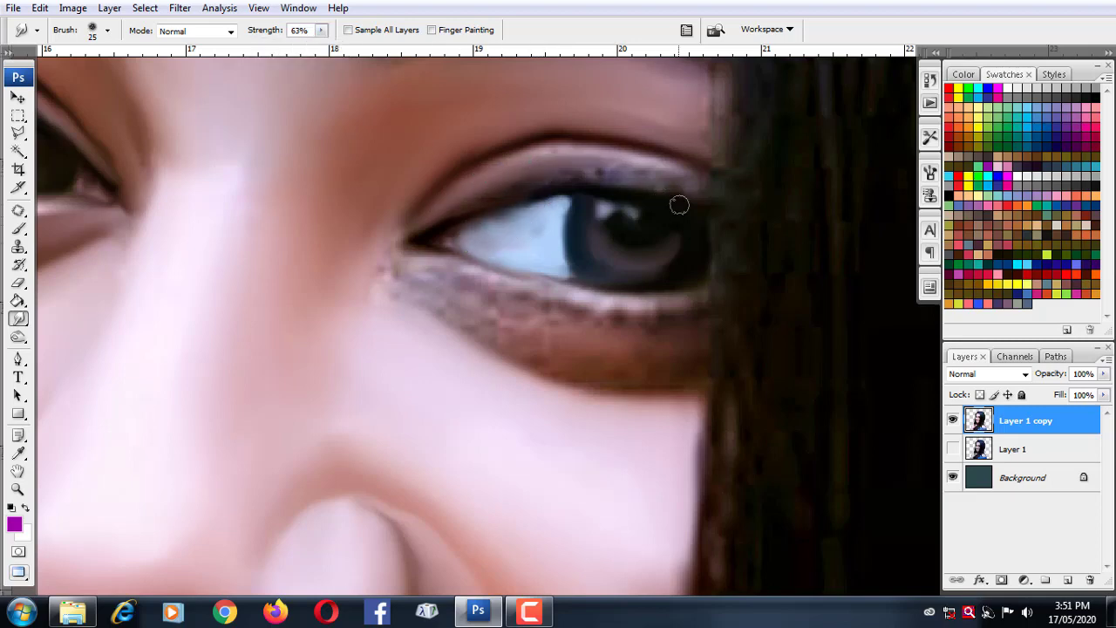
Smooth and darken the upper lid line and crease above the iris at 76% strength.
{"action": "left_click_drag", "start_coordinate": [704, 216], "coordinate": [587, 201]}
{"action": "left_click_drag", "start_coordinate": [274, 31], "coordinate": [334, 47]}
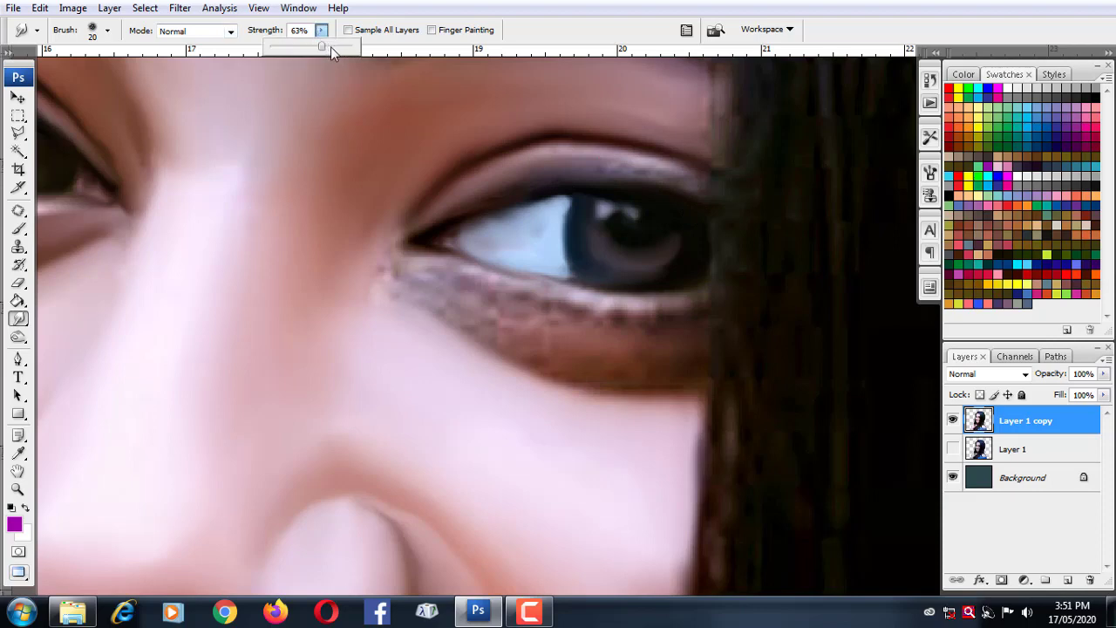
{"action": "key", "text": "bracketleft"}
{"action": "left_click_drag", "start_coordinate": [676, 202], "coordinate": [618, 181]}
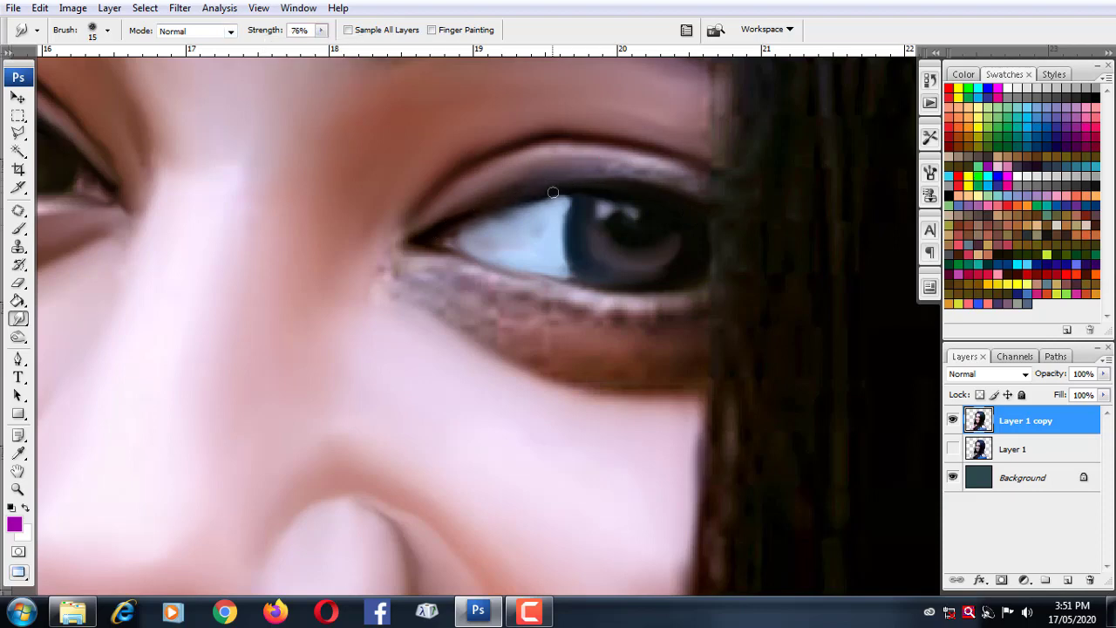
{"action": "key", "text": "bracketright"}
{"action": "mouse_move", "coordinate": [581, 164]}
{"action": "left_mouse_down"}
{"action": "mouse_move", "coordinate": [646, 174]}
{"action": "mouse_move", "coordinate": [529, 168]}
{"action": "left_mouse_up"}
{"action": "scroll", "coordinate": [645, 192], "scroll_direction": "down", "scroll_amount": 2}
With a 30 px smudge brush, soften the upper-lid crease and the textured band under the eye.
{"action": "scroll", "coordinate": [642, 230], "scroll_direction": "down", "scroll_amount": 2}
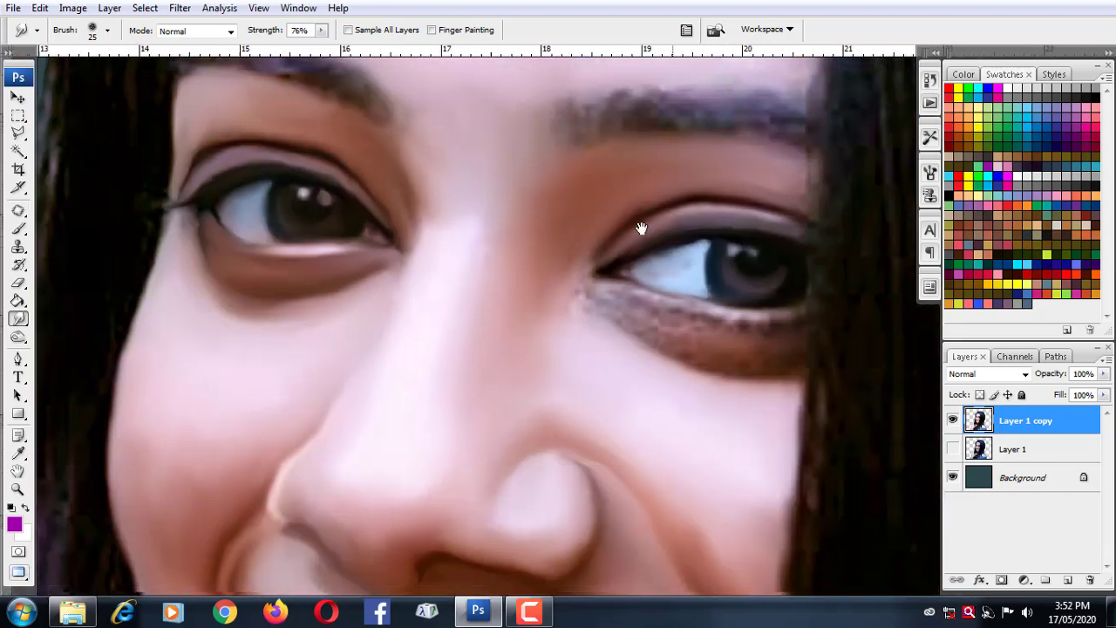
{"action": "scroll", "coordinate": [646, 189], "scroll_direction": "up", "scroll_amount": 4}
{"action": "key", "text": "bracketright"}
{"action": "mouse_move", "coordinate": [480, 202]}
{"action": "left_mouse_down"}
{"action": "mouse_move", "coordinate": [581, 172]}
{"action": "mouse_move", "coordinate": [561, 162]}
{"action": "mouse_move", "coordinate": [621, 183]}
{"action": "mouse_move", "coordinate": [429, 231]}
{"action": "left_mouse_up"}
{"action": "mouse_move", "coordinate": [619, 319]}
{"action": "left_mouse_down"}
{"action": "mouse_move", "coordinate": [483, 312]}
{"action": "mouse_move", "coordinate": [598, 341]}
{"action": "mouse_move", "coordinate": [424, 305]}
{"action": "mouse_move", "coordinate": [456, 319]}
{"action": "mouse_move", "coordinate": [448, 352]}
{"action": "mouse_move", "coordinate": [393, 309]}
{"action": "mouse_move", "coordinate": [486, 357]}
{"action": "mouse_move", "coordinate": [442, 324]}
{"action": "mouse_move", "coordinate": [710, 371]}
{"action": "mouse_move", "coordinate": [673, 387]}
{"action": "mouse_move", "coordinate": [572, 364]}
{"action": "mouse_move", "coordinate": [653, 349]}
{"action": "mouse_move", "coordinate": [673, 366]}
{"action": "left_mouse_up"}
{"action": "key", "text": "bracketright"}
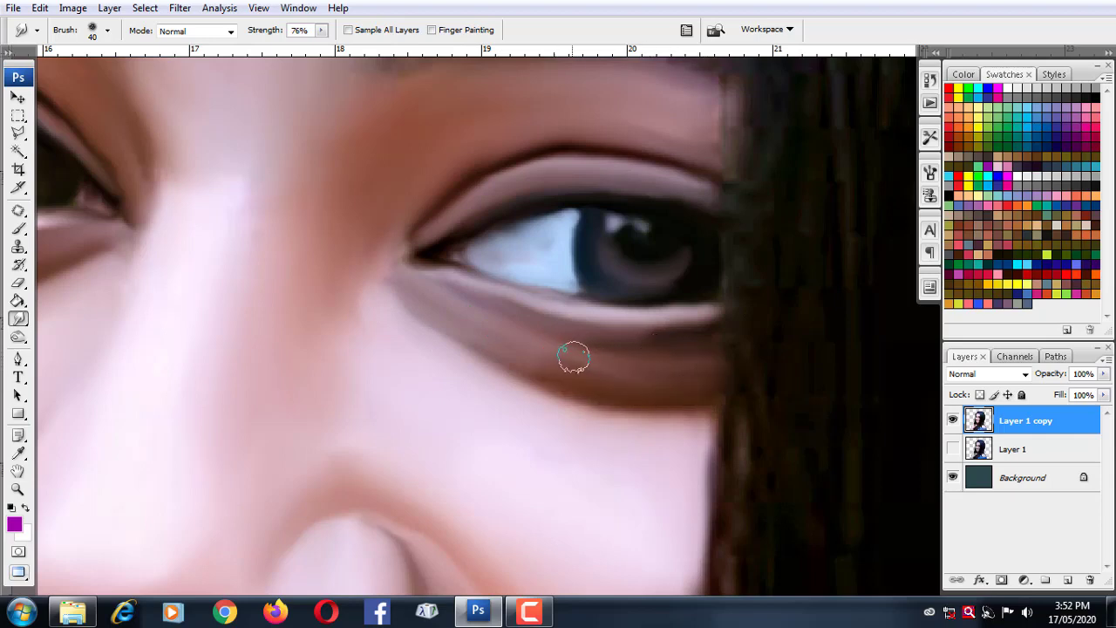
{"action": "key", "text": "ctrl+minus"}
{"action": "key", "text": "ctrl+minus"}
{"action": "key", "text": "ctrl+minus"}
{"action": "key", "text": "ctrl+minus"}
{"action": "key", "text": "ctrl+minus"}
{"action": "key", "text": "ctrl+minus"}
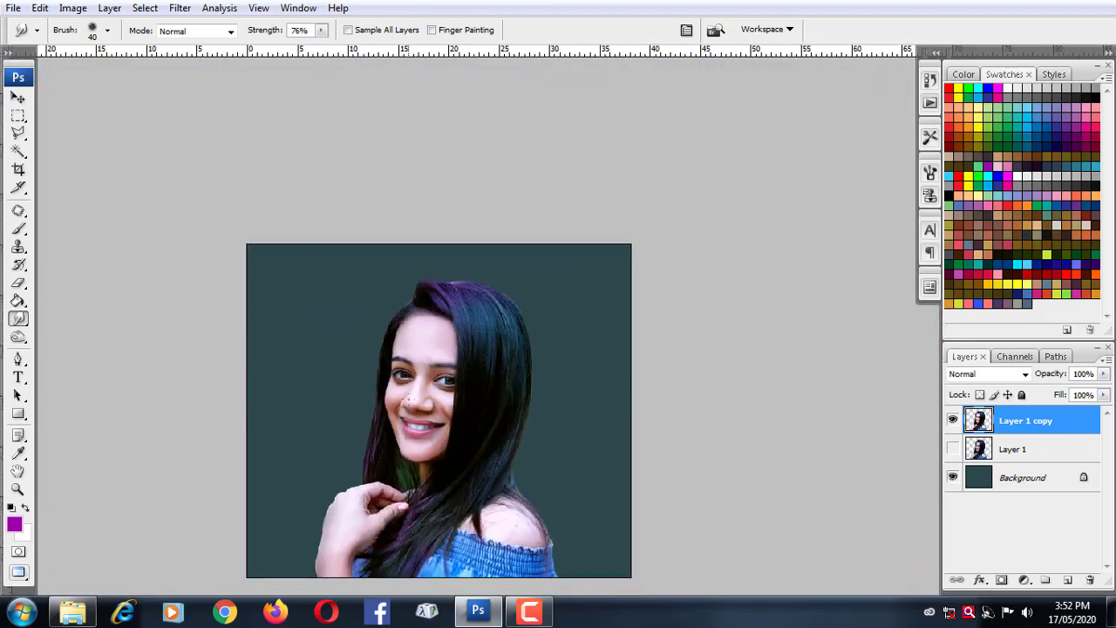
Zoom and pan to centre the face, and choose a large smudge brush preset.
{"action": "key", "text": "ctrl+plus"}
{"action": "key", "text": "ctrl+plus"}
{"action": "key", "text": "ctrl+plus"}
{"action": "key", "text": "ctrl+plus"}
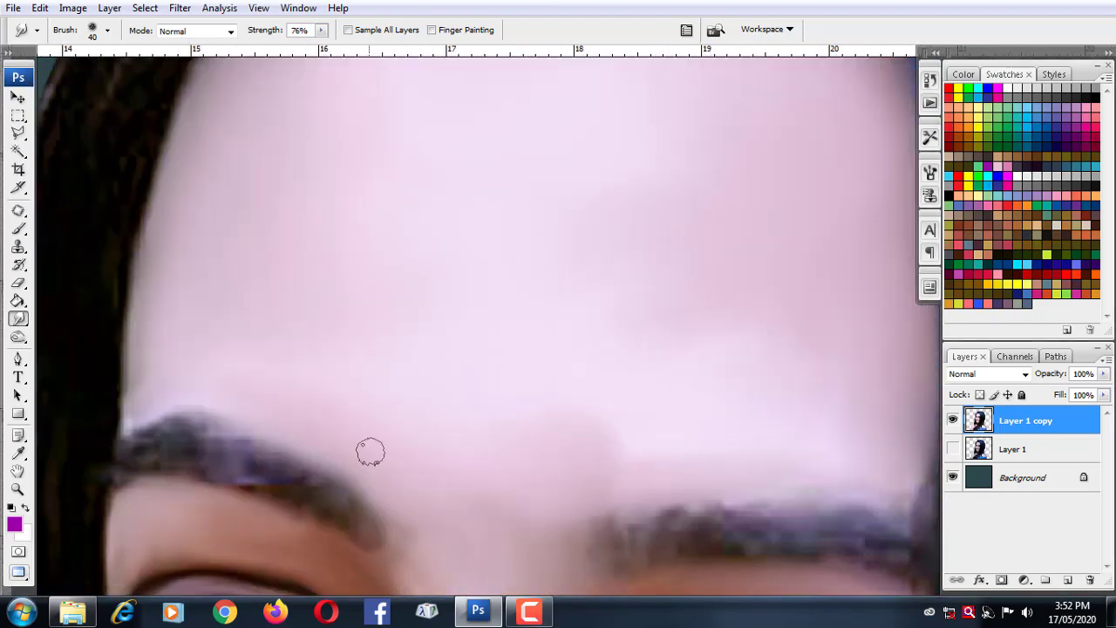
{"action": "key", "text": "ctrl+minus"}
{"action": "key", "text": "ctrl+minus"}
{"action": "key", "text": "ctrl+minus"}
{"action": "key", "text": "ctrl+plus"}
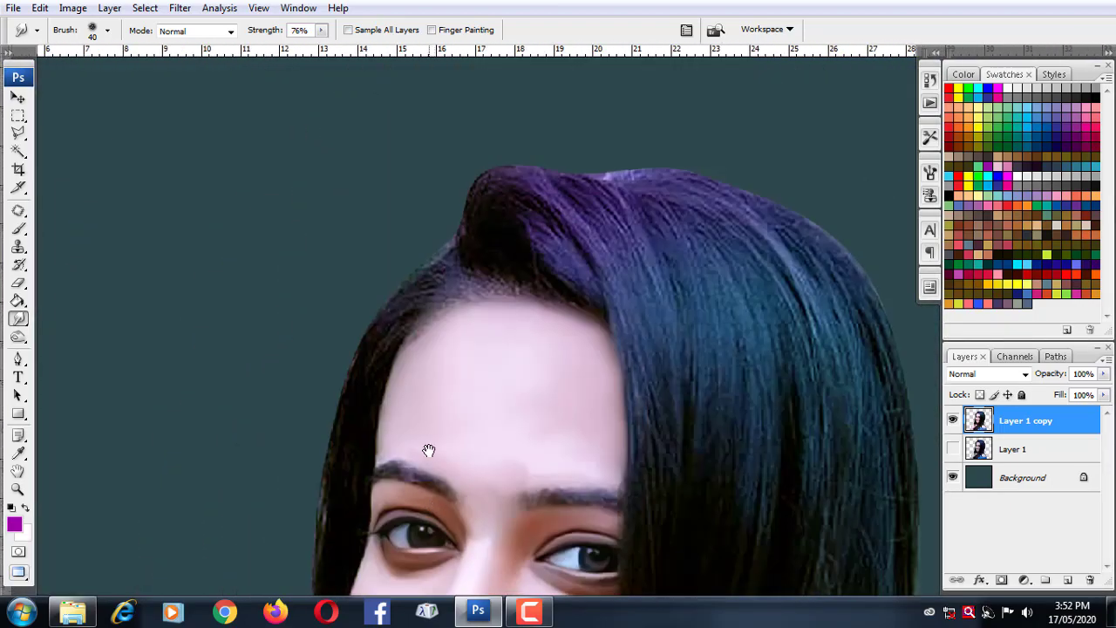
{"action": "mouse_move", "coordinate": [387, 349]}
{"action": "left_mouse_down"}
{"action": "mouse_move", "coordinate": [386, 193]}
{"action": "mouse_move", "coordinate": [451, 71]}
{"action": "left_mouse_up"}
{"action": "left_click", "coordinate": [108, 31]}
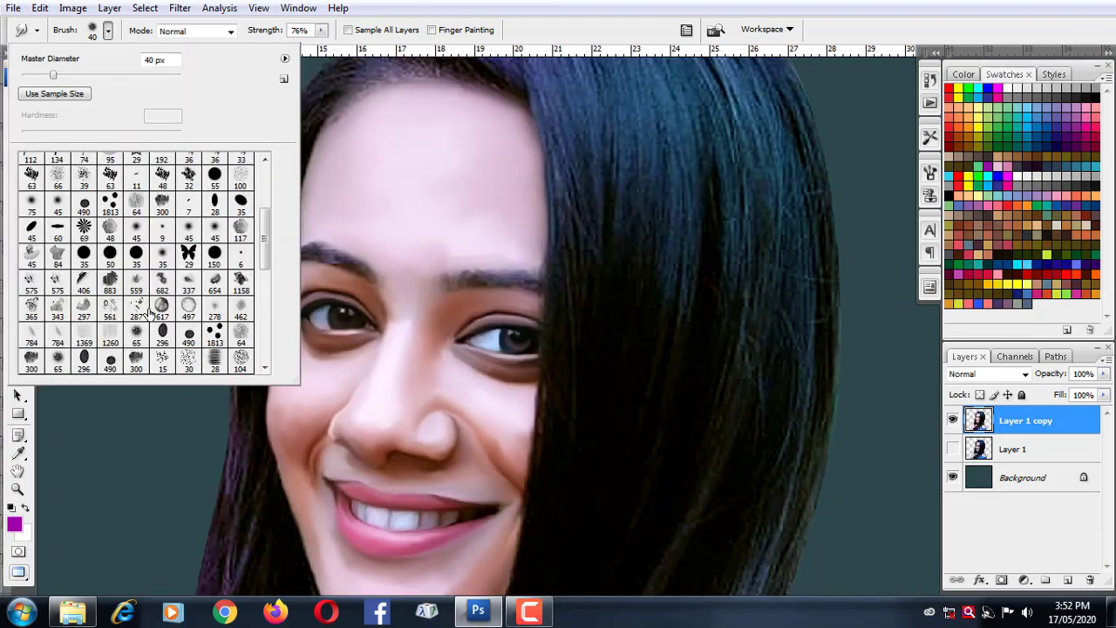
{"action": "double_click", "coordinate": [162, 339]}
{"action": "key", "text": "bracketleft"}
{"action": "key", "text": "bracketleft"}
{"action": "key", "text": "bracketleft"}
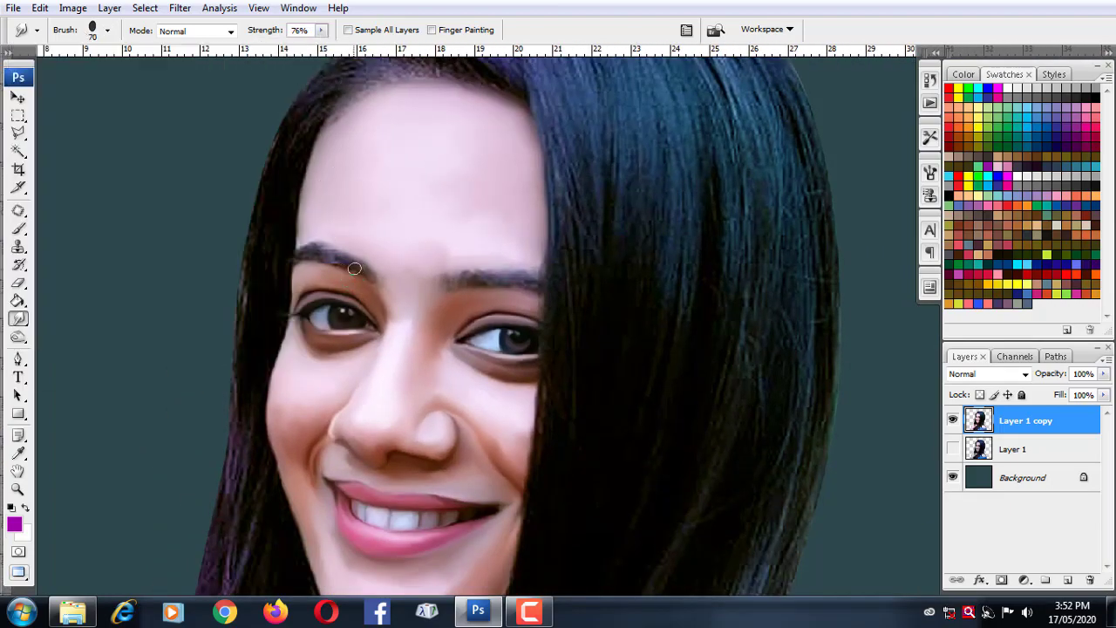
Frame both eyes and eyebrows, and pick a scattered brush tip for the brows.
{"action": "key", "text": "ctrl+plus"}
{"action": "key", "text": "ctrl+plus"}
{"action": "left_click_drag", "start_coordinate": [374, 267], "coordinate": [254, 169]}
{"action": "key", "text": "ctrl+plus"}
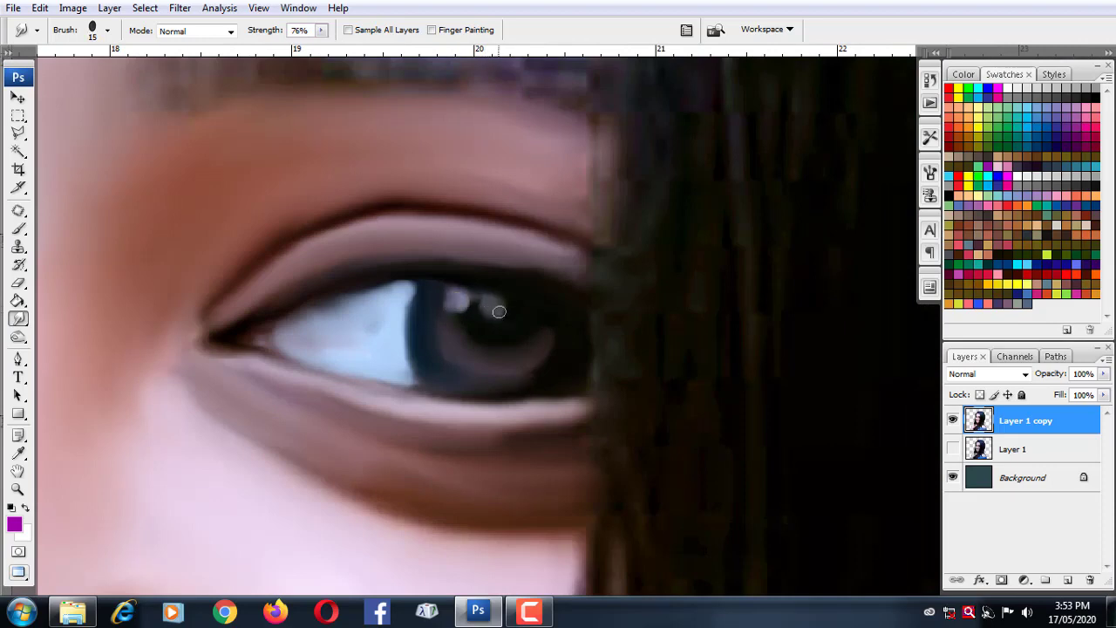
{"action": "scroll", "coordinate": [318, 314], "scroll_direction": "up", "scroll_amount": 5}
{"action": "key", "text": "ctrl+minus"}
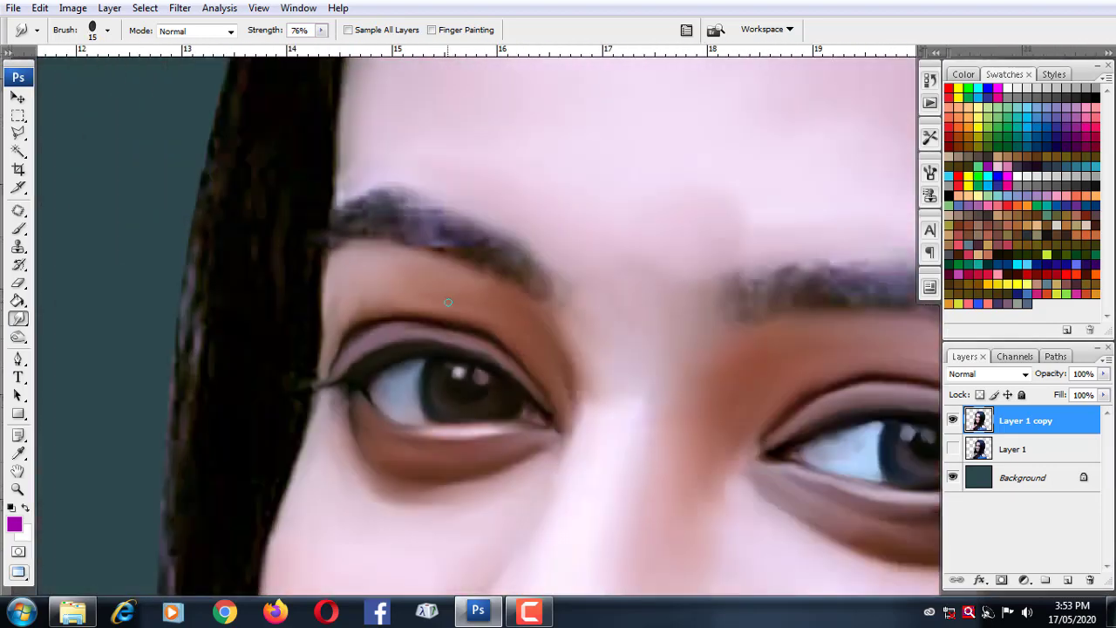
{"action": "left_click", "coordinate": [109, 31]}
{"action": "double_click", "coordinate": [87, 227]}
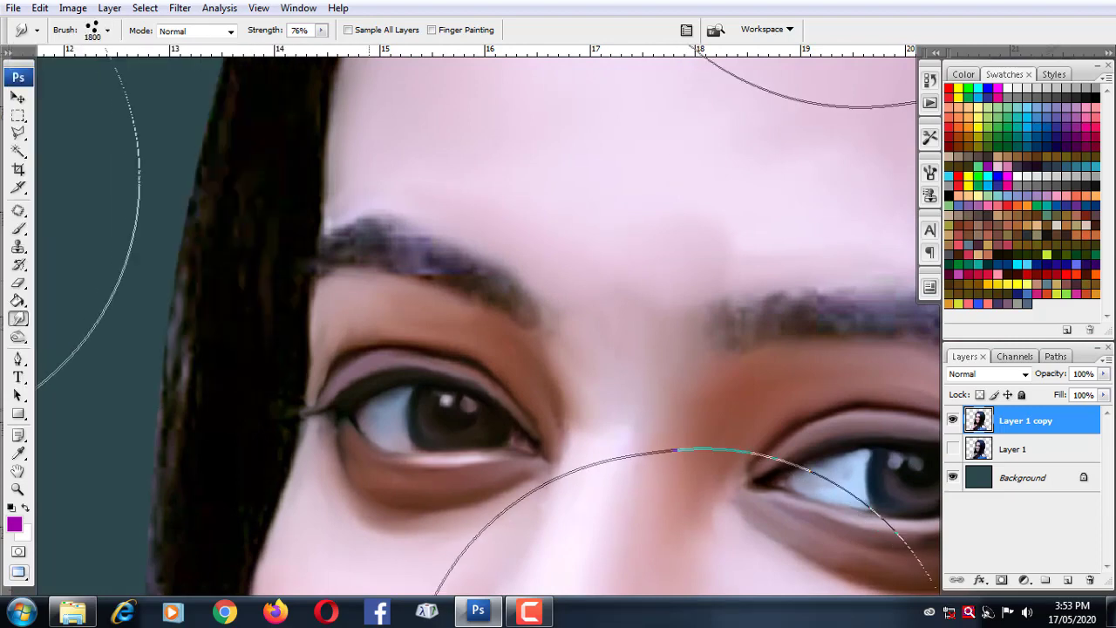
Smudge the left eyebrow toward its tail, then reshape the other eyebrow with smudge strokes.
{"action": "key", "text": "ctrl+plus"}
{"action": "mouse_move", "coordinate": [565, 332]}
{"action": "left_mouse_down"}
{"action": "mouse_move", "coordinate": [411, 257]}
{"action": "mouse_move", "coordinate": [444, 264]}
{"action": "mouse_move", "coordinate": [341, 253]}
{"action": "mouse_move", "coordinate": [439, 239]}
{"action": "mouse_move", "coordinate": [622, 349]}
{"action": "left_mouse_up"}
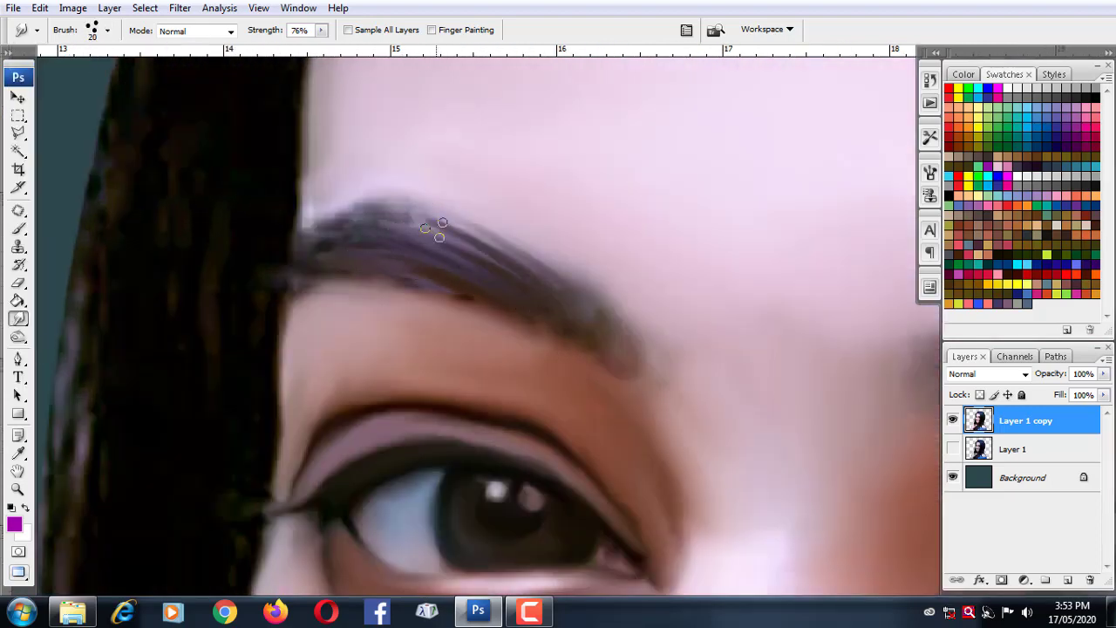
{"action": "left_click_drag", "start_coordinate": [514, 269], "coordinate": [653, 375]}
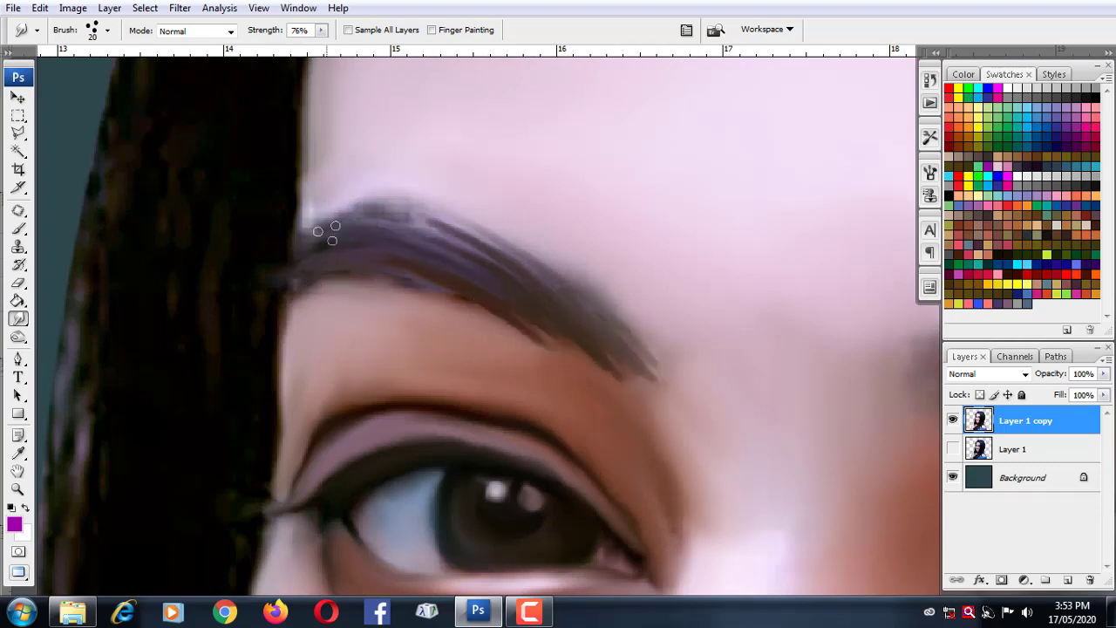
{"action": "scroll", "coordinate": [221, 251], "scroll_direction": "right", "scroll_amount": 5}
{"action": "mouse_move", "coordinate": [309, 309]}
{"action": "left_mouse_down"}
{"action": "mouse_move", "coordinate": [262, 305]}
{"action": "mouse_move", "coordinate": [230, 324]}
{"action": "mouse_move", "coordinate": [270, 289]}
{"action": "left_mouse_up"}
{"action": "scroll", "coordinate": [262, 306], "scroll_direction": "down", "scroll_amount": 1}
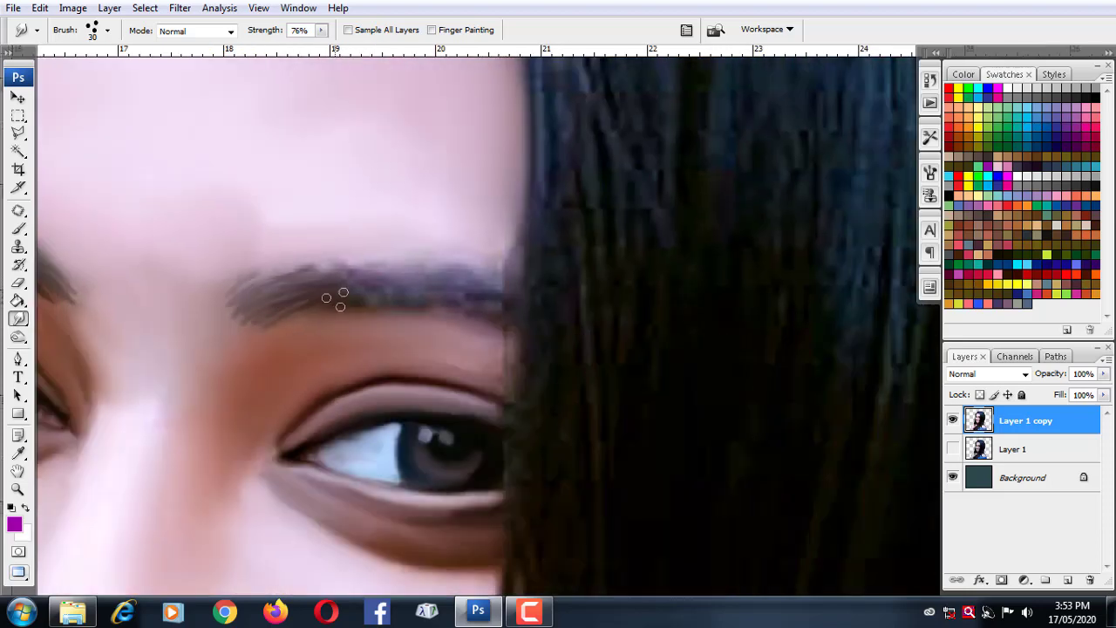
{"action": "mouse_move", "coordinate": [335, 299]}
{"action": "left_mouse_down"}
{"action": "mouse_move", "coordinate": [393, 287]}
{"action": "mouse_move", "coordinate": [314, 289]}
{"action": "left_mouse_up"}
Pick a 125 px brush, size it down to 30 px, and smooth the eyebrow's upper edge.
{"action": "left_click", "coordinate": [107, 29]}
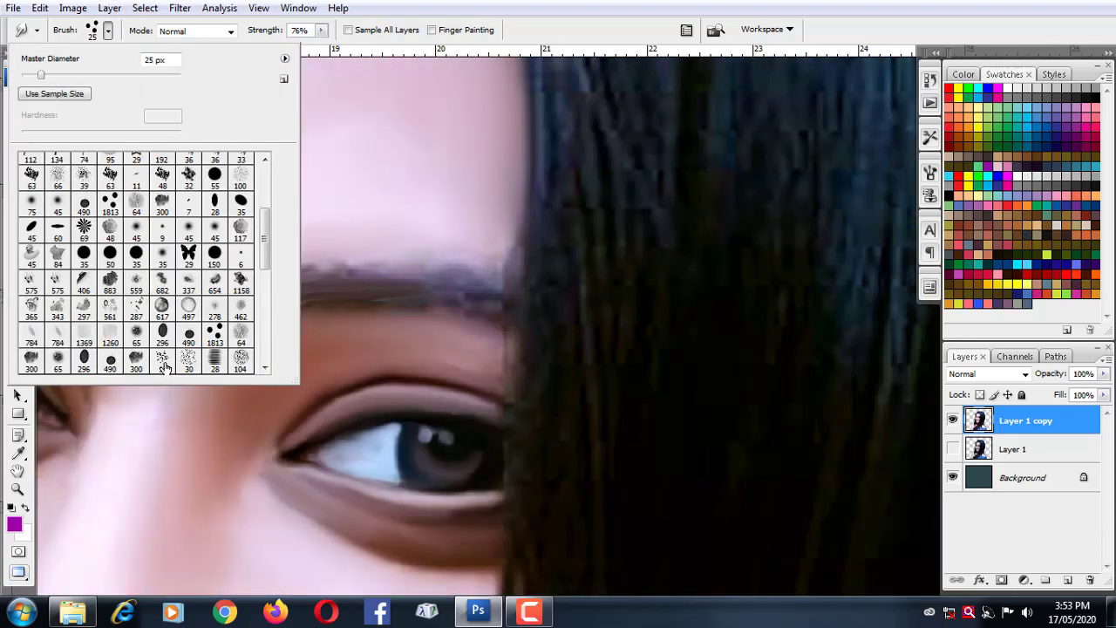
{"action": "left_click", "coordinate": [164, 367]}
{"action": "scroll", "coordinate": [419, 236], "scroll_direction": "down", "scroll_amount": 2}
{"action": "scroll", "coordinate": [460, 256], "scroll_direction": "up", "scroll_amount": 2}
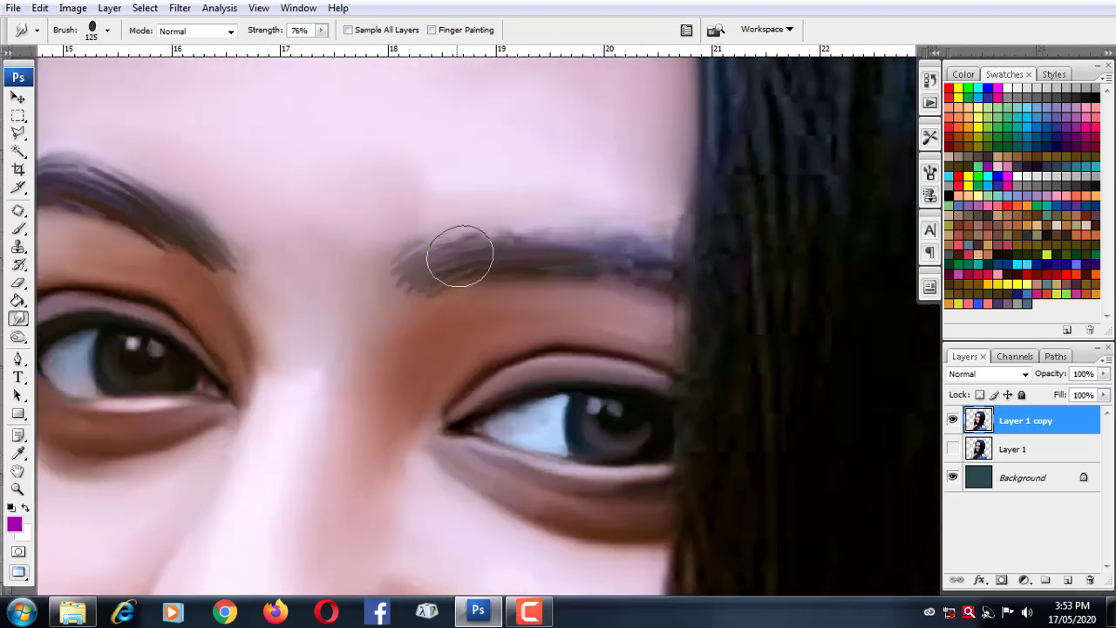
{"action": "key", "text": "bracketleft"}
{"action": "key", "text": "bracketleft"}
{"action": "key", "text": "bracketleft"}
{"action": "scroll", "coordinate": [459, 256], "scroll_direction": "up", "scroll_amount": 2}
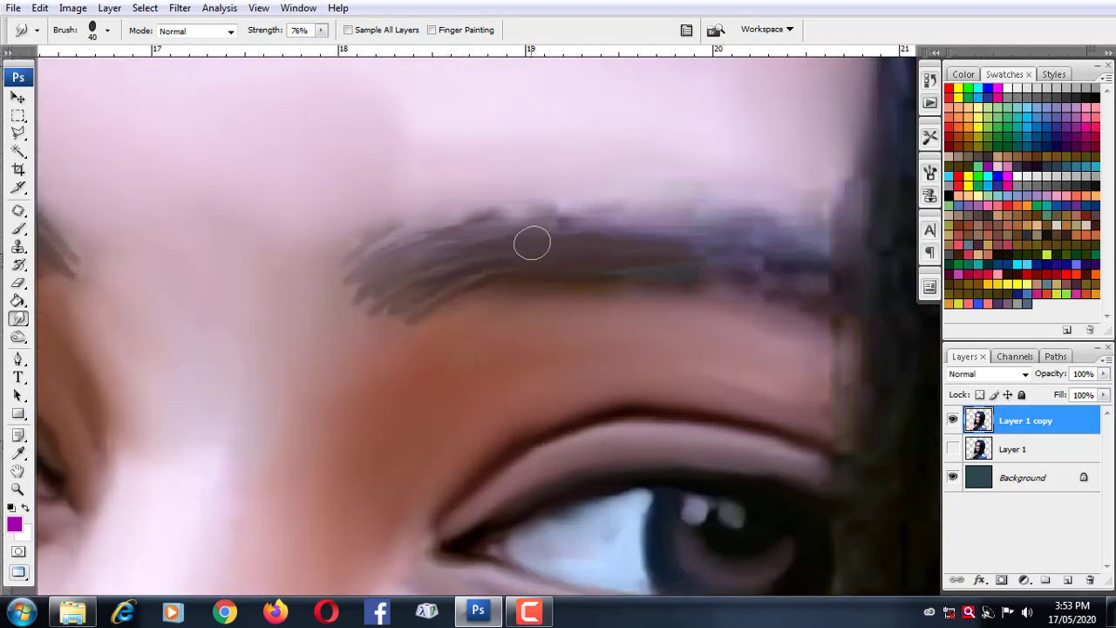
{"action": "key", "text": "bracketleft"}
{"action": "mouse_move", "coordinate": [532, 243]}
{"action": "left_mouse_down"}
{"action": "mouse_move", "coordinate": [603, 224]}
{"action": "mouse_move", "coordinate": [546, 214]}
{"action": "mouse_move", "coordinate": [358, 261]}
{"action": "mouse_move", "coordinate": [374, 242]}
{"action": "mouse_move", "coordinate": [392, 259]}
{"action": "mouse_move", "coordinate": [518, 259]}
{"action": "mouse_move", "coordinate": [533, 274]}
{"action": "mouse_move", "coordinate": [414, 323]}
{"action": "mouse_move", "coordinate": [406, 291]}
{"action": "mouse_move", "coordinate": [362, 305]}
{"action": "mouse_move", "coordinate": [370, 285]}
{"action": "left_mouse_up"}
At 25 px, extend the eyebrow's upper edge, darken its lower edge, and lengthen both ends.
{"action": "key", "text": "bracketleft"}
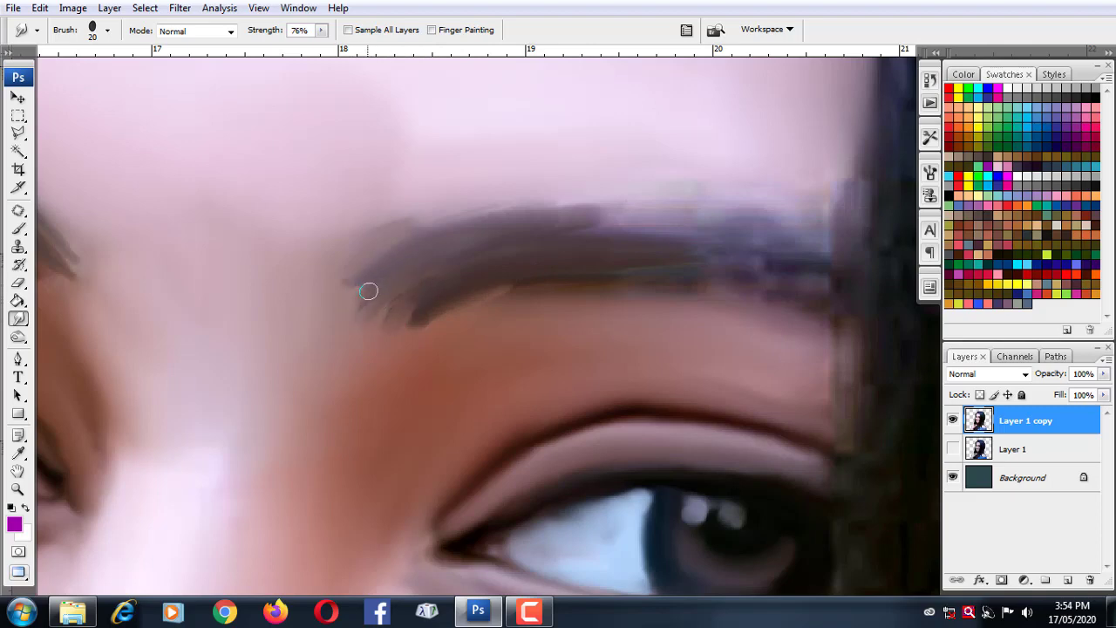
{"action": "left_click_drag", "start_coordinate": [582, 224], "coordinate": [676, 250]}
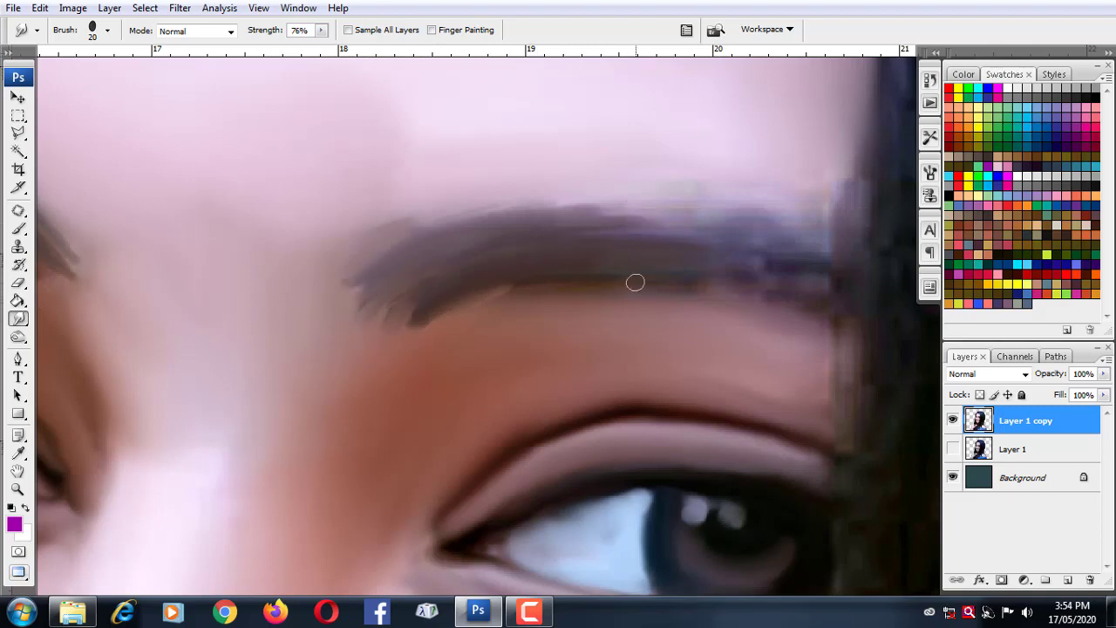
{"action": "mouse_move", "coordinate": [538, 275]}
{"action": "left_mouse_down"}
{"action": "mouse_move", "coordinate": [725, 278]}
{"action": "mouse_move", "coordinate": [618, 219]}
{"action": "mouse_move", "coordinate": [491, 219]}
{"action": "mouse_move", "coordinate": [471, 241]}
{"action": "left_mouse_up"}
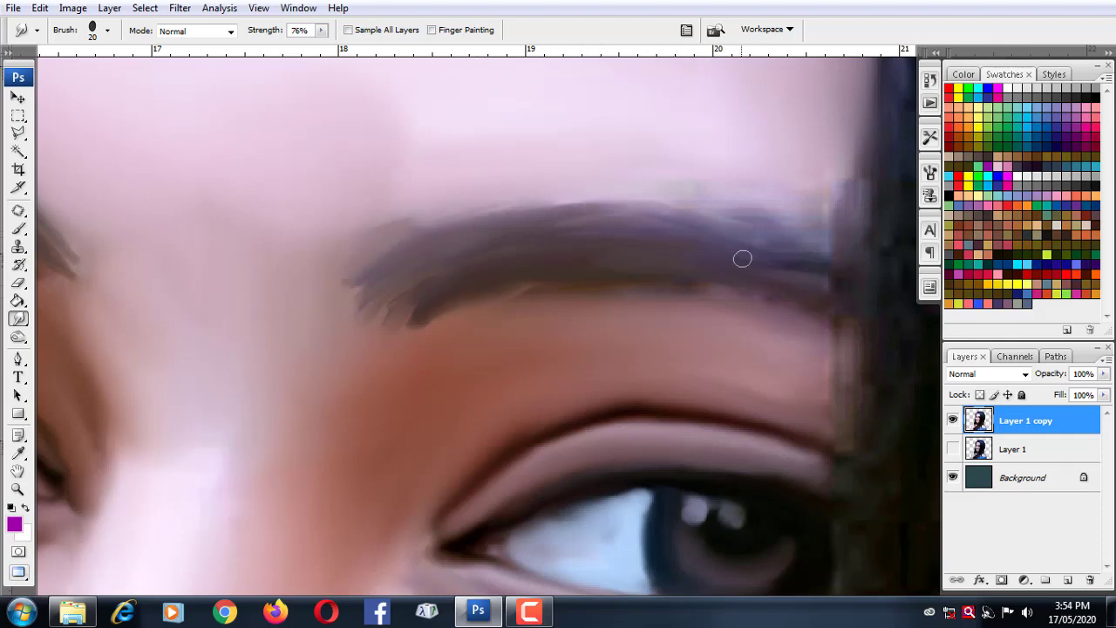
{"action": "mouse_move", "coordinate": [742, 256]}
{"action": "left_mouse_down"}
{"action": "mouse_move", "coordinate": [788, 242]}
{"action": "mouse_move", "coordinate": [727, 204]}
{"action": "mouse_move", "coordinate": [780, 244]}
{"action": "mouse_move", "coordinate": [560, 209]}
{"action": "left_mouse_up"}
{"action": "mouse_move", "coordinate": [451, 226]}
{"action": "left_mouse_down"}
{"action": "mouse_move", "coordinate": [393, 254]}
{"action": "mouse_move", "coordinate": [401, 249]}
{"action": "left_mouse_up"}
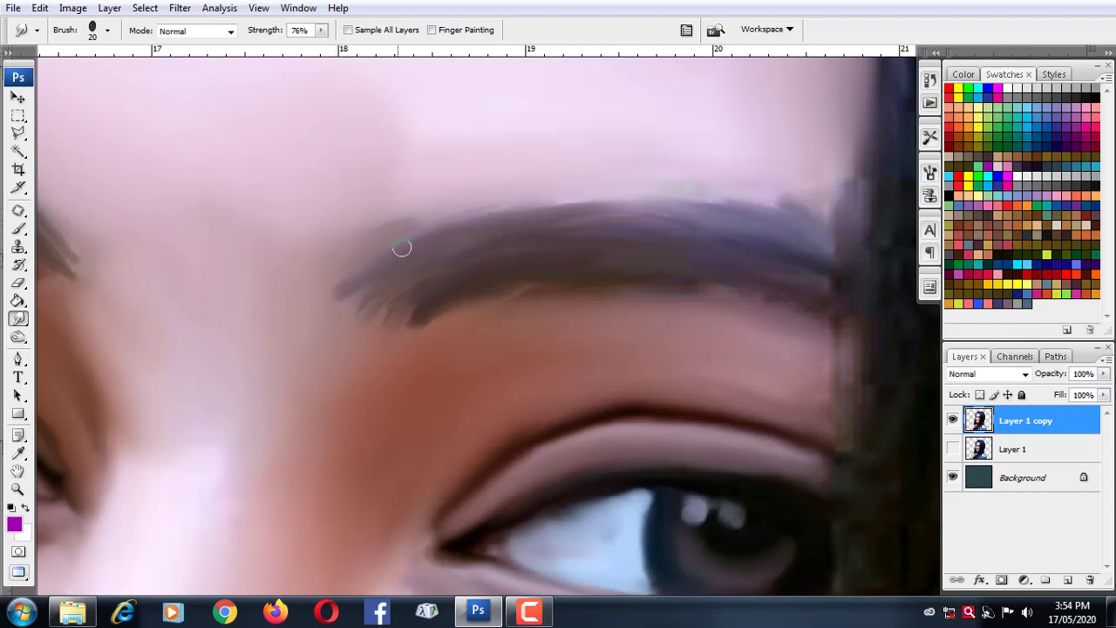
{"action": "left_click_drag", "start_coordinate": [721, 323], "coordinate": [666, 283]}
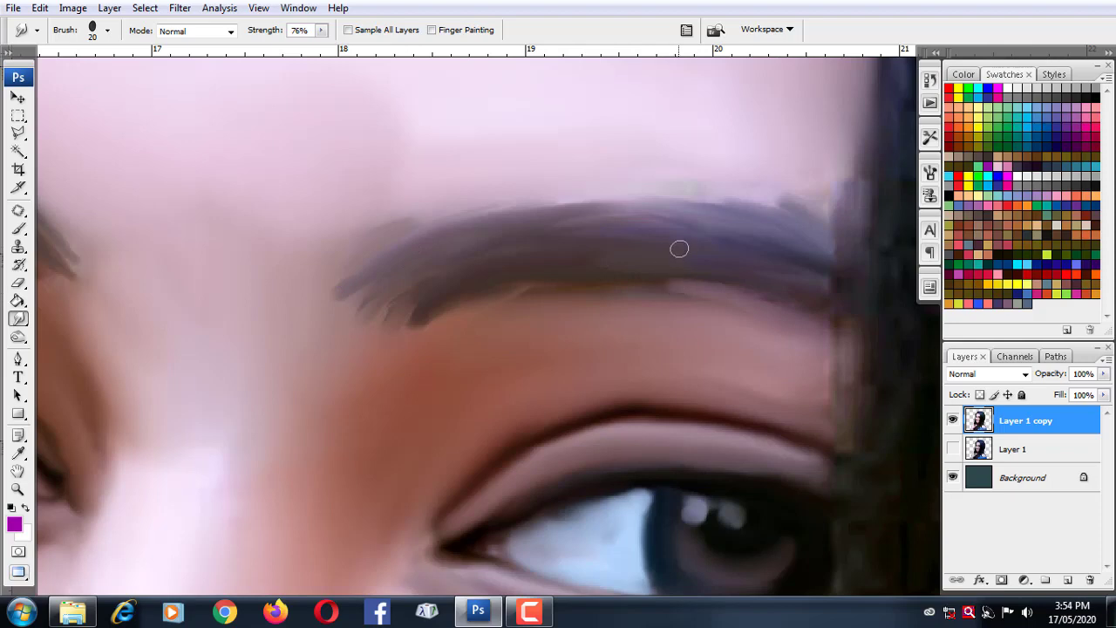
Bring the forehead into view and blend the skin just below the eyebrow.
{"action": "left_click_drag", "start_coordinate": [683, 243], "coordinate": [624, 195]}
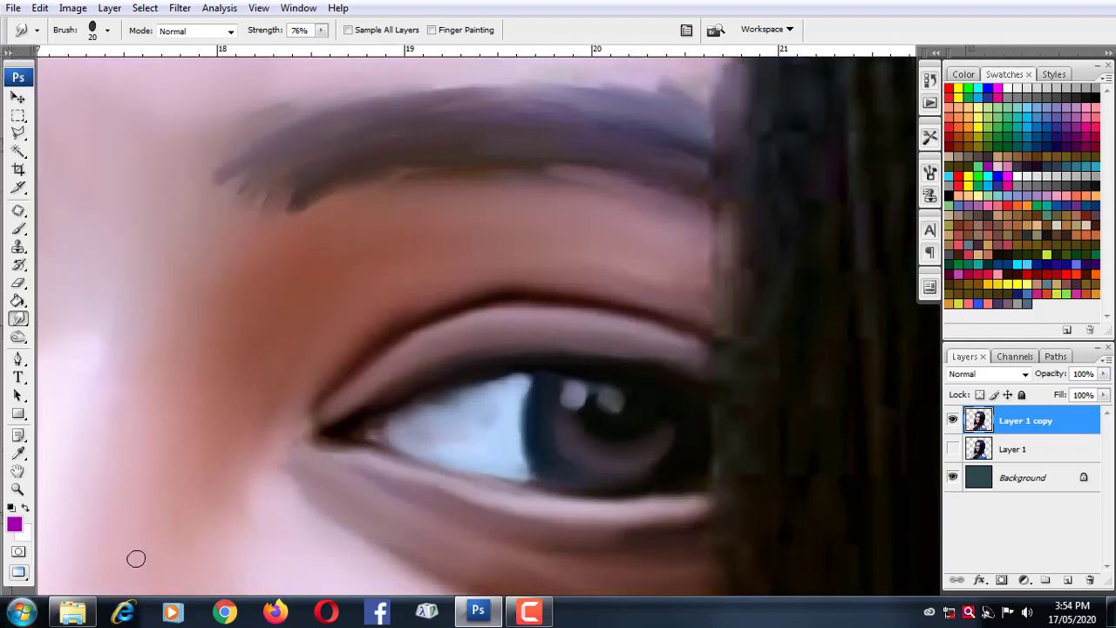
{"action": "mouse_move", "coordinate": [535, 206]}
{"action": "left_mouse_down"}
{"action": "mouse_move", "coordinate": [513, 311]}
{"action": "mouse_move", "coordinate": [626, 304]}
{"action": "left_mouse_up"}
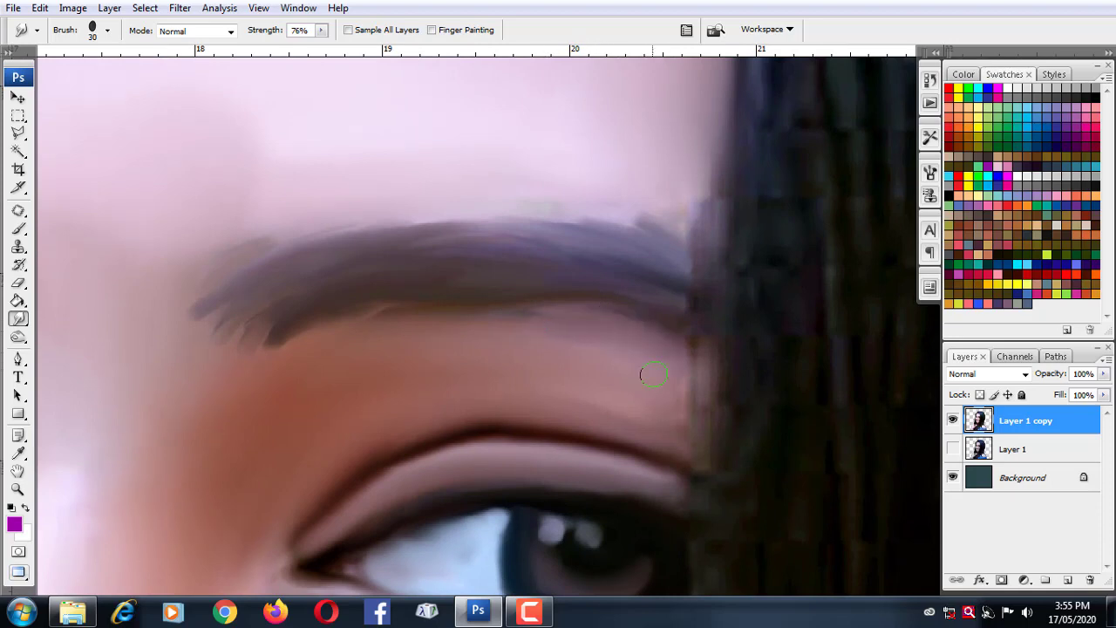
{"action": "left_click_drag", "start_coordinate": [615, 333], "coordinate": [617, 342]}
{"action": "scroll", "coordinate": [516, 339], "scroll_direction": "down", "scroll_amount": 3}
Pull a hair-like stroke down from the eyebrow, then enlarge the brush to 30 px.
{"action": "scroll", "coordinate": [569, 373], "scroll_direction": "up", "scroll_amount": 1}
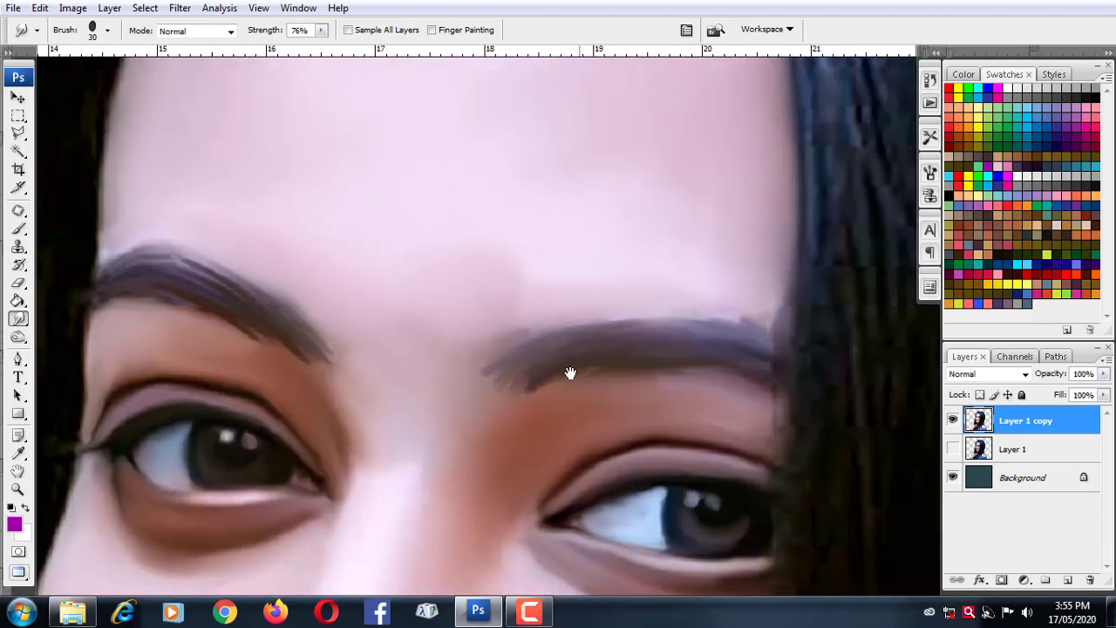
{"action": "key", "text": "bracketleft"}
{"action": "key", "text": "bracketleft"}
{"action": "scroll", "coordinate": [617, 367], "scroll_direction": "up", "scroll_amount": 2}
{"action": "left_click_drag", "start_coordinate": [528, 404], "coordinate": [509, 439]}
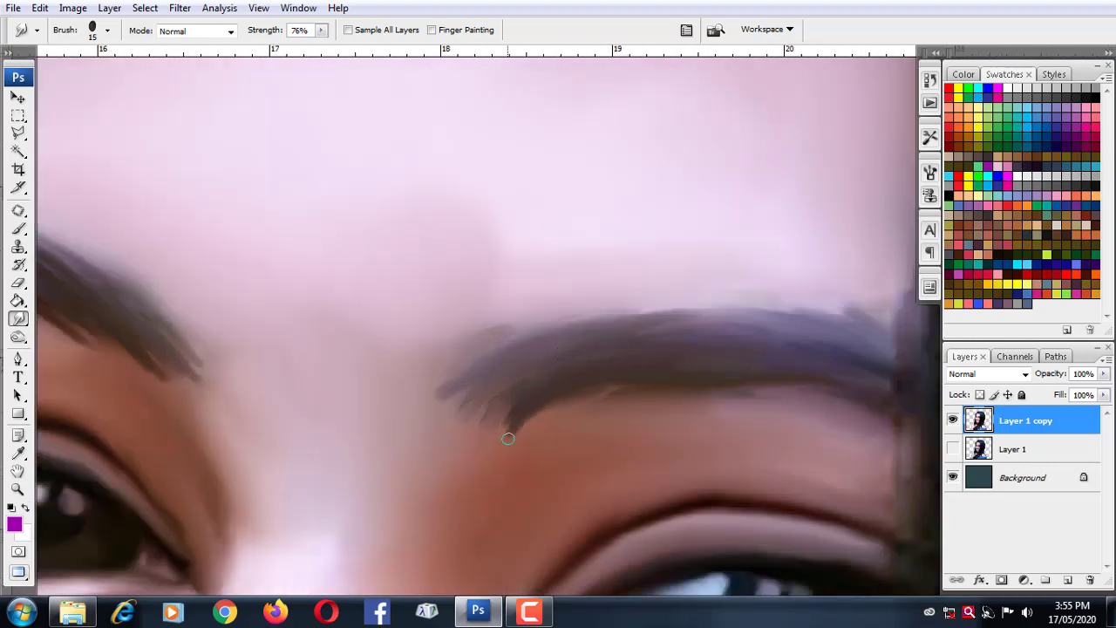
{"action": "key", "text": "bracketright"}
{"action": "key", "text": "bracketright"}
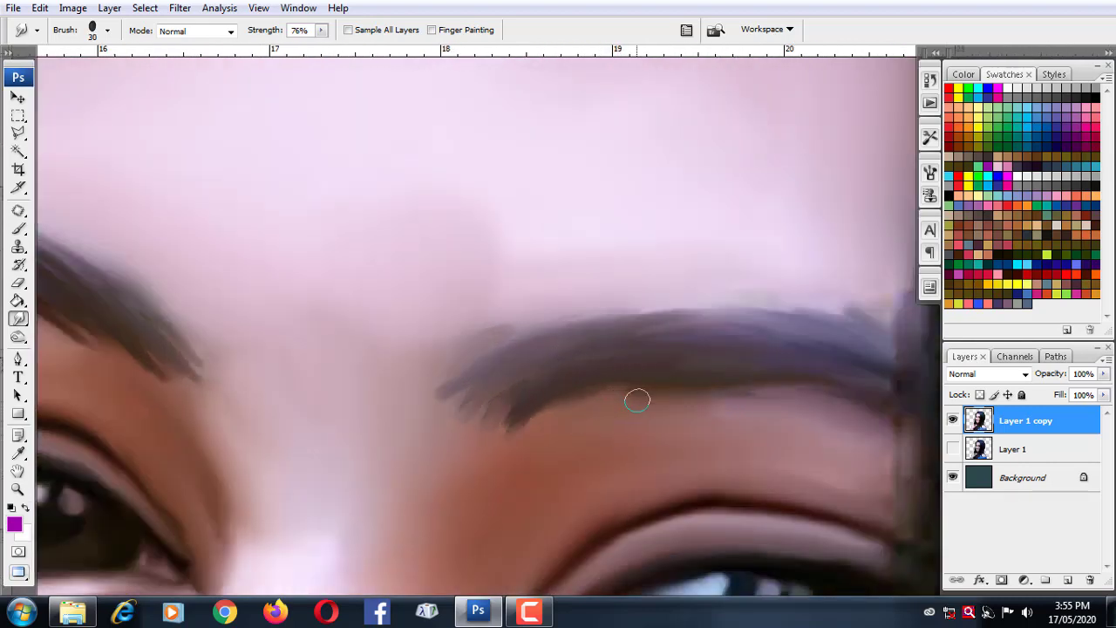
At 59% strength and 35 px, smooth the eyebrow's lower edge and round its wispy left tip.
{"action": "left_click", "coordinate": [105, 33]}
{"action": "left_click_drag", "start_coordinate": [320, 32], "coordinate": [307, 48]}
{"action": "key", "text": "bracketleft"}
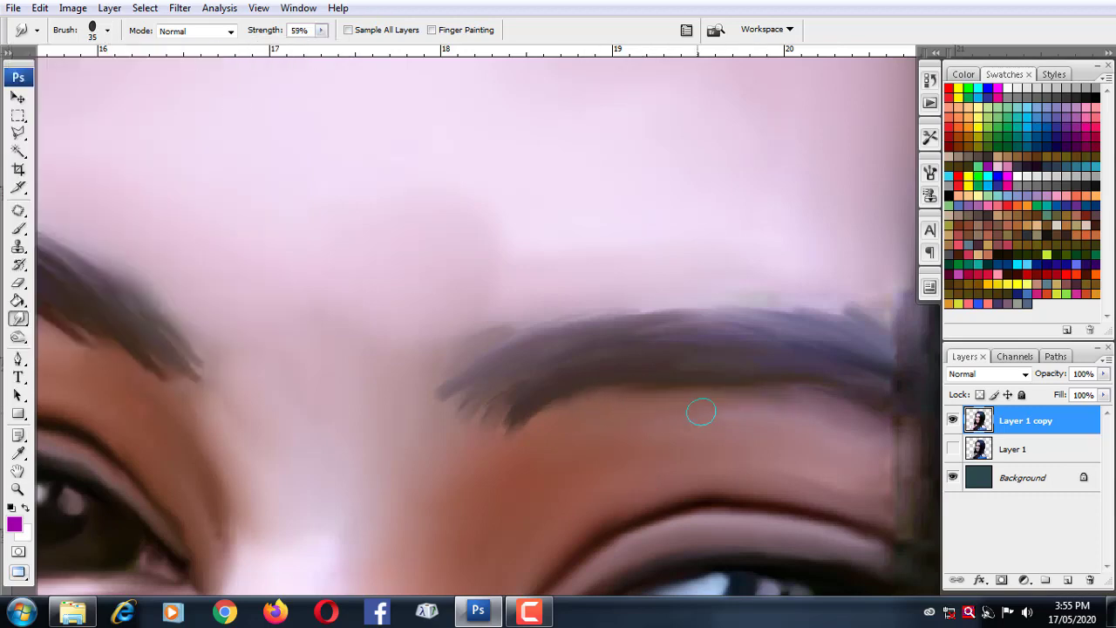
{"action": "key", "text": "bracketright"}
{"action": "mouse_move", "coordinate": [757, 391]}
{"action": "left_mouse_down"}
{"action": "mouse_move", "coordinate": [873, 414]}
{"action": "mouse_move", "coordinate": [817, 404]}
{"action": "left_mouse_up"}
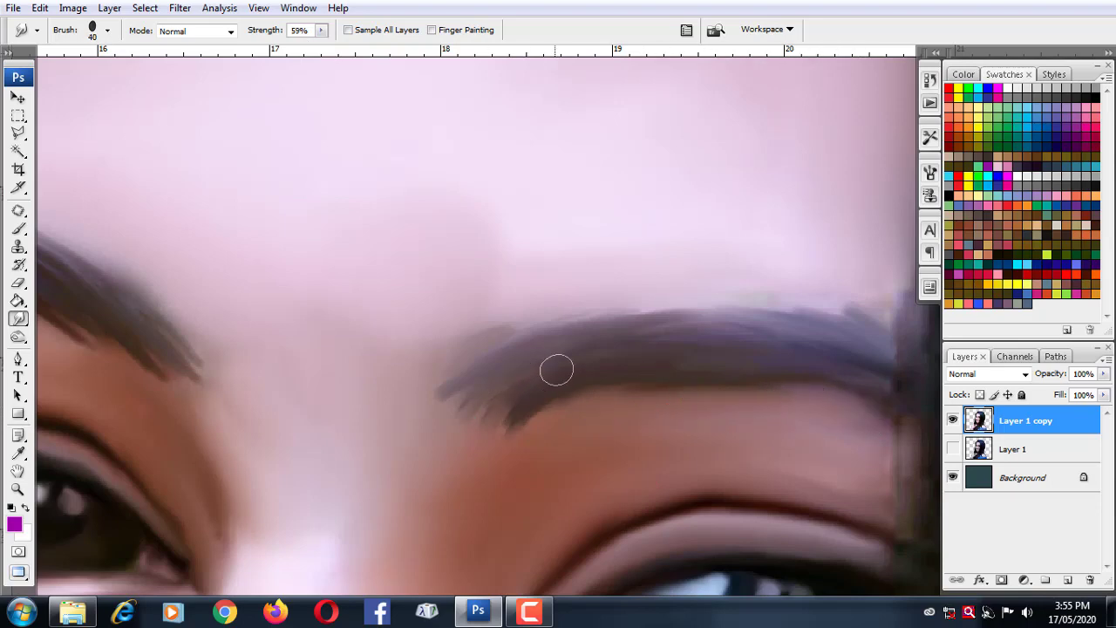
{"action": "mouse_move", "coordinate": [515, 403]}
{"action": "left_mouse_down"}
{"action": "mouse_move", "coordinate": [471, 411]}
{"action": "mouse_move", "coordinate": [431, 381]}
{"action": "mouse_move", "coordinate": [451, 336]}
{"action": "mouse_move", "coordinate": [461, 351]}
{"action": "mouse_move", "coordinate": [544, 339]}
{"action": "mouse_move", "coordinate": [401, 344]}
{"action": "mouse_move", "coordinate": [481, 309]}
{"action": "left_mouse_up"}
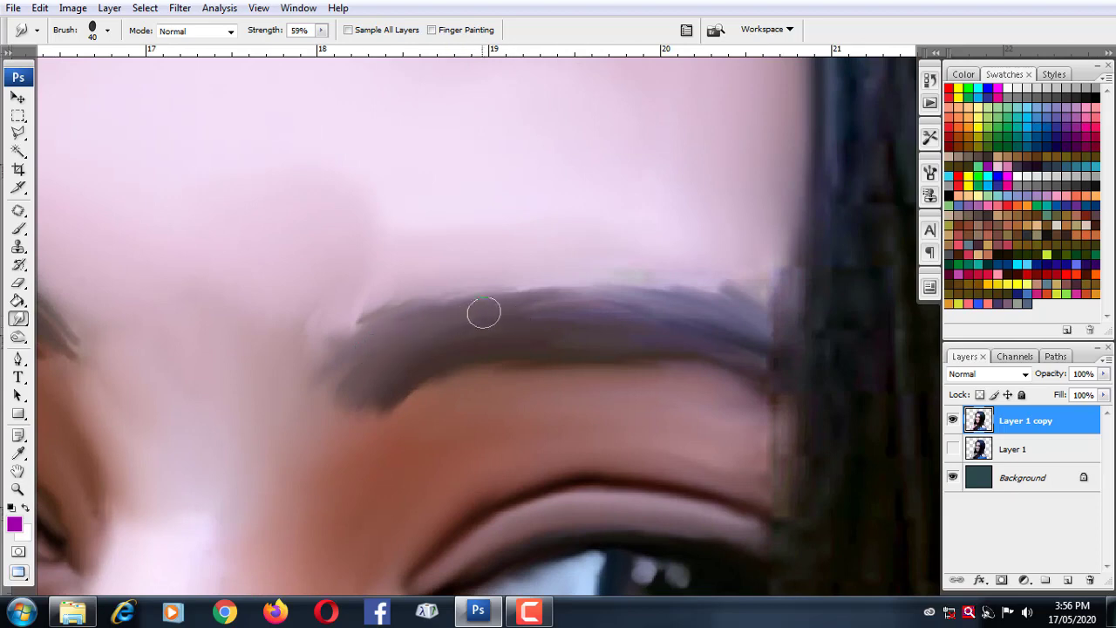
With a 20 px brush, smudge the eyebrow's right end and blend its tones leftward.
{"action": "scroll", "coordinate": [599, 335], "scroll_direction": "right", "scroll_amount": 3}
{"action": "key", "text": "bracketleft"}
{"action": "key", "text": "bracketleft"}
{"action": "key", "text": "bracketleft"}
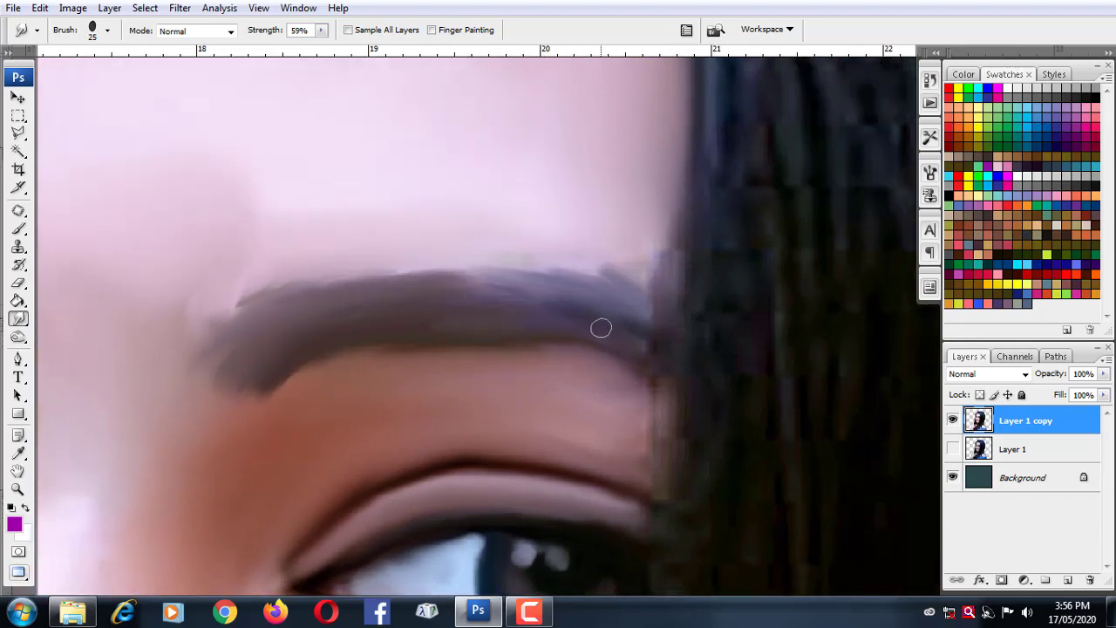
{"action": "key", "text": "bracketleft"}
{"action": "mouse_move", "coordinate": [601, 328]}
{"action": "left_mouse_down"}
{"action": "mouse_move", "coordinate": [588, 302]}
{"action": "mouse_move", "coordinate": [638, 326]}
{"action": "mouse_move", "coordinate": [563, 282]}
{"action": "mouse_move", "coordinate": [510, 281]}
{"action": "left_mouse_up"}
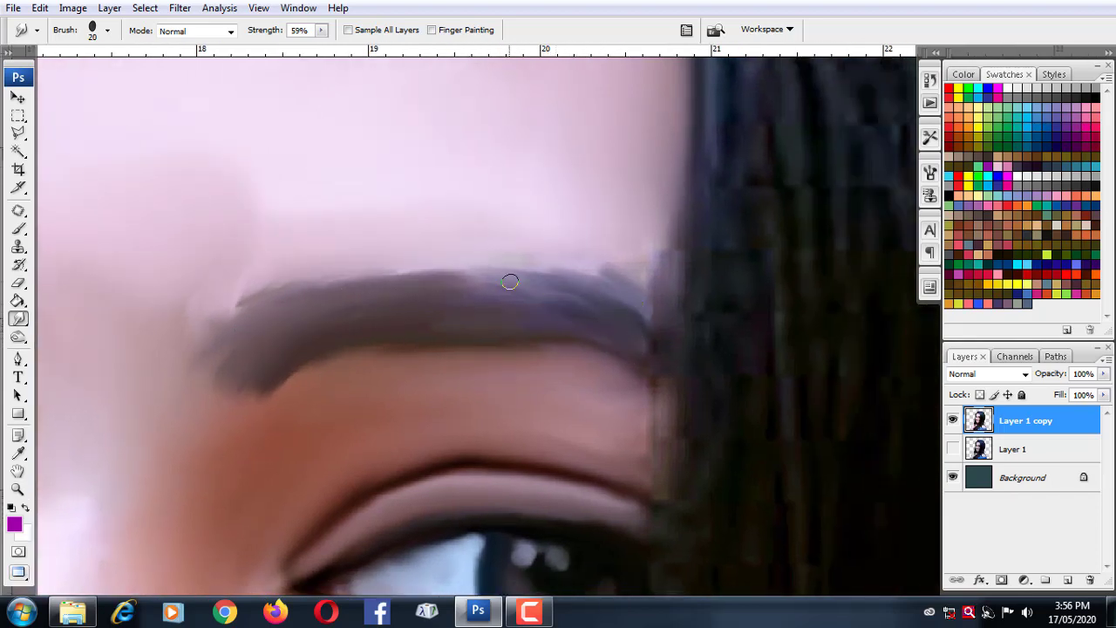
{"action": "left_click_drag", "start_coordinate": [601, 311], "coordinate": [553, 305]}
{"action": "scroll", "coordinate": [399, 384], "scroll_direction": "down", "scroll_amount": 2}
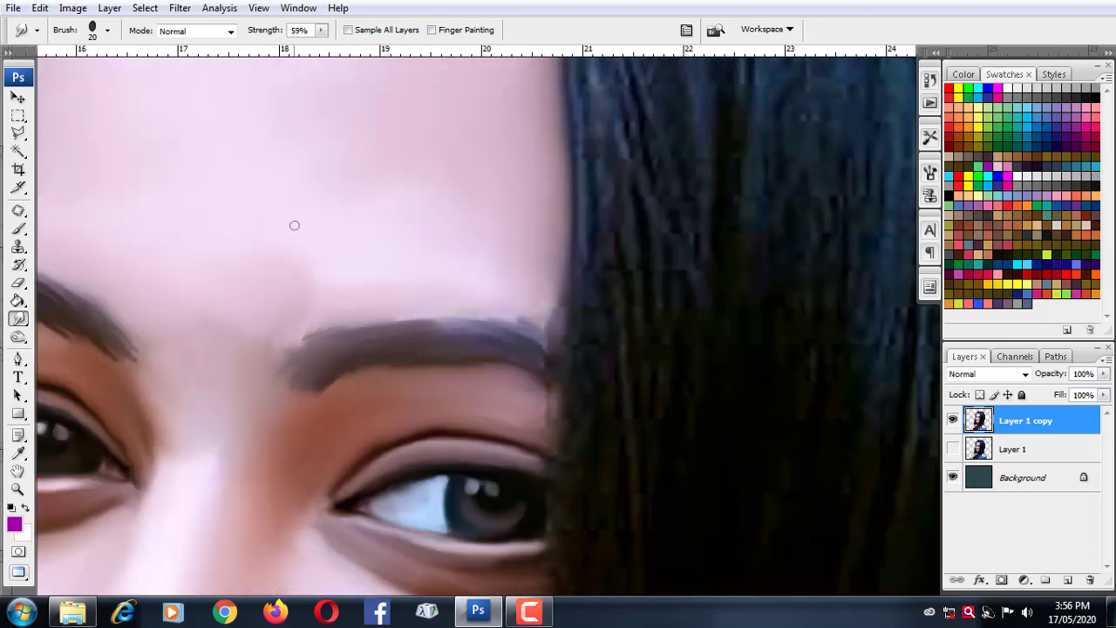
{"action": "mouse_move", "coordinate": [319, 270]}
{"action": "left_mouse_down"}
{"action": "mouse_move", "coordinate": [431, 110]}
{"action": "mouse_move", "coordinate": [381, 212]}
{"action": "mouse_move", "coordinate": [586, 201]}
{"action": "left_mouse_up"}
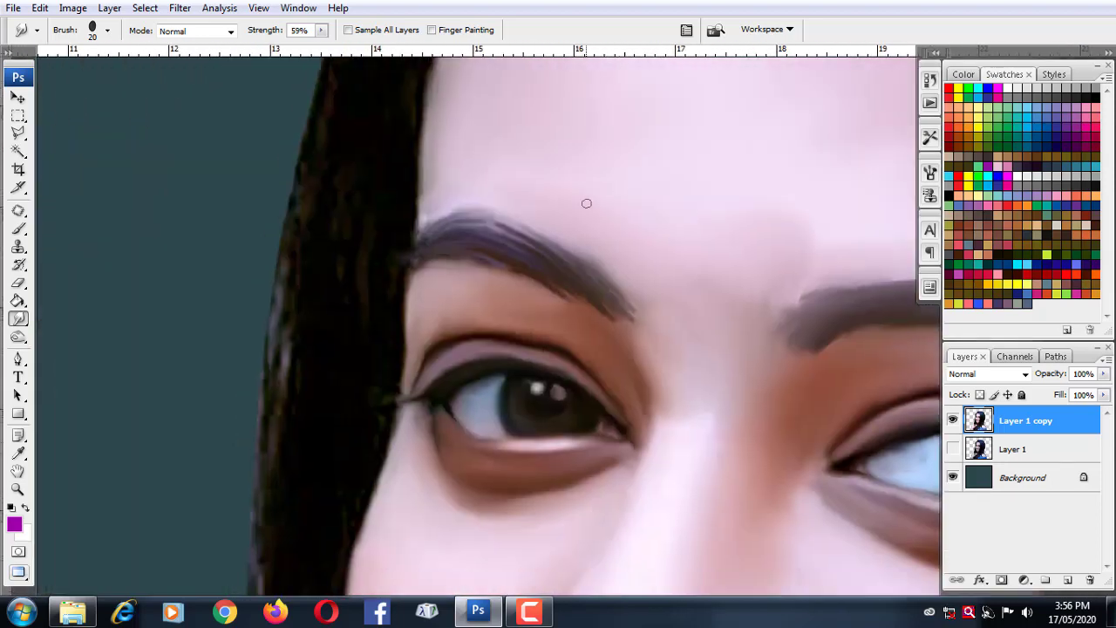
Smudge the left eyebrow's tail, length, top edge and lower edge.
{"action": "scroll", "coordinate": [553, 267], "scroll_direction": "up", "scroll_amount": 1}
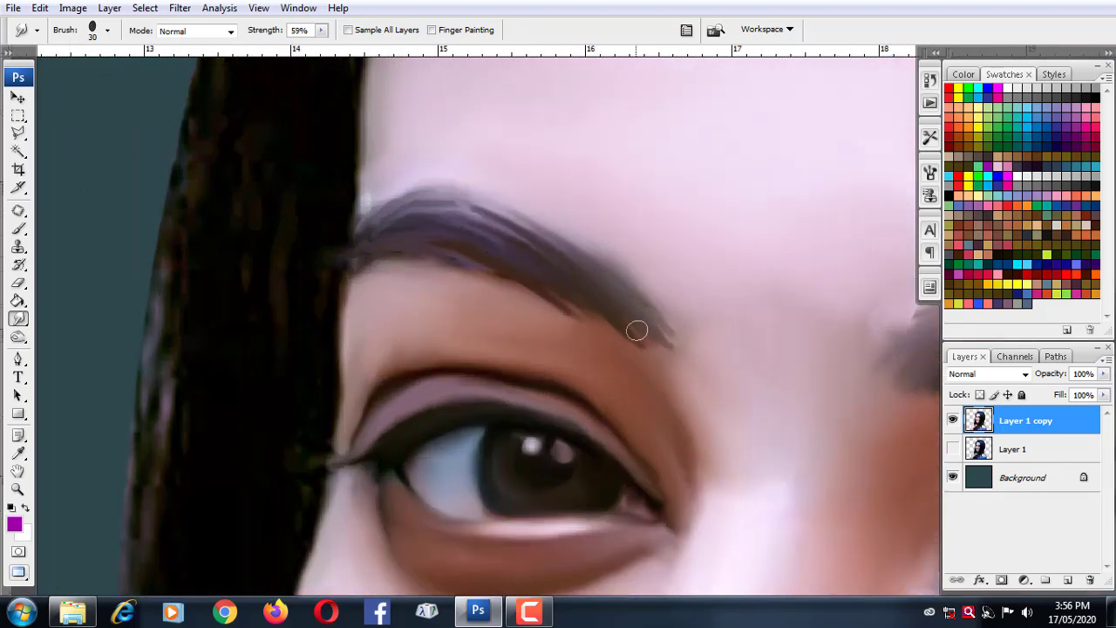
{"action": "mouse_move", "coordinate": [636, 330]}
{"action": "left_mouse_down"}
{"action": "mouse_move", "coordinate": [655, 331]}
{"action": "mouse_move", "coordinate": [632, 298]}
{"action": "left_mouse_up"}
{"action": "mouse_move", "coordinate": [449, 248]}
{"action": "left_mouse_down"}
{"action": "mouse_move", "coordinate": [491, 242]}
{"action": "mouse_move", "coordinate": [466, 224]}
{"action": "mouse_move", "coordinate": [553, 259]}
{"action": "left_mouse_up"}
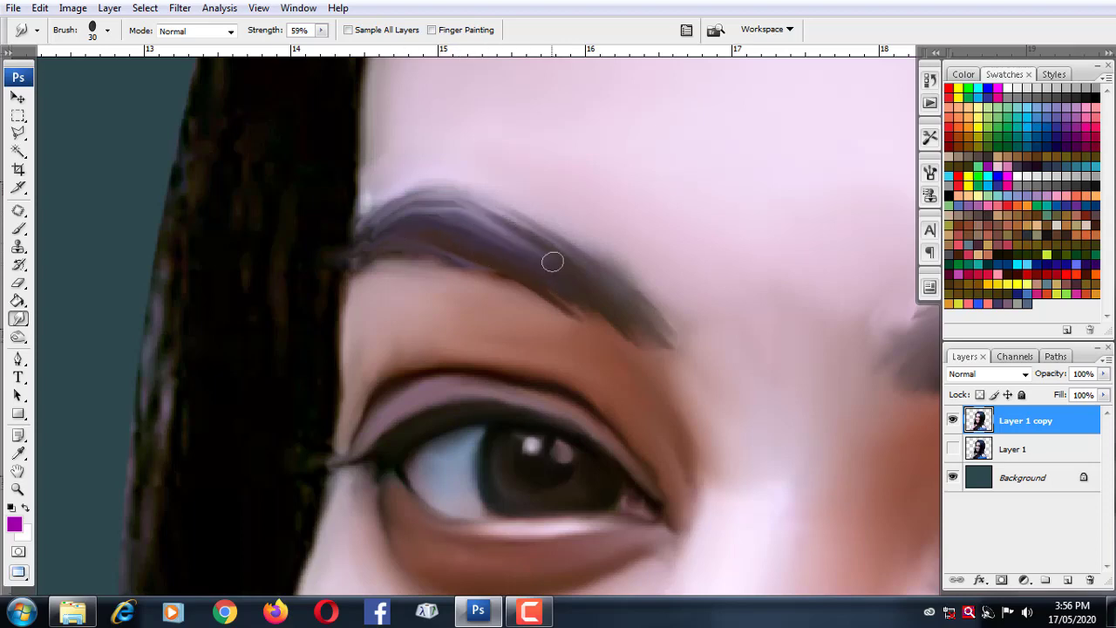
{"action": "mouse_move", "coordinate": [437, 212]}
{"action": "left_mouse_down"}
{"action": "mouse_move", "coordinate": [498, 224]}
{"action": "mouse_move", "coordinate": [448, 204]}
{"action": "mouse_move", "coordinate": [433, 205]}
{"action": "mouse_move", "coordinate": [466, 223]}
{"action": "mouse_move", "coordinate": [413, 222]}
{"action": "mouse_move", "coordinate": [548, 264]}
{"action": "mouse_move", "coordinate": [548, 252]}
{"action": "mouse_move", "coordinate": [506, 230]}
{"action": "mouse_move", "coordinate": [424, 221]}
{"action": "left_mouse_up"}
{"action": "left_click_drag", "start_coordinate": [585, 329], "coordinate": [617, 335]}
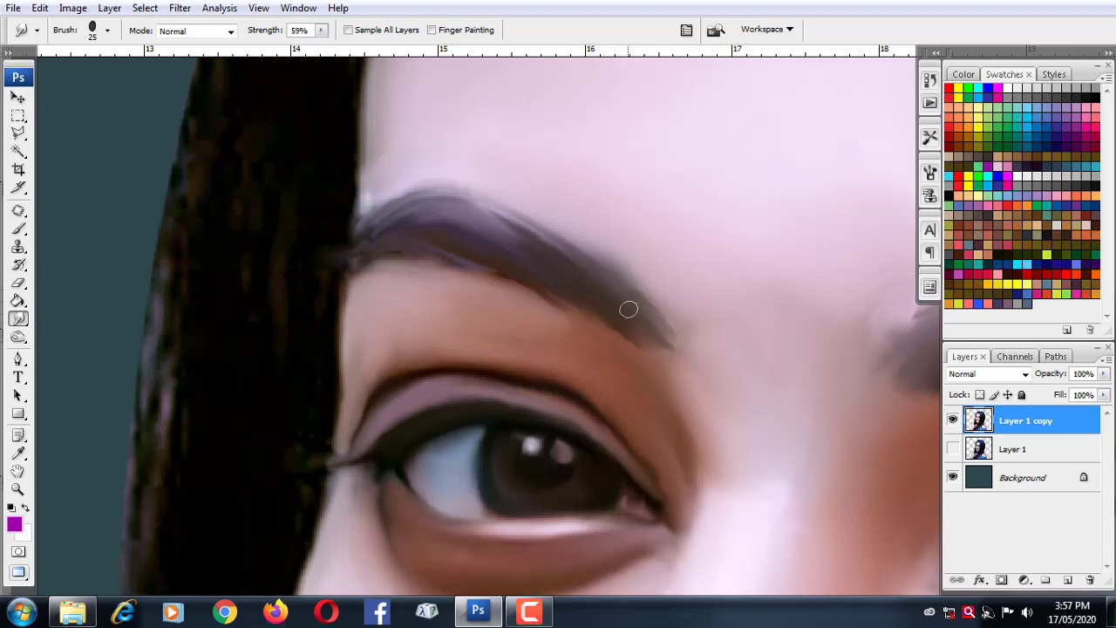
Darken and even the eyebrow's upper edge at 35 px, then smooth its lower edge at 30 px.
{"action": "key", "text": "bracketright"}
{"action": "left_click_drag", "start_coordinate": [452, 223], "coordinate": [588, 277]}
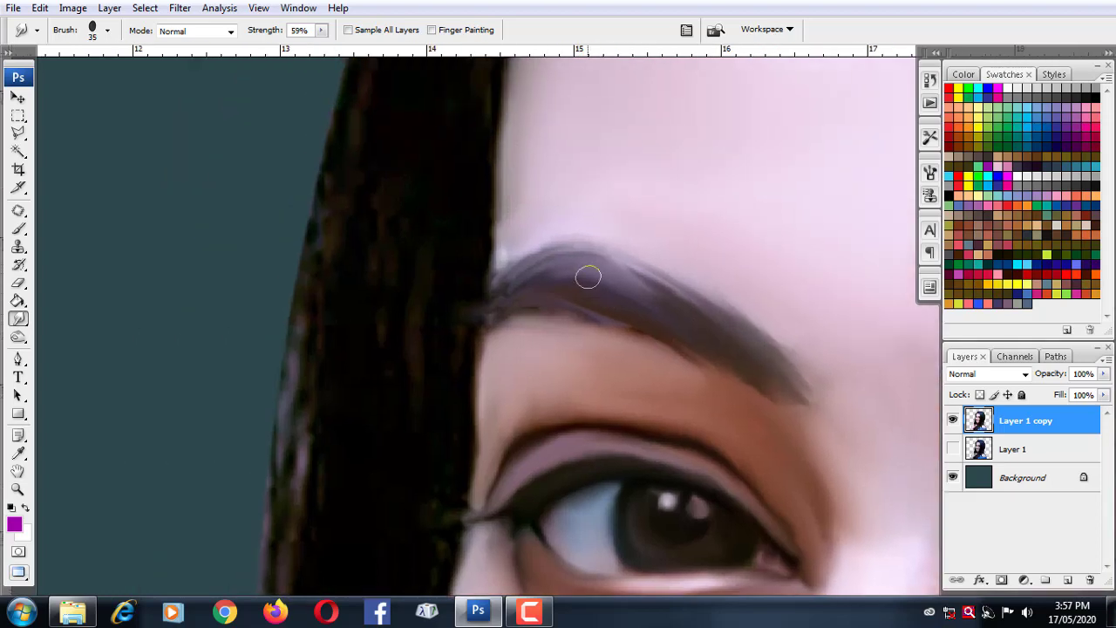
{"action": "left_click_drag", "start_coordinate": [661, 291], "coordinate": [536, 270]}
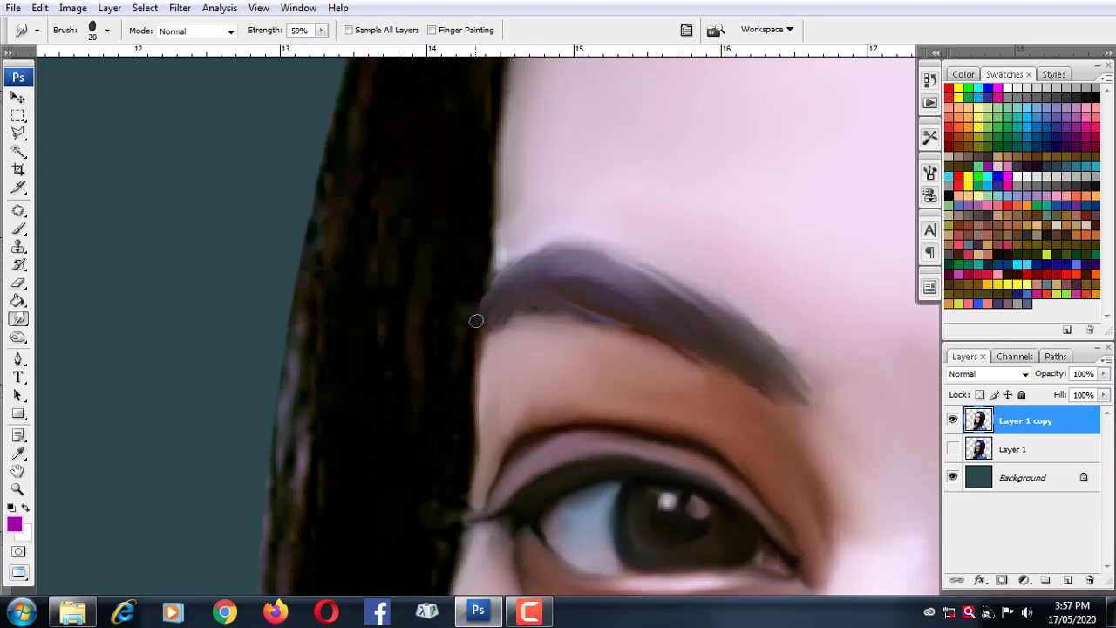
{"action": "key", "text": "bracketright"}
{"action": "mouse_move", "coordinate": [511, 326]}
{"action": "left_mouse_down"}
{"action": "mouse_move", "coordinate": [573, 317]}
{"action": "mouse_move", "coordinate": [638, 343]}
{"action": "mouse_move", "coordinate": [617, 349]}
{"action": "left_mouse_up"}
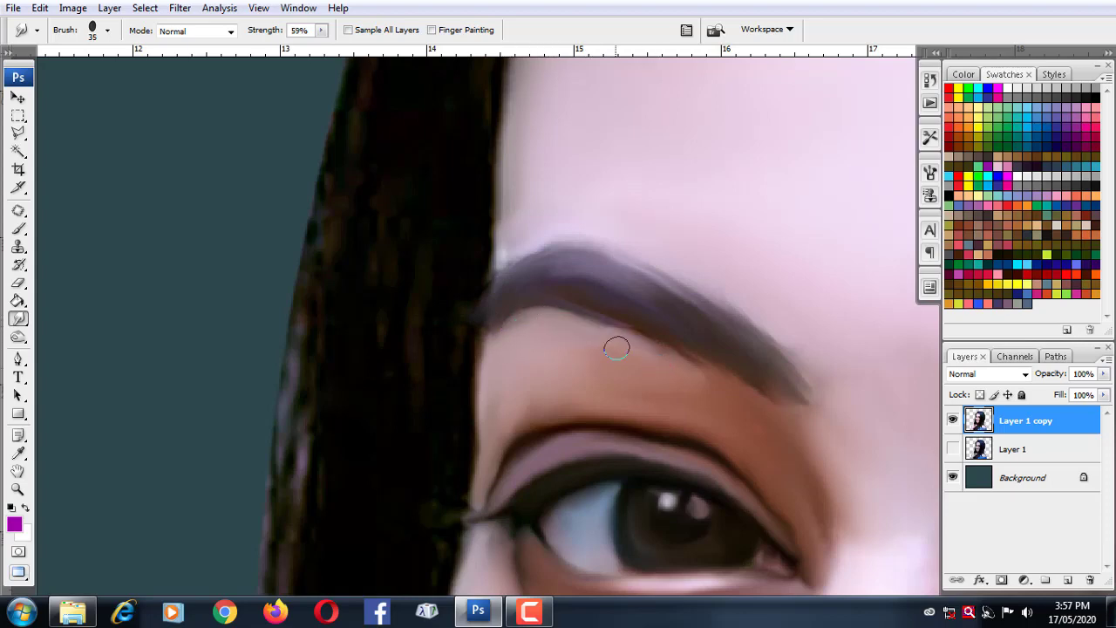
{"action": "scroll", "coordinate": [678, 384], "scroll_direction": "down", "scroll_amount": 2}
{"action": "scroll", "coordinate": [688, 256], "scroll_direction": "down", "scroll_amount": 1}
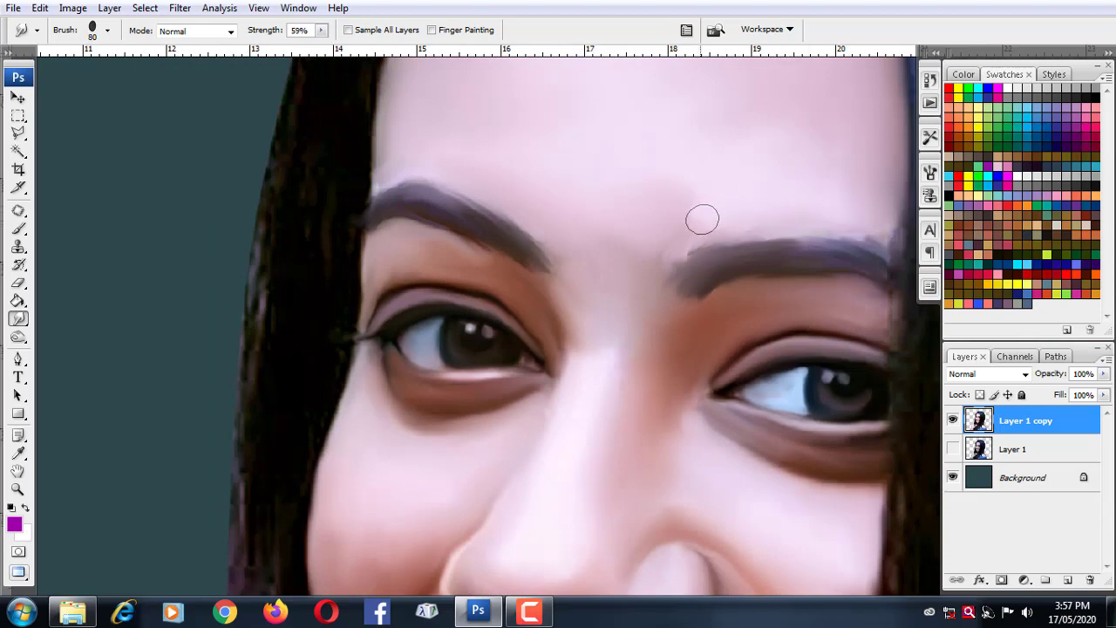
{"action": "key", "text": "bracketright"}
{"action": "key", "text": "bracketright"}
With a 90 px brush, smooth the top edge of the right-hand eyebrow.
{"action": "scroll", "coordinate": [628, 244], "scroll_direction": "down", "scroll_amount": 3}
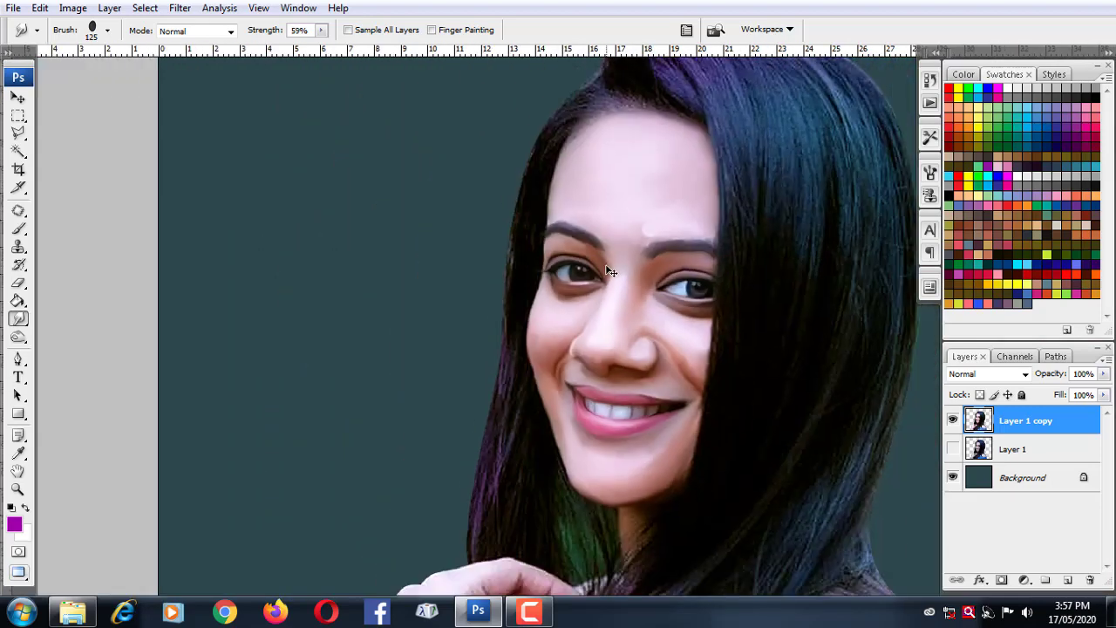
{"action": "scroll", "coordinate": [623, 246], "scroll_direction": "up", "scroll_amount": 1}
{"action": "scroll", "coordinate": [648, 299], "scroll_direction": "up", "scroll_amount": 3}
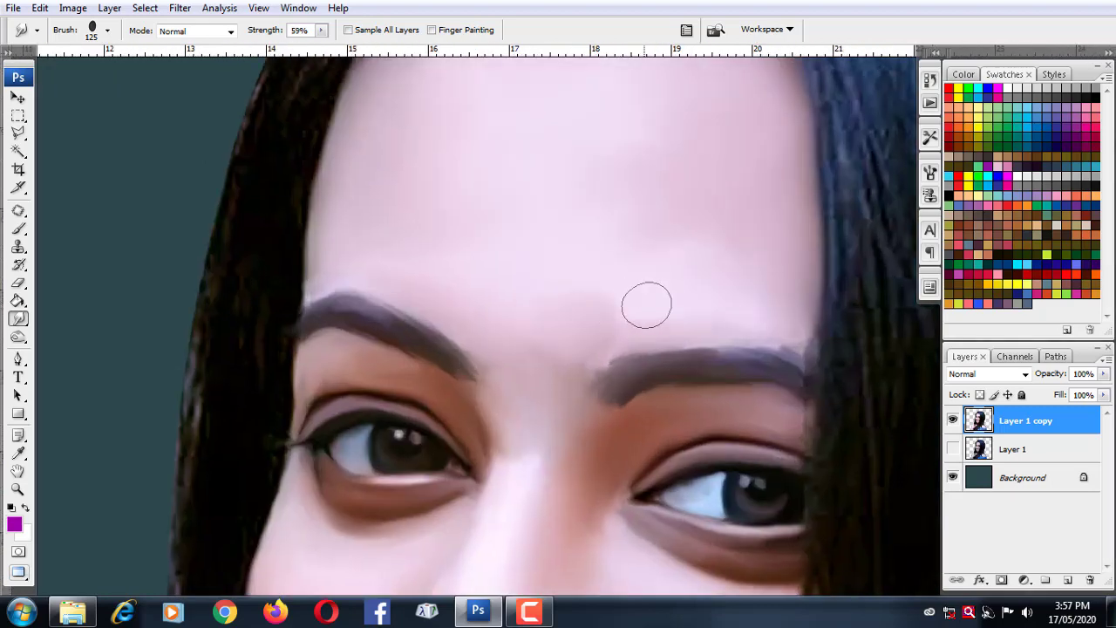
{"action": "key", "text": "bracketleft"}
{"action": "key", "text": "bracketleft"}
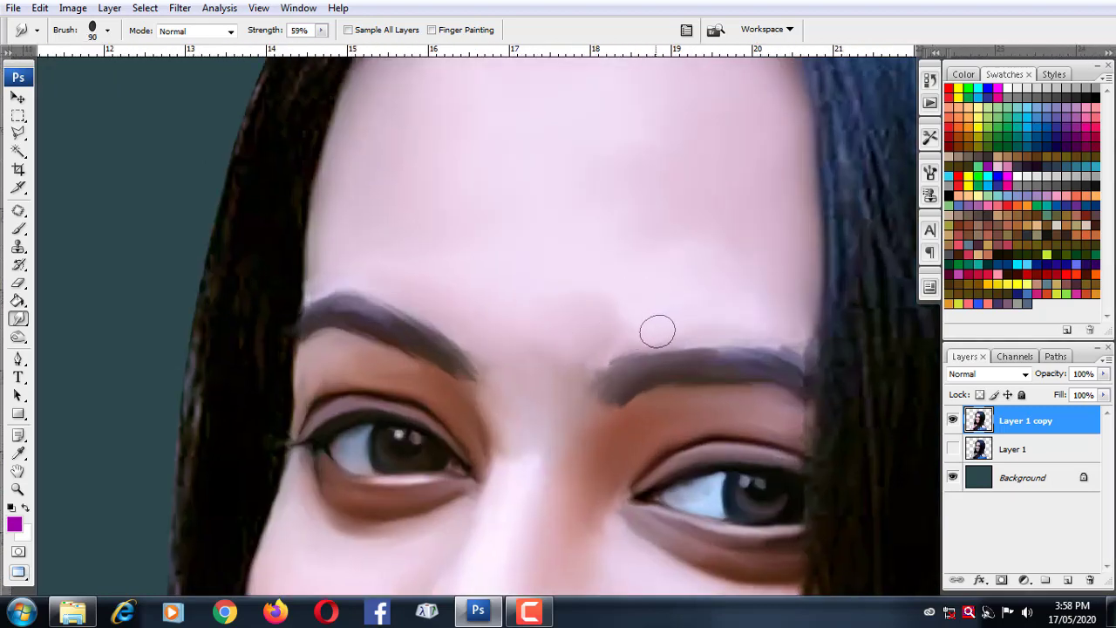
{"action": "scroll", "coordinate": [645, 348], "scroll_direction": "up", "scroll_amount": 1}
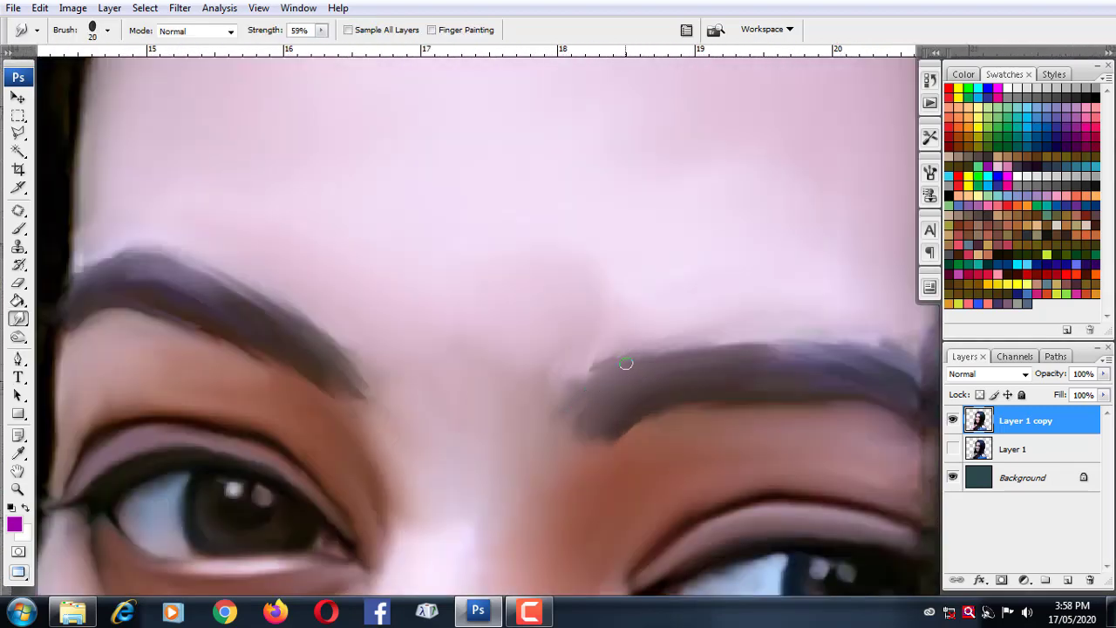
{"action": "left_click_drag", "start_coordinate": [690, 341], "coordinate": [544, 311]}
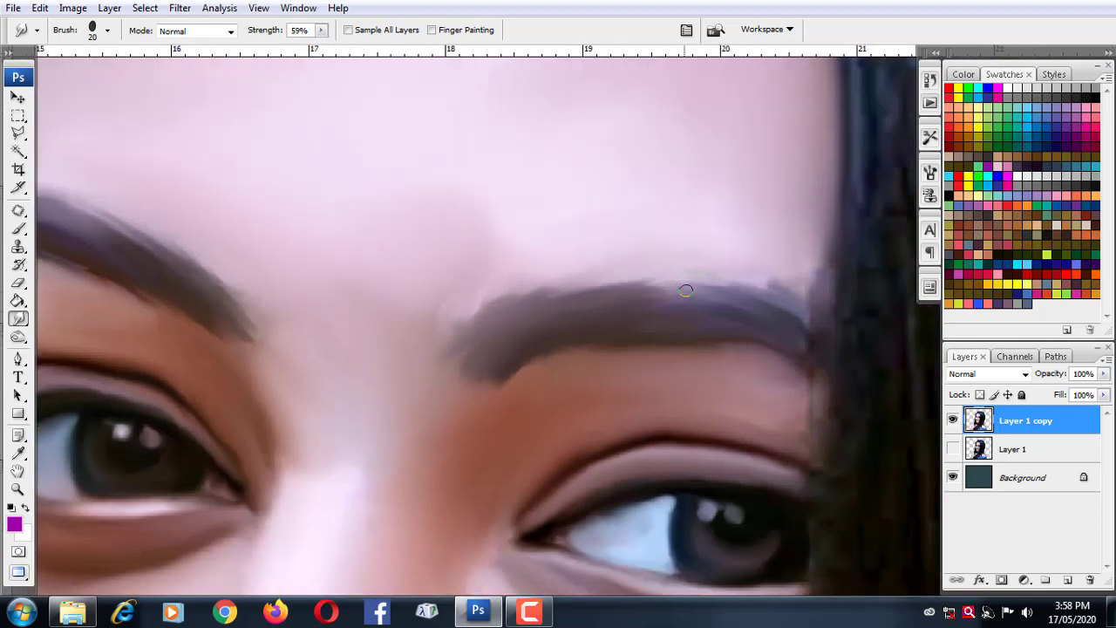
{"action": "mouse_move", "coordinate": [740, 309]}
{"action": "left_mouse_down"}
{"action": "mouse_move", "coordinate": [710, 289]}
{"action": "mouse_move", "coordinate": [722, 281]}
{"action": "mouse_move", "coordinate": [657, 306]}
{"action": "left_mouse_up"}
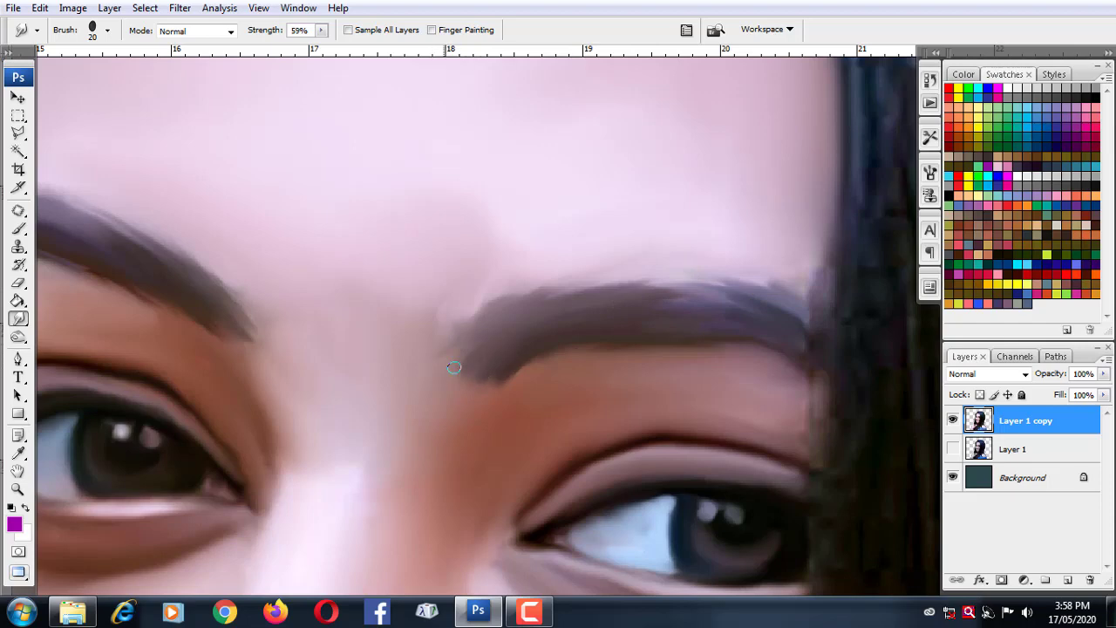
Undo a stray smear on the inner end, then set smudge strength to 39% and brush to 60 px.
{"action": "left_click_drag", "start_coordinate": [446, 343], "coordinate": [507, 305]}
{"action": "key", "text": "ctrl+z"}
{"action": "left_click", "coordinate": [106, 30]}
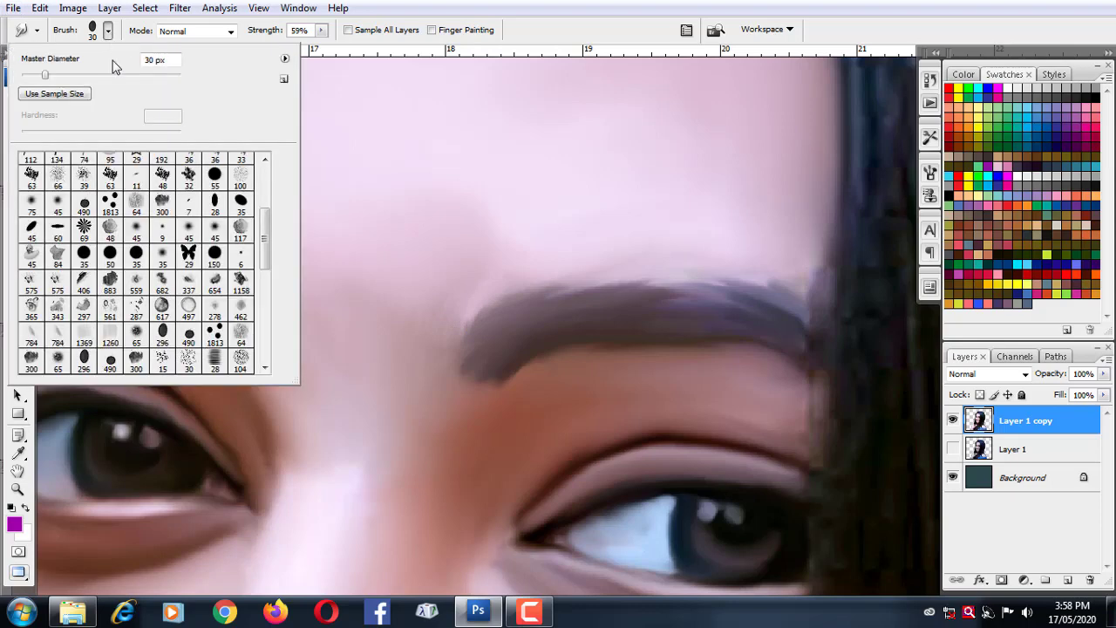
{"action": "left_click_drag", "start_coordinate": [323, 30], "coordinate": [305, 51]}
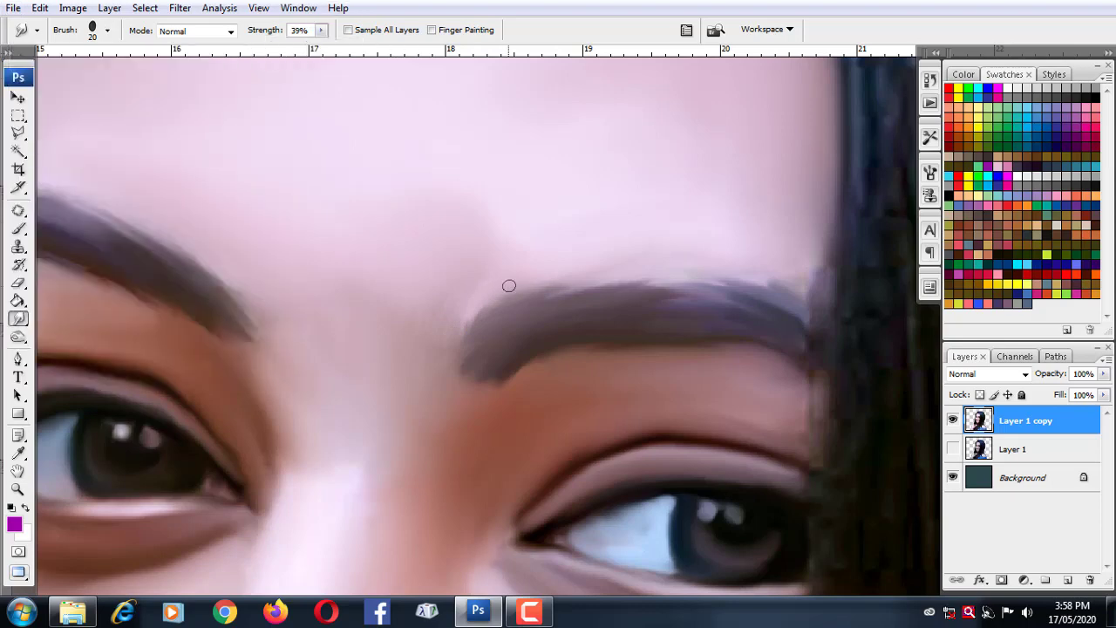
{"action": "key", "text": "bracketright"}
{"action": "key", "text": "bracketright"}
{"action": "key", "text": "bracketright"}
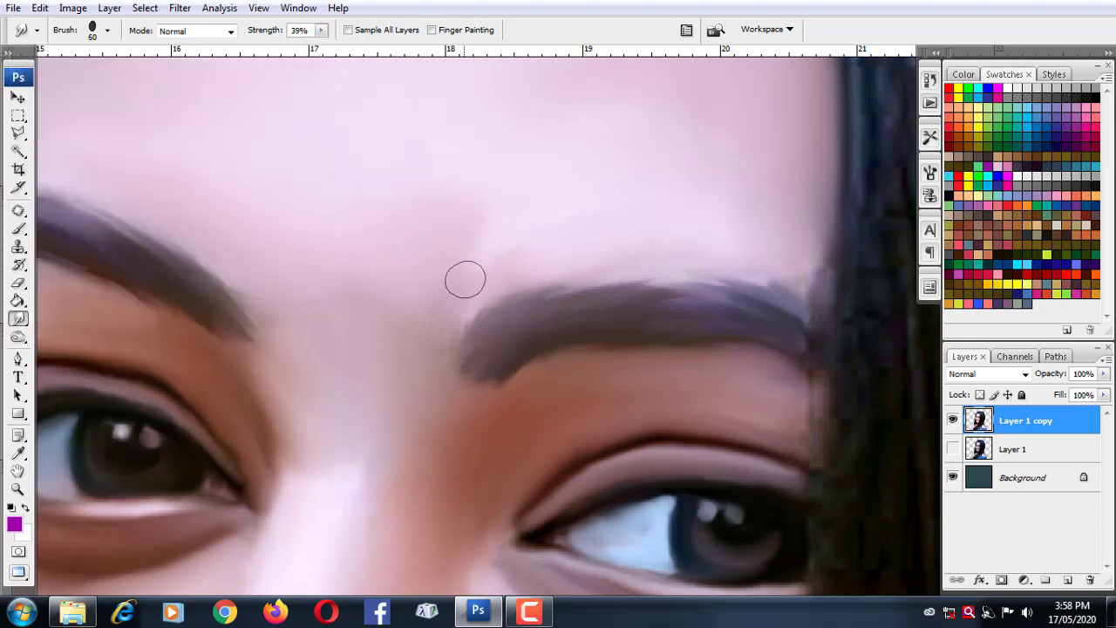
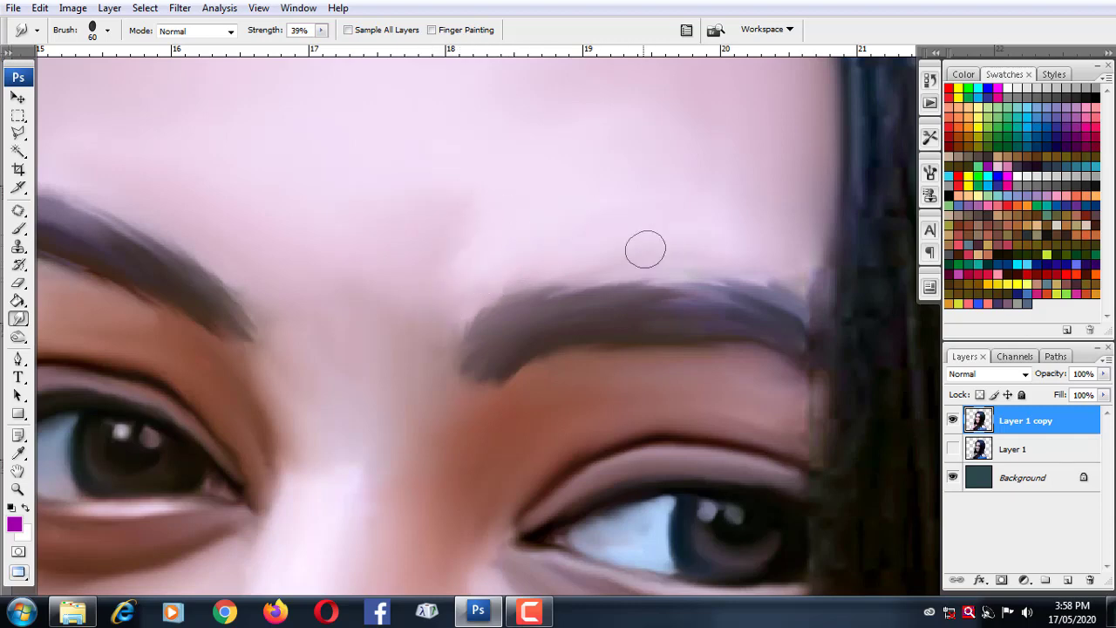
With a smaller brush, smudge the outer eyebrow tail and outer eye corner into the hair.
{"action": "key", "text": "bracketleft"}
{"action": "key", "text": "bracketleft"}
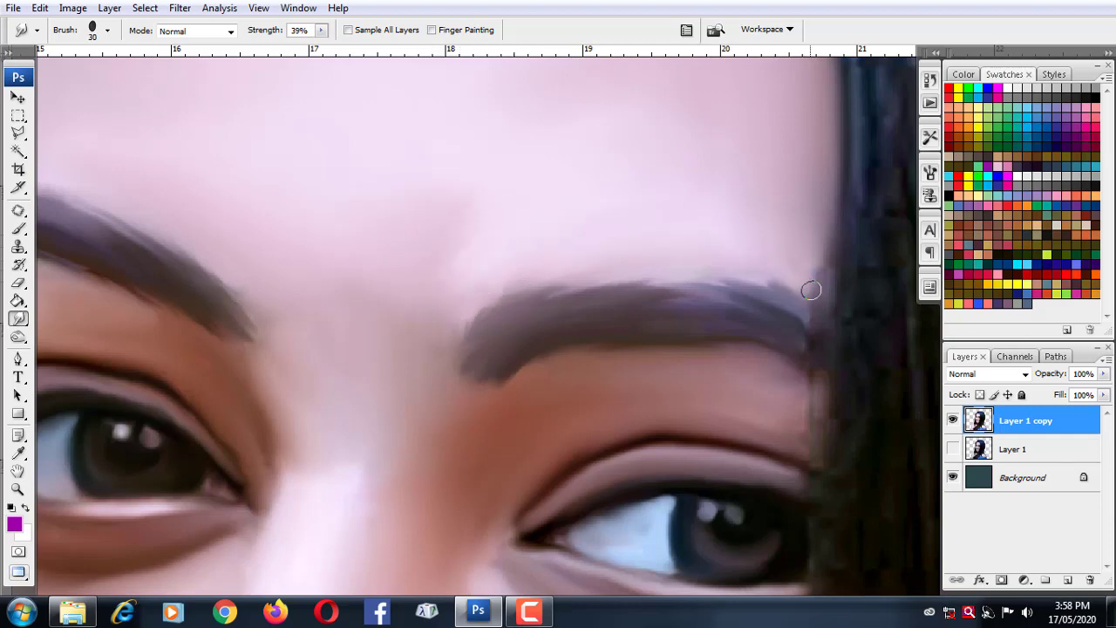
{"action": "left_click_drag", "start_coordinate": [793, 259], "coordinate": [813, 252]}
{"action": "key", "text": "bracketleft"}
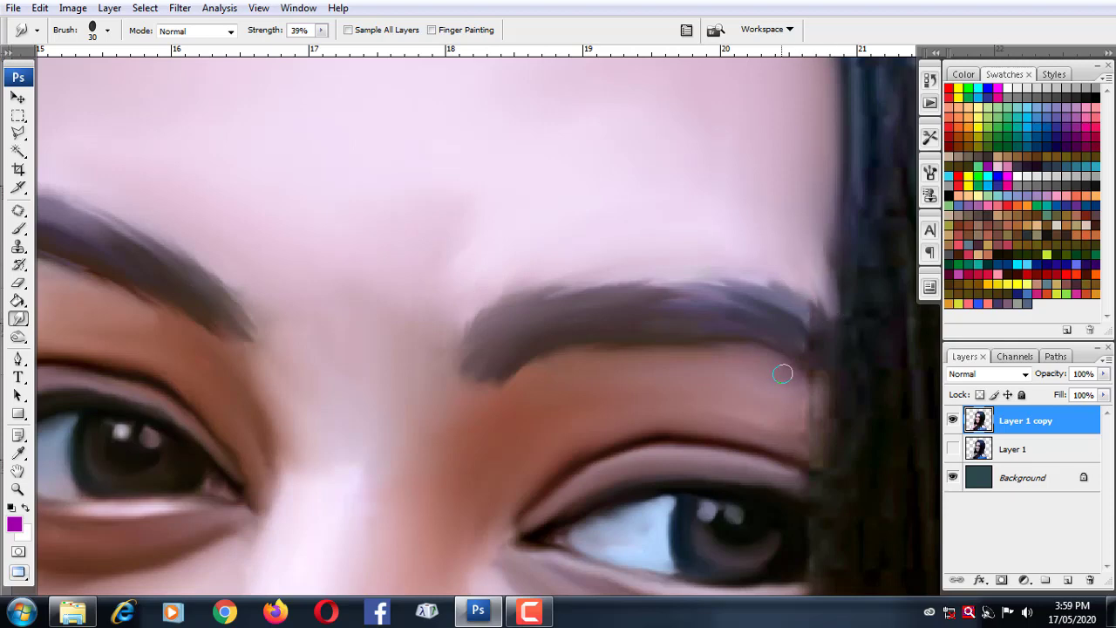
{"action": "left_click_drag", "start_coordinate": [810, 406], "coordinate": [742, 307]}
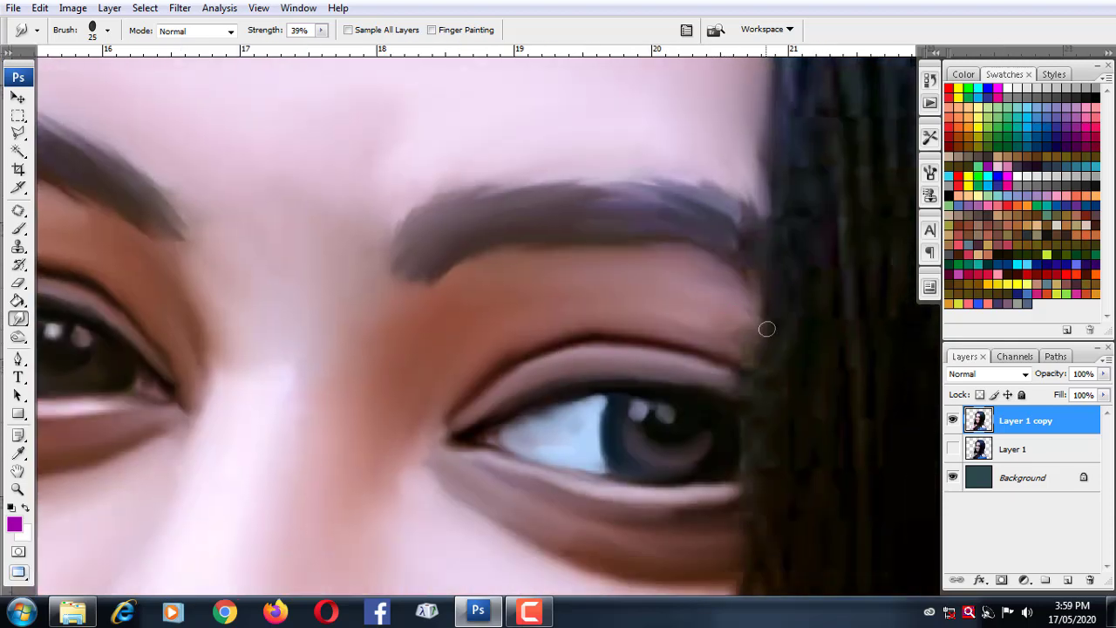
{"action": "mouse_move", "coordinate": [717, 348]}
{"action": "left_mouse_down"}
{"action": "mouse_move", "coordinate": [762, 392]}
{"action": "mouse_move", "coordinate": [777, 429]}
{"action": "mouse_move", "coordinate": [772, 461]}
{"action": "left_mouse_up"}
Soften the outer eye corner further and reshape the eyebrow tail against the hair edge.
{"action": "left_click_drag", "start_coordinate": [728, 567], "coordinate": [697, 393]}
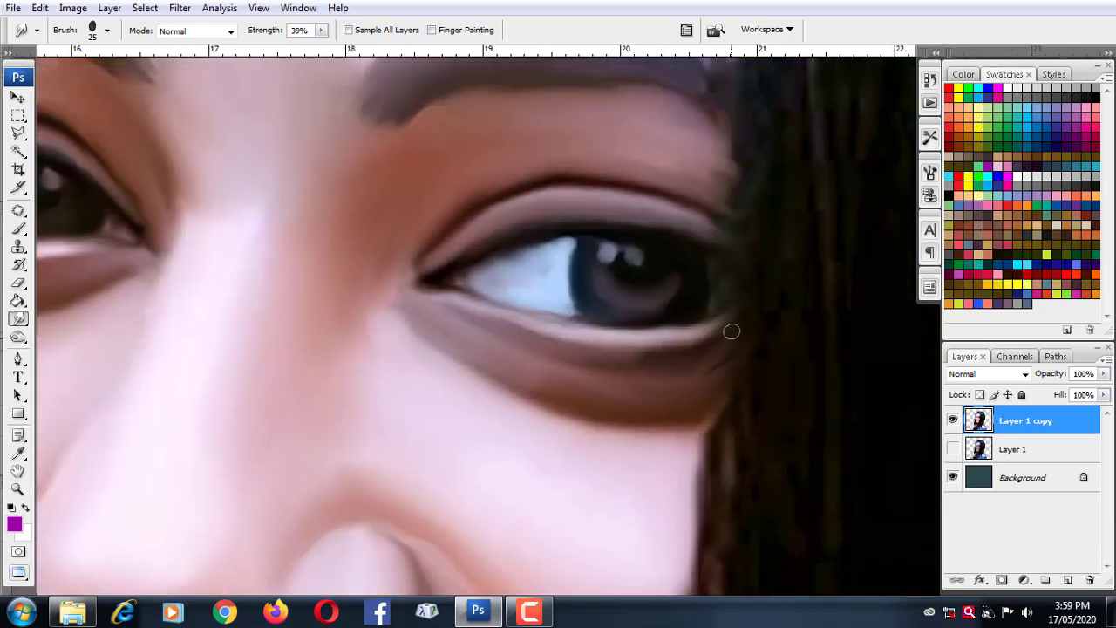
{"action": "left_click_drag", "start_coordinate": [737, 336], "coordinate": [690, 371]}
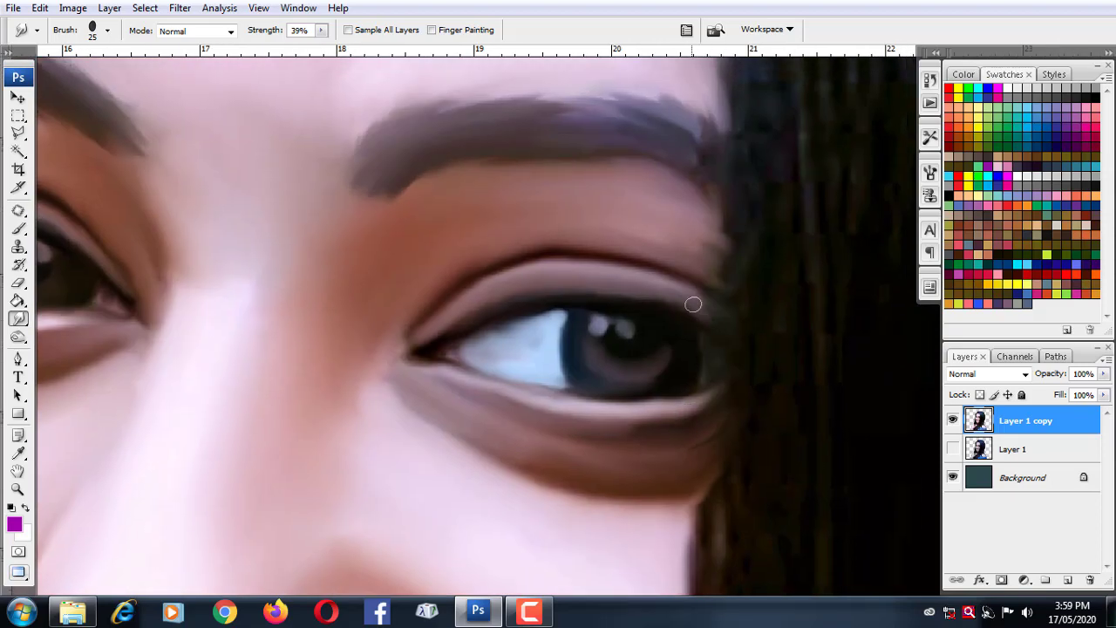
{"action": "mouse_move", "coordinate": [693, 303]}
{"action": "left_mouse_down"}
{"action": "mouse_move", "coordinate": [710, 229]}
{"action": "mouse_move", "coordinate": [742, 293]}
{"action": "left_mouse_up"}
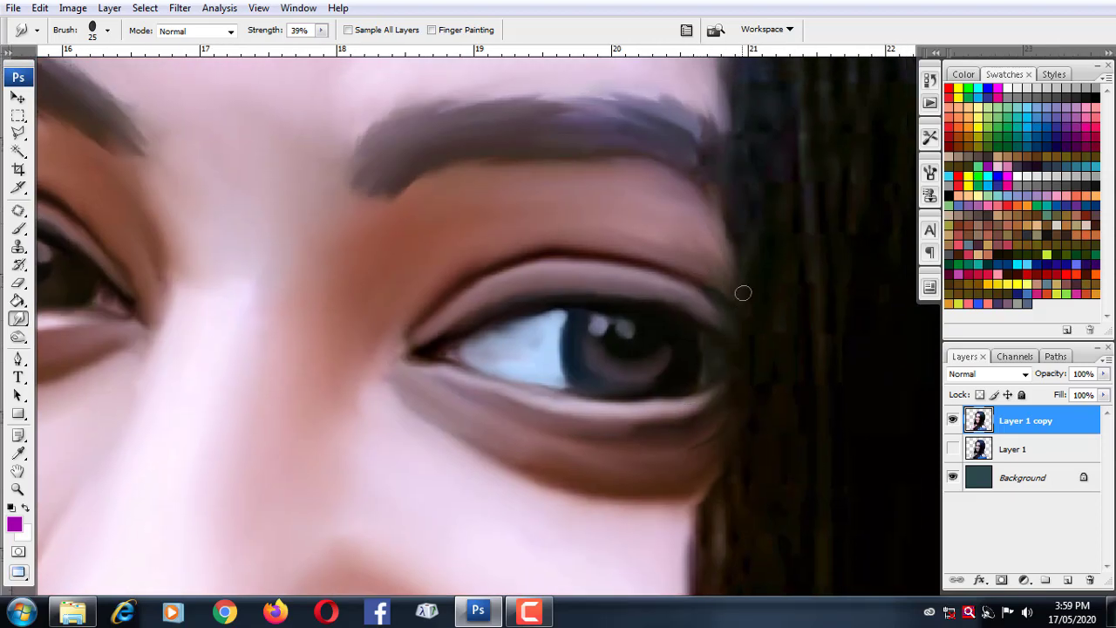
{"action": "mouse_move", "coordinate": [699, 206]}
{"action": "left_mouse_down"}
{"action": "mouse_move", "coordinate": [715, 136]}
{"action": "mouse_move", "coordinate": [738, 179]}
{"action": "mouse_move", "coordinate": [702, 142]}
{"action": "left_mouse_up"}
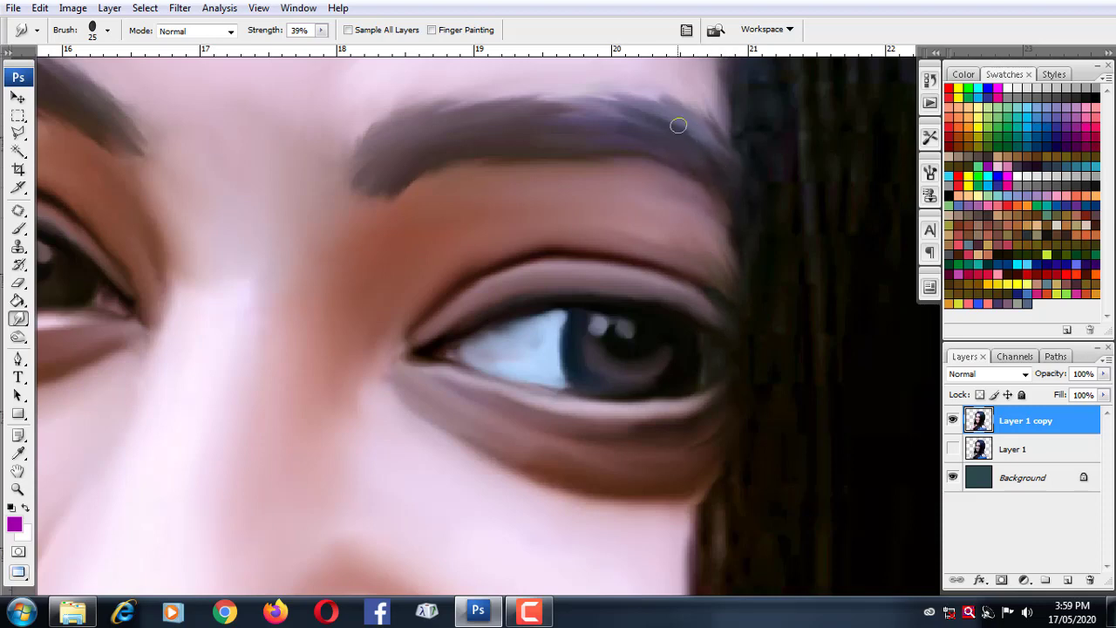
{"action": "scroll", "coordinate": [488, 113], "scroll_direction": "up", "scroll_amount": 5}
{"action": "scroll", "coordinate": [498, 119], "scroll_direction": "down", "scroll_amount": 2}
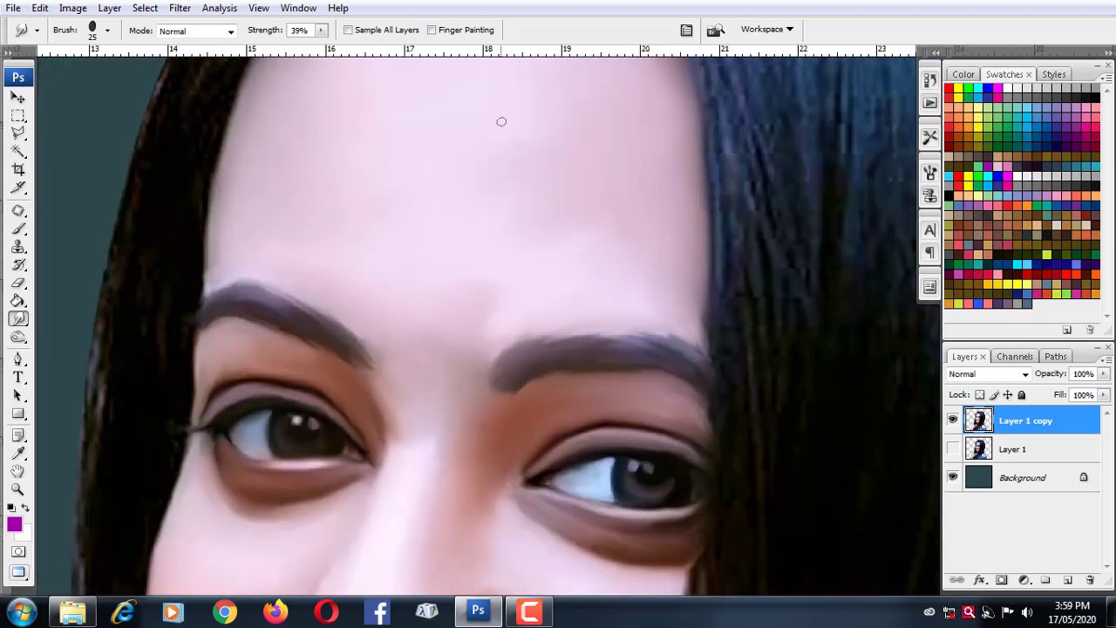
{"action": "scroll", "coordinate": [626, 283], "scroll_direction": "down", "scroll_amount": 1}
Raise the Smudge tool strength to 75% in the options bar.
{"action": "scroll", "coordinate": [626, 283], "scroll_direction": "up", "scroll_amount": 2}
{"action": "left_click_drag", "start_coordinate": [318, 32], "coordinate": [351, 46]}
{"action": "scroll", "coordinate": [409, 206], "scroll_direction": "down", "scroll_amount": 3}
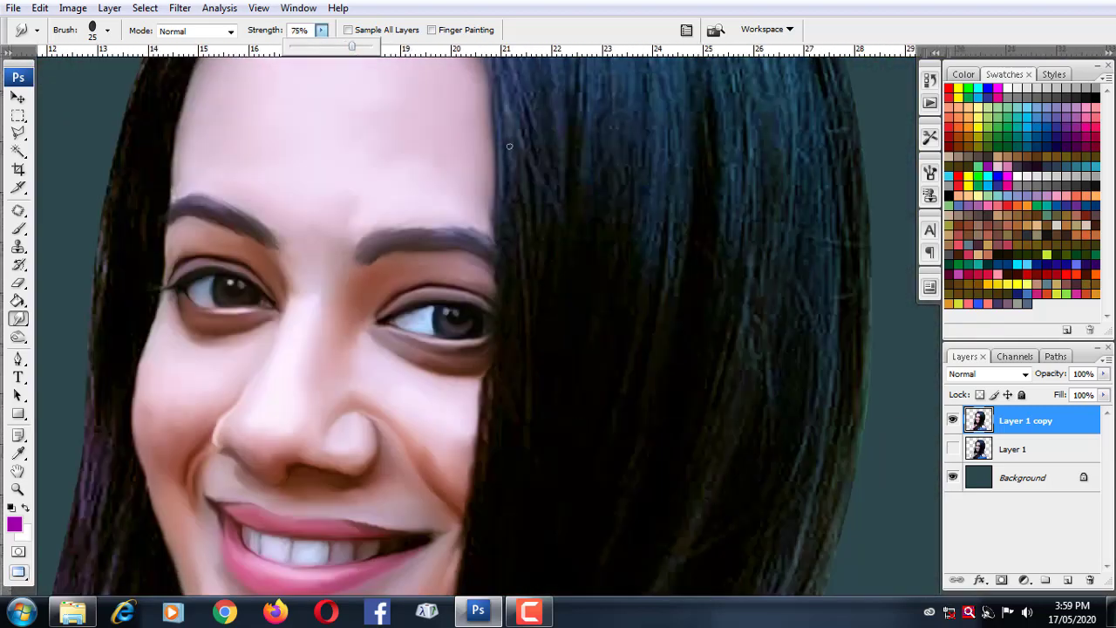
{"action": "scroll", "coordinate": [510, 147], "scroll_direction": "up", "scroll_amount": 1}
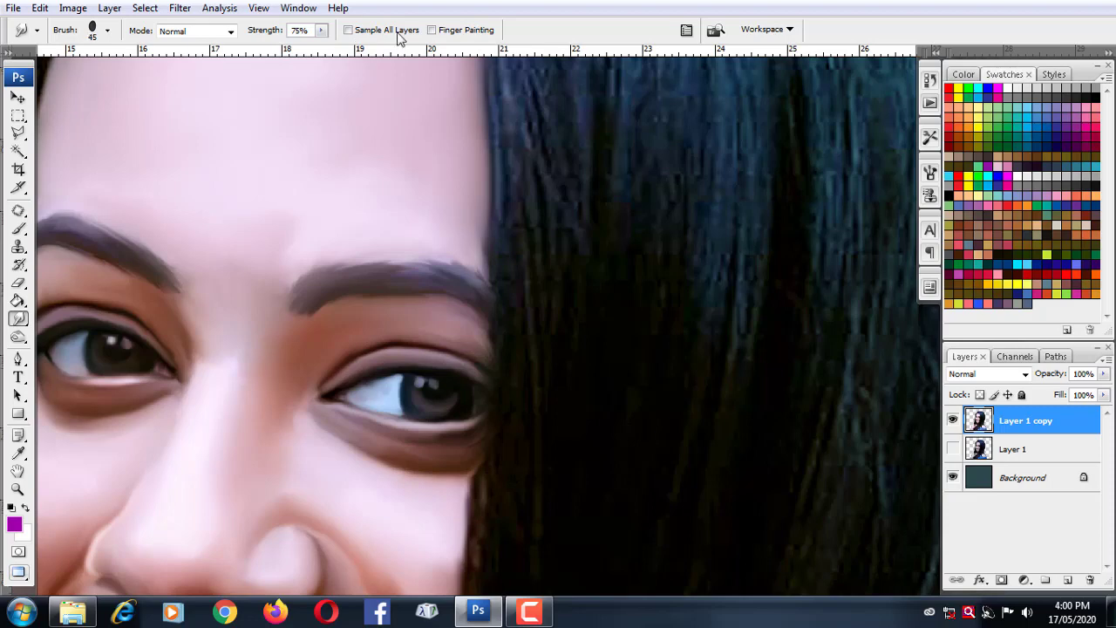
{"action": "scroll", "coordinate": [442, 494], "scroll_direction": "up", "scroll_amount": 5}
{"action": "scroll", "coordinate": [441, 287], "scroll_direction": "up", "scroll_amount": 1}
With a smaller brush, smudge the hairline strands down onto the forehead.
{"action": "key", "text": "bracketleft"}
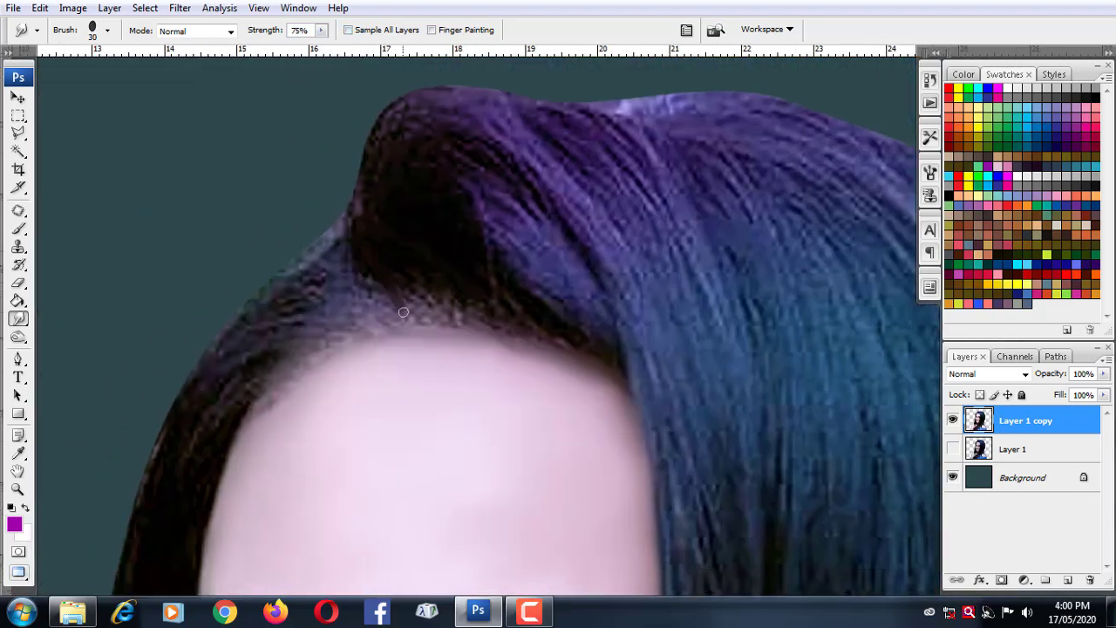
{"action": "left_click_drag", "start_coordinate": [384, 275], "coordinate": [406, 314]}
{"action": "left_click_drag", "start_coordinate": [424, 274], "coordinate": [446, 321]}
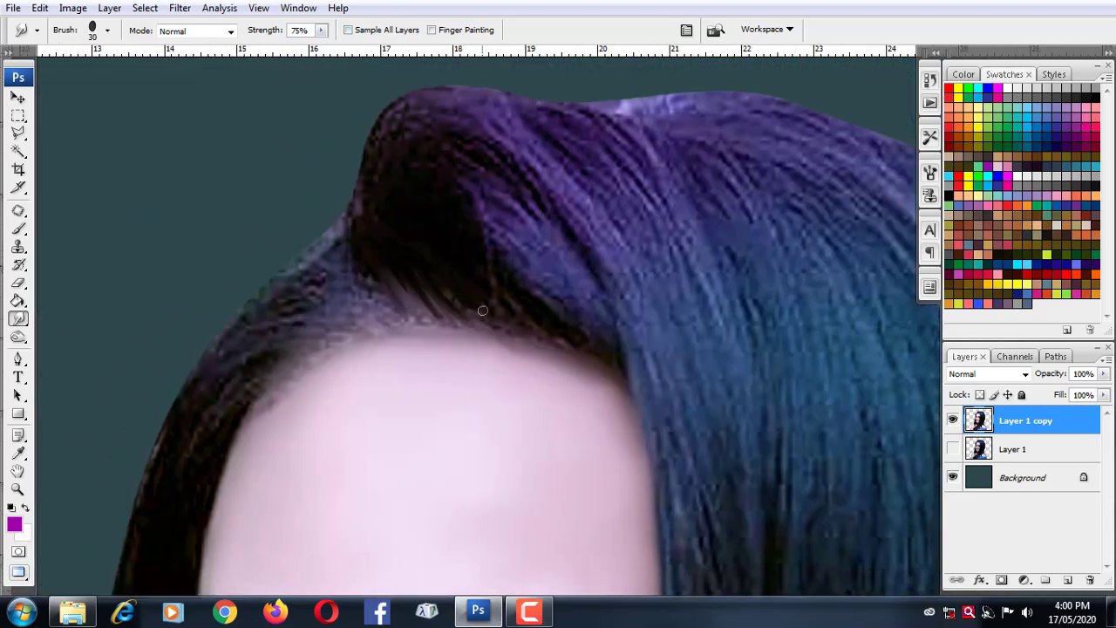
{"action": "left_click_drag", "start_coordinate": [471, 279], "coordinate": [485, 330]}
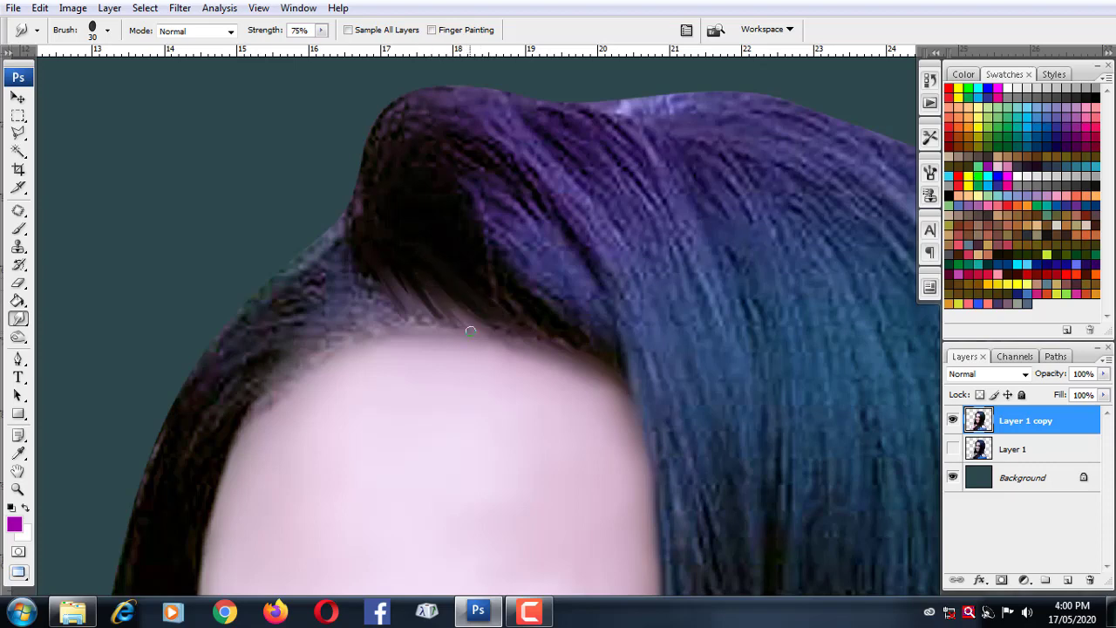
{"action": "left_click_drag", "start_coordinate": [435, 283], "coordinate": [450, 330]}
{"action": "left_click_drag", "start_coordinate": [407, 284], "coordinate": [427, 330]}
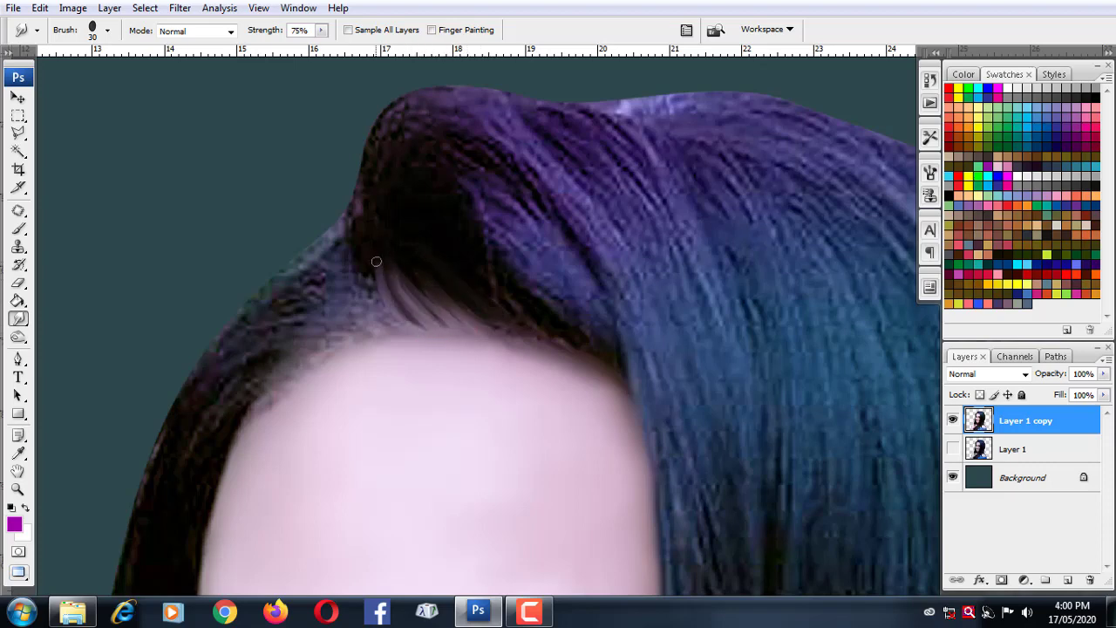
{"action": "left_click_drag", "start_coordinate": [370, 260], "coordinate": [410, 325]}
{"action": "left_click_drag", "start_coordinate": [478, 281], "coordinate": [525, 323]}
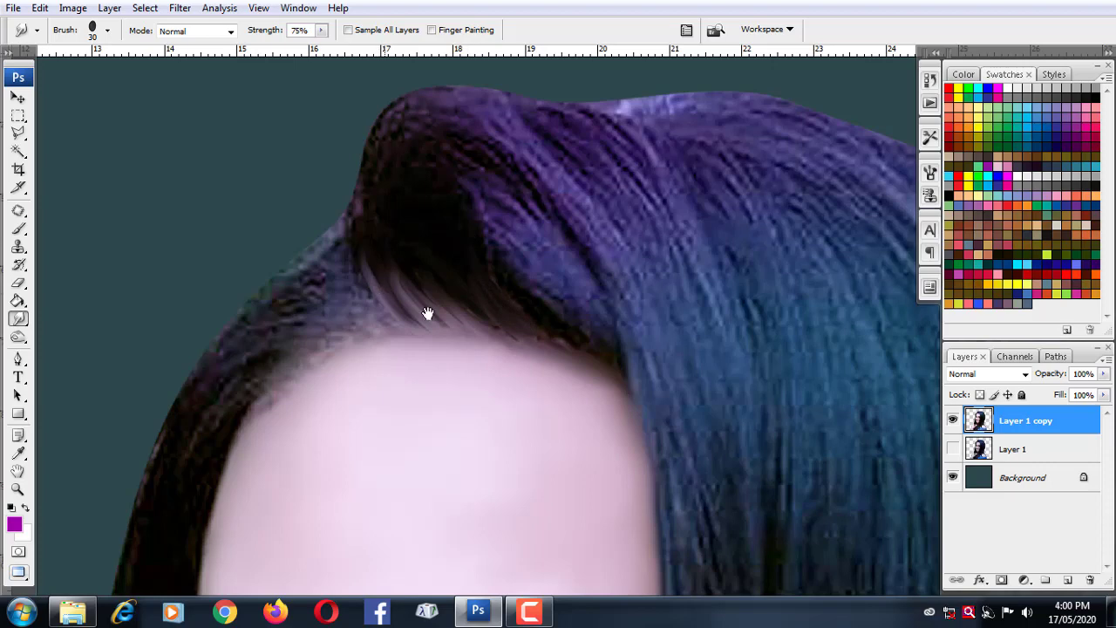
With a larger brush, smooth the jagged upper-left outline and top of the hair.
{"action": "left_click_drag", "start_coordinate": [428, 314], "coordinate": [567, 435]}
{"action": "key", "text": "bracketright"}
{"action": "left_click_drag", "start_coordinate": [506, 311], "coordinate": [522, 323]}
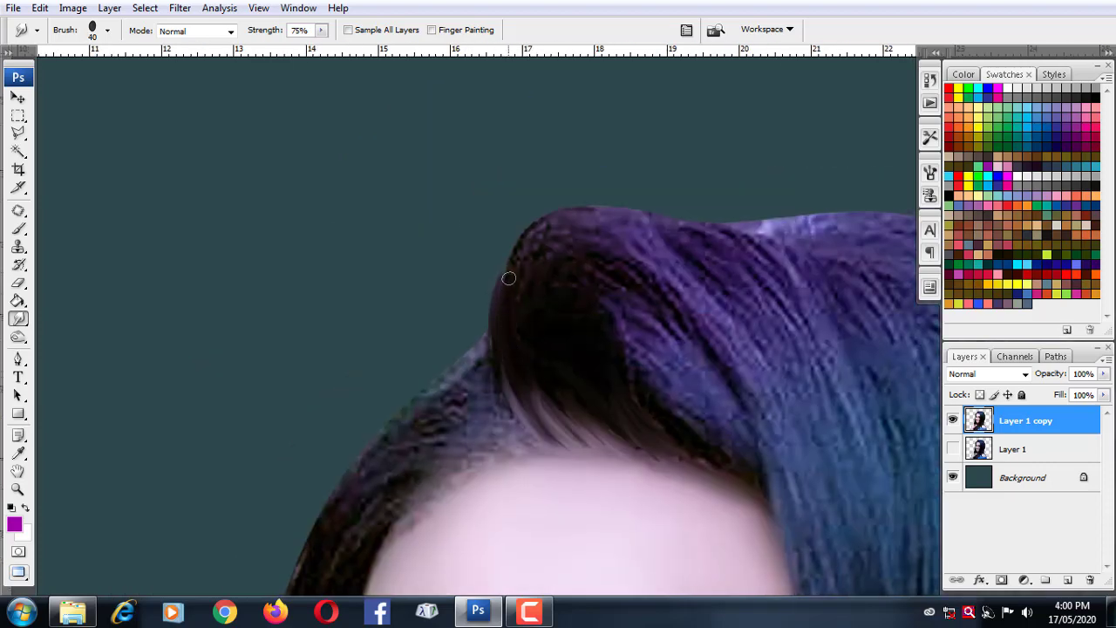
{"action": "mouse_move", "coordinate": [525, 267]}
{"action": "left_mouse_down"}
{"action": "mouse_move", "coordinate": [518, 247]}
{"action": "mouse_move", "coordinate": [555, 218]}
{"action": "left_mouse_up"}
{"action": "mouse_move", "coordinate": [528, 253]}
{"action": "left_mouse_down"}
{"action": "mouse_move", "coordinate": [588, 219]}
{"action": "mouse_move", "coordinate": [667, 253]}
{"action": "left_mouse_up"}
Smooth and darken the hair edge strands and rework the purple strands.
{"action": "scroll", "coordinate": [700, 296], "scroll_direction": "down", "scroll_amount": 1}
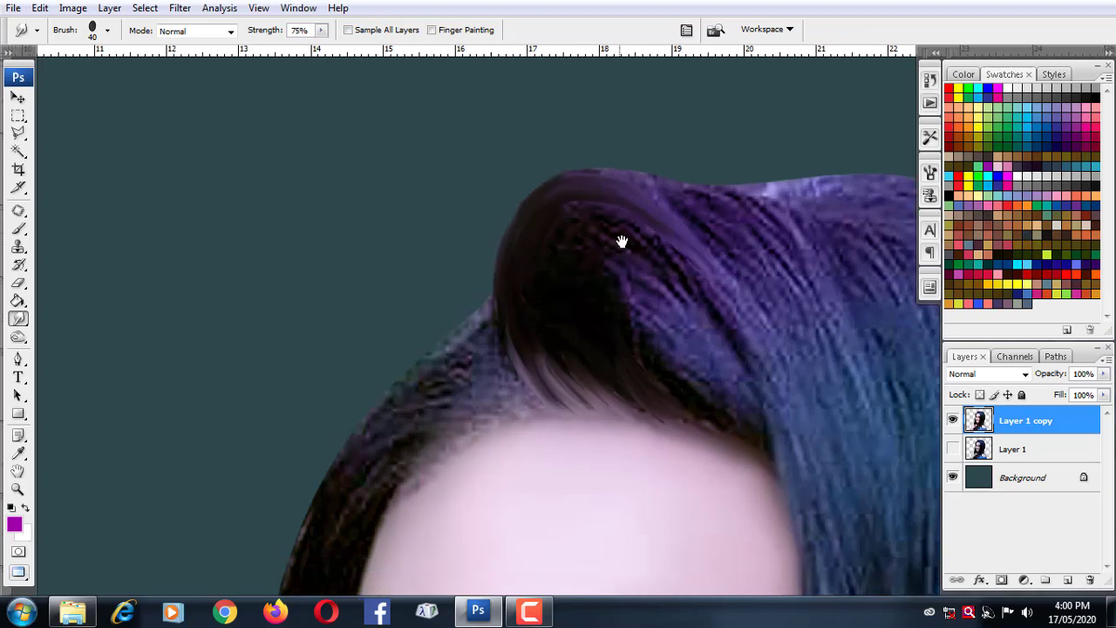
{"action": "scroll", "coordinate": [620, 241], "scroll_direction": "down", "scroll_amount": 1}
{"action": "scroll", "coordinate": [682, 310], "scroll_direction": "down", "scroll_amount": 3}
{"action": "mouse_move", "coordinate": [682, 310]}
{"action": "left_mouse_down"}
{"action": "mouse_move", "coordinate": [711, 356]}
{"action": "mouse_move", "coordinate": [592, 179]}
{"action": "left_mouse_up"}
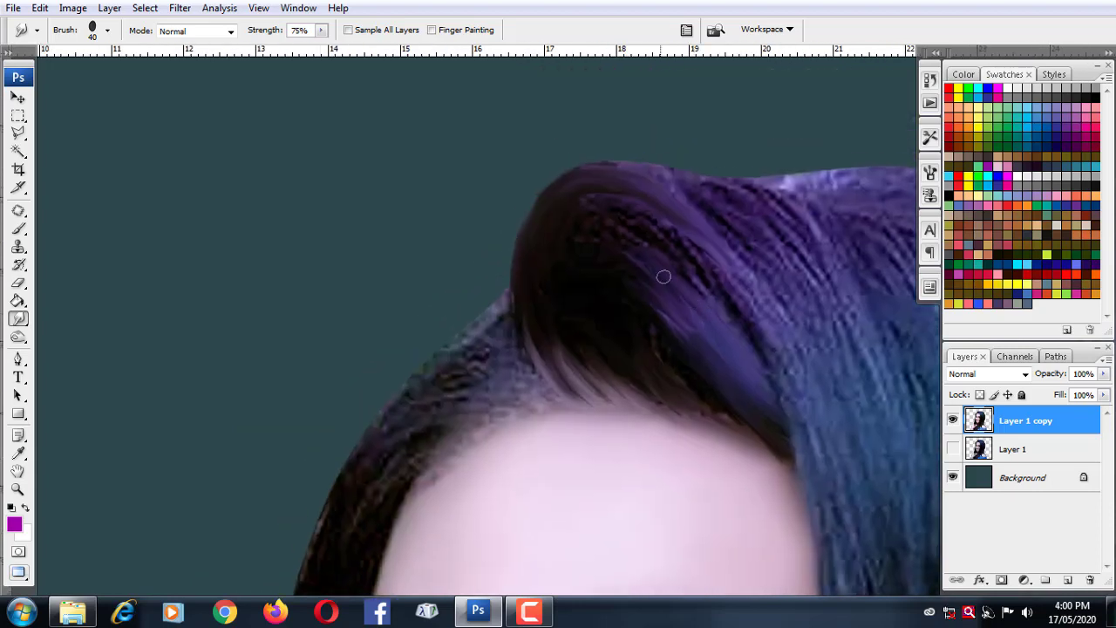
{"action": "scroll", "coordinate": [654, 238], "scroll_direction": "up", "scroll_amount": 3}
{"action": "scroll", "coordinate": [654, 238], "scroll_direction": "left", "scroll_amount": 2}
{"action": "mouse_move", "coordinate": [657, 241]}
{"action": "left_mouse_down"}
{"action": "mouse_move", "coordinate": [607, 195]}
{"action": "mouse_move", "coordinate": [653, 210]}
{"action": "mouse_move", "coordinate": [685, 240]}
{"action": "left_mouse_up"}
Extend the smudged purple strands down along the hair edge with a larger brush.
{"action": "scroll", "coordinate": [628, 336], "scroll_direction": "right", "scroll_amount": 3}
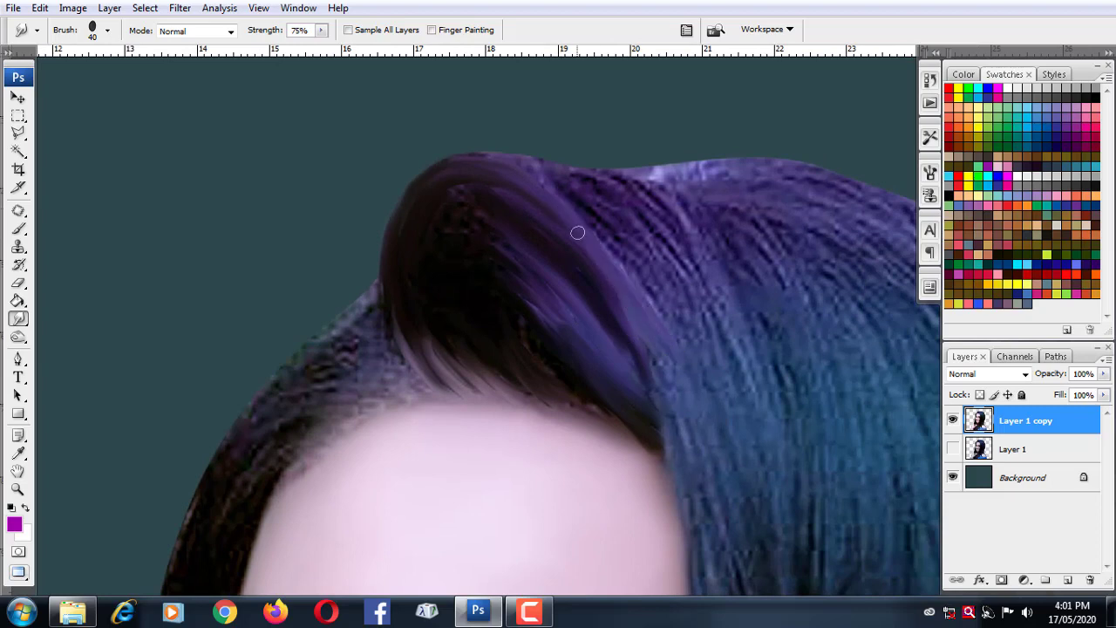
{"action": "scroll", "coordinate": [628, 336], "scroll_direction": "down", "scroll_amount": 2}
{"action": "scroll", "coordinate": [628, 336], "scroll_direction": "right", "scroll_amount": 1}
{"action": "mouse_move", "coordinate": [613, 273]}
{"action": "left_mouse_down"}
{"action": "mouse_move", "coordinate": [655, 352]}
{"action": "mouse_move", "coordinate": [668, 425]}
{"action": "left_mouse_up"}
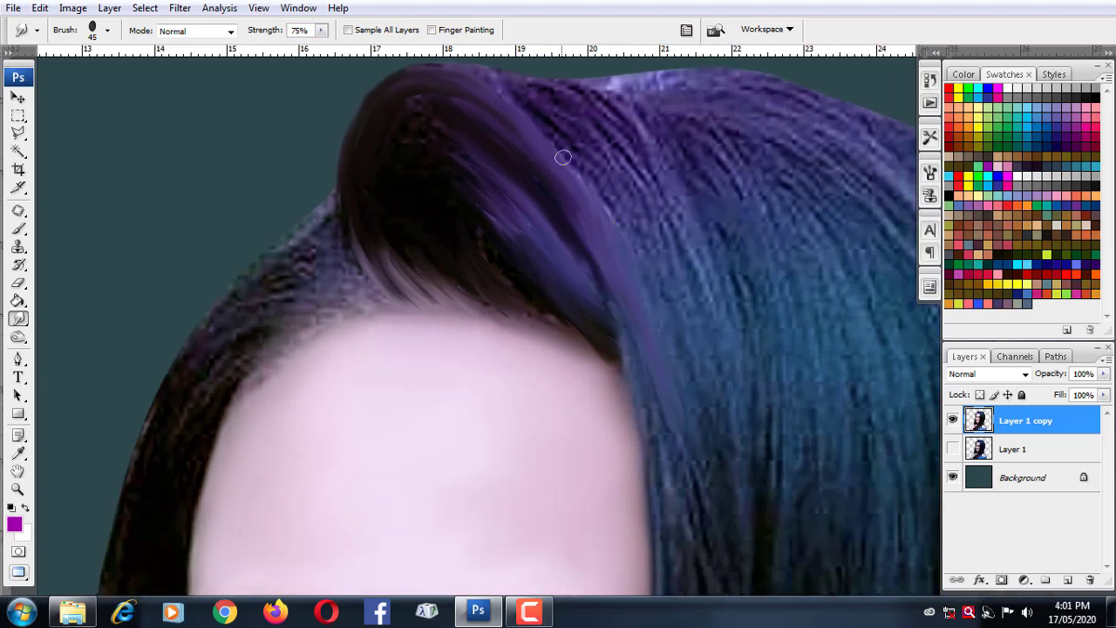
{"action": "key", "text": "bracketright"}
{"action": "mouse_move", "coordinate": [563, 157]}
{"action": "left_mouse_down"}
{"action": "mouse_move", "coordinate": [619, 262]}
{"action": "mouse_move", "coordinate": [668, 536]}
{"action": "left_mouse_up"}
{"action": "left_click_drag", "start_coordinate": [636, 306], "coordinate": [672, 518]}
{"action": "left_click_drag", "start_coordinate": [650, 392], "coordinate": [693, 549]}
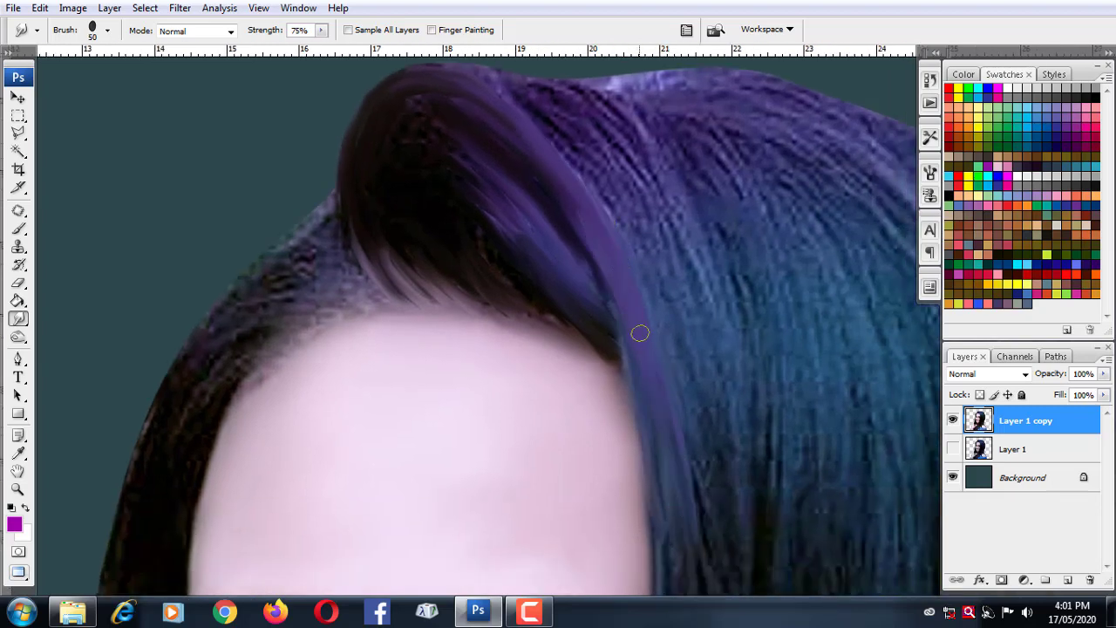
With a smaller brush, pull purple across the top of the crown.
{"action": "scroll", "coordinate": [639, 333], "scroll_direction": "up", "scroll_amount": 6}
{"action": "scroll", "coordinate": [632, 350], "scroll_direction": "left", "scroll_amount": 2}
{"action": "key", "text": "bracketleft"}
{"action": "mouse_move", "coordinate": [611, 349]}
{"action": "left_mouse_down"}
{"action": "mouse_move", "coordinate": [546, 322]}
{"action": "mouse_move", "coordinate": [483, 357]}
{"action": "mouse_move", "coordinate": [466, 446]}
{"action": "left_mouse_up"}
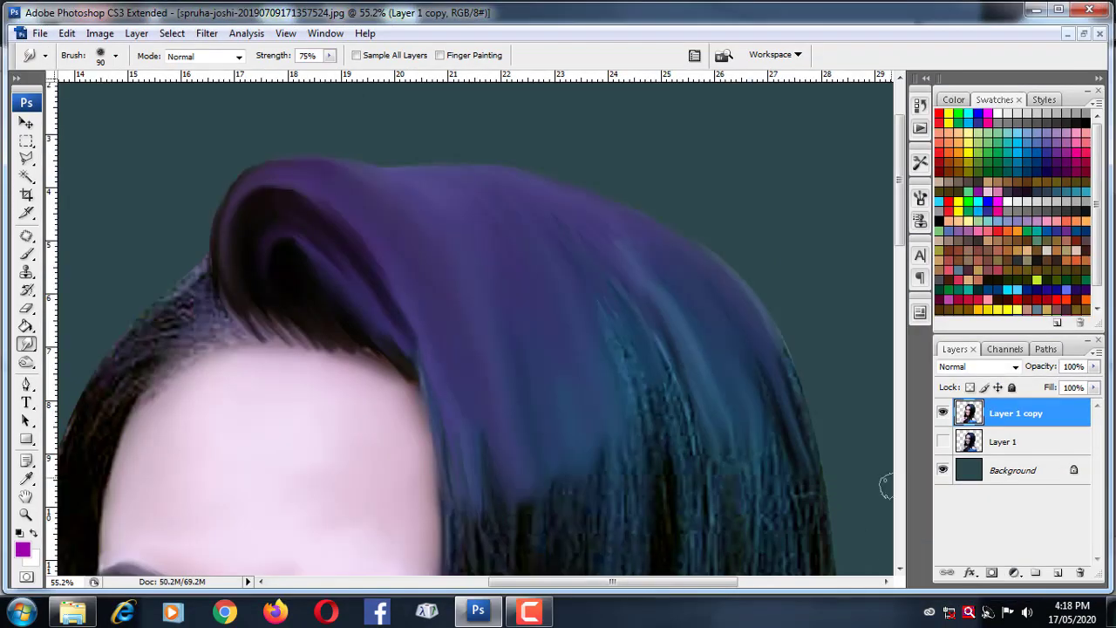
Smudge a long downward stroke through the hair beside the face.
{"action": "scroll", "coordinate": [623, 463], "scroll_direction": "down", "scroll_amount": 2}
{"action": "scroll", "coordinate": [578, 461], "scroll_direction": "down", "scroll_amount": 3}
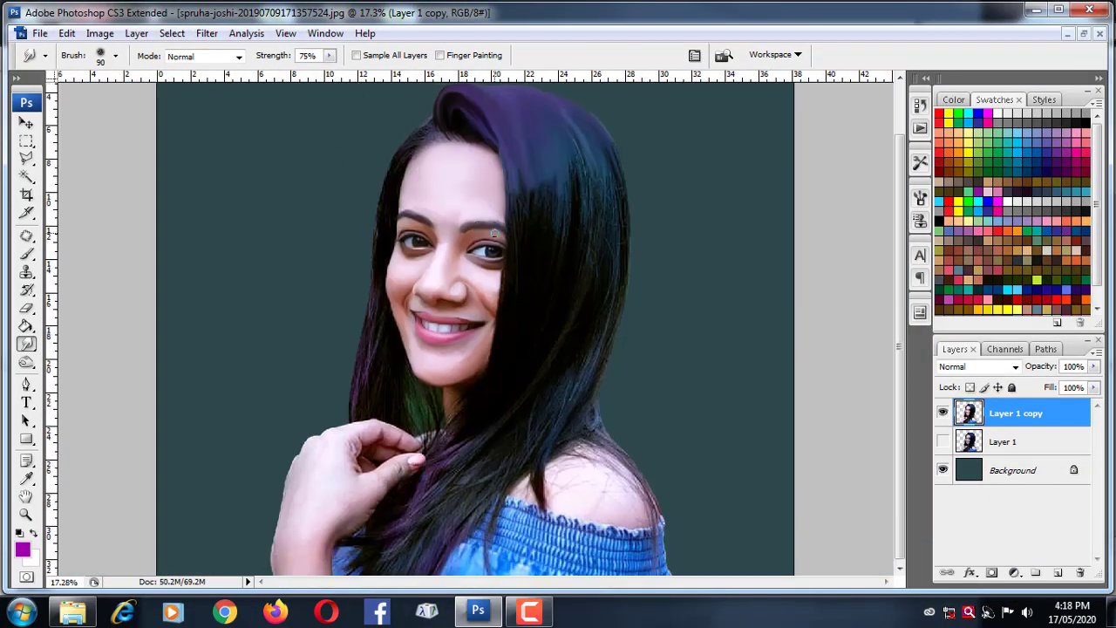
{"action": "scroll", "coordinate": [478, 189], "scroll_direction": "up", "scroll_amount": 4}
{"action": "mouse_move", "coordinate": [478, 190]}
{"action": "left_mouse_down"}
{"action": "mouse_move", "coordinate": [463, 302]}
{"action": "mouse_move", "coordinate": [459, 177]}
{"action": "mouse_move", "coordinate": [442, 221]}
{"action": "mouse_move", "coordinate": [434, 200]}
{"action": "mouse_move", "coordinate": [449, 422]}
{"action": "left_mouse_up"}
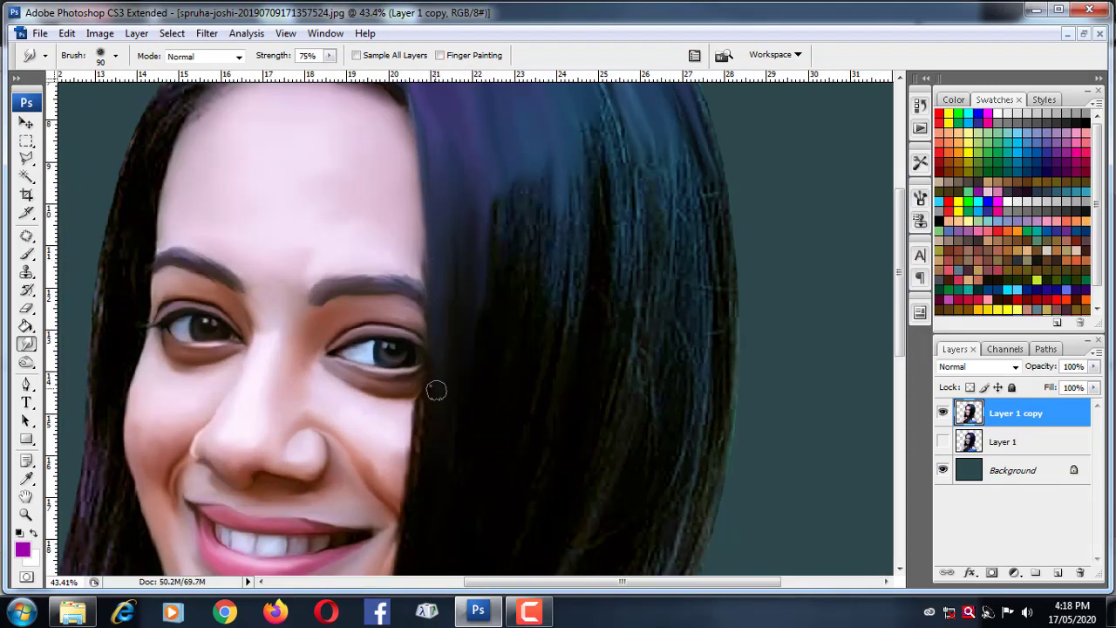
Smooth the right-side hair and its dark patch into upward and downward teal streaks.
{"action": "scroll", "coordinate": [439, 341], "scroll_direction": "down", "scroll_amount": 1}
{"action": "scroll", "coordinate": [479, 334], "scroll_direction": "down", "scroll_amount": 3}
{"action": "scroll", "coordinate": [523, 463], "scroll_direction": "up", "scroll_amount": 3}
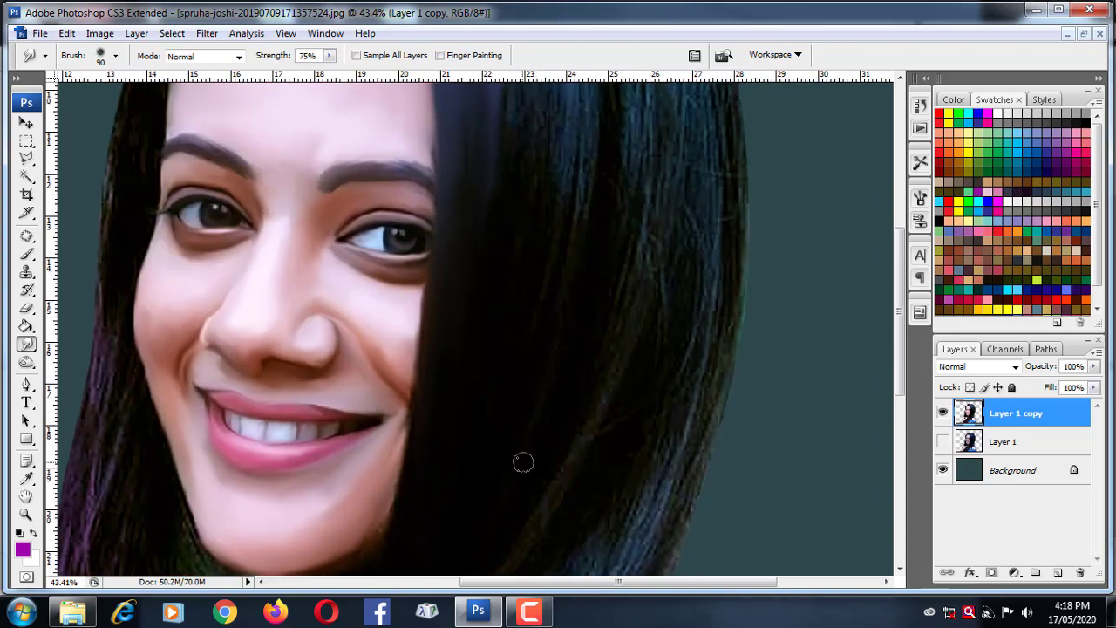
{"action": "scroll", "coordinate": [547, 301], "scroll_direction": "up", "scroll_amount": 4}
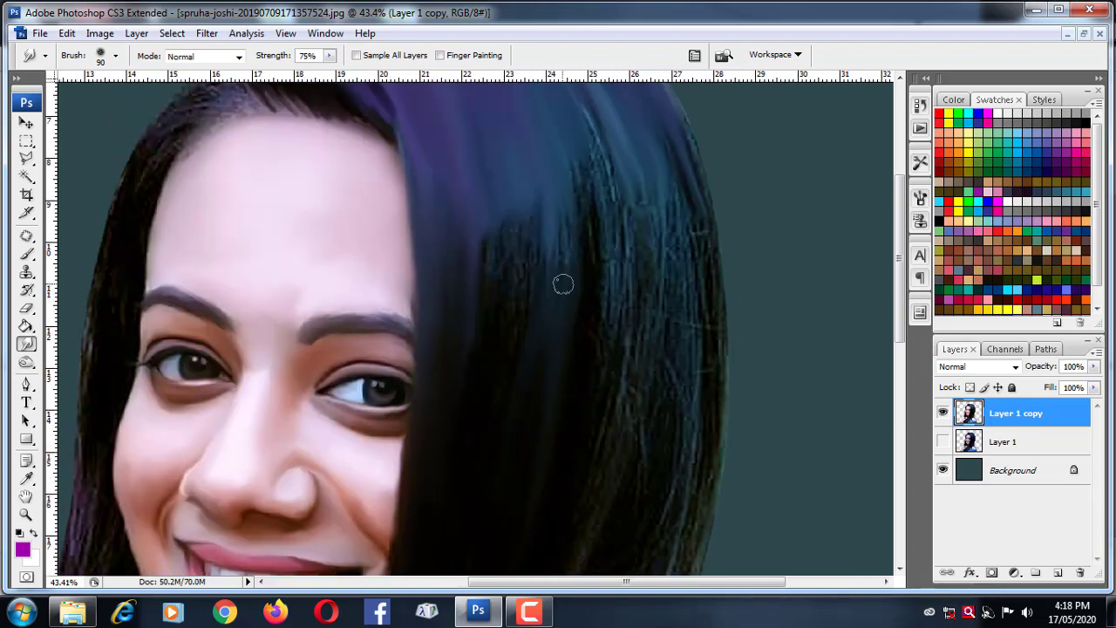
{"action": "scroll", "coordinate": [567, 218], "scroll_direction": "up", "scroll_amount": 4}
{"action": "mouse_move", "coordinate": [609, 454]}
{"action": "left_mouse_down"}
{"action": "mouse_move", "coordinate": [613, 387]}
{"action": "mouse_move", "coordinate": [561, 200]}
{"action": "left_mouse_up"}
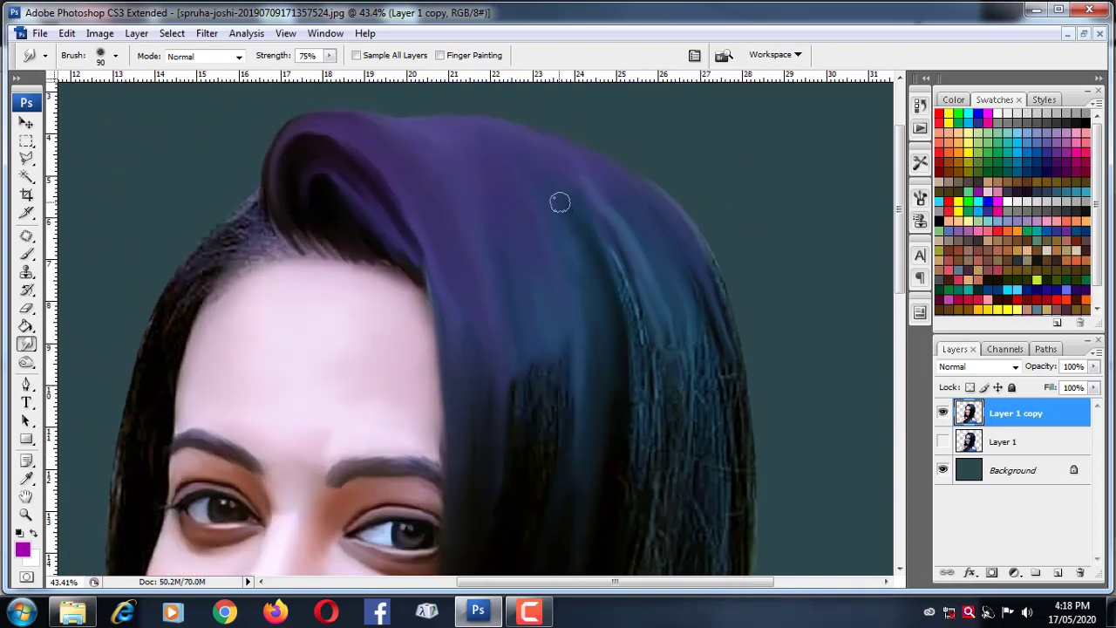
{"action": "left_click_drag", "start_coordinate": [654, 410], "coordinate": [613, 262]}
{"action": "left_click_drag", "start_coordinate": [630, 545], "coordinate": [633, 382]}
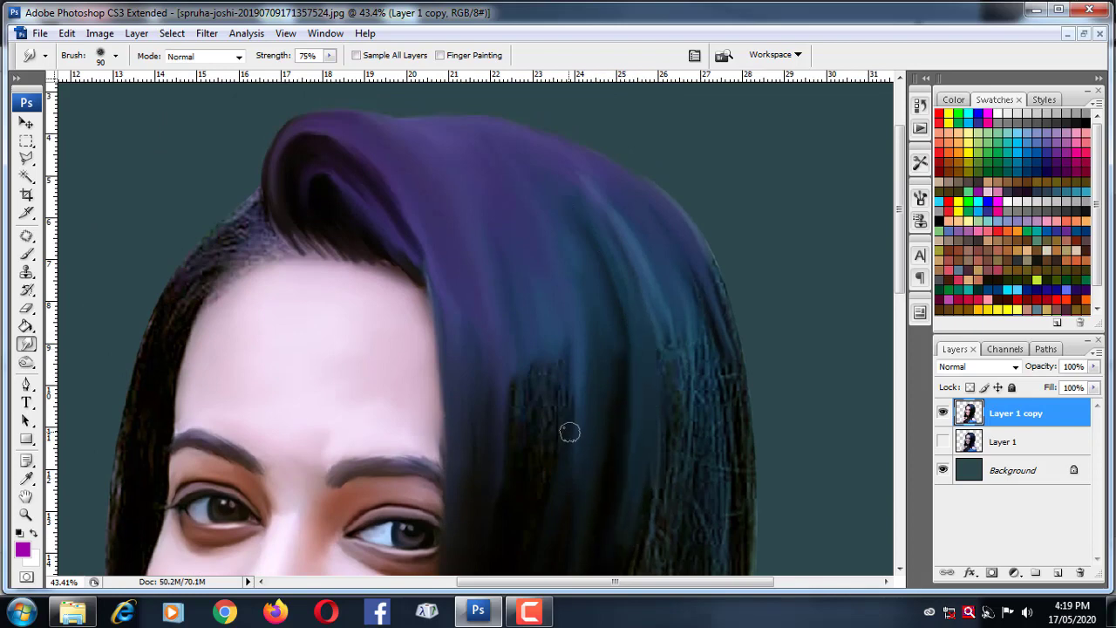
{"action": "mouse_move", "coordinate": [569, 432]}
{"action": "left_mouse_down"}
{"action": "mouse_move", "coordinate": [549, 442]}
{"action": "mouse_move", "coordinate": [553, 274]}
{"action": "left_mouse_up"}
{"action": "left_click_drag", "start_coordinate": [524, 532], "coordinate": [570, 382]}
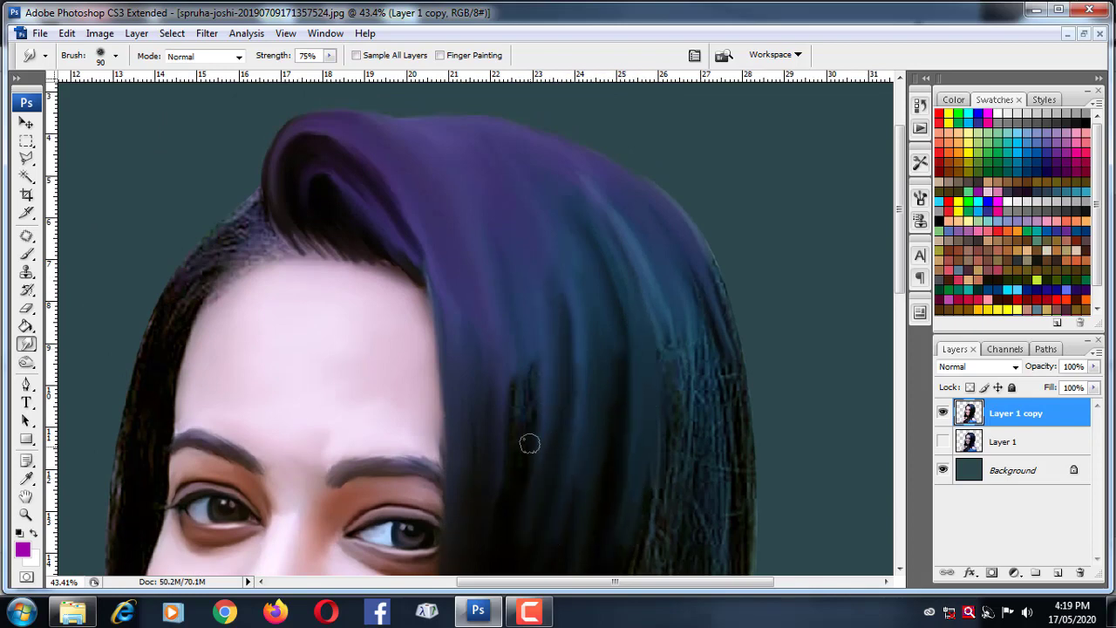
{"action": "left_click_drag", "start_coordinate": [521, 466], "coordinate": [560, 287]}
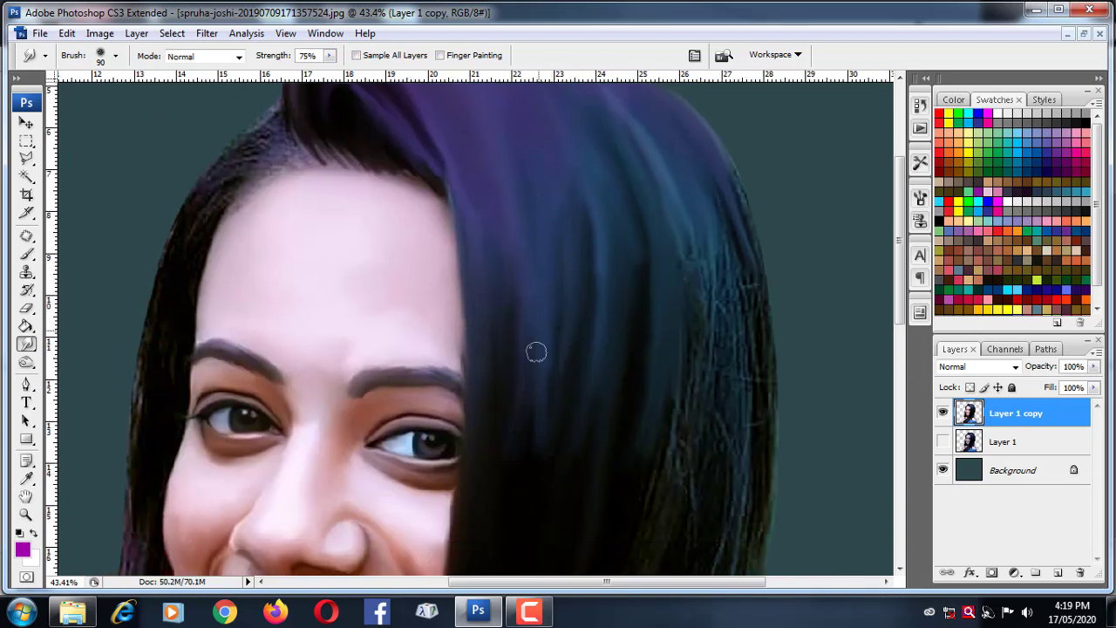
With a much larger brush (80), smear the dark hair streaks into smooth downward strands.
{"action": "key", "text": "bracketright"}
{"action": "key", "text": "bracketright"}
{"action": "key", "text": "bracketright"}
{"action": "left_click_drag", "start_coordinate": [559, 281], "coordinate": [562, 287]}
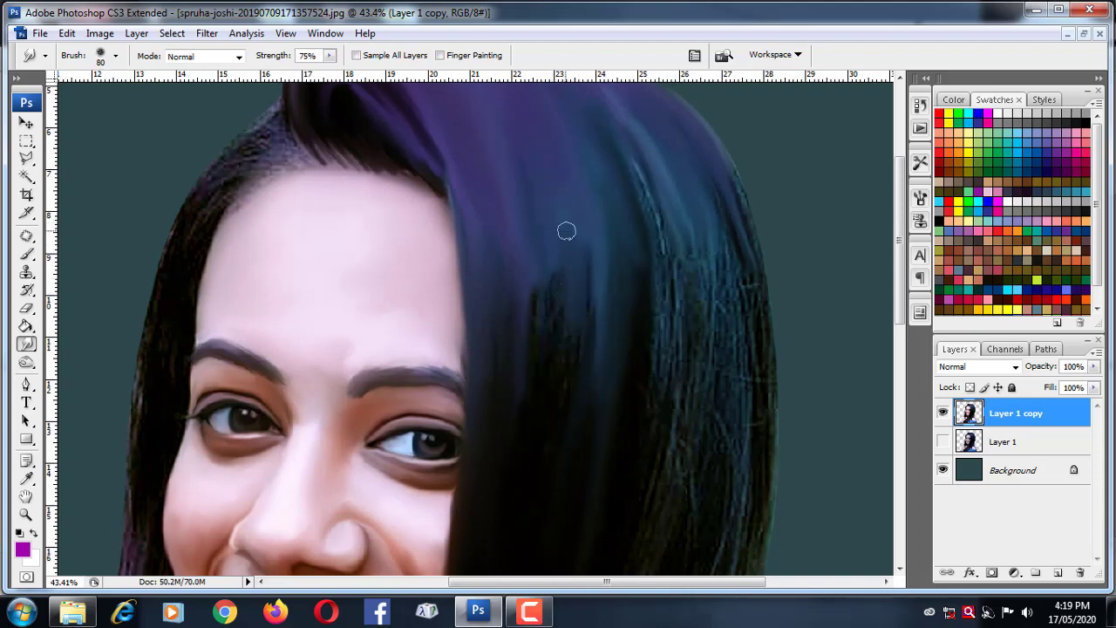
{"action": "left_click_drag", "start_coordinate": [548, 222], "coordinate": [541, 419]}
{"action": "left_click_drag", "start_coordinate": [575, 332], "coordinate": [569, 422]}
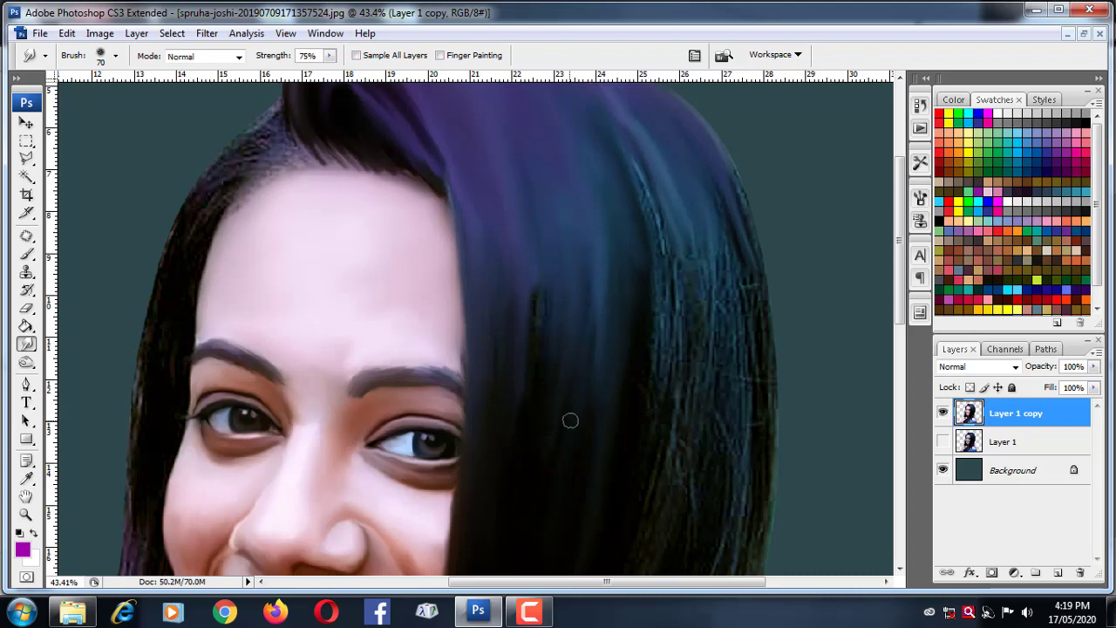
{"action": "left_click_drag", "start_coordinate": [595, 211], "coordinate": [595, 440]}
{"action": "left_click_drag", "start_coordinate": [635, 169], "coordinate": [680, 324]}
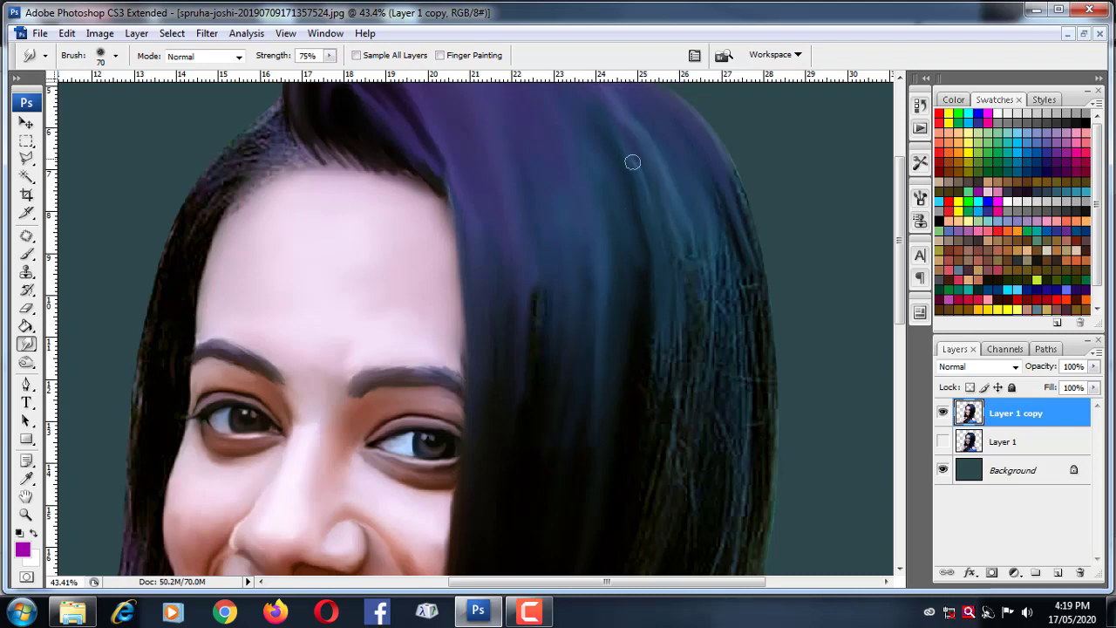
{"action": "left_click_drag", "start_coordinate": [551, 295], "coordinate": [526, 371]}
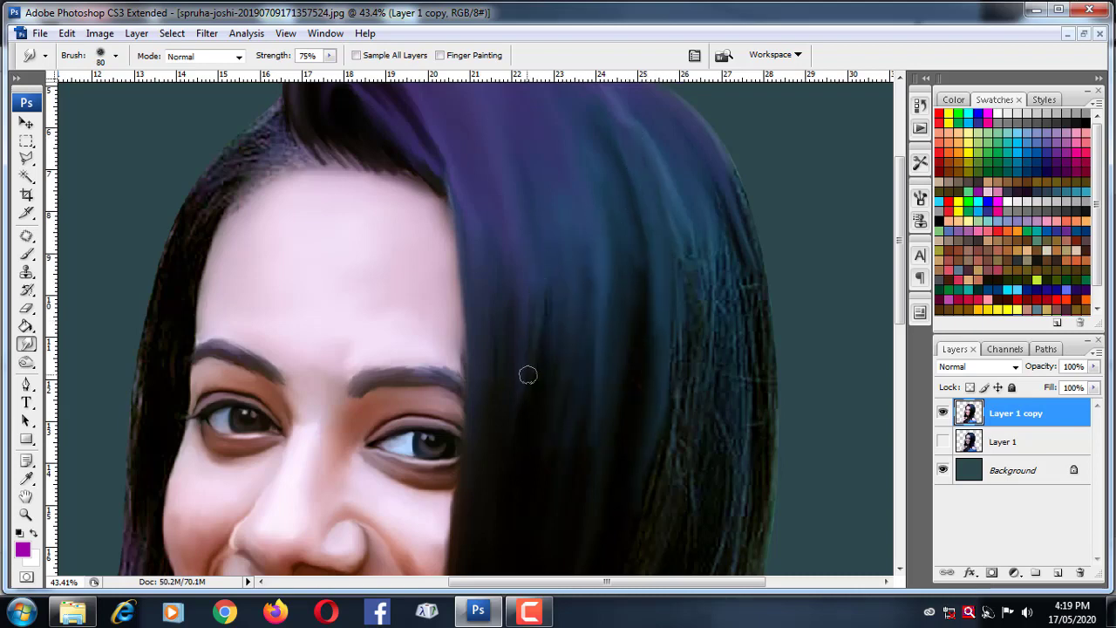
{"action": "left_click_drag", "start_coordinate": [573, 244], "coordinate": [524, 457]}
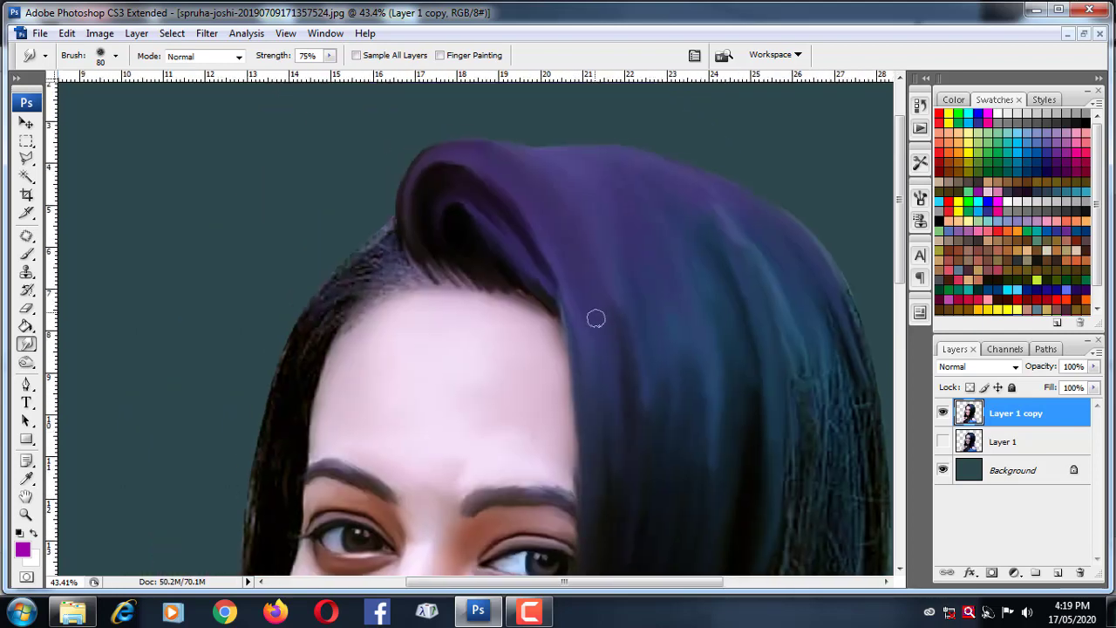
Pan to the chin and smudge the dark hair along the jawline.
{"action": "left_click_drag", "start_coordinate": [491, 187], "coordinate": [593, 317]}
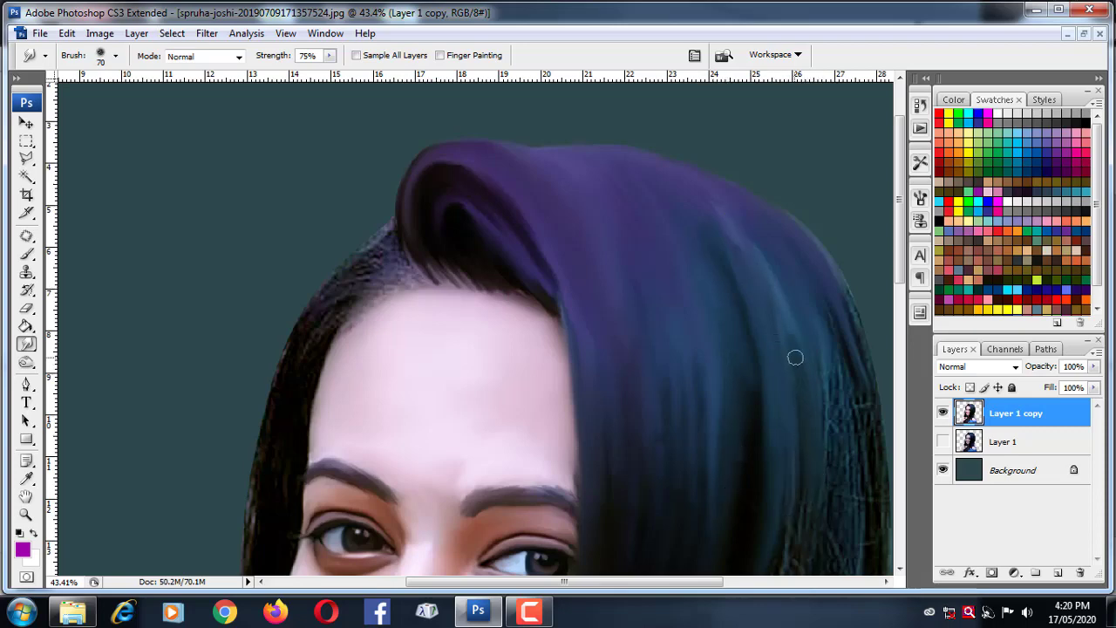
{"action": "left_click_drag", "start_coordinate": [799, 326], "coordinate": [672, 286]}
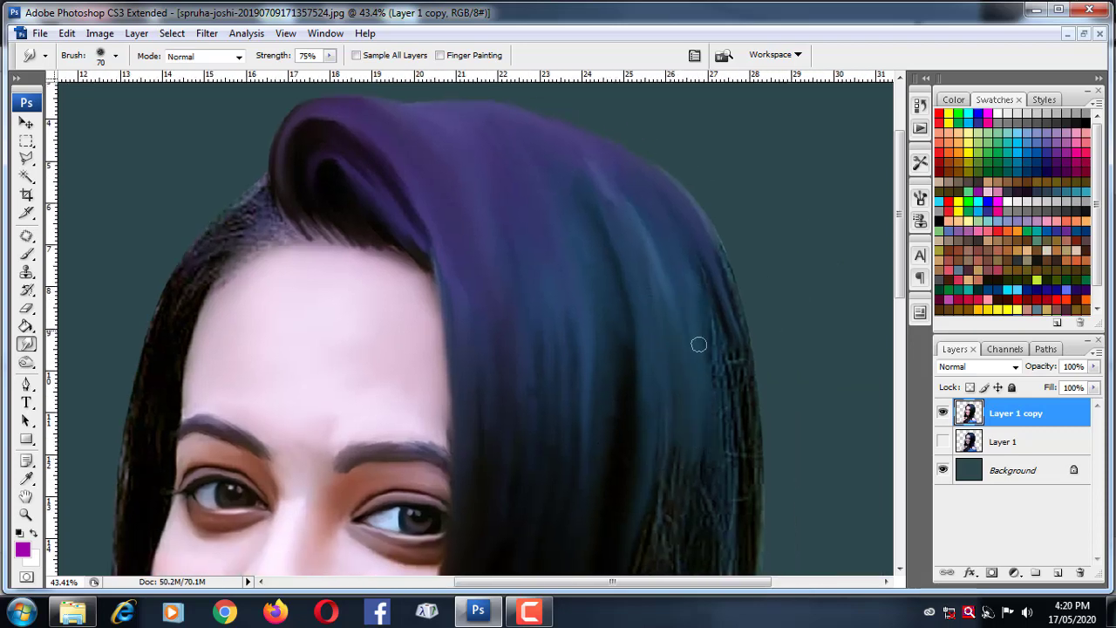
{"action": "left_click_drag", "start_coordinate": [706, 410], "coordinate": [618, 349]}
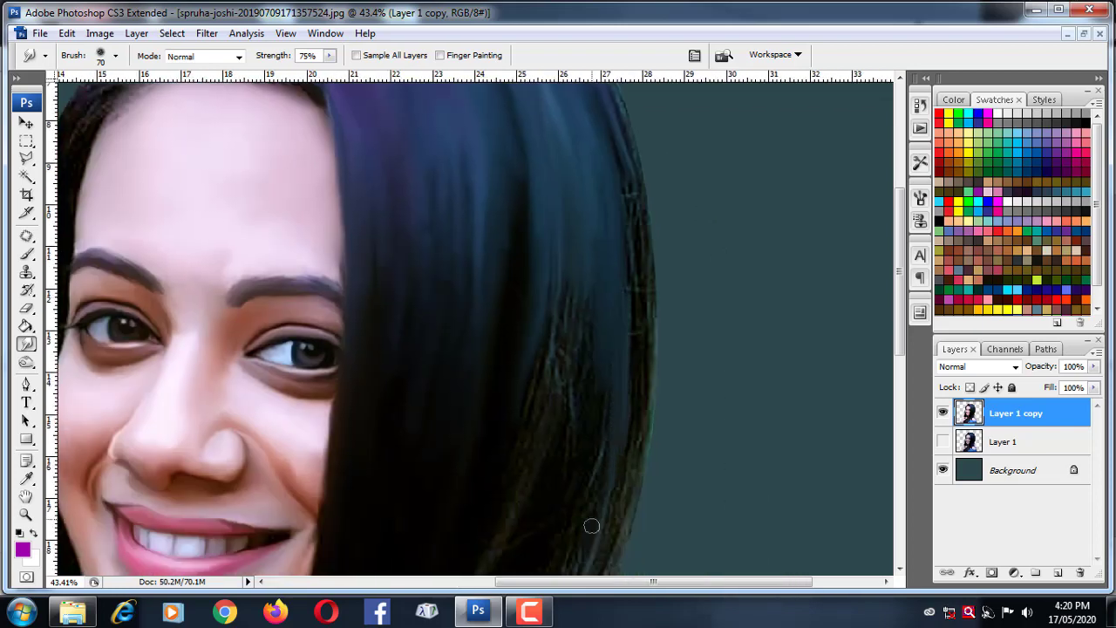
{"action": "left_click_drag", "start_coordinate": [564, 491], "coordinate": [636, 457]}
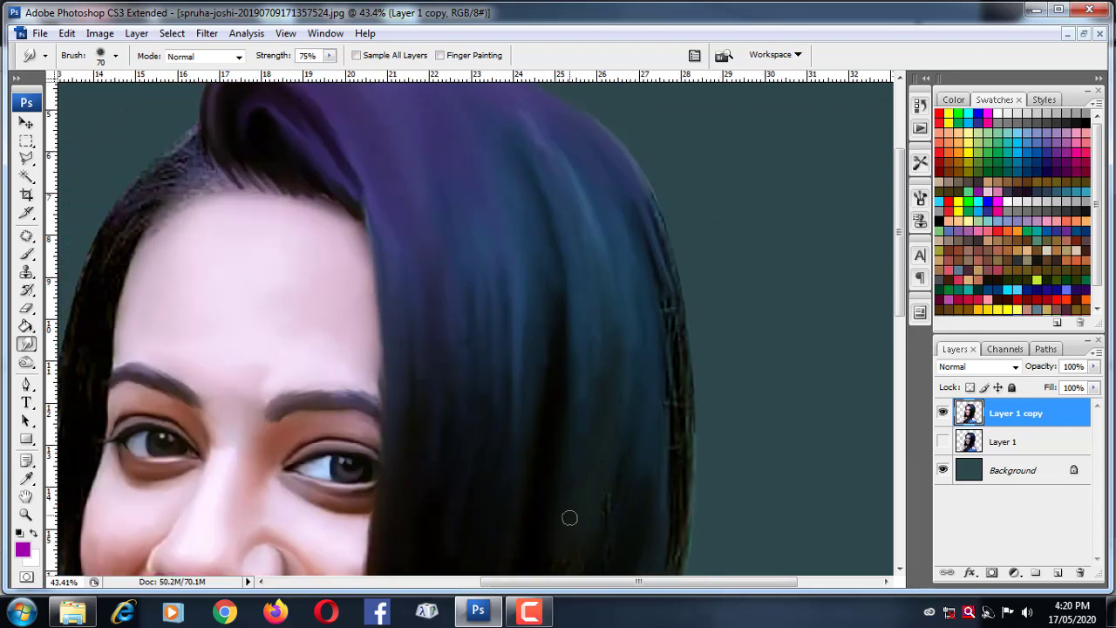
{"action": "left_click_drag", "start_coordinate": [612, 149], "coordinate": [516, 236]}
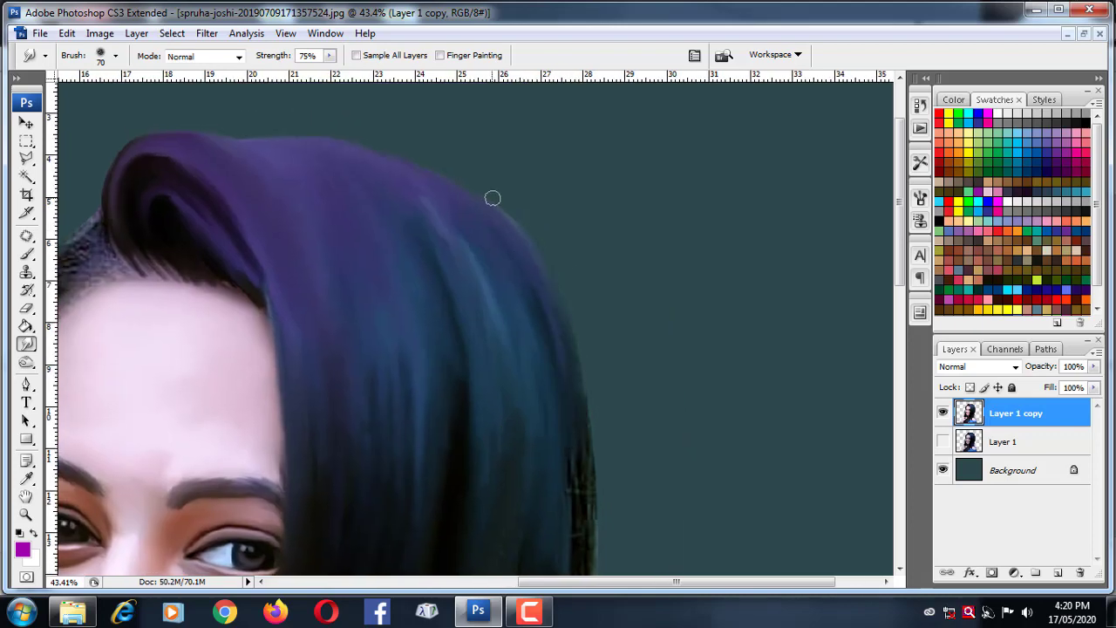
{"action": "left_click_drag", "start_coordinate": [562, 487], "coordinate": [540, 390]}
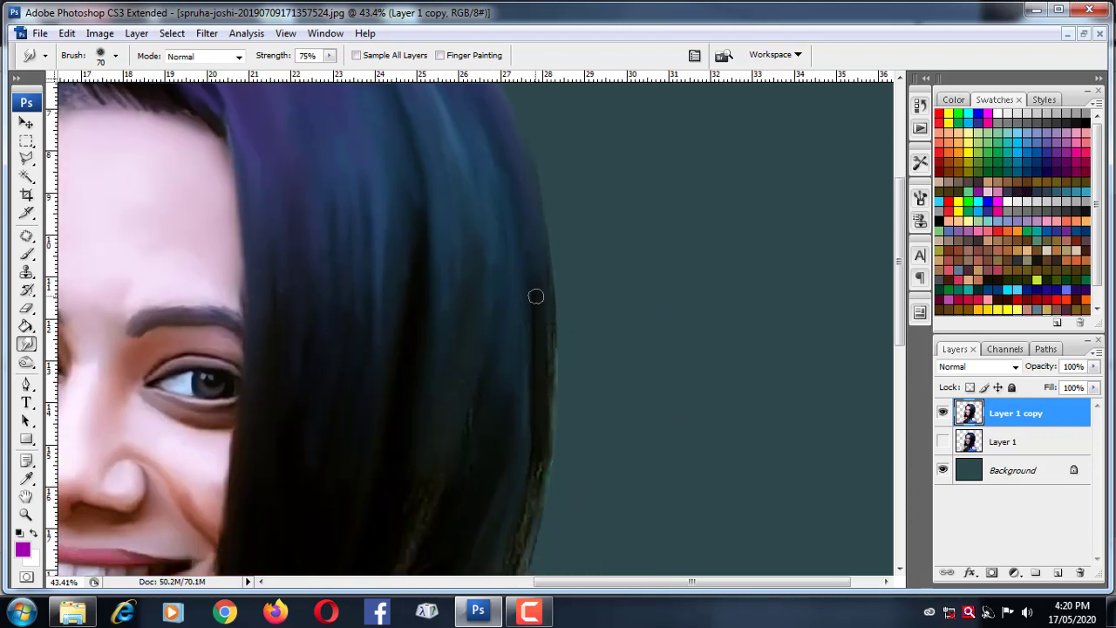
Blend the hair along the chin edge and under the chin, ending with brush size 50.
{"action": "key", "text": "bracketright"}
{"action": "key", "text": "bracketright"}
{"action": "key", "text": "bracketright"}
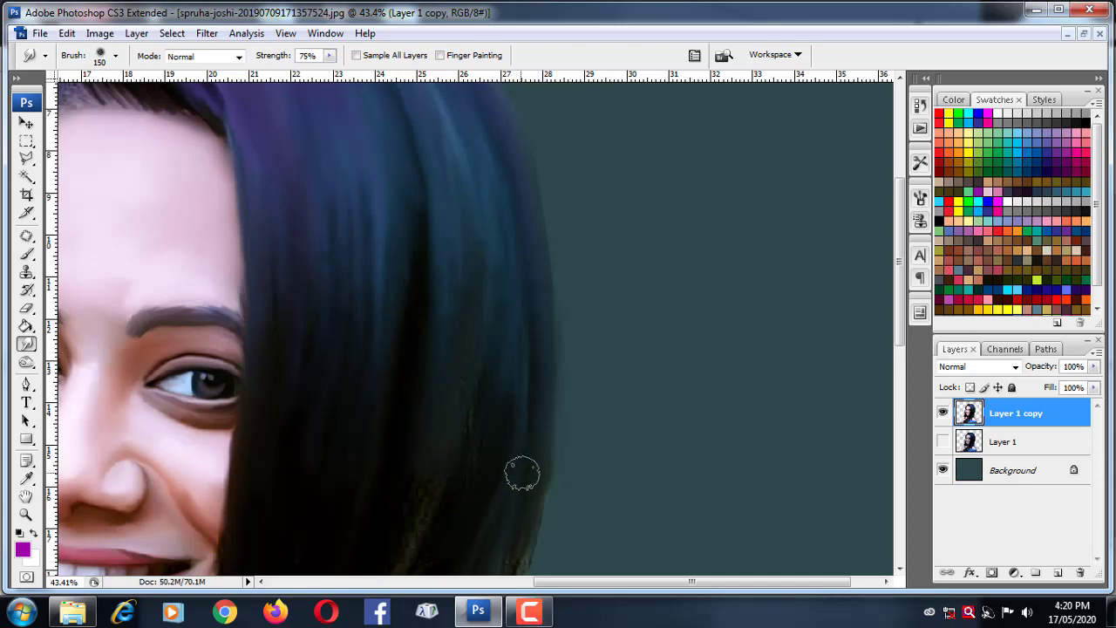
{"action": "left_click_drag", "start_coordinate": [521, 472], "coordinate": [526, 320]}
{"action": "mouse_move", "coordinate": [460, 472]}
{"action": "left_mouse_down"}
{"action": "mouse_move", "coordinate": [530, 394]}
{"action": "mouse_move", "coordinate": [579, 407]}
{"action": "left_mouse_up"}
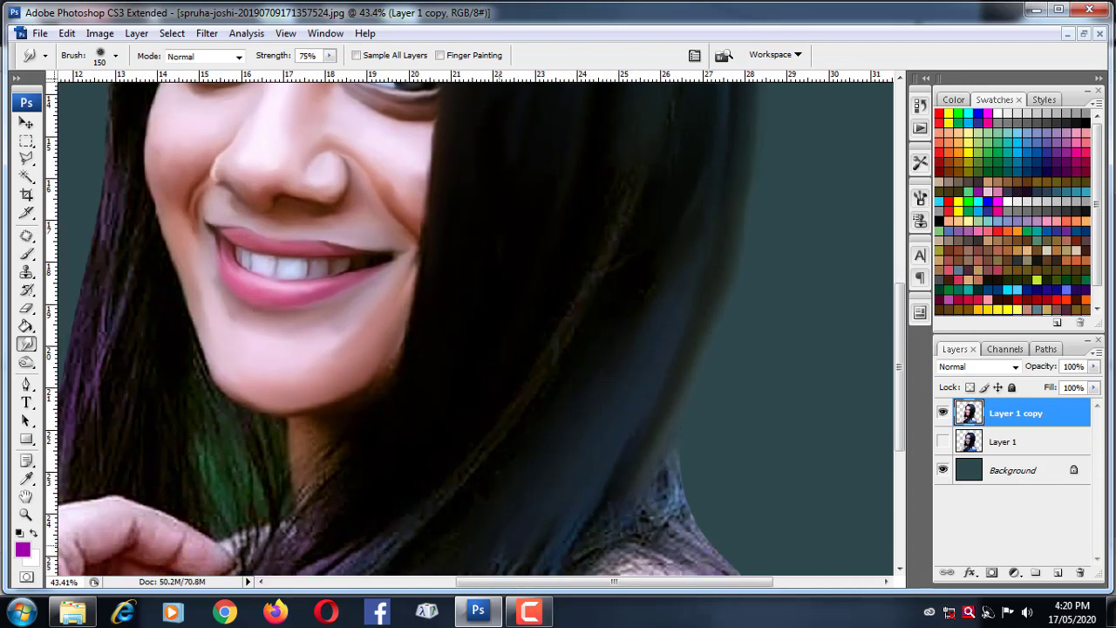
{"action": "left_click_drag", "start_coordinate": [475, 467], "coordinate": [610, 330]}
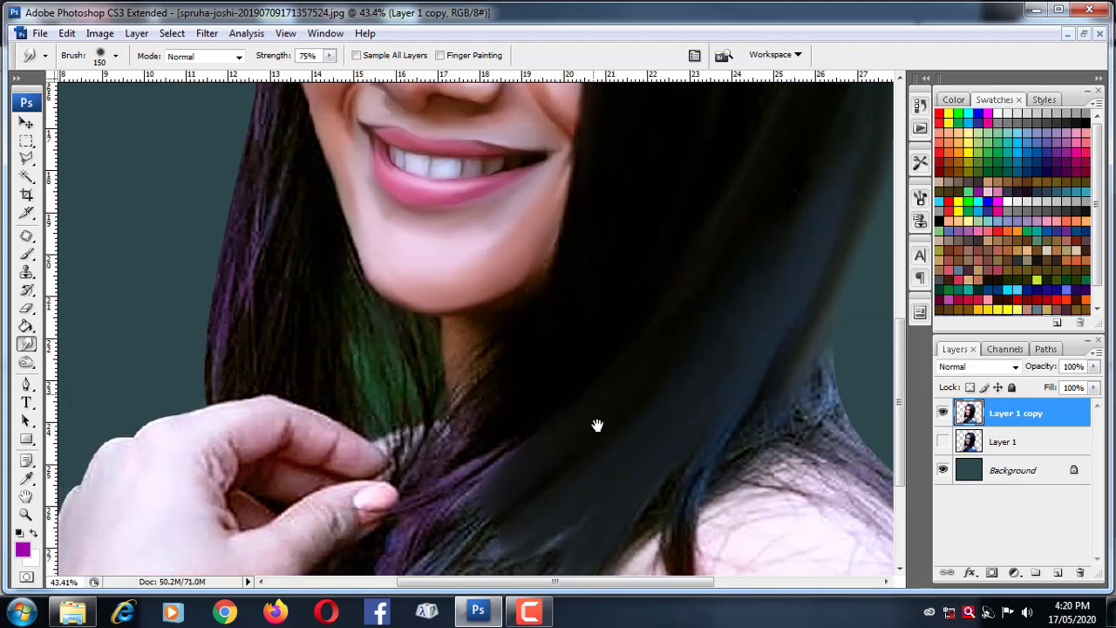
{"action": "left_click_drag", "start_coordinate": [519, 352], "coordinate": [540, 450]}
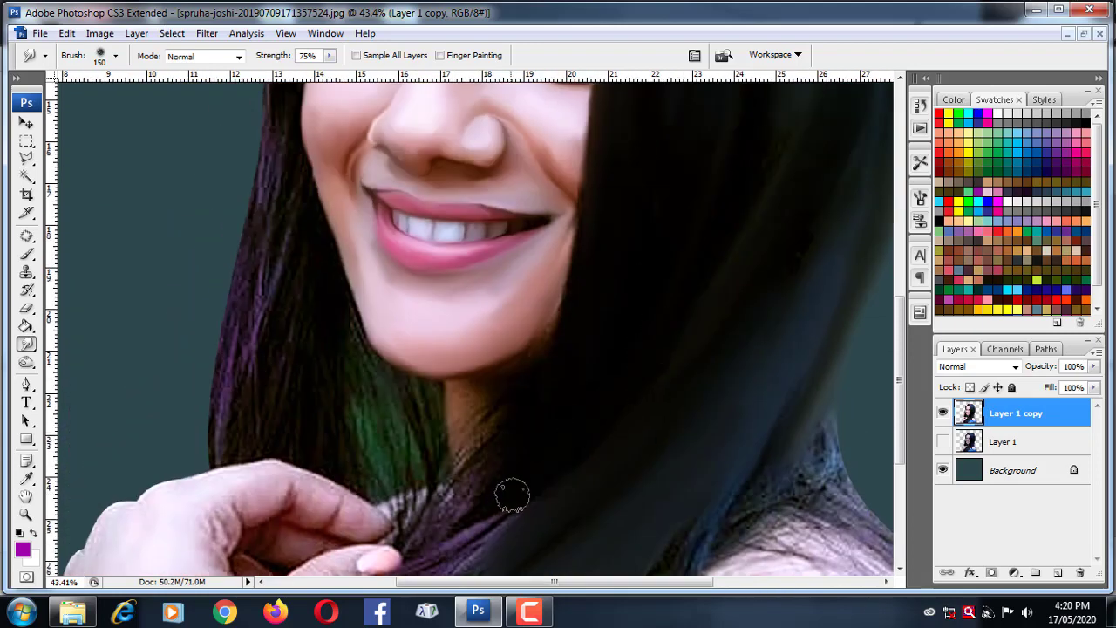
{"action": "key", "text": "bracketleft"}
{"action": "key", "text": "bracketleft"}
{"action": "left_click_drag", "start_coordinate": [531, 389], "coordinate": [475, 444]}
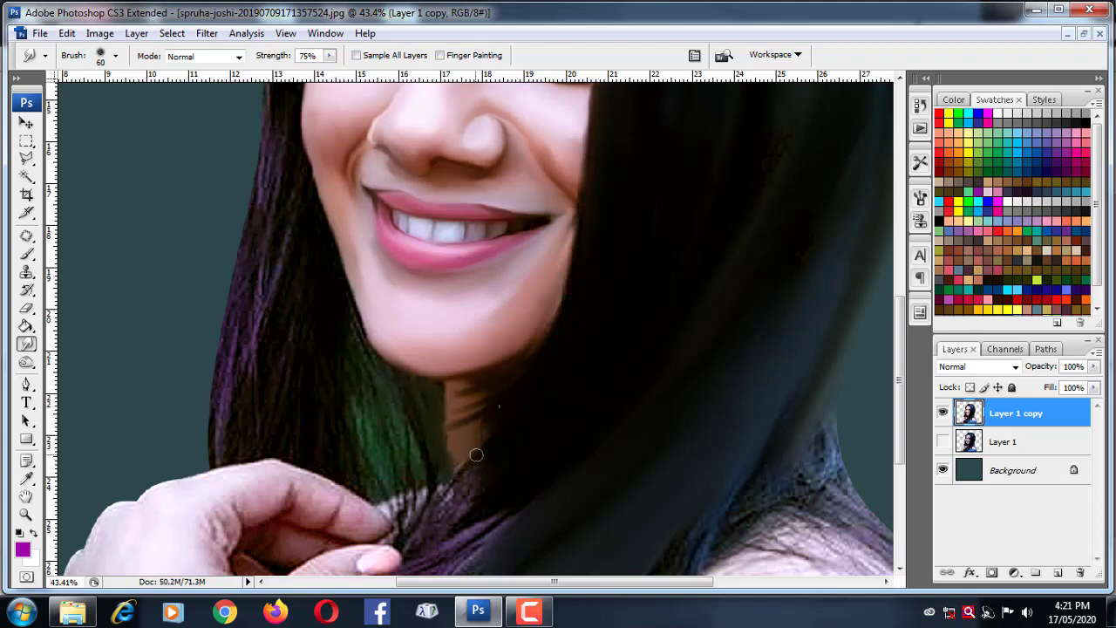
{"action": "key", "text": "bracketleft"}
{"action": "mouse_move", "coordinate": [476, 454]}
{"action": "left_mouse_down"}
{"action": "mouse_move", "coordinate": [432, 497]}
{"action": "mouse_move", "coordinate": [484, 432]}
{"action": "left_mouse_up"}
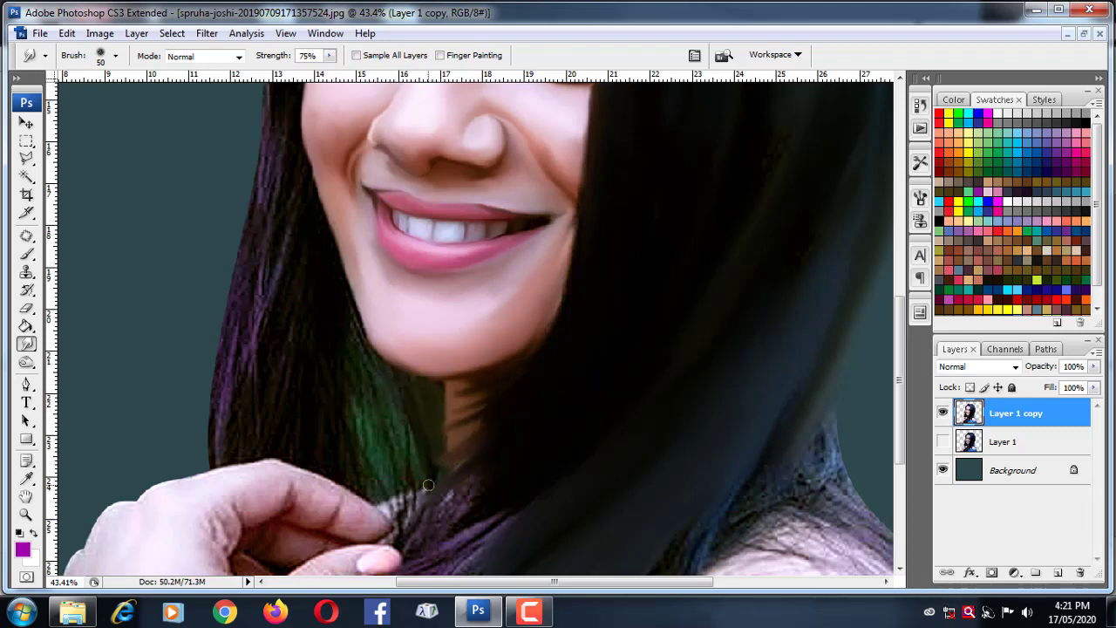
Zoom to 76.3% and soften the green hair below the chin and left purple strands.
{"action": "scroll", "coordinate": [347, 299], "scroll_direction": "up", "scroll_amount": 1}
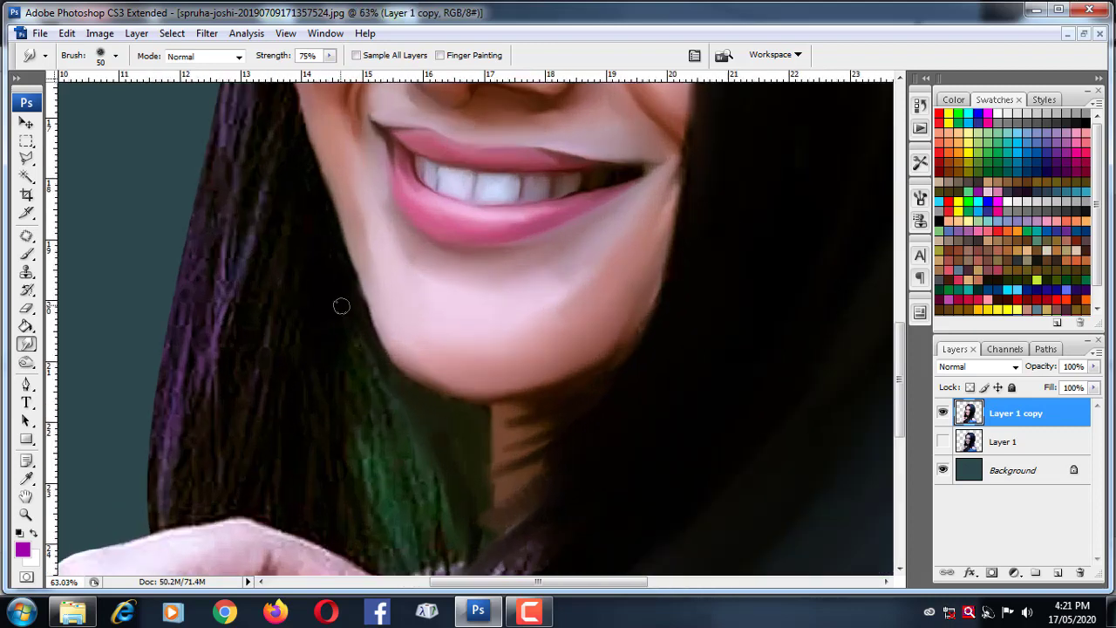
{"action": "scroll", "coordinate": [342, 304], "scroll_direction": "up", "scroll_amount": 2}
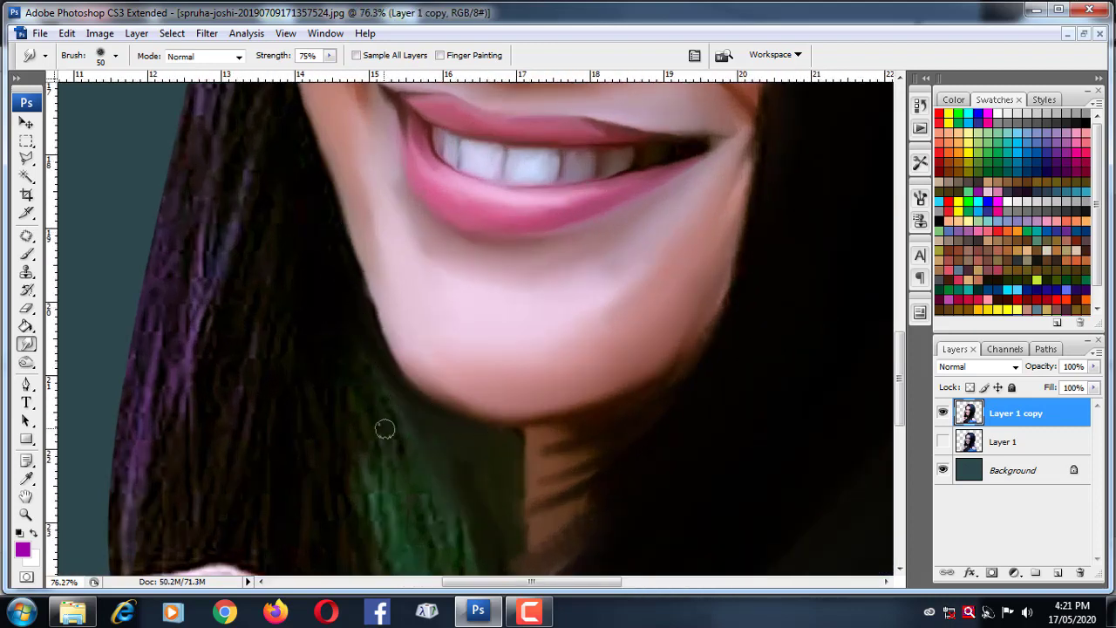
{"action": "left_click_drag", "start_coordinate": [413, 431], "coordinate": [367, 485]}
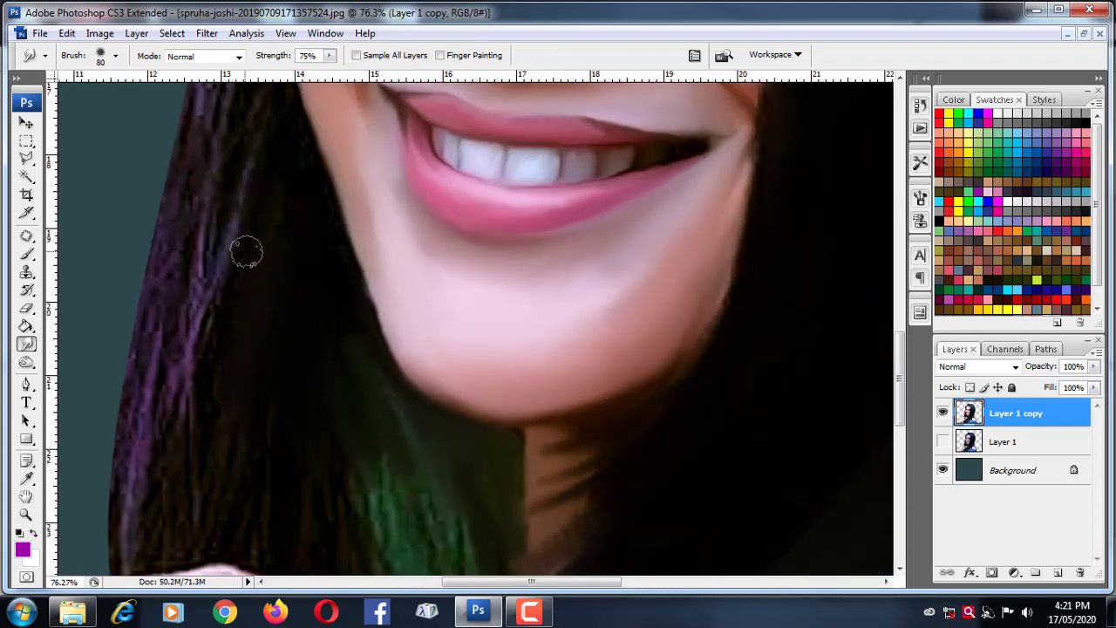
{"action": "mouse_move", "coordinate": [247, 249]}
{"action": "left_mouse_down"}
{"action": "mouse_move", "coordinate": [180, 398]}
{"action": "mouse_move", "coordinate": [181, 420]}
{"action": "left_mouse_up"}
{"action": "scroll", "coordinate": [184, 397], "scroll_direction": "left", "scroll_amount": 3}
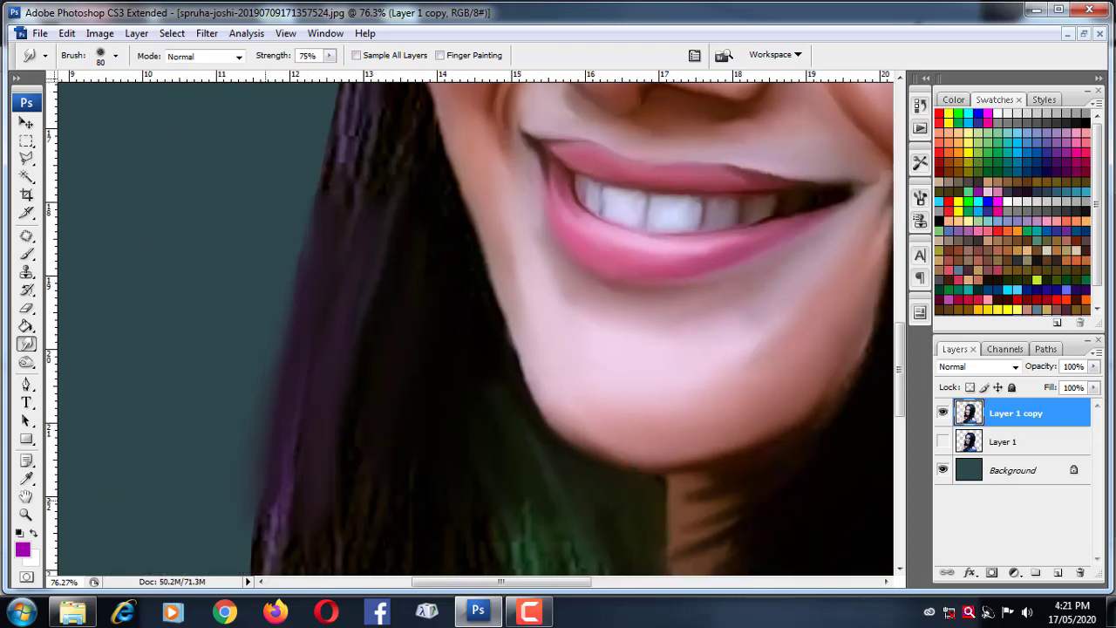
{"action": "scroll", "coordinate": [312, 229], "scroll_direction": "down", "scroll_amount": 3}
{"action": "left_click_drag", "start_coordinate": [352, 272], "coordinate": [379, 369]}
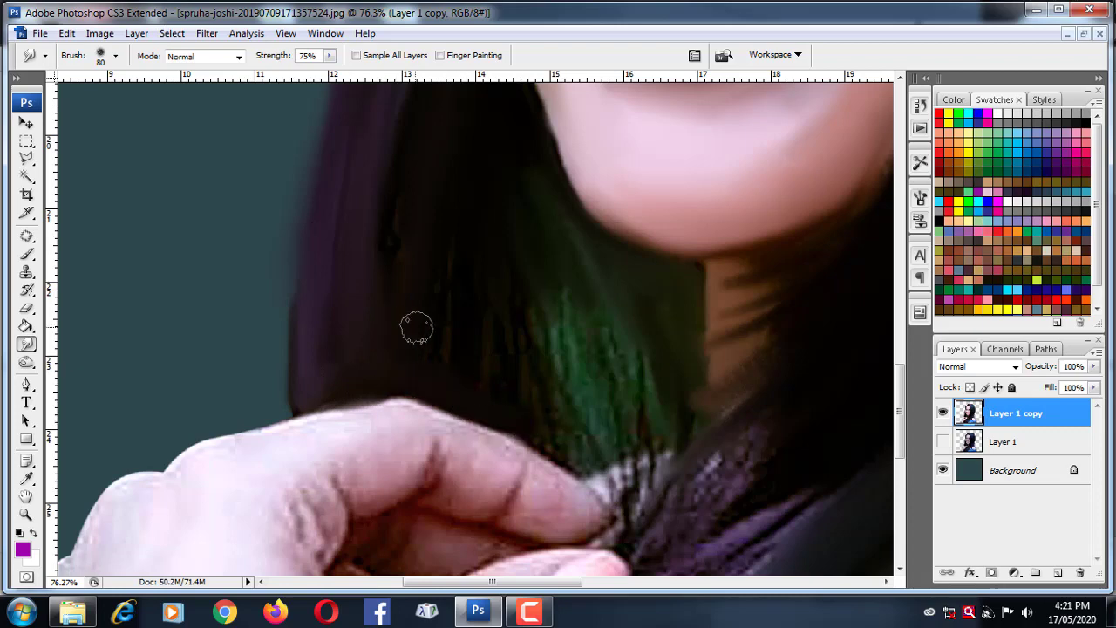
Blend the pale strands near the fingertip and smooth the purple hair into a streak.
{"action": "left_click_drag", "start_coordinate": [535, 253], "coordinate": [421, 212]}
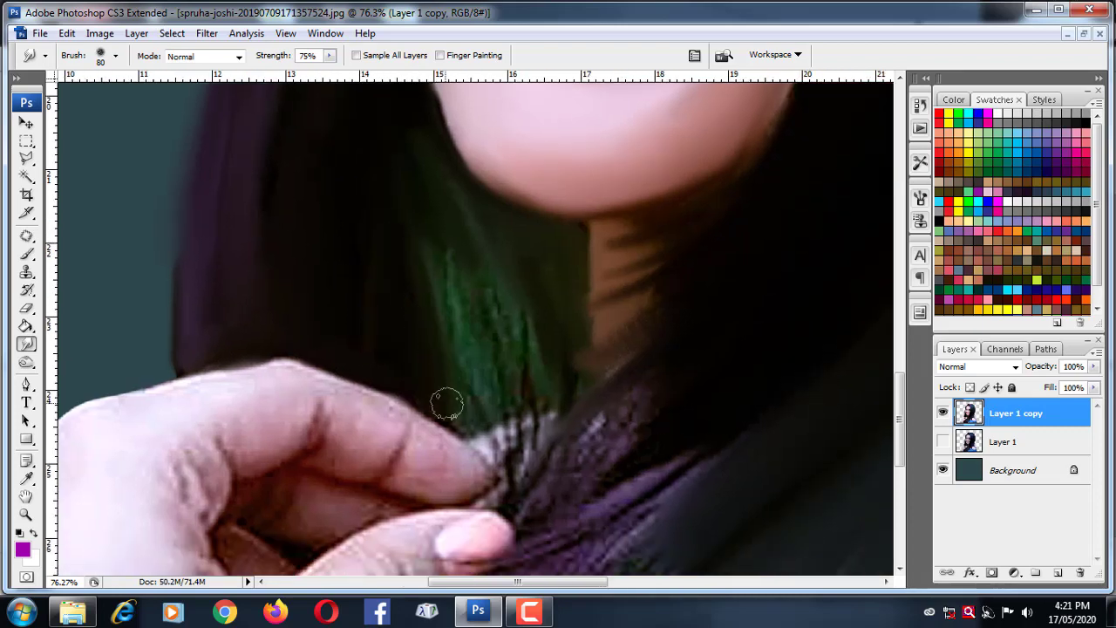
{"action": "left_click_drag", "start_coordinate": [527, 432], "coordinate": [489, 395]}
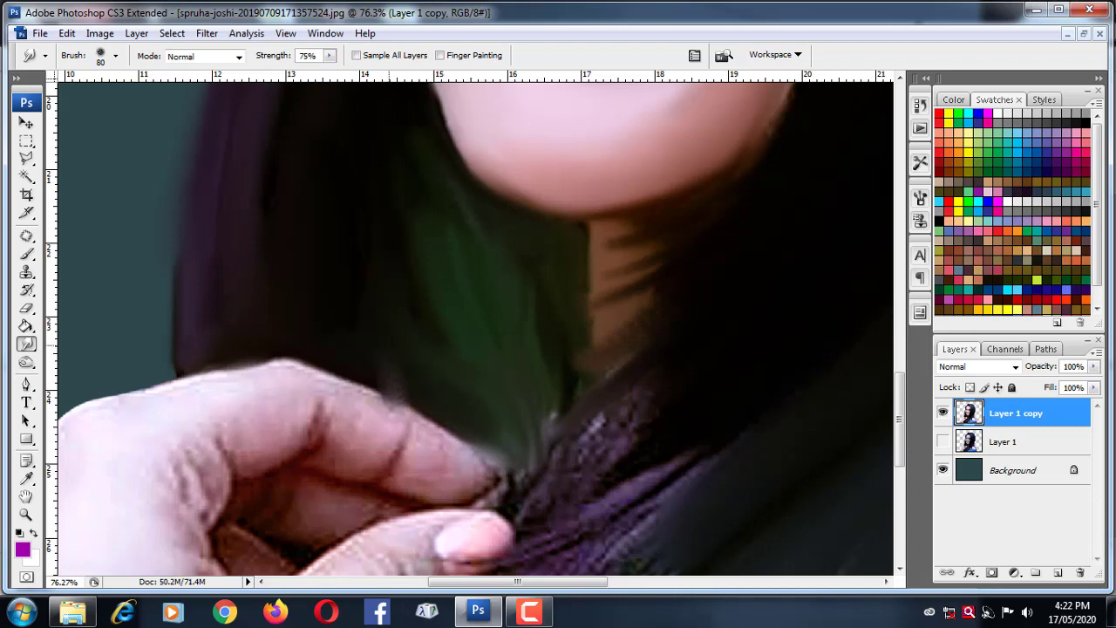
{"action": "left_click_drag", "start_coordinate": [304, 303], "coordinate": [201, 210]}
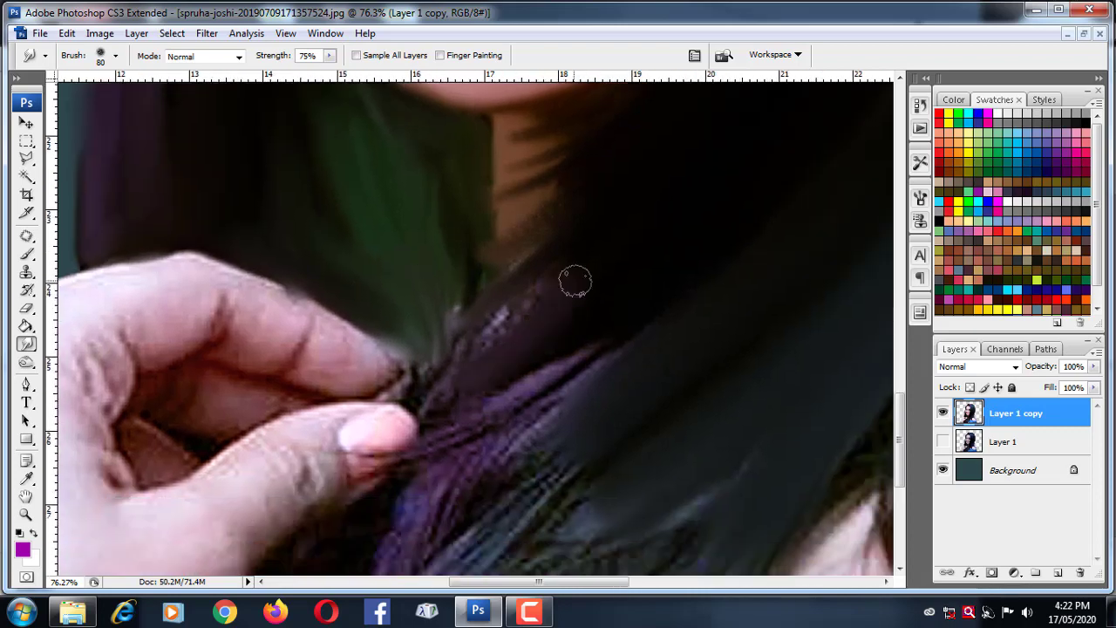
{"action": "mouse_move", "coordinate": [426, 375]}
{"action": "left_mouse_down"}
{"action": "mouse_move", "coordinate": [463, 429]}
{"action": "mouse_move", "coordinate": [575, 369]}
{"action": "mouse_move", "coordinate": [575, 419]}
{"action": "mouse_move", "coordinate": [630, 375]}
{"action": "mouse_move", "coordinate": [708, 184]}
{"action": "left_mouse_up"}
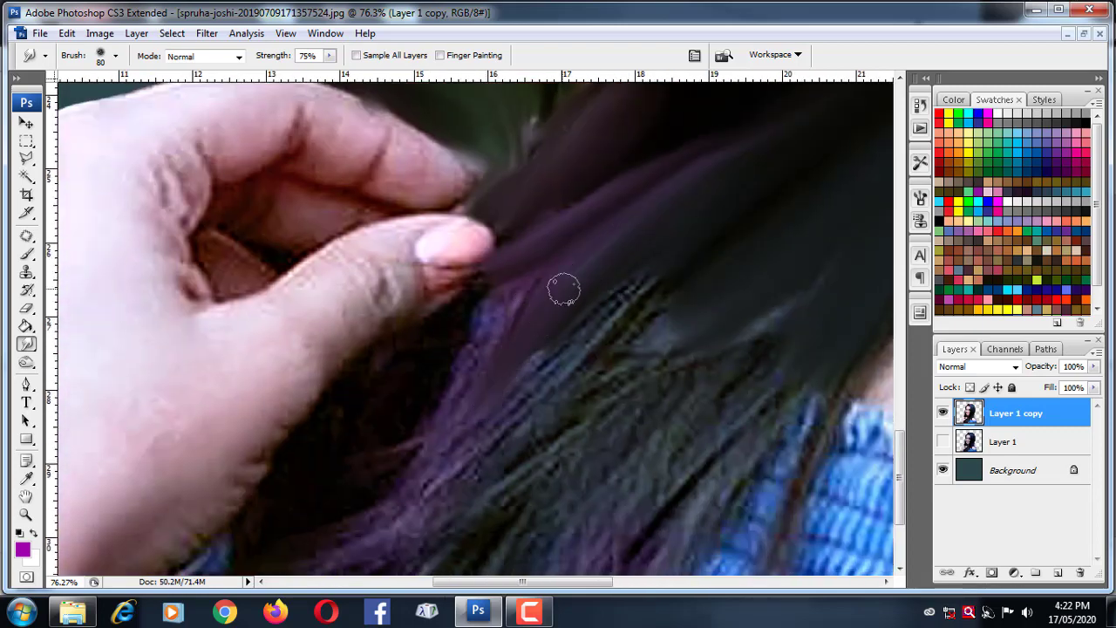
Smear lighter blue streaks through the hair over the blue smocked top.
{"action": "left_click_drag", "start_coordinate": [526, 286], "coordinate": [395, 381]}
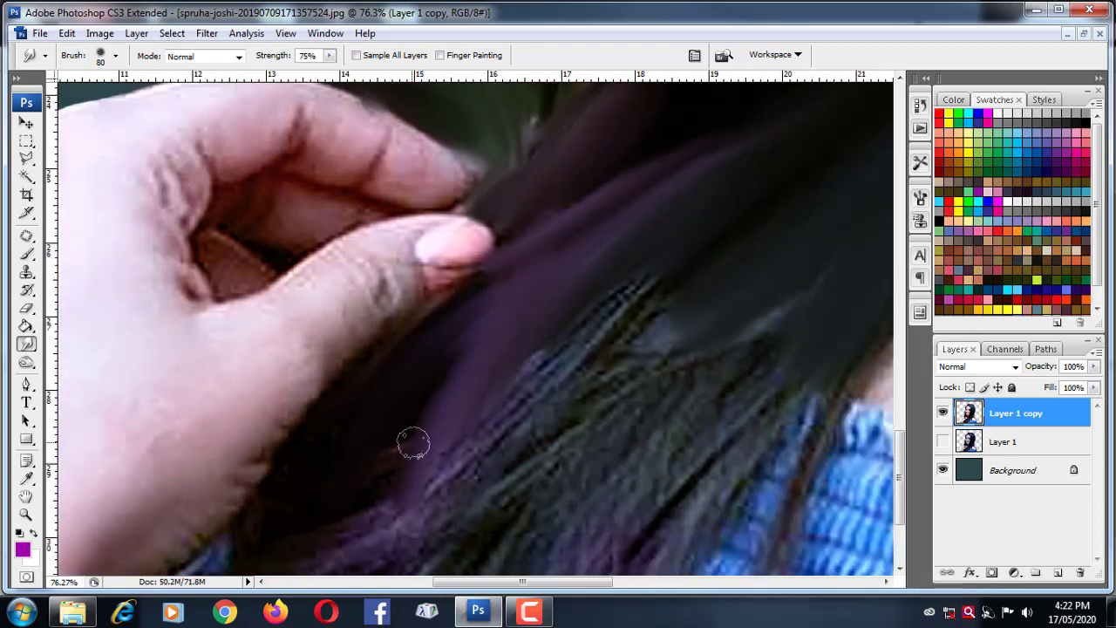
{"action": "left_click_drag", "start_coordinate": [504, 430], "coordinate": [378, 468]}
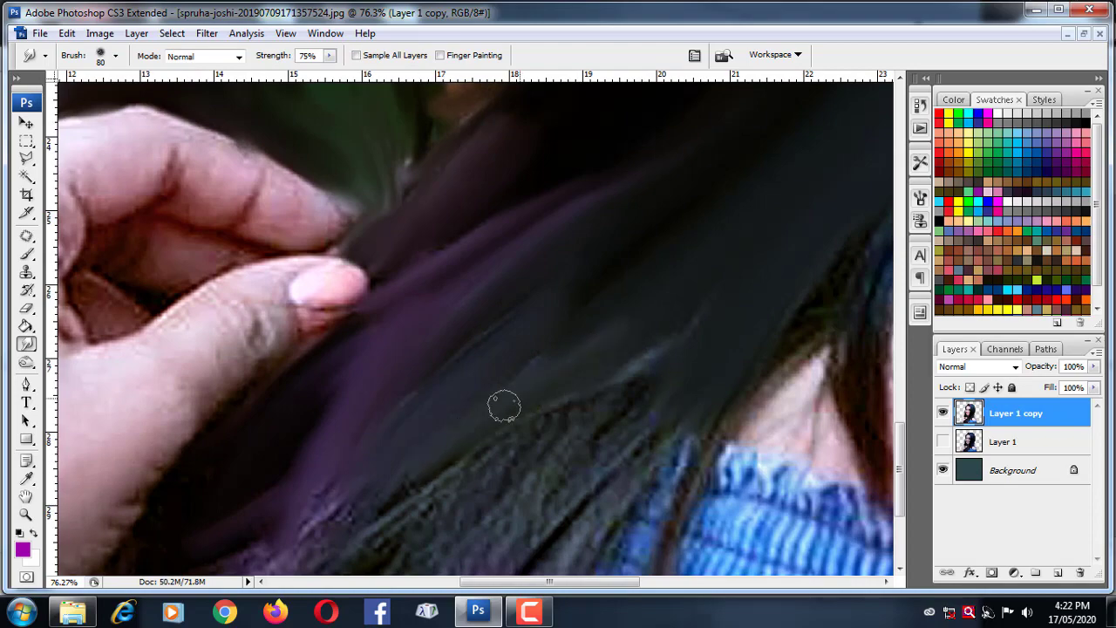
{"action": "mouse_move", "coordinate": [503, 403]}
{"action": "left_mouse_down"}
{"action": "mouse_move", "coordinate": [658, 214]}
{"action": "mouse_move", "coordinate": [384, 404]}
{"action": "mouse_move", "coordinate": [491, 367]}
{"action": "mouse_move", "coordinate": [516, 389]}
{"action": "mouse_move", "coordinate": [740, 262]}
{"action": "mouse_move", "coordinate": [693, 182]}
{"action": "mouse_move", "coordinate": [528, 399]}
{"action": "mouse_move", "coordinate": [515, 523]}
{"action": "mouse_move", "coordinate": [576, 297]}
{"action": "left_mouse_up"}
{"action": "mouse_move", "coordinate": [567, 419]}
{"action": "left_mouse_down"}
{"action": "mouse_move", "coordinate": [608, 334]}
{"action": "mouse_move", "coordinate": [553, 381]}
{"action": "mouse_move", "coordinate": [519, 485]}
{"action": "mouse_move", "coordinate": [557, 404]}
{"action": "left_mouse_up"}
{"action": "left_click_drag", "start_coordinate": [487, 473], "coordinate": [459, 515]}
{"action": "scroll", "coordinate": [636, 264], "scroll_direction": "down", "scroll_amount": 1}
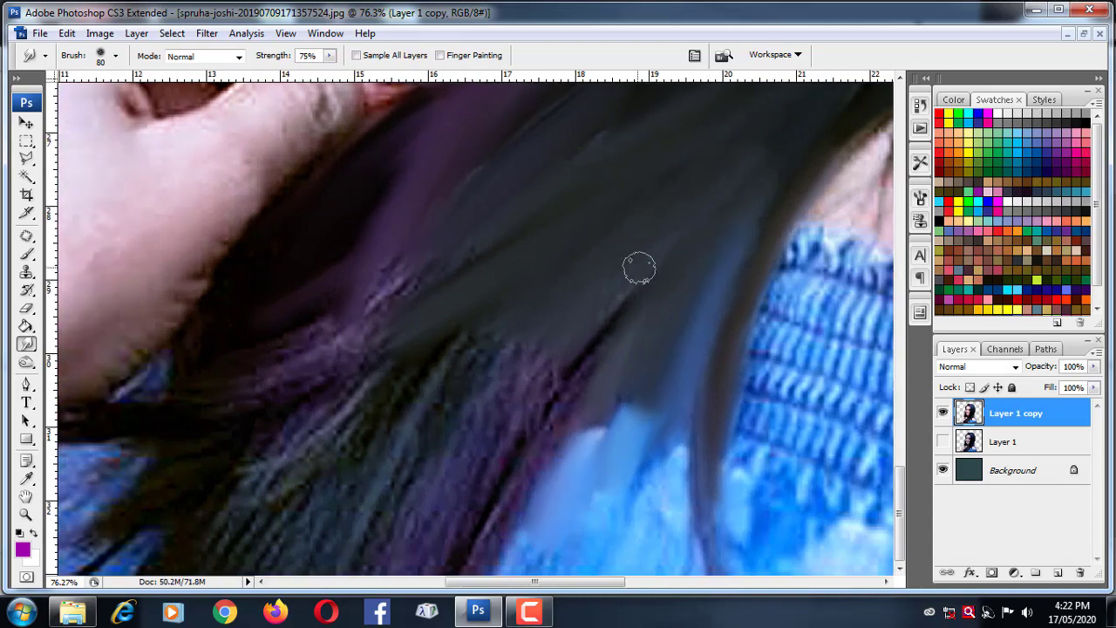
{"action": "mouse_move", "coordinate": [636, 264]}
{"action": "left_mouse_down"}
{"action": "mouse_move", "coordinate": [549, 389]}
{"action": "mouse_move", "coordinate": [485, 447]}
{"action": "left_mouse_up"}
{"action": "scroll", "coordinate": [485, 448], "scroll_direction": "down", "scroll_amount": 1}
{"action": "scroll", "coordinate": [568, 316], "scroll_direction": "down", "scroll_amount": 1}
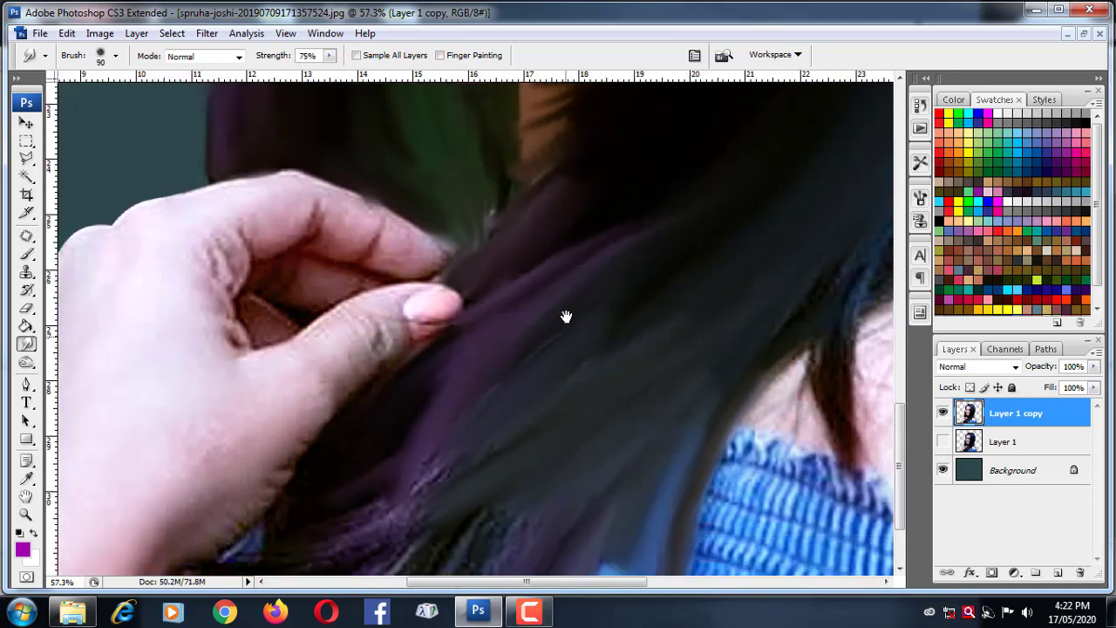
{"action": "scroll", "coordinate": [526, 453], "scroll_direction": "up", "scroll_amount": 1}
Smear the lower-left and purple hair down over the blue top, shrinking the brush to 60.
{"action": "key", "text": "bracketright"}
{"action": "key", "text": "f"}
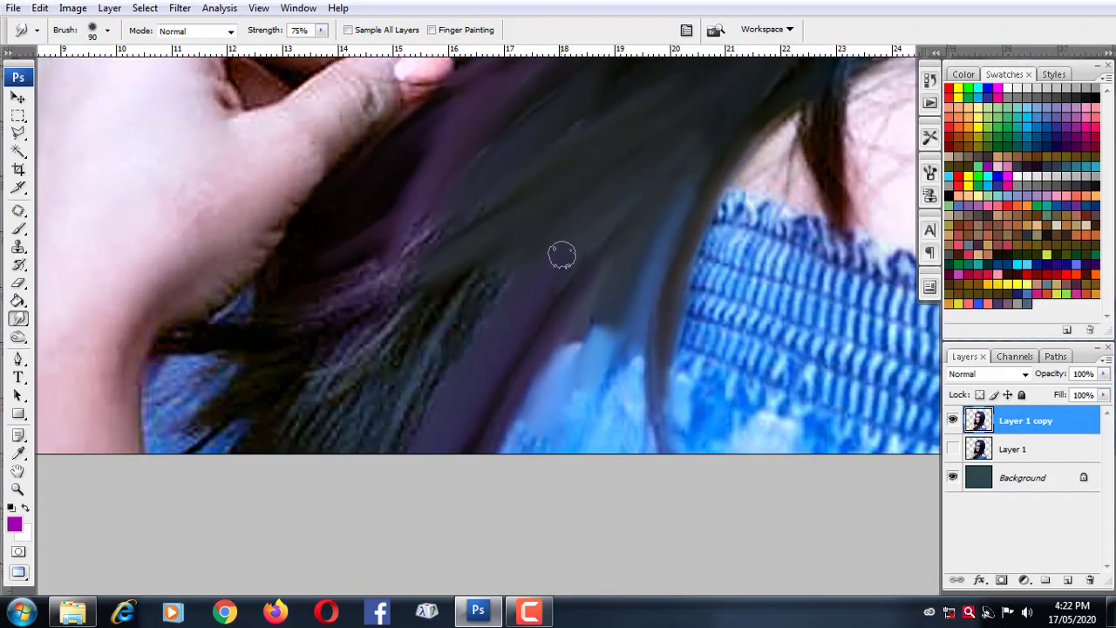
{"action": "mouse_move", "coordinate": [485, 312]}
{"action": "left_mouse_down"}
{"action": "mouse_move", "coordinate": [271, 460]}
{"action": "mouse_move", "coordinate": [441, 305]}
{"action": "left_mouse_up"}
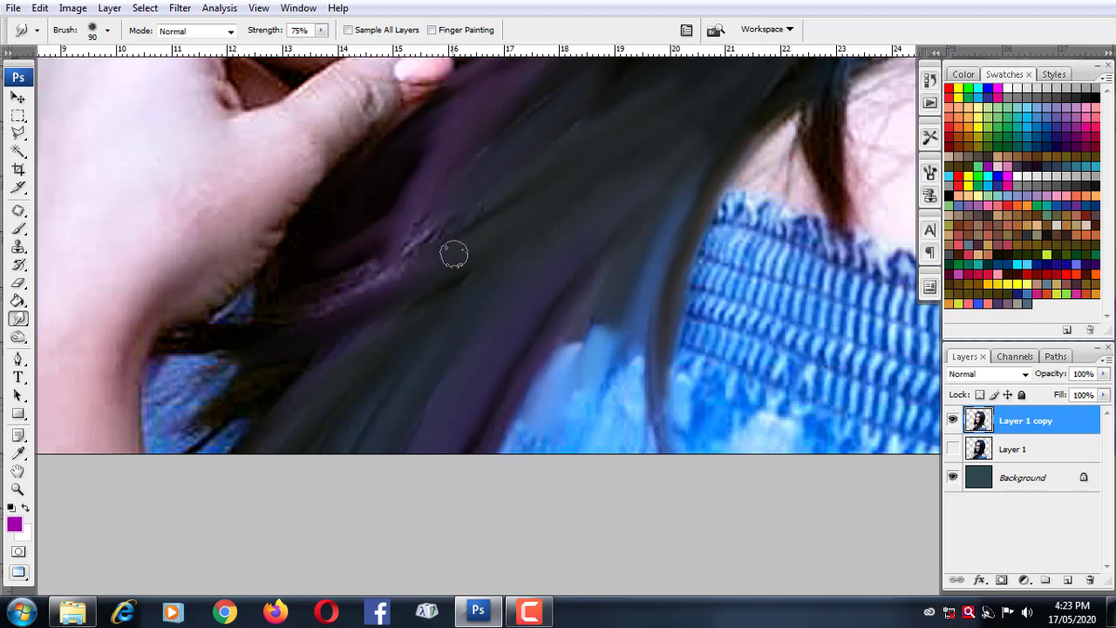
{"action": "left_click_drag", "start_coordinate": [456, 252], "coordinate": [305, 314]}
{"action": "scroll", "coordinate": [537, 316], "scroll_direction": "left", "scroll_amount": 3}
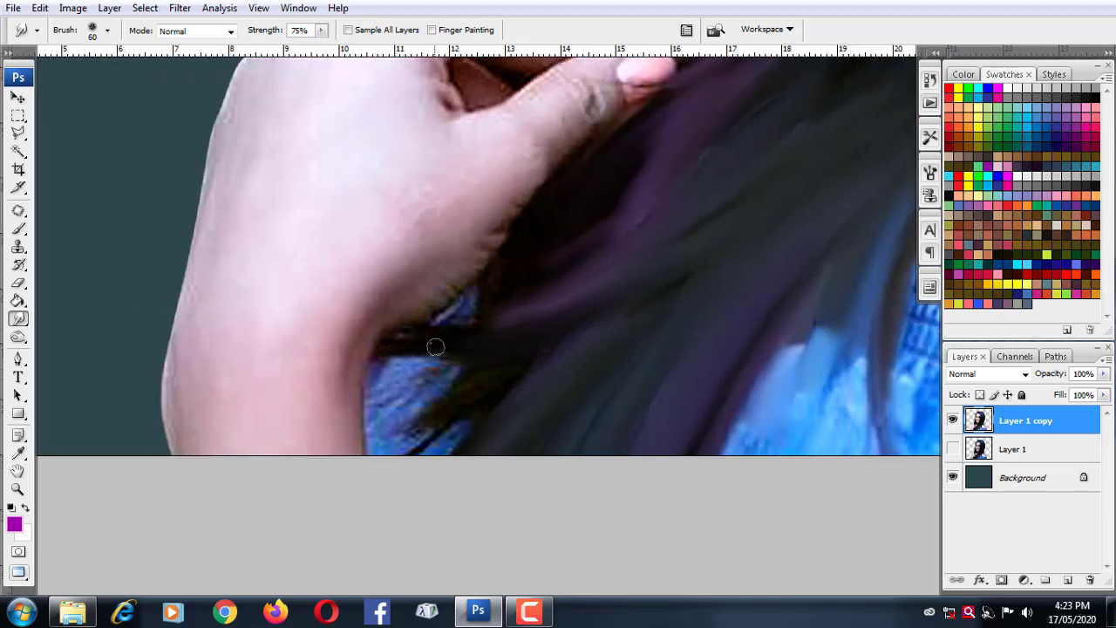
{"action": "left_click_drag", "start_coordinate": [442, 402], "coordinate": [403, 423]}
{"action": "left_click_drag", "start_coordinate": [511, 389], "coordinate": [419, 450]}
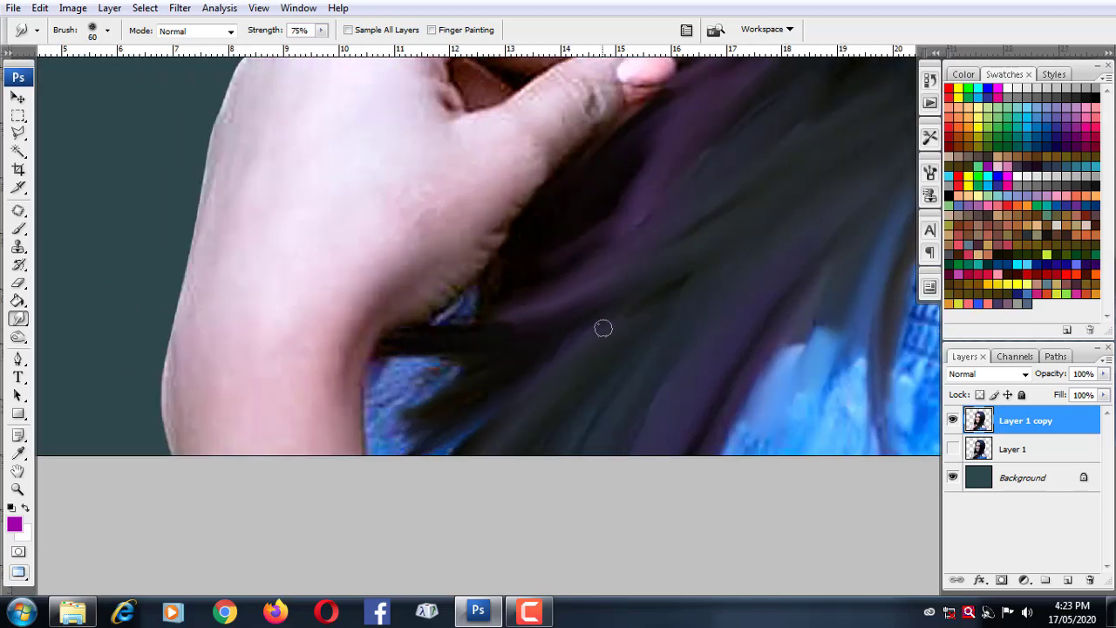
{"action": "mouse_move", "coordinate": [440, 361]}
{"action": "left_mouse_down"}
{"action": "mouse_move", "coordinate": [392, 386]}
{"action": "mouse_move", "coordinate": [451, 366]}
{"action": "mouse_move", "coordinate": [411, 386]}
{"action": "mouse_move", "coordinate": [377, 378]}
{"action": "mouse_move", "coordinate": [394, 441]}
{"action": "mouse_move", "coordinate": [433, 449]}
{"action": "mouse_move", "coordinate": [389, 424]}
{"action": "left_mouse_up"}
{"action": "key", "text": "bracketleft"}
{"action": "key", "text": "bracketleft"}
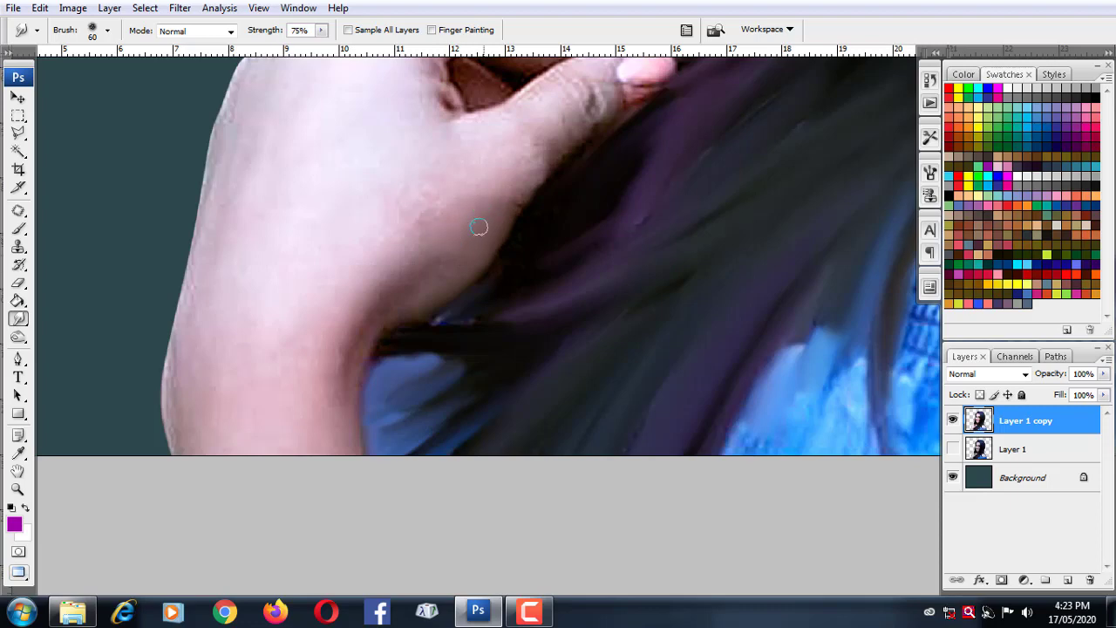
Set Smudge strength to 52% and zoom in on the hand.
{"action": "key", "text": "bracketright"}
{"action": "left_click", "coordinate": [321, 29]}
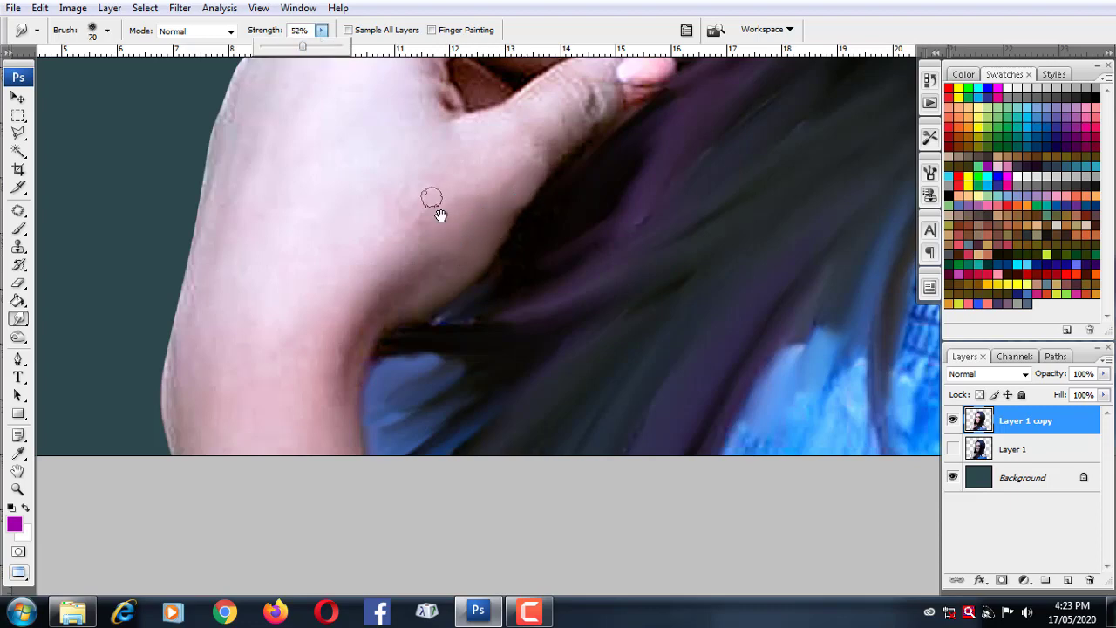
{"action": "key", "text": "ctrl+plus"}
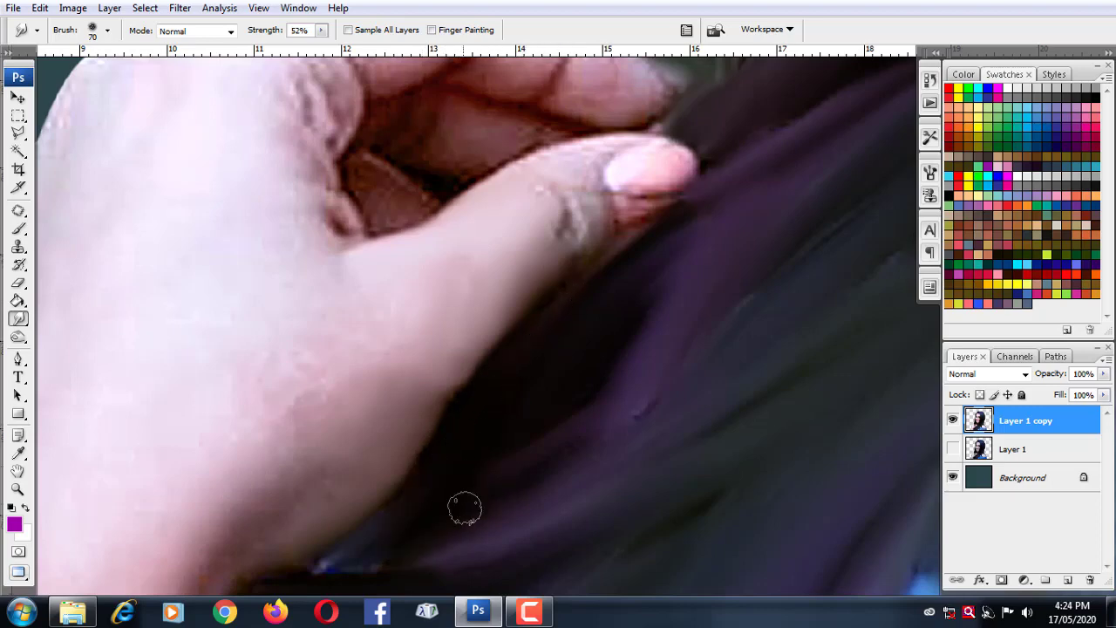
{"action": "scroll", "coordinate": [680, 340], "scroll_direction": "right", "scroll_amount": 5}
{"action": "scroll", "coordinate": [681, 341], "scroll_direction": "up", "scroll_amount": 4}
{"action": "scroll", "coordinate": [610, 305], "scroll_direction": "up", "scroll_amount": 3}
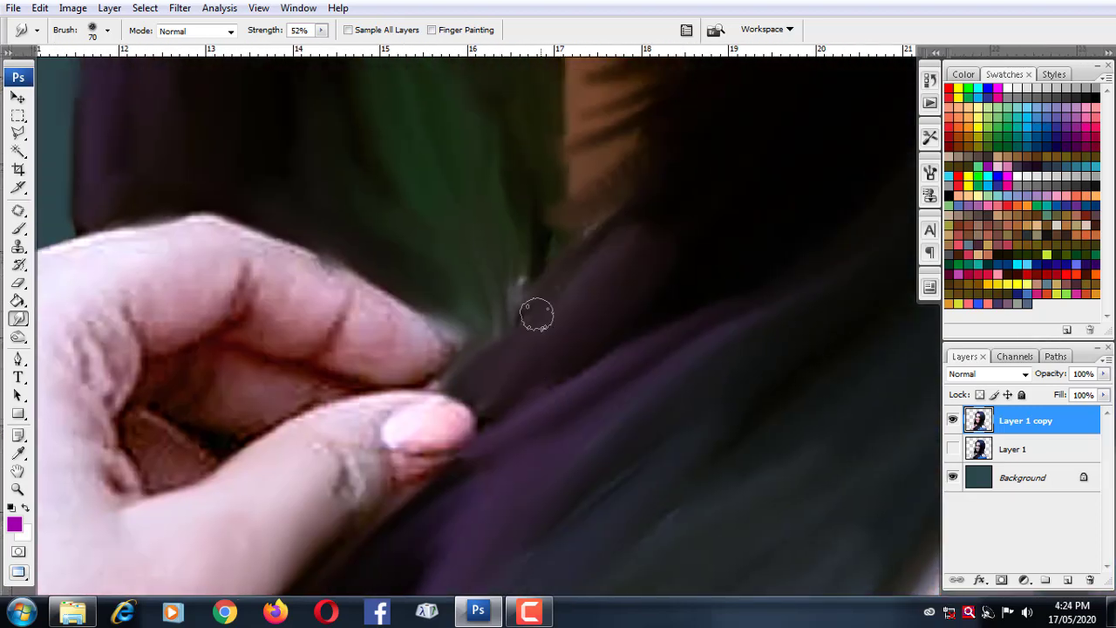
{"action": "scroll", "coordinate": [576, 353], "scroll_direction": "down", "scroll_amount": 3}
{"action": "scroll", "coordinate": [559, 351], "scroll_direction": "left", "scroll_amount": 3}
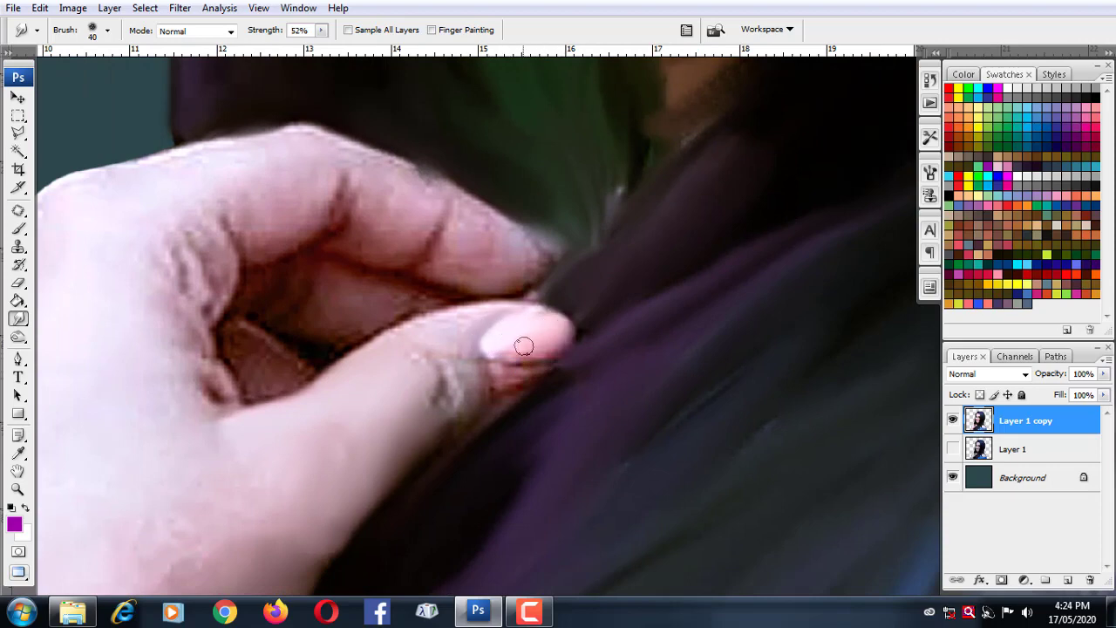
Blend the fingertip edge into the hair and smear away the finger creases.
{"action": "key", "text": "bracketleft"}
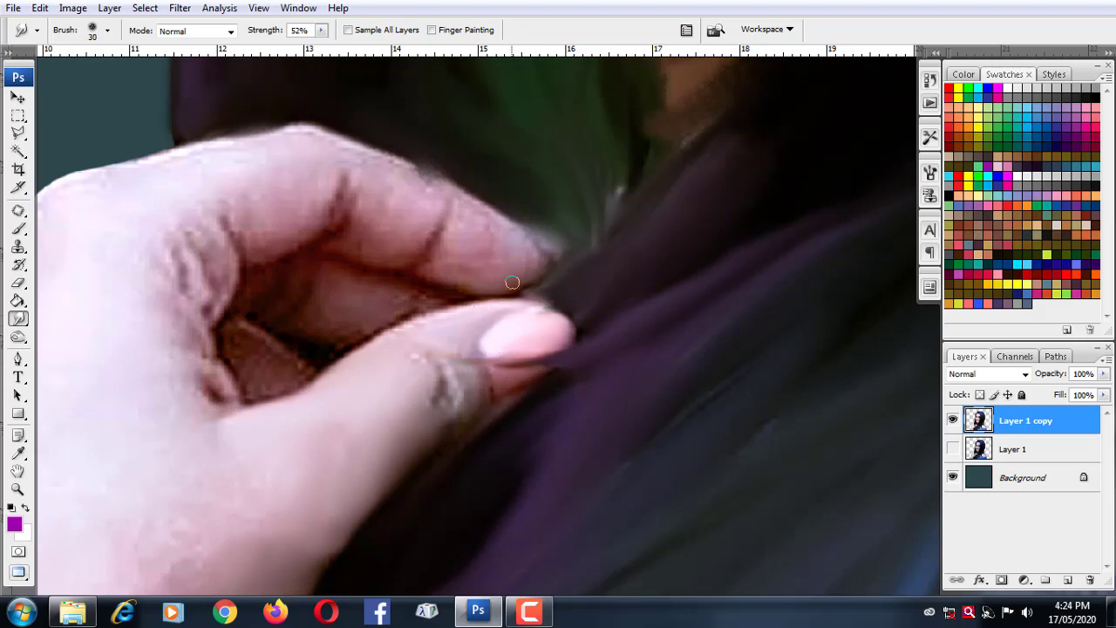
{"action": "left_click_drag", "start_coordinate": [551, 259], "coordinate": [513, 279]}
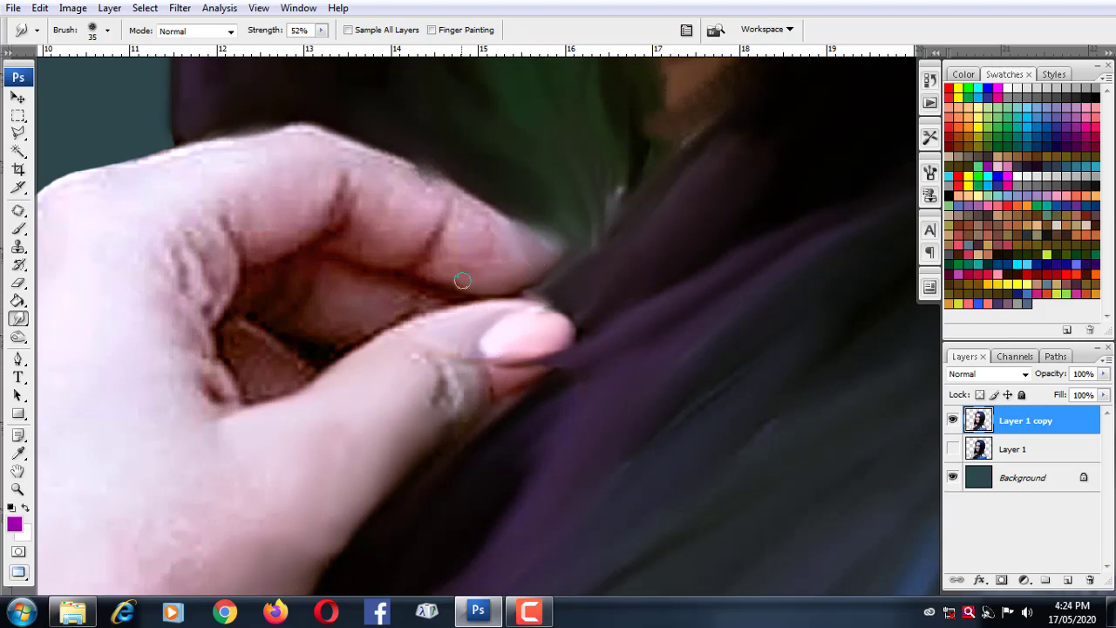
{"action": "key", "text": "bracketright"}
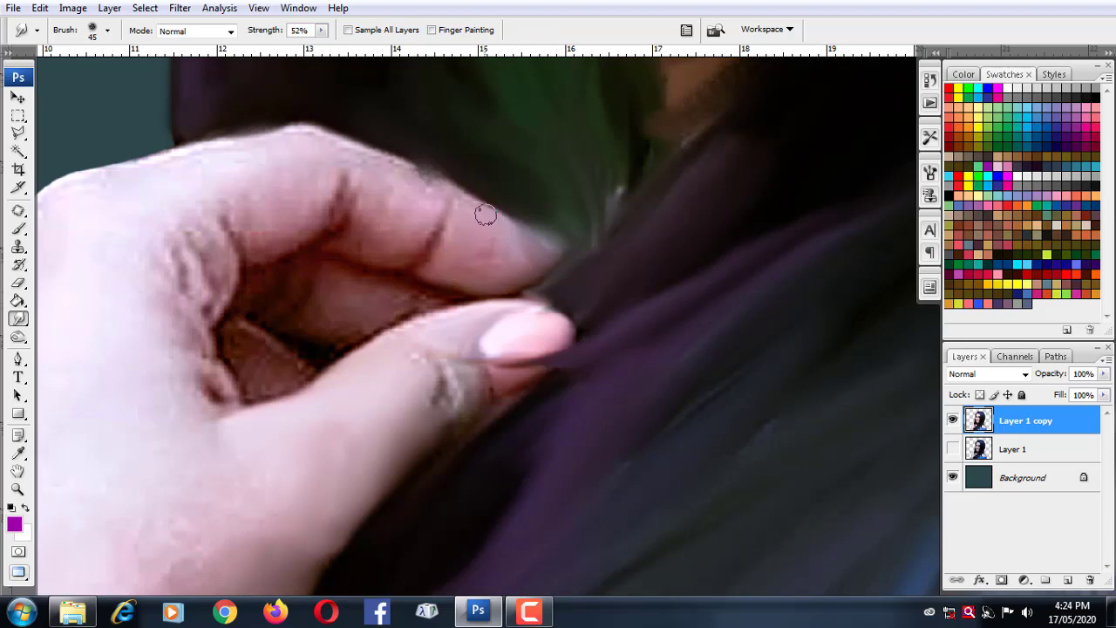
{"action": "left_click_drag", "start_coordinate": [445, 226], "coordinate": [435, 218]}
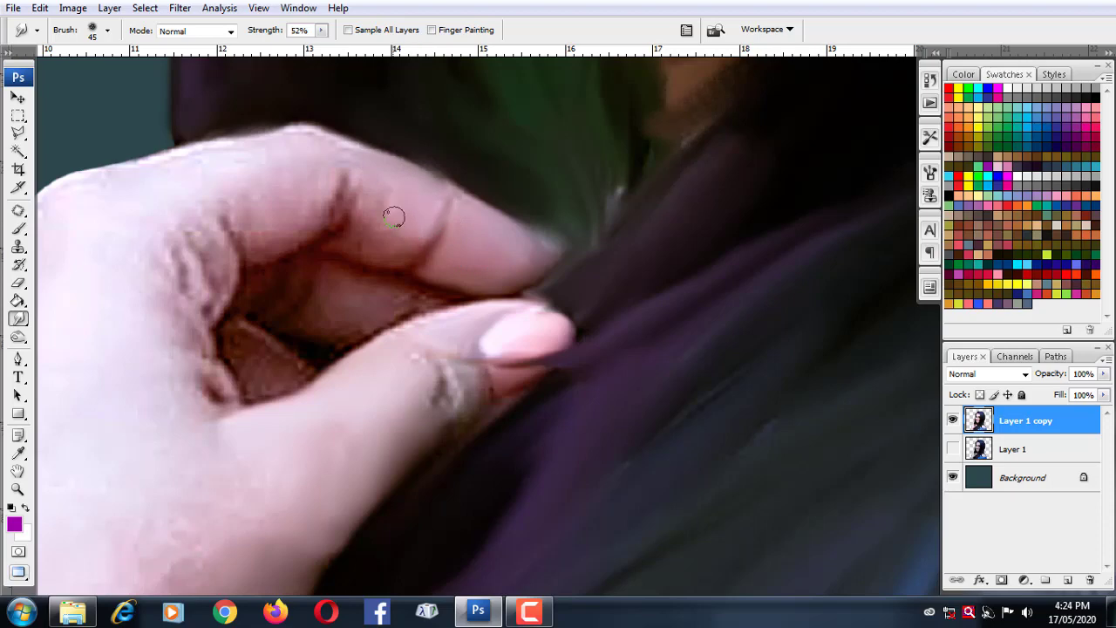
{"action": "left_click_drag", "start_coordinate": [355, 242], "coordinate": [417, 237]}
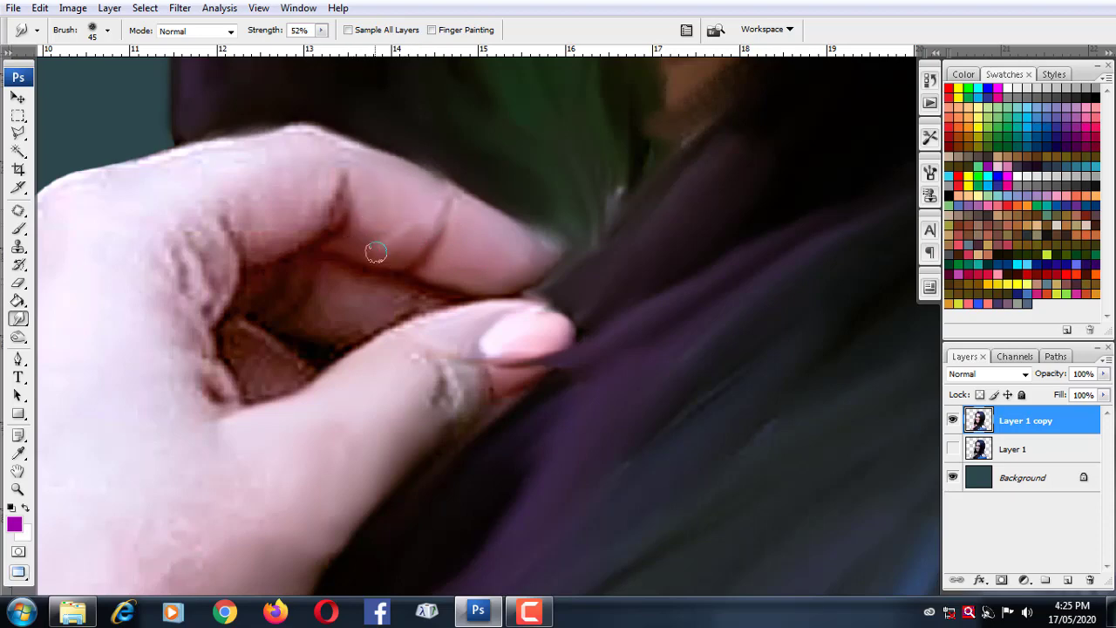
{"action": "mouse_move", "coordinate": [340, 210]}
{"action": "left_mouse_down"}
{"action": "mouse_move", "coordinate": [332, 155]}
{"action": "mouse_move", "coordinate": [210, 171]}
{"action": "mouse_move", "coordinate": [222, 264]}
{"action": "mouse_move", "coordinate": [186, 267]}
{"action": "mouse_move", "coordinate": [179, 294]}
{"action": "mouse_move", "coordinate": [234, 398]}
{"action": "mouse_move", "coordinate": [219, 406]}
{"action": "mouse_move", "coordinate": [174, 379]}
{"action": "mouse_move", "coordinate": [170, 348]}
{"action": "left_mouse_up"}
With the brush at 50, lighten the dark crease on the thumb.
{"action": "key", "text": "bracketright"}
{"action": "key", "text": "bracketright"}
{"action": "key", "text": "bracketright"}
{"action": "key", "text": "bracketright"}
{"action": "key", "text": "bracketleft"}
{"action": "key", "text": "bracketleft"}
{"action": "key", "text": "bracketleft"}
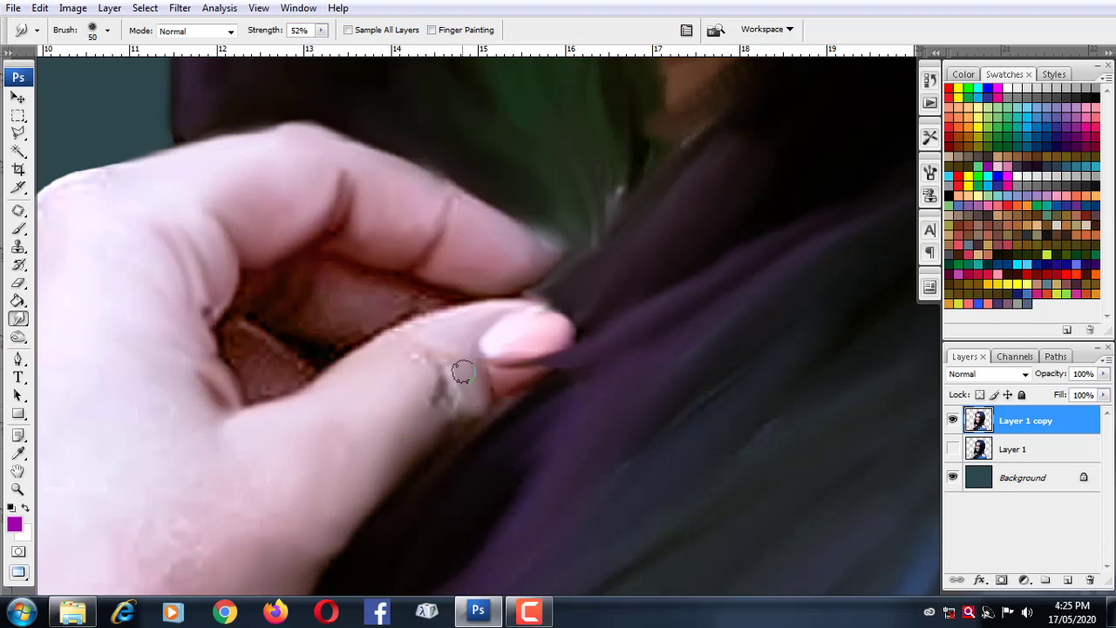
{"action": "left_click_drag", "start_coordinate": [443, 415], "coordinate": [430, 419]}
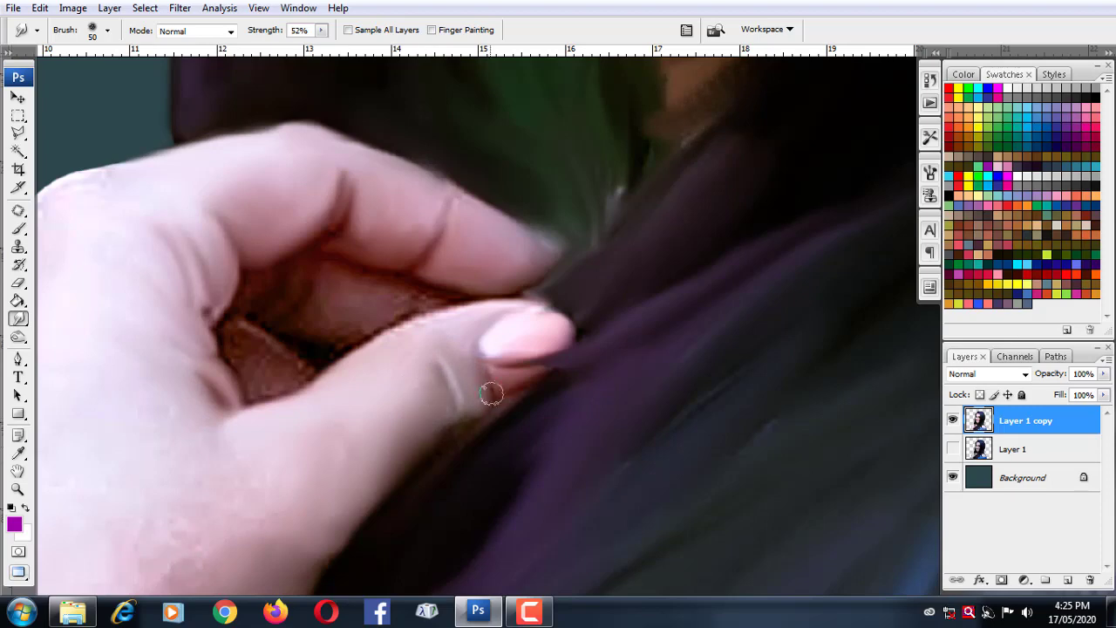
{"action": "scroll", "coordinate": [499, 406], "scroll_direction": "down", "scroll_amount": 2}
Smooth the hand's upper-left and lower outlines with a large smudge brush.
{"action": "scroll", "coordinate": [567, 392], "scroll_direction": "left", "scroll_amount": 3}
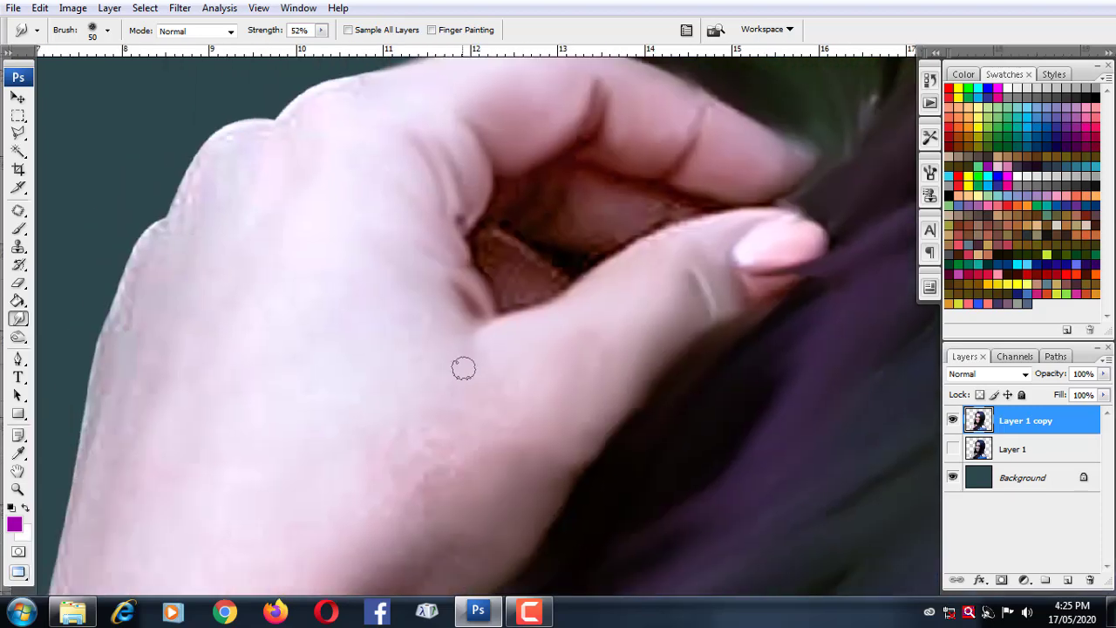
{"action": "key", "text": "bracketright"}
{"action": "key", "text": "bracketright"}
{"action": "key", "text": "bracketright"}
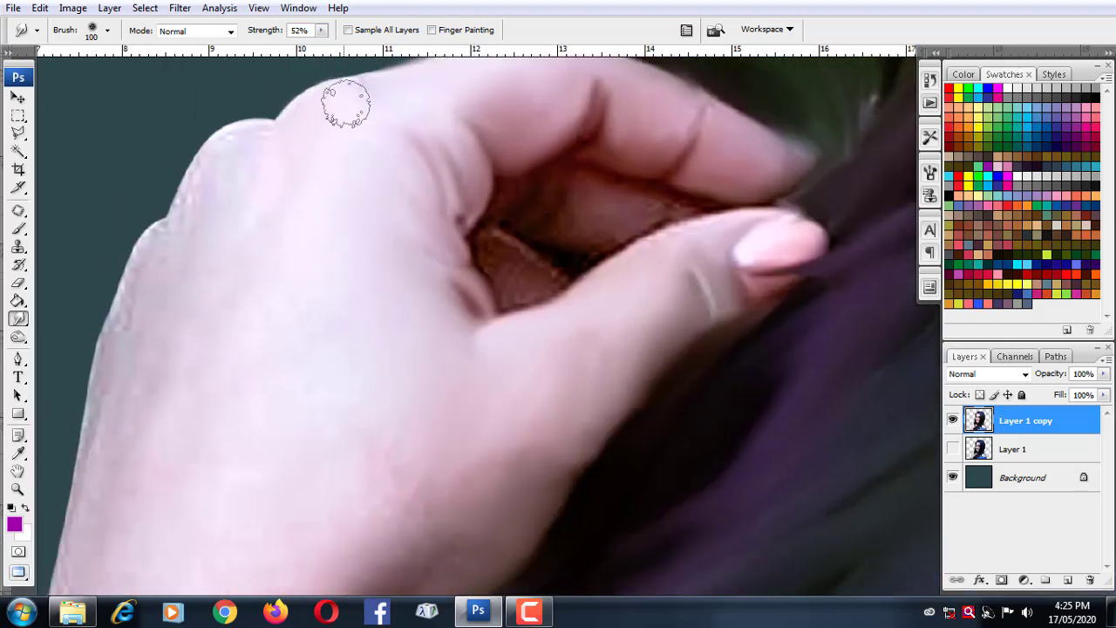
{"action": "mouse_move", "coordinate": [344, 99]}
{"action": "left_mouse_down"}
{"action": "mouse_move", "coordinate": [189, 197]}
{"action": "mouse_move", "coordinate": [174, 236]}
{"action": "left_mouse_up"}
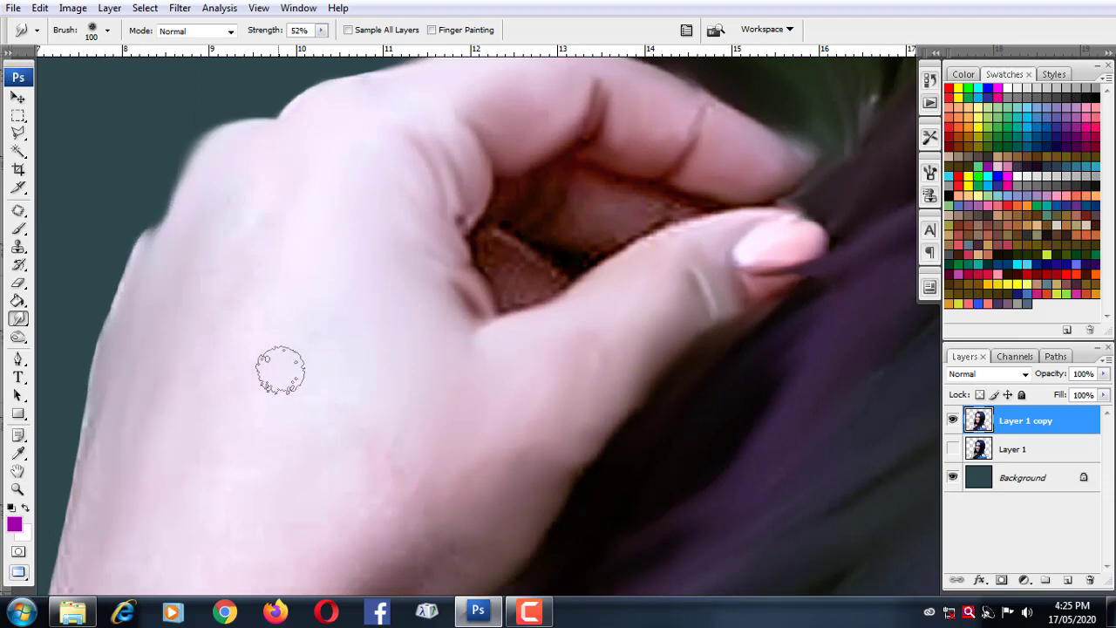
{"action": "scroll", "coordinate": [279, 369], "scroll_direction": "down", "scroll_amount": 2}
{"action": "scroll", "coordinate": [279, 369], "scroll_direction": "left", "scroll_amount": 1}
{"action": "scroll", "coordinate": [513, 329], "scroll_direction": "down", "scroll_amount": 2}
{"action": "scroll", "coordinate": [513, 330], "scroll_direction": "left", "scroll_amount": 1}
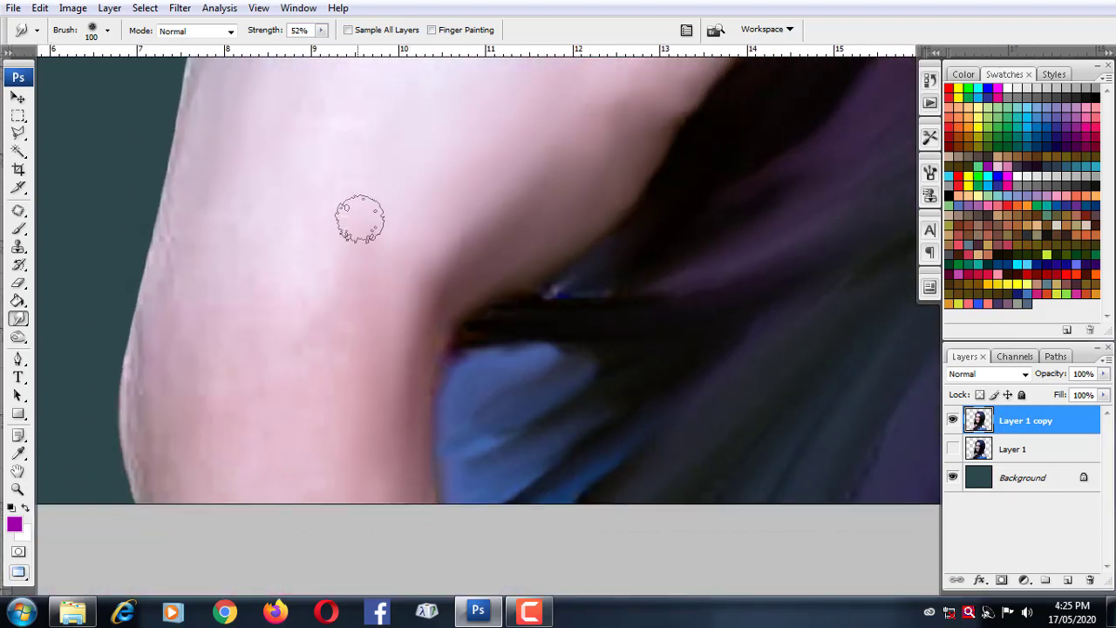
{"action": "key", "text": "bracketright"}
{"action": "key", "text": "bracketright"}
{"action": "key", "text": "bracketright"}
{"action": "scroll", "coordinate": [179, 443], "scroll_direction": "up", "scroll_amount": 2}
{"action": "left_click_drag", "start_coordinate": [198, 279], "coordinate": [199, 524]}
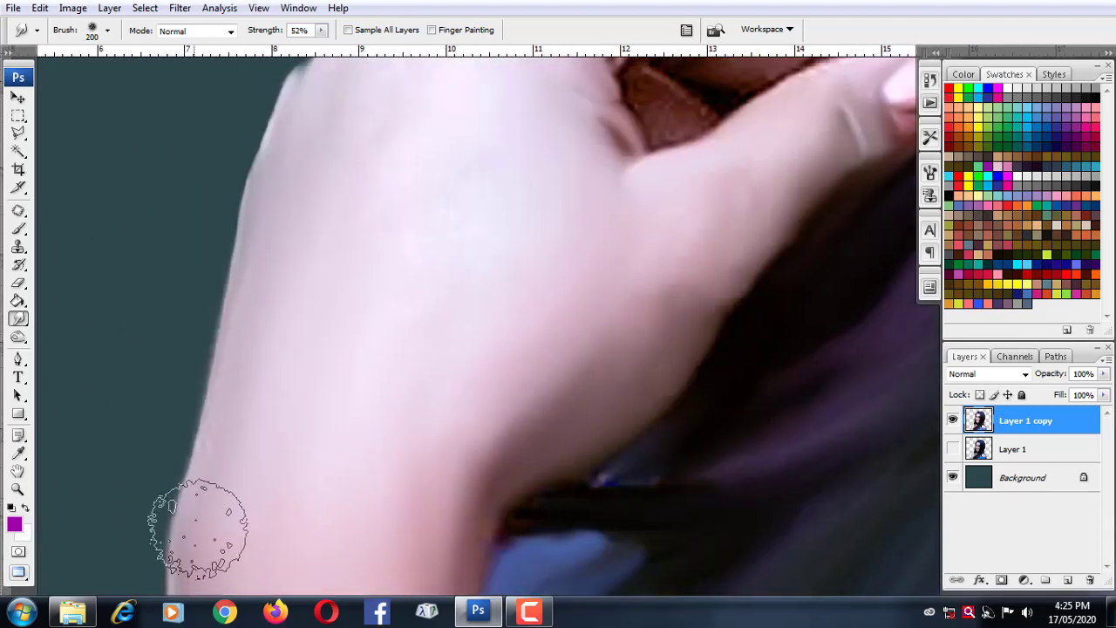
{"action": "scroll", "coordinate": [366, 223], "scroll_direction": "up", "scroll_amount": 3}
{"action": "scroll", "coordinate": [366, 222], "scroll_direction": "right", "scroll_amount": 1}
With a smaller brush, smear the finger creases, brown shading and blue highlight into soft tones.
{"action": "key", "text": "bracketleft"}
{"action": "key", "text": "bracketleft"}
{"action": "key", "text": "bracketleft"}
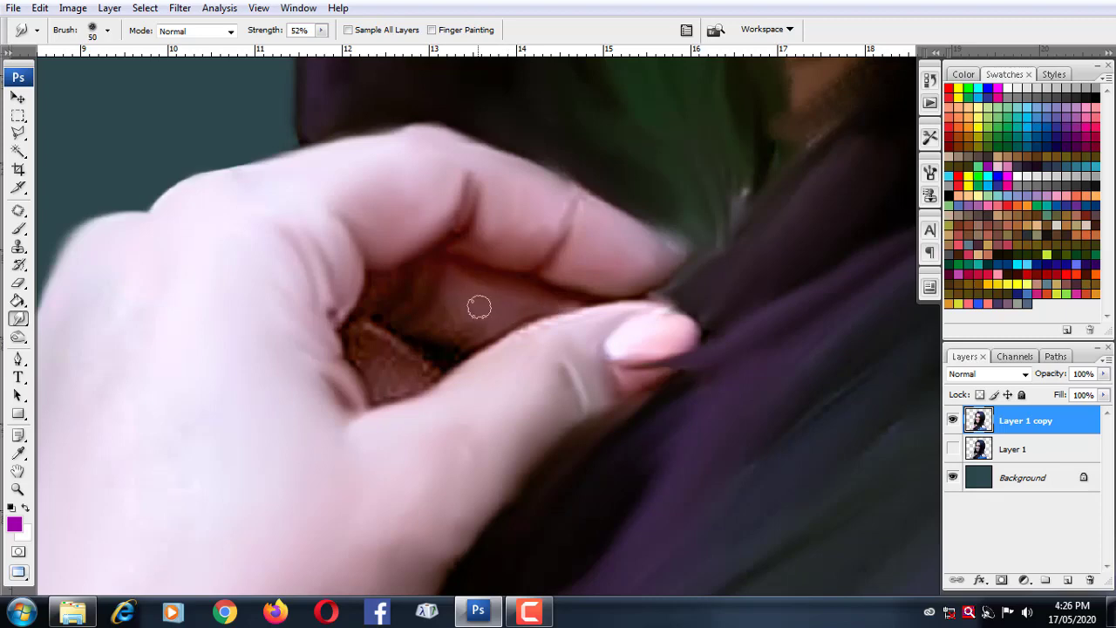
{"action": "mouse_move", "coordinate": [479, 307]}
{"action": "left_mouse_down"}
{"action": "mouse_move", "coordinate": [457, 343]}
{"action": "mouse_move", "coordinate": [365, 309]}
{"action": "mouse_move", "coordinate": [416, 366]}
{"action": "mouse_move", "coordinate": [356, 346]}
{"action": "mouse_move", "coordinate": [382, 386]}
{"action": "left_mouse_up"}
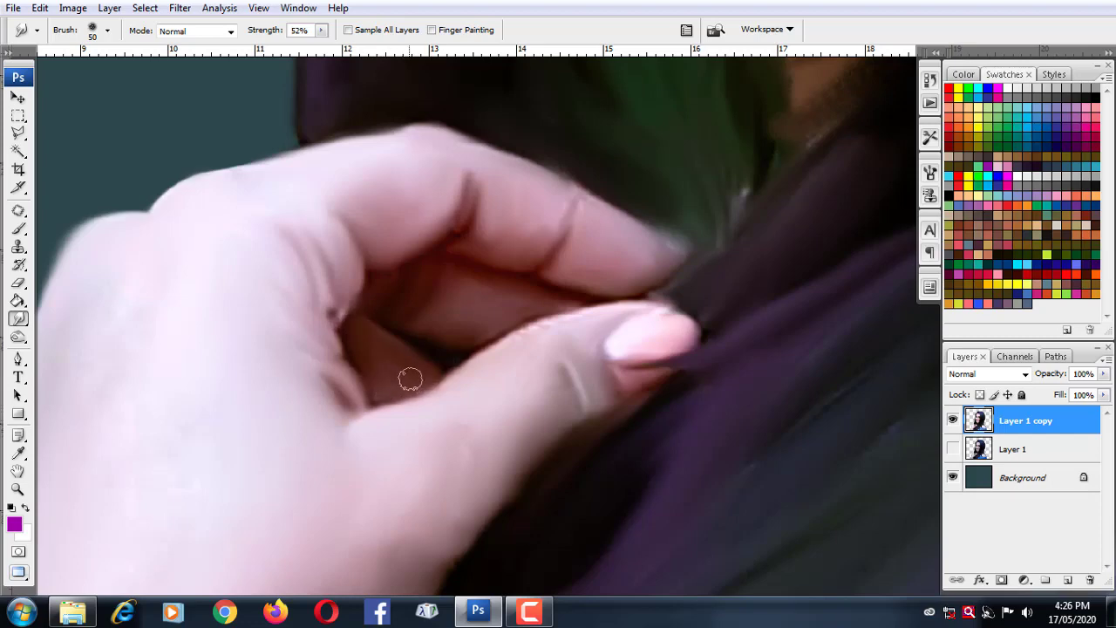
{"action": "mouse_move", "coordinate": [489, 345]}
{"action": "left_mouse_down"}
{"action": "mouse_move", "coordinate": [311, 294]}
{"action": "mouse_move", "coordinate": [311, 252]}
{"action": "mouse_move", "coordinate": [349, 239]}
{"action": "mouse_move", "coordinate": [340, 213]}
{"action": "left_mouse_up"}
{"action": "mouse_move", "coordinate": [471, 175]}
{"action": "left_mouse_down"}
{"action": "mouse_move", "coordinate": [480, 228]}
{"action": "mouse_move", "coordinate": [456, 242]}
{"action": "left_mouse_up"}
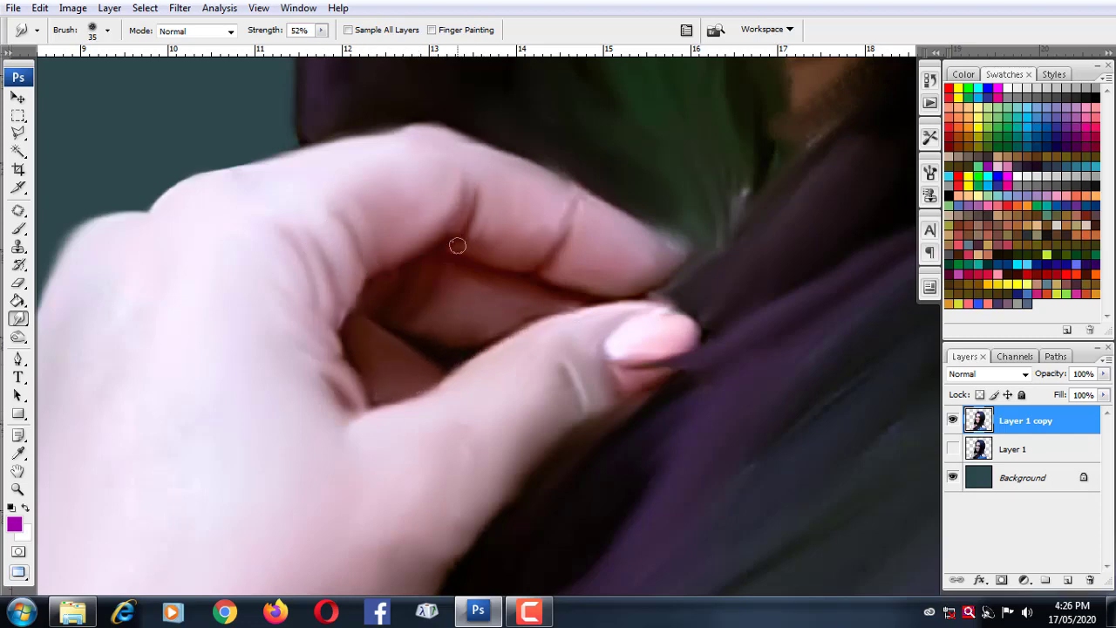
{"action": "left_click_drag", "start_coordinate": [568, 211], "coordinate": [559, 261]}
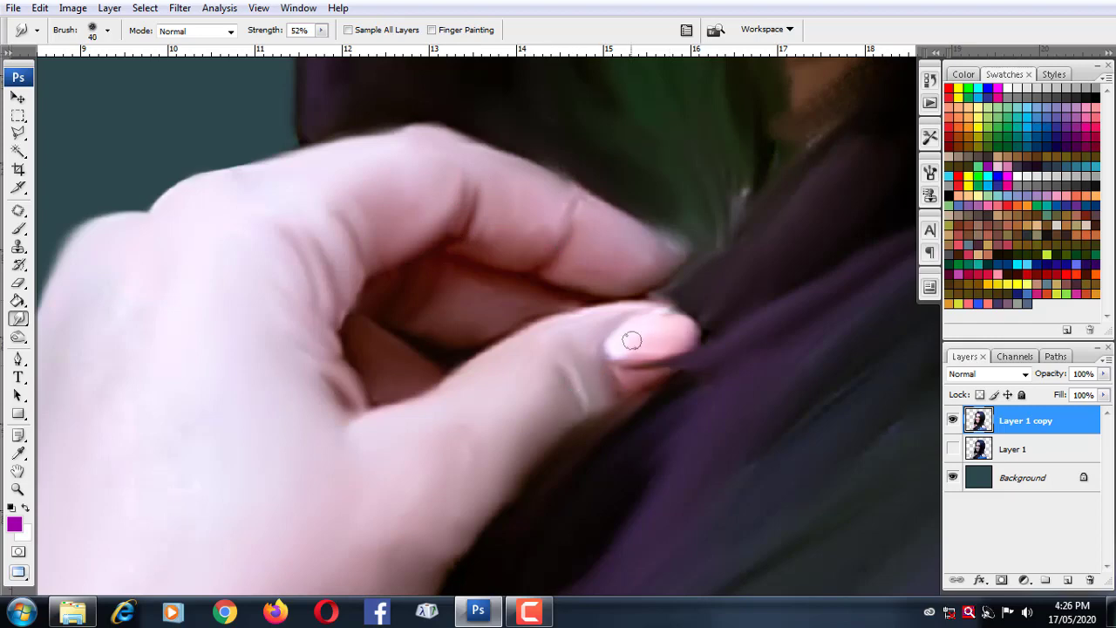
{"action": "mouse_move", "coordinate": [489, 481]}
{"action": "left_mouse_down"}
{"action": "mouse_move", "coordinate": [723, 358]}
{"action": "mouse_move", "coordinate": [558, 286]}
{"action": "left_mouse_up"}
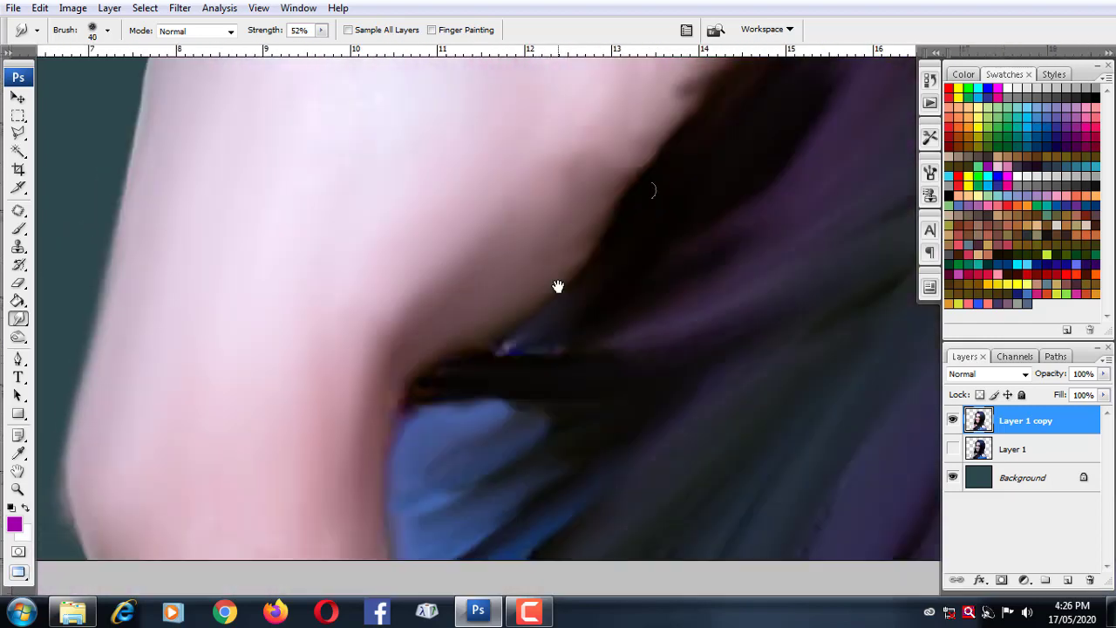
{"action": "left_click_drag", "start_coordinate": [550, 347], "coordinate": [512, 357]}
{"action": "left_click_drag", "start_coordinate": [437, 384], "coordinate": [343, 442]}
{"action": "mouse_move", "coordinate": [406, 392]}
{"action": "left_mouse_down"}
{"action": "mouse_move", "coordinate": [336, 449]}
{"action": "mouse_move", "coordinate": [314, 436]}
{"action": "left_mouse_up"}
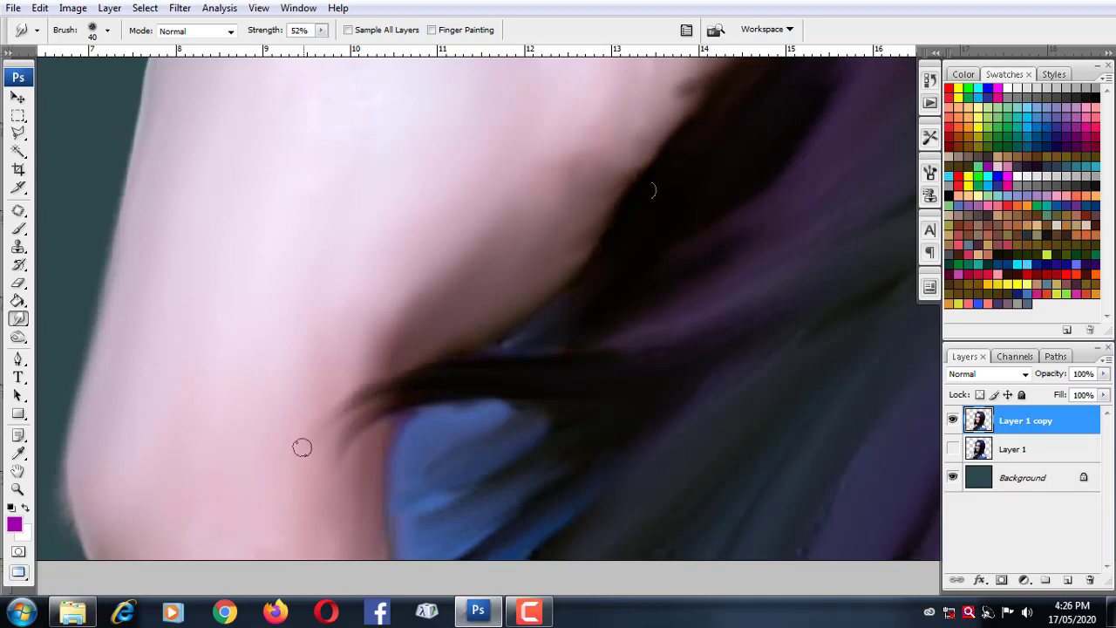
Zoom out and raise the Smudge strength to 76%.
{"action": "key", "text": "ctrl+minus"}
{"action": "key", "text": "ctrl+minus"}
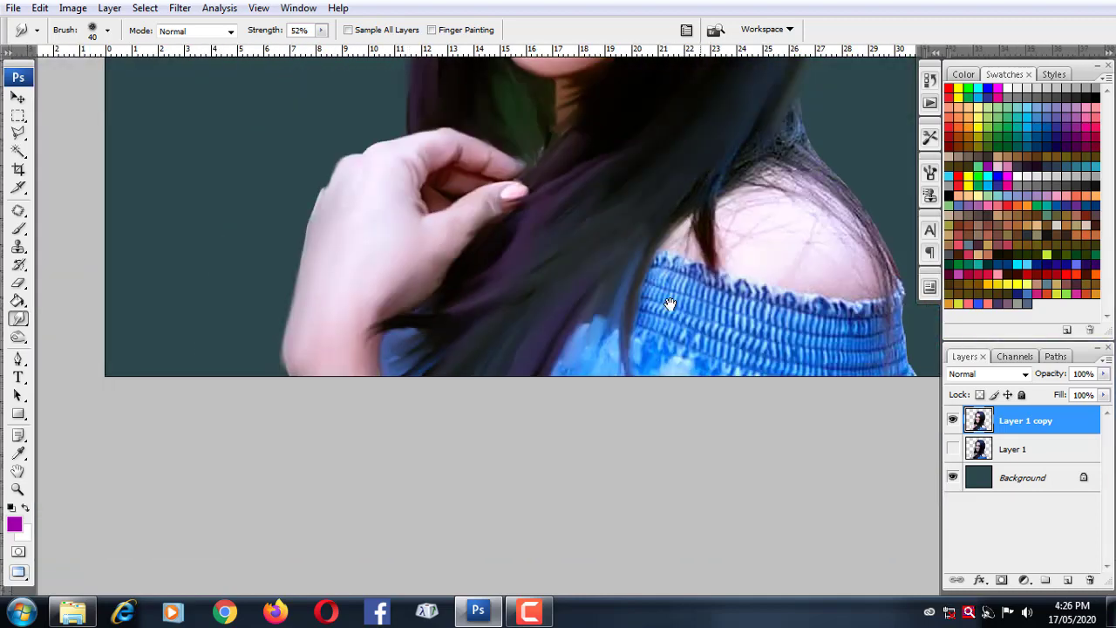
{"action": "left_click", "coordinate": [321, 29]}
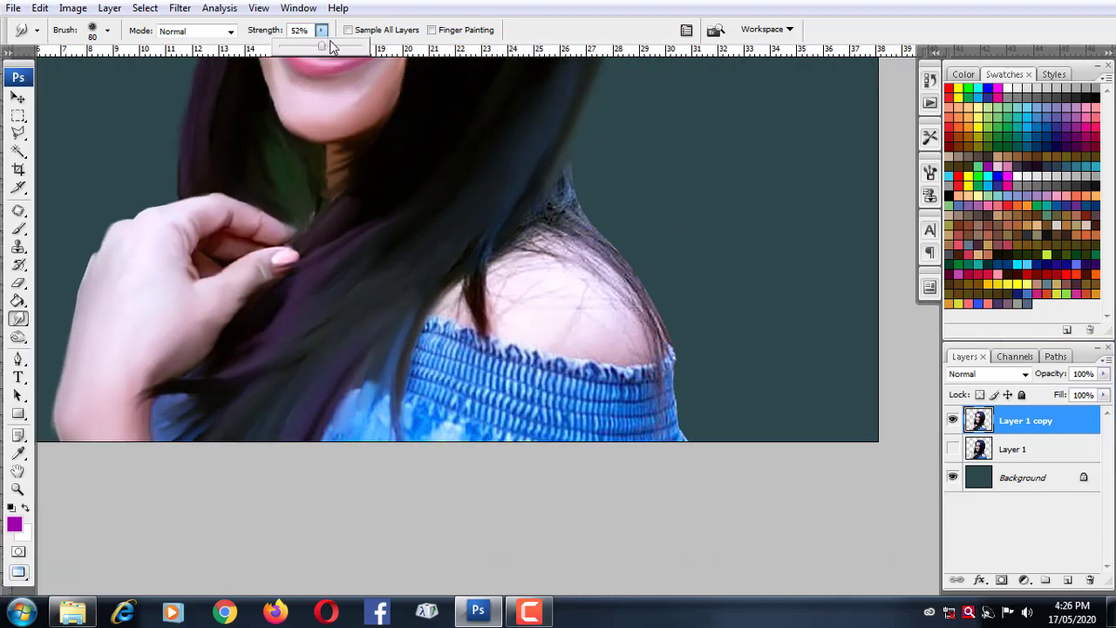
{"action": "key", "text": "bracketright"}
{"action": "key", "text": "bracketright"}
Smudge dark hair down-left and streak the neckline ruffle edge.
{"action": "mouse_move", "coordinate": [480, 229]}
{"action": "left_mouse_down"}
{"action": "mouse_move", "coordinate": [449, 285]}
{"action": "mouse_move", "coordinate": [460, 311]}
{"action": "left_mouse_up"}
{"action": "key", "text": "ctrl+plus"}
{"action": "key", "text": "ctrl+plus"}
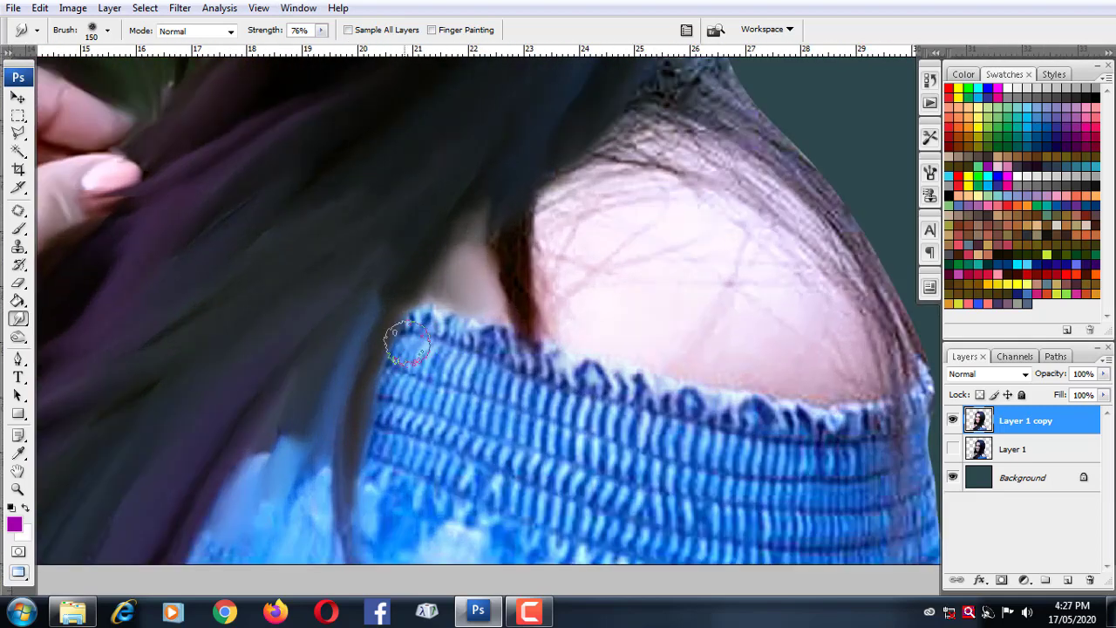
{"action": "key", "text": "bracketleft"}
{"action": "key", "text": "bracketleft"}
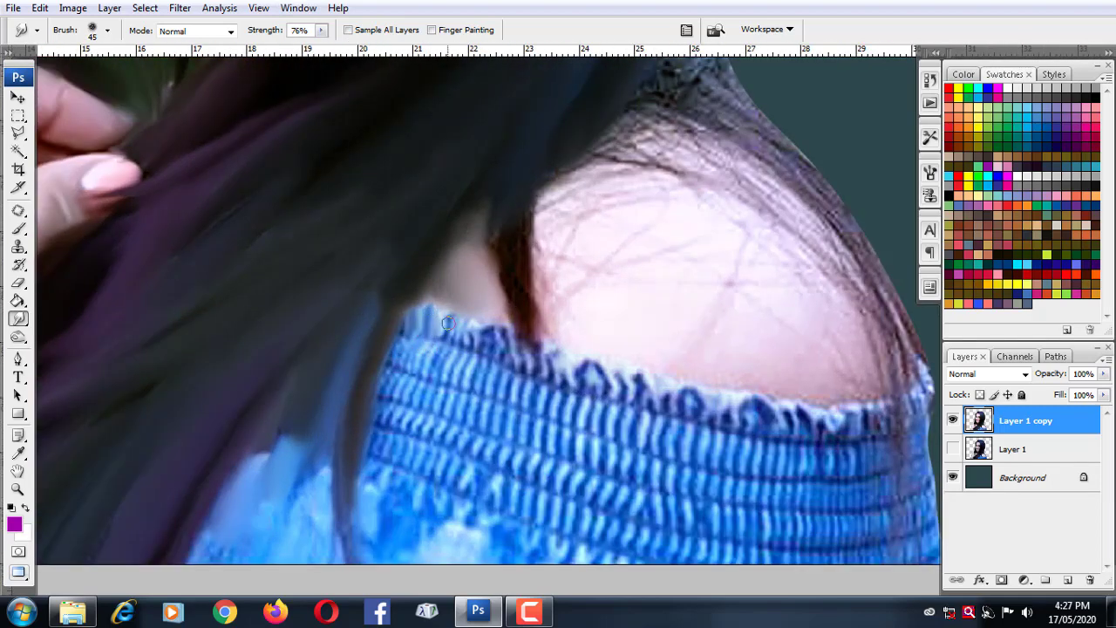
{"action": "mouse_move", "coordinate": [447, 324]}
{"action": "left_mouse_down"}
{"action": "mouse_move", "coordinate": [535, 369]}
{"action": "mouse_move", "coordinate": [623, 388]}
{"action": "mouse_move", "coordinate": [663, 384]}
{"action": "mouse_move", "coordinate": [820, 434]}
{"action": "mouse_move", "coordinate": [916, 405]}
{"action": "mouse_move", "coordinate": [920, 375]}
{"action": "left_mouse_up"}
{"action": "key", "text": "bracketright"}
{"action": "key", "text": "bracketright"}
{"action": "key", "text": "bracketright"}
Smear the pleats' top edge and smooth the blue pleats near the shoulder and below.
{"action": "scroll", "coordinate": [446, 270], "scroll_direction": "down", "scroll_amount": 3}
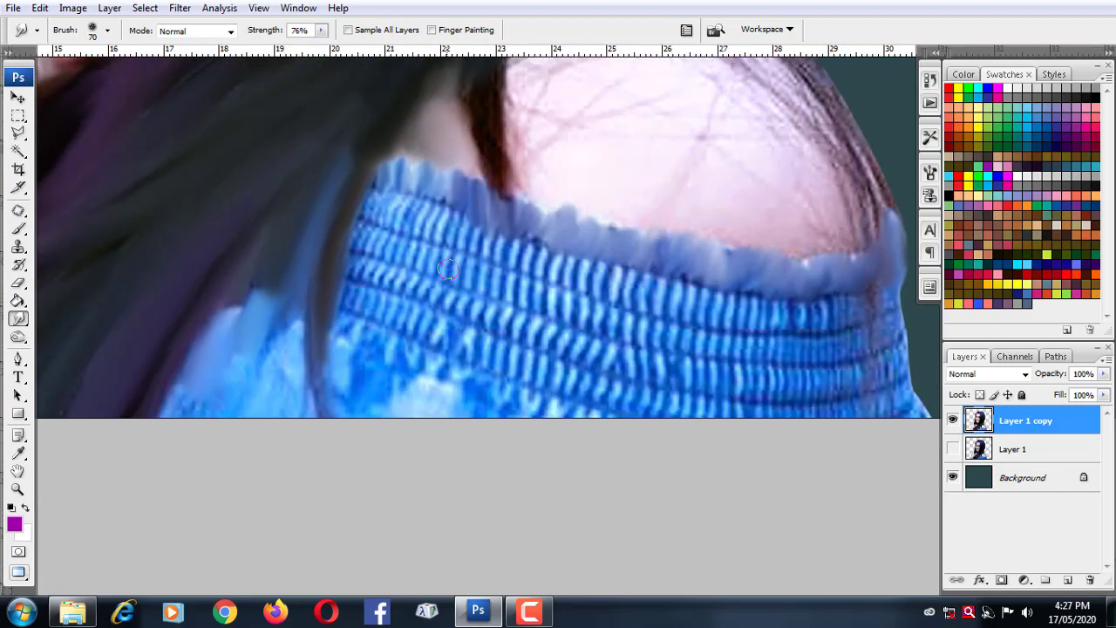
{"action": "left_click_drag", "start_coordinate": [375, 197], "coordinate": [517, 260]}
{"action": "mouse_move", "coordinate": [517, 260]}
{"action": "left_mouse_down"}
{"action": "mouse_move", "coordinate": [390, 225]}
{"action": "mouse_move", "coordinate": [471, 261]}
{"action": "left_mouse_up"}
{"action": "mouse_move", "coordinate": [471, 262]}
{"action": "left_mouse_down"}
{"action": "mouse_move", "coordinate": [410, 227]}
{"action": "mouse_move", "coordinate": [502, 247]}
{"action": "mouse_move", "coordinate": [427, 201]}
{"action": "mouse_move", "coordinate": [544, 201]}
{"action": "left_mouse_up"}
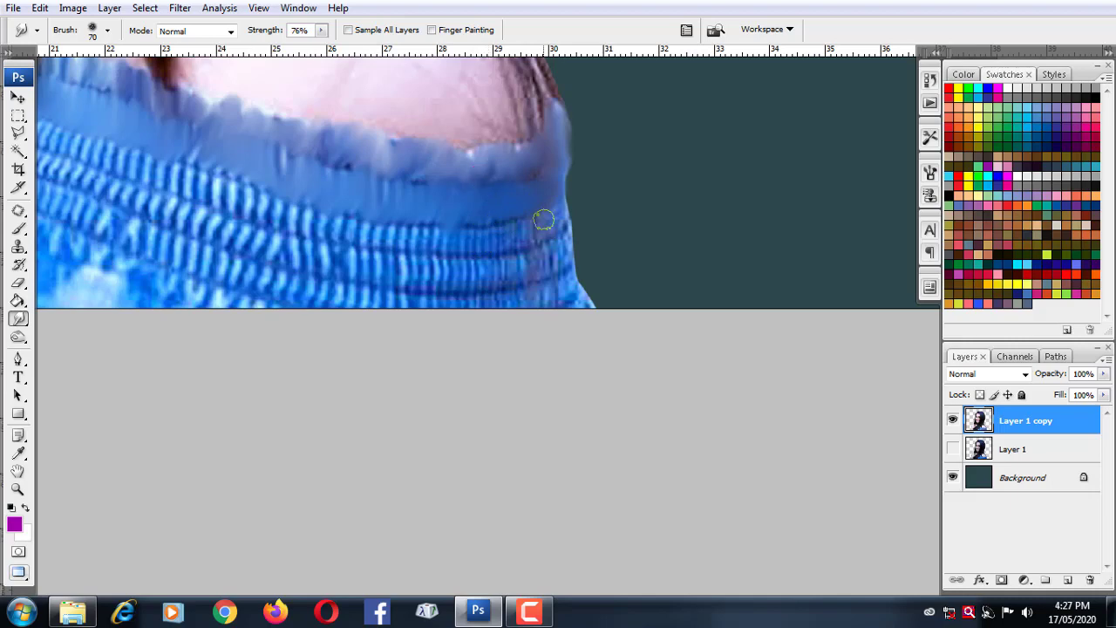
{"action": "mouse_move", "coordinate": [547, 233]}
{"action": "left_mouse_down"}
{"action": "mouse_move", "coordinate": [423, 242]}
{"action": "mouse_move", "coordinate": [399, 257]}
{"action": "left_mouse_up"}
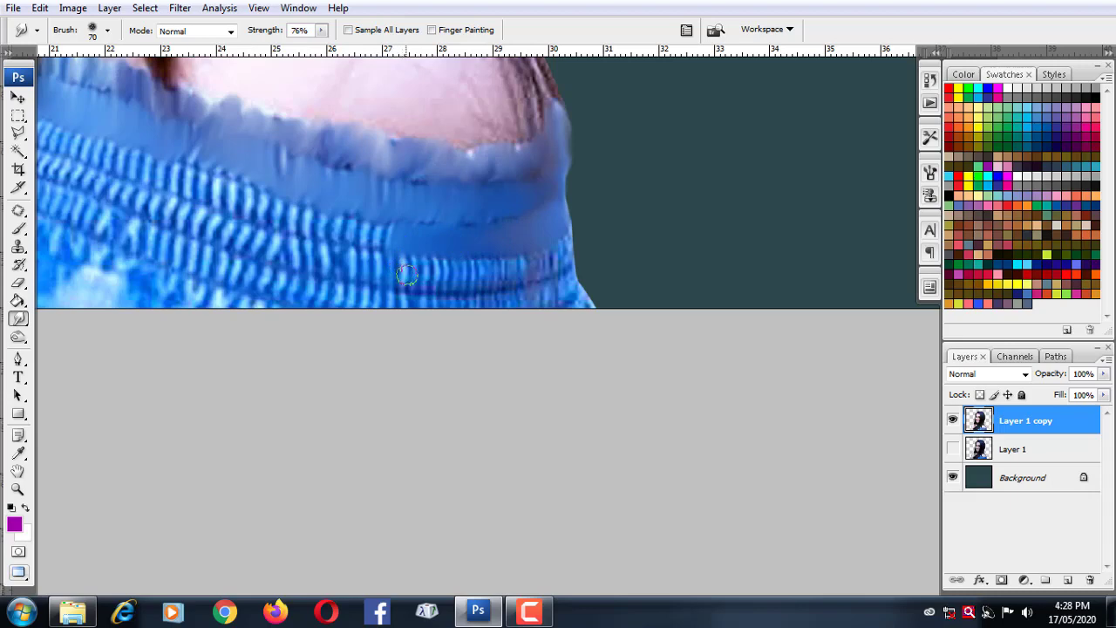
{"action": "mouse_move", "coordinate": [559, 263]}
{"action": "left_mouse_down"}
{"action": "mouse_move", "coordinate": [553, 205]}
{"action": "mouse_move", "coordinate": [575, 322]}
{"action": "mouse_move", "coordinate": [553, 228]}
{"action": "left_mouse_up"}
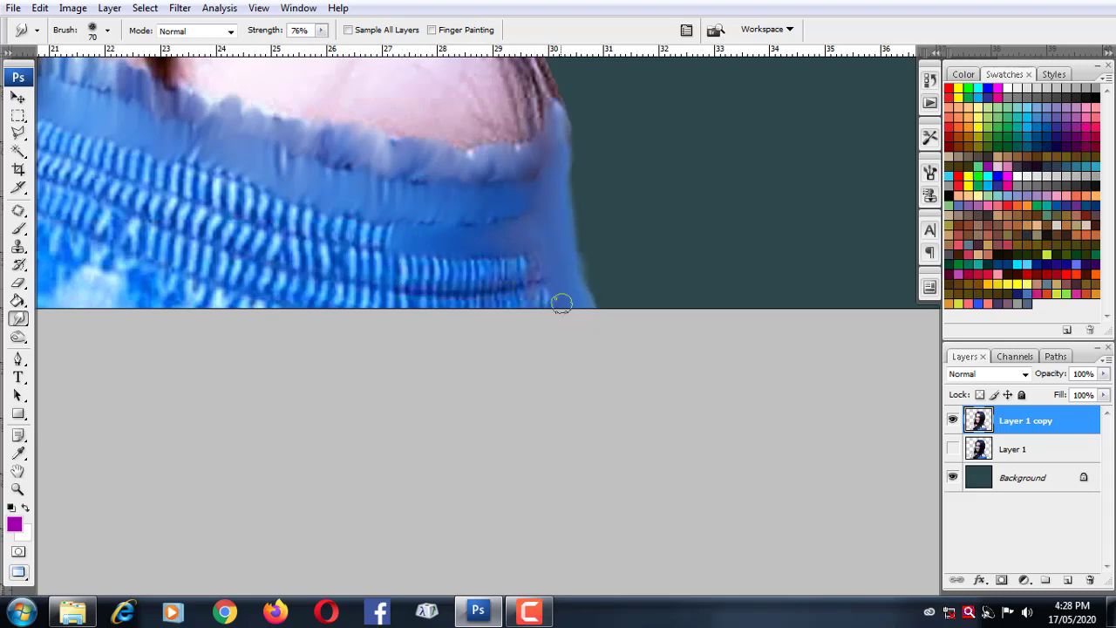
{"action": "mouse_move", "coordinate": [562, 303]}
{"action": "left_mouse_down"}
{"action": "mouse_move", "coordinate": [498, 273]}
{"action": "mouse_move", "coordinate": [467, 277]}
{"action": "left_mouse_up"}
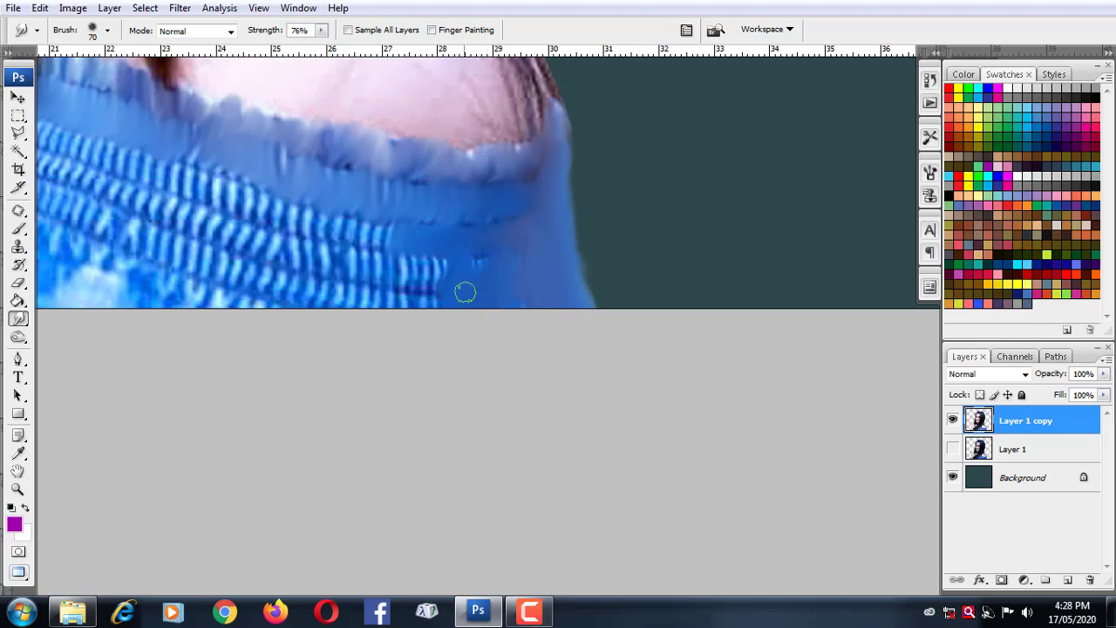
{"action": "mouse_move", "coordinate": [465, 292]}
{"action": "left_mouse_down"}
{"action": "mouse_move", "coordinate": [431, 270]}
{"action": "mouse_move", "coordinate": [349, 271]}
{"action": "mouse_move", "coordinate": [367, 259]}
{"action": "mouse_move", "coordinate": [321, 240]}
{"action": "left_mouse_up"}
With a slightly larger brush, blend the striped pleats on the right into smooth strokes.
{"action": "scroll", "coordinate": [343, 214], "scroll_direction": "left", "scroll_amount": 5}
{"action": "key", "text": "bracketright"}
{"action": "mouse_move", "coordinate": [479, 230]}
{"action": "left_mouse_down"}
{"action": "mouse_move", "coordinate": [660, 253]}
{"action": "mouse_move", "coordinate": [737, 249]}
{"action": "mouse_move", "coordinate": [812, 272]}
{"action": "left_mouse_up"}
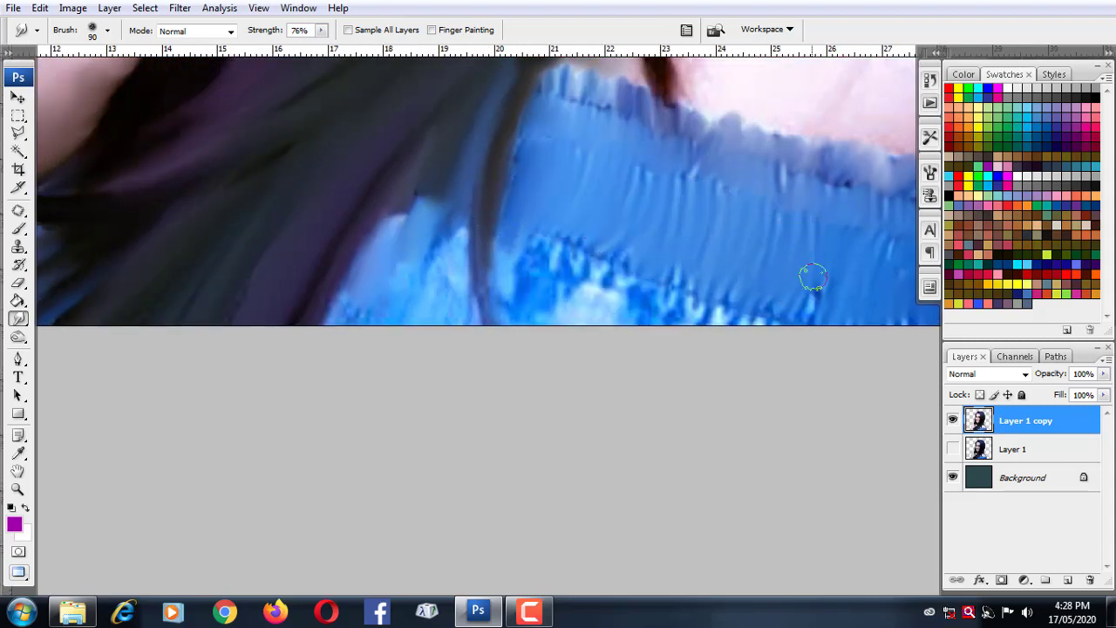
{"action": "scroll", "coordinate": [812, 272], "scroll_direction": "right", "scroll_amount": 5}
{"action": "left_click_drag", "start_coordinate": [695, 212], "coordinate": [819, 264]}
{"action": "left_click_drag", "start_coordinate": [707, 192], "coordinate": [861, 189]}
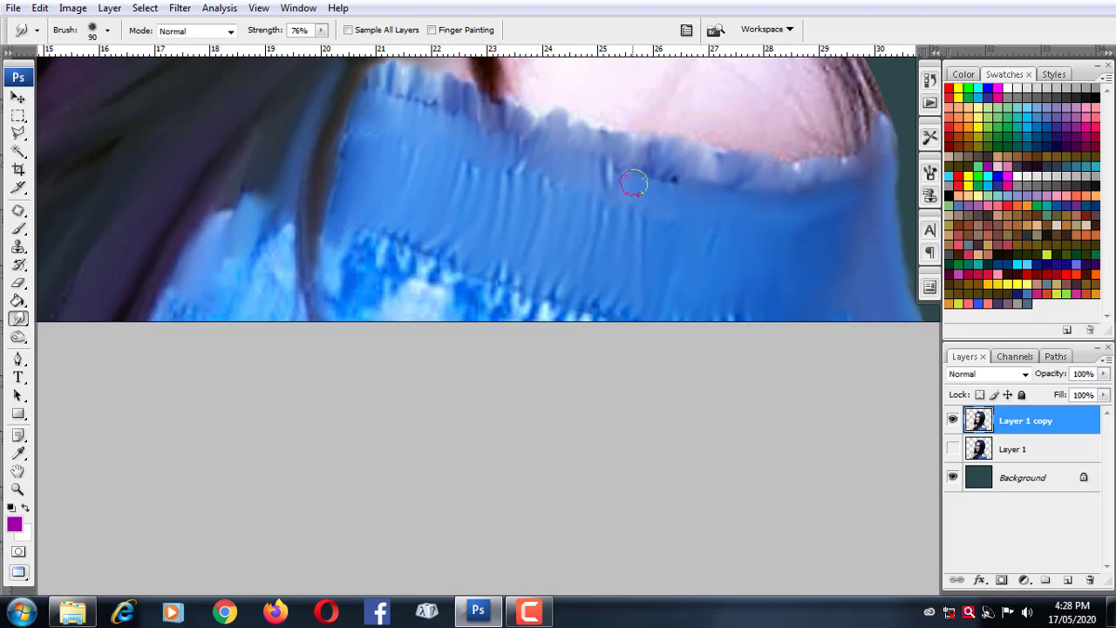
{"action": "mouse_move", "coordinate": [636, 182]}
{"action": "left_mouse_down"}
{"action": "mouse_move", "coordinate": [588, 204]}
{"action": "mouse_move", "coordinate": [558, 291]}
{"action": "left_mouse_up"}
{"action": "scroll", "coordinate": [558, 291], "scroll_direction": "left", "scroll_amount": 5}
{"action": "mouse_move", "coordinate": [689, 288]}
{"action": "left_mouse_down"}
{"action": "mouse_move", "coordinate": [767, 312]}
{"action": "mouse_move", "coordinate": [602, 245]}
{"action": "mouse_move", "coordinate": [712, 286]}
{"action": "mouse_move", "coordinate": [600, 191]}
{"action": "mouse_move", "coordinate": [668, 149]}
{"action": "mouse_move", "coordinate": [565, 231]}
{"action": "left_mouse_up"}
Streak the blue top into painterly strokes and smudge nearby hair down-left.
{"action": "scroll", "coordinate": [601, 192], "scroll_direction": "left", "scroll_amount": 3}
{"action": "scroll", "coordinate": [601, 192], "scroll_direction": "down", "scroll_amount": 1}
{"action": "scroll", "coordinate": [565, 231], "scroll_direction": "up", "scroll_amount": 3}
{"action": "scroll", "coordinate": [566, 231], "scroll_direction": "right", "scroll_amount": 1}
{"action": "mouse_move", "coordinate": [603, 187]}
{"action": "left_mouse_down"}
{"action": "mouse_move", "coordinate": [625, 229]}
{"action": "mouse_move", "coordinate": [696, 142]}
{"action": "mouse_move", "coordinate": [692, 98]}
{"action": "mouse_move", "coordinate": [614, 169]}
{"action": "mouse_move", "coordinate": [561, 239]}
{"action": "left_mouse_up"}
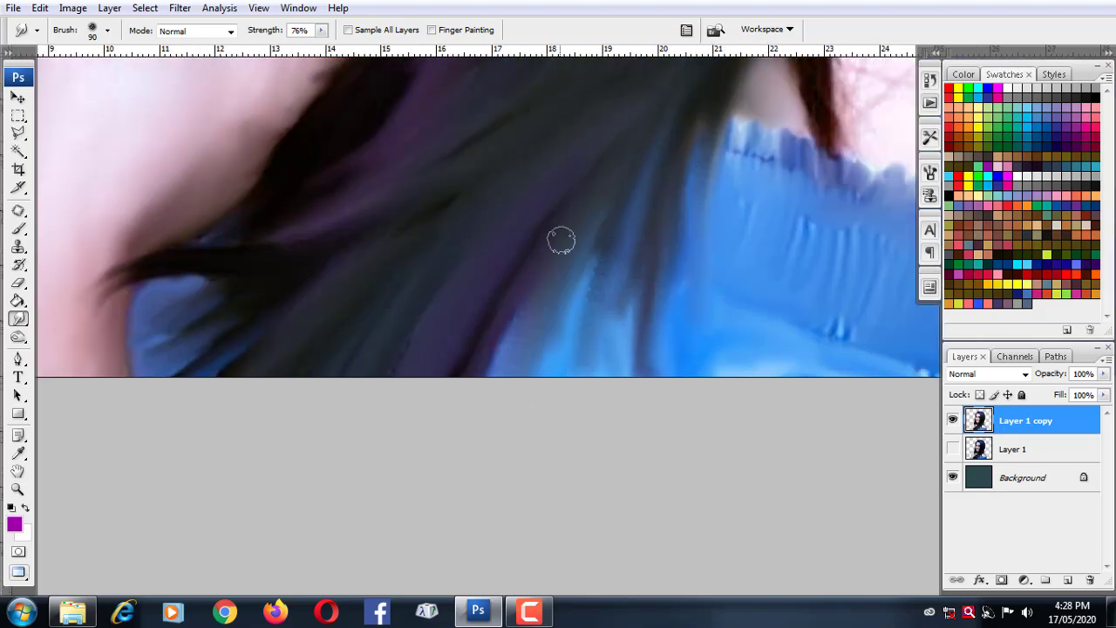
{"action": "scroll", "coordinate": [561, 239], "scroll_direction": "up", "scroll_amount": 5}
{"action": "scroll", "coordinate": [498, 481], "scroll_direction": "right", "scroll_amount": 3}
{"action": "mouse_move", "coordinate": [596, 386]}
{"action": "left_mouse_down"}
{"action": "mouse_move", "coordinate": [566, 297]}
{"action": "mouse_move", "coordinate": [601, 134]}
{"action": "mouse_move", "coordinate": [531, 404]}
{"action": "left_mouse_up"}
{"action": "scroll", "coordinate": [489, 118], "scroll_direction": "down", "scroll_amount": 3}
{"action": "scroll", "coordinate": [488, 118], "scroll_direction": "right", "scroll_amount": 3}
{"action": "left_click_drag", "start_coordinate": [489, 118], "coordinate": [463, 231]}
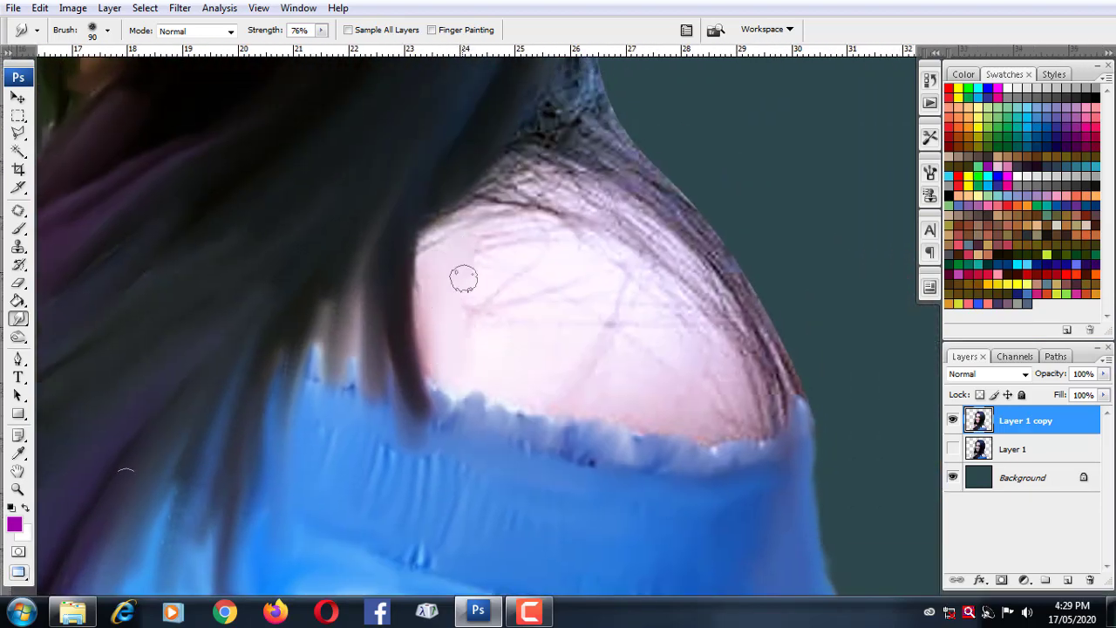
Wipe strand lines off the shoulder skin and pull dark hair streaks over its edge into the top.
{"action": "key", "text": "]"}
{"action": "key", "text": "]"}
{"action": "key", "text": "]"}
{"action": "mouse_move", "coordinate": [512, 381]}
{"action": "left_mouse_down"}
{"action": "mouse_move", "coordinate": [646, 418]}
{"action": "mouse_move", "coordinate": [721, 392]}
{"action": "mouse_move", "coordinate": [688, 317]}
{"action": "mouse_move", "coordinate": [603, 337]}
{"action": "mouse_move", "coordinate": [498, 239]}
{"action": "mouse_move", "coordinate": [443, 244]}
{"action": "mouse_move", "coordinate": [602, 274]}
{"action": "mouse_move", "coordinate": [613, 224]}
{"action": "mouse_move", "coordinate": [685, 289]}
{"action": "mouse_move", "coordinate": [703, 288]}
{"action": "mouse_move", "coordinate": [630, 259]}
{"action": "mouse_move", "coordinate": [759, 414]}
{"action": "mouse_move", "coordinate": [633, 224]}
{"action": "mouse_move", "coordinate": [584, 197]}
{"action": "mouse_move", "coordinate": [504, 196]}
{"action": "mouse_move", "coordinate": [538, 242]}
{"action": "mouse_move", "coordinate": [505, 202]}
{"action": "mouse_move", "coordinate": [613, 224]}
{"action": "left_mouse_up"}
{"action": "key", "text": "bracketleft"}
{"action": "key", "text": "bracketleft"}
{"action": "left_click_drag", "start_coordinate": [534, 103], "coordinate": [449, 258]}
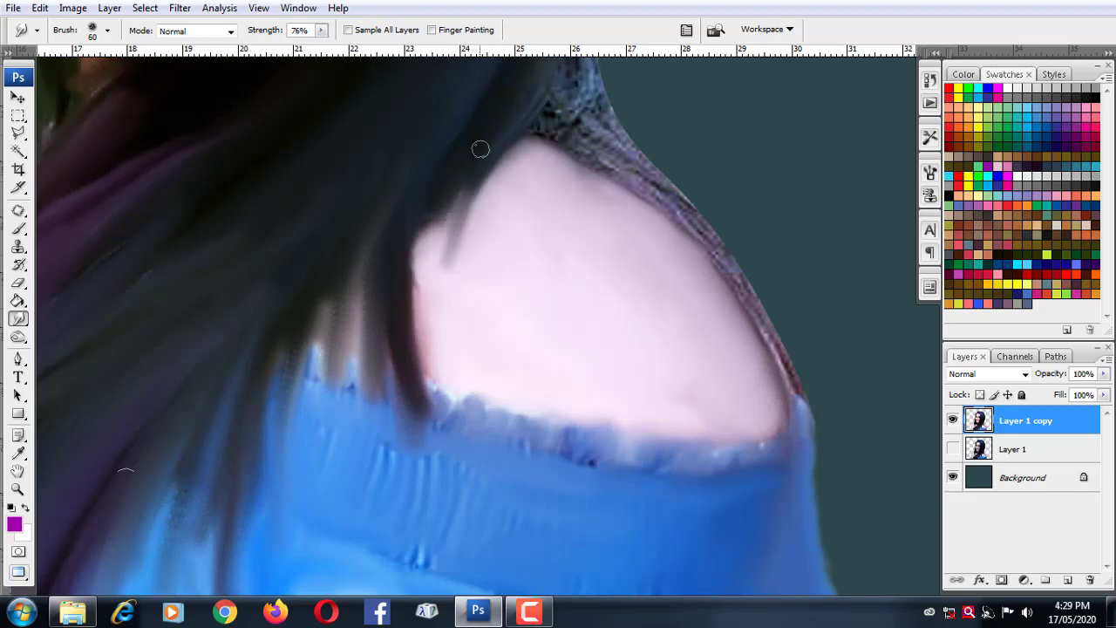
{"action": "mouse_move", "coordinate": [476, 189]}
{"action": "left_mouse_down"}
{"action": "mouse_move", "coordinate": [463, 186]}
{"action": "mouse_move", "coordinate": [431, 341]}
{"action": "left_mouse_up"}
{"action": "left_click_drag", "start_coordinate": [421, 229], "coordinate": [427, 320]}
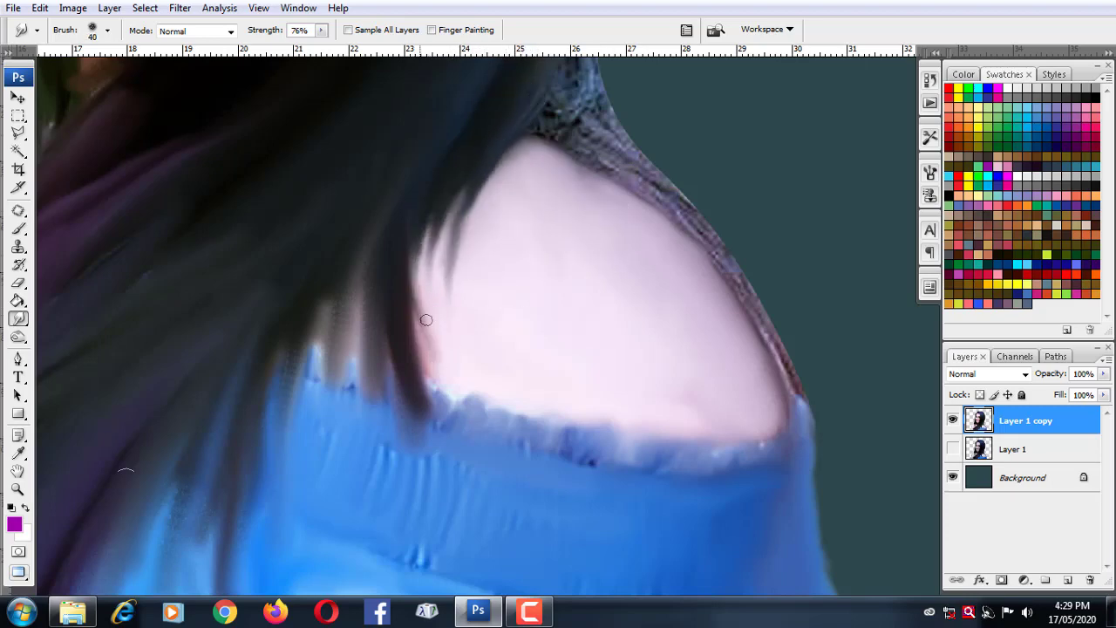
{"action": "left_click_drag", "start_coordinate": [420, 403], "coordinate": [453, 494]}
{"action": "mouse_move", "coordinate": [406, 362]}
{"action": "left_mouse_down"}
{"action": "mouse_move", "coordinate": [499, 514]}
{"action": "mouse_move", "coordinate": [476, 520]}
{"action": "left_mouse_up"}
{"action": "left_click_drag", "start_coordinate": [477, 165], "coordinate": [370, 428]}
Undo the last hair smudge and raise Smudge strength to 84%.
{"action": "key", "text": "ctrl+z"}
{"action": "key", "text": "ctrl+z"}
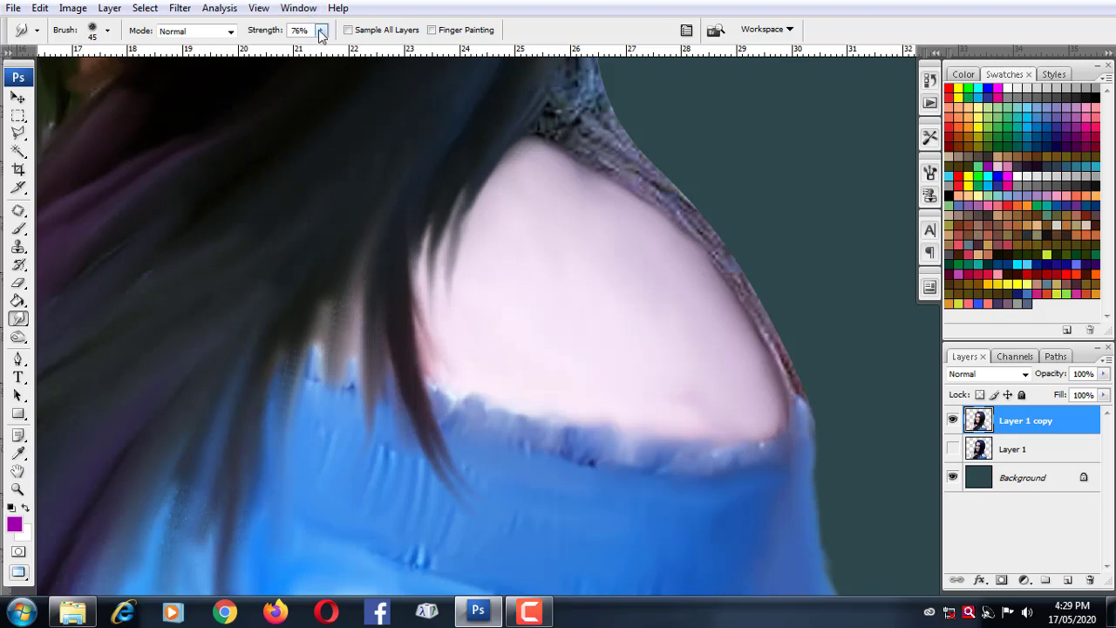
{"action": "left_click_drag", "start_coordinate": [321, 31], "coordinate": [331, 51]}
{"action": "scroll", "coordinate": [479, 341], "scroll_direction": "up", "scroll_amount": 2}
{"action": "scroll", "coordinate": [491, 263], "scroll_direction": "up", "scroll_amount": 3}
{"action": "scroll", "coordinate": [491, 262], "scroll_direction": "right", "scroll_amount": 2}
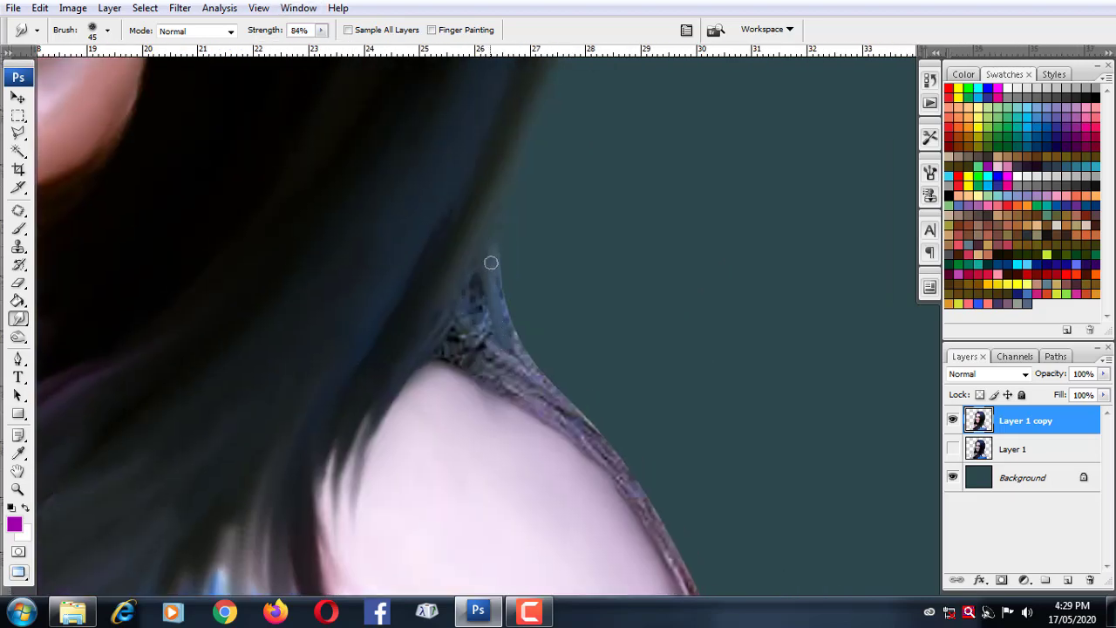
Smooth the speckled hair edge along the shoulder and near the neck with a larger brush.
{"action": "mouse_move", "coordinate": [478, 286]}
{"action": "left_mouse_down"}
{"action": "mouse_move", "coordinate": [486, 329]}
{"action": "mouse_move", "coordinate": [457, 332]}
{"action": "mouse_move", "coordinate": [439, 354]}
{"action": "mouse_move", "coordinate": [518, 391]}
{"action": "mouse_move", "coordinate": [526, 371]}
{"action": "left_mouse_up"}
{"action": "key", "text": "bracketright"}
{"action": "key", "text": "bracketright"}
{"action": "key", "text": "bracketright"}
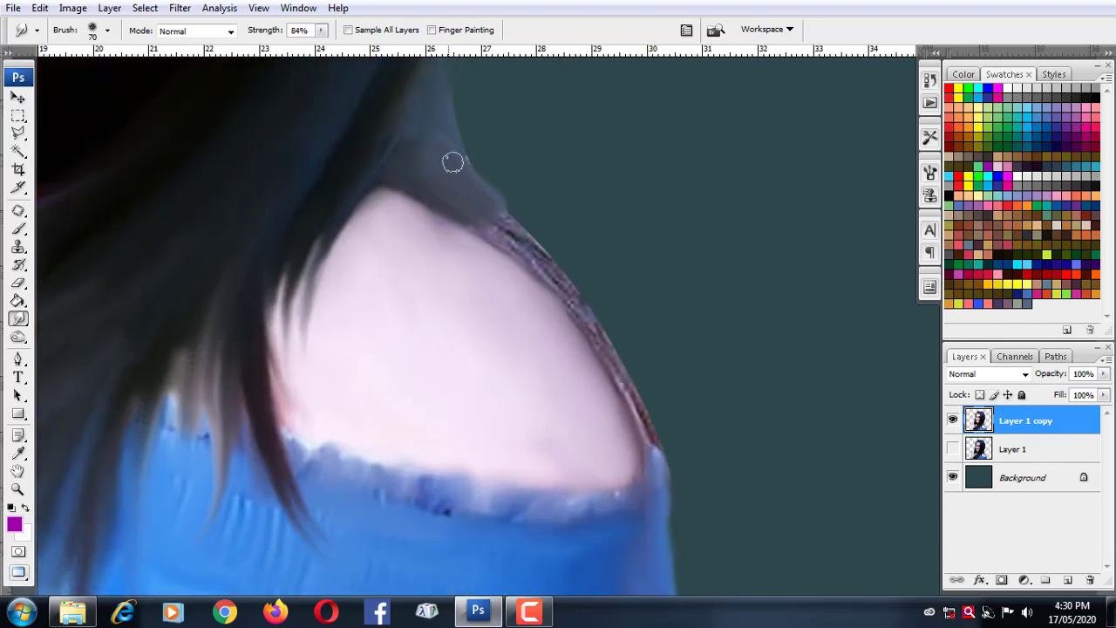
{"action": "scroll", "coordinate": [453, 160], "scroll_direction": "down", "scroll_amount": 3}
{"action": "left_click_drag", "start_coordinate": [468, 195], "coordinate": [592, 328]}
{"action": "scroll", "coordinate": [593, 328], "scroll_direction": "down", "scroll_amount": 1}
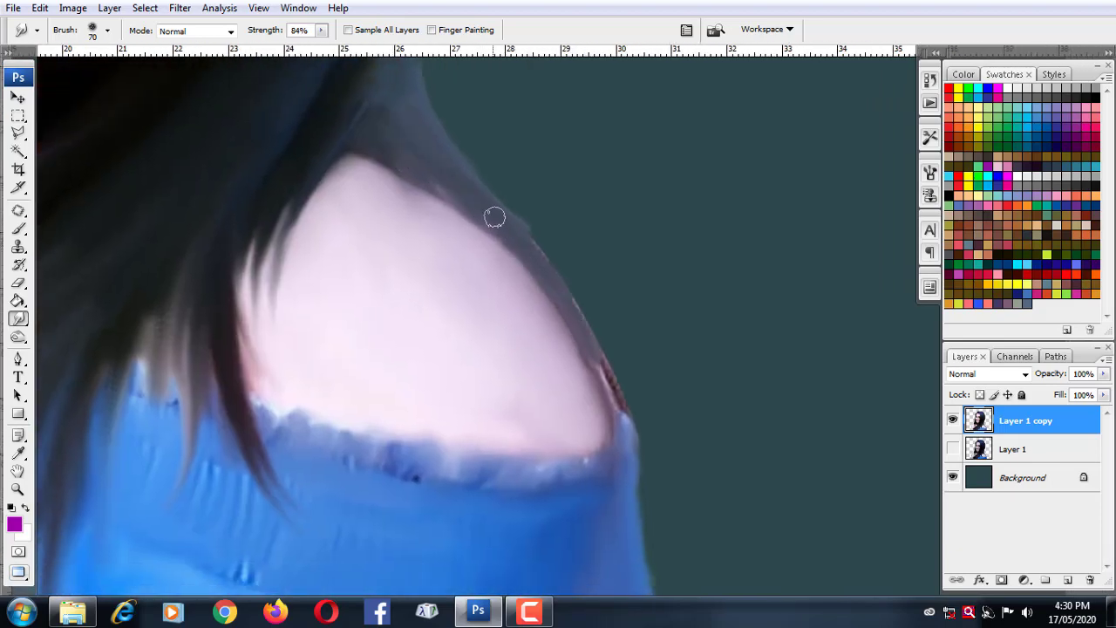
{"action": "left_click_drag", "start_coordinate": [522, 251], "coordinate": [480, 215]}
{"action": "mouse_move", "coordinate": [592, 357]}
{"action": "left_mouse_down"}
{"action": "mouse_move", "coordinate": [625, 508]}
{"action": "mouse_move", "coordinate": [621, 551]}
{"action": "left_mouse_up"}
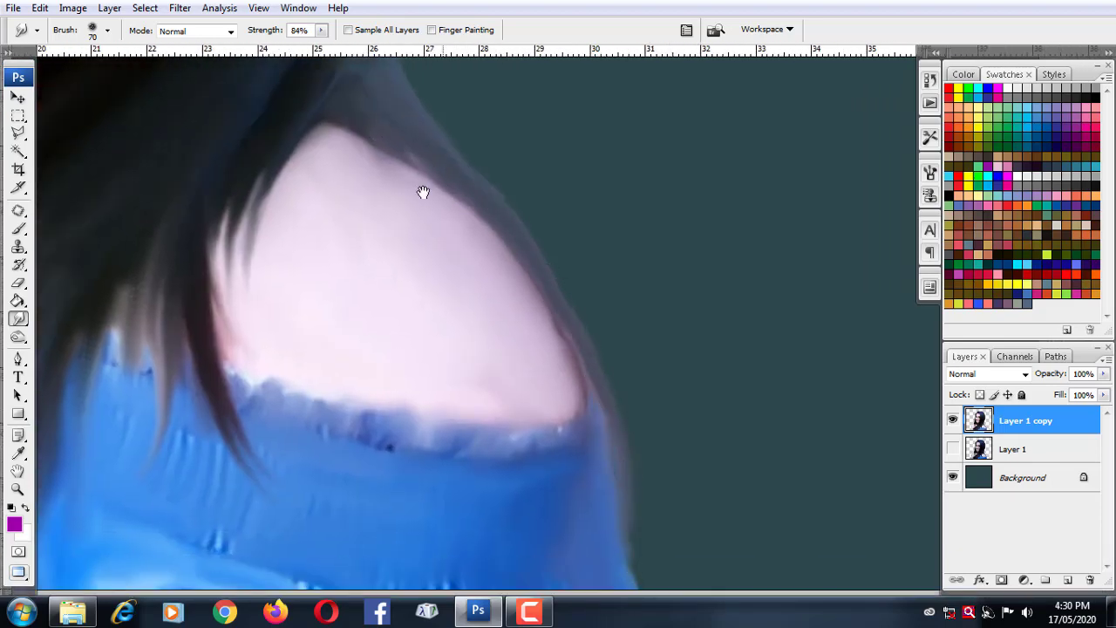
{"action": "left_click_drag", "start_coordinate": [424, 192], "coordinate": [633, 506]}
{"action": "left_click_drag", "start_coordinate": [573, 282], "coordinate": [612, 194]}
{"action": "mouse_move", "coordinate": [491, 467]}
{"action": "left_mouse_down"}
{"action": "mouse_move", "coordinate": [571, 322]}
{"action": "mouse_move", "coordinate": [528, 379]}
{"action": "left_mouse_up"}
Pull a dark hair strand down over the shoulder and shrink the brush slightly.
{"action": "scroll", "coordinate": [481, 217], "scroll_direction": "down", "scroll_amount": 4}
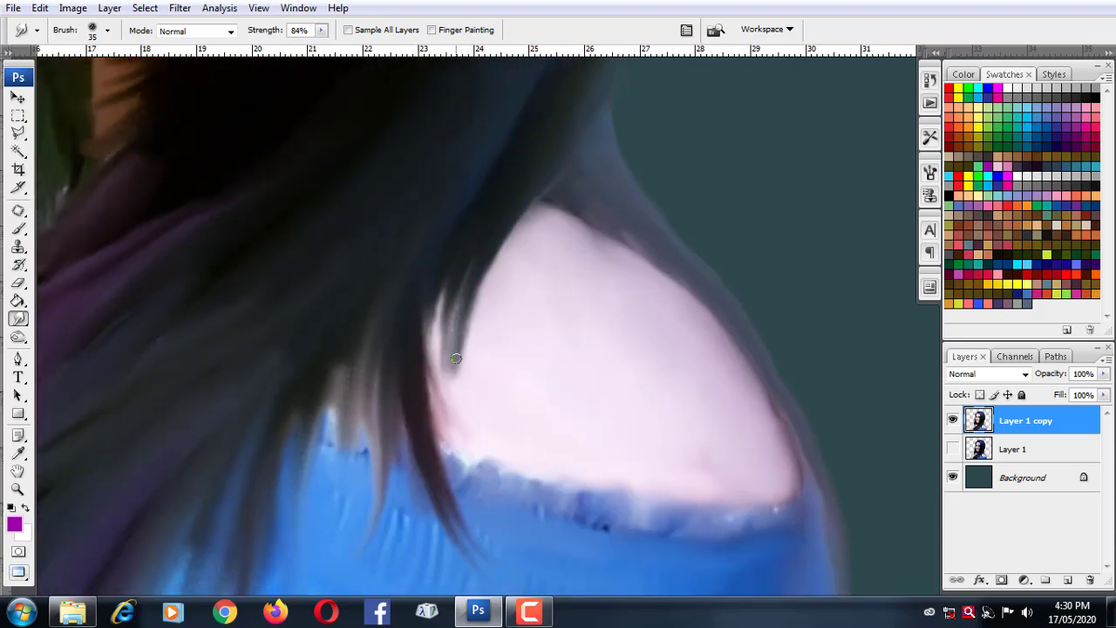
{"action": "left_click_drag", "start_coordinate": [456, 358], "coordinate": [480, 432]}
{"action": "key", "text": "bracketleft"}
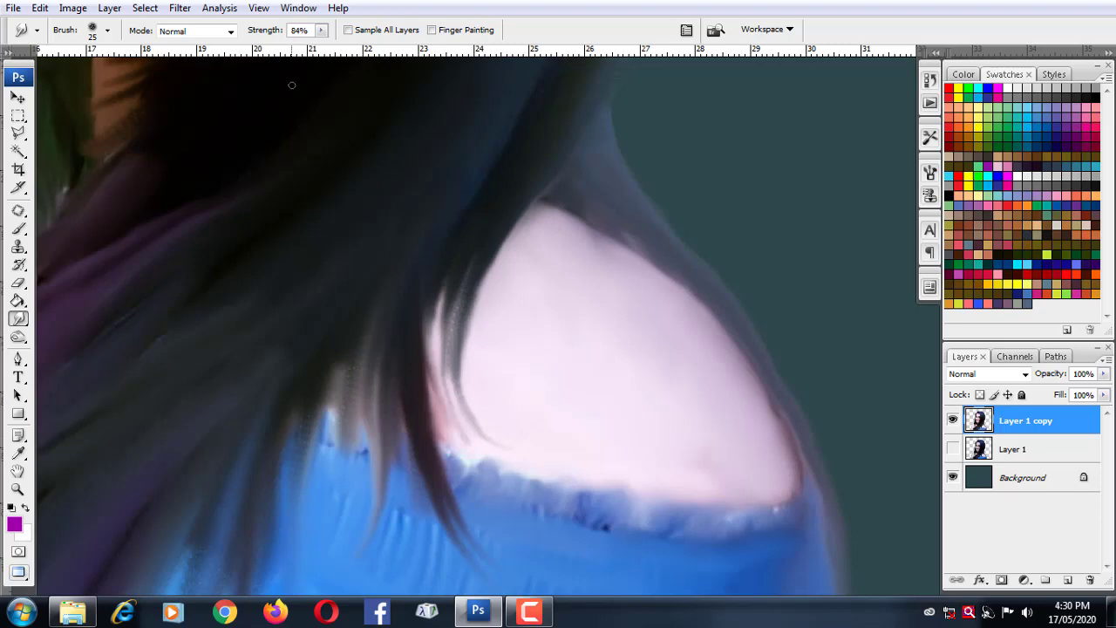
{"action": "scroll", "coordinate": [573, 356], "scroll_direction": "down", "scroll_amount": 5}
{"action": "scroll", "coordinate": [573, 357], "scroll_direction": "up", "scroll_amount": 3}
{"action": "scroll", "coordinate": [472, 261], "scroll_direction": "up", "scroll_amount": 2}
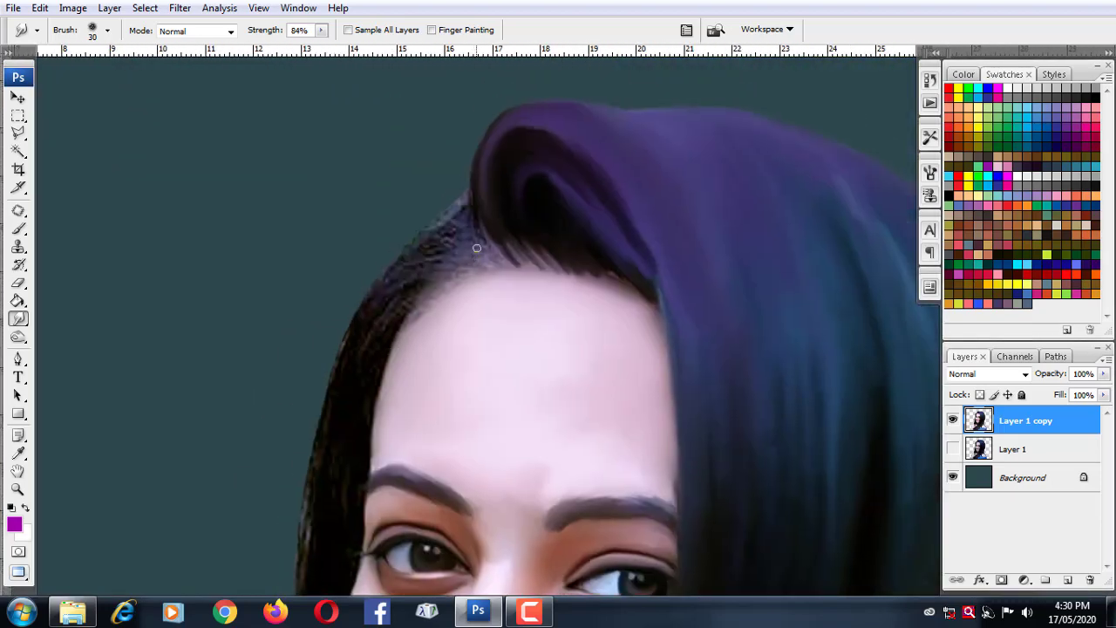
Smudge the forehead hairline and left hair edge smooth, enlarging the brush to 60.
{"action": "scroll", "coordinate": [492, 253], "scroll_direction": "up", "scroll_amount": 2}
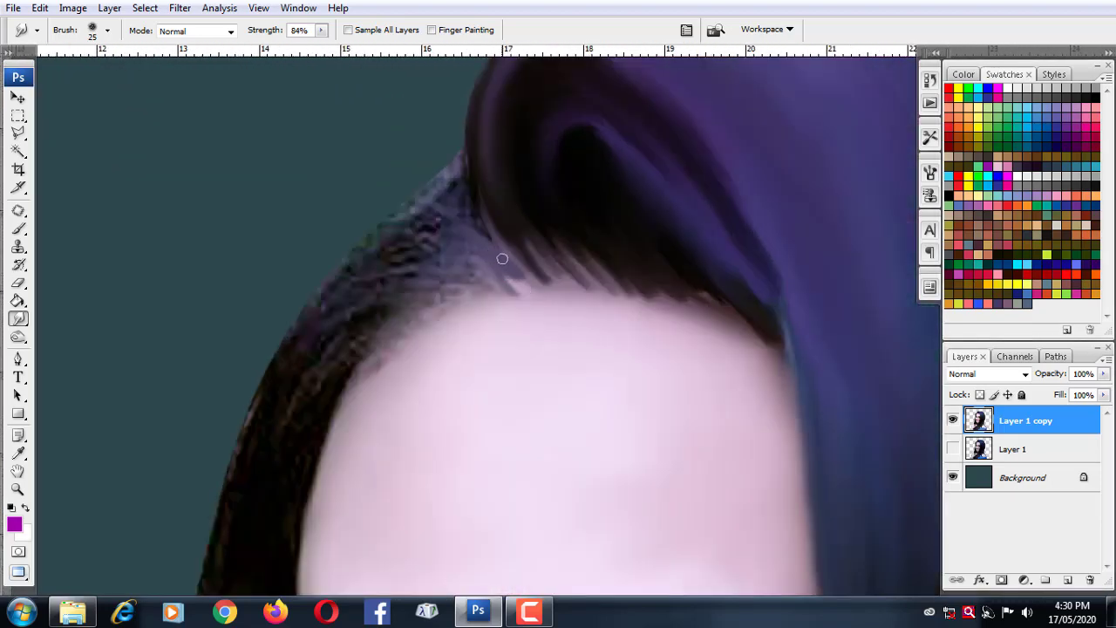
{"action": "mouse_move", "coordinate": [493, 253]}
{"action": "left_mouse_down"}
{"action": "mouse_move", "coordinate": [363, 312]}
{"action": "mouse_move", "coordinate": [334, 376]}
{"action": "mouse_move", "coordinate": [367, 323]}
{"action": "mouse_move", "coordinate": [424, 291]}
{"action": "mouse_move", "coordinate": [339, 312]}
{"action": "mouse_move", "coordinate": [489, 258]}
{"action": "mouse_move", "coordinate": [468, 196]}
{"action": "left_mouse_up"}
{"action": "key", "text": "bracketright"}
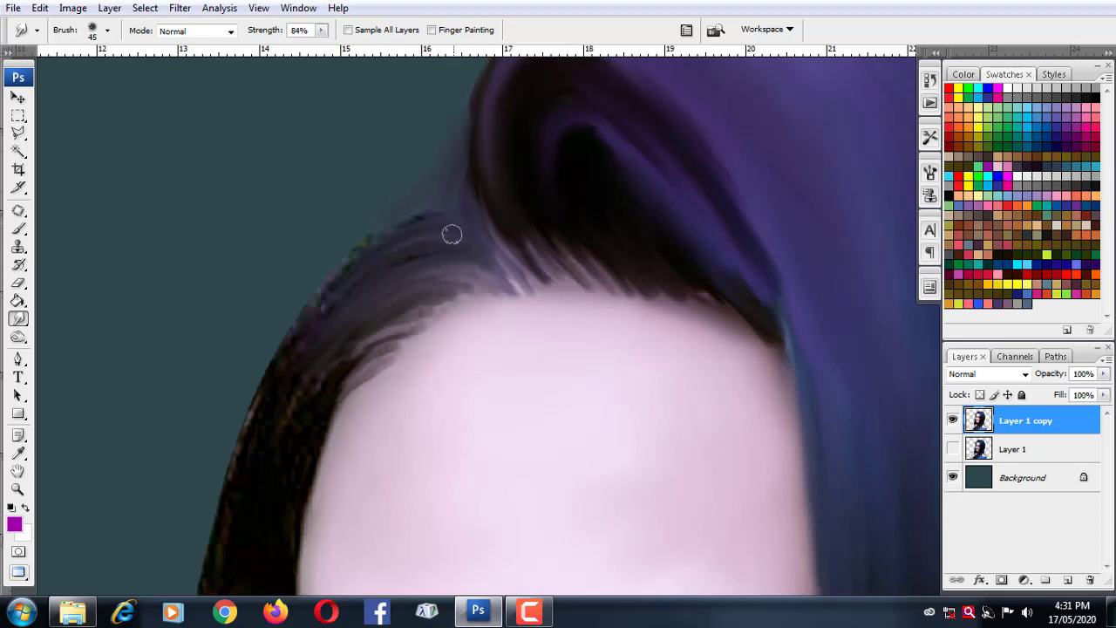
{"action": "mouse_move", "coordinate": [343, 256]}
{"action": "left_mouse_down"}
{"action": "mouse_move", "coordinate": [394, 241]}
{"action": "mouse_move", "coordinate": [312, 392]}
{"action": "mouse_move", "coordinate": [443, 197]}
{"action": "left_mouse_up"}
{"action": "key", "text": "bracketright"}
{"action": "key", "text": "bracketright"}
{"action": "mouse_move", "coordinate": [372, 288]}
{"action": "left_mouse_down"}
{"action": "mouse_move", "coordinate": [421, 191]}
{"action": "mouse_move", "coordinate": [361, 324]}
{"action": "mouse_move", "coordinate": [411, 316]}
{"action": "mouse_move", "coordinate": [466, 184]}
{"action": "mouse_move", "coordinate": [469, 271]}
{"action": "mouse_move", "coordinate": [472, 185]}
{"action": "mouse_move", "coordinate": [461, 287]}
{"action": "mouse_move", "coordinate": [451, 184]}
{"action": "mouse_move", "coordinate": [365, 319]}
{"action": "left_mouse_up"}
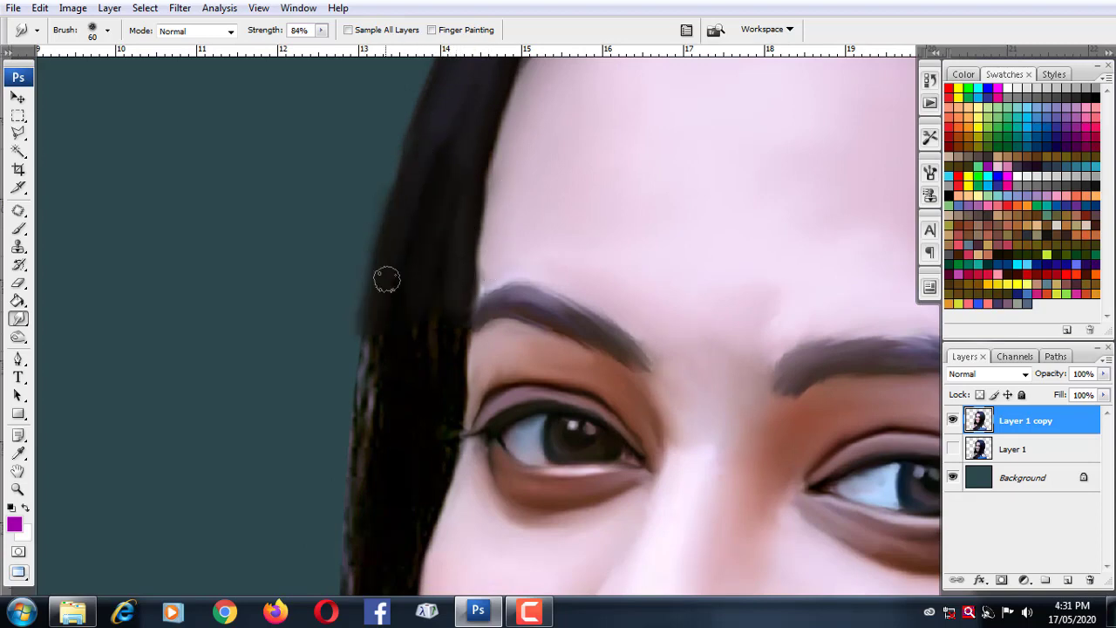
Smooth the left hair edge beside the eye, smudging away its purple streaks.
{"action": "scroll", "coordinate": [419, 236], "scroll_direction": "down", "scroll_amount": 3}
{"action": "left_click_drag", "start_coordinate": [422, 219], "coordinate": [359, 309]}
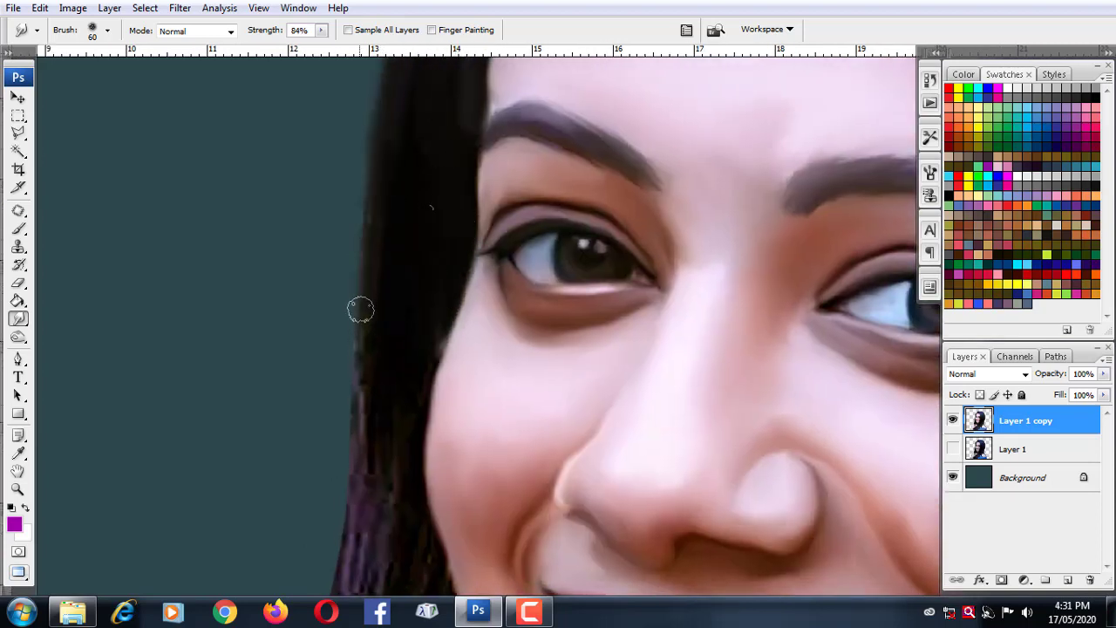
{"action": "scroll", "coordinate": [384, 288], "scroll_direction": "down", "scroll_amount": 3}
{"action": "mouse_move", "coordinate": [398, 267]}
{"action": "left_mouse_down"}
{"action": "mouse_move", "coordinate": [438, 294]}
{"action": "mouse_move", "coordinate": [400, 269]}
{"action": "left_mouse_up"}
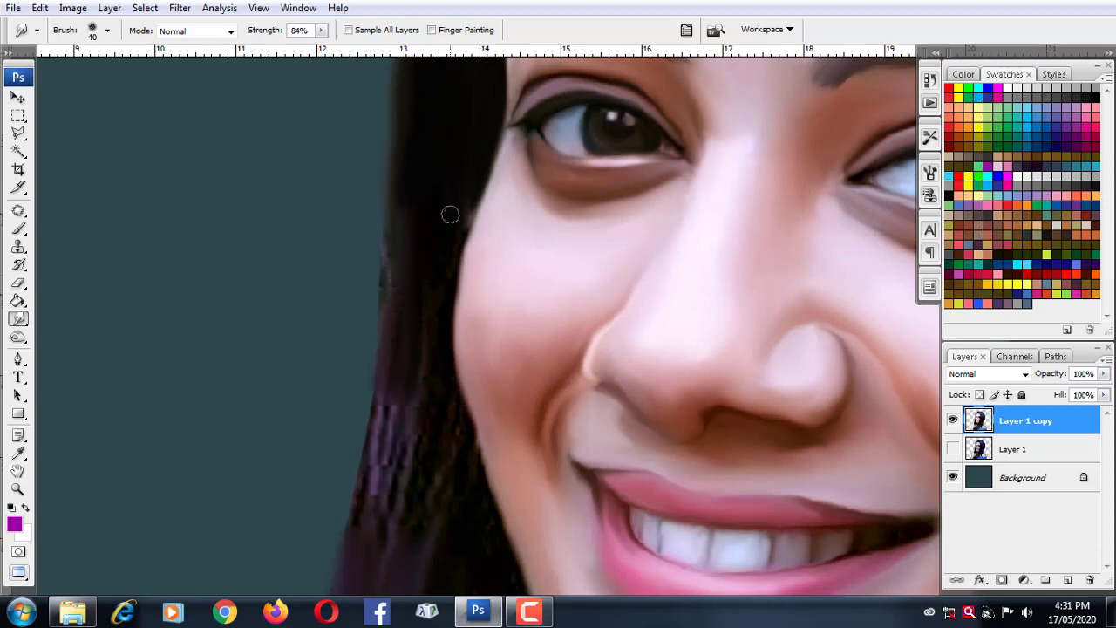
{"action": "left_click_drag", "start_coordinate": [450, 214], "coordinate": [442, 294]}
{"action": "mouse_move", "coordinate": [437, 226]}
{"action": "left_mouse_down"}
{"action": "mouse_move", "coordinate": [398, 235]}
{"action": "mouse_move", "coordinate": [381, 384]}
{"action": "mouse_move", "coordinate": [393, 374]}
{"action": "mouse_move", "coordinate": [345, 514]}
{"action": "mouse_move", "coordinate": [352, 424]}
{"action": "left_mouse_up"}
With a larger brush, smooth the hair edge beside the mouth and check down to the chin.
{"action": "key", "text": "bracketright"}
{"action": "key", "text": "bracketright"}
{"action": "scroll", "coordinate": [375, 331], "scroll_direction": "down", "scroll_amount": 3}
{"action": "left_click_drag", "start_coordinate": [393, 225], "coordinate": [414, 341]}
{"action": "key", "text": "bracketright"}
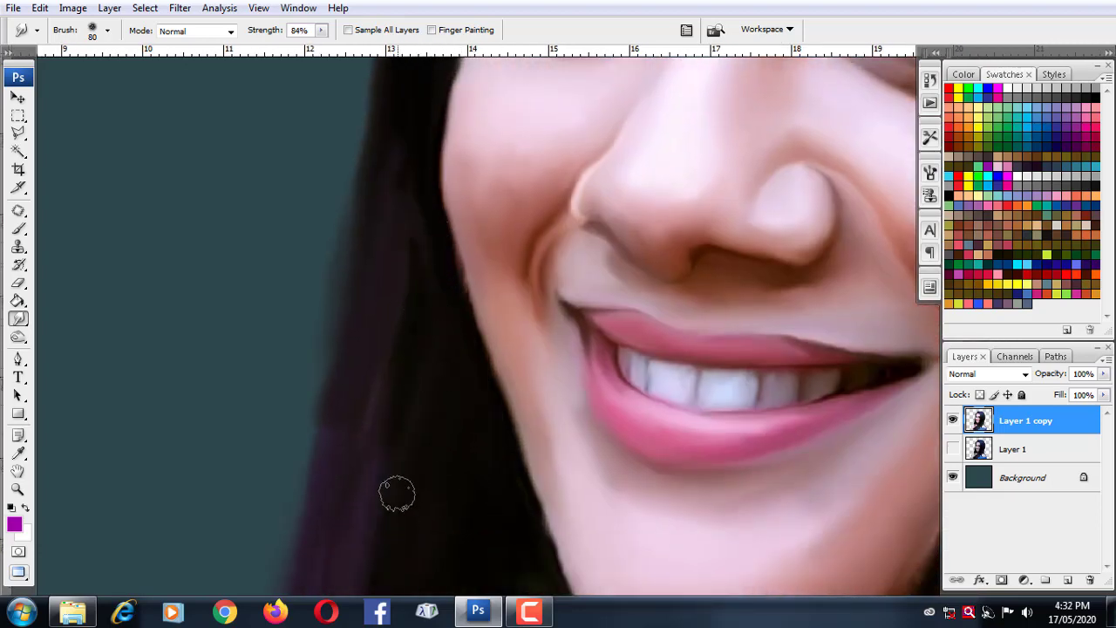
{"action": "scroll", "coordinate": [366, 567], "scroll_direction": "down", "scroll_amount": 3}
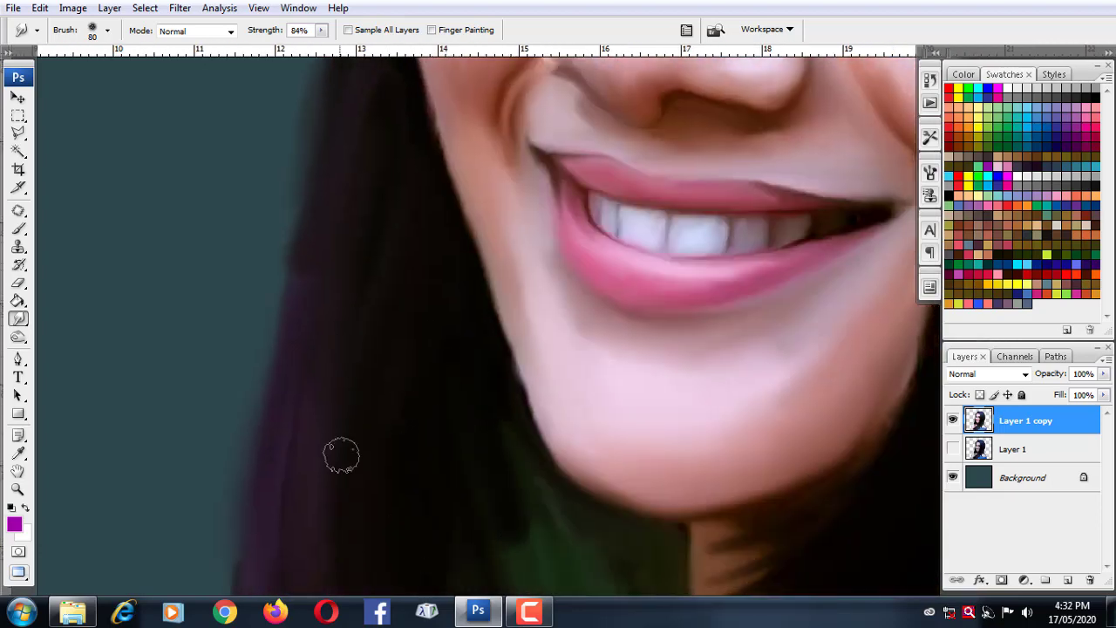
{"action": "scroll", "coordinate": [282, 451], "scroll_direction": "down", "scroll_amount": 5}
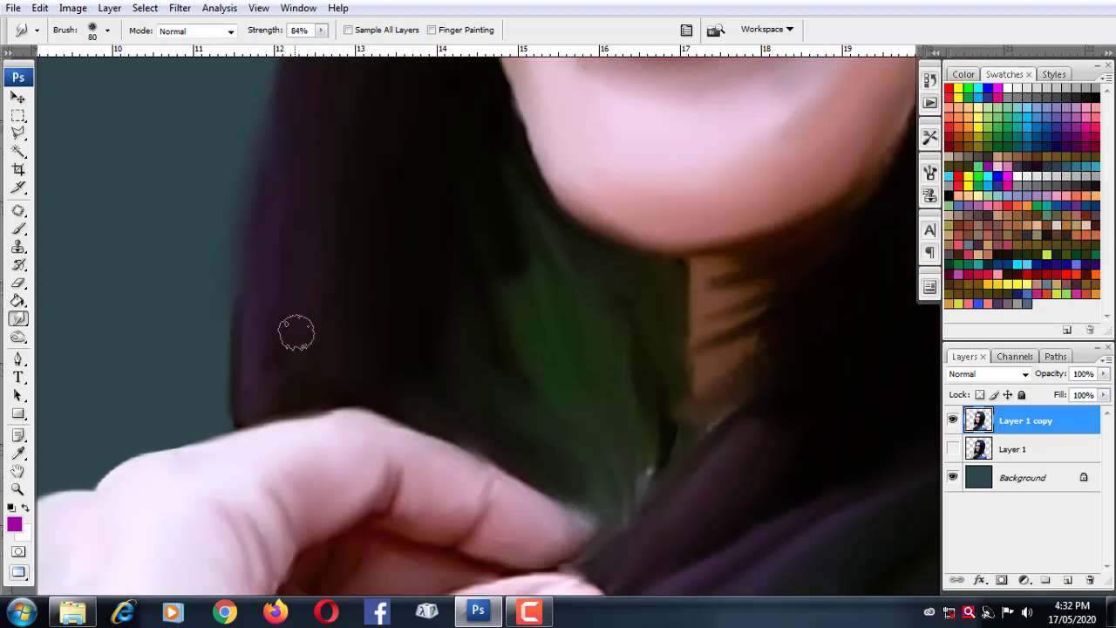
{"action": "scroll", "coordinate": [279, 358], "scroll_direction": "down", "scroll_amount": 2}
{"action": "scroll", "coordinate": [182, 390], "scroll_direction": "down", "scroll_amount": 2}
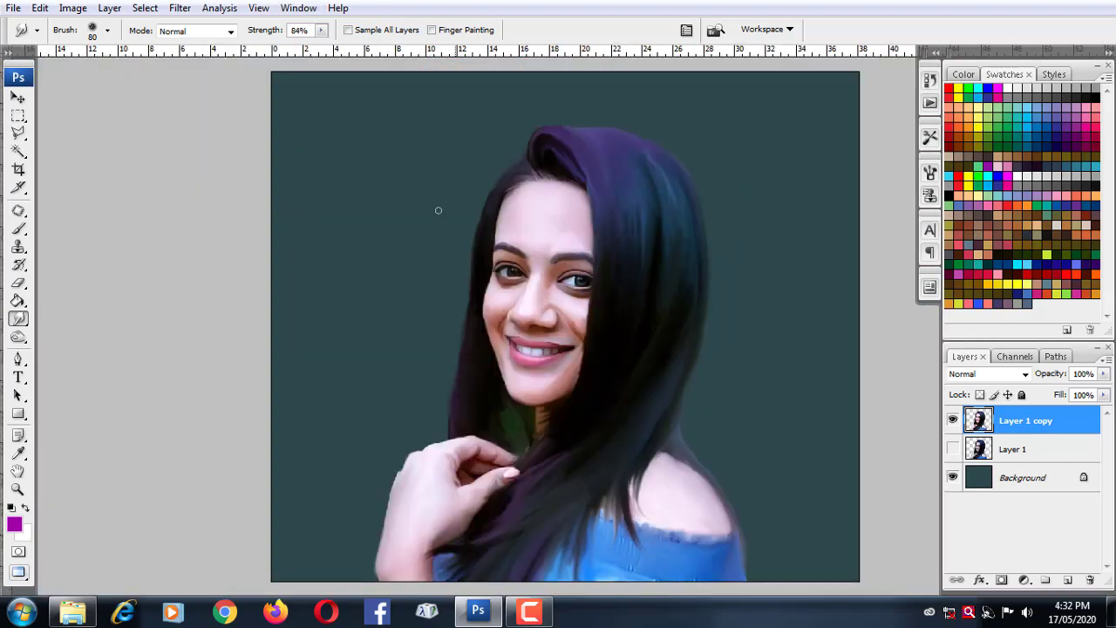
{"action": "scroll", "coordinate": [438, 209], "scroll_direction": "up", "scroll_amount": 2}
{"action": "scroll", "coordinate": [568, 190], "scroll_direction": "up", "scroll_amount": 3}
{"action": "scroll", "coordinate": [378, 190], "scroll_direction": "right", "scroll_amount": 3}
Blend dark hair into the purple hair and pull the dark edge down along the forehead.
{"action": "scroll", "coordinate": [378, 190], "scroll_direction": "up", "scroll_amount": 3}
{"action": "key", "text": "bracketleft"}
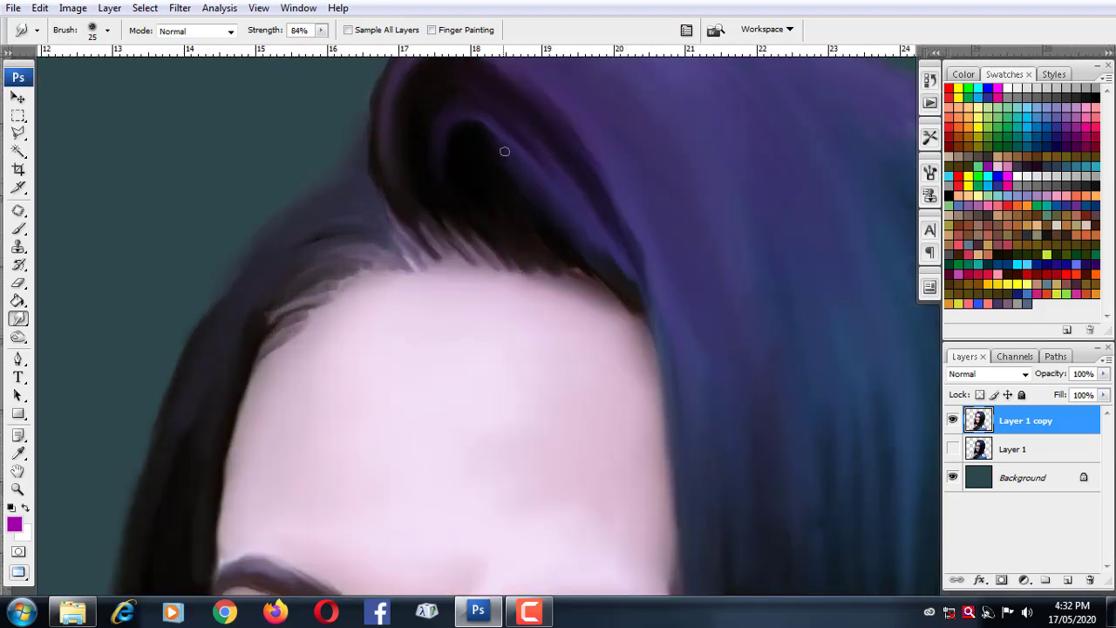
{"action": "key", "text": "bracketright"}
{"action": "left_click_drag", "start_coordinate": [504, 151], "coordinate": [512, 176]}
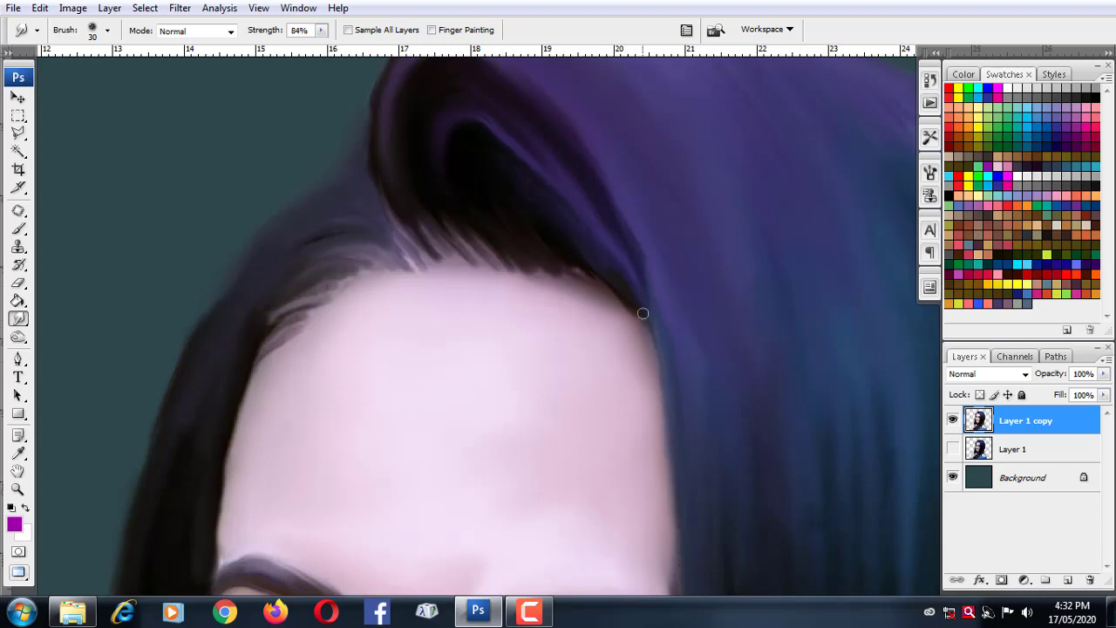
{"action": "left_click_drag", "start_coordinate": [643, 313], "coordinate": [658, 483]}
Pick a brush from the brush picker, resize it, and set Smudge strength to 75%.
{"action": "left_click", "coordinate": [107, 30]}
{"action": "double_click", "coordinate": [129, 208]}
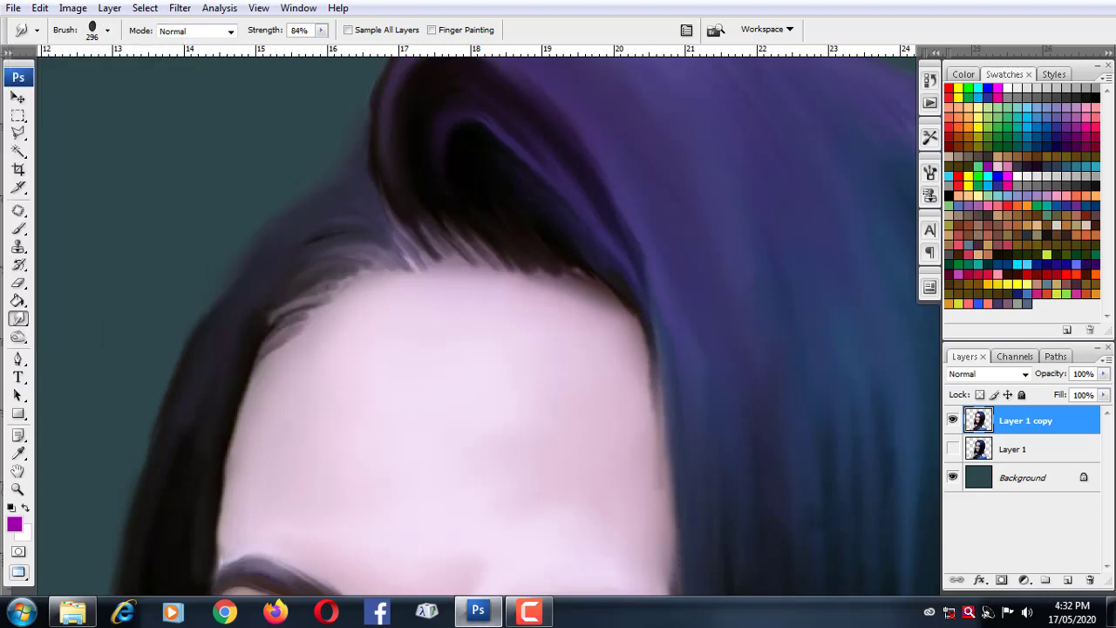
{"action": "key", "text": "bracketleft"}
{"action": "key", "text": "bracketleft"}
{"action": "key", "text": "bracketleft"}
{"action": "key", "text": "bracketleft"}
{"action": "key", "text": "bracketleft"}
{"action": "left_click_drag", "start_coordinate": [413, 213], "coordinate": [485, 317]}
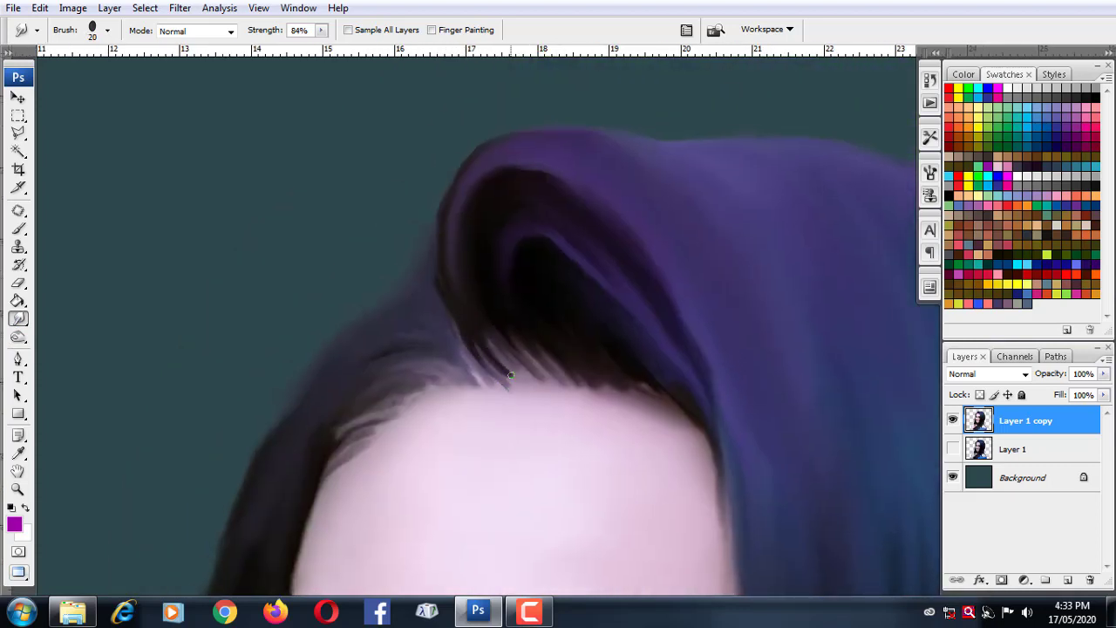
{"action": "left_click", "coordinate": [321, 29]}
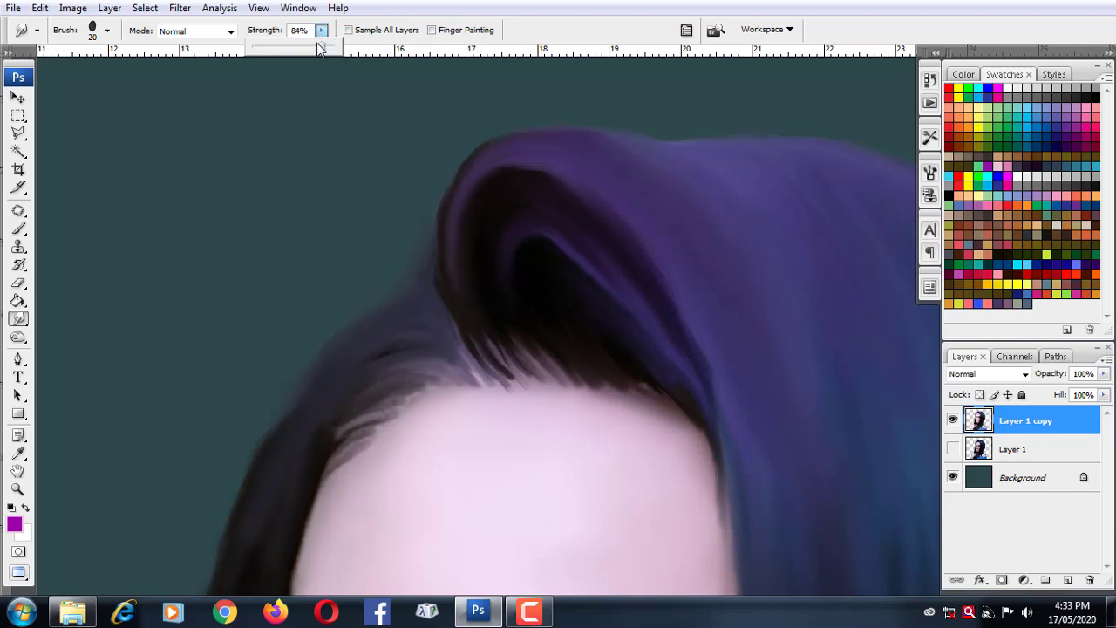
{"action": "left_click", "coordinate": [506, 321]}
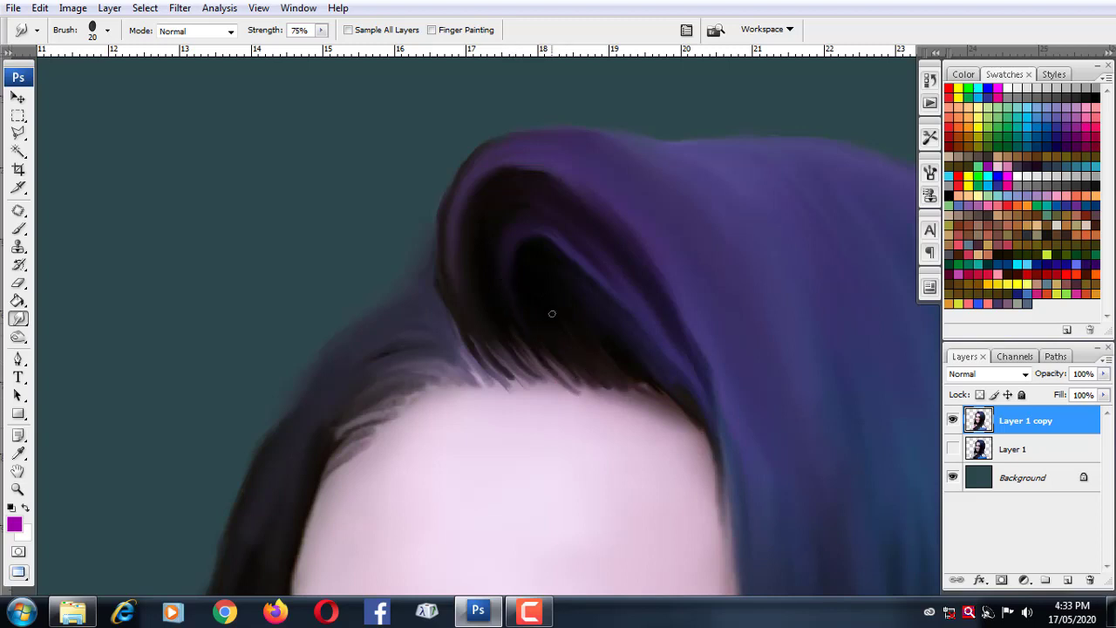
Pan and scroll the view back to the forehead and eyes.
{"action": "scroll", "coordinate": [635, 379], "scroll_direction": "down", "scroll_amount": 2}
{"action": "scroll", "coordinate": [440, 269], "scroll_direction": "left", "scroll_amount": 1}
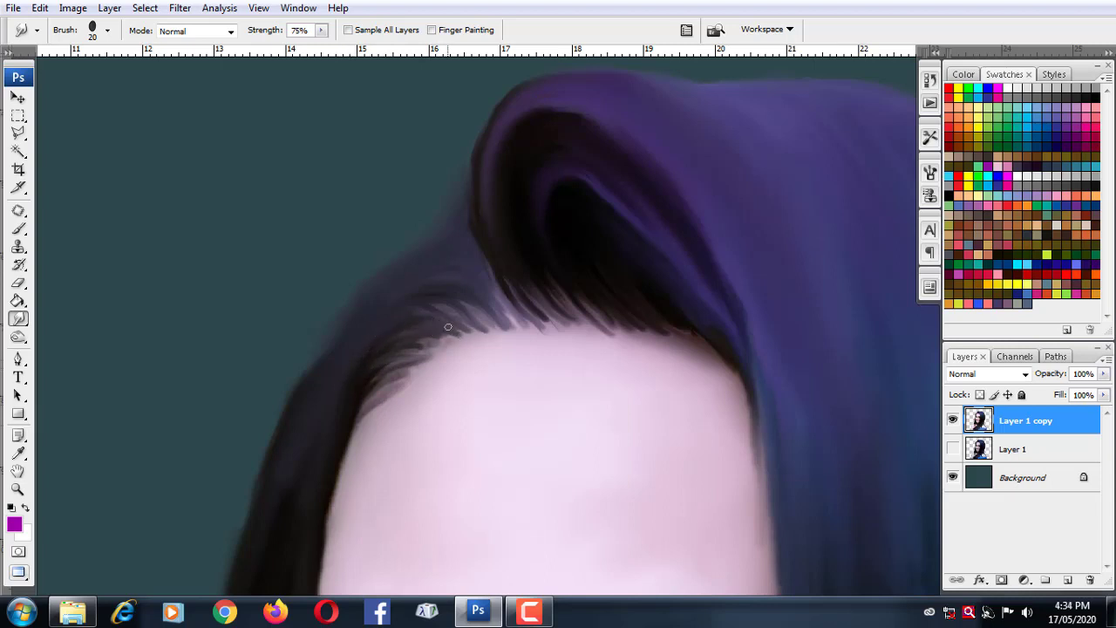
{"action": "scroll", "coordinate": [477, 331], "scroll_direction": "down", "scroll_amount": 3}
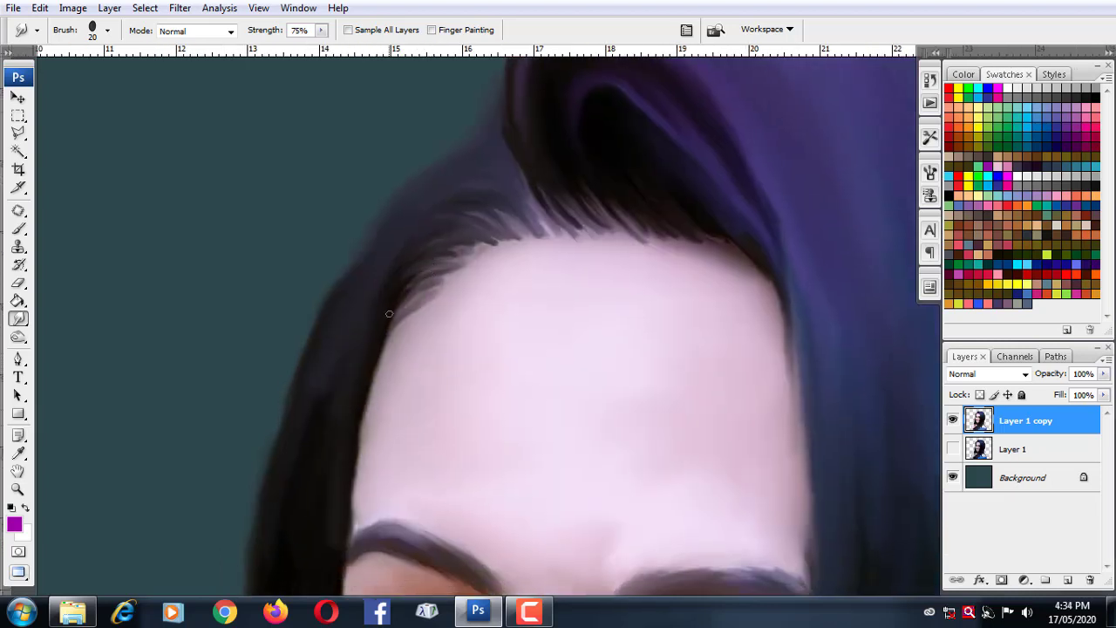
{"action": "scroll", "coordinate": [494, 324], "scroll_direction": "down", "scroll_amount": 2}
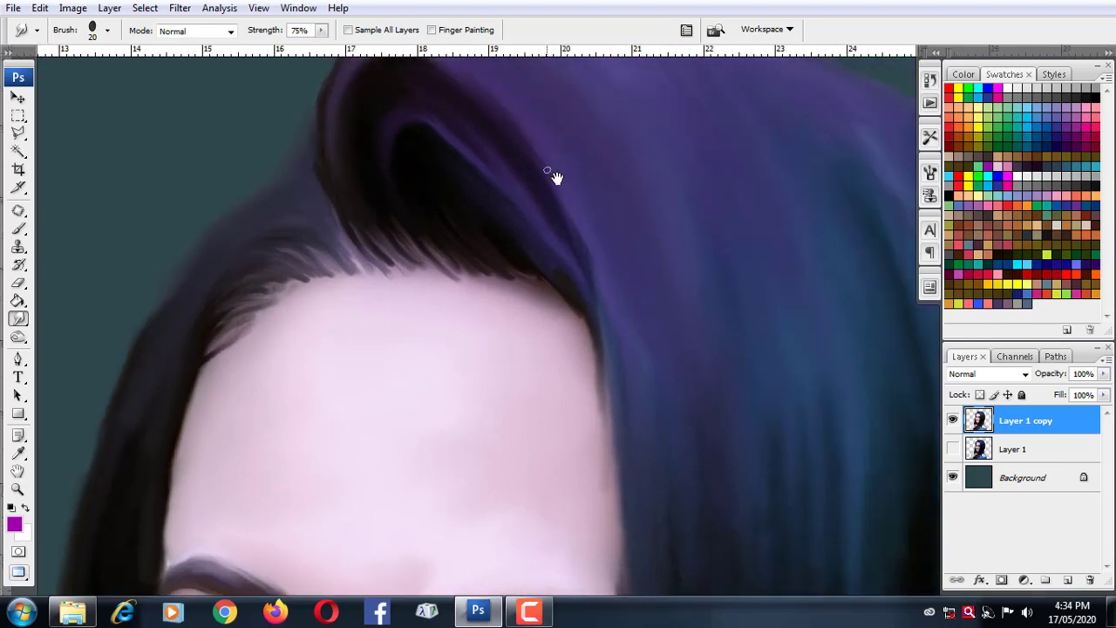
{"action": "scroll", "coordinate": [539, 384], "scroll_direction": "down", "scroll_amount": 1}
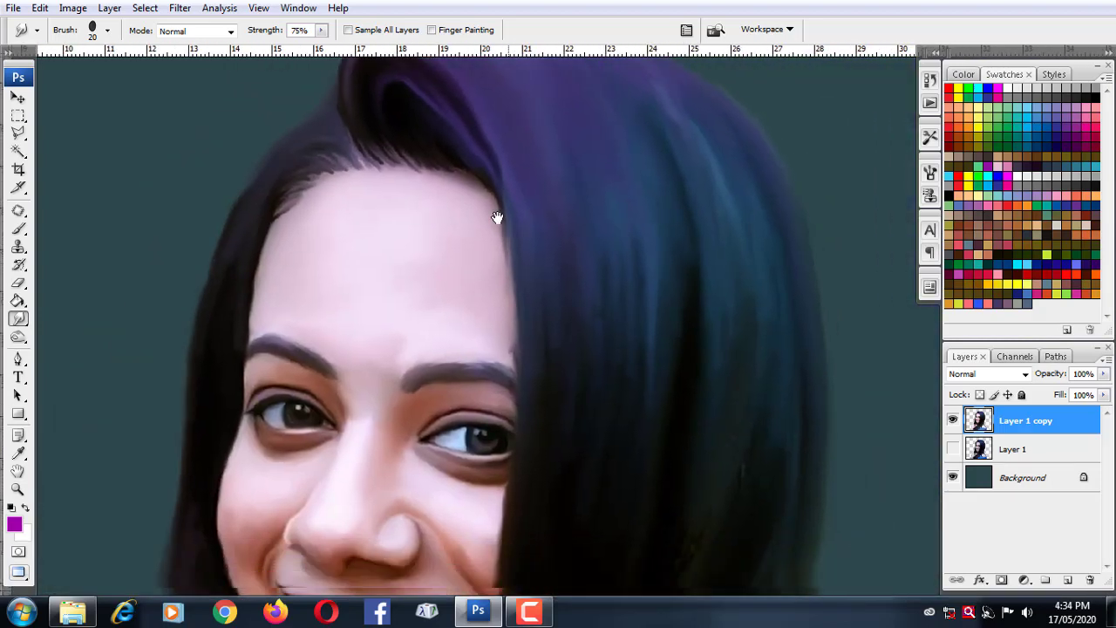
{"action": "scroll", "coordinate": [506, 382], "scroll_direction": "up", "scroll_amount": 1}
{"action": "scroll", "coordinate": [463, 150], "scroll_direction": "down", "scroll_amount": 1}
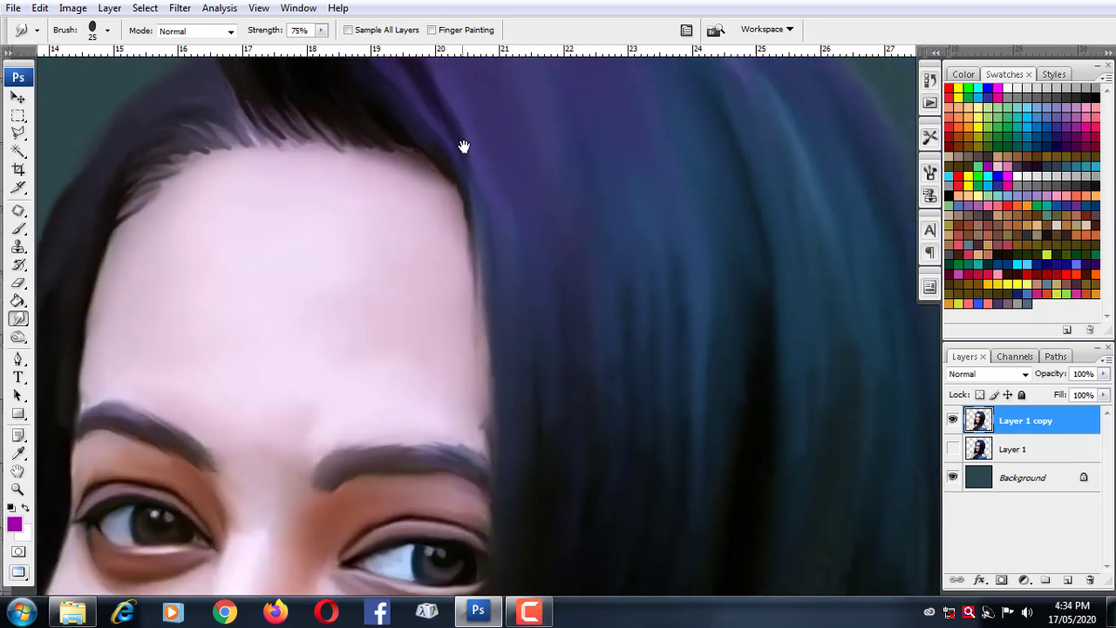
{"action": "scroll", "coordinate": [506, 375], "scroll_direction": "down", "scroll_amount": 4}
{"action": "left_click_drag", "start_coordinate": [526, 162], "coordinate": [565, 276]}
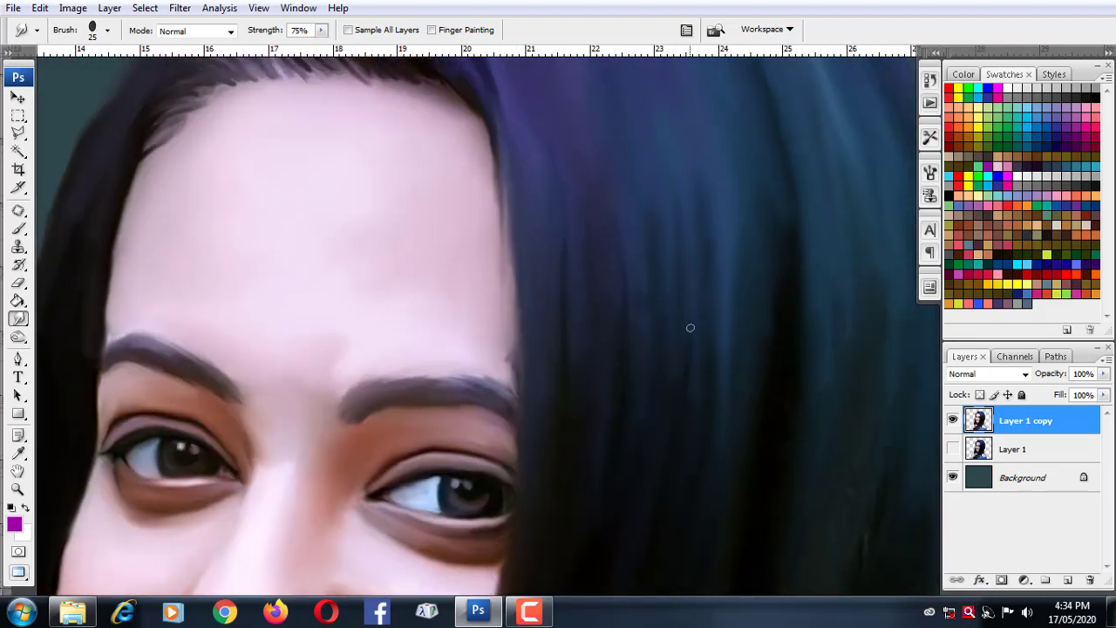
Soften the top edge of the right eyebrow.
{"action": "scroll", "coordinate": [534, 352], "scroll_direction": "down", "scroll_amount": 1}
{"action": "scroll", "coordinate": [486, 249], "scroll_direction": "up", "scroll_amount": 2}
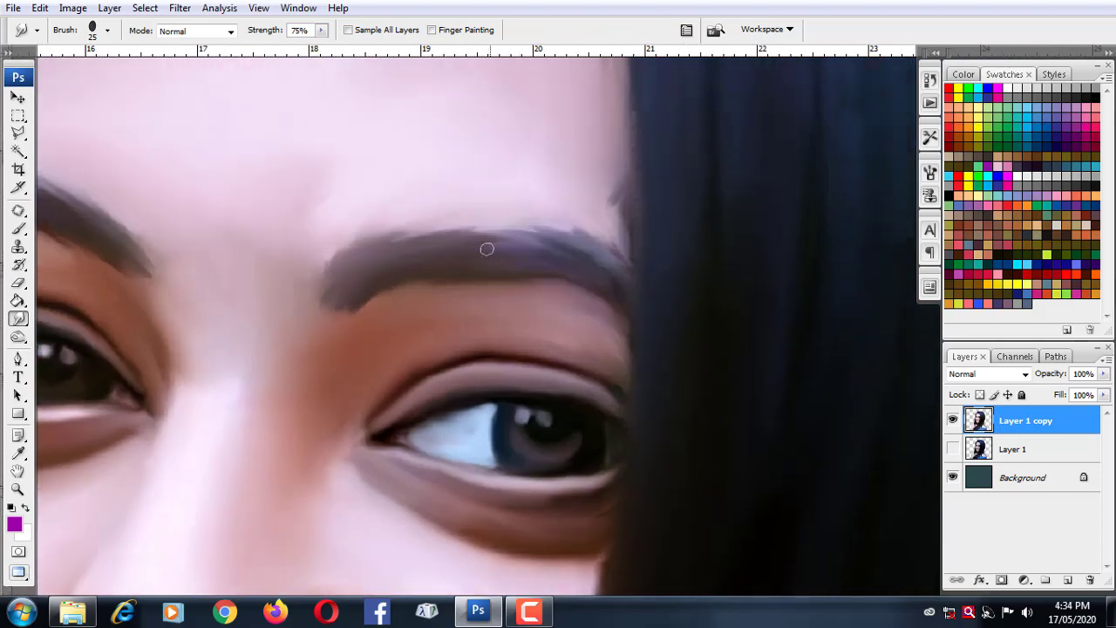
{"action": "mouse_move", "coordinate": [507, 232]}
{"action": "left_mouse_down"}
{"action": "mouse_move", "coordinate": [410, 237]}
{"action": "mouse_move", "coordinate": [361, 257]}
{"action": "mouse_move", "coordinate": [351, 289]}
{"action": "mouse_move", "coordinate": [353, 261]}
{"action": "mouse_move", "coordinate": [359, 286]}
{"action": "left_mouse_up"}
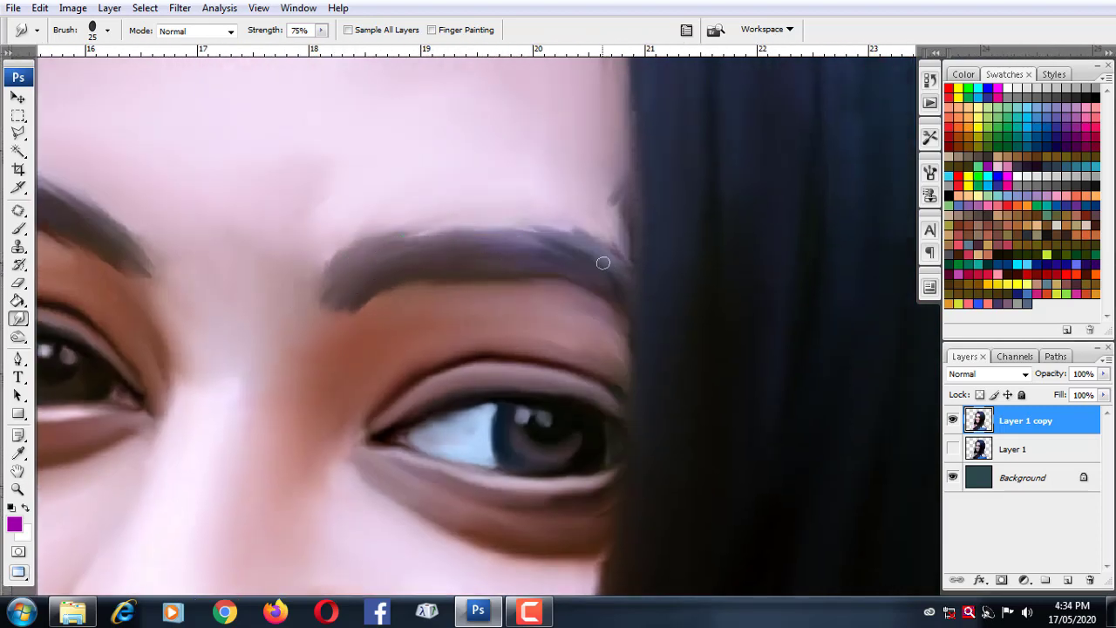
{"action": "scroll", "coordinate": [530, 249], "scroll_direction": "left", "scroll_amount": 5}
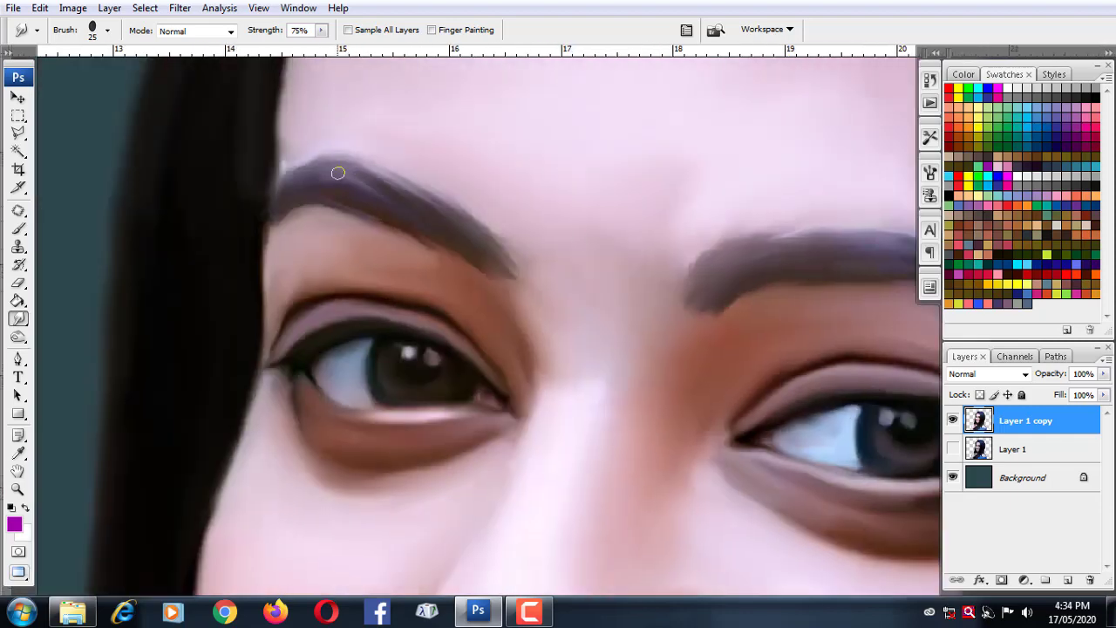
{"action": "scroll", "coordinate": [338, 173], "scroll_direction": "right", "scroll_amount": 5}
{"action": "left_click_drag", "start_coordinate": [528, 219], "coordinate": [501, 165]}
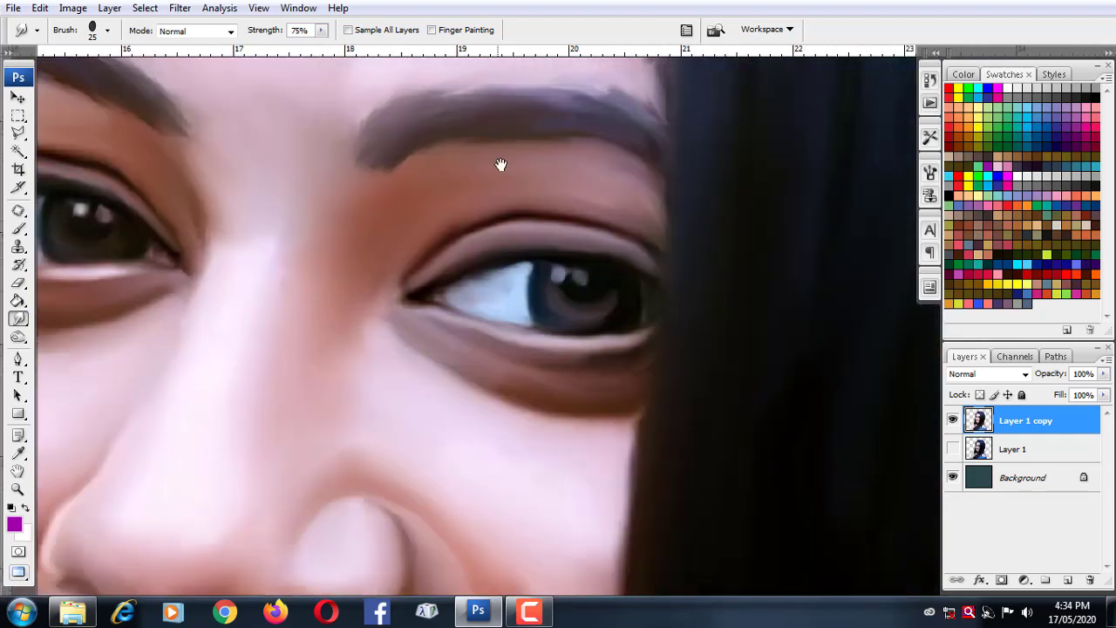
Save the painting in Photoshop PSD format, then smudge the light streak down the nose edge.
{"action": "key", "text": "ctrl+shift+s"}
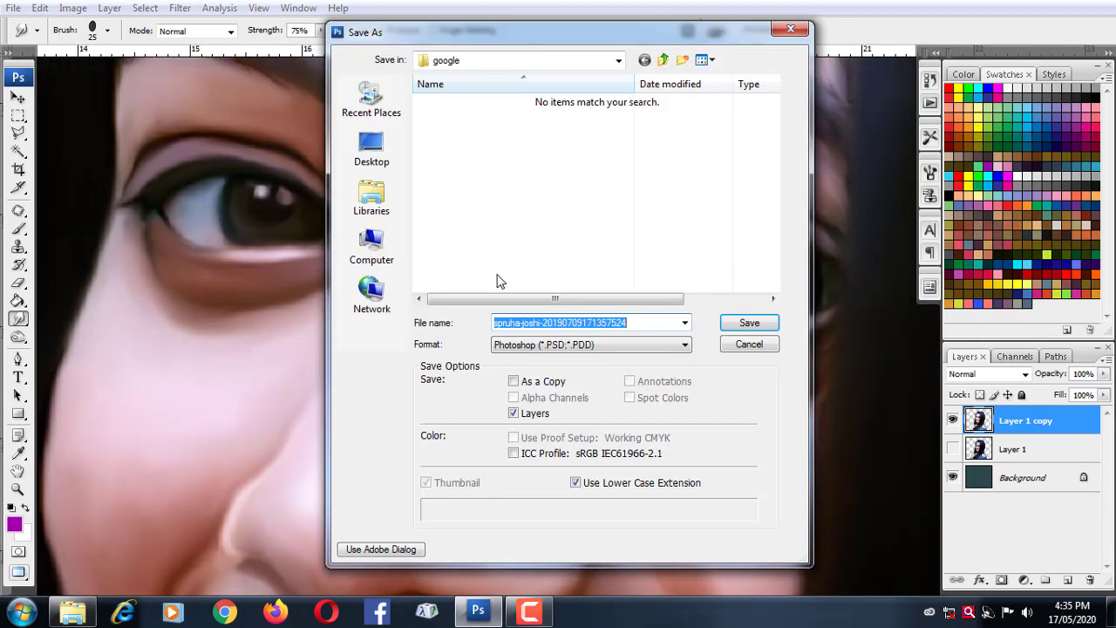
{"action": "key", "text": "Return"}
{"action": "key", "text": "Return"}
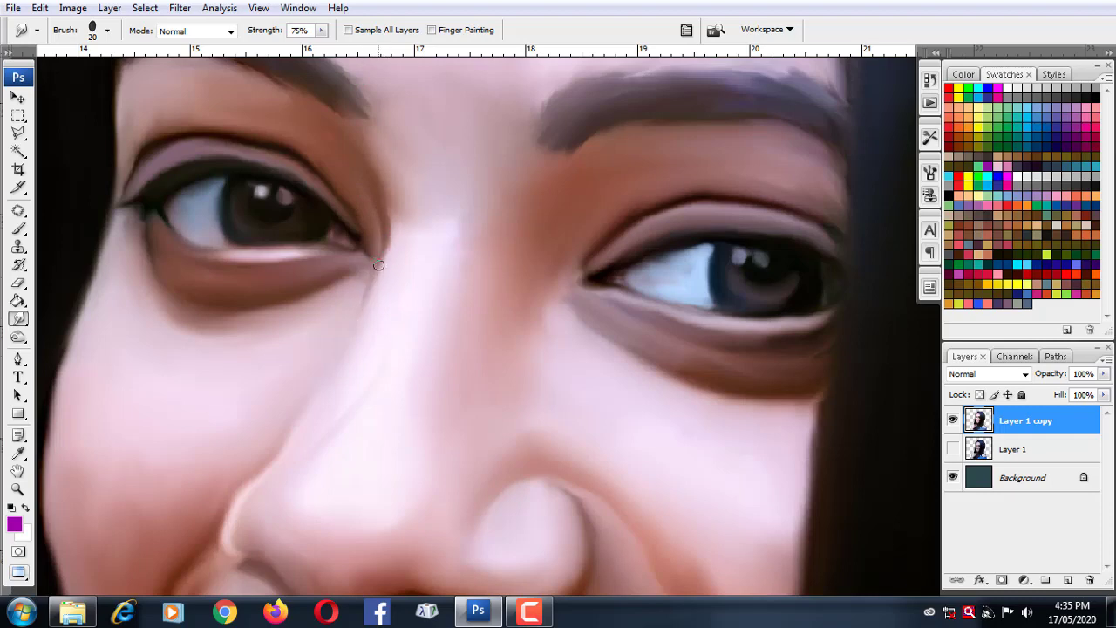
{"action": "left_click_drag", "start_coordinate": [282, 430], "coordinate": [428, 238]}
{"action": "mouse_move", "coordinate": [378, 321]}
{"action": "left_mouse_down"}
{"action": "mouse_move", "coordinate": [389, 331]}
{"action": "mouse_move", "coordinate": [375, 314]}
{"action": "left_mouse_up"}
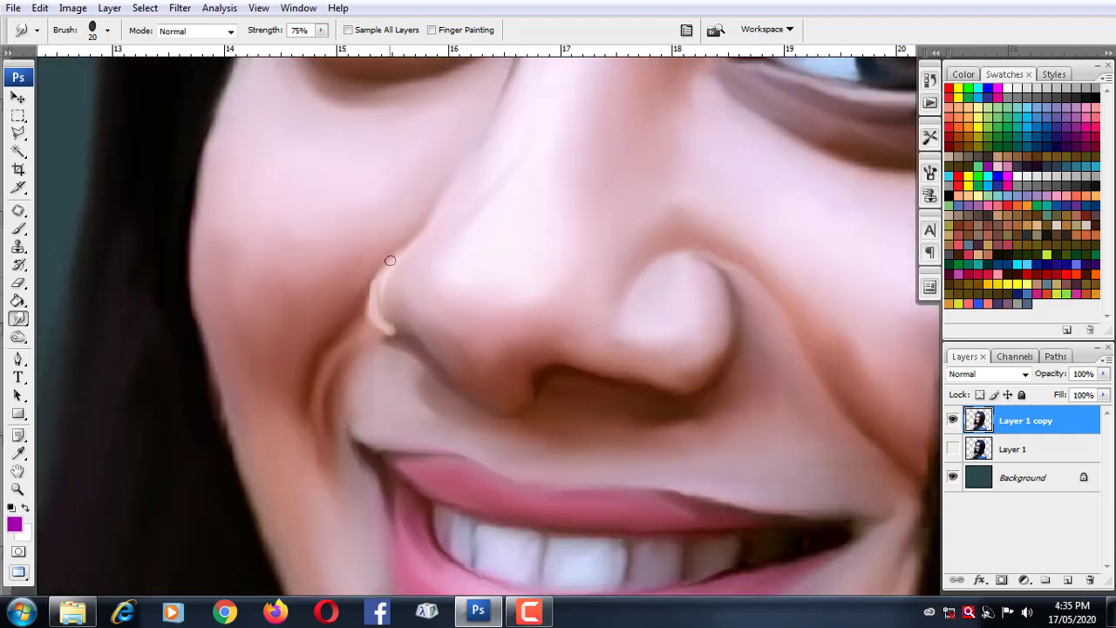
{"action": "scroll", "coordinate": [388, 285], "scroll_direction": "up", "scroll_amount": 1}
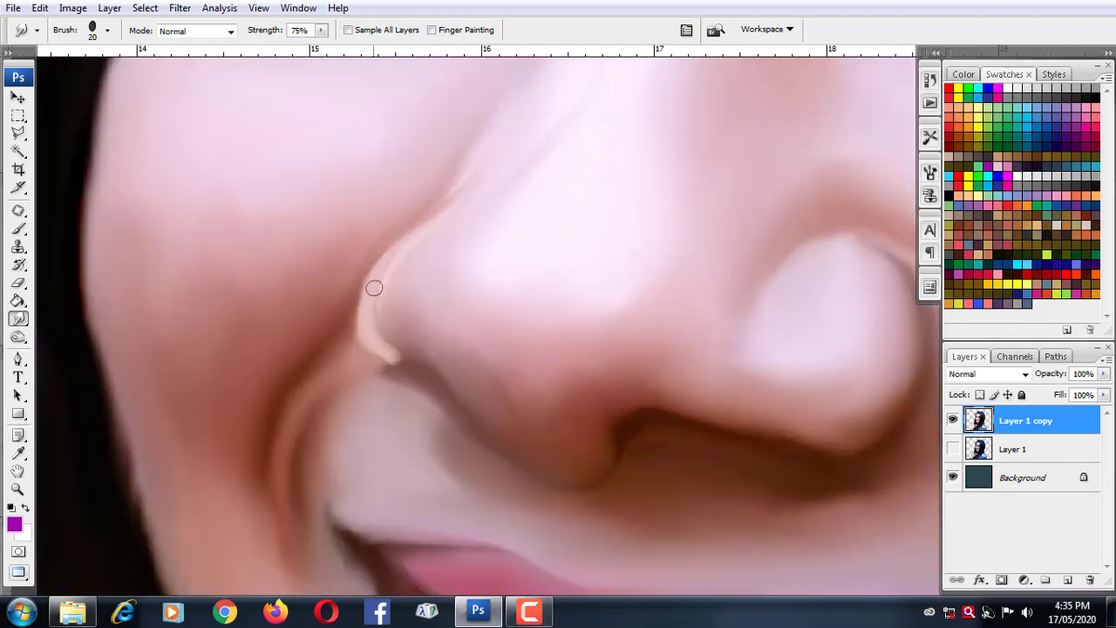
{"action": "mouse_move", "coordinate": [486, 130]}
{"action": "left_mouse_down"}
{"action": "mouse_move", "coordinate": [349, 349]}
{"action": "mouse_move", "coordinate": [299, 399]}
{"action": "left_mouse_up"}
{"action": "left_click_drag", "start_coordinate": [325, 507], "coordinate": [404, 254]}
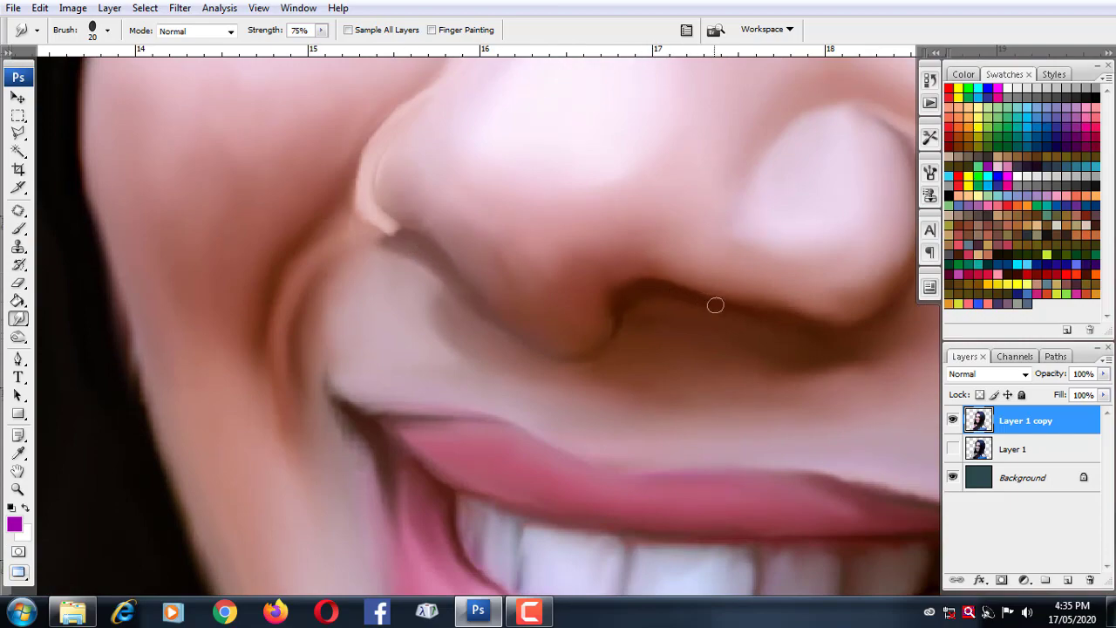
{"action": "scroll", "coordinate": [716, 305], "scroll_direction": "down", "scroll_amount": 2}
{"action": "scroll", "coordinate": [672, 269], "scroll_direction": "down", "scroll_amount": 2}
{"action": "scroll", "coordinate": [610, 332], "scroll_direction": "down", "scroll_amount": 1}
{"action": "scroll", "coordinate": [528, 384], "scroll_direction": "down", "scroll_amount": 1}
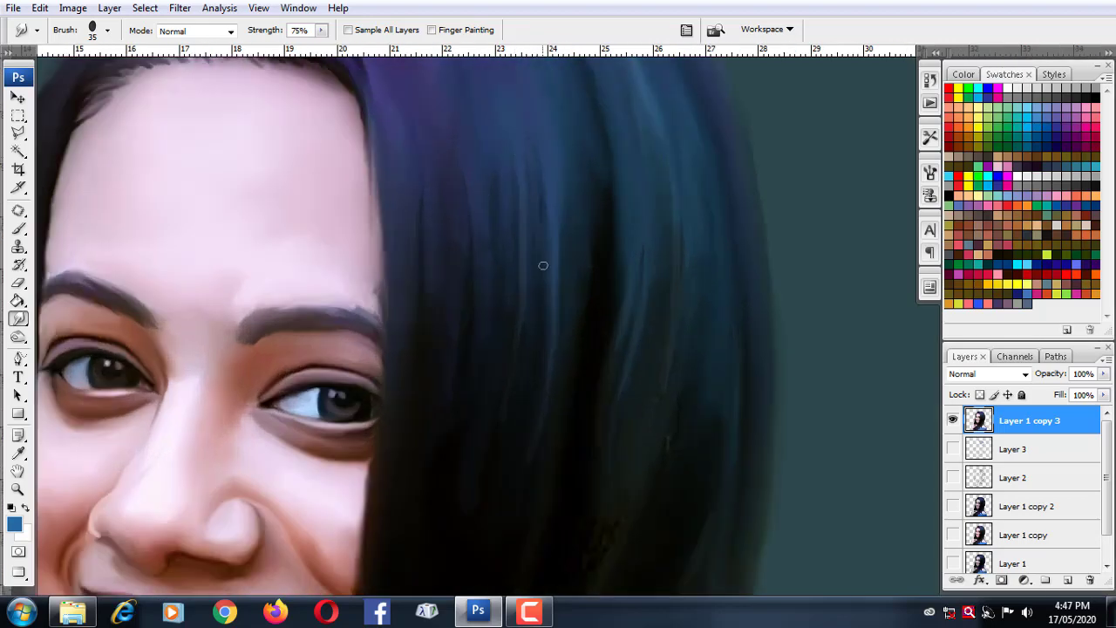
Smudge the dark hair edges along the hairline softly into the background.
{"action": "left_click_drag", "start_coordinate": [538, 230], "coordinate": [538, 362]}
{"action": "scroll", "coordinate": [513, 451], "scroll_direction": "up", "scroll_amount": 2}
{"action": "scroll", "coordinate": [539, 253], "scroll_direction": "up", "scroll_amount": 1}
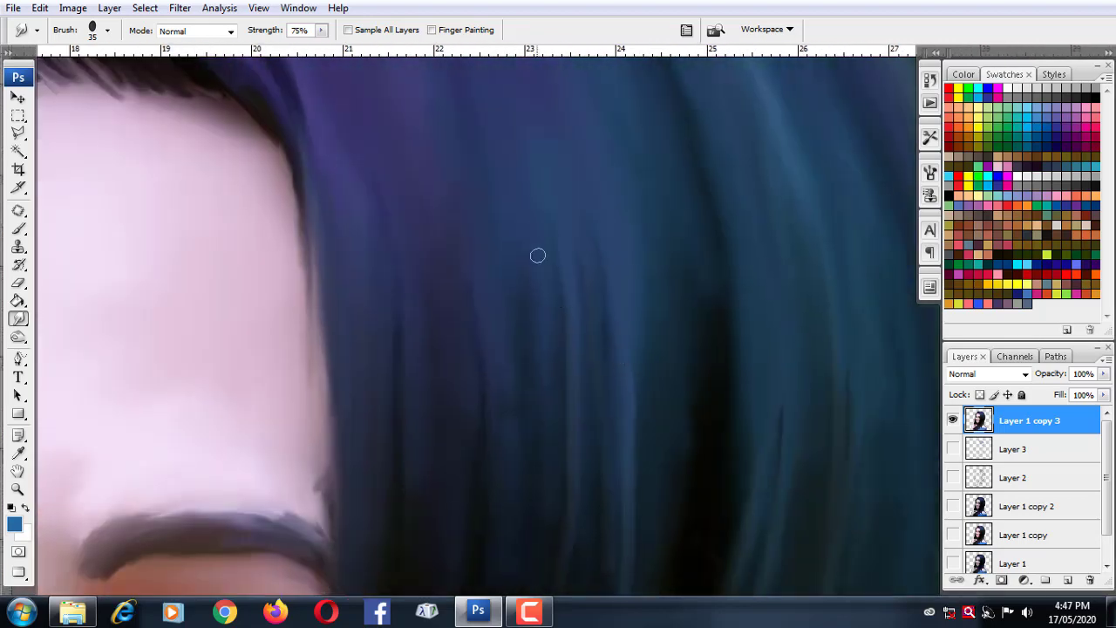
{"action": "scroll", "coordinate": [544, 218], "scroll_direction": "down", "scroll_amount": 3}
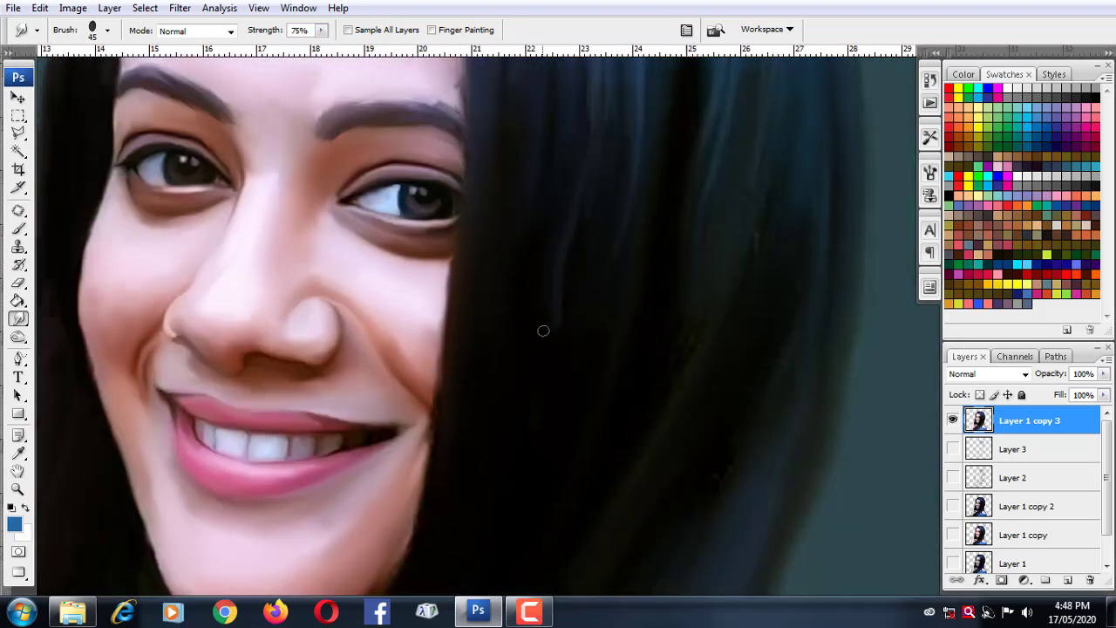
{"action": "left_click_drag", "start_coordinate": [514, 499], "coordinate": [543, 326]}
{"action": "scroll", "coordinate": [591, 442], "scroll_direction": "down", "scroll_amount": 2}
{"action": "scroll", "coordinate": [483, 503], "scroll_direction": "right", "scroll_amount": 2}
{"action": "scroll", "coordinate": [483, 503], "scroll_direction": "up", "scroll_amount": 1}
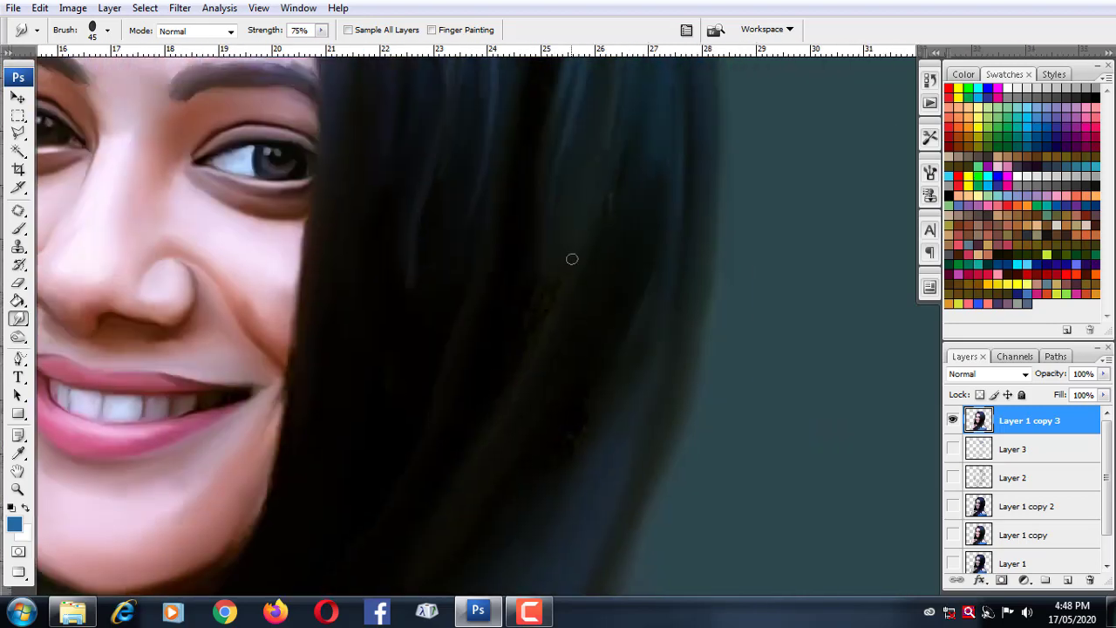
{"action": "scroll", "coordinate": [550, 353], "scroll_direction": "down", "scroll_amount": 3}
{"action": "scroll", "coordinate": [530, 424], "scroll_direction": "left", "scroll_amount": 3}
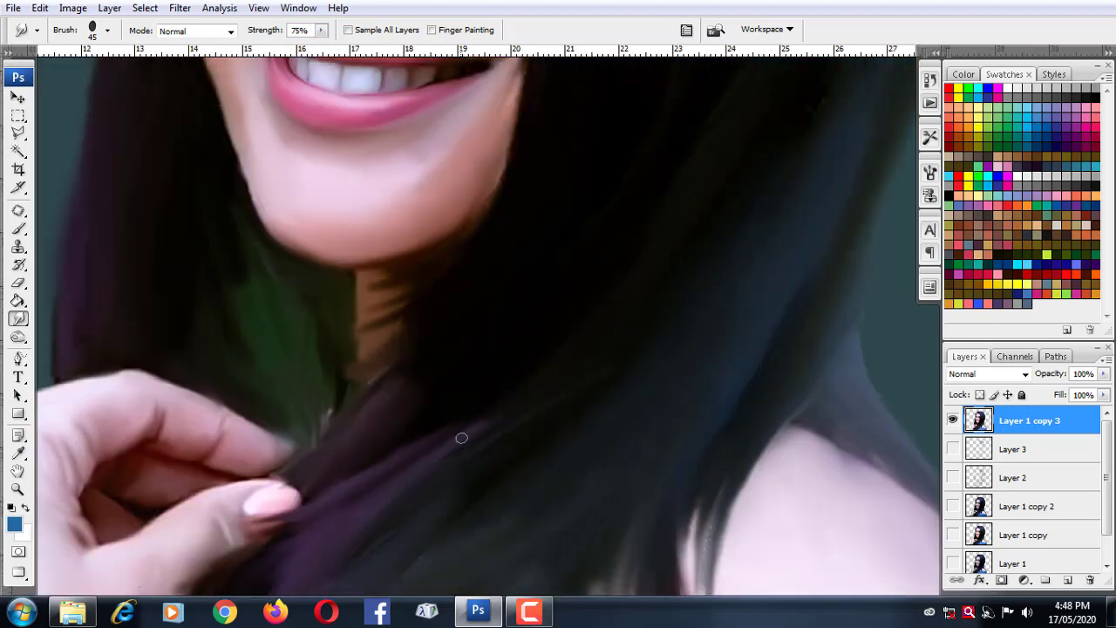
{"action": "scroll", "coordinate": [523, 393], "scroll_direction": "down", "scroll_amount": 2}
{"action": "scroll", "coordinate": [523, 392], "scroll_direction": "left", "scroll_amount": 2}
{"action": "scroll", "coordinate": [553, 362], "scroll_direction": "up", "scroll_amount": 3}
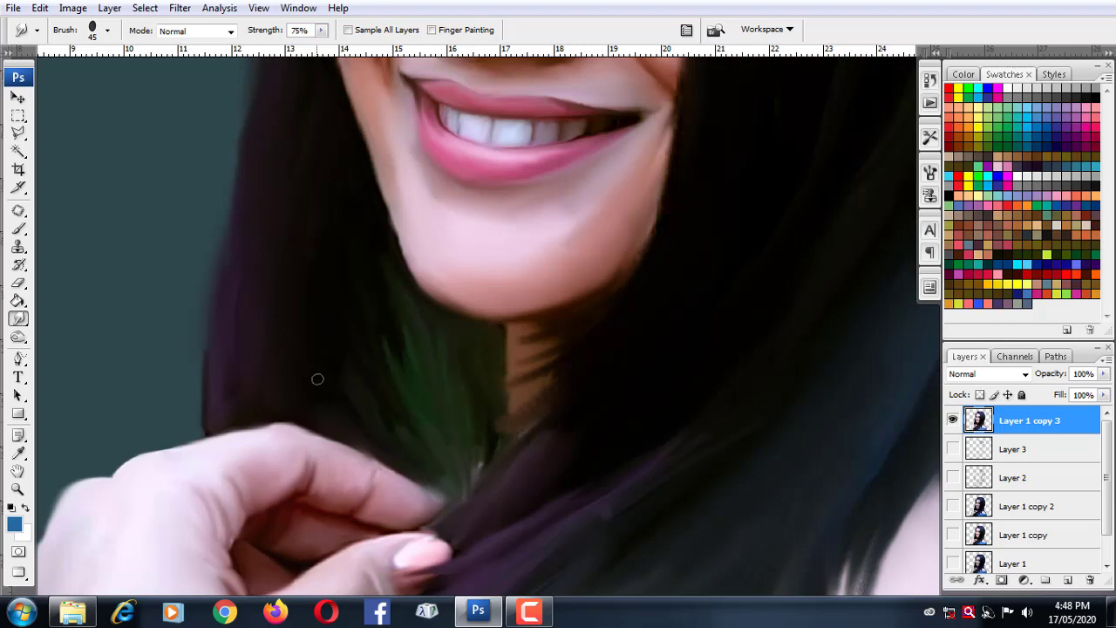
{"action": "scroll", "coordinate": [272, 262], "scroll_direction": "up", "scroll_amount": 3}
{"action": "scroll", "coordinate": [341, 474], "scroll_direction": "left", "scroll_amount": 2}
{"action": "scroll", "coordinate": [374, 324], "scroll_direction": "up", "scroll_amount": 2}
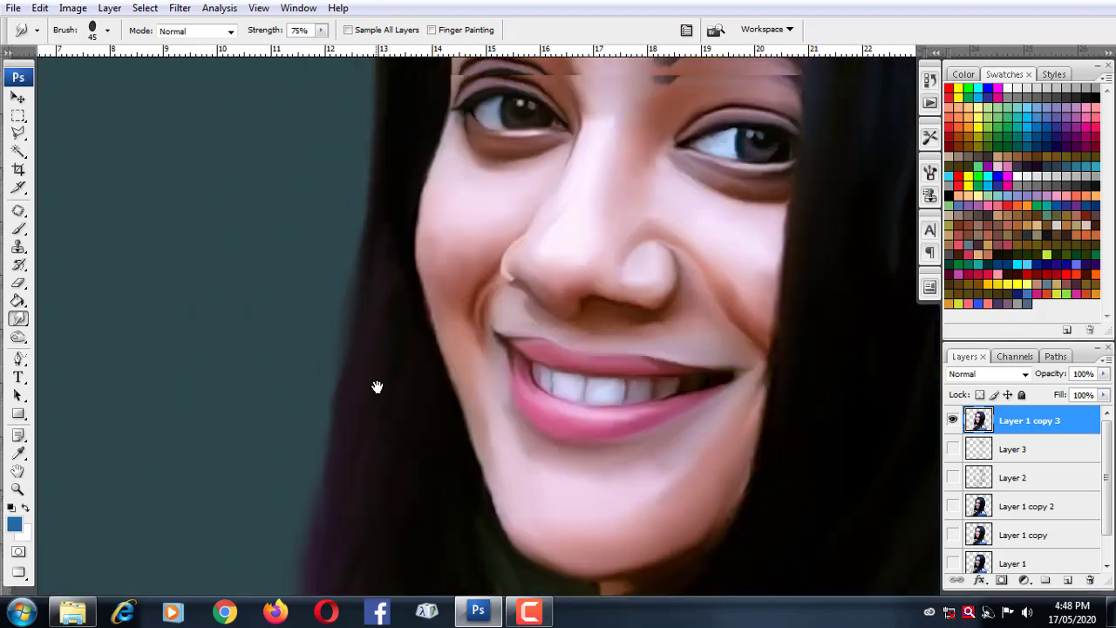
{"action": "scroll", "coordinate": [376, 386], "scroll_direction": "up", "scroll_amount": 5}
{"action": "scroll", "coordinate": [376, 387], "scroll_direction": "right", "scroll_amount": 4}
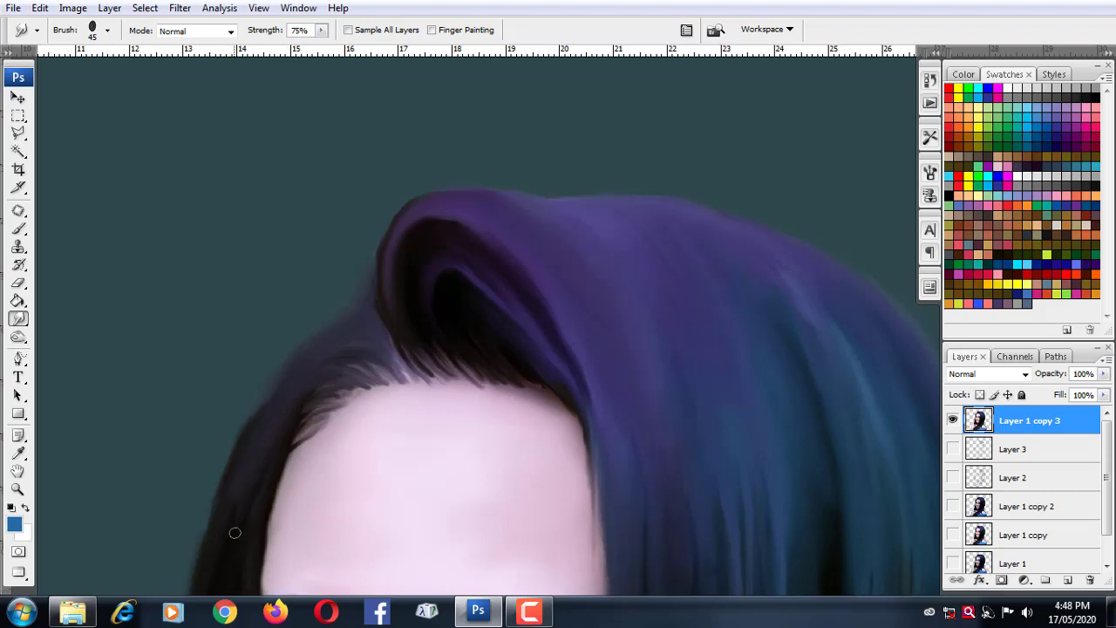
{"action": "left_click_drag", "start_coordinate": [235, 532], "coordinate": [235, 520]}
{"action": "left_click_drag", "start_coordinate": [284, 435], "coordinate": [347, 379]}
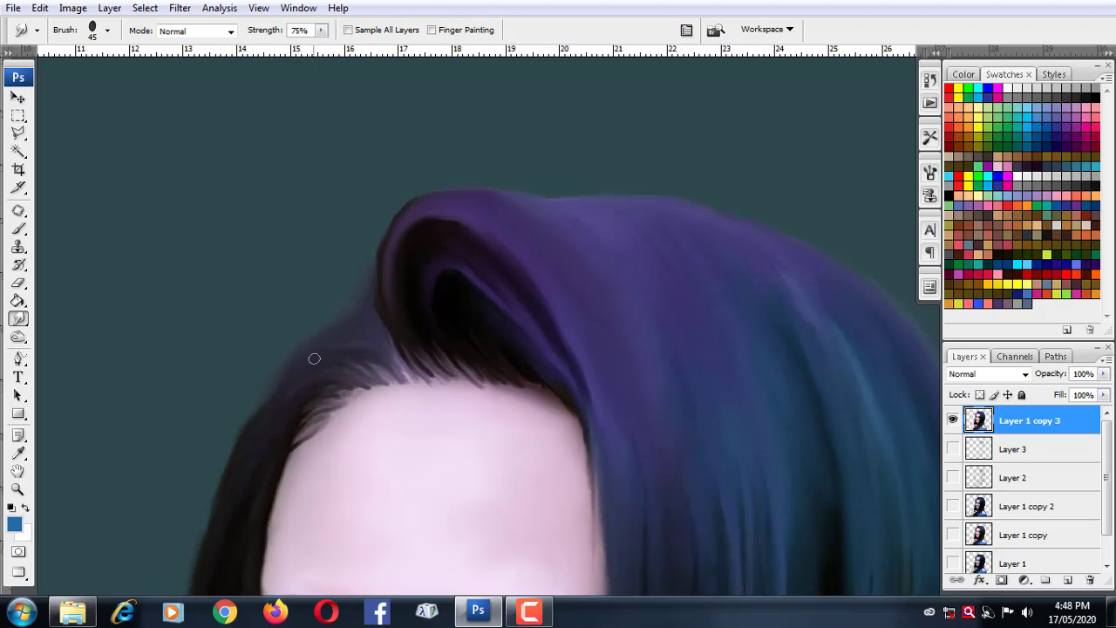
{"action": "left_click_drag", "start_coordinate": [351, 332], "coordinate": [366, 308]}
Enlarge the smudge brush slightly and drag dark strands into the purple hair.
{"action": "key", "text": "bracketright"}
{"action": "left_click_drag", "start_coordinate": [471, 278], "coordinate": [567, 374]}
{"action": "left_click_drag", "start_coordinate": [501, 236], "coordinate": [578, 361]}
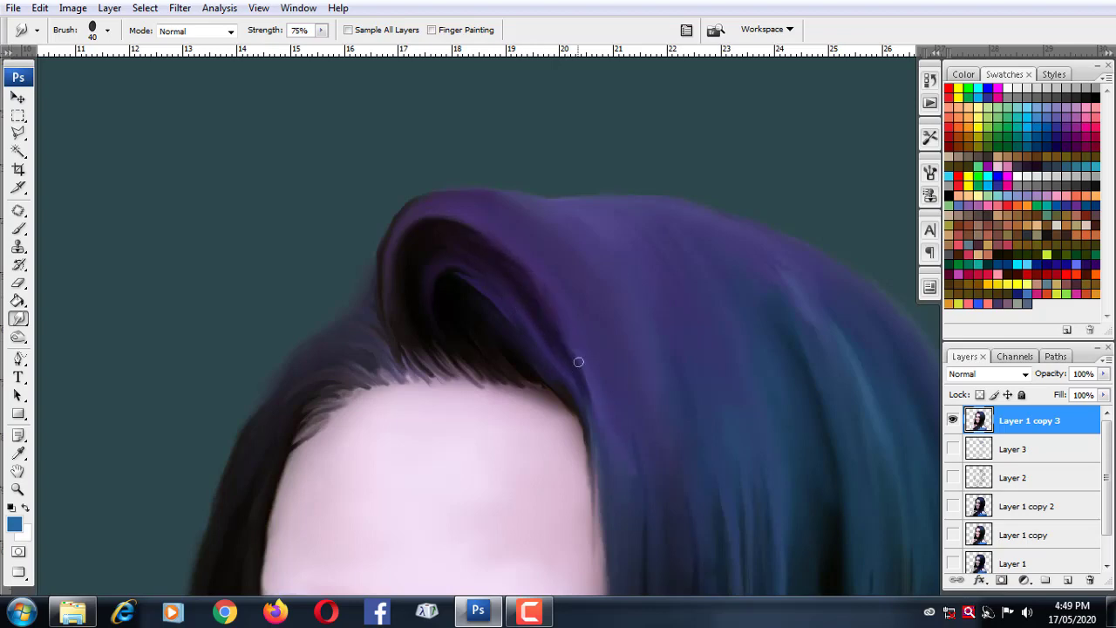
{"action": "scroll", "coordinate": [578, 361], "scroll_direction": "down", "scroll_amount": 3}
With a smaller brush, feather the hair edge beside the forehead into wispy strands.
{"action": "key", "text": "bracketleft"}
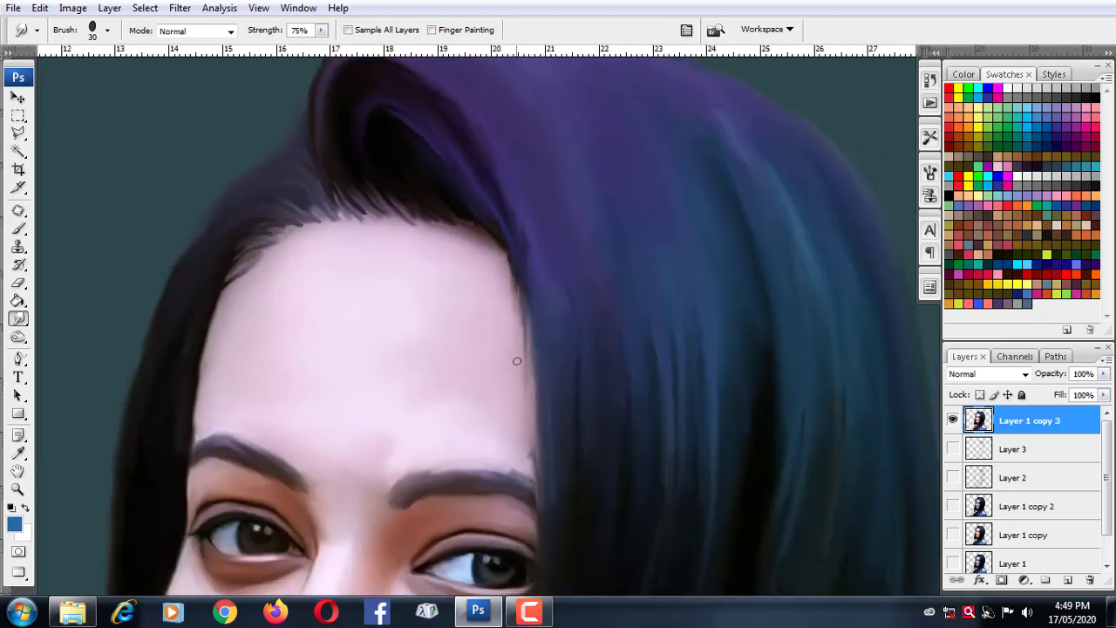
{"action": "left_click_drag", "start_coordinate": [322, 35], "coordinate": [352, 80]}
{"action": "key", "text": "bracketleft"}
{"action": "left_click_drag", "start_coordinate": [499, 210], "coordinate": [515, 340]}
{"action": "mouse_move", "coordinate": [506, 236]}
{"action": "left_mouse_down"}
{"action": "mouse_move", "coordinate": [540, 506]}
{"action": "mouse_move", "coordinate": [529, 452]}
{"action": "left_mouse_up"}
{"action": "left_click_drag", "start_coordinate": [529, 372], "coordinate": [533, 488]}
Smooth a thin strip along the hair edge right of the forehead.
{"action": "scroll", "coordinate": [532, 349], "scroll_direction": "down", "scroll_amount": 3}
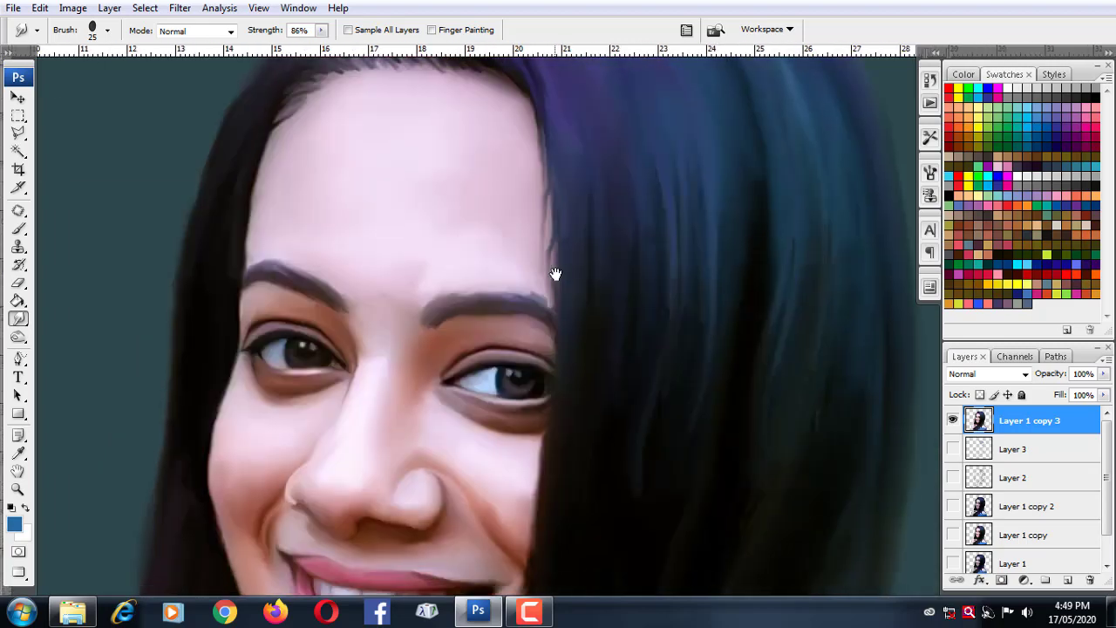
{"action": "mouse_move", "coordinate": [549, 296]}
{"action": "left_mouse_down"}
{"action": "mouse_move", "coordinate": [544, 248]}
{"action": "mouse_move", "coordinate": [559, 349]}
{"action": "left_mouse_up"}
{"action": "left_click_drag", "start_coordinate": [558, 222], "coordinate": [560, 293]}
{"action": "scroll", "coordinate": [550, 110], "scroll_direction": "down", "scroll_amount": 1}
{"action": "scroll", "coordinate": [550, 330], "scroll_direction": "up", "scroll_amount": 1}
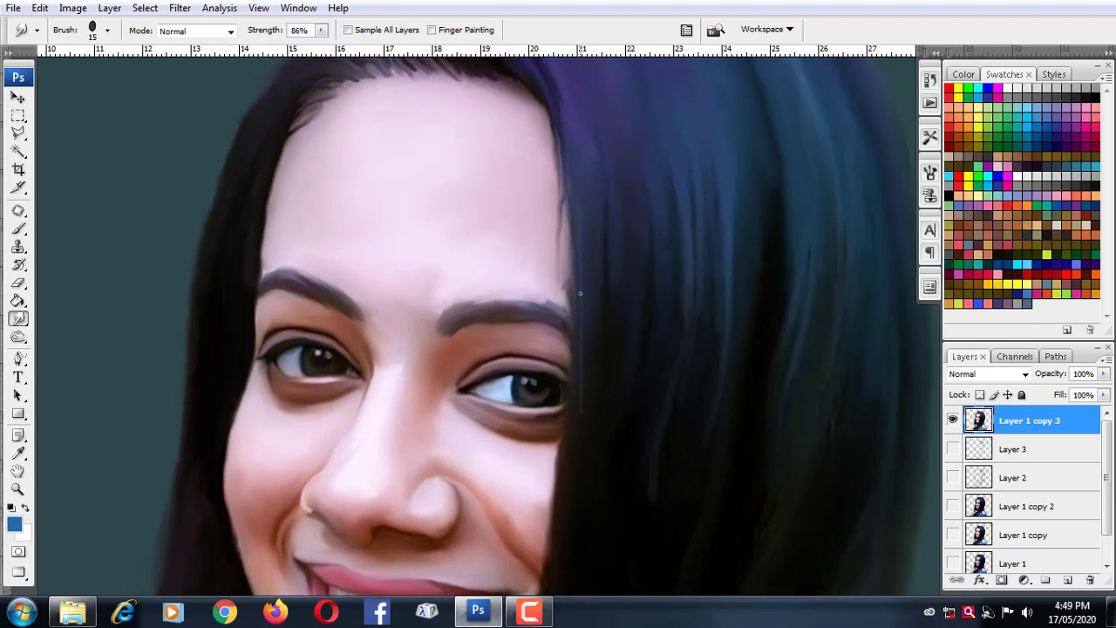
{"action": "left_click_drag", "start_coordinate": [581, 401], "coordinate": [574, 187]}
{"action": "scroll", "coordinate": [655, 425], "scroll_direction": "down", "scroll_amount": 1}
{"action": "scroll", "coordinate": [672, 183], "scroll_direction": "up", "scroll_amount": 1}
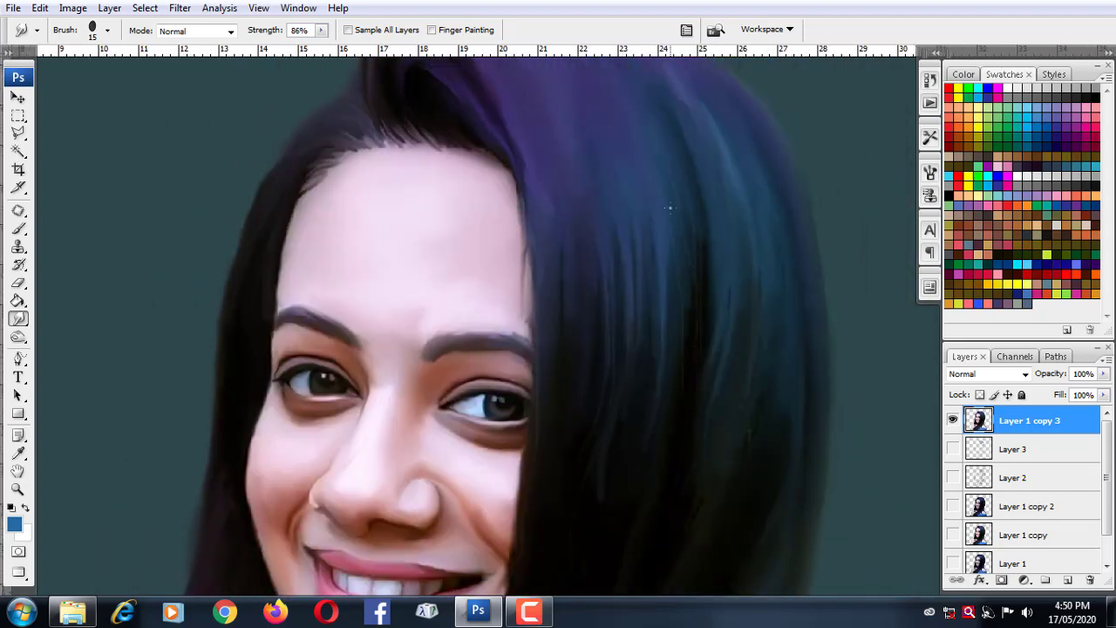
{"action": "scroll", "coordinate": [635, 526], "scroll_direction": "down", "scroll_amount": 2}
Shrink the smudge brush and lower its strength to about 72%, testing on the dark hair.
{"action": "left_click", "coordinate": [108, 29]}
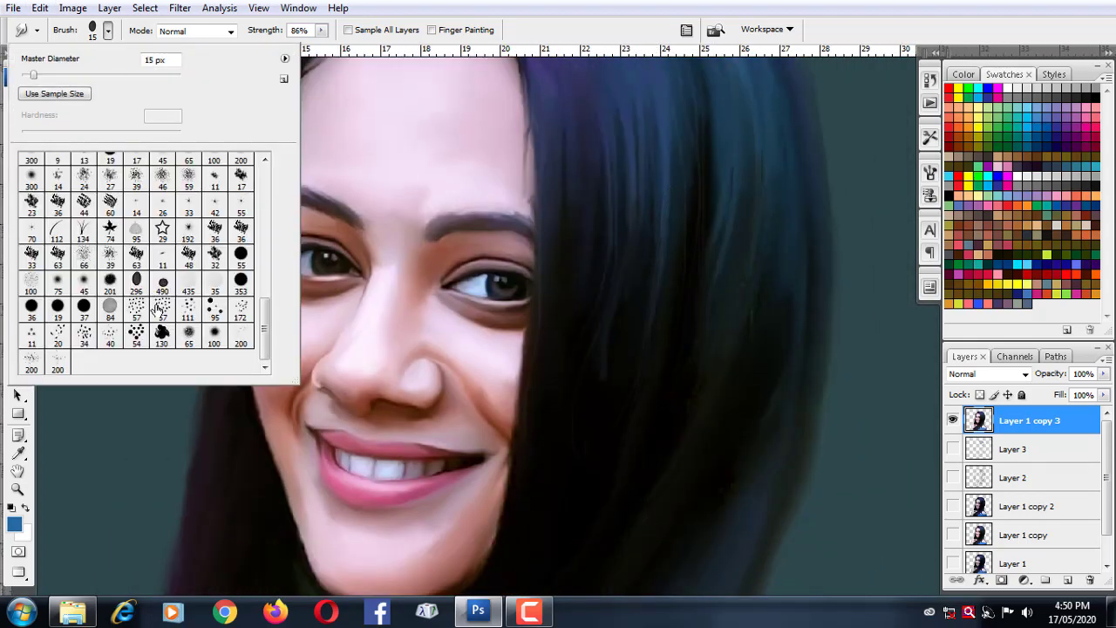
{"action": "scroll", "coordinate": [161, 288], "scroll_direction": "down", "scroll_amount": 3}
{"action": "key", "text": "Escape"}
{"action": "key", "text": "bracketleft"}
{"action": "key", "text": "bracketleft"}
{"action": "key", "text": "bracketleft"}
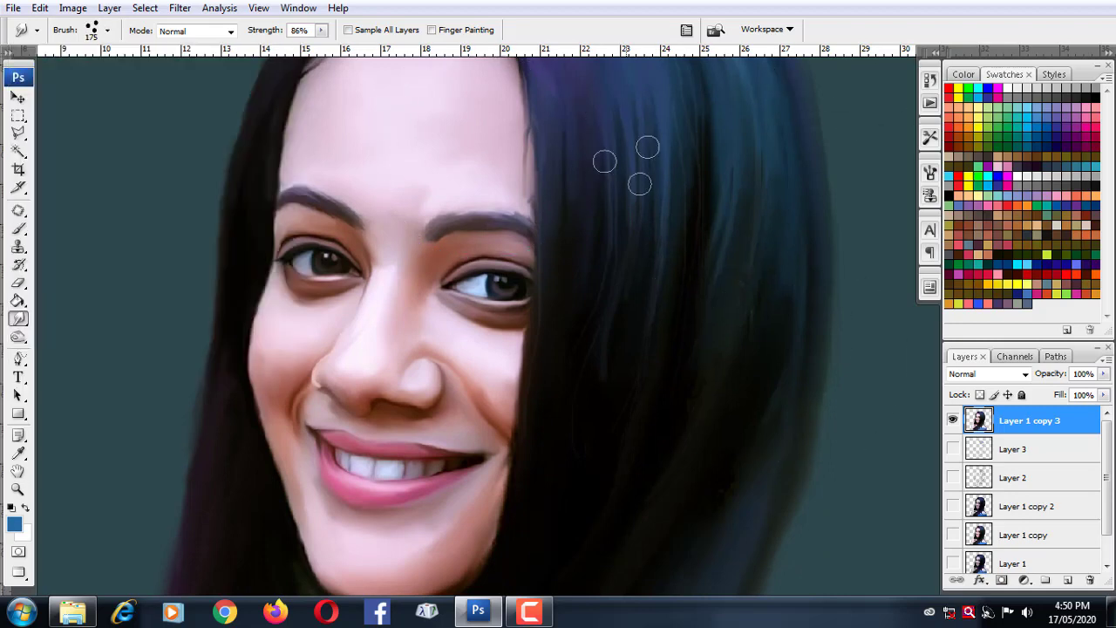
{"action": "scroll", "coordinate": [623, 373], "scroll_direction": "up", "scroll_amount": 2}
{"action": "scroll", "coordinate": [624, 374], "scroll_direction": "down", "scroll_amount": 3}
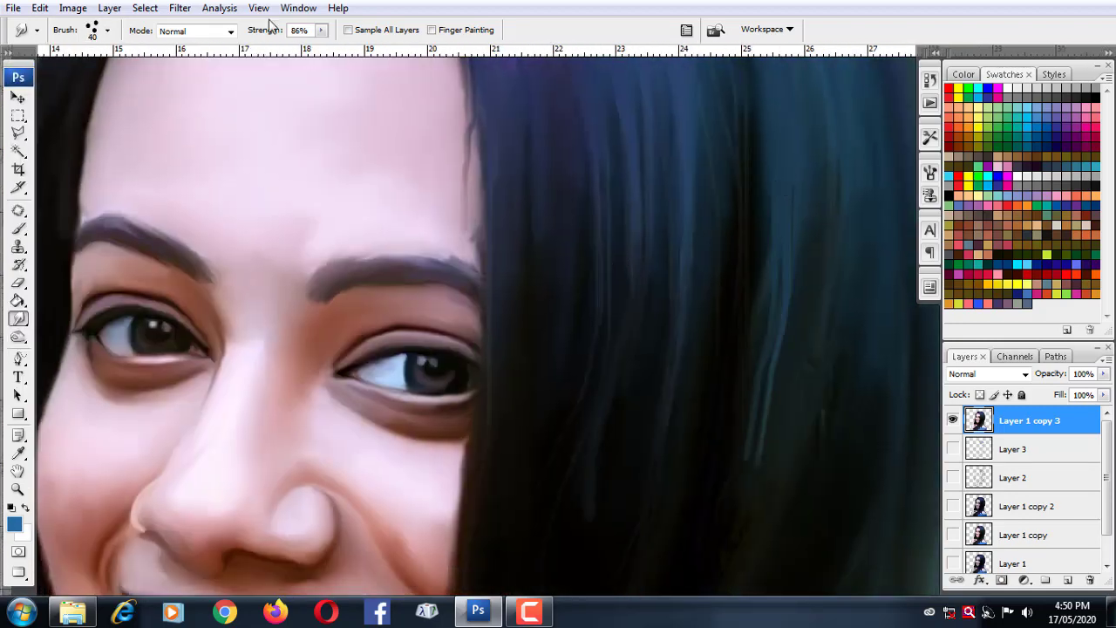
{"action": "left_click_drag", "start_coordinate": [321, 29], "coordinate": [312, 55]}
{"action": "scroll", "coordinate": [610, 375], "scroll_direction": "down", "scroll_amount": 1}
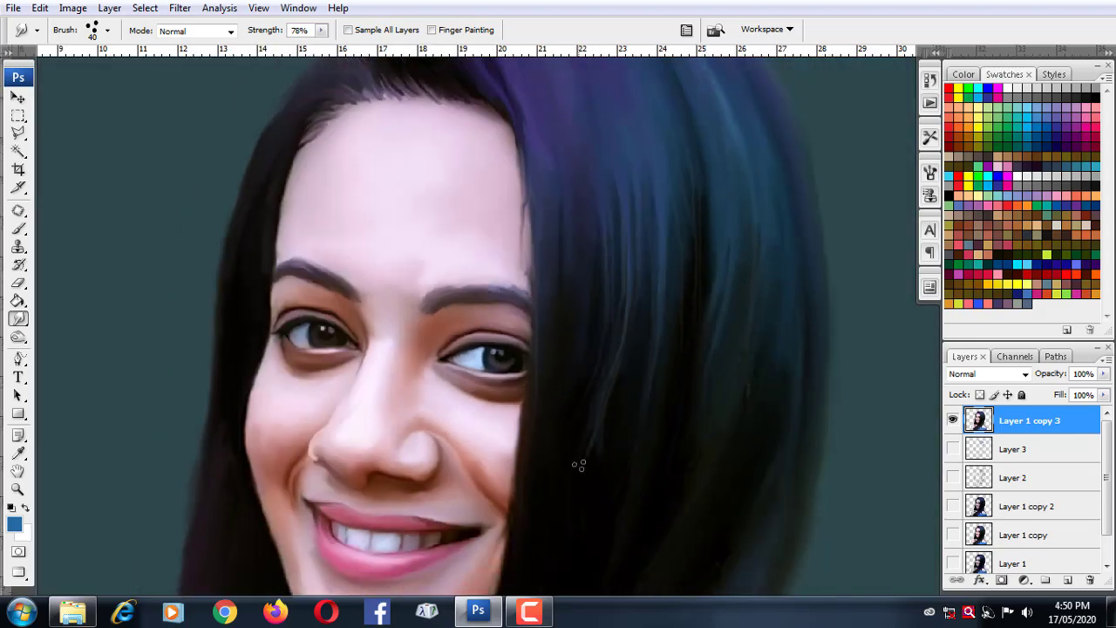
{"action": "scroll", "coordinate": [593, 311], "scroll_direction": "down", "scroll_amount": 1}
{"action": "scroll", "coordinate": [524, 340], "scroll_direction": "down", "scroll_amount": 2}
{"action": "left_click_drag", "start_coordinate": [527, 248], "coordinate": [518, 332]}
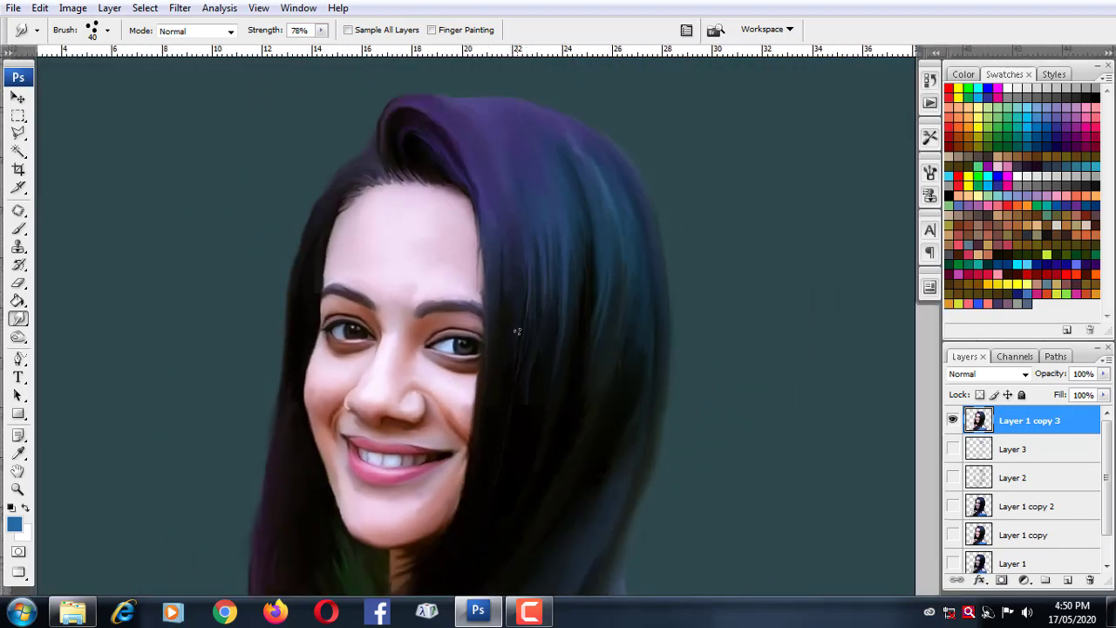
{"action": "left_click_drag", "start_coordinate": [324, 33], "coordinate": [320, 53]}
Smudge the dark blue hair strands right of the face into flowing streaks.
{"action": "scroll", "coordinate": [580, 288], "scroll_direction": "up", "scroll_amount": 1}
{"action": "left_click_drag", "start_coordinate": [550, 402], "coordinate": [540, 288]}
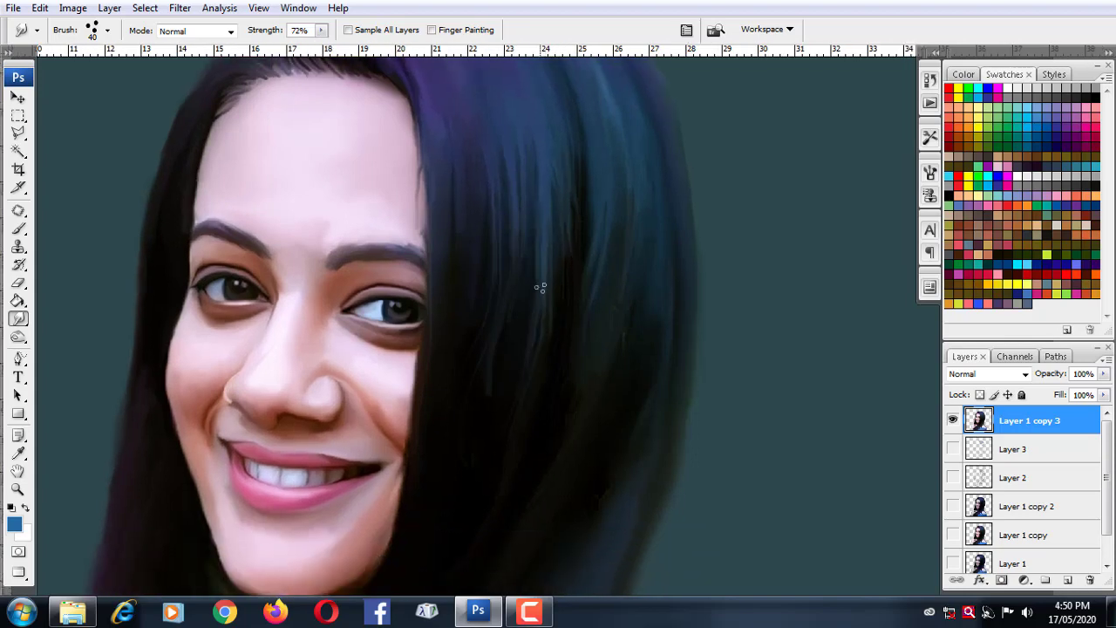
{"action": "mouse_move", "coordinate": [541, 115]}
{"action": "left_mouse_down"}
{"action": "mouse_move", "coordinate": [547, 277]}
{"action": "mouse_move", "coordinate": [513, 117]}
{"action": "left_mouse_up"}
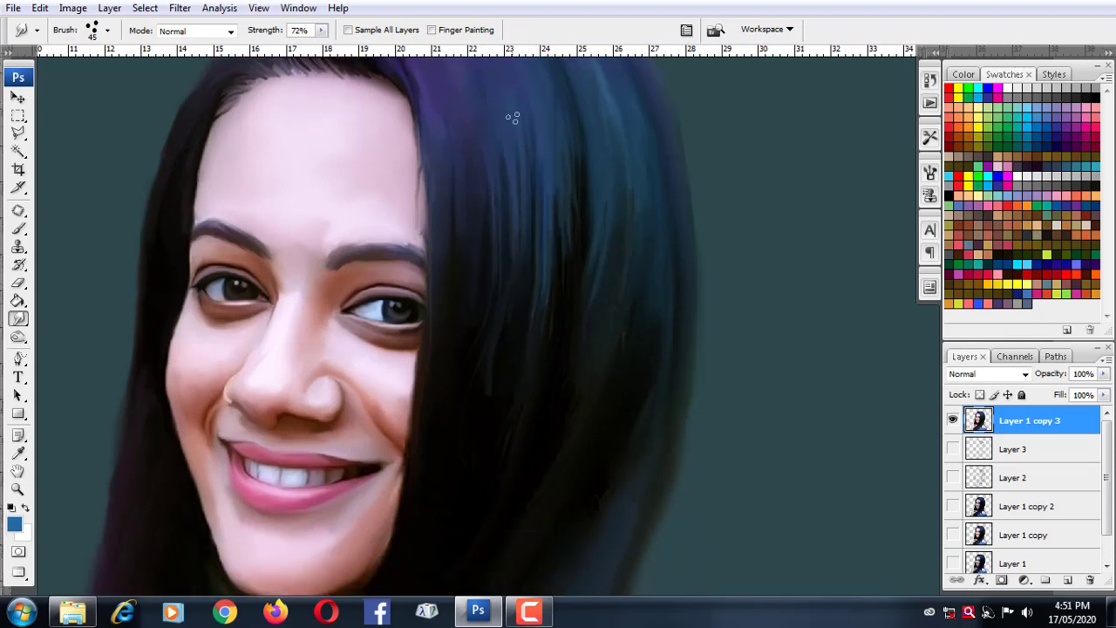
{"action": "mouse_move", "coordinate": [572, 277]}
{"action": "left_mouse_down"}
{"action": "mouse_move", "coordinate": [593, 357]}
{"action": "mouse_move", "coordinate": [603, 195]}
{"action": "mouse_move", "coordinate": [643, 433]}
{"action": "left_mouse_up"}
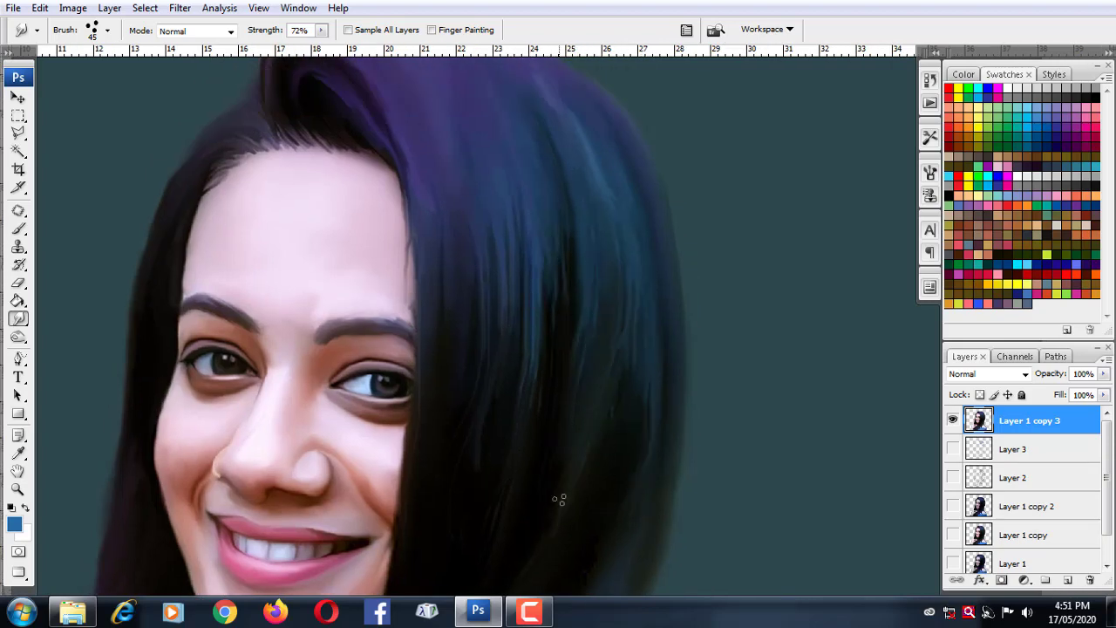
{"action": "scroll", "coordinate": [541, 462], "scroll_direction": "down", "scroll_amount": 4}
{"action": "mouse_move", "coordinate": [532, 321]}
{"action": "left_mouse_down"}
{"action": "mouse_move", "coordinate": [523, 182]}
{"action": "mouse_move", "coordinate": [519, 225]}
{"action": "left_mouse_up"}
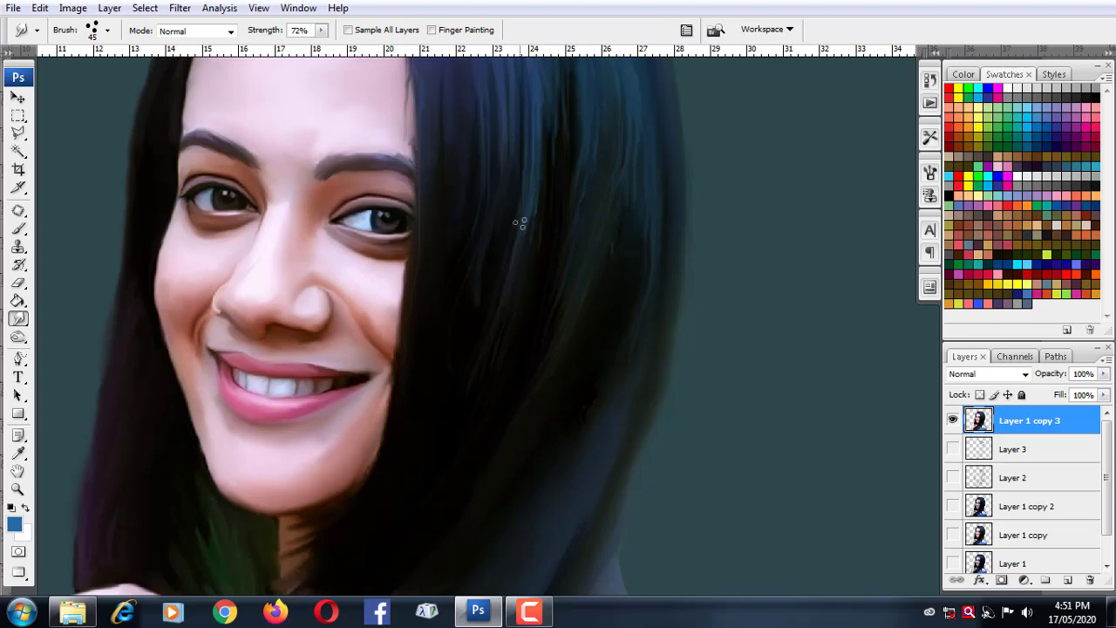
{"action": "scroll", "coordinate": [414, 491], "scroll_direction": "up", "scroll_amount": 4}
{"action": "scroll", "coordinate": [413, 491], "scroll_direction": "left", "scroll_amount": 2}
{"action": "mouse_move", "coordinate": [578, 179]}
{"action": "left_mouse_down"}
{"action": "mouse_move", "coordinate": [579, 232]}
{"action": "mouse_move", "coordinate": [578, 137]}
{"action": "mouse_move", "coordinate": [543, 167]}
{"action": "mouse_move", "coordinate": [559, 230]}
{"action": "mouse_move", "coordinate": [531, 381]}
{"action": "mouse_move", "coordinate": [518, 264]}
{"action": "mouse_move", "coordinate": [511, 292]}
{"action": "mouse_move", "coordinate": [497, 200]}
{"action": "mouse_move", "coordinate": [526, 224]}
{"action": "left_mouse_up"}
{"action": "scroll", "coordinate": [611, 367], "scroll_direction": "up", "scroll_amount": 3}
{"action": "scroll", "coordinate": [610, 367], "scroll_direction": "left", "scroll_amount": 2}
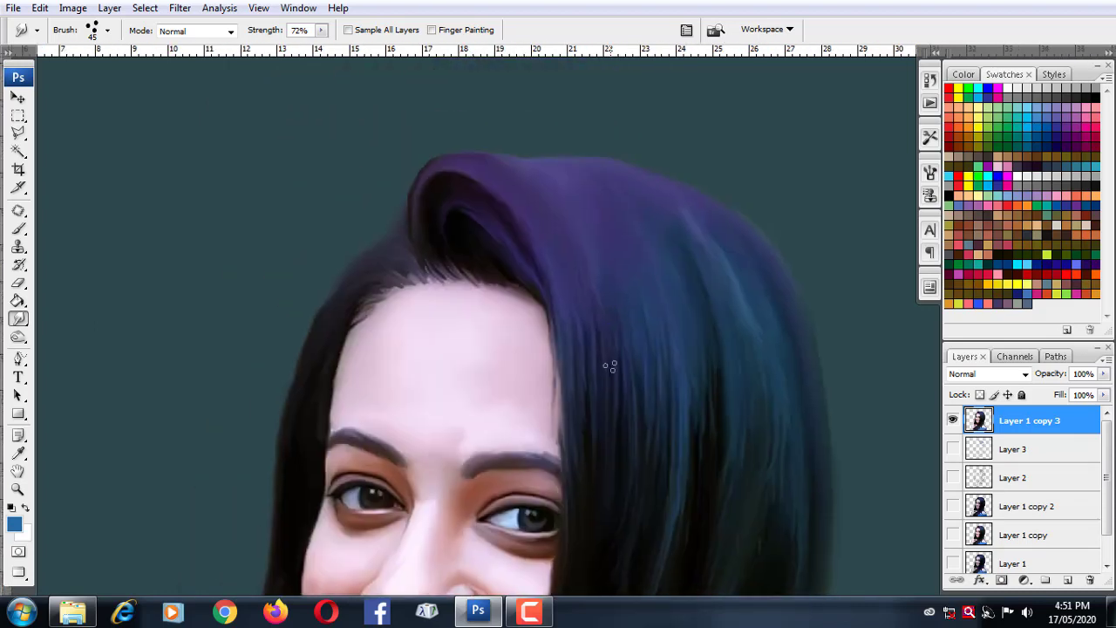
Smudge streaks in the crown and right-side hair, undoing a stray stroke across the face.
{"action": "mouse_move", "coordinate": [602, 443]}
{"action": "left_mouse_down"}
{"action": "mouse_move", "coordinate": [576, 294]}
{"action": "mouse_move", "coordinate": [549, 221]}
{"action": "left_mouse_up"}
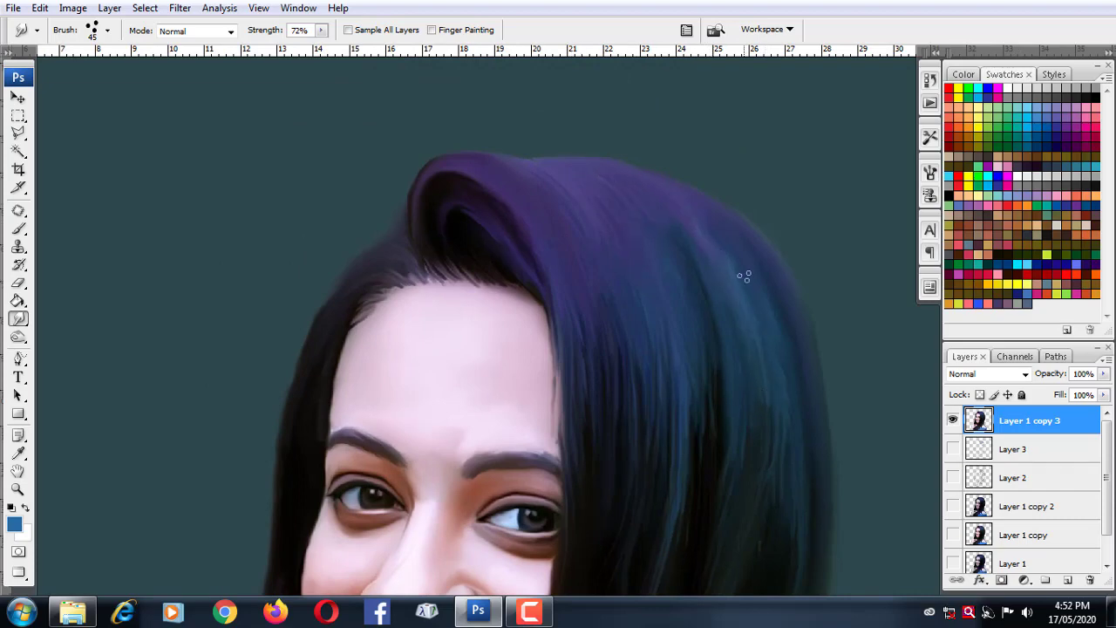
{"action": "left_click_drag", "start_coordinate": [777, 488], "coordinate": [774, 422]}
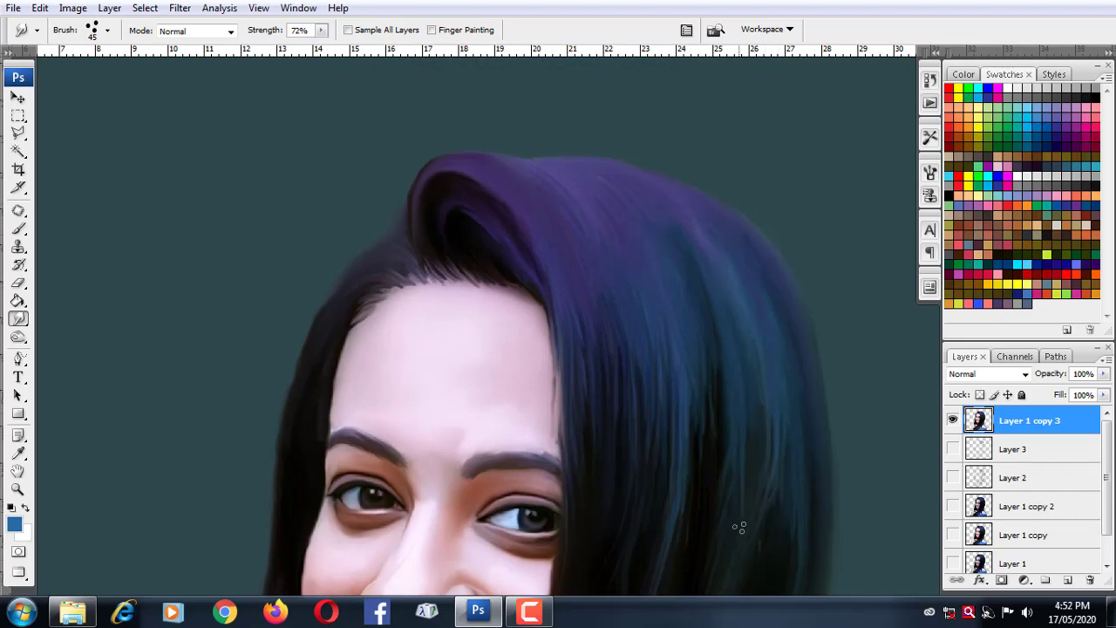
{"action": "mouse_move", "coordinate": [739, 527]}
{"action": "left_mouse_down"}
{"action": "mouse_move", "coordinate": [691, 335]}
{"action": "mouse_move", "coordinate": [731, 341]}
{"action": "left_mouse_up"}
{"action": "left_click_drag", "start_coordinate": [685, 456], "coordinate": [716, 268]}
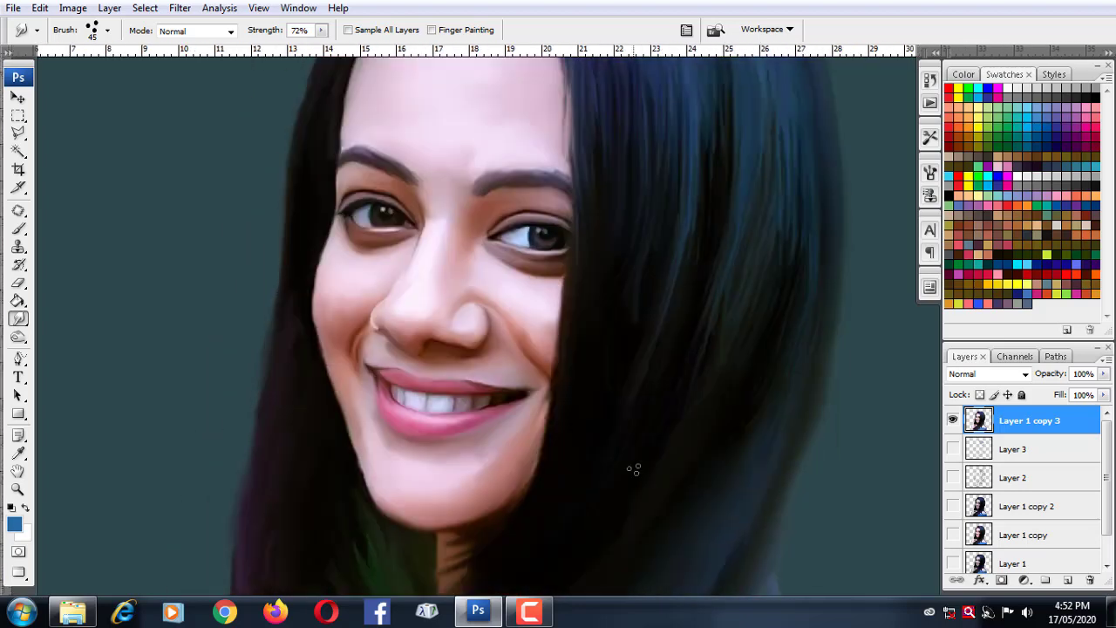
{"action": "left_click_drag", "start_coordinate": [611, 286], "coordinate": [628, 463]}
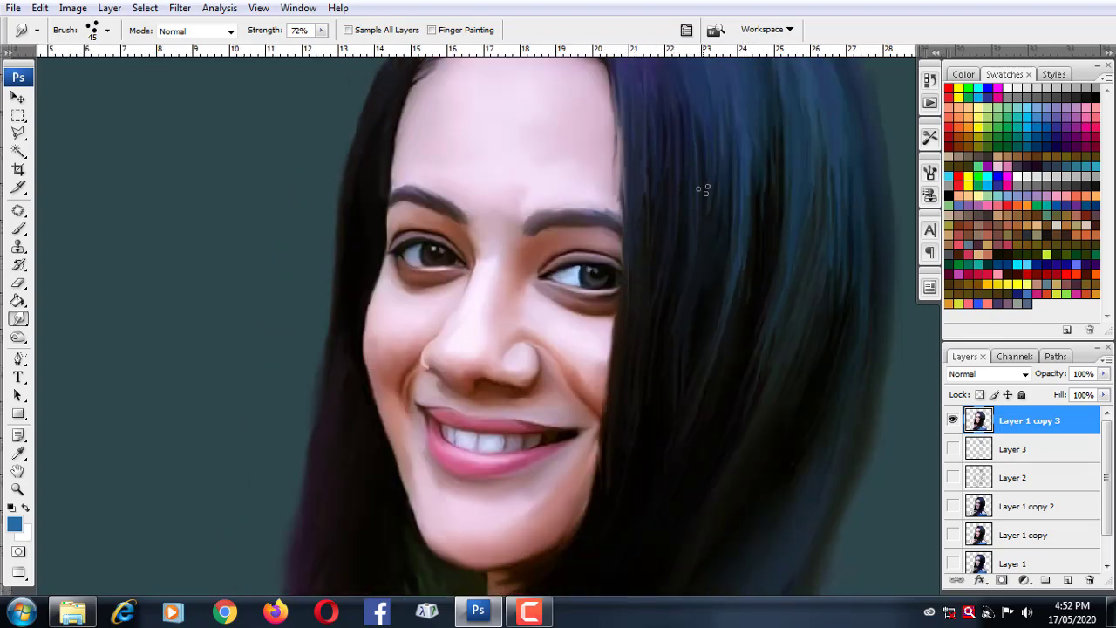
{"action": "left_click_drag", "start_coordinate": [528, 373], "coordinate": [395, 494]}
{"action": "key", "text": "ctrl+z"}
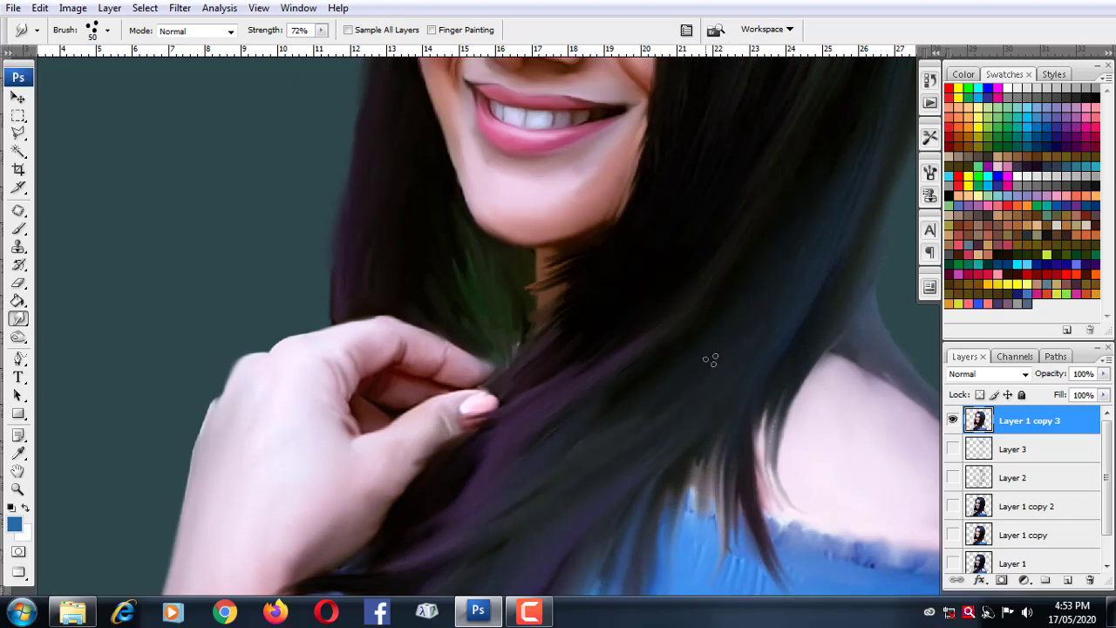
Smooth the hair strands falling over the shoulder toward the hand.
{"action": "left_click_drag", "start_coordinate": [560, 385], "coordinate": [413, 511]}
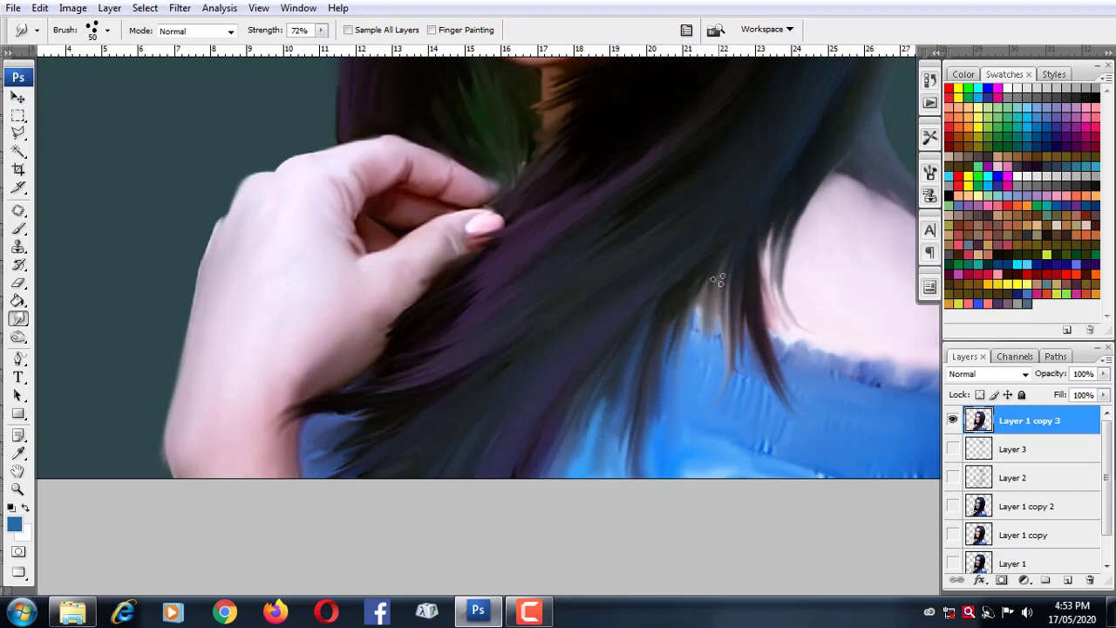
{"action": "scroll", "coordinate": [631, 250], "scroll_direction": "up", "scroll_amount": 2}
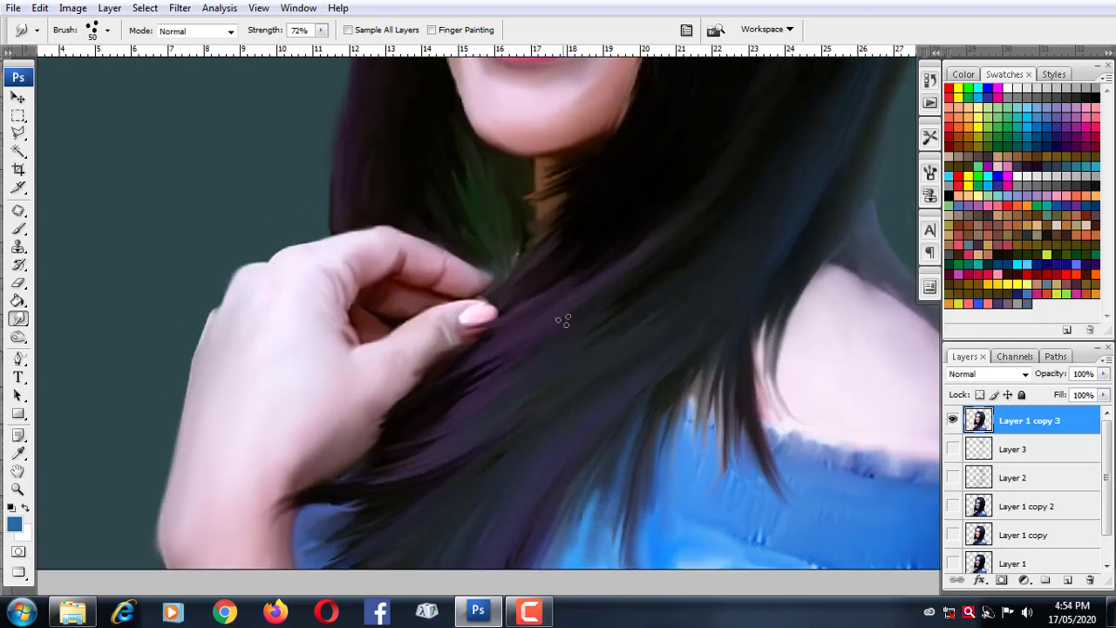
{"action": "scroll", "coordinate": [484, 334], "scroll_direction": "up", "scroll_amount": 3}
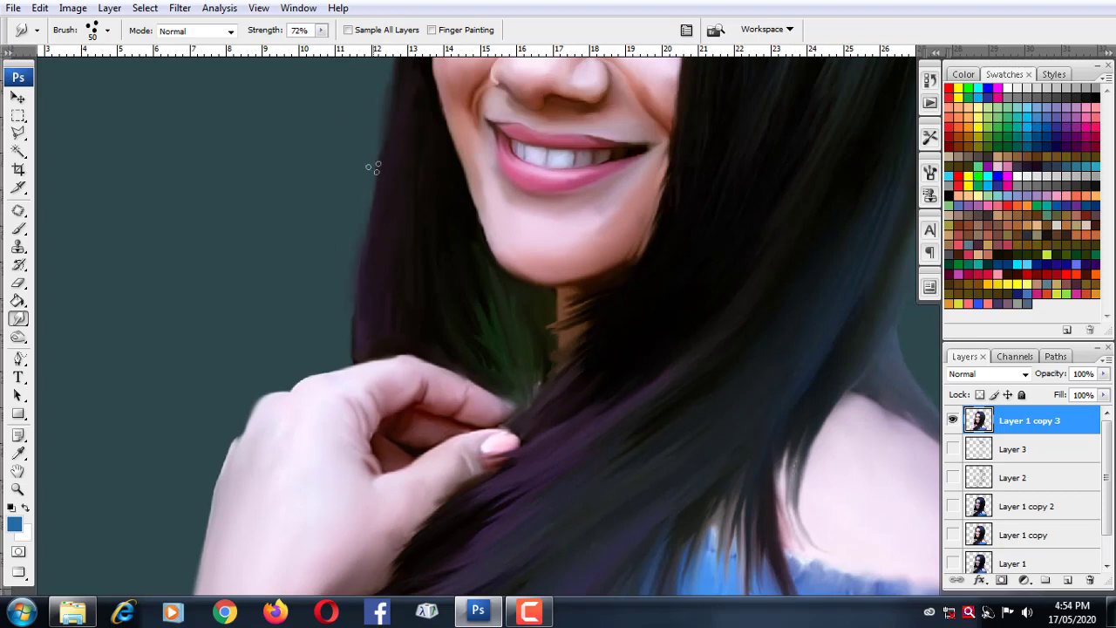
{"action": "scroll", "coordinate": [374, 168], "scroll_direction": "up", "scroll_amount": 5}
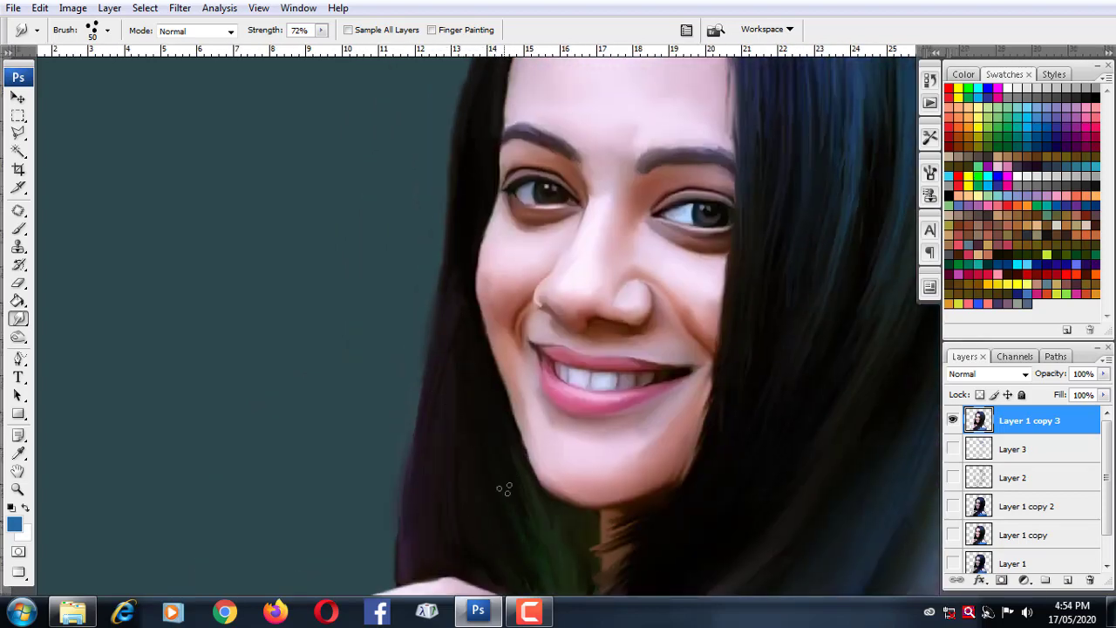
{"action": "scroll", "coordinate": [525, 216], "scroll_direction": "up", "scroll_amount": 2}
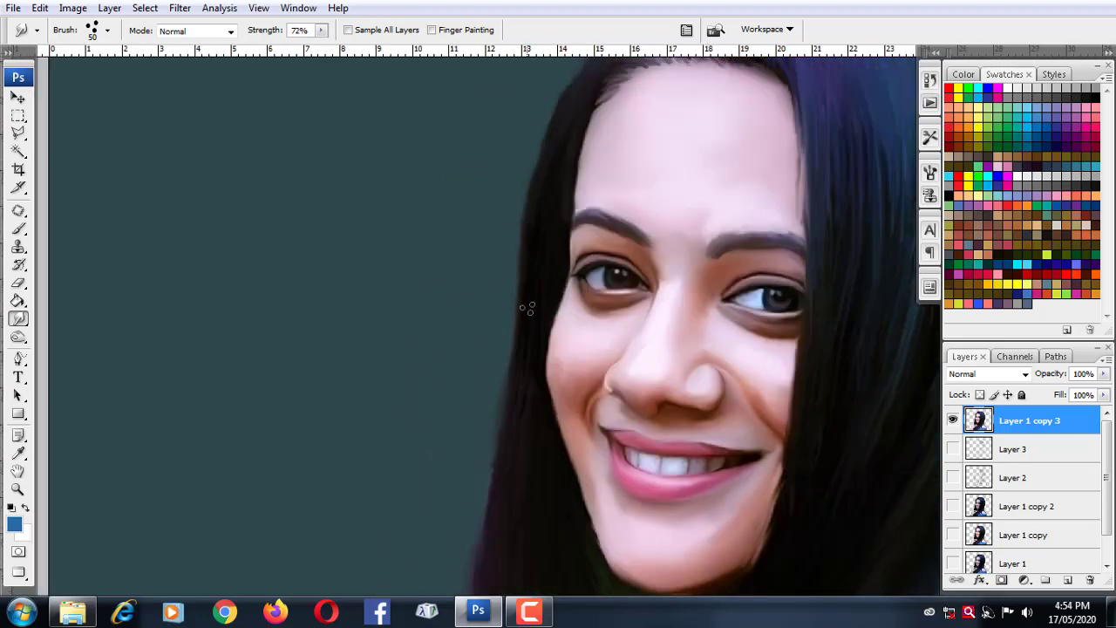
{"action": "scroll", "coordinate": [526, 308], "scroll_direction": "up", "scroll_amount": 3}
Zoom in on the forehead hairline and shrink the smudge brush to 30 px.
{"action": "key", "text": "ctrl+plus"}
{"action": "key", "text": "ctrl+plus"}
{"action": "key", "text": "bracketleft"}
{"action": "key", "text": "bracketleft"}
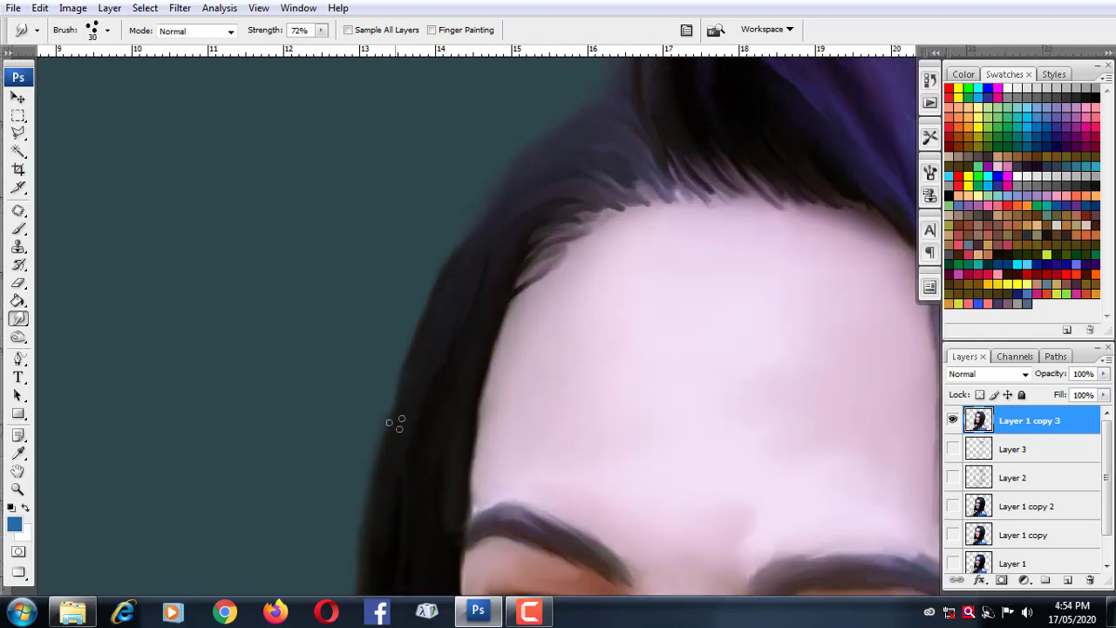
{"action": "scroll", "coordinate": [545, 287], "scroll_direction": "up", "scroll_amount": 3}
{"action": "scroll", "coordinate": [545, 288], "scroll_direction": "right", "scroll_amount": 3}
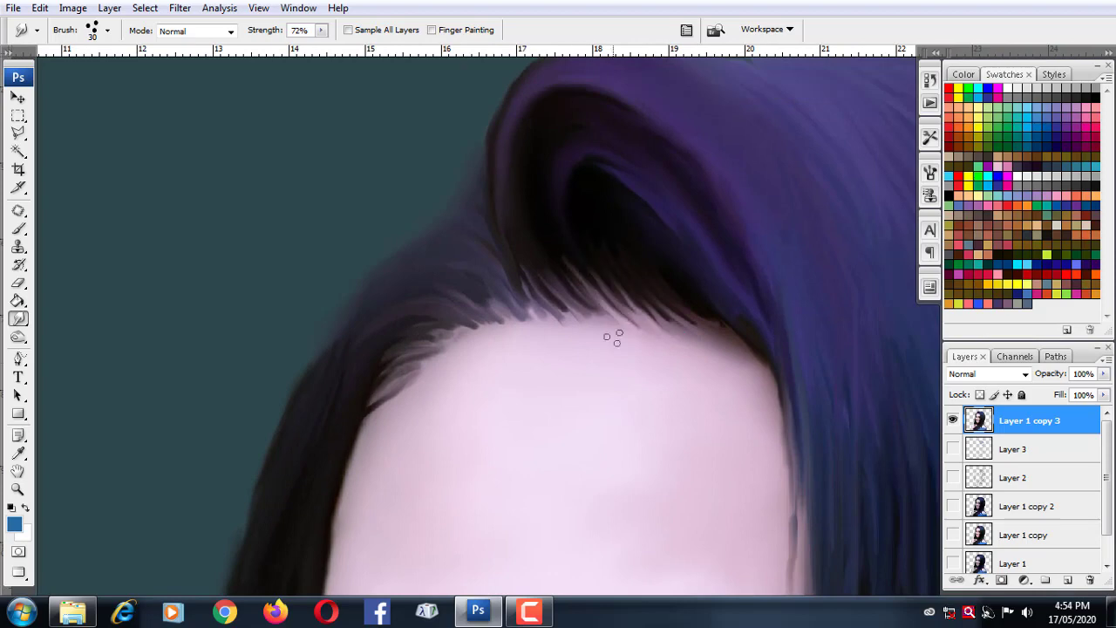
Pull the hairline strands upward into the dark hair.
{"action": "left_click_drag", "start_coordinate": [613, 338], "coordinate": [558, 261]}
{"action": "mouse_move", "coordinate": [586, 310]}
{"action": "left_mouse_down"}
{"action": "mouse_move", "coordinate": [543, 224]}
{"action": "mouse_move", "coordinate": [518, 224]}
{"action": "left_mouse_up"}
{"action": "left_click_drag", "start_coordinate": [611, 297], "coordinate": [572, 190]}
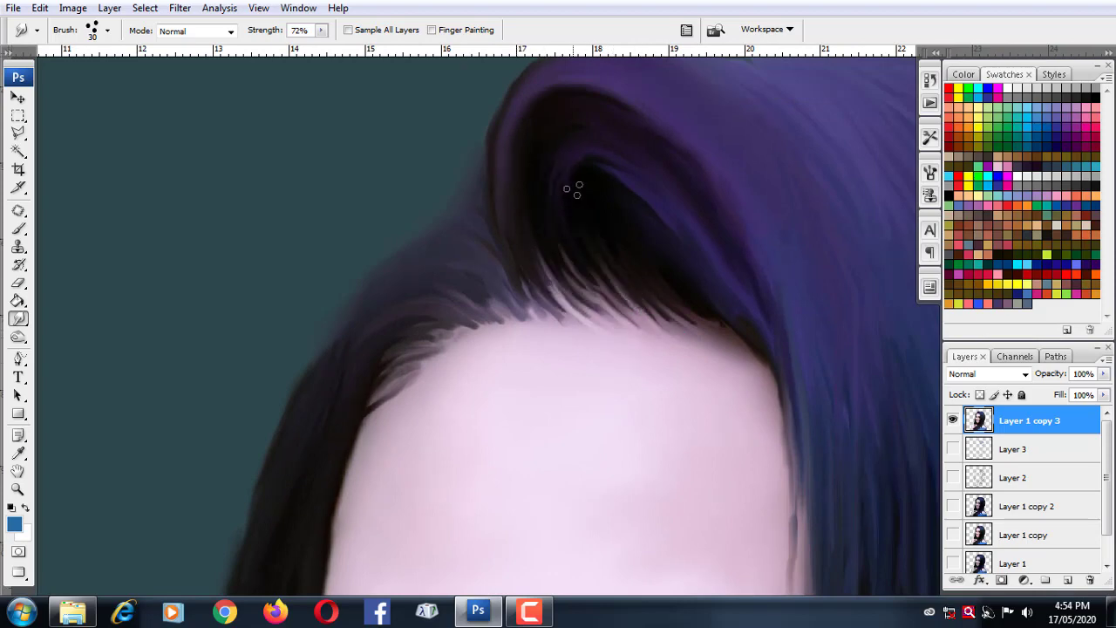
{"action": "left_click_drag", "start_coordinate": [760, 270], "coordinate": [829, 413]}
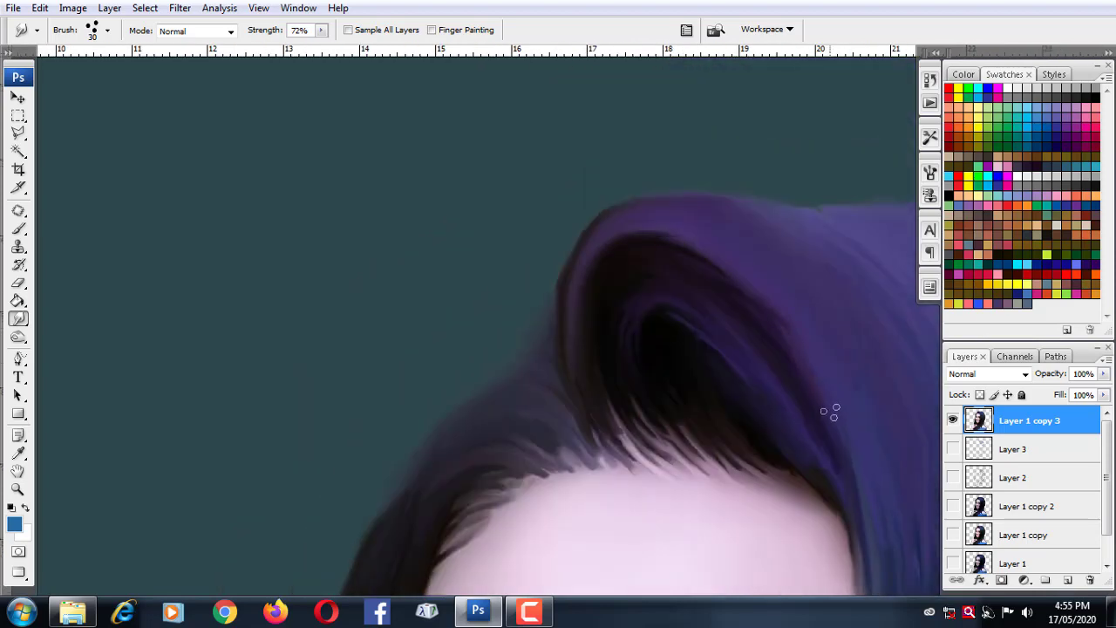
{"action": "scroll", "coordinate": [610, 218], "scroll_direction": "right", "scroll_amount": 5}
{"action": "scroll", "coordinate": [619, 174], "scroll_direction": "down", "scroll_amount": 4}
{"action": "scroll", "coordinate": [620, 174], "scroll_direction": "right", "scroll_amount": 4}
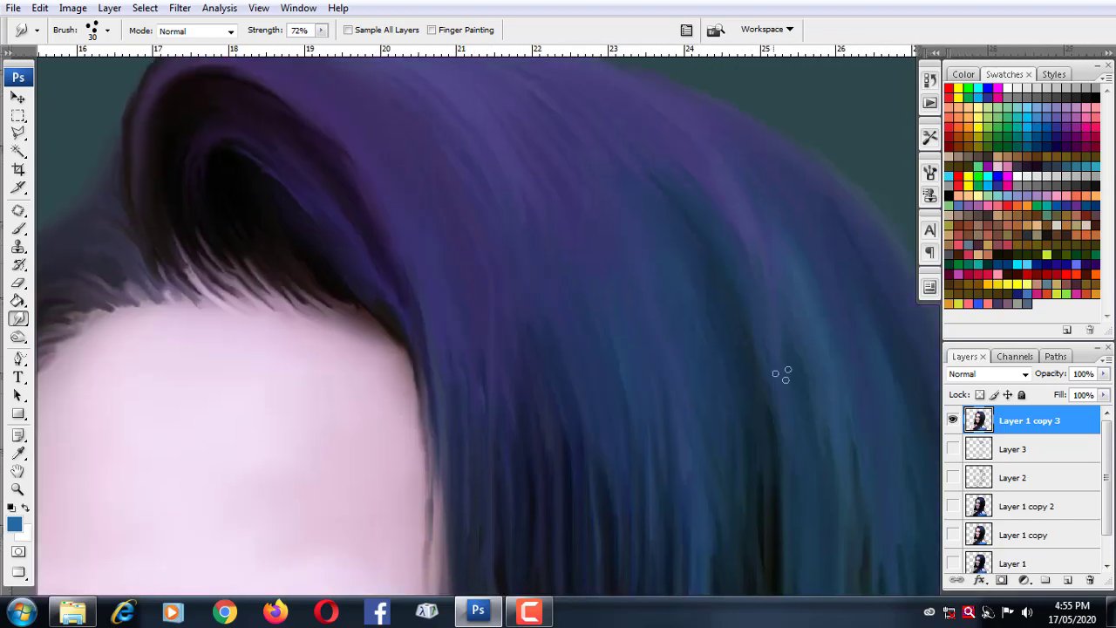
{"action": "scroll", "coordinate": [611, 201], "scroll_direction": "left", "scroll_amount": 3}
{"action": "scroll", "coordinate": [610, 201], "scroll_direction": "up", "scroll_amount": 1}
Raise the brush to 45 and smudge the blue hair strands right of the face downward.
{"action": "key", "text": "bracketright"}
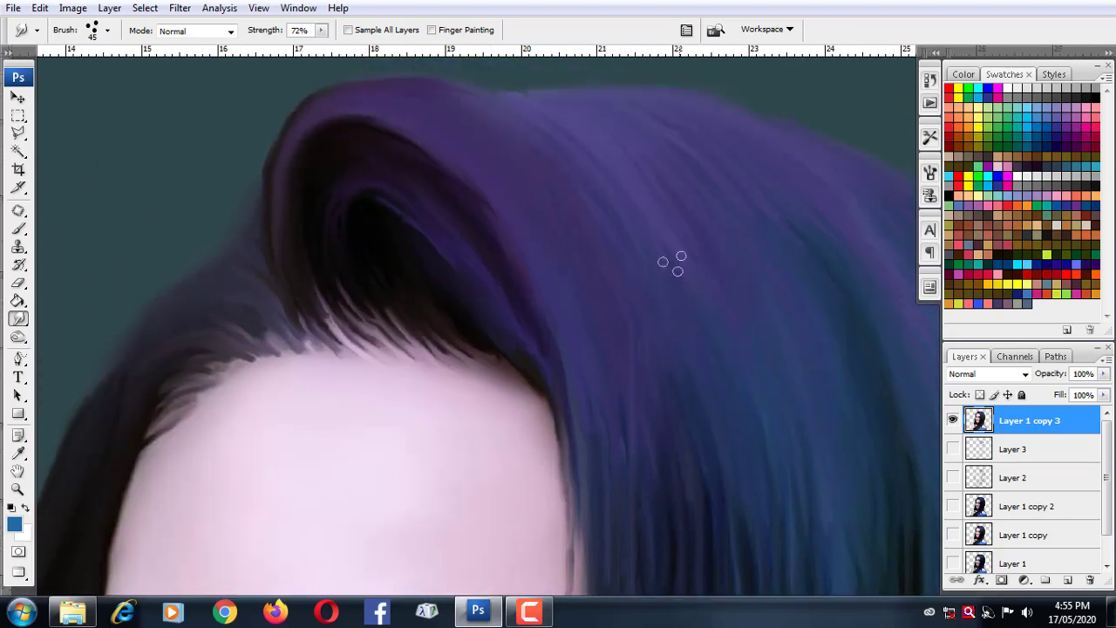
{"action": "key", "text": "ctrl+minus"}
{"action": "scroll", "coordinate": [689, 402], "scroll_direction": "left", "scroll_amount": 3}
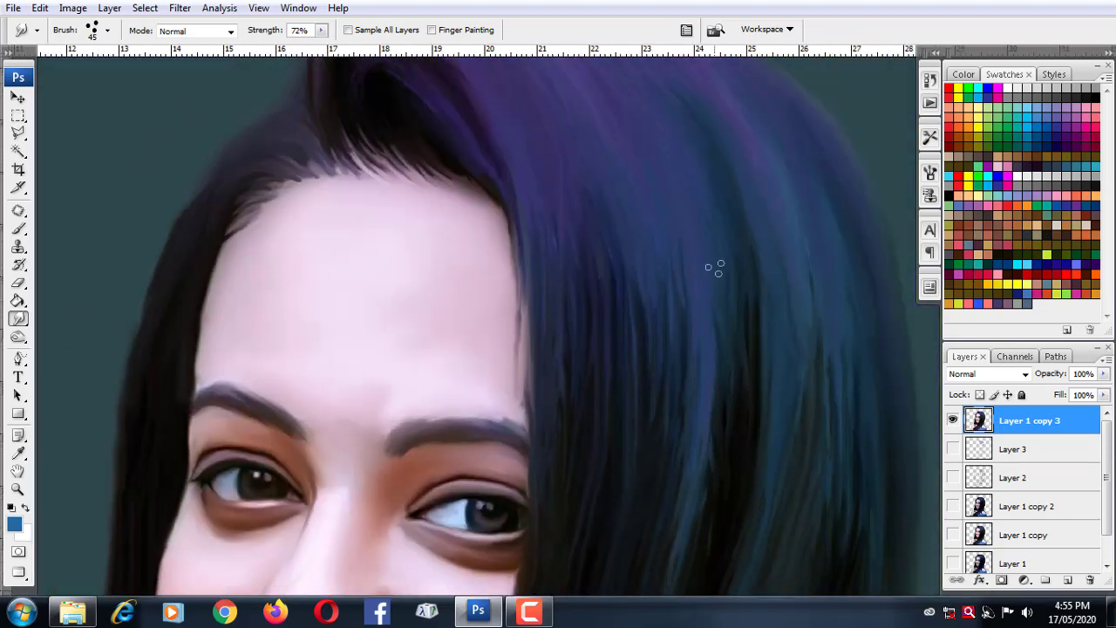
{"action": "left_click_drag", "start_coordinate": [715, 269], "coordinate": [726, 489]}
{"action": "left_click_drag", "start_coordinate": [752, 331], "coordinate": [763, 471]}
{"action": "left_click_drag", "start_coordinate": [794, 325], "coordinate": [805, 462]}
{"action": "left_click_drag", "start_coordinate": [815, 255], "coordinate": [804, 380]}
{"action": "left_click_drag", "start_coordinate": [848, 423], "coordinate": [839, 478]}
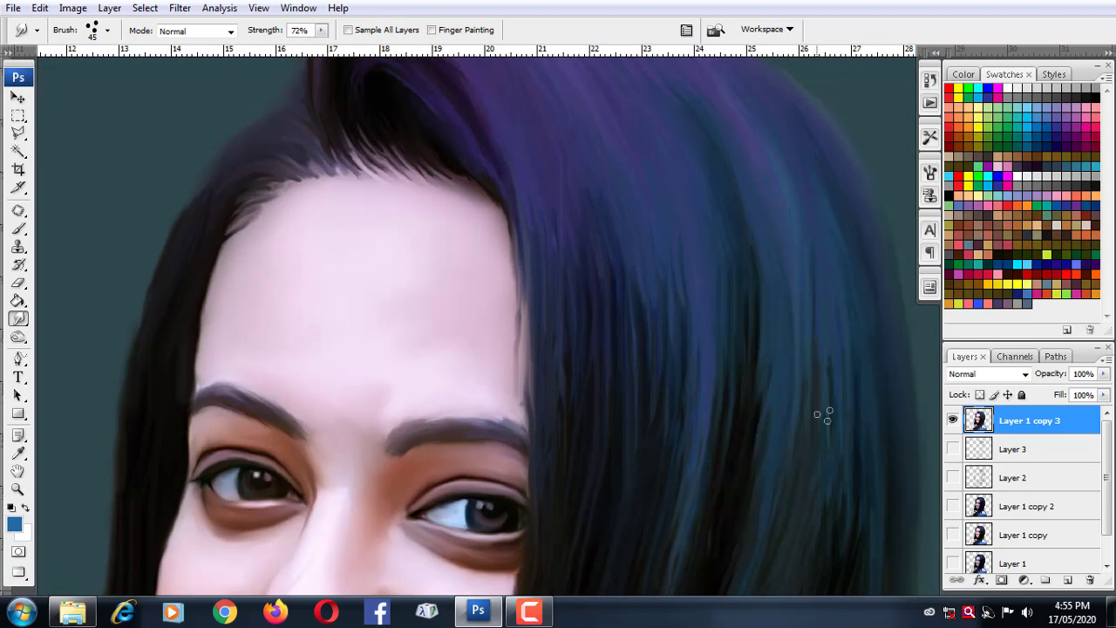
{"action": "left_click_drag", "start_coordinate": [611, 281], "coordinate": [631, 451]}
{"action": "left_click_drag", "start_coordinate": [658, 288], "coordinate": [650, 462]}
Blend the remaining streaks in the blue hair into smooth strokes.
{"action": "scroll", "coordinate": [698, 271], "scroll_direction": "down", "scroll_amount": 5}
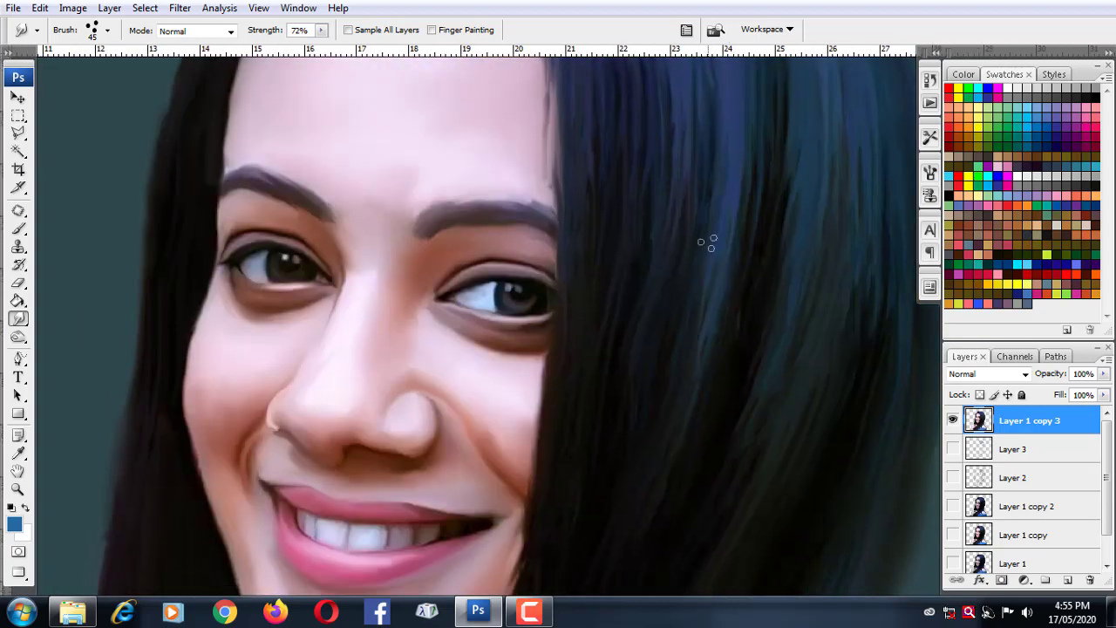
{"action": "left_click_drag", "start_coordinate": [712, 242], "coordinate": [688, 403]}
{"action": "left_click_drag", "start_coordinate": [812, 249], "coordinate": [707, 524]}
{"action": "left_click_drag", "start_coordinate": [867, 169], "coordinate": [794, 445]}
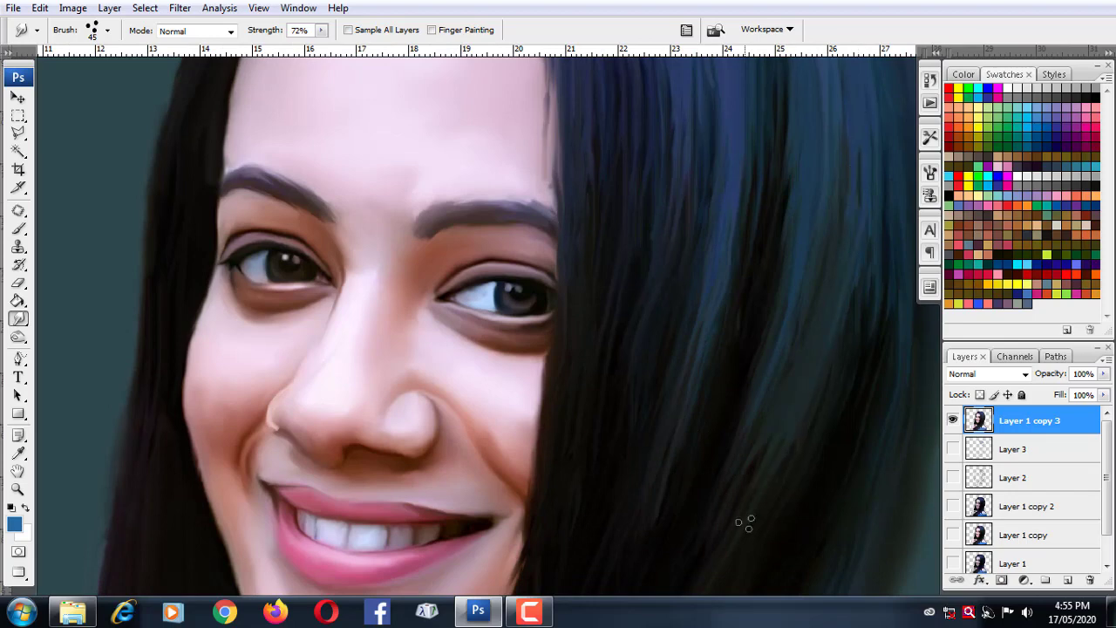
{"action": "scroll", "coordinate": [748, 524], "scroll_direction": "down", "scroll_amount": 3}
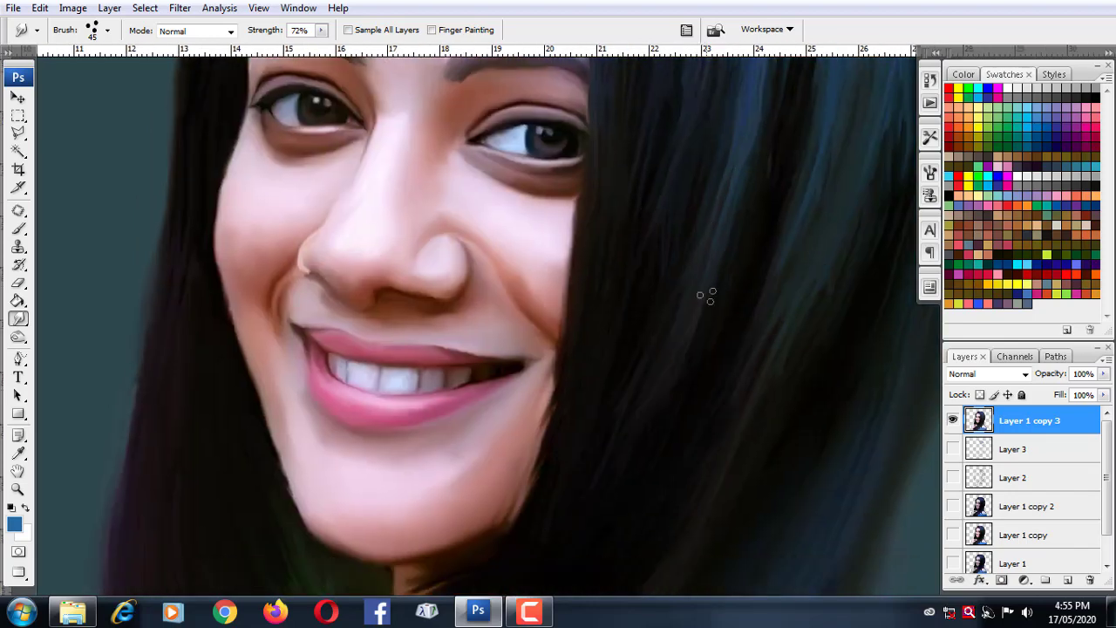
{"action": "scroll", "coordinate": [730, 264], "scroll_direction": "down", "scroll_amount": 2}
{"action": "scroll", "coordinate": [735, 426], "scroll_direction": "down", "scroll_amount": 3}
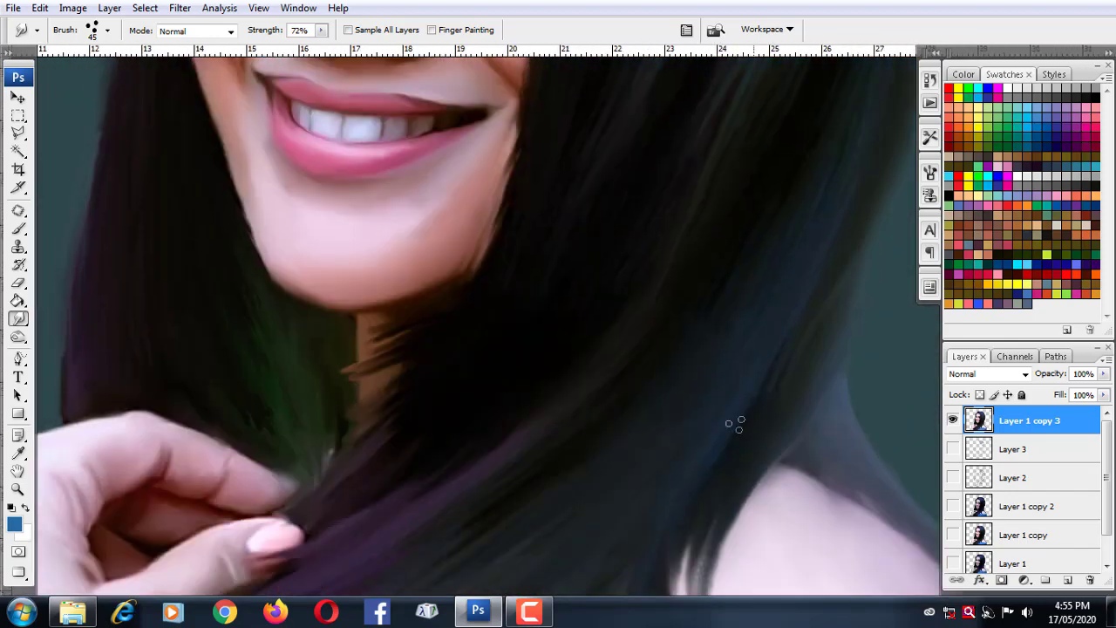
{"action": "scroll", "coordinate": [678, 257], "scroll_direction": "up", "scroll_amount": 3}
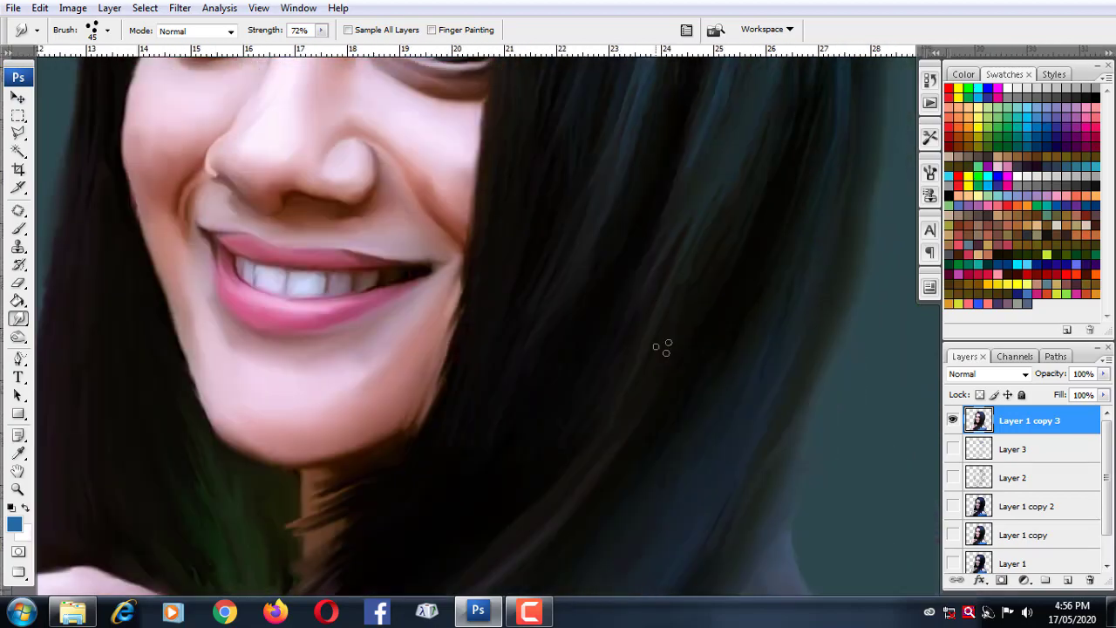
{"action": "scroll", "coordinate": [654, 332], "scroll_direction": "down", "scroll_amount": 3}
{"action": "scroll", "coordinate": [628, 297], "scroll_direction": "down", "scroll_amount": 3}
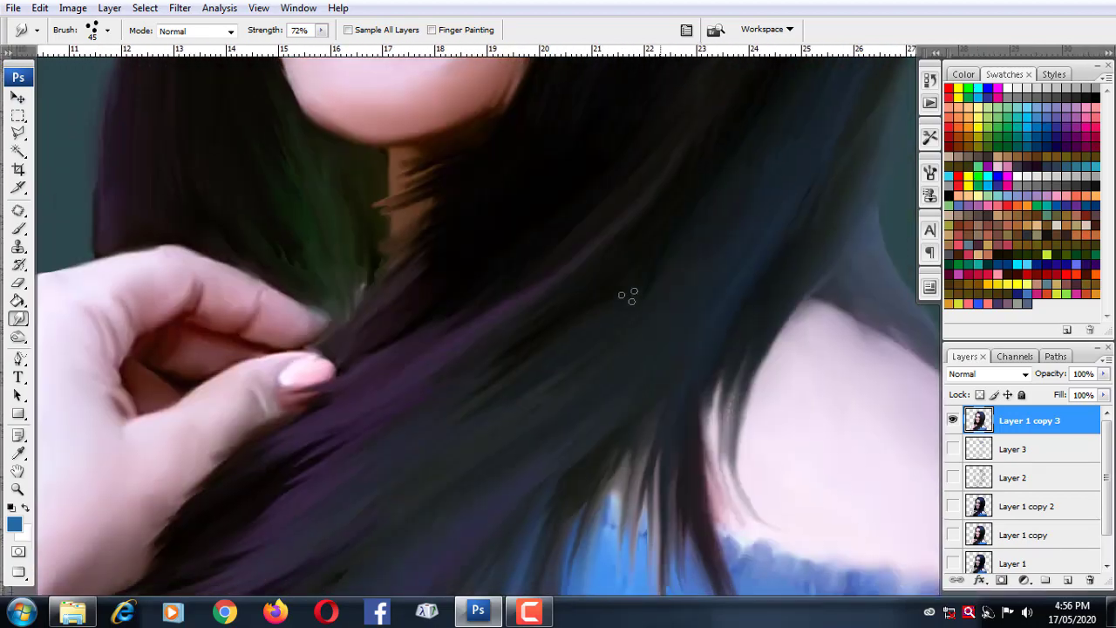
Zoom out to the whole portrait and switch to the Move tool.
{"action": "key", "text": "ctrl+minus"}
{"action": "key", "text": "ctrl+minus"}
{"action": "key", "text": "ctrl+minus"}
{"action": "scroll", "coordinate": [585, 200], "scroll_direction": "up", "scroll_amount": 3}
{"action": "key", "text": "v"}
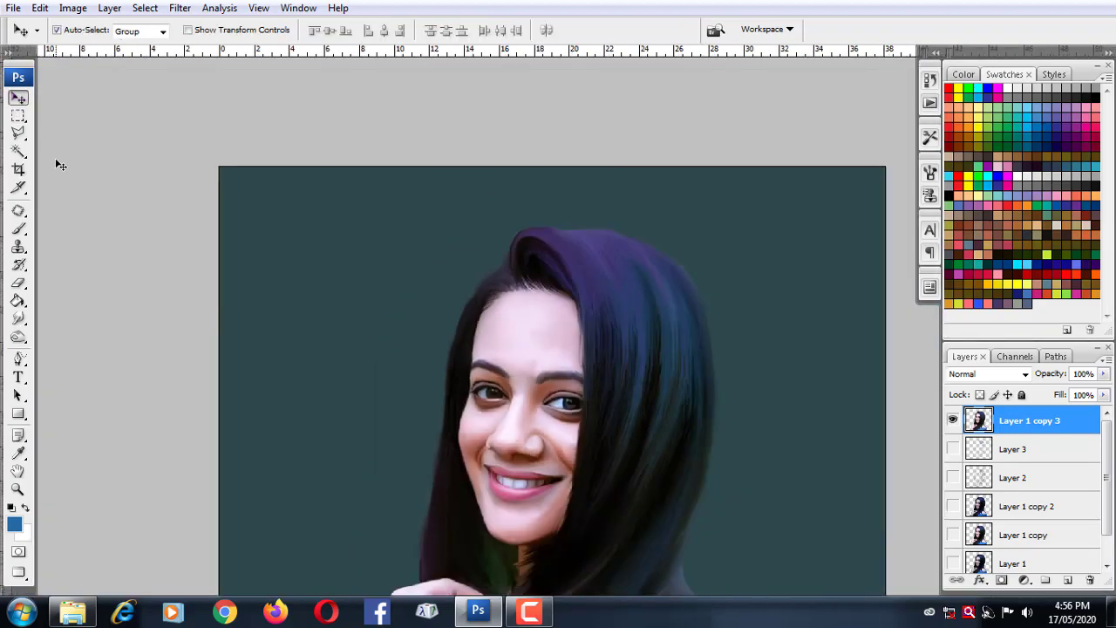
{"action": "scroll", "coordinate": [496, 316], "scroll_direction": "up", "scroll_amount": 2}
{"action": "scroll", "coordinate": [481, 299], "scroll_direction": "down", "scroll_amount": 2}
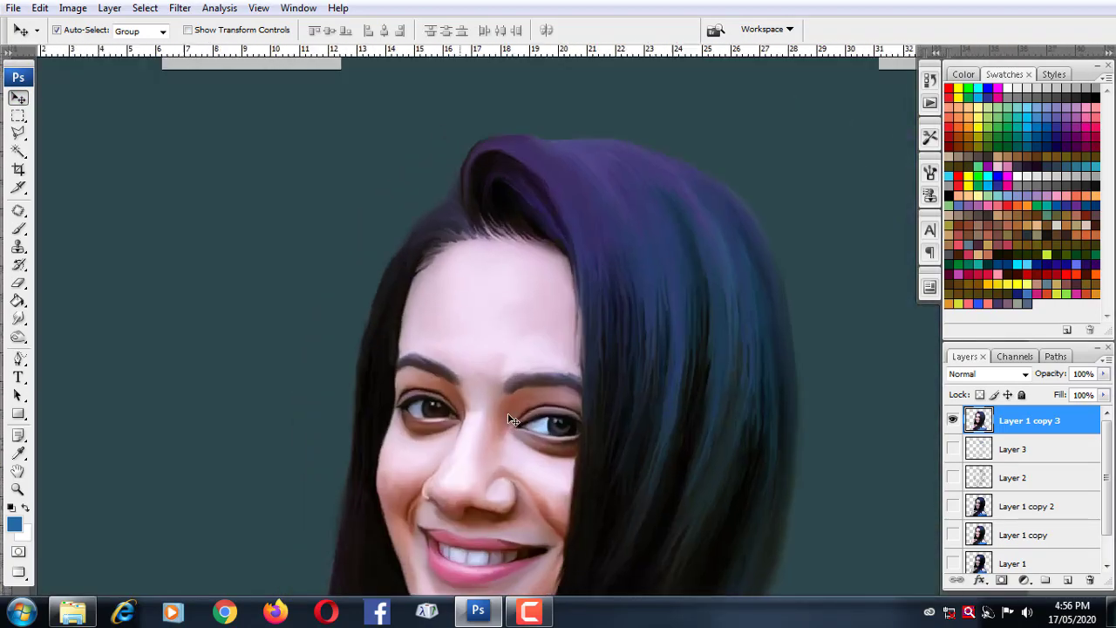
{"action": "scroll", "coordinate": [489, 309], "scroll_direction": "down", "scroll_amount": 1}
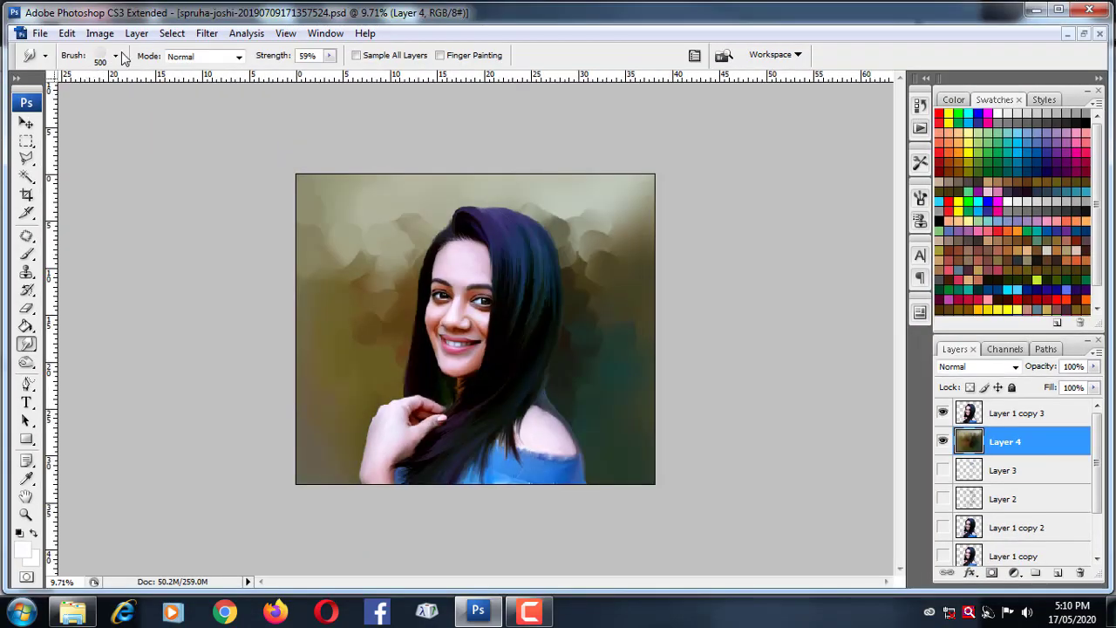
Set the Smudge tool to 75% strength with a 600 px brush.
{"action": "left_click", "coordinate": [116, 56]}
{"action": "left_click", "coordinate": [198, 358]}
{"action": "key", "text": "ctrl+plus"}
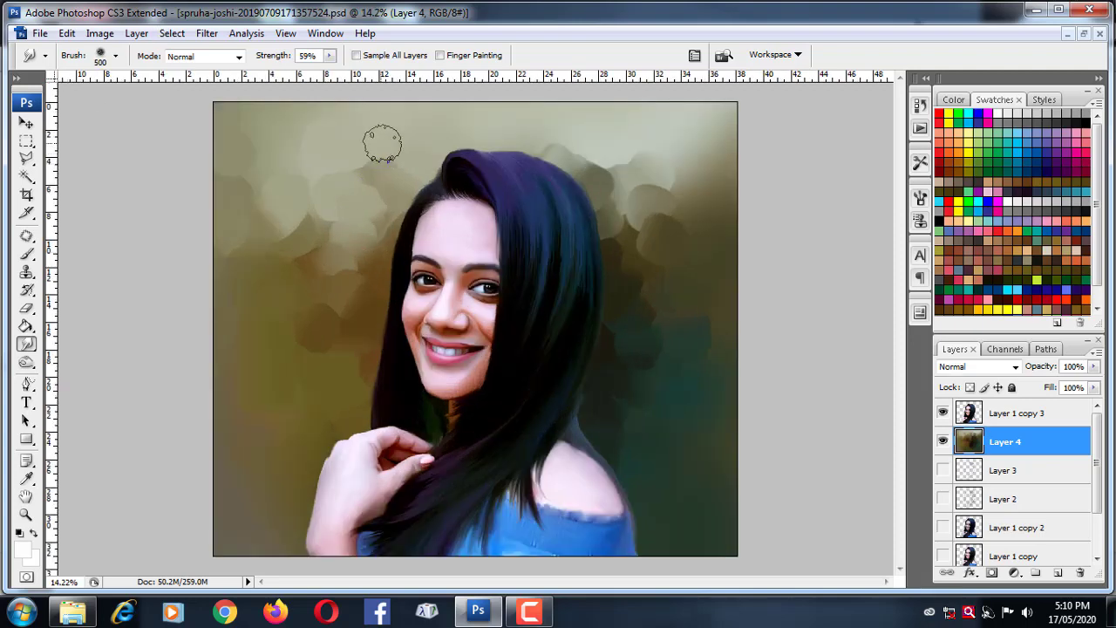
{"action": "left_click", "coordinate": [330, 55]}
{"action": "key", "text": "bracketleft"}
{"action": "key", "text": "bracketleft"}
{"action": "key", "text": "bracketright"}
{"action": "key", "text": "bracketright"}
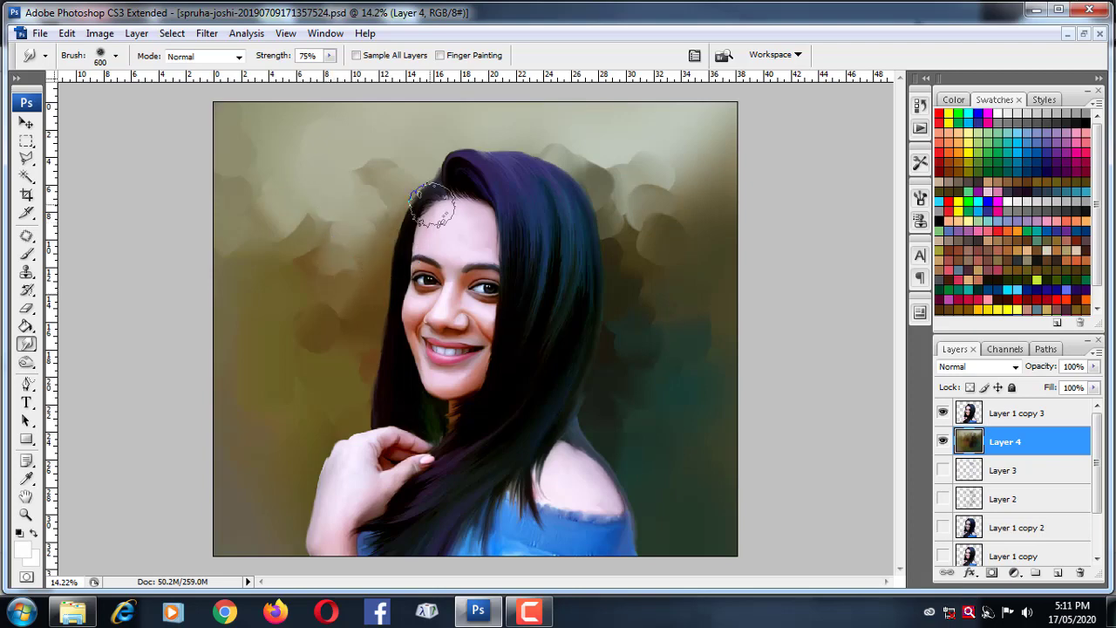
Smear the bokeh blobs on both sides of the hair with a 700 px brush.
{"action": "mouse_move", "coordinate": [341, 200]}
{"action": "left_mouse_down"}
{"action": "mouse_move", "coordinate": [578, 179]}
{"action": "mouse_move", "coordinate": [508, 144]}
{"action": "mouse_move", "coordinate": [665, 231]}
{"action": "mouse_move", "coordinate": [637, 220]}
{"action": "mouse_move", "coordinate": [601, 289]}
{"action": "mouse_move", "coordinate": [619, 229]}
{"action": "mouse_move", "coordinate": [625, 326]}
{"action": "mouse_move", "coordinate": [650, 329]}
{"action": "mouse_move", "coordinate": [648, 379]}
{"action": "mouse_move", "coordinate": [606, 425]}
{"action": "mouse_move", "coordinate": [695, 369]}
{"action": "left_mouse_up"}
{"action": "key", "text": "]"}
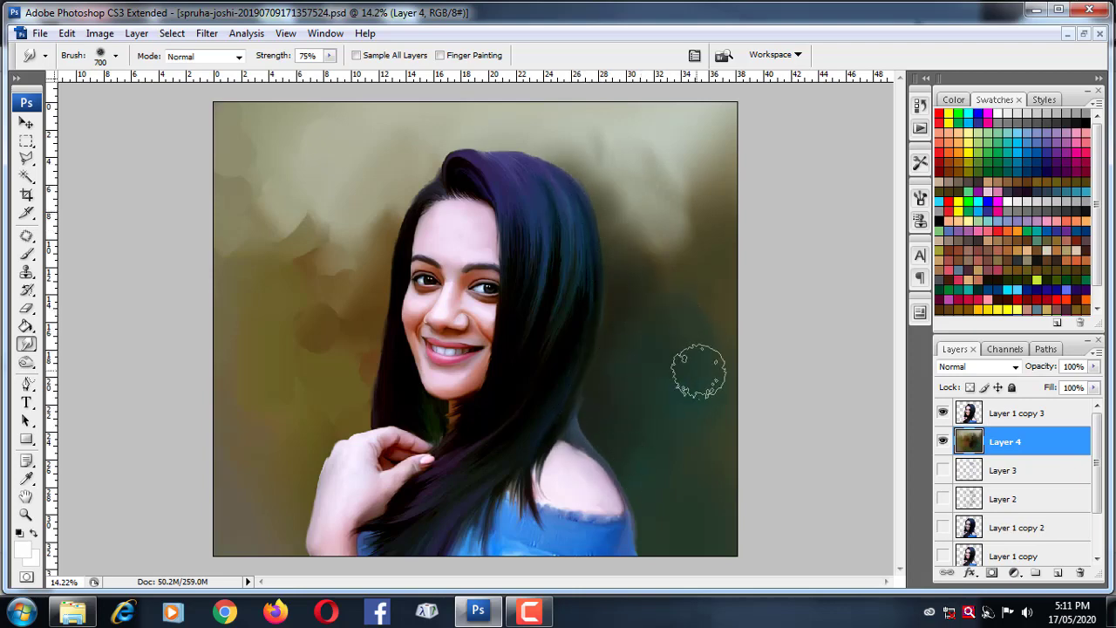
{"action": "mouse_move", "coordinate": [367, 301]}
{"action": "left_mouse_down"}
{"action": "mouse_move", "coordinate": [327, 299]}
{"action": "mouse_move", "coordinate": [292, 408]}
{"action": "mouse_move", "coordinate": [326, 214]}
{"action": "mouse_move", "coordinate": [334, 229]}
{"action": "mouse_move", "coordinate": [268, 285]}
{"action": "mouse_move", "coordinate": [256, 125]}
{"action": "mouse_move", "coordinate": [304, 252]}
{"action": "mouse_move", "coordinate": [265, 371]}
{"action": "mouse_move", "coordinate": [325, 178]}
{"action": "mouse_move", "coordinate": [291, 326]}
{"action": "mouse_move", "coordinate": [274, 236]}
{"action": "mouse_move", "coordinate": [259, 439]}
{"action": "mouse_move", "coordinate": [300, 382]}
{"action": "left_mouse_up"}
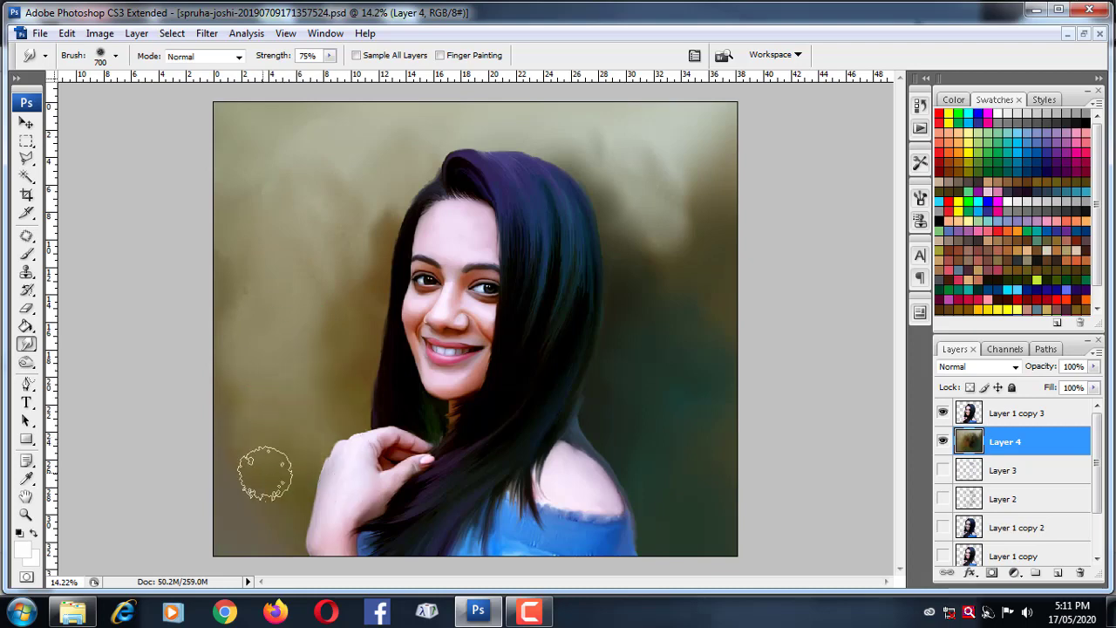
{"action": "mouse_move", "coordinate": [701, 242]}
{"action": "left_mouse_down"}
{"action": "mouse_move", "coordinate": [722, 332]}
{"action": "mouse_move", "coordinate": [668, 369]}
{"action": "left_mouse_up"}
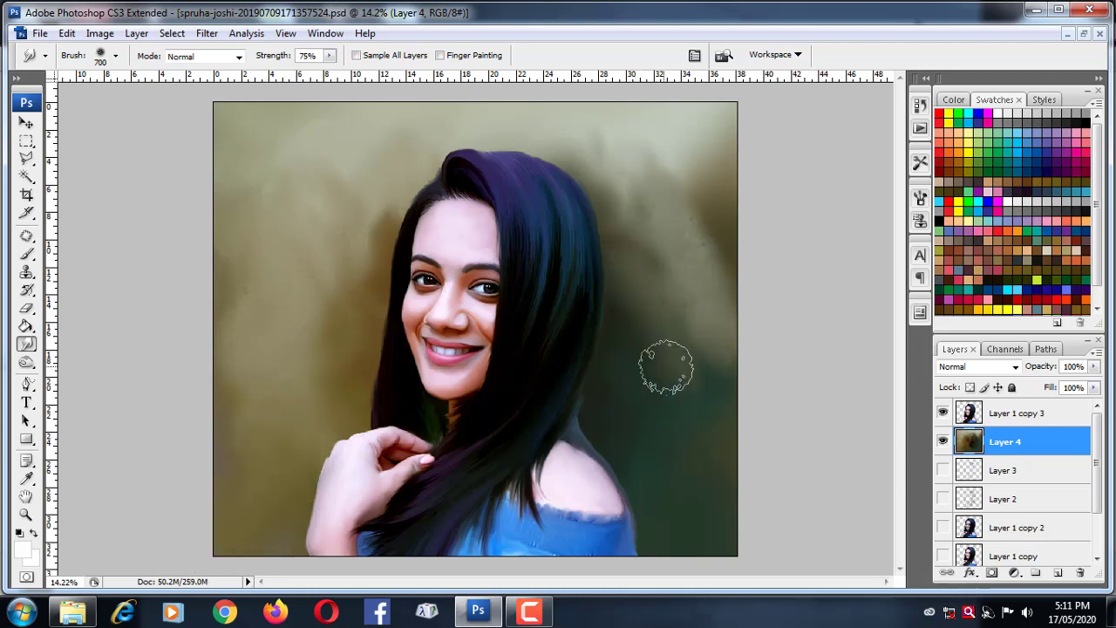
{"action": "mouse_move", "coordinate": [640, 137]}
{"action": "left_mouse_down"}
{"action": "mouse_move", "coordinate": [734, 179]}
{"action": "mouse_move", "coordinate": [672, 154]}
{"action": "mouse_move", "coordinate": [636, 167]}
{"action": "mouse_move", "coordinate": [629, 277]}
{"action": "left_mouse_up"}
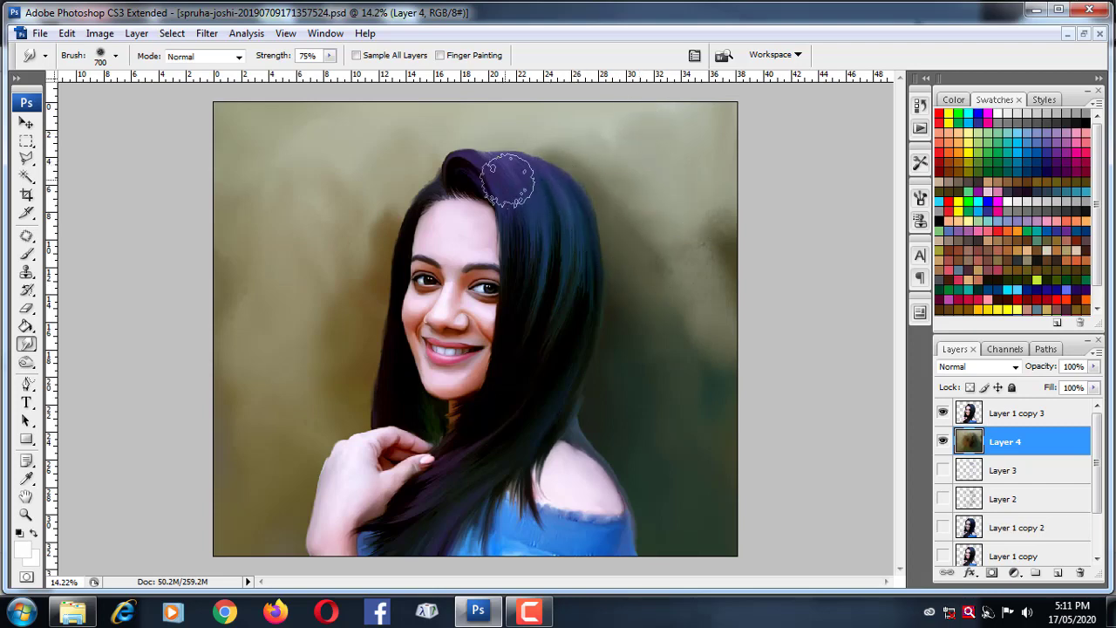
{"action": "mouse_move", "coordinate": [575, 201]}
{"action": "left_mouse_down"}
{"action": "mouse_move", "coordinate": [663, 253]}
{"action": "mouse_move", "coordinate": [704, 344]}
{"action": "mouse_move", "coordinate": [633, 436]}
{"action": "mouse_move", "coordinate": [683, 386]}
{"action": "mouse_move", "coordinate": [628, 244]}
{"action": "mouse_move", "coordinate": [693, 252]}
{"action": "mouse_move", "coordinate": [618, 304]}
{"action": "mouse_move", "coordinate": [600, 255]}
{"action": "left_mouse_up"}
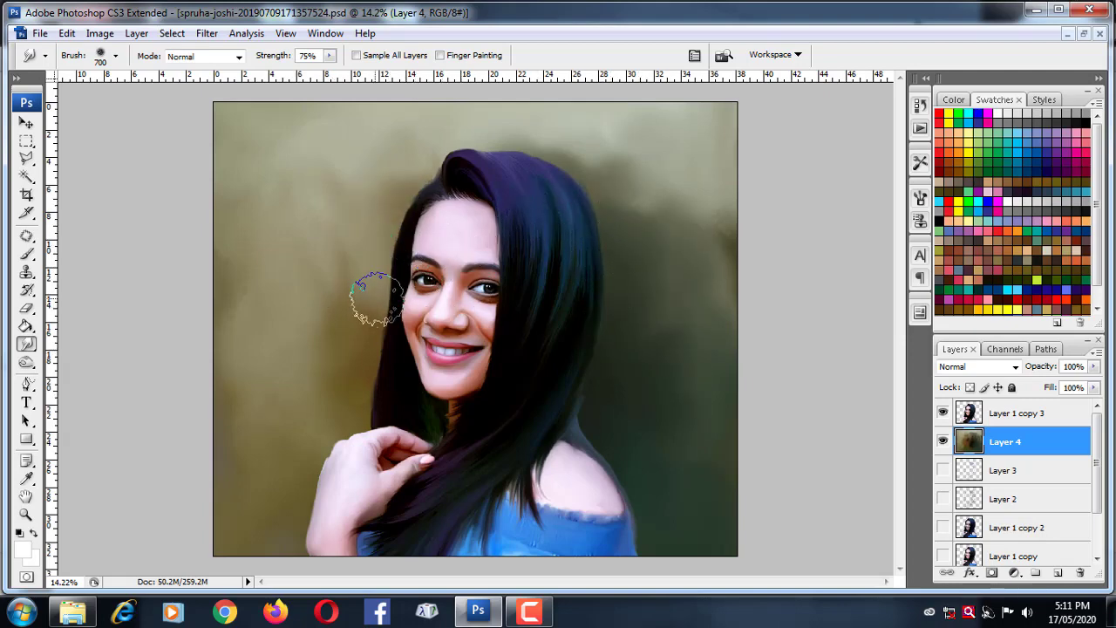
{"action": "left_click_drag", "start_coordinate": [309, 347], "coordinate": [304, 413]}
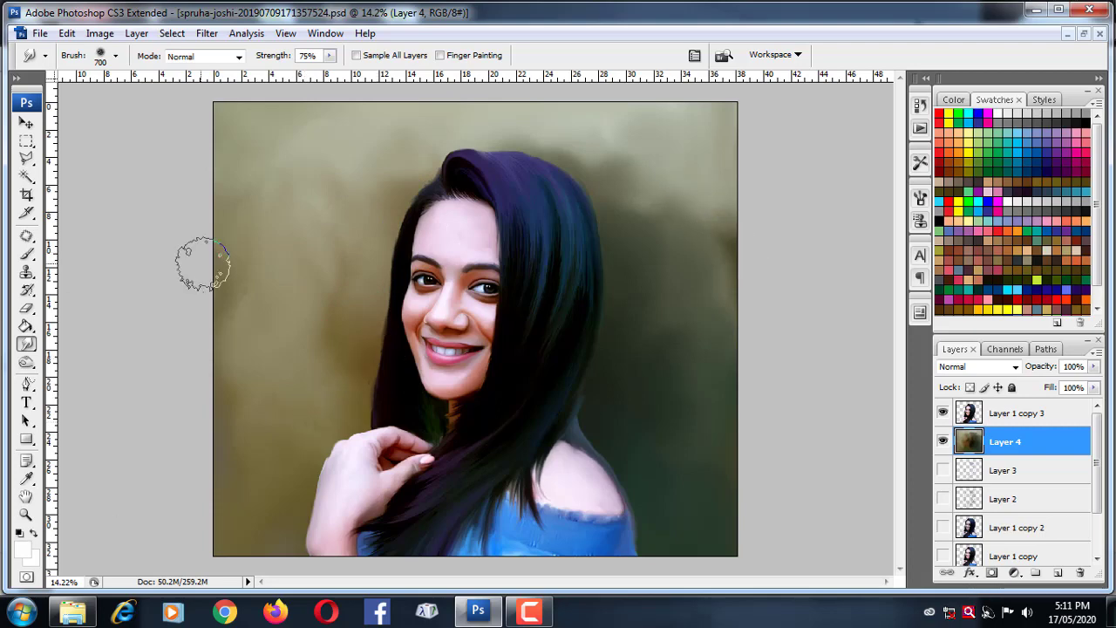
Duplicate the portrait layer twice to create Layer 1 copy 4 and copy 5.
{"action": "left_click", "coordinate": [26, 125]}
{"action": "left_click", "coordinate": [498, 263], "text": "alt"}
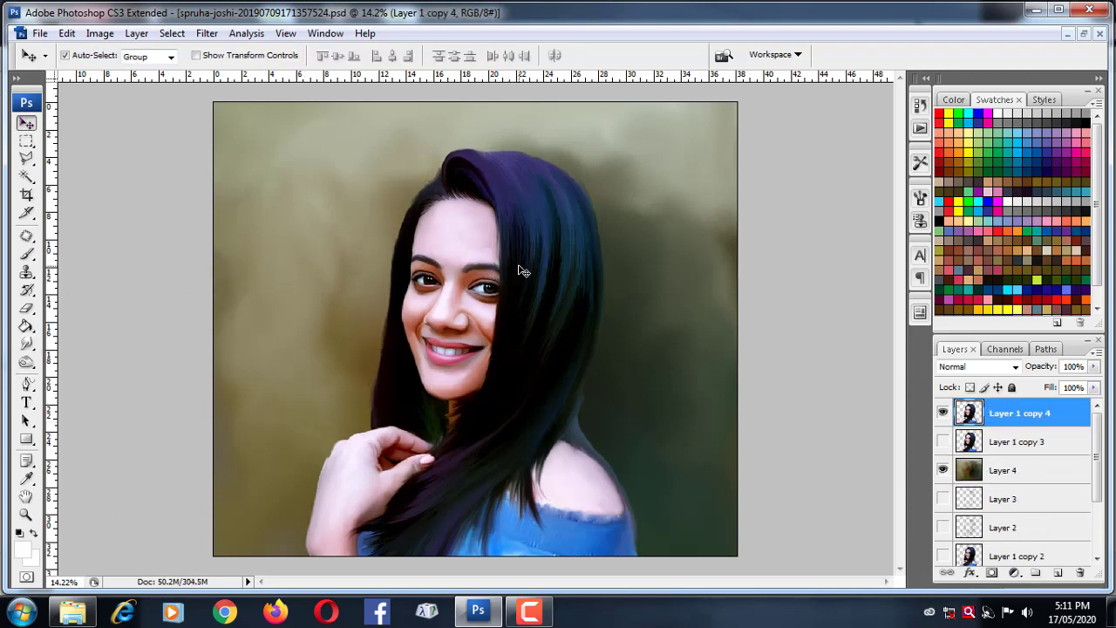
{"action": "left_click", "coordinate": [641, 331], "text": "alt"}
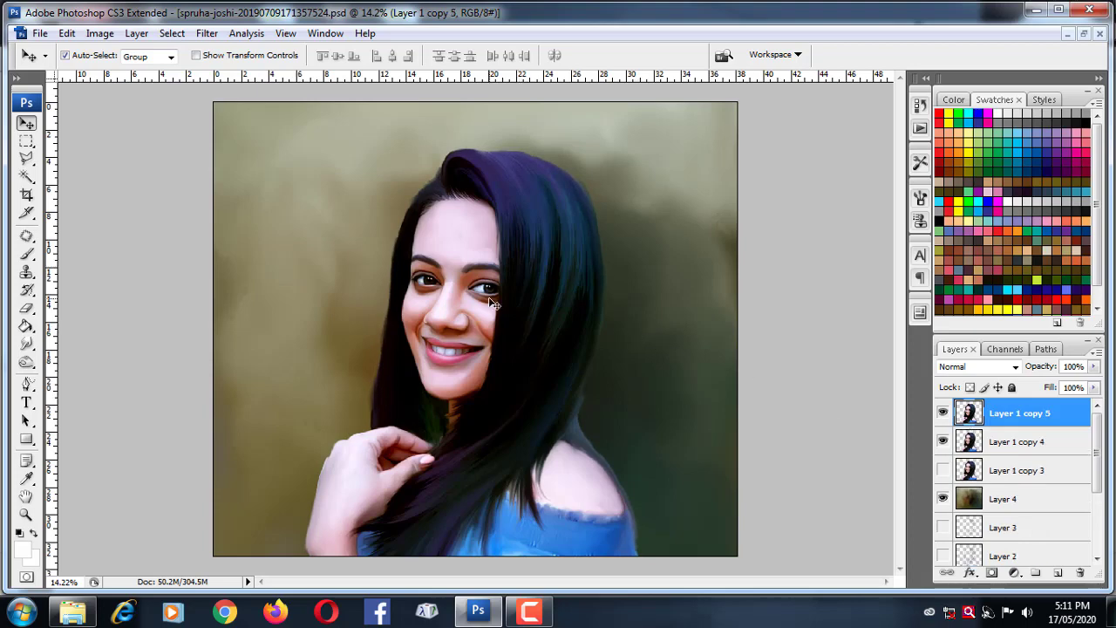
Smudge the top copy's dark hair and left face outward with a 600–800 px brush.
{"action": "key", "text": "r"}
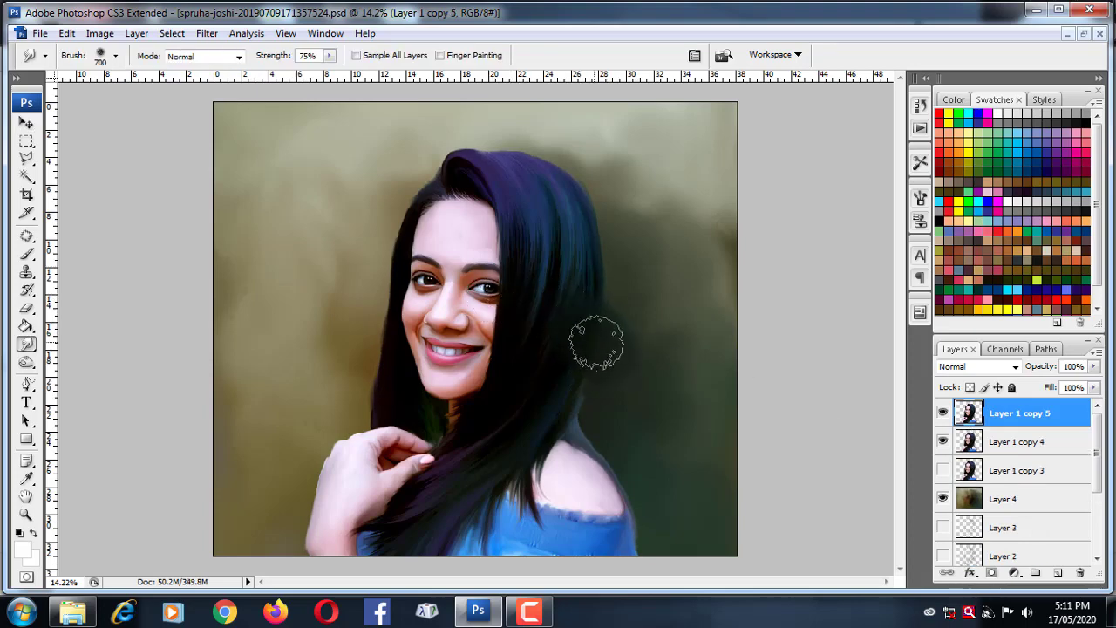
{"action": "mouse_move", "coordinate": [598, 343]}
{"action": "left_mouse_down"}
{"action": "mouse_move", "coordinate": [590, 416]}
{"action": "mouse_move", "coordinate": [658, 466]}
{"action": "mouse_move", "coordinate": [588, 448]}
{"action": "mouse_move", "coordinate": [659, 548]}
{"action": "mouse_move", "coordinate": [599, 511]}
{"action": "mouse_move", "coordinate": [535, 567]}
{"action": "mouse_move", "coordinate": [550, 523]}
{"action": "mouse_move", "coordinate": [424, 498]}
{"action": "mouse_move", "coordinate": [391, 524]}
{"action": "mouse_move", "coordinate": [361, 511]}
{"action": "mouse_move", "coordinate": [332, 522]}
{"action": "mouse_move", "coordinate": [424, 337]}
{"action": "left_mouse_up"}
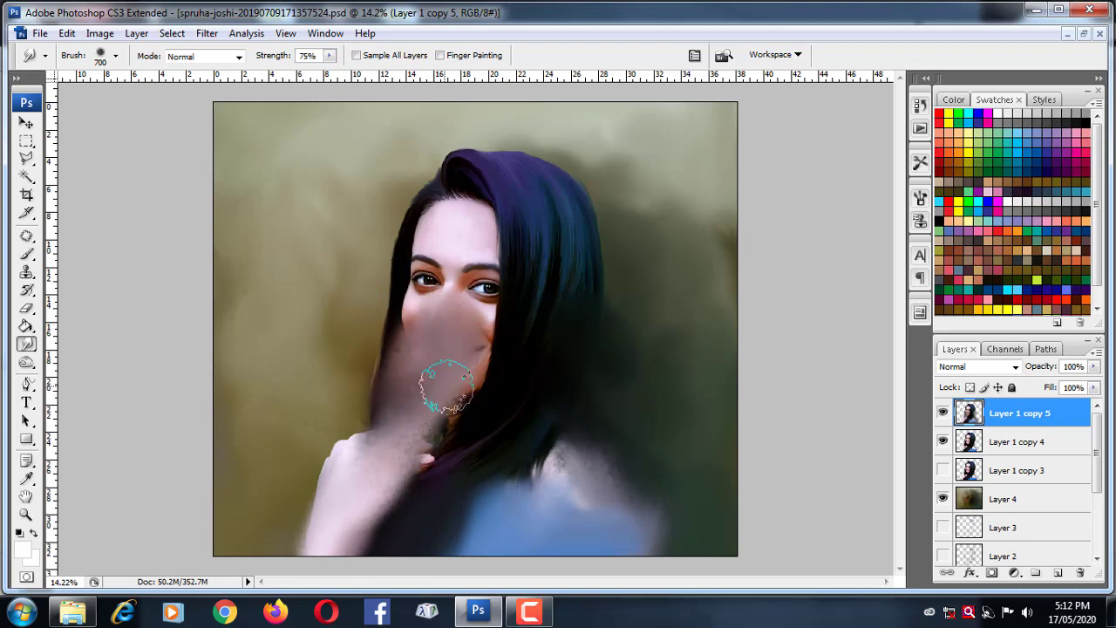
{"action": "mouse_move", "coordinate": [357, 491]}
{"action": "left_mouse_down"}
{"action": "mouse_move", "coordinate": [361, 304]}
{"action": "mouse_move", "coordinate": [352, 331]}
{"action": "mouse_move", "coordinate": [369, 256]}
{"action": "mouse_move", "coordinate": [374, 374]}
{"action": "mouse_move", "coordinate": [351, 369]}
{"action": "mouse_move", "coordinate": [374, 511]}
{"action": "mouse_move", "coordinate": [349, 466]}
{"action": "mouse_move", "coordinate": [301, 515]}
{"action": "mouse_move", "coordinate": [241, 491]}
{"action": "mouse_move", "coordinate": [241, 444]}
{"action": "mouse_move", "coordinate": [319, 506]}
{"action": "mouse_move", "coordinate": [271, 478]}
{"action": "mouse_move", "coordinate": [349, 444]}
{"action": "mouse_move", "coordinate": [269, 437]}
{"action": "mouse_move", "coordinate": [314, 327]}
{"action": "left_mouse_up"}
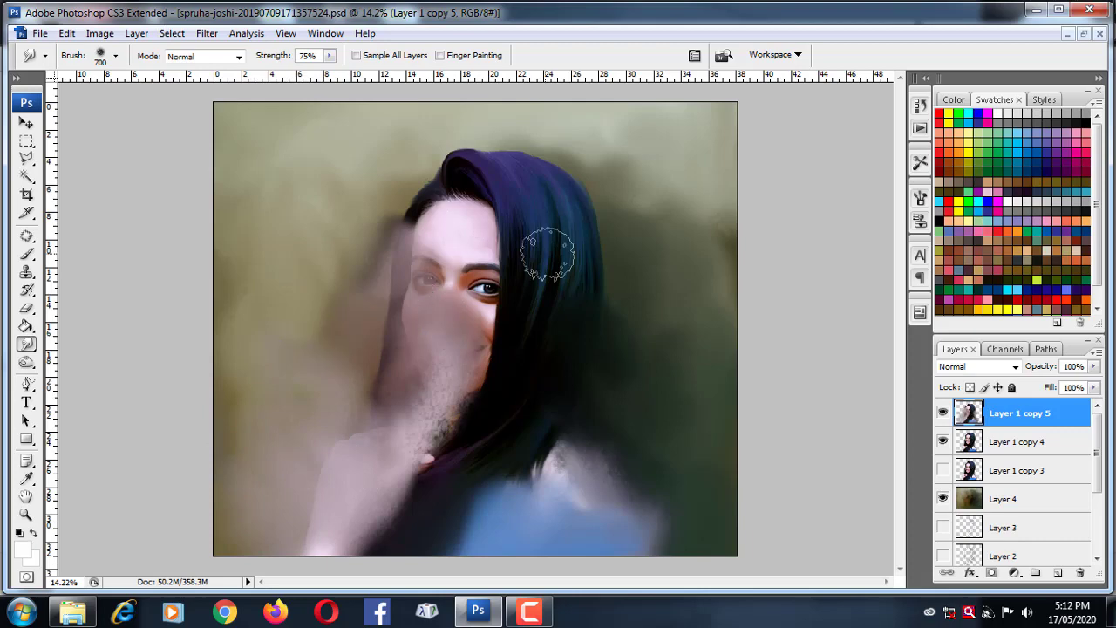
{"action": "mouse_move", "coordinate": [547, 254]}
{"action": "left_mouse_down"}
{"action": "mouse_move", "coordinate": [606, 302]}
{"action": "mouse_move", "coordinate": [622, 257]}
{"action": "mouse_move", "coordinate": [593, 187]}
{"action": "mouse_move", "coordinate": [488, 153]}
{"action": "mouse_move", "coordinate": [444, 157]}
{"action": "mouse_move", "coordinate": [396, 224]}
{"action": "mouse_move", "coordinate": [499, 240]}
{"action": "mouse_move", "coordinate": [526, 179]}
{"action": "mouse_move", "coordinate": [484, 144]}
{"action": "mouse_move", "coordinate": [599, 204]}
{"action": "mouse_move", "coordinate": [614, 199]}
{"action": "left_mouse_up"}
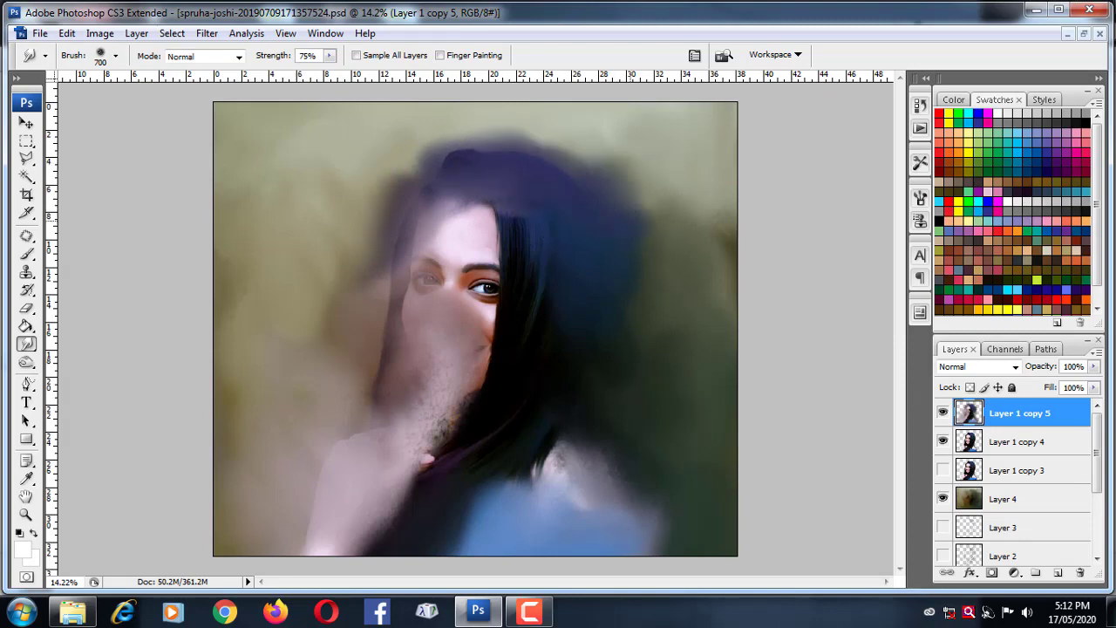
{"action": "key", "text": "]"}
{"action": "mouse_move", "coordinate": [660, 236]}
{"action": "left_mouse_down"}
{"action": "mouse_move", "coordinate": [638, 257]}
{"action": "mouse_move", "coordinate": [654, 257]}
{"action": "mouse_move", "coordinate": [600, 279]}
{"action": "mouse_move", "coordinate": [619, 399]}
{"action": "mouse_move", "coordinate": [678, 449]}
{"action": "mouse_move", "coordinate": [727, 357]}
{"action": "mouse_move", "coordinate": [691, 307]}
{"action": "left_mouse_up"}
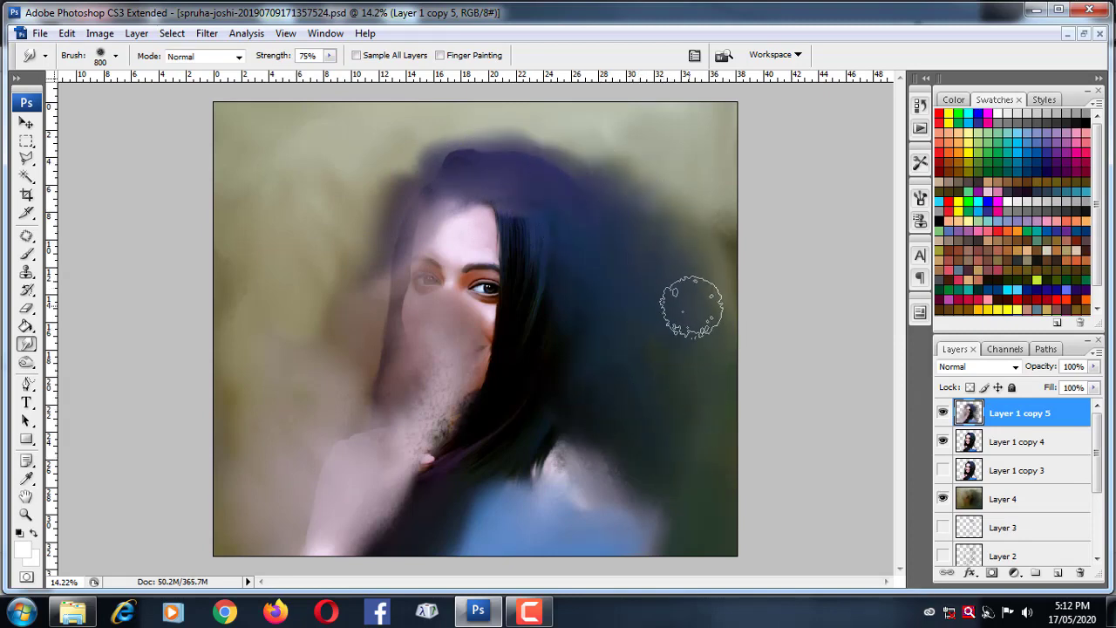
{"action": "key", "text": "bracketleft"}
{"action": "key", "text": "bracketleft"}
At 82% strength and 700 px, smear the hair up over the head, then move copy 5 below copy 4.
{"action": "left_click", "coordinate": [330, 55]}
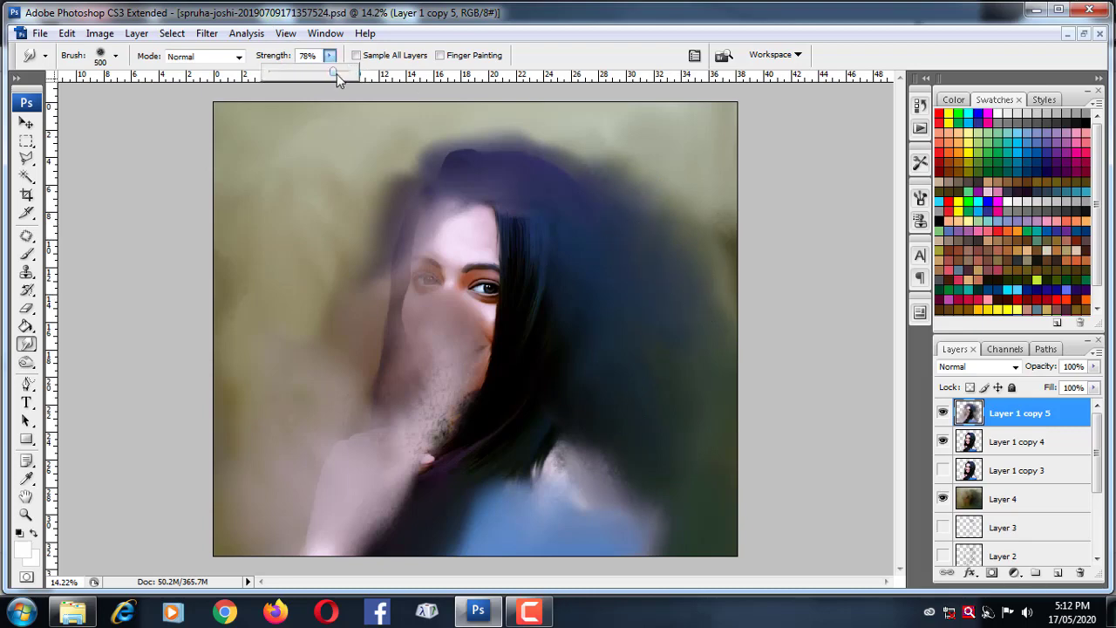
{"action": "left_click_drag", "start_coordinate": [337, 74], "coordinate": [344, 75]}
{"action": "mouse_move", "coordinate": [621, 173]}
{"action": "left_mouse_down"}
{"action": "mouse_move", "coordinate": [628, 200]}
{"action": "mouse_move", "coordinate": [583, 166]}
{"action": "mouse_move", "coordinate": [434, 178]}
{"action": "mouse_move", "coordinate": [511, 124]}
{"action": "mouse_move", "coordinate": [419, 142]}
{"action": "mouse_move", "coordinate": [381, 237]}
{"action": "mouse_move", "coordinate": [392, 241]}
{"action": "mouse_move", "coordinate": [449, 192]}
{"action": "mouse_move", "coordinate": [383, 306]}
{"action": "mouse_move", "coordinate": [324, 304]}
{"action": "mouse_move", "coordinate": [319, 259]}
{"action": "mouse_move", "coordinate": [358, 275]}
{"action": "mouse_move", "coordinate": [398, 323]}
{"action": "mouse_move", "coordinate": [467, 340]}
{"action": "mouse_move", "coordinate": [491, 241]}
{"action": "mouse_move", "coordinate": [437, 307]}
{"action": "mouse_move", "coordinate": [463, 419]}
{"action": "mouse_move", "coordinate": [540, 342]}
{"action": "mouse_move", "coordinate": [539, 304]}
{"action": "mouse_move", "coordinate": [571, 331]}
{"action": "mouse_move", "coordinate": [588, 439]}
{"action": "mouse_move", "coordinate": [618, 439]}
{"action": "mouse_move", "coordinate": [638, 478]}
{"action": "mouse_move", "coordinate": [619, 431]}
{"action": "mouse_move", "coordinate": [685, 526]}
{"action": "left_mouse_up"}
{"action": "key", "text": "bracketright"}
{"action": "key", "text": "bracketright"}
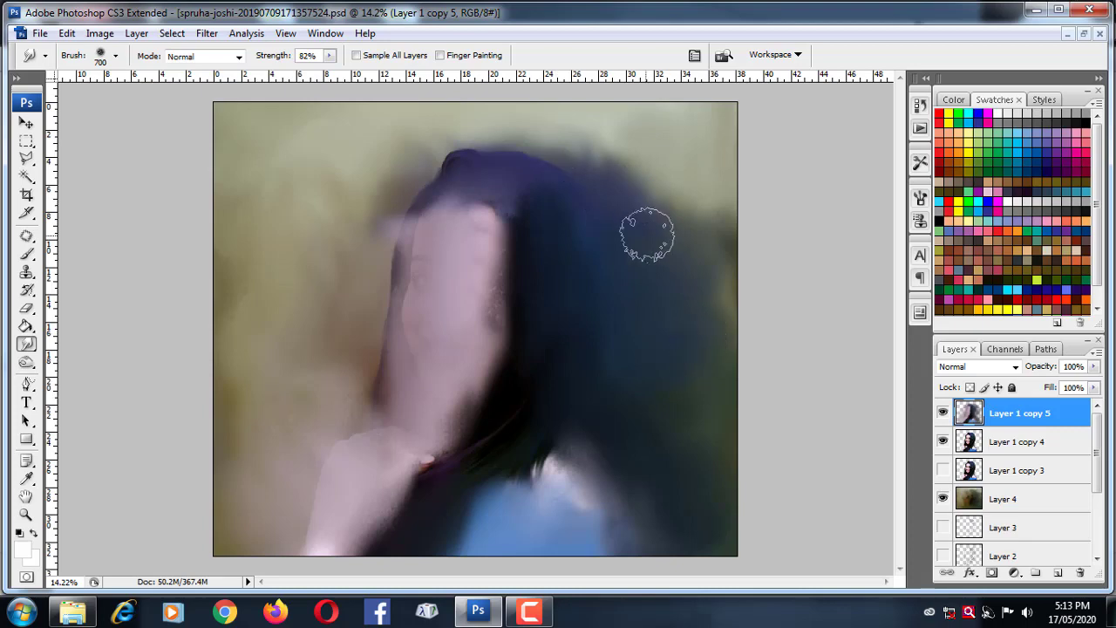
{"action": "mouse_move", "coordinate": [645, 230]}
{"action": "left_mouse_down"}
{"action": "mouse_move", "coordinate": [523, 195]}
{"action": "mouse_move", "coordinate": [628, 182]}
{"action": "mouse_move", "coordinate": [559, 116]}
{"action": "mouse_move", "coordinate": [668, 167]}
{"action": "mouse_move", "coordinate": [704, 200]}
{"action": "mouse_move", "coordinate": [698, 186]}
{"action": "mouse_move", "coordinate": [728, 172]}
{"action": "mouse_move", "coordinate": [683, 125]}
{"action": "mouse_move", "coordinate": [652, 189]}
{"action": "mouse_move", "coordinate": [648, 154]}
{"action": "mouse_move", "coordinate": [687, 120]}
{"action": "mouse_move", "coordinate": [680, 166]}
{"action": "mouse_move", "coordinate": [723, 212]}
{"action": "mouse_move", "coordinate": [680, 237]}
{"action": "mouse_move", "coordinate": [712, 281]}
{"action": "mouse_move", "coordinate": [630, 297]}
{"action": "mouse_move", "coordinate": [619, 167]}
{"action": "mouse_move", "coordinate": [593, 229]}
{"action": "mouse_move", "coordinate": [602, 148]}
{"action": "mouse_move", "coordinate": [529, 167]}
{"action": "mouse_move", "coordinate": [416, 149]}
{"action": "mouse_move", "coordinate": [434, 117]}
{"action": "mouse_move", "coordinate": [311, 107]}
{"action": "mouse_move", "coordinate": [411, 160]}
{"action": "mouse_move", "coordinate": [336, 224]}
{"action": "mouse_move", "coordinate": [394, 227]}
{"action": "mouse_move", "coordinate": [366, 323]}
{"action": "mouse_move", "coordinate": [324, 307]}
{"action": "mouse_move", "coordinate": [343, 404]}
{"action": "mouse_move", "coordinate": [297, 415]}
{"action": "mouse_move", "coordinate": [270, 392]}
{"action": "mouse_move", "coordinate": [261, 336]}
{"action": "mouse_move", "coordinate": [299, 317]}
{"action": "mouse_move", "coordinate": [352, 343]}
{"action": "left_mouse_up"}
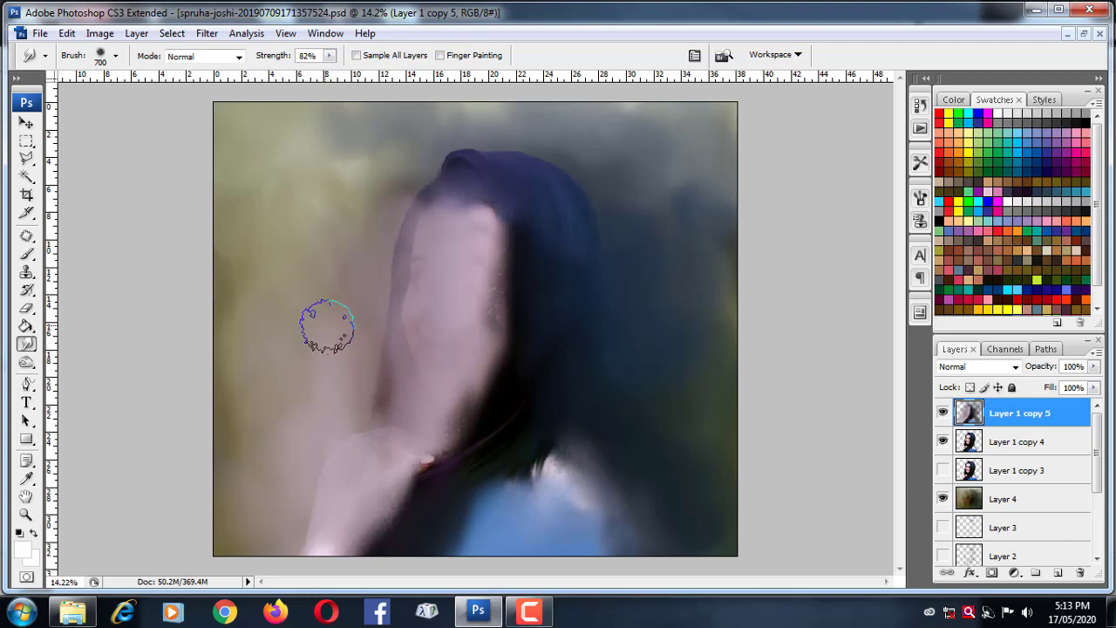
{"action": "key", "text": "ctrl+bracketleft"}
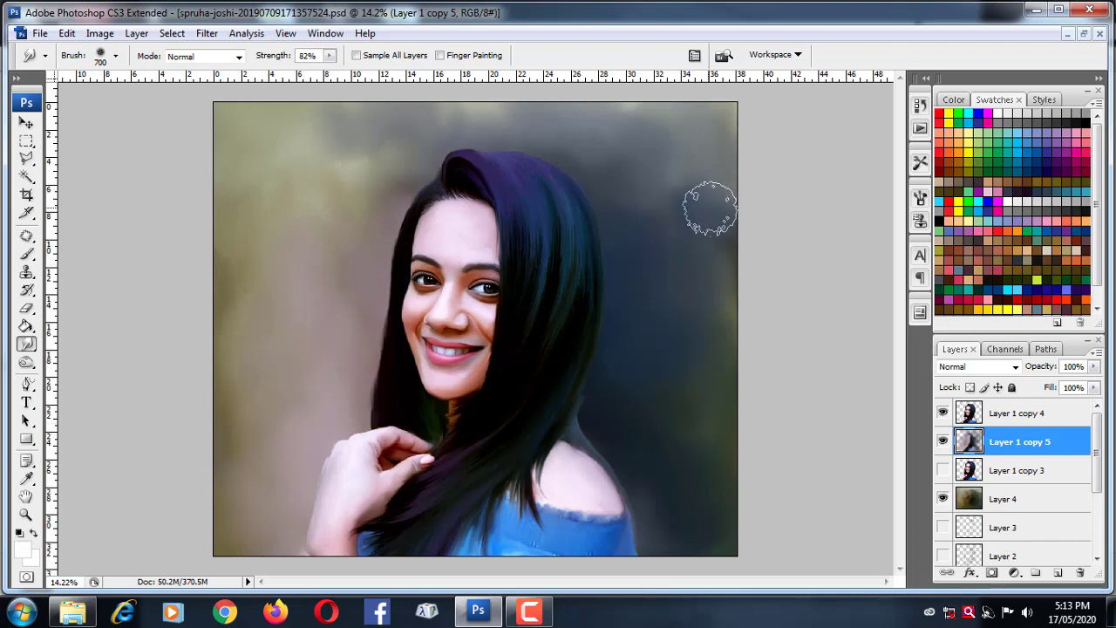
Set the smudge brush to a hard round tip at 600 px.
{"action": "key", "text": "bracketleft"}
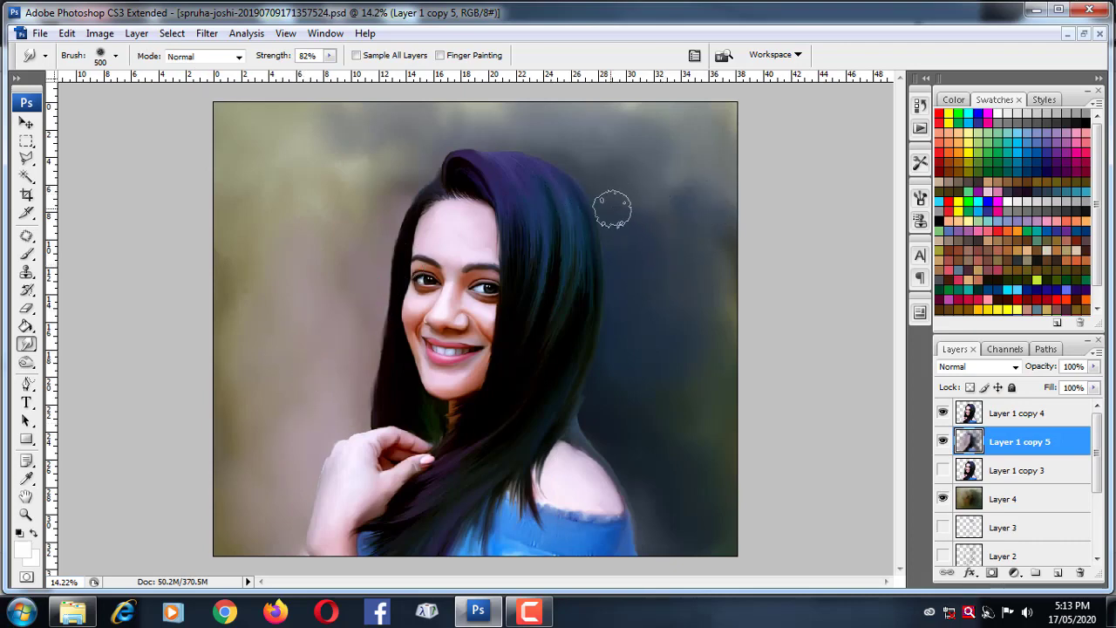
{"action": "left_click", "coordinate": [329, 56]}
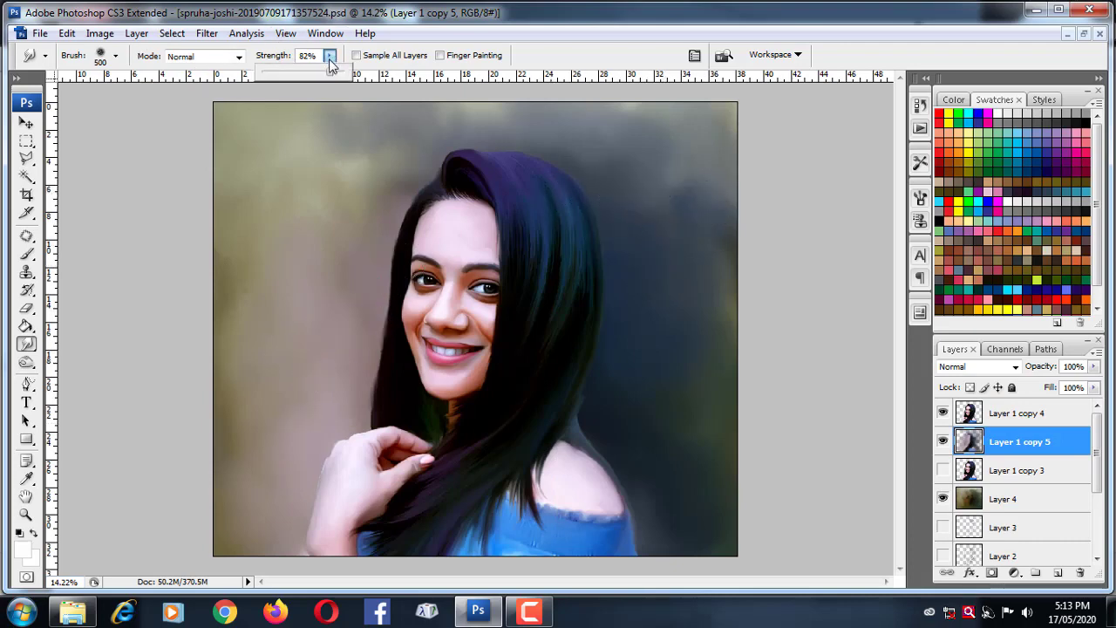
{"action": "left_click", "coordinate": [115, 56]}
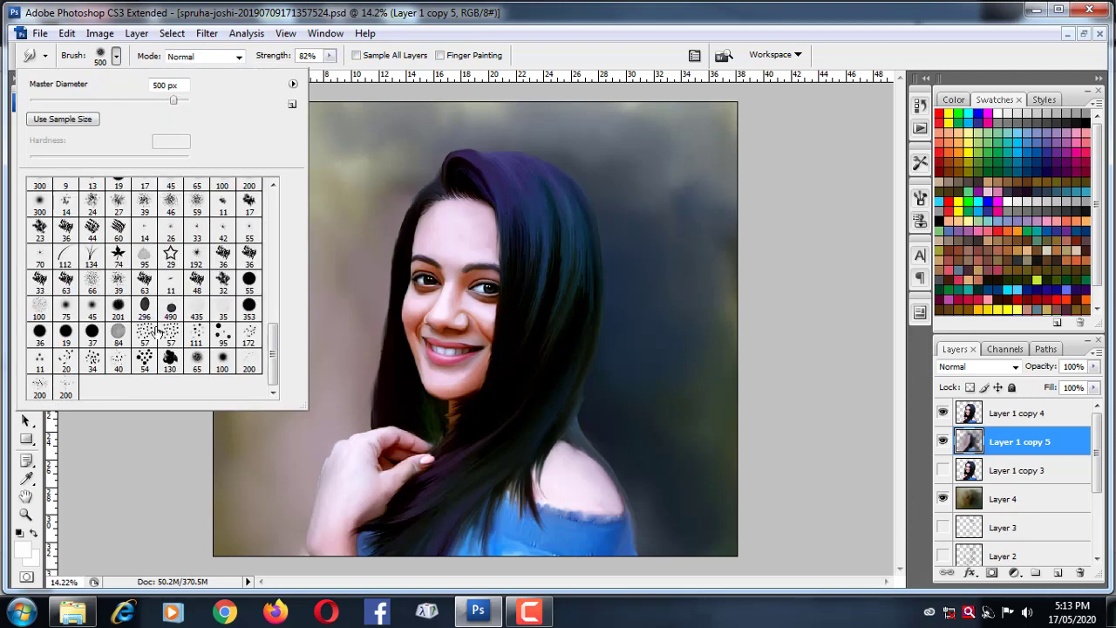
{"action": "double_click", "coordinate": [40, 334]}
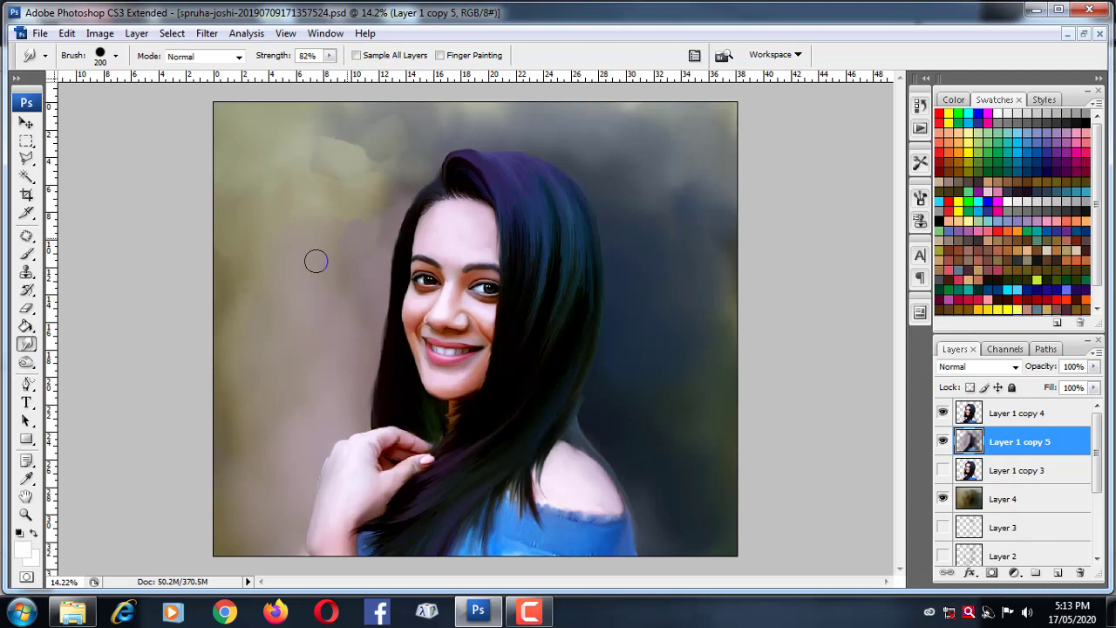
Smudge the olive background above and left of the head into softer strokes.
{"action": "left_click_drag", "start_coordinate": [484, 155], "coordinate": [490, 124]}
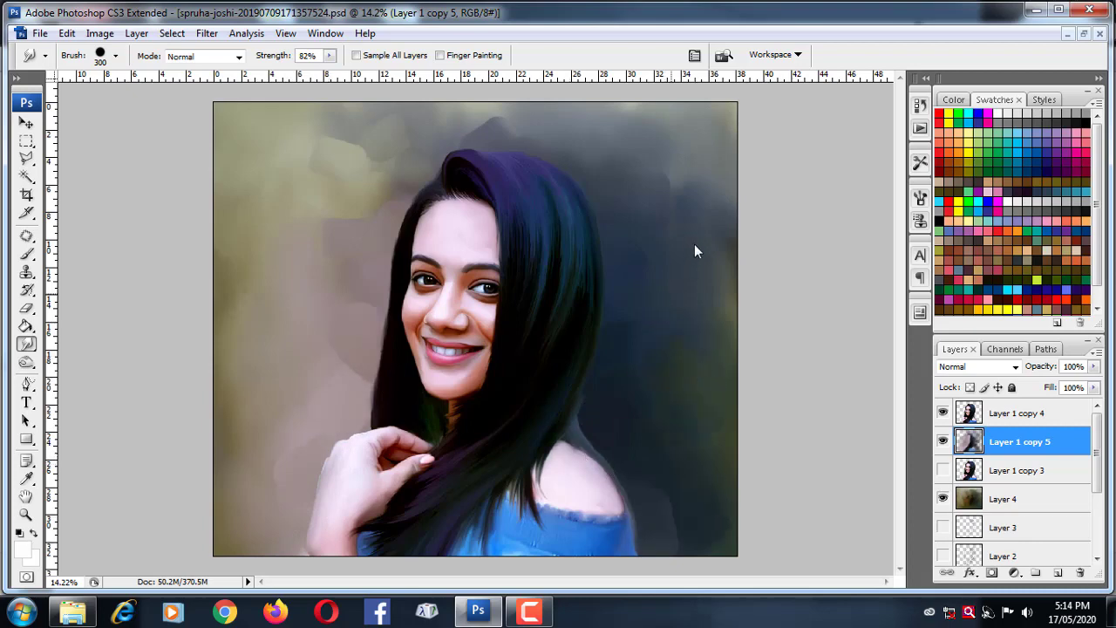
{"action": "left_click_drag", "start_coordinate": [643, 148], "coordinate": [591, 131]}
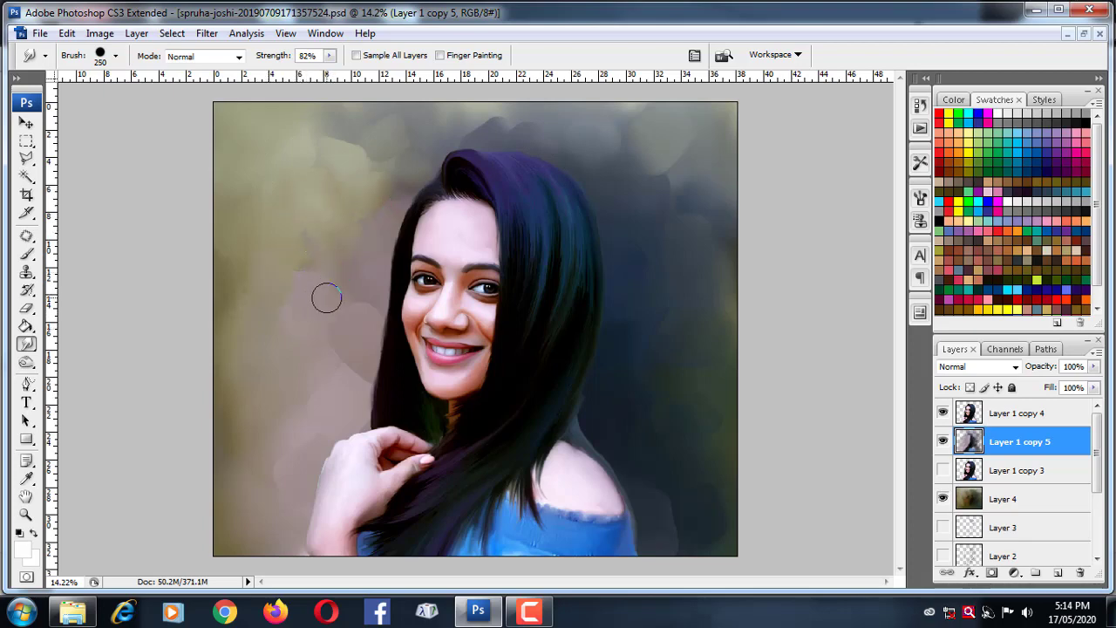
{"action": "left_click_drag", "start_coordinate": [336, 241], "coordinate": [354, 191]}
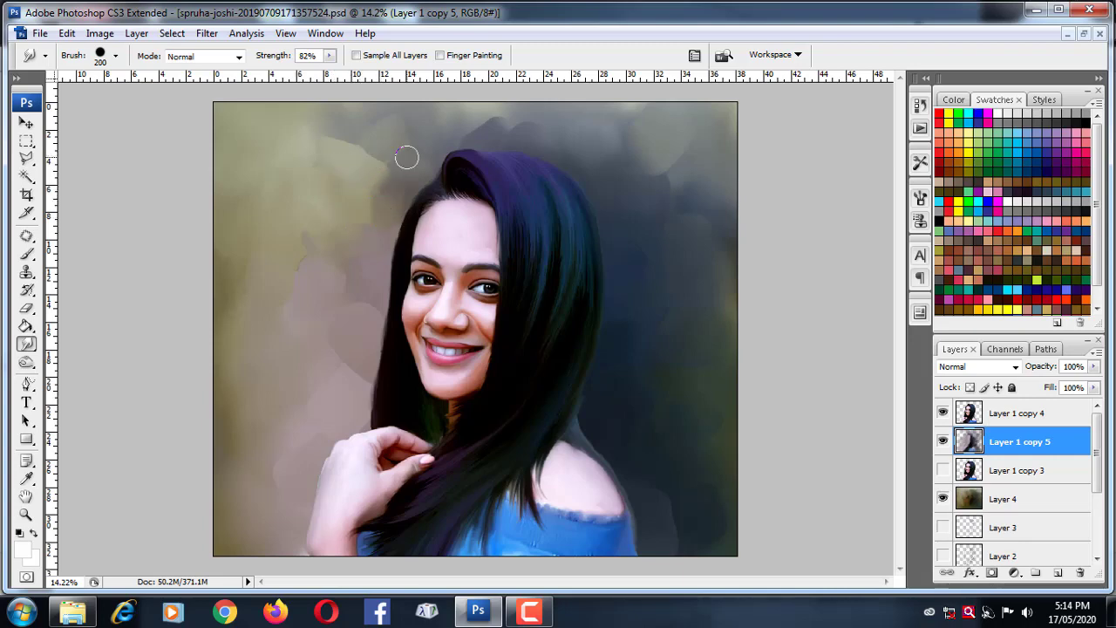
{"action": "mouse_move", "coordinate": [438, 128]}
{"action": "left_mouse_down"}
{"action": "mouse_move", "coordinate": [441, 150]}
{"action": "mouse_move", "coordinate": [443, 109]}
{"action": "left_mouse_up"}
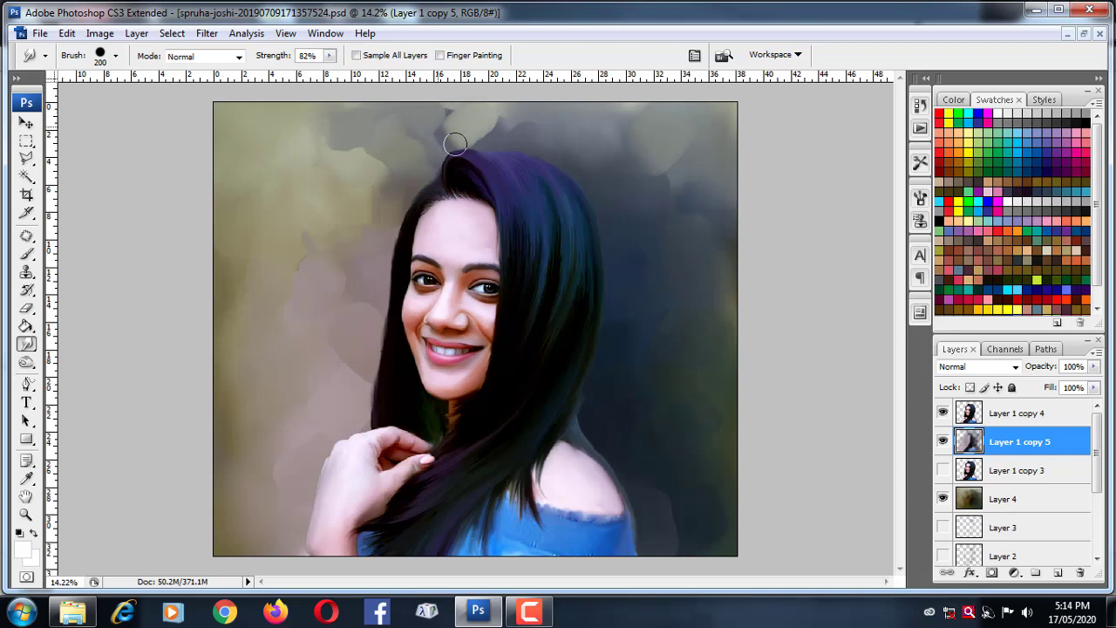
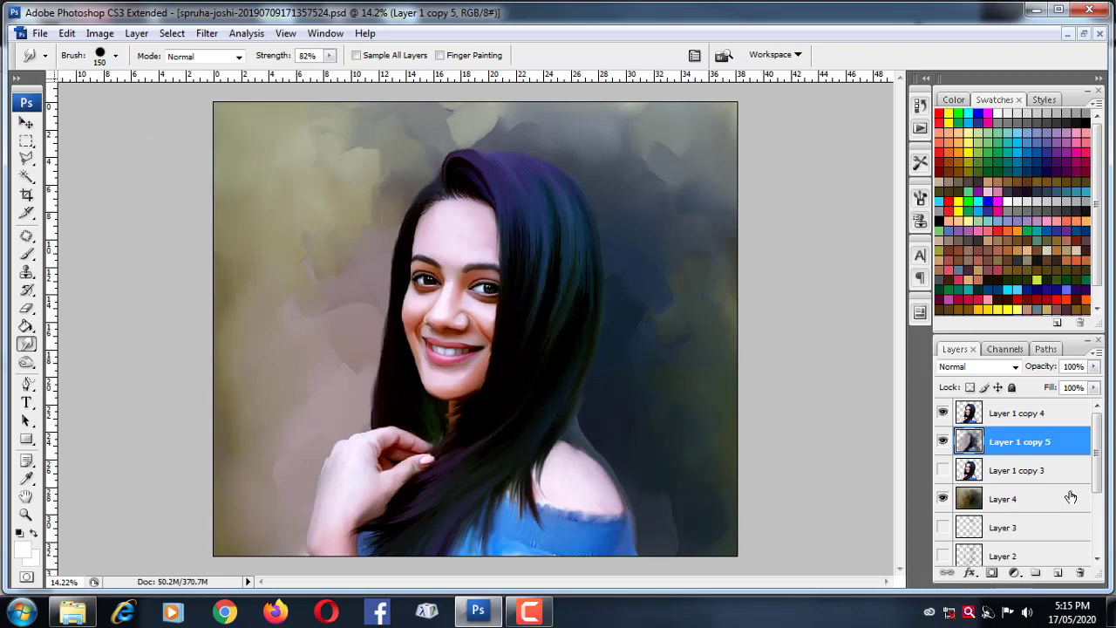
Move Layer 1 copy 5 below Layer 1 copy 3, merge it into Layer 4, and smudge the light paint left of the hand.
{"action": "left_click_drag", "start_coordinate": [1030, 480], "coordinate": [1030, 494]}
{"action": "key", "text": "ctrl+e"}
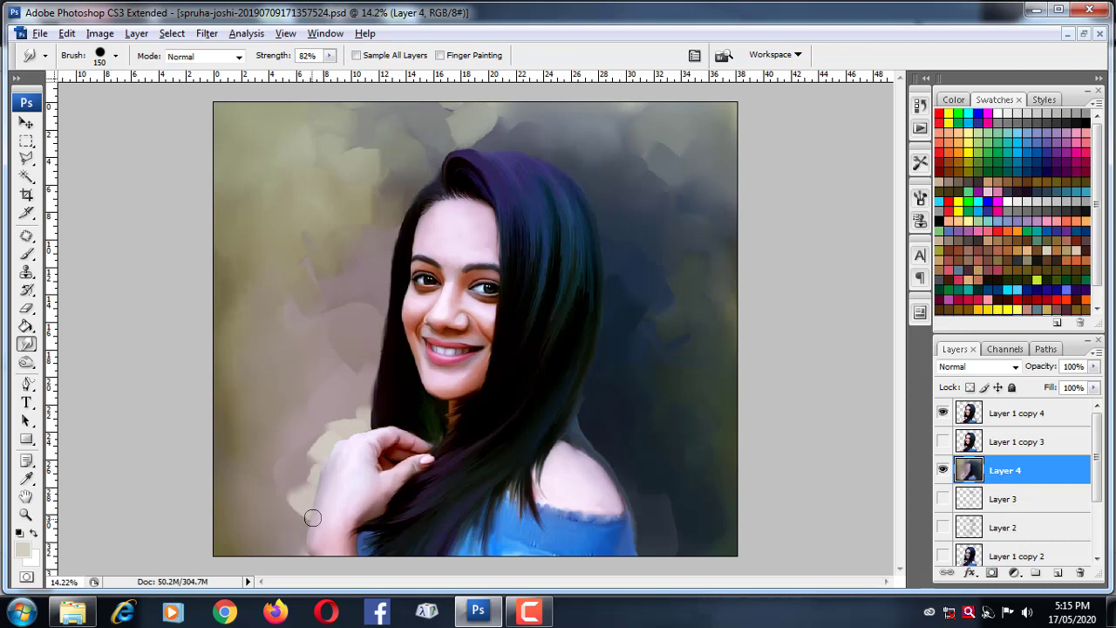
{"action": "left_click_drag", "start_coordinate": [307, 455], "coordinate": [323, 453]}
{"action": "mouse_move", "coordinate": [329, 431]}
{"action": "left_mouse_down"}
{"action": "mouse_move", "coordinate": [304, 381]}
{"action": "mouse_move", "coordinate": [319, 408]}
{"action": "mouse_move", "coordinate": [361, 392]}
{"action": "mouse_move", "coordinate": [342, 346]}
{"action": "mouse_move", "coordinate": [323, 411]}
{"action": "mouse_move", "coordinate": [305, 422]}
{"action": "mouse_move", "coordinate": [308, 404]}
{"action": "left_mouse_up"}
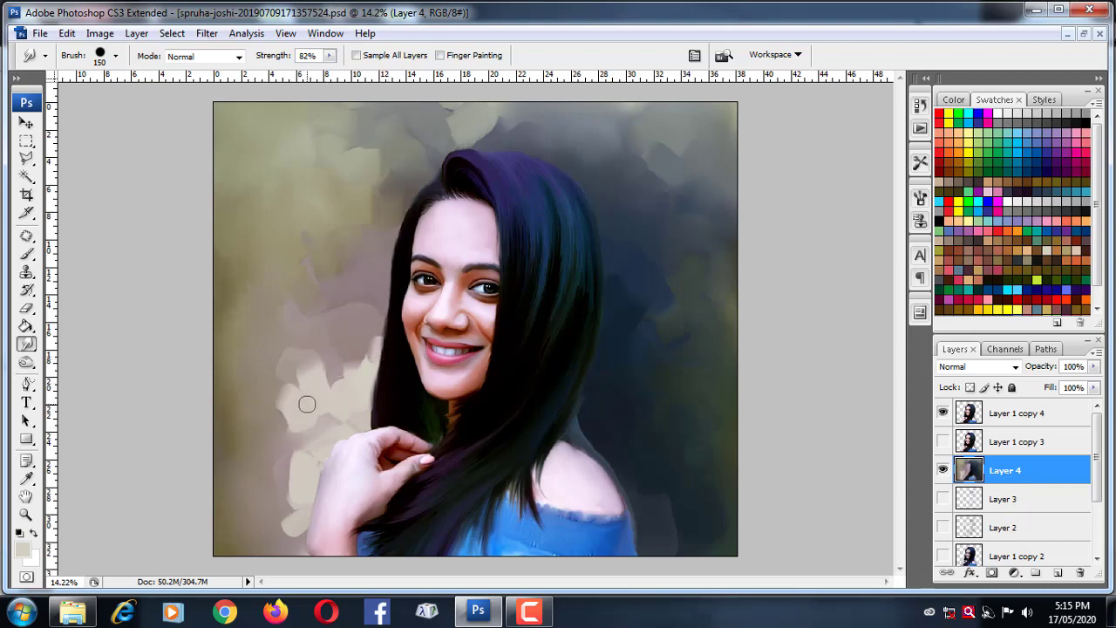
Resize the smudge brush and blend the blotches left of the hand and across the upper background, ending at size 400.
{"action": "left_click", "coordinate": [113, 58]}
{"action": "double_click", "coordinate": [198, 356]}
{"action": "key", "text": "bracketright"}
{"action": "key", "text": "bracketright"}
{"action": "key", "text": "bracketright"}
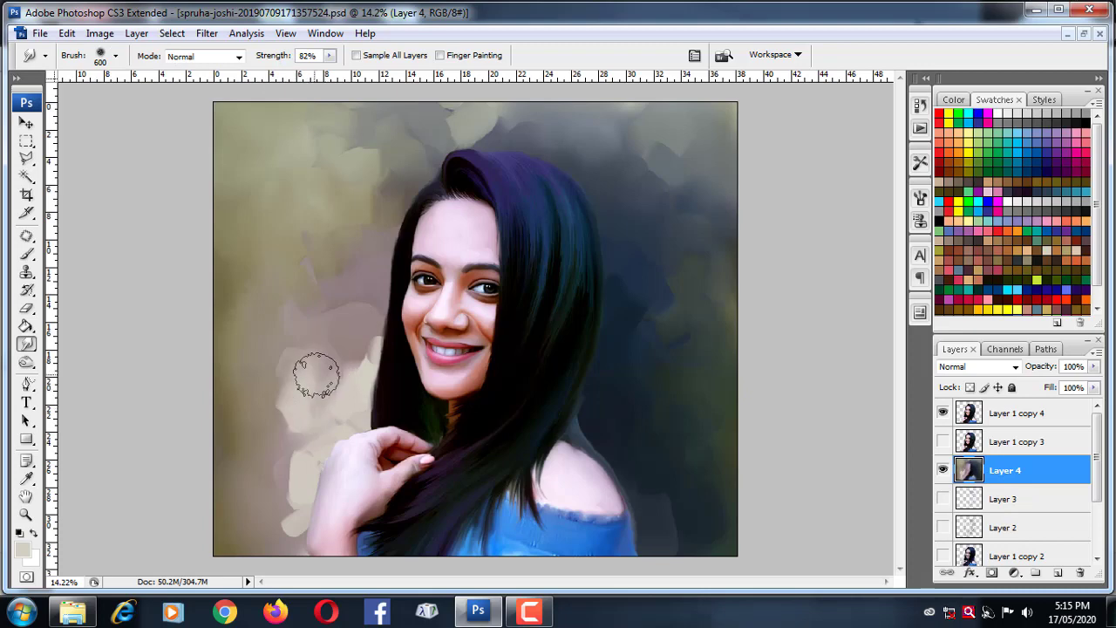
{"action": "mouse_move", "coordinate": [314, 374]}
{"action": "left_mouse_down"}
{"action": "mouse_move", "coordinate": [340, 449]}
{"action": "mouse_move", "coordinate": [356, 381]}
{"action": "mouse_move", "coordinate": [374, 366]}
{"action": "mouse_move", "coordinate": [331, 466]}
{"action": "mouse_move", "coordinate": [311, 471]}
{"action": "mouse_move", "coordinate": [306, 367]}
{"action": "left_mouse_up"}
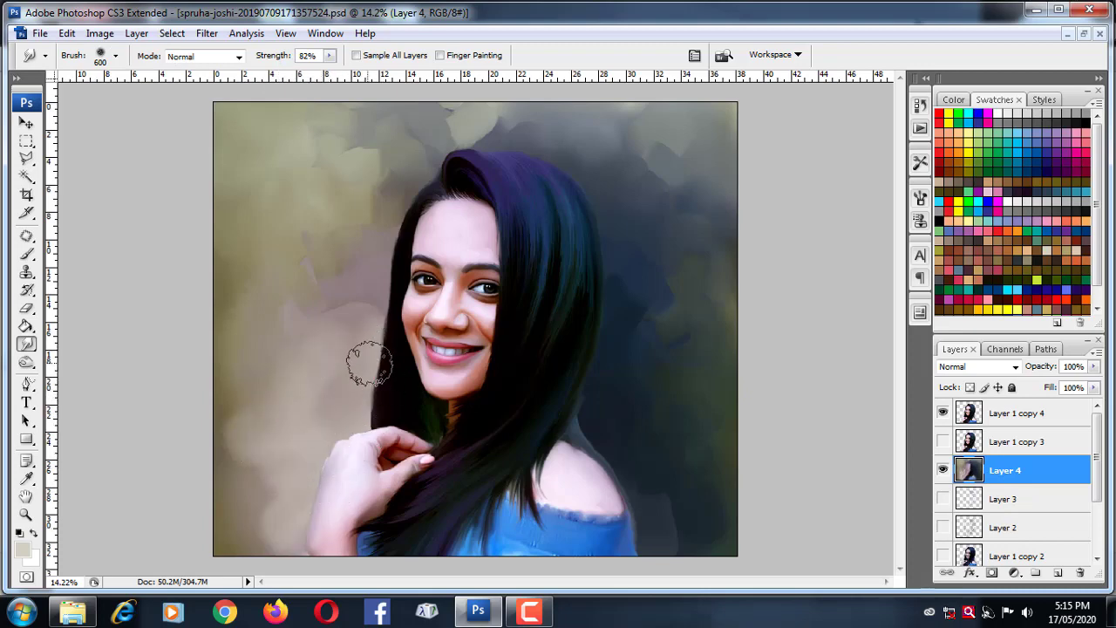
{"action": "mouse_move", "coordinate": [303, 200]}
{"action": "left_mouse_down"}
{"action": "mouse_move", "coordinate": [281, 174]}
{"action": "mouse_move", "coordinate": [411, 112]}
{"action": "mouse_move", "coordinate": [428, 179]}
{"action": "mouse_move", "coordinate": [366, 148]}
{"action": "mouse_move", "coordinate": [598, 145]}
{"action": "mouse_move", "coordinate": [578, 159]}
{"action": "mouse_move", "coordinate": [698, 169]}
{"action": "mouse_move", "coordinate": [598, 238]}
{"action": "left_mouse_up"}
{"action": "key", "text": "bracketleft"}
{"action": "key", "text": "bracketleft"}
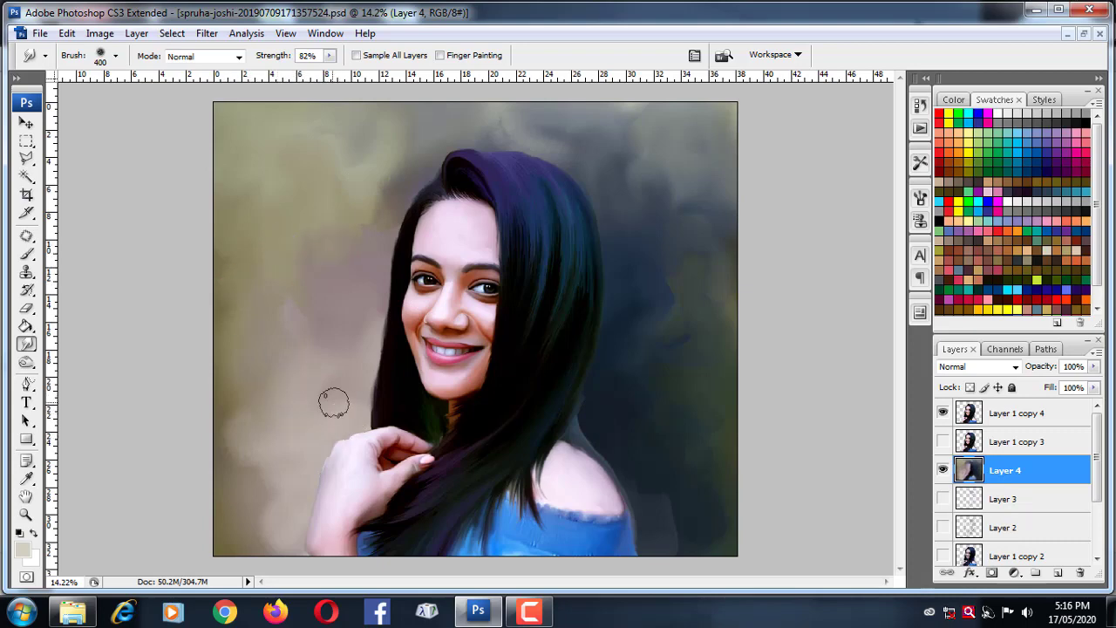
Select the Layer 1 copy 4 portrait layer and erase its lower-left area.
{"action": "left_click", "coordinate": [26, 124]}
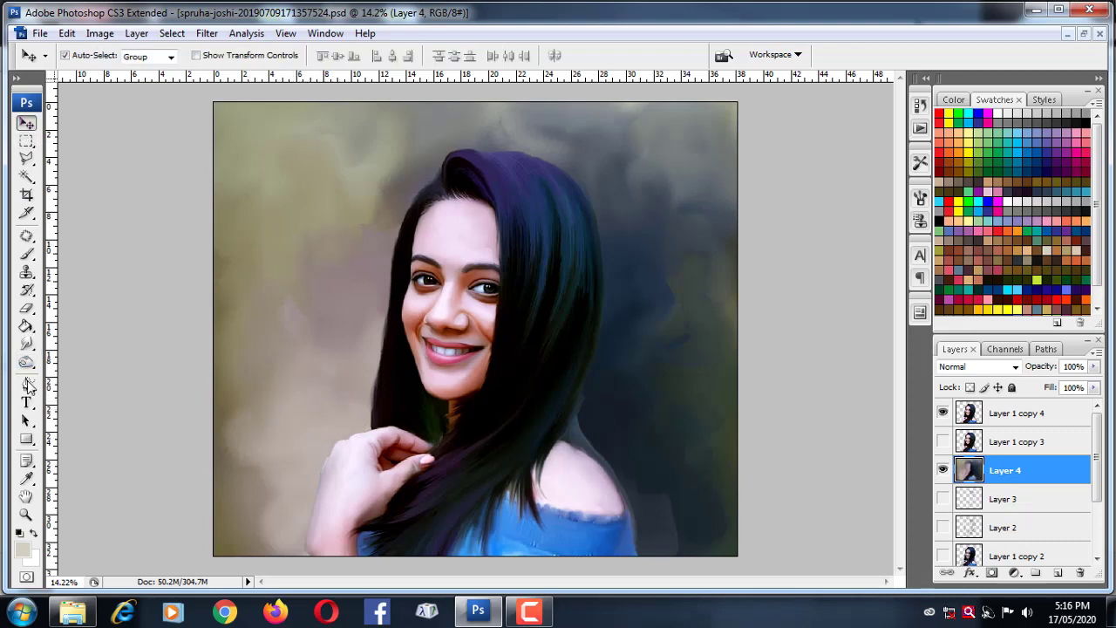
{"action": "left_click", "coordinate": [26, 308]}
{"action": "key", "text": "v"}
{"action": "left_click", "coordinate": [493, 337]}
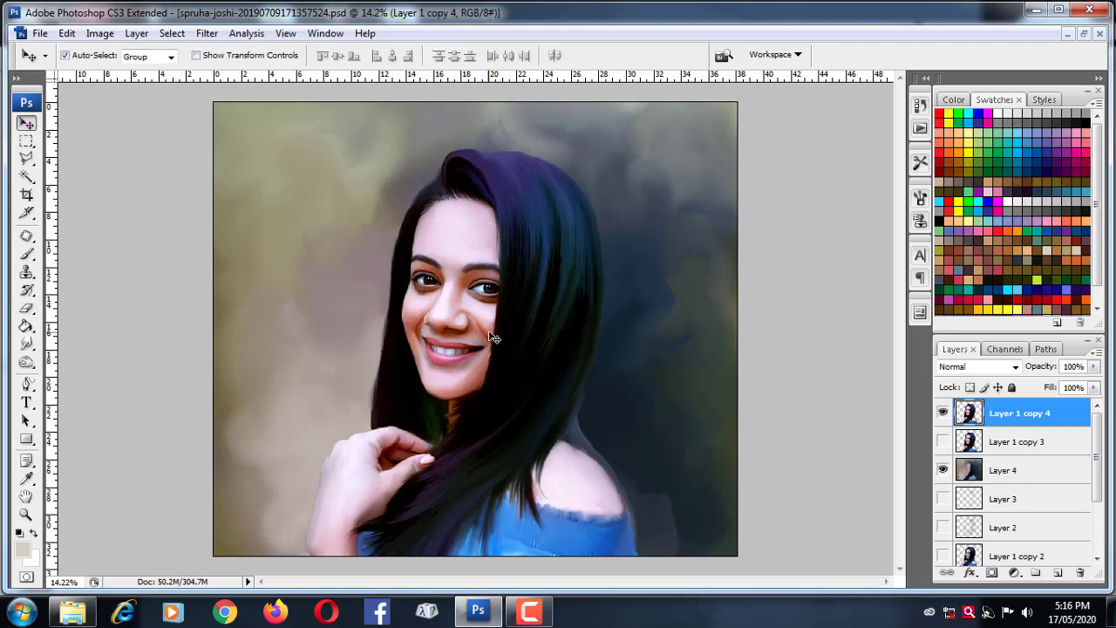
{"action": "key", "text": "e"}
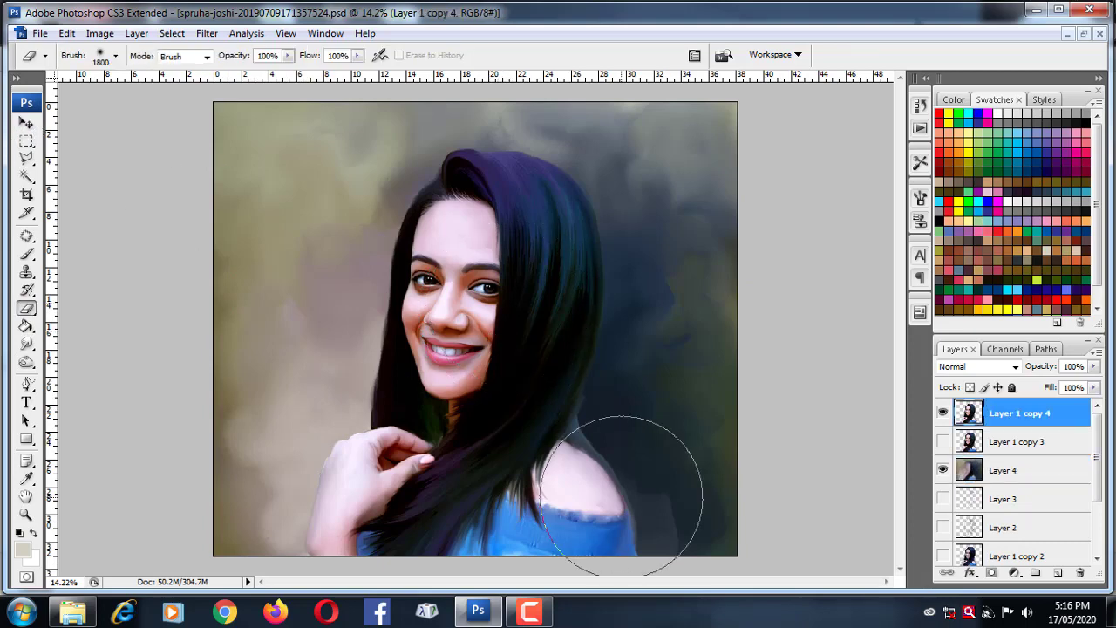
{"action": "scroll", "coordinate": [671, 523], "scroll_direction": "down", "scroll_amount": 1}
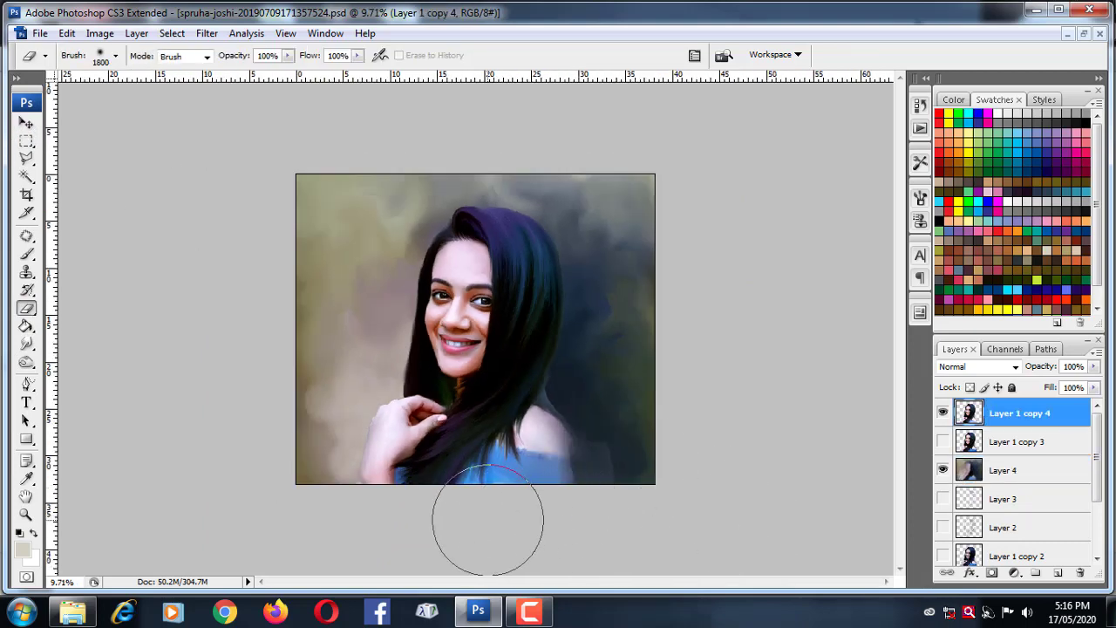
{"action": "left_click_drag", "start_coordinate": [311, 411], "coordinate": [503, 480]}
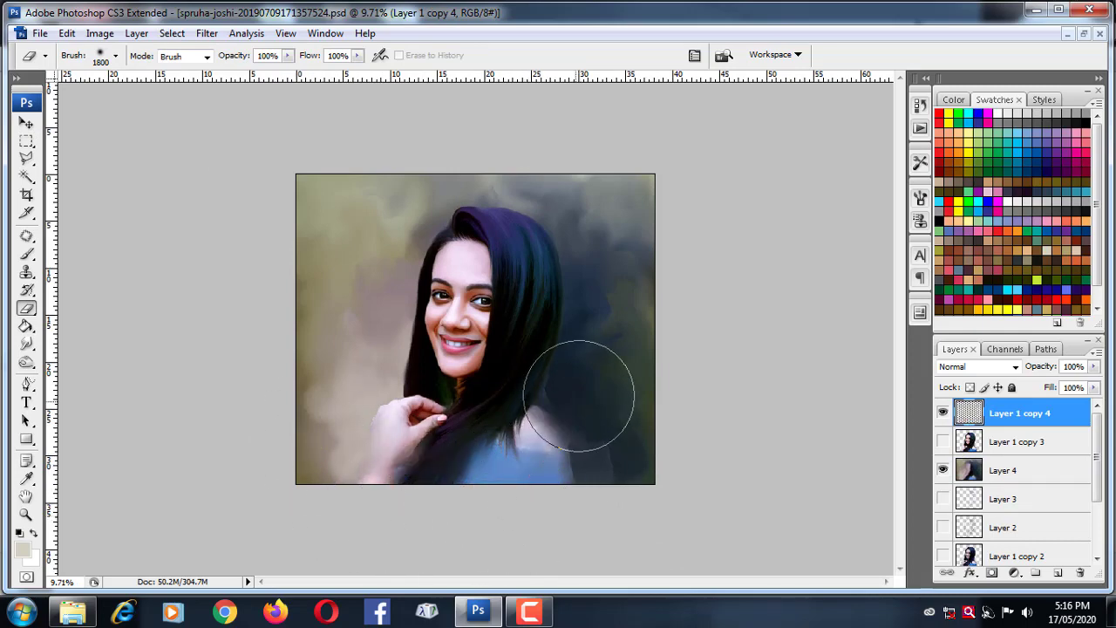
Erase along the right side of the hair and the lower-right background at sizes up to 1800.
{"action": "key", "text": "bracketleft"}
{"action": "key", "text": "bracketleft"}
{"action": "key", "text": "bracketleft"}
{"action": "key", "text": "bracketleft"}
{"action": "key", "text": "bracketleft"}
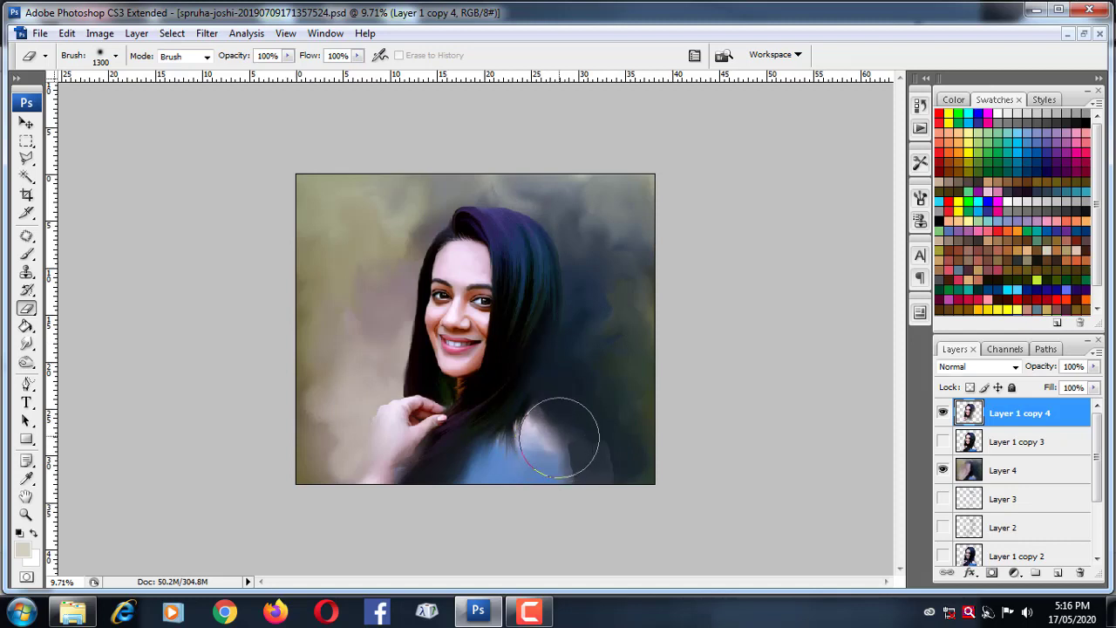
{"action": "key", "text": "bracketright"}
{"action": "key", "text": "bracketright"}
{"action": "mouse_move", "coordinate": [546, 479]}
{"action": "left_mouse_down"}
{"action": "mouse_move", "coordinate": [493, 162]}
{"action": "mouse_move", "coordinate": [606, 250]}
{"action": "left_mouse_up"}
{"action": "key", "text": "bracketright"}
{"action": "key", "text": "bracketright"}
{"action": "key", "text": "bracketright"}
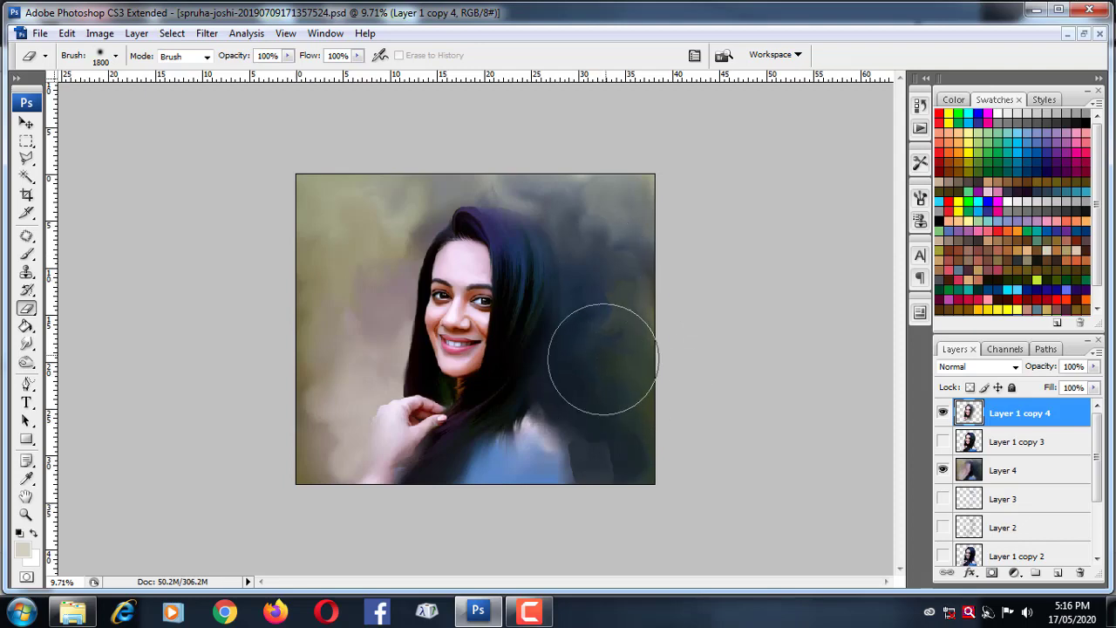
{"action": "left_click_drag", "start_coordinate": [598, 361], "coordinate": [636, 428]}
Make Layer 4 the active layer.
{"action": "left_click", "coordinate": [27, 123]}
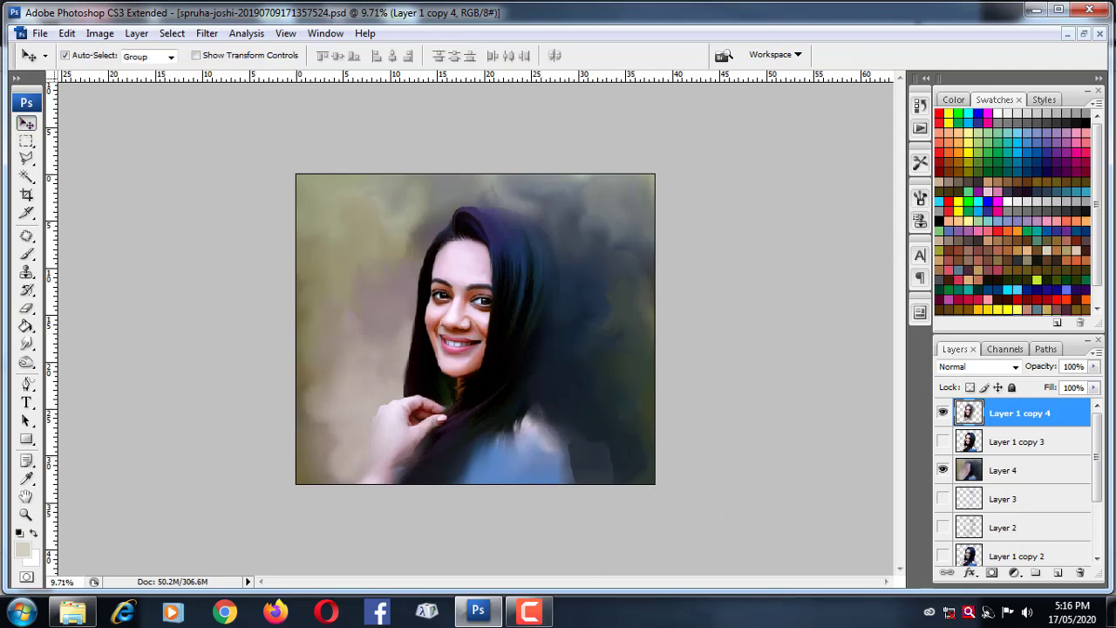
{"action": "left_click", "coordinate": [1046, 472]}
{"action": "key", "text": "e"}
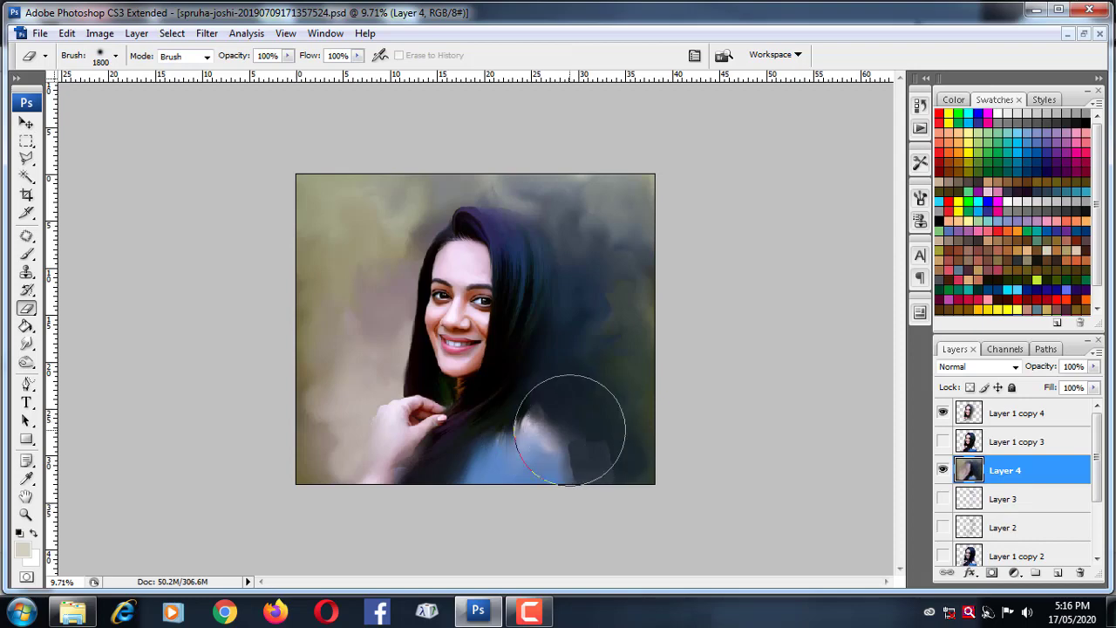
Duplicate Layer 4, flip the copy vertically, and shift it slightly upward.
{"action": "key", "text": "ctrl+j"}
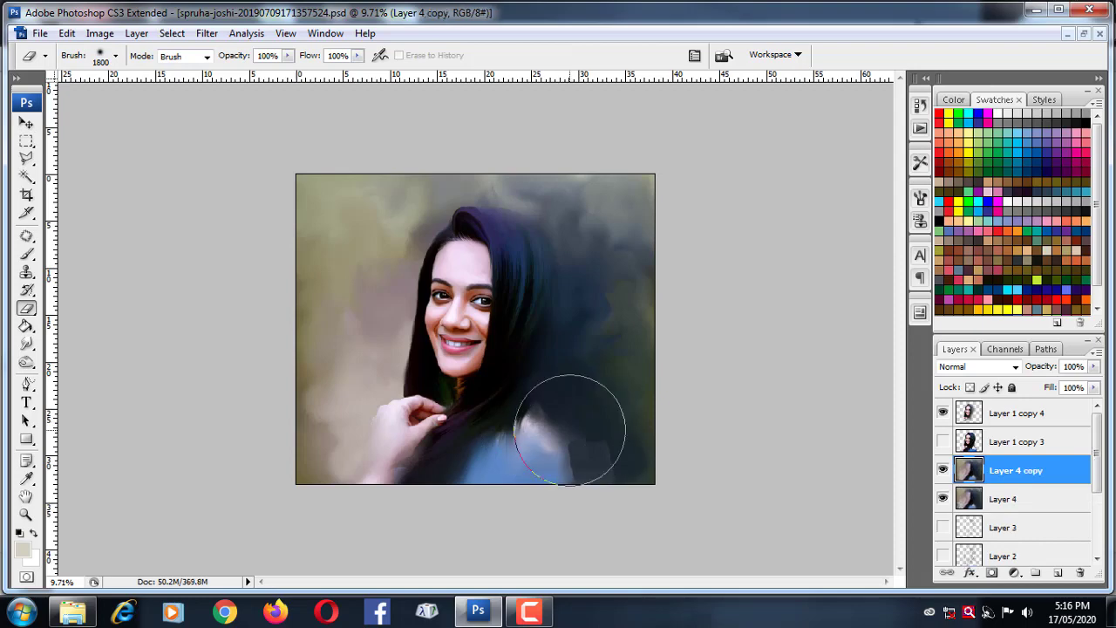
{"action": "key", "text": "ctrl+t"}
{"action": "right_click", "coordinate": [530, 413]}
{"action": "left_click", "coordinate": [576, 398]}
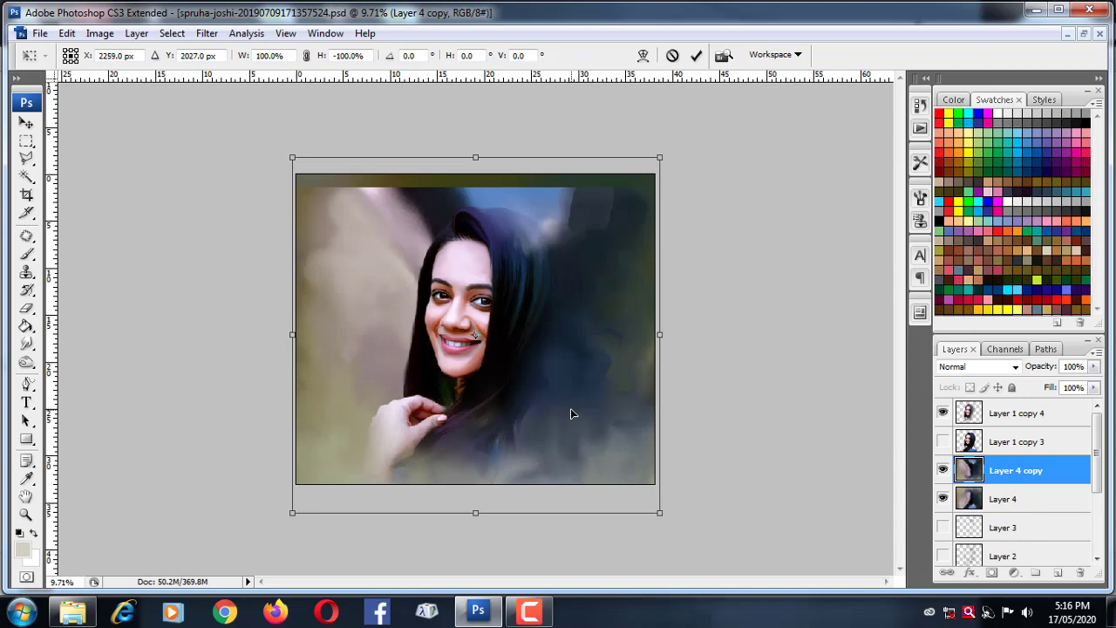
{"action": "mouse_move", "coordinate": [559, 346]}
{"action": "left_mouse_down"}
{"action": "mouse_move", "coordinate": [563, 326]}
{"action": "mouse_move", "coordinate": [563, 335]}
{"action": "left_mouse_up"}
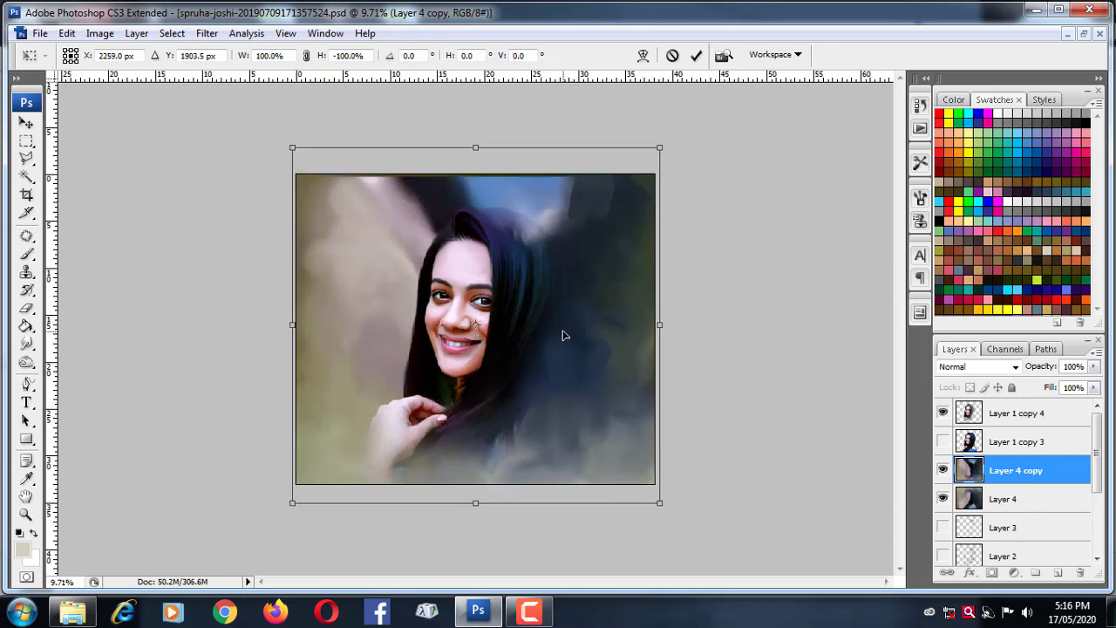
{"action": "key", "text": "Return"}
Erase the flipped copy's top and the area around the figure, then merge it into Layer 4.
{"action": "key", "text": "e"}
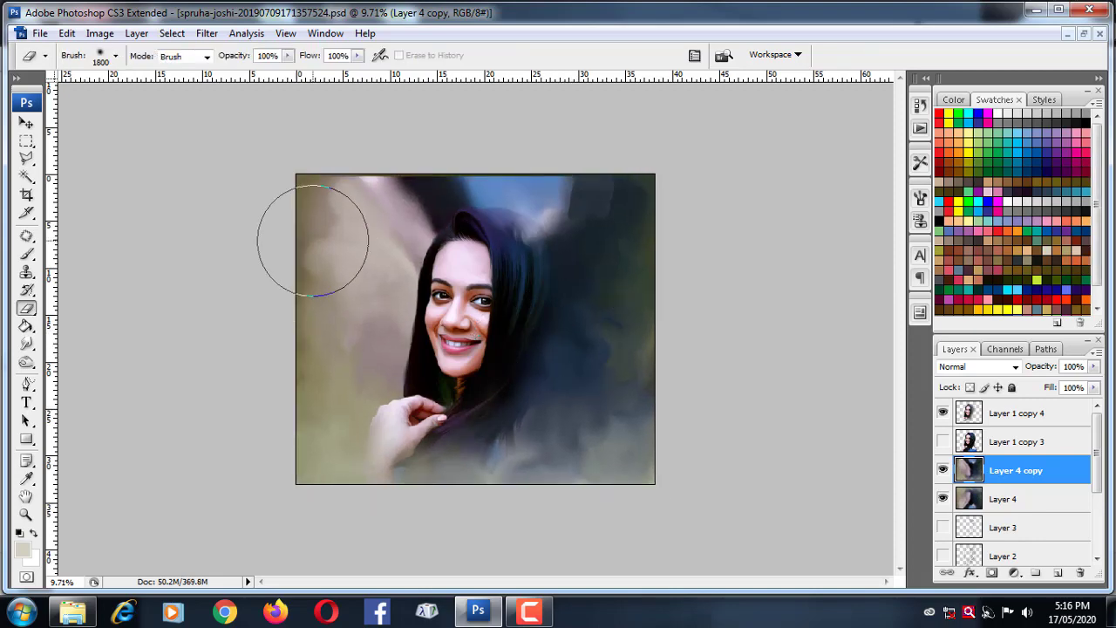
{"action": "mouse_move", "coordinate": [311, 232]}
{"action": "left_mouse_down"}
{"action": "mouse_move", "coordinate": [530, 224]}
{"action": "mouse_move", "coordinate": [672, 197]}
{"action": "left_mouse_up"}
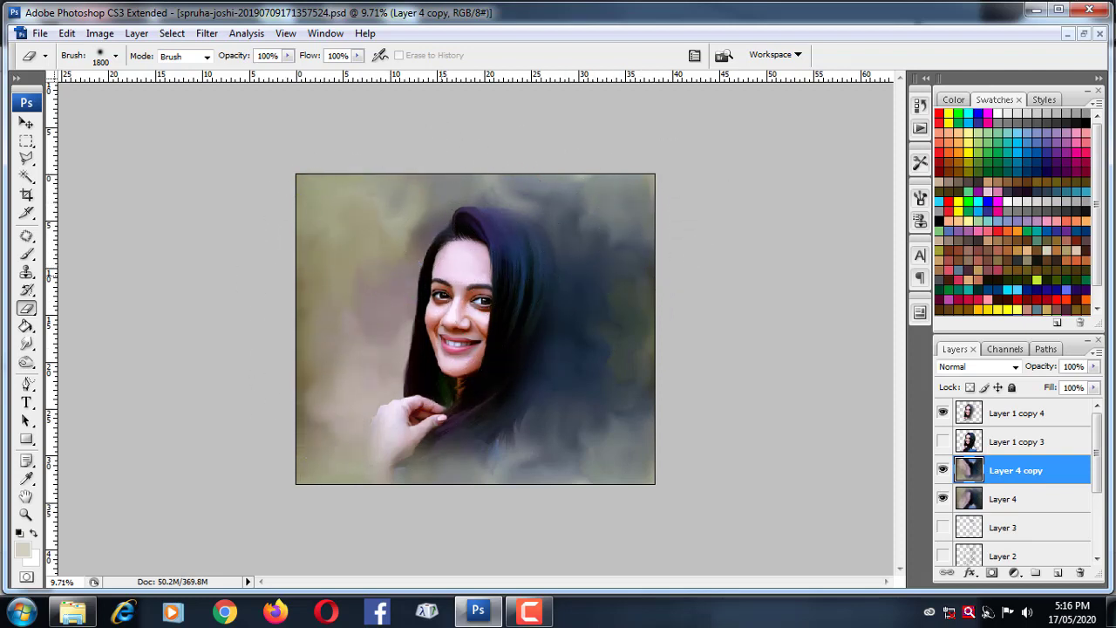
{"action": "left_click_drag", "start_coordinate": [397, 354], "coordinate": [336, 375]}
{"action": "key", "text": "Delete"}
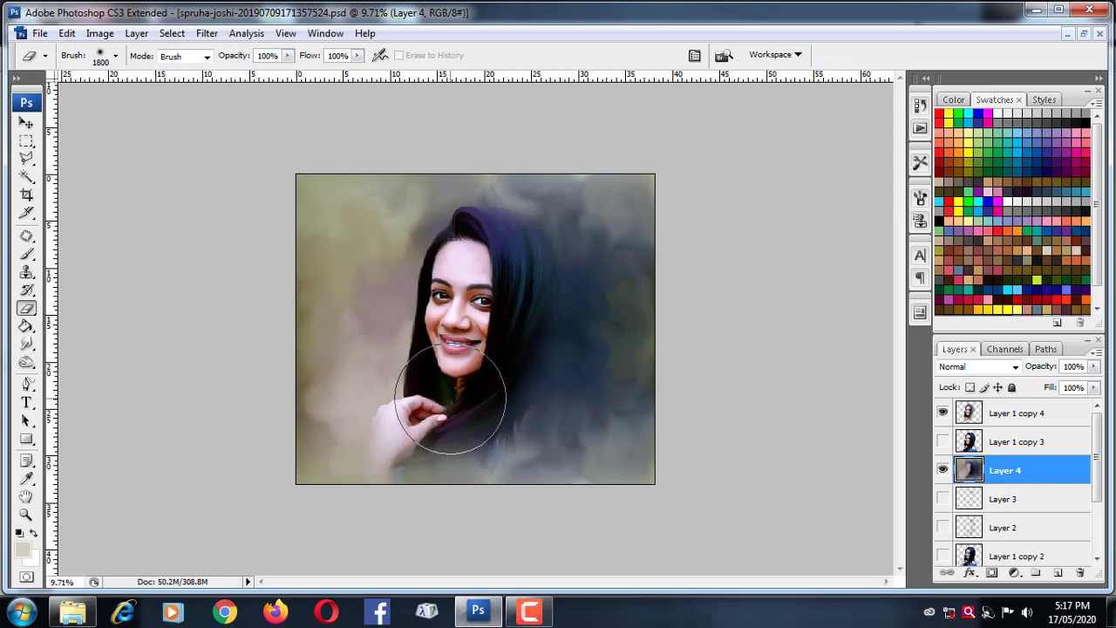
{"action": "key", "text": "ctrl+plus"}
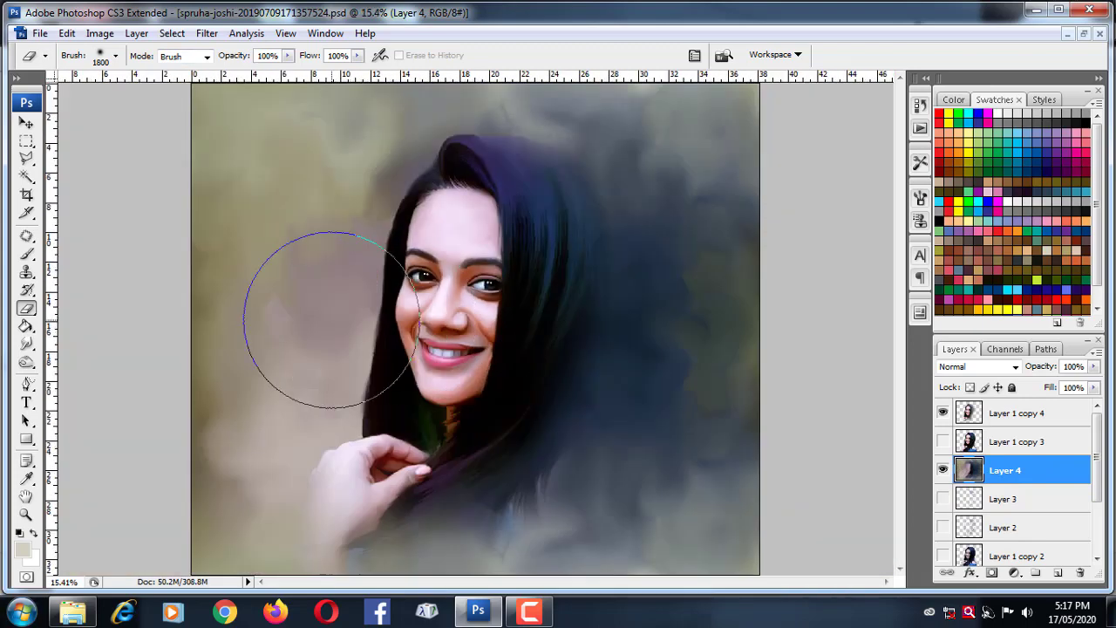
Set smudge strength to 55% and smear the lower dark hair into the background.
{"action": "key", "text": "ctrl+plus"}
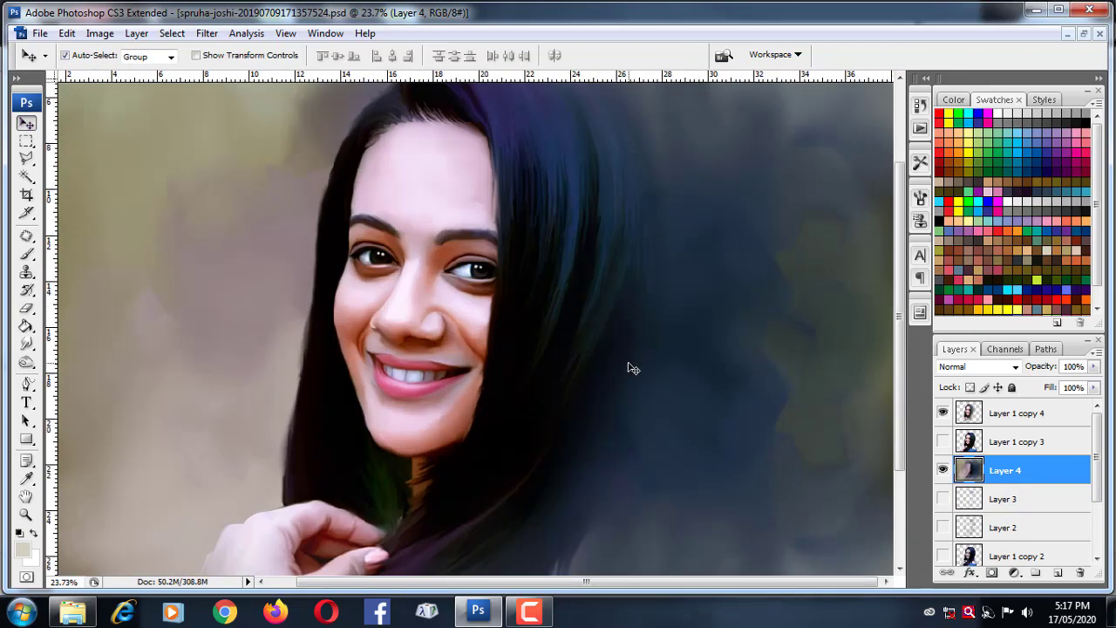
{"action": "key", "text": "ctrl+0"}
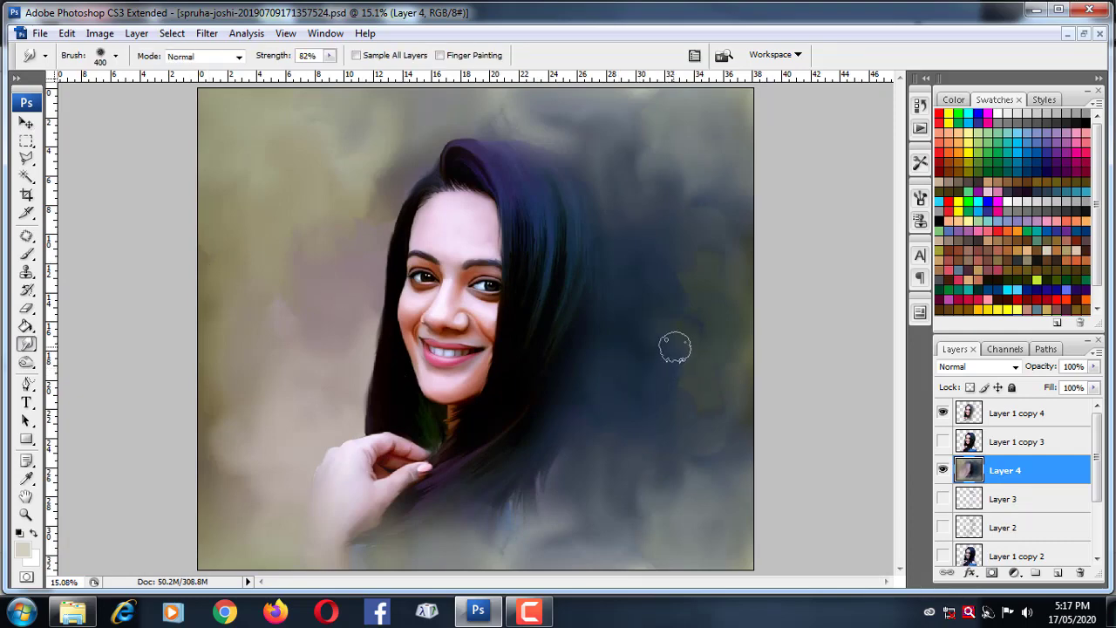
{"action": "left_click", "coordinate": [329, 55]}
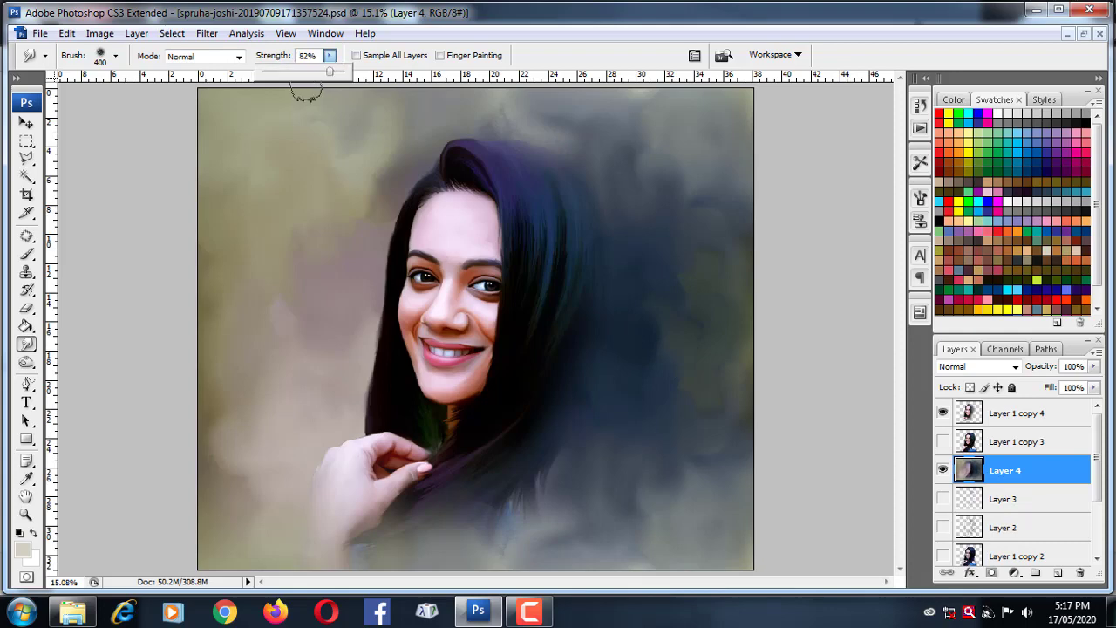
{"action": "left_click", "coordinate": [640, 326]}
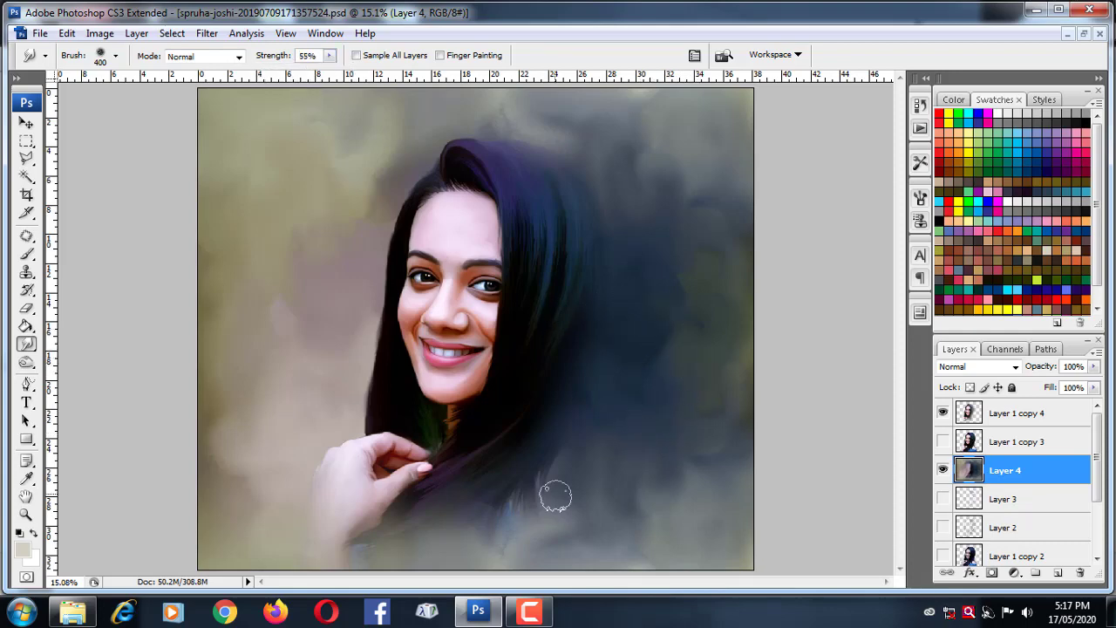
{"action": "mouse_move", "coordinate": [556, 497]}
{"action": "left_mouse_down"}
{"action": "mouse_move", "coordinate": [478, 565]}
{"action": "mouse_move", "coordinate": [520, 506]}
{"action": "mouse_move", "coordinate": [486, 509]}
{"action": "mouse_move", "coordinate": [466, 538]}
{"action": "mouse_move", "coordinate": [436, 543]}
{"action": "mouse_move", "coordinate": [541, 502]}
{"action": "mouse_move", "coordinate": [560, 536]}
{"action": "mouse_move", "coordinate": [379, 554]}
{"action": "left_mouse_up"}
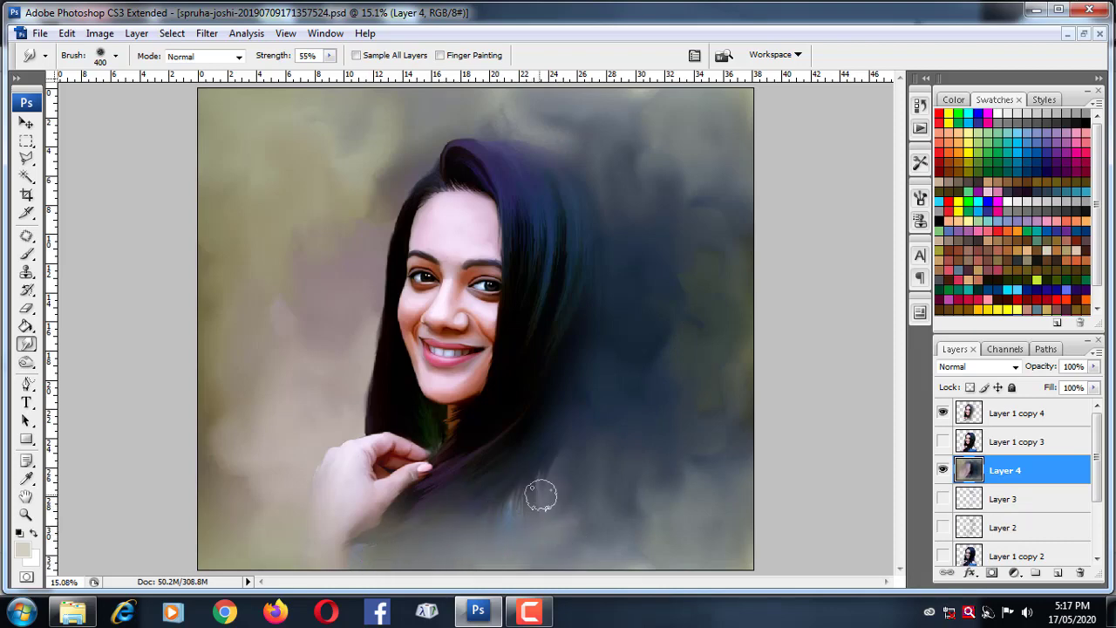
{"action": "mouse_move", "coordinate": [540, 496]}
{"action": "left_mouse_down"}
{"action": "mouse_move", "coordinate": [530, 462]}
{"action": "mouse_move", "coordinate": [539, 407]}
{"action": "mouse_move", "coordinate": [518, 498]}
{"action": "left_mouse_up"}
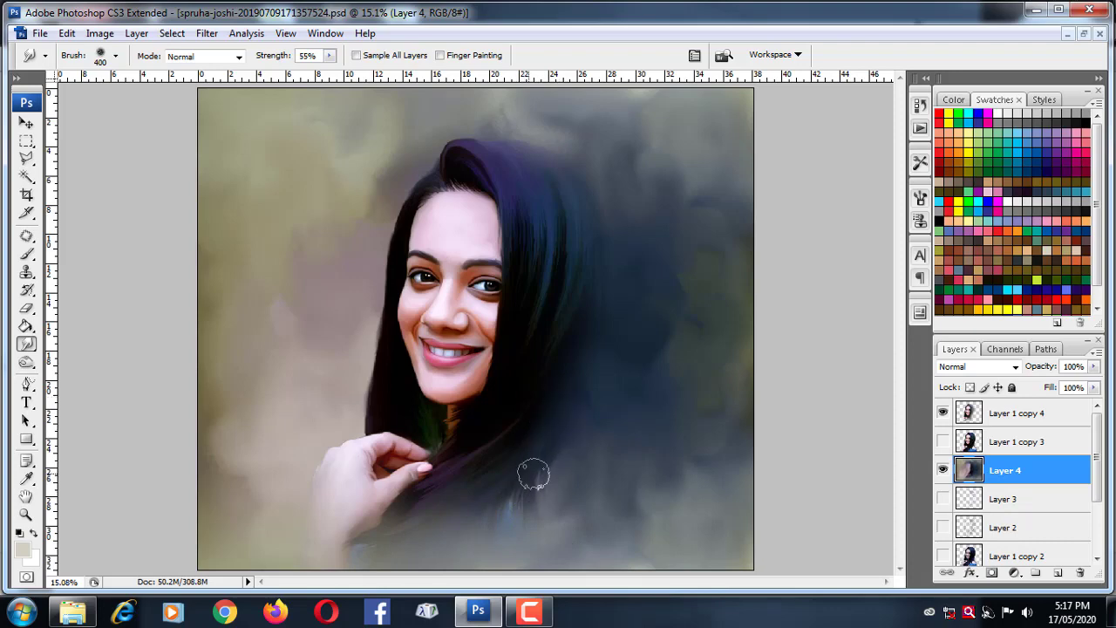
Blend the hair edges and lower-right and left background using a 500 brush.
{"action": "mouse_move", "coordinate": [573, 463]}
{"action": "left_mouse_down"}
{"action": "mouse_move", "coordinate": [553, 474]}
{"action": "mouse_move", "coordinate": [553, 463]}
{"action": "mouse_move", "coordinate": [556, 472]}
{"action": "left_mouse_up"}
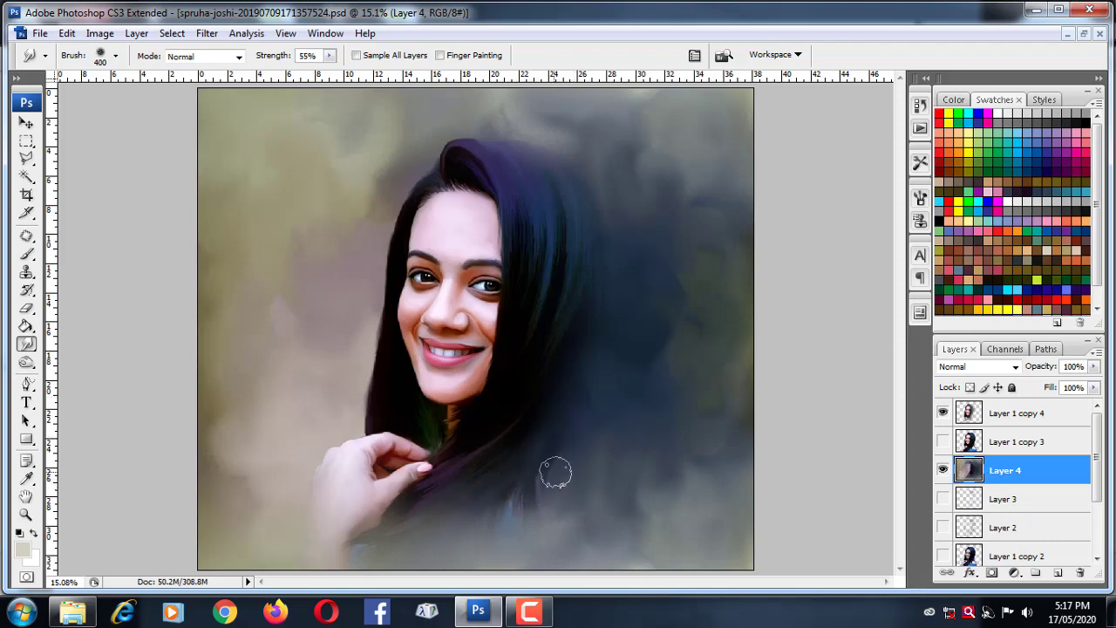
{"action": "left_click_drag", "start_coordinate": [617, 496], "coordinate": [685, 523]}
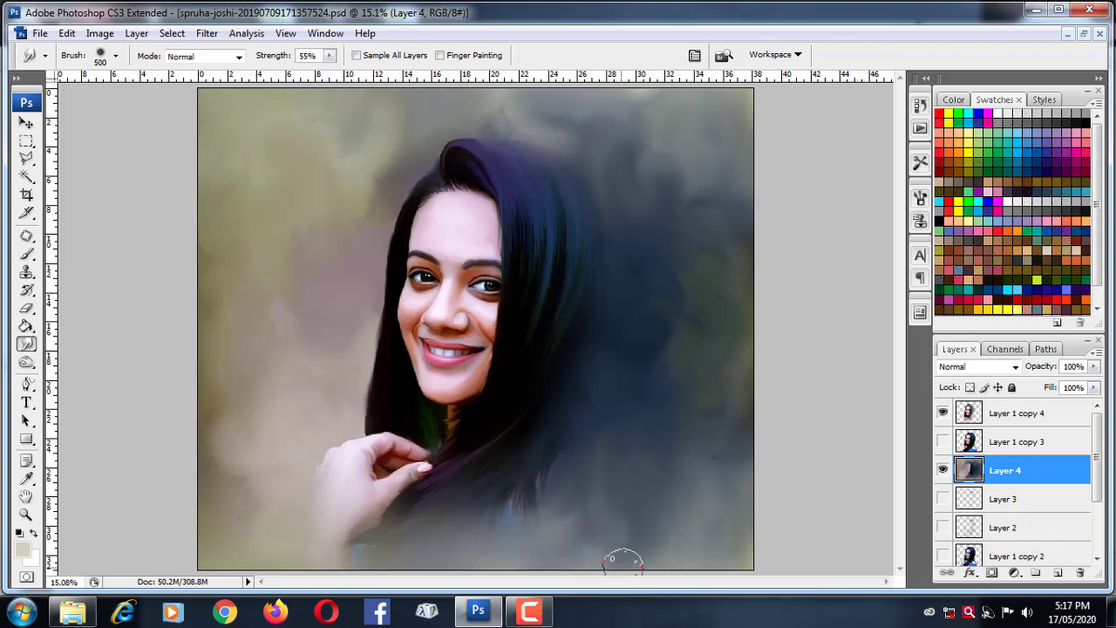
{"action": "key", "text": "bracketright"}
{"action": "left_click_drag", "start_coordinate": [666, 496], "coordinate": [732, 496]}
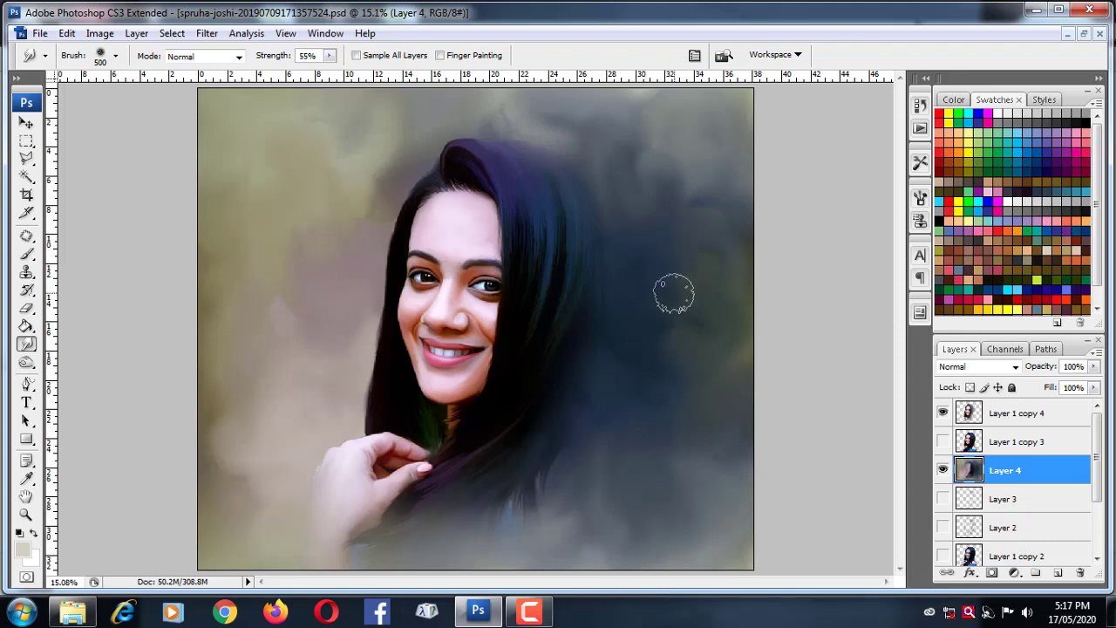
{"action": "left_click_drag", "start_coordinate": [289, 203], "coordinate": [256, 372]}
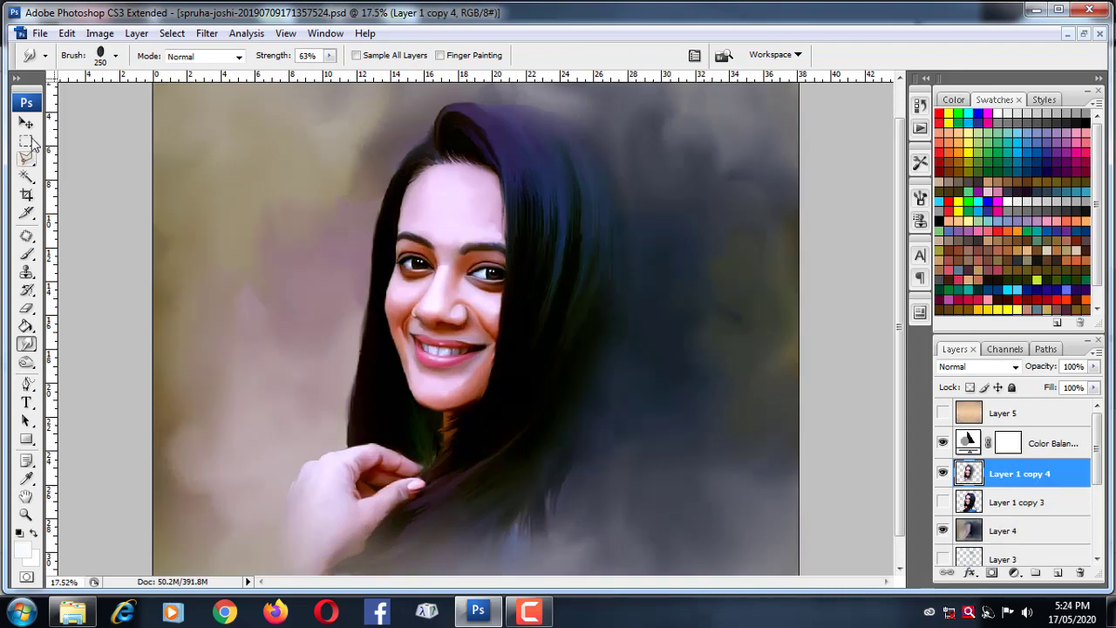
Make the Layer 5 canvas texture visible over the portrait and select it.
{"action": "left_click", "coordinate": [26, 123]}
{"action": "scroll", "coordinate": [599, 319], "scroll_direction": "up", "scroll_amount": 1}
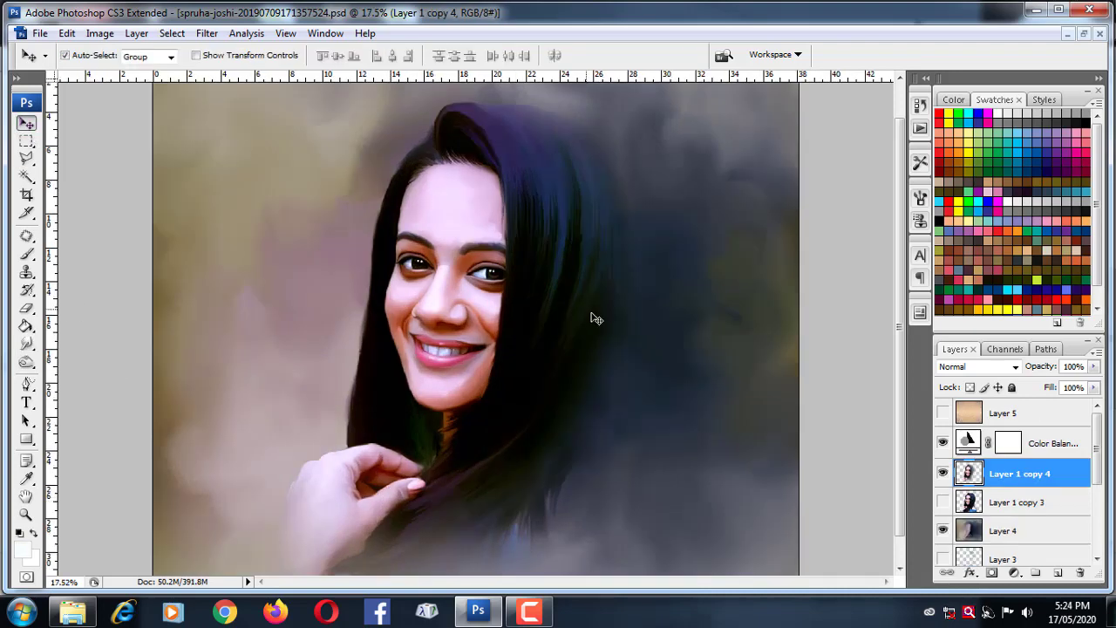
{"action": "scroll", "coordinate": [361, 324], "scroll_direction": "up", "scroll_amount": 3}
{"action": "scroll", "coordinate": [361, 319], "scroll_direction": "down", "scroll_amount": 3}
{"action": "scroll", "coordinate": [419, 304], "scroll_direction": "down", "scroll_amount": 1}
{"action": "scroll", "coordinate": [419, 305], "scroll_direction": "up", "scroll_amount": 2}
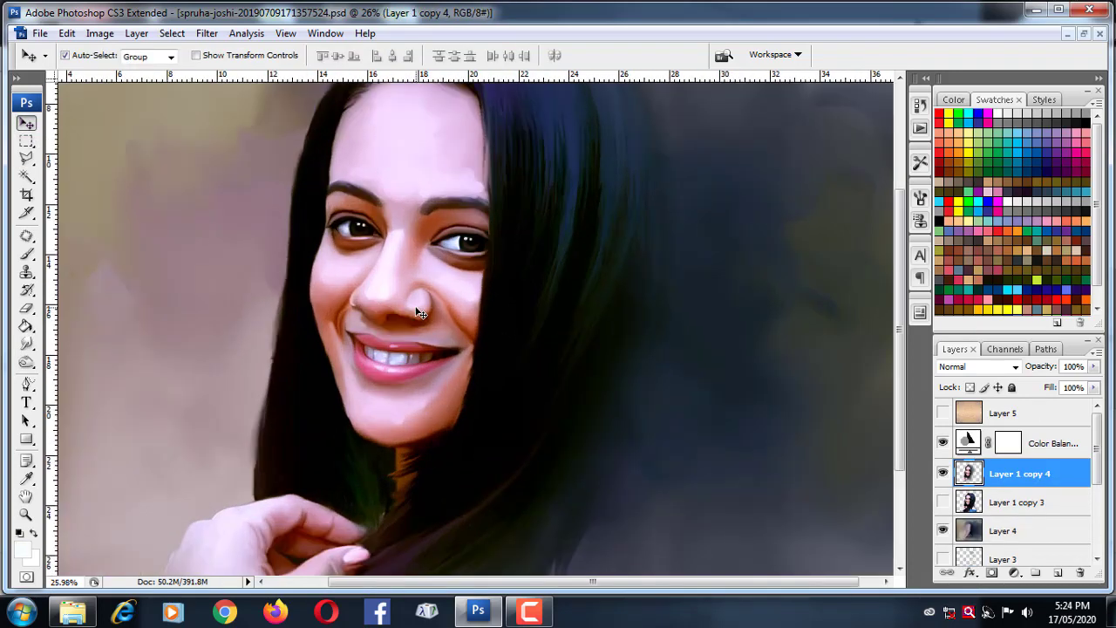
{"action": "scroll", "coordinate": [380, 291], "scroll_direction": "down", "scroll_amount": 3}
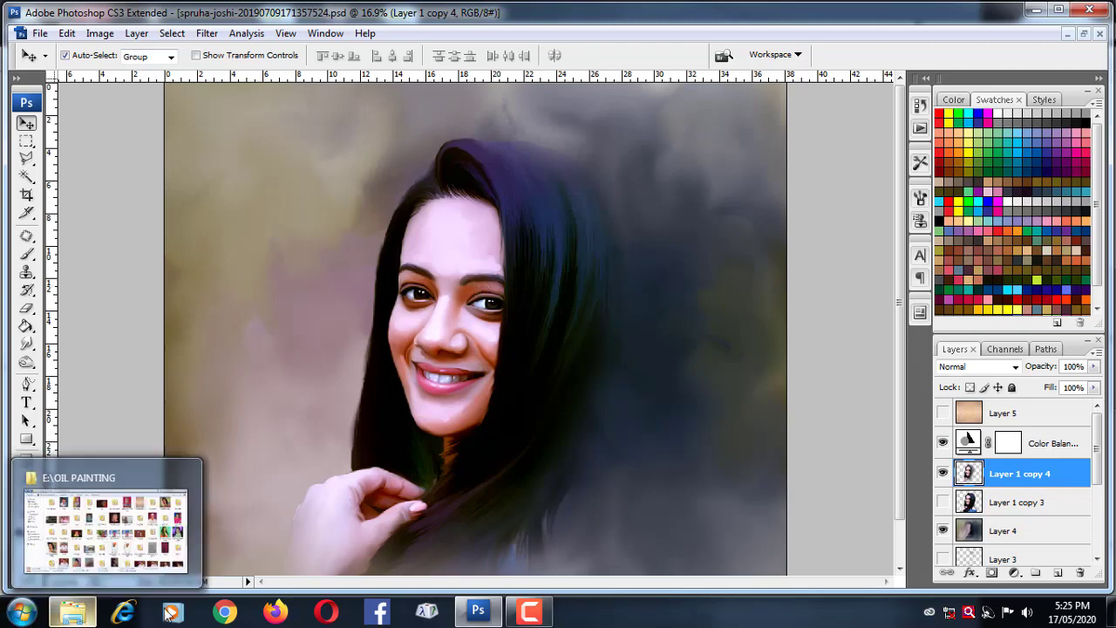
{"action": "left_click", "coordinate": [943, 413]}
{"action": "left_click", "coordinate": [1049, 414]}
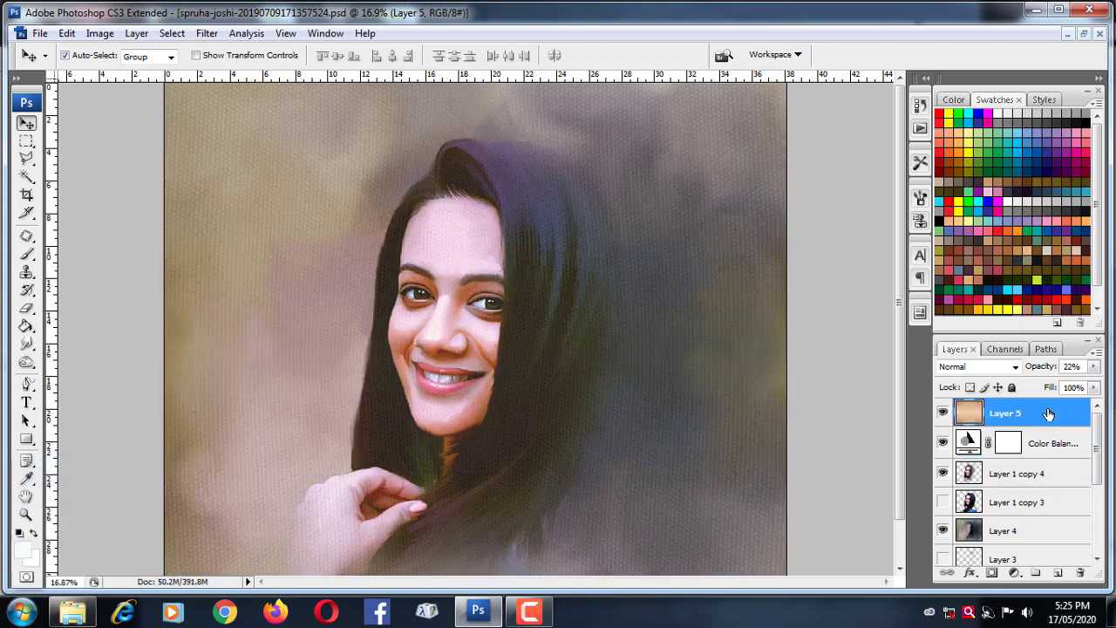
{"action": "scroll", "coordinate": [435, 273], "scroll_direction": "up", "scroll_amount": 3}
{"action": "scroll", "coordinate": [443, 239], "scroll_direction": "down", "scroll_amount": 2}
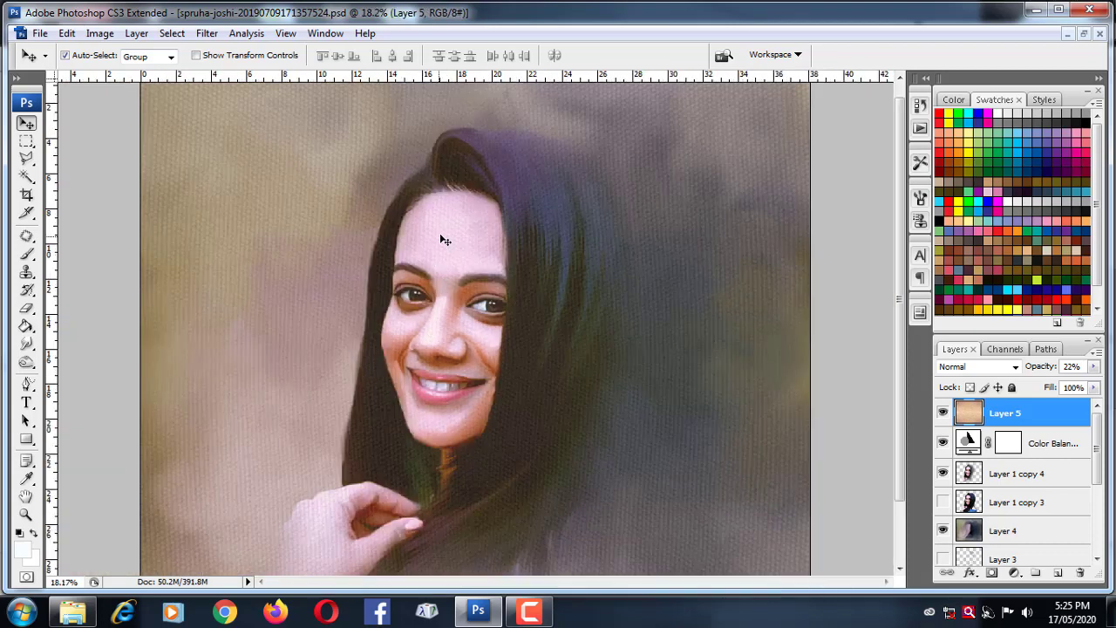
Set Layer 5 opacity to 22% and stamp all visible layers into new Layer 6.
{"action": "key", "text": "1"}
{"action": "key", "text": "1"}
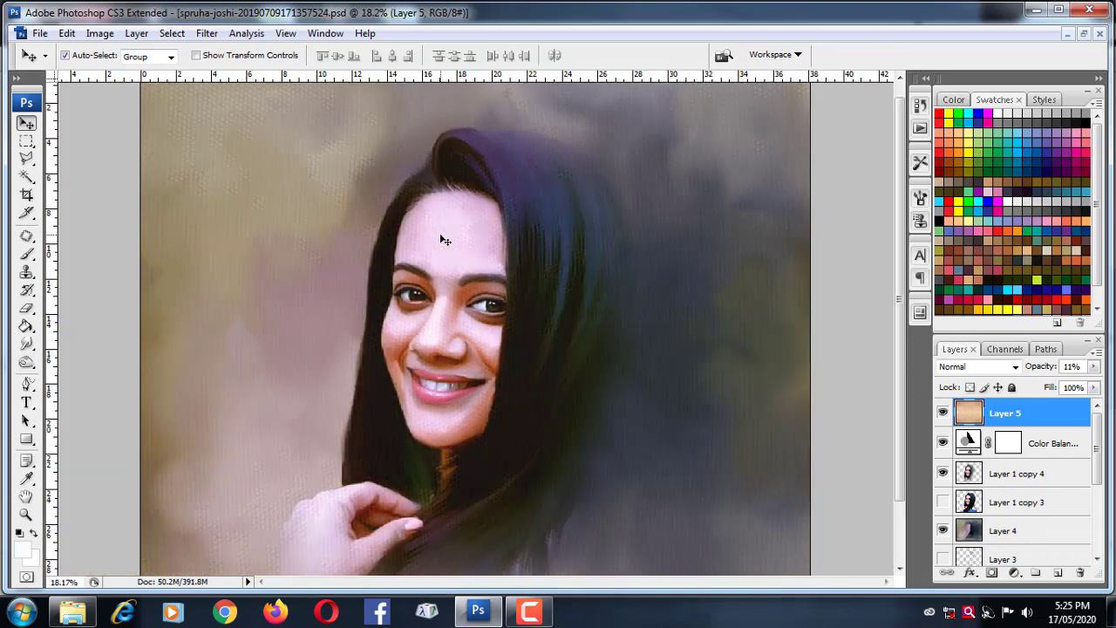
{"action": "key", "text": "1"}
{"action": "key", "text": "1"}
{"action": "key", "text": "2"}
{"action": "key", "text": "2"}
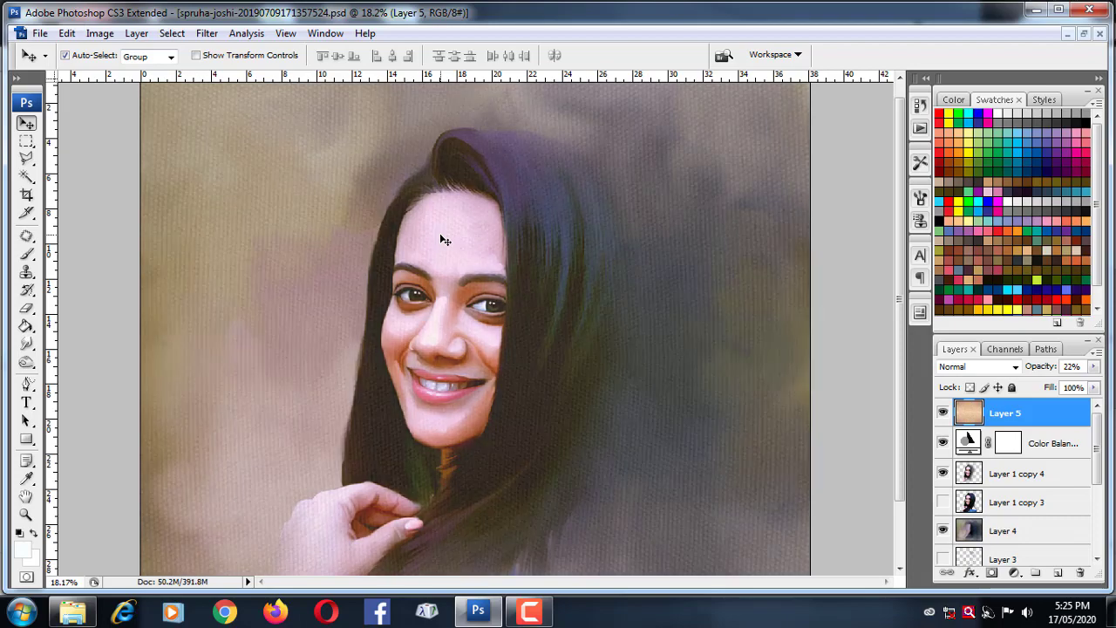
{"action": "scroll", "coordinate": [481, 319], "scroll_direction": "up", "scroll_amount": 2}
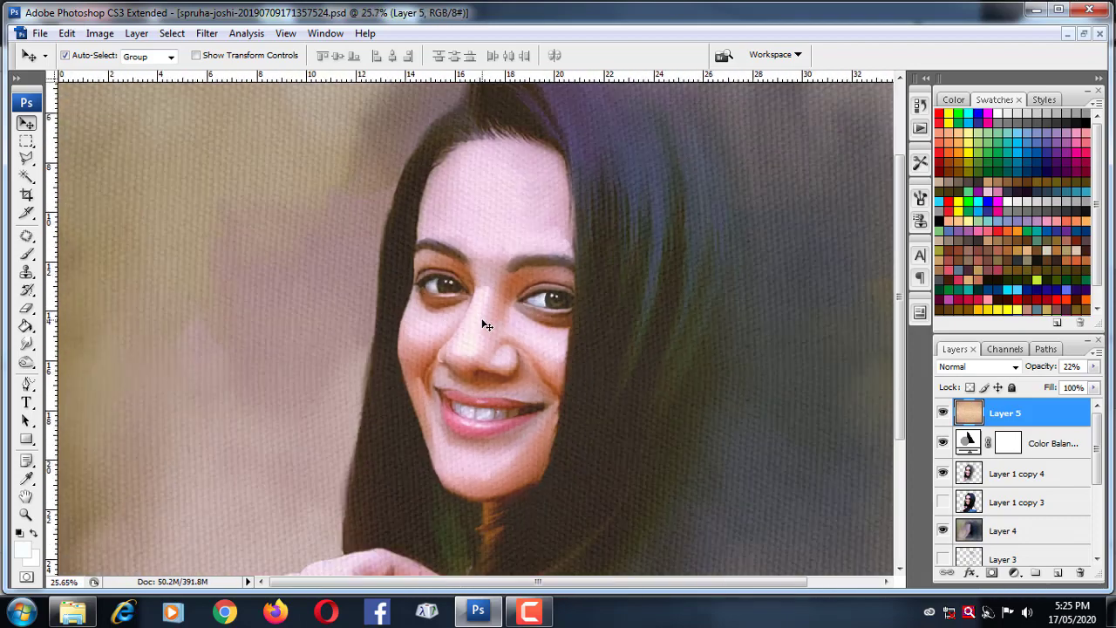
{"action": "scroll", "coordinate": [489, 319], "scroll_direction": "down", "scroll_amount": 3}
{"action": "scroll", "coordinate": [515, 356], "scroll_direction": "down", "scroll_amount": 2}
{"action": "scroll", "coordinate": [515, 356], "scroll_direction": "up", "scroll_amount": 1}
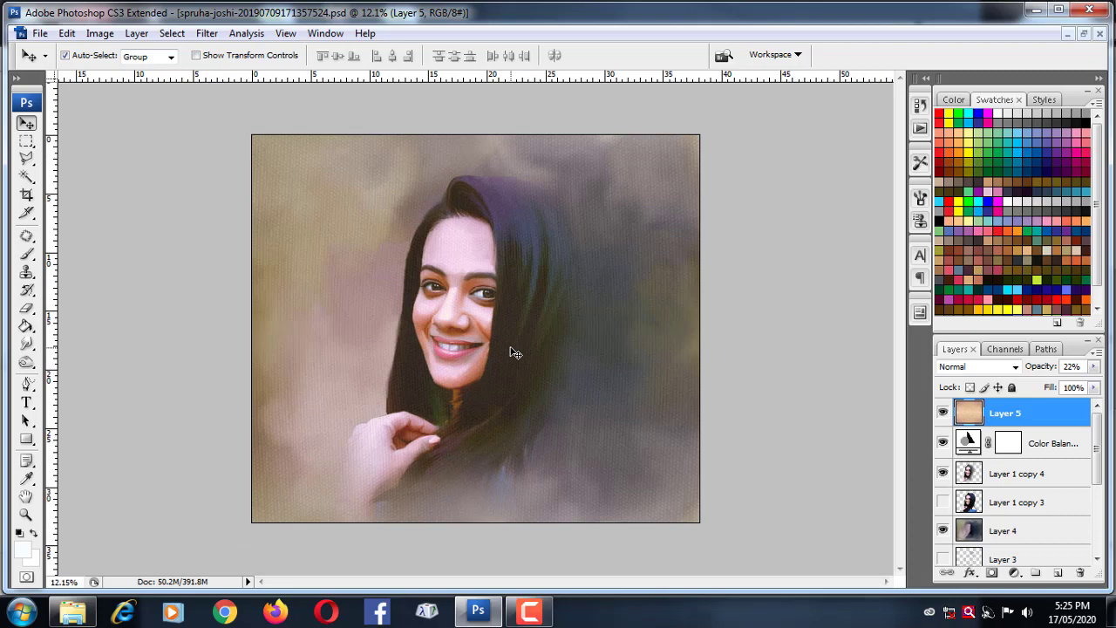
{"action": "key", "text": "ctrl+alt+shift+e"}
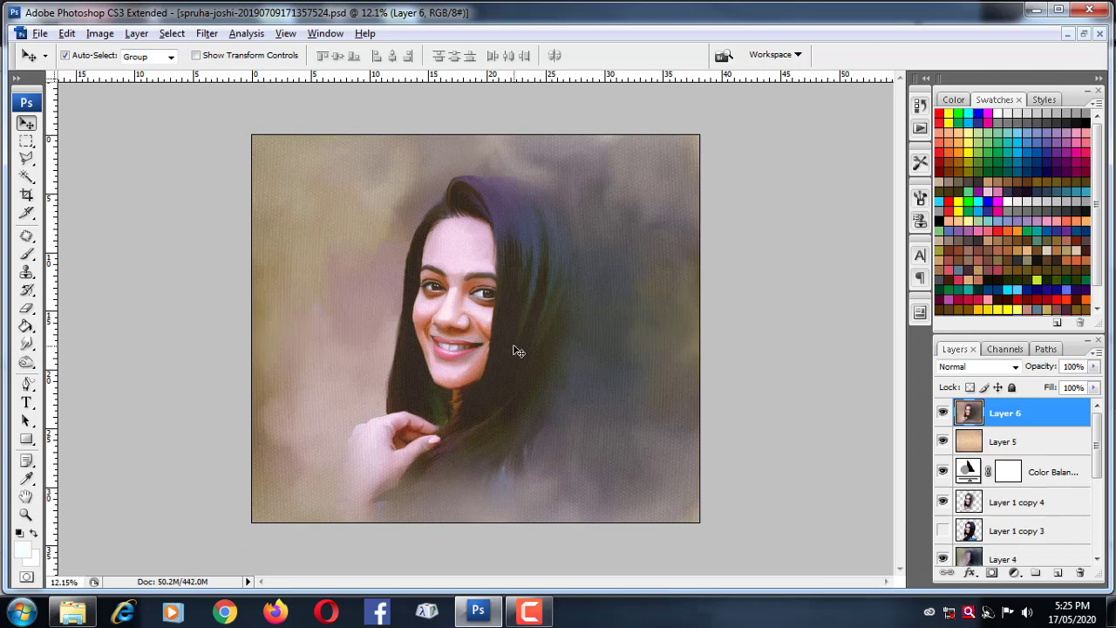
Apply Levels to Layer 6 with black input 37 and white input 248.
{"action": "key", "text": "ctrl+l"}
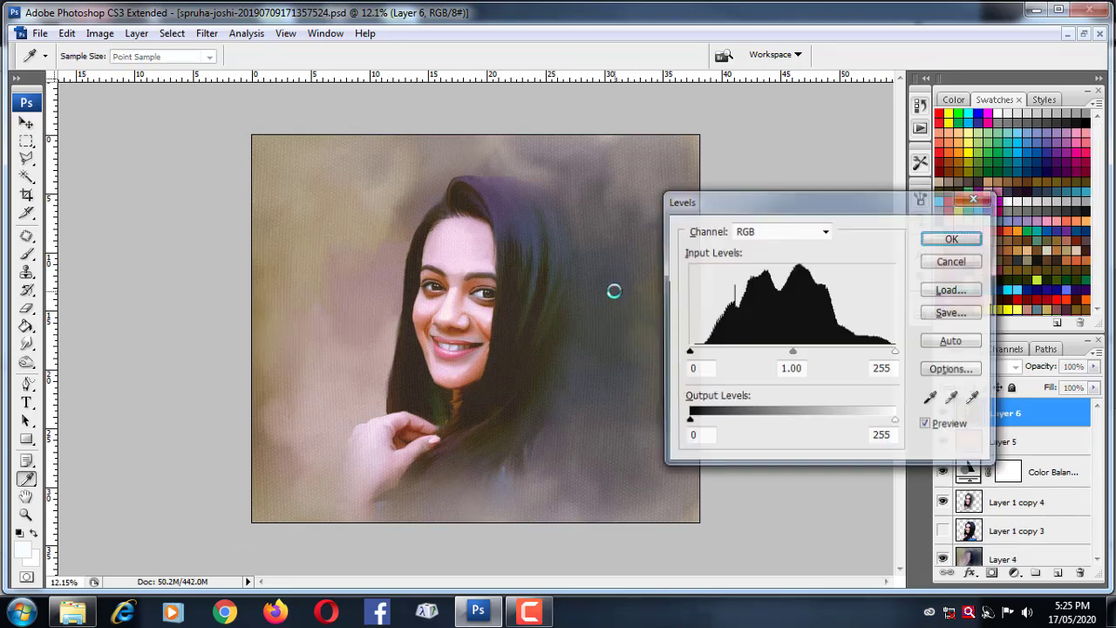
{"action": "mouse_move", "coordinate": [689, 353]}
{"action": "left_mouse_down"}
{"action": "mouse_move", "coordinate": [730, 354]}
{"action": "mouse_move", "coordinate": [710, 357]}
{"action": "mouse_move", "coordinate": [714, 372]}
{"action": "left_mouse_up"}
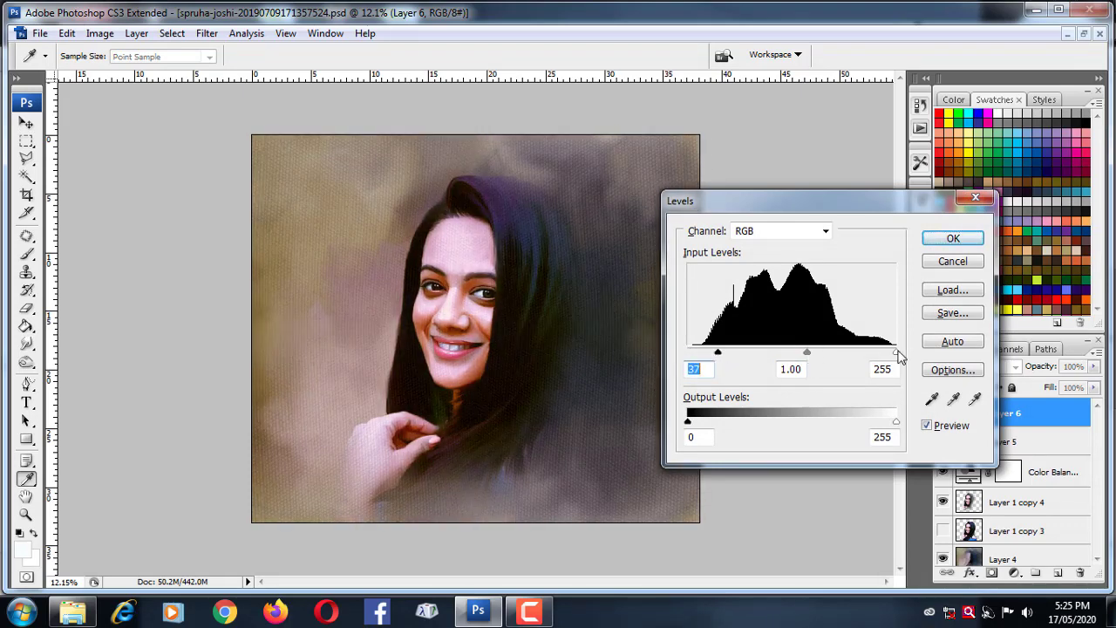
{"action": "left_click_drag", "start_coordinate": [897, 353], "coordinate": [886, 354]}
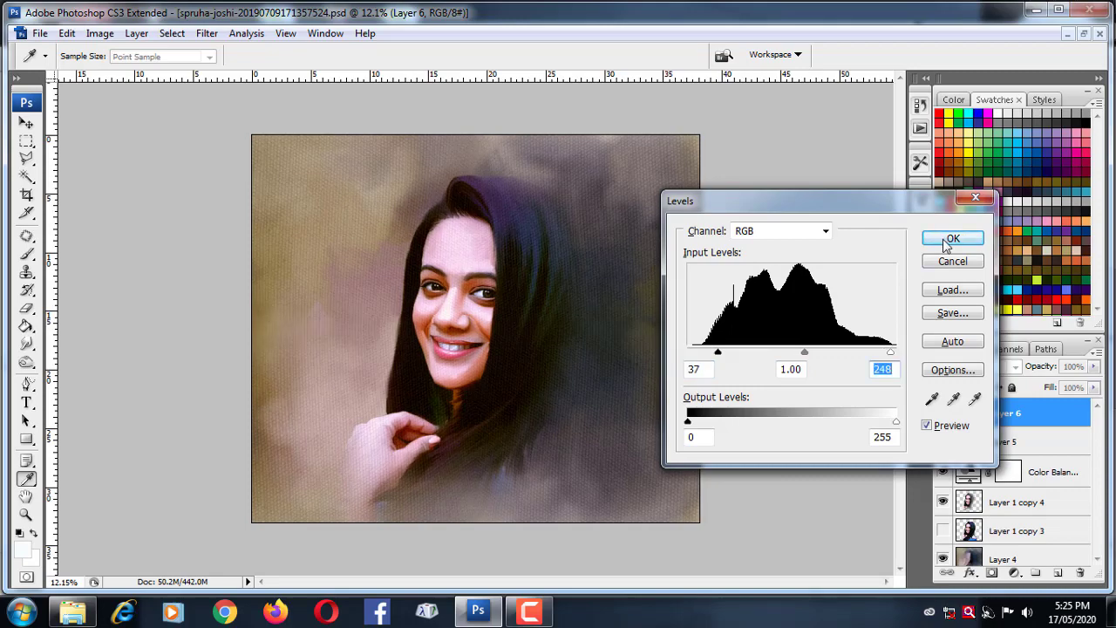
{"action": "key", "text": "Return"}
Zoom in and out to inspect the contrast-adjusted portrait.
{"action": "key", "text": "v"}
{"action": "scroll", "coordinate": [409, 284], "scroll_direction": "up", "scroll_amount": 3}
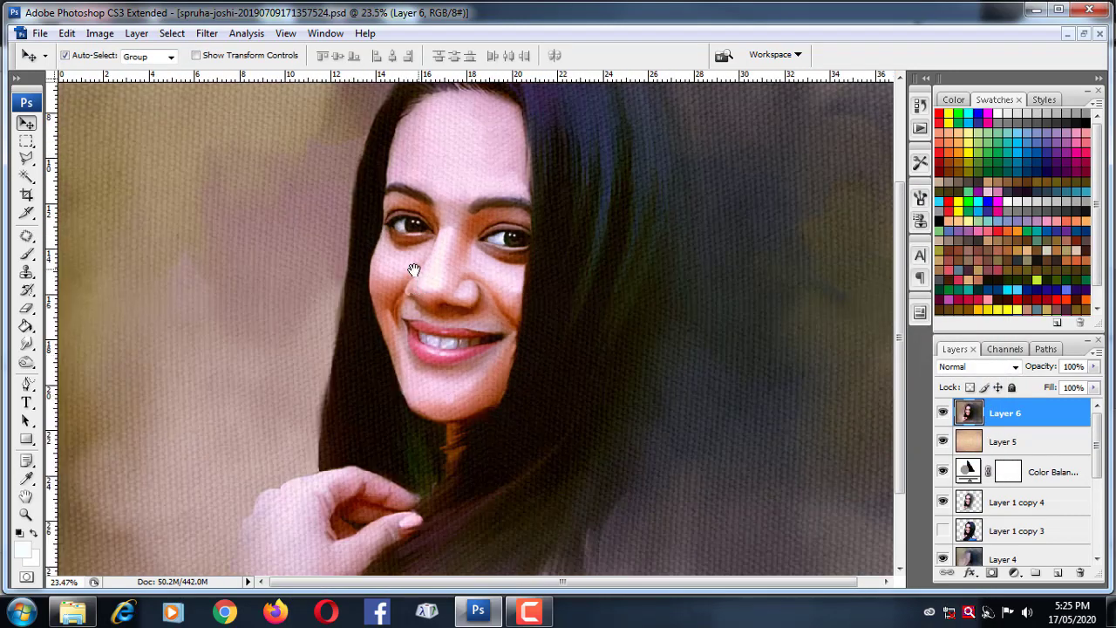
{"action": "scroll", "coordinate": [410, 253], "scroll_direction": "up", "scroll_amount": 2}
{"action": "scroll", "coordinate": [463, 332], "scroll_direction": "up", "scroll_amount": 2}
{"action": "scroll", "coordinate": [486, 375], "scroll_direction": "up", "scroll_amount": 2}
{"action": "scroll", "coordinate": [485, 371], "scroll_direction": "down", "scroll_amount": 1}
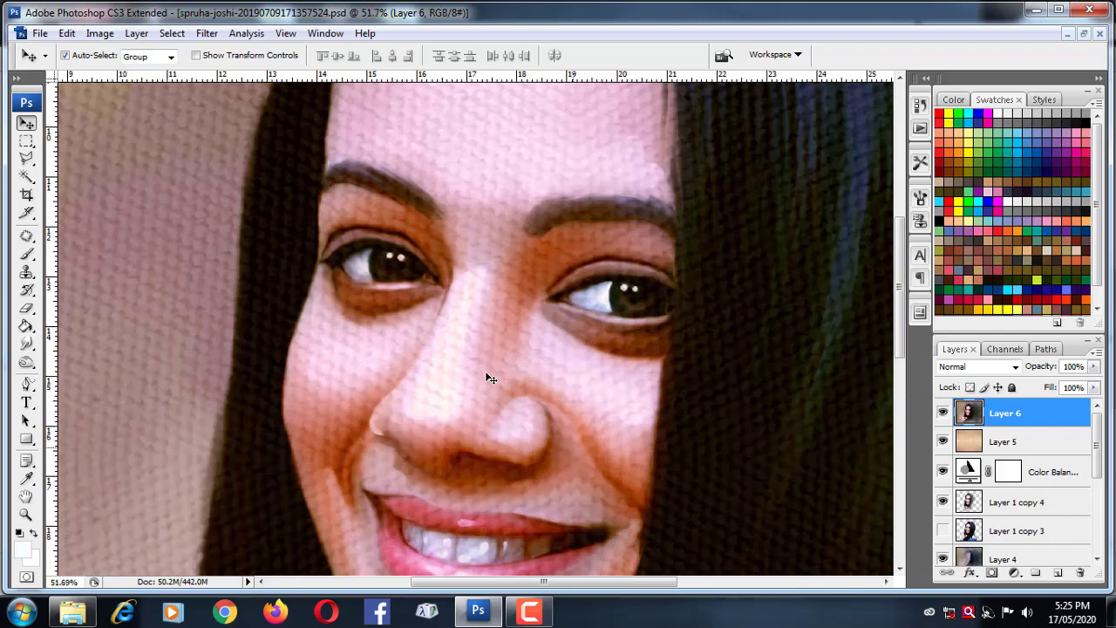
{"action": "scroll", "coordinate": [485, 371], "scroll_direction": "down", "scroll_amount": 6}
{"action": "scroll", "coordinate": [475, 358], "scroll_direction": "down", "scroll_amount": 1}
{"action": "scroll", "coordinate": [461, 347], "scroll_direction": "down", "scroll_amount": 3}
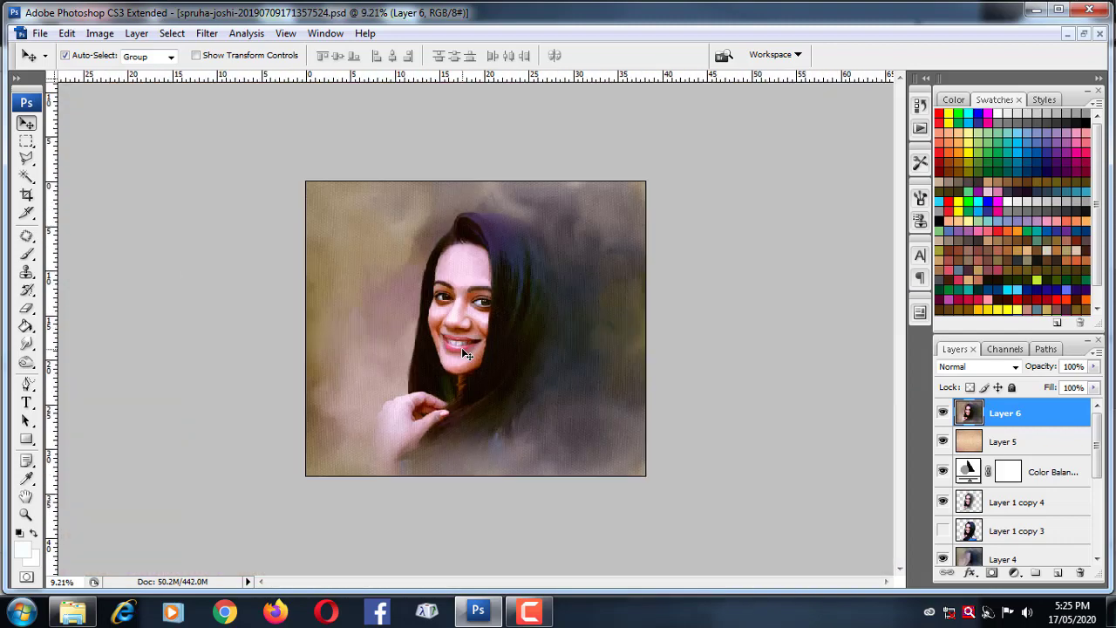
{"action": "scroll", "coordinate": [461, 347], "scroll_direction": "up", "scroll_amount": 3}
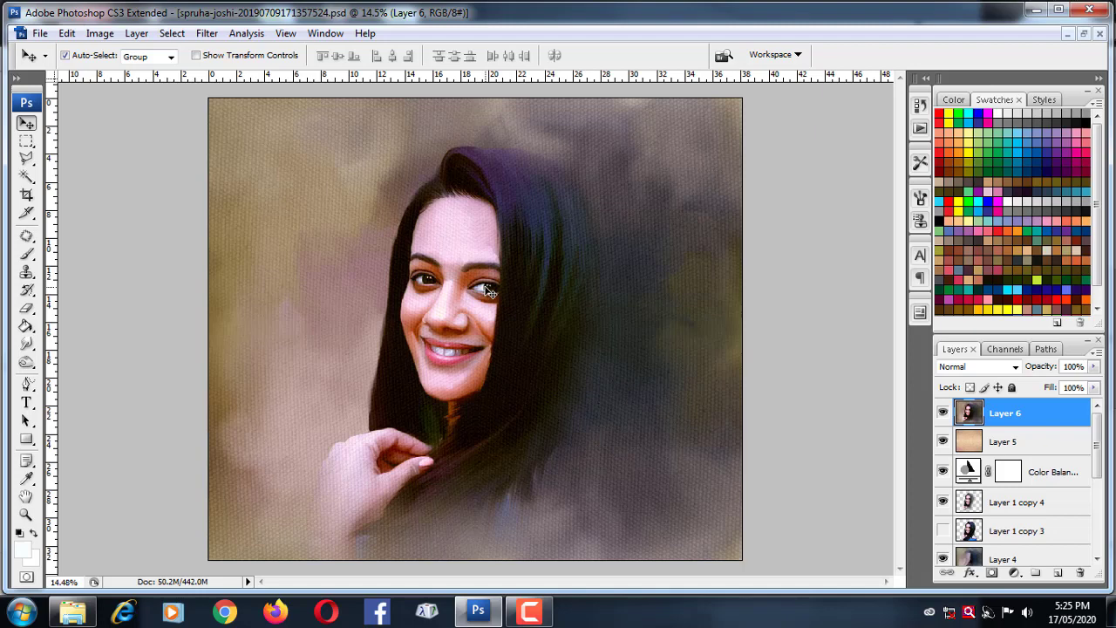
Hide the panels, fit the portrait to the window, and paste the copied signature into it.
{"action": "key", "text": "Tab"}
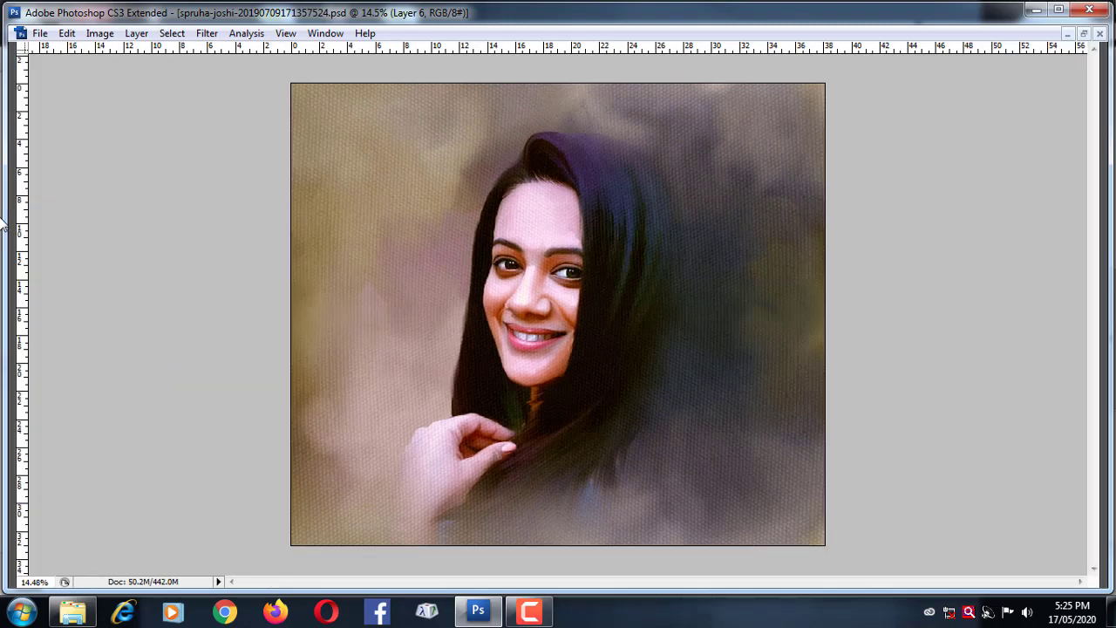
{"action": "key", "text": "ctrl+0"}
{"action": "key", "text": "super+d"}
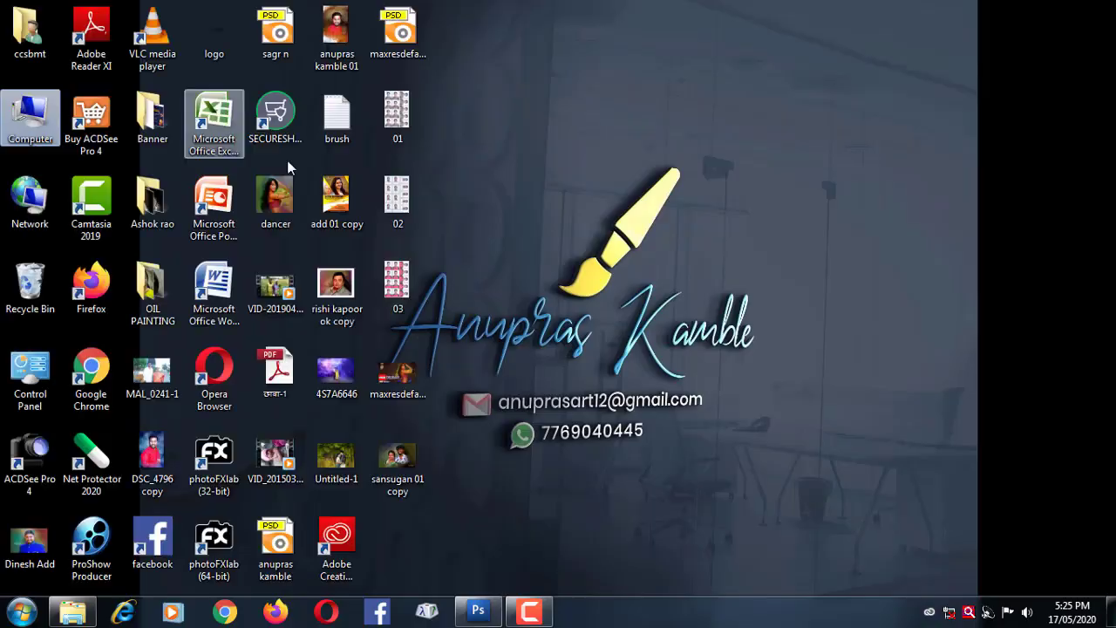
{"action": "left_click", "coordinate": [471, 613]}
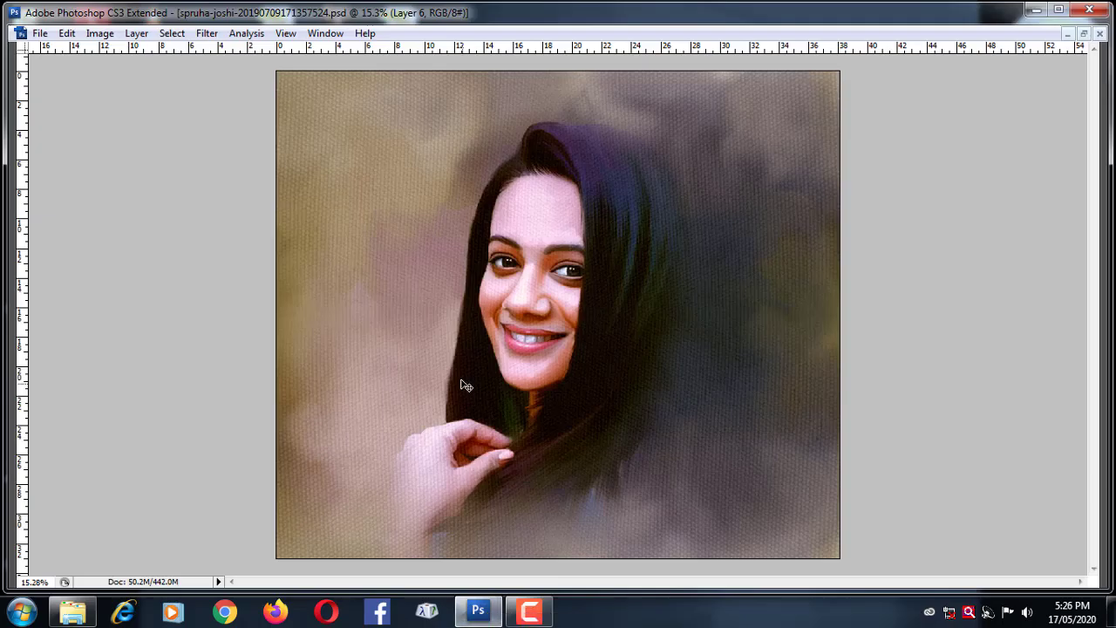
{"action": "key", "text": "ctrl+Tab"}
{"action": "key", "text": "ctrl+Tab"}
{"action": "key", "text": "ctrl+v"}
Shrink the signature to a small watermark and turn it white with Levels.
{"action": "mouse_move", "coordinate": [728, 275]}
{"action": "left_mouse_down"}
{"action": "mouse_move", "coordinate": [602, 311]}
{"action": "mouse_move", "coordinate": [716, 454]}
{"action": "left_mouse_up"}
{"action": "key", "text": "Return"}
{"action": "key", "text": "ctrl+l"}
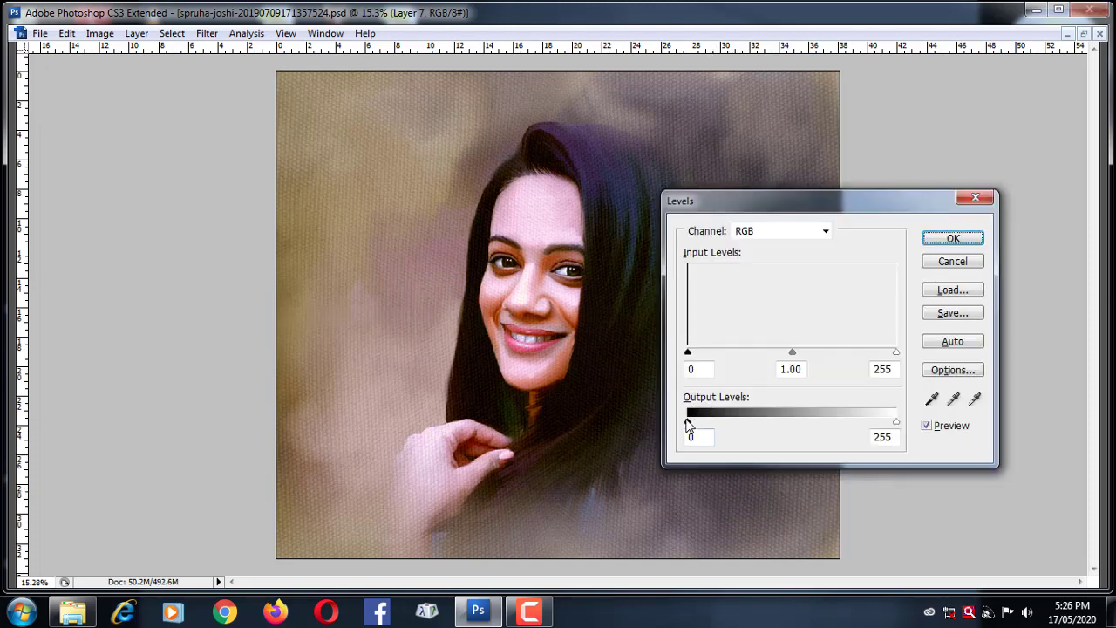
{"action": "left_click", "coordinate": [952, 239]}
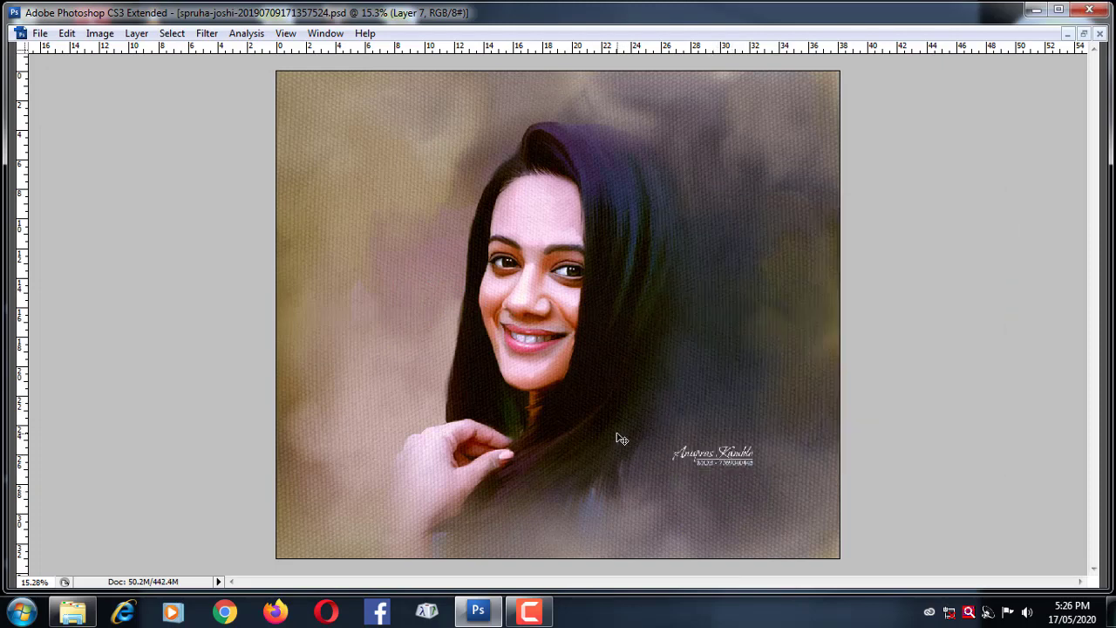
{"action": "scroll", "coordinate": [591, 364], "scroll_direction": "down", "scroll_amount": 2}
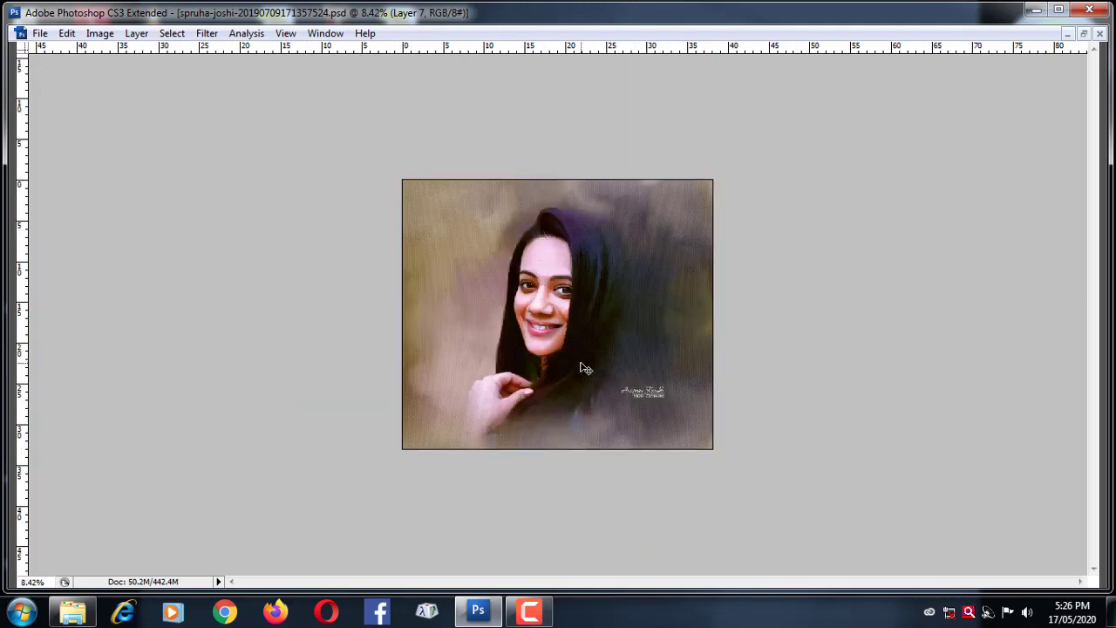
Restore the panels, zoom and pan over the face to check details, then select Layer 6.
{"action": "key", "text": "Tab"}
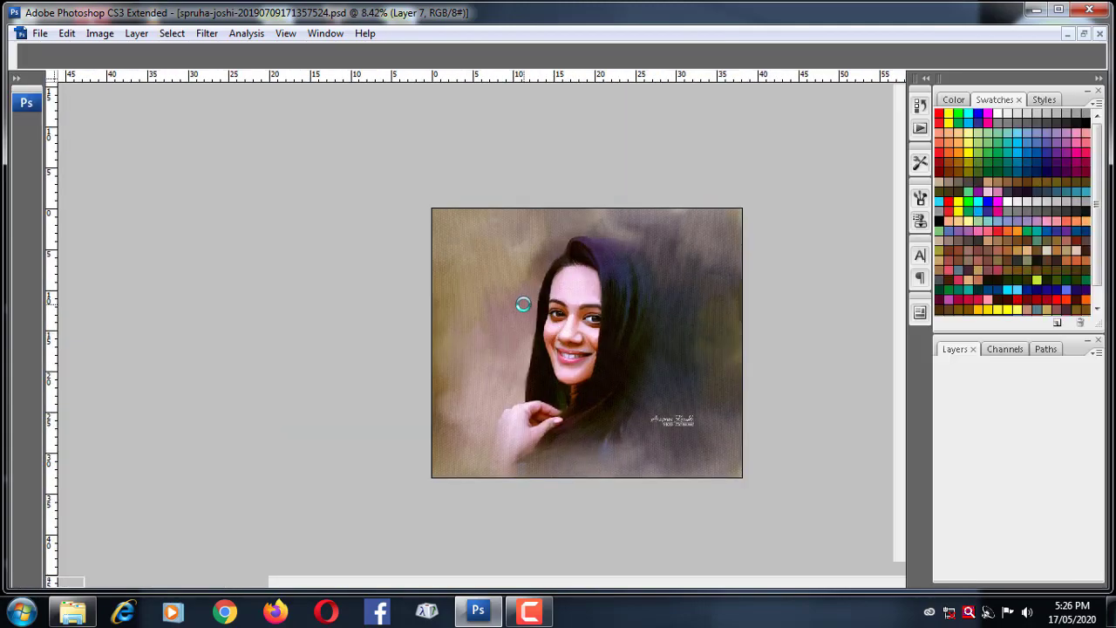
{"action": "scroll", "coordinate": [463, 323], "scroll_direction": "up", "scroll_amount": 3}
{"action": "scroll", "coordinate": [472, 310], "scroll_direction": "up", "scroll_amount": 2}
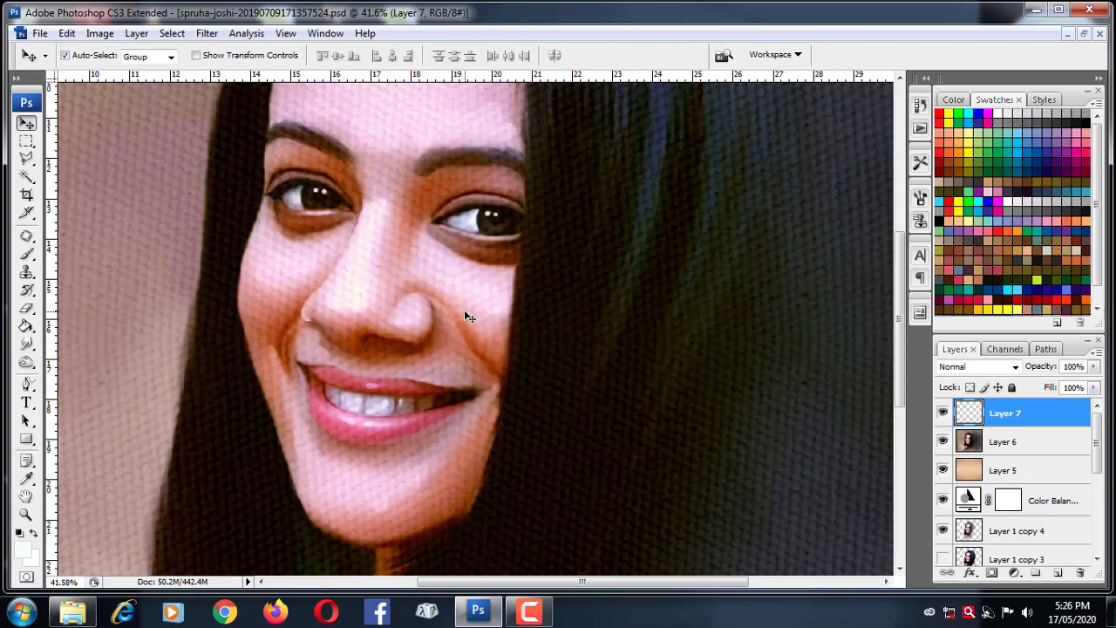
{"action": "scroll", "coordinate": [464, 310], "scroll_direction": "down", "scroll_amount": 2}
{"action": "left_click_drag", "start_coordinate": [471, 266], "coordinate": [504, 412]}
{"action": "scroll", "coordinate": [536, 389], "scroll_direction": "down", "scroll_amount": 2}
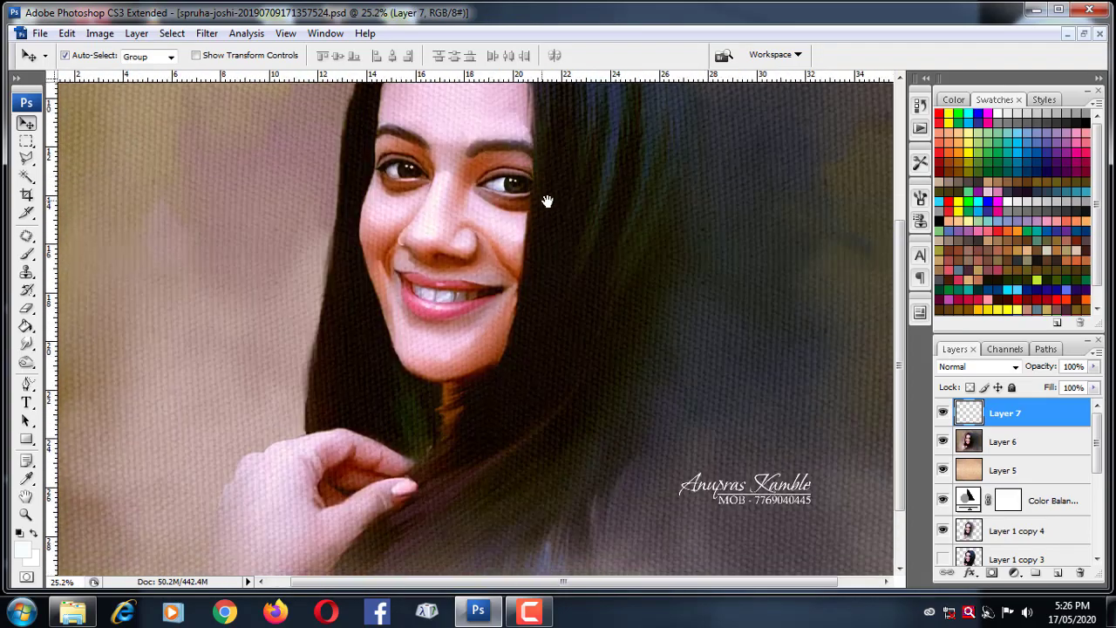
{"action": "scroll", "coordinate": [526, 224], "scroll_direction": "up", "scroll_amount": 2}
{"action": "scroll", "coordinate": [441, 416], "scroll_direction": "up", "scroll_amount": 2}
{"action": "scroll", "coordinate": [376, 371], "scroll_direction": "up", "scroll_amount": 1}
{"action": "left_click_drag", "start_coordinate": [376, 371], "coordinate": [614, 252]}
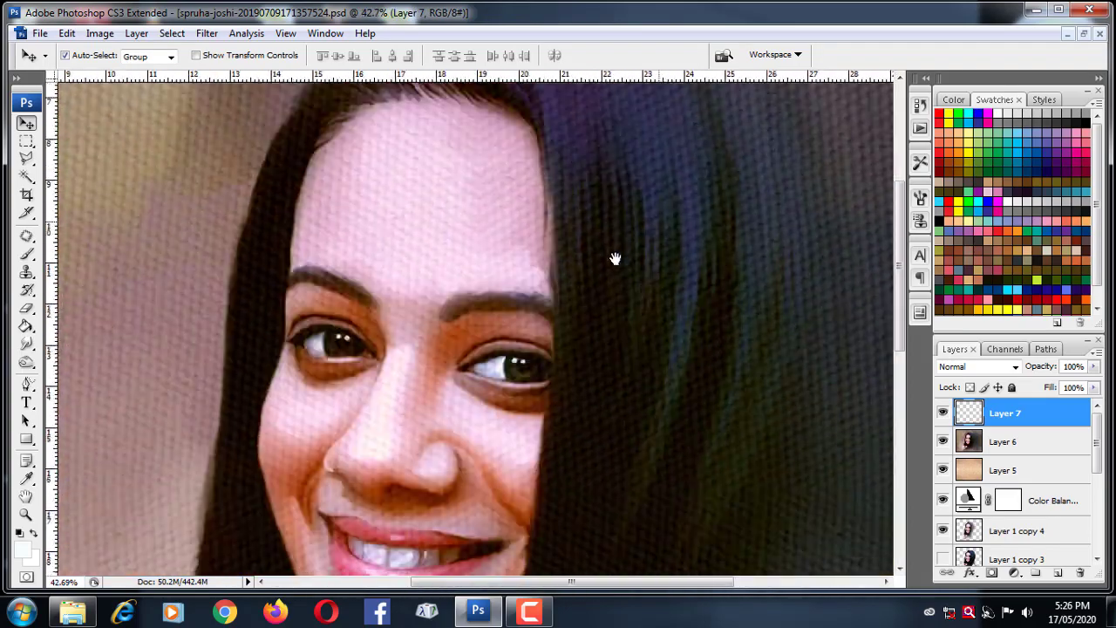
{"action": "scroll", "coordinate": [551, 222], "scroll_direction": "down", "scroll_amount": 2}
{"action": "scroll", "coordinate": [542, 426], "scroll_direction": "down", "scroll_amount": 2}
{"action": "scroll", "coordinate": [458, 428], "scroll_direction": "up", "scroll_amount": 1}
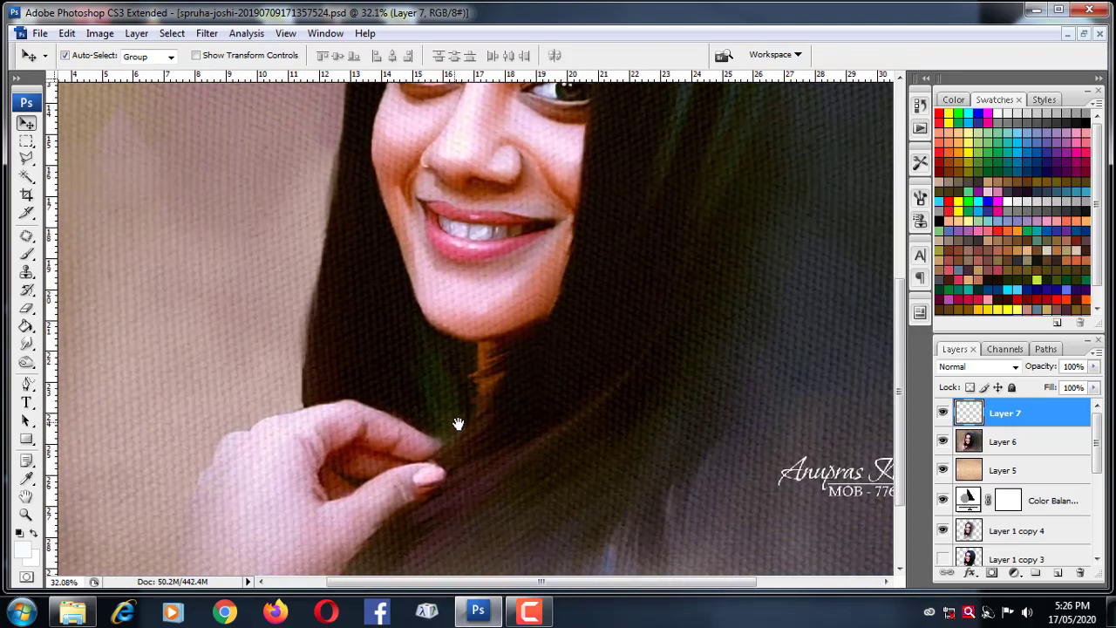
{"action": "scroll", "coordinate": [389, 241], "scroll_direction": "down", "scroll_amount": 2}
{"action": "scroll", "coordinate": [456, 360], "scroll_direction": "up", "scroll_amount": 2}
{"action": "scroll", "coordinate": [453, 354], "scroll_direction": "down", "scroll_amount": 1}
{"action": "scroll", "coordinate": [450, 346], "scroll_direction": "down", "scroll_amount": 1}
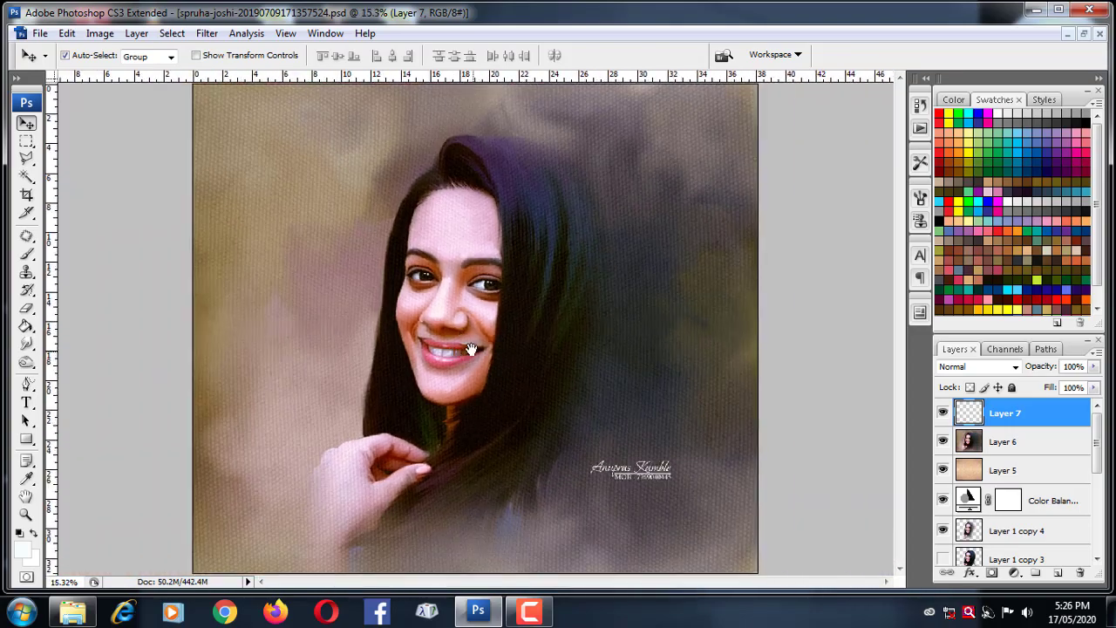
{"action": "scroll", "coordinate": [460, 376], "scroll_direction": "up", "scroll_amount": 1}
{"action": "scroll", "coordinate": [460, 384], "scroll_direction": "up", "scroll_amount": 1}
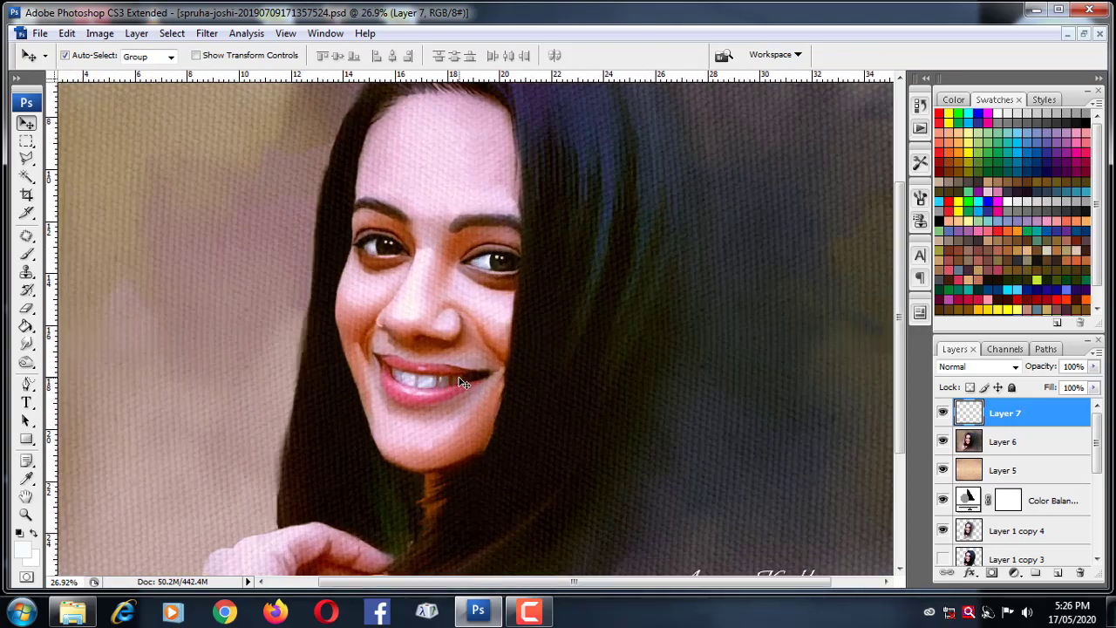
{"action": "scroll", "coordinate": [463, 378], "scroll_direction": "up", "scroll_amount": 1}
{"action": "scroll", "coordinate": [464, 377], "scroll_direction": "down", "scroll_amount": 2}
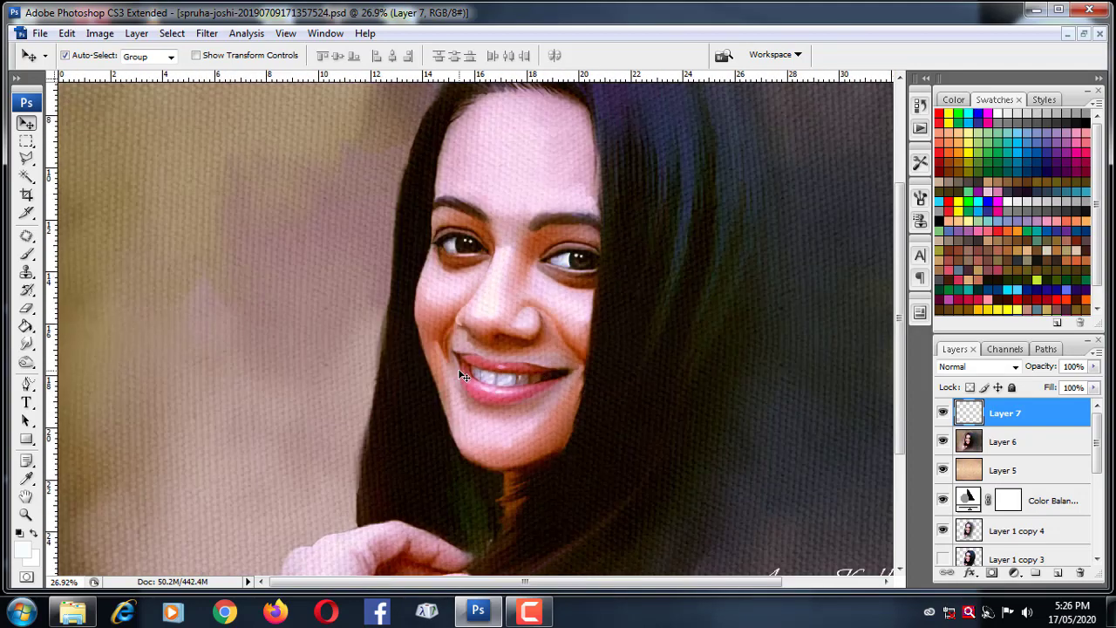
{"action": "scroll", "coordinate": [463, 376], "scroll_direction": "down", "scroll_amount": 1}
{"action": "left_click", "coordinate": [1028, 443]}
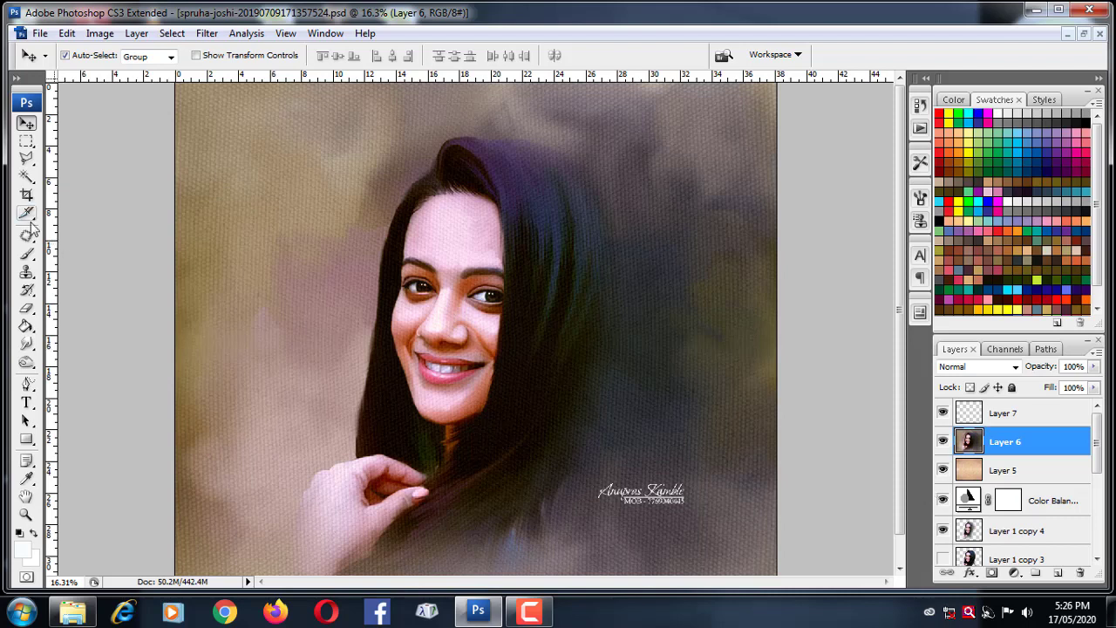
Pick the dodge/burn tool at brush size 1500, set range to Midtones, and tone the face.
{"action": "left_click", "coordinate": [26, 344]}
{"action": "left_click", "coordinate": [27, 364]}
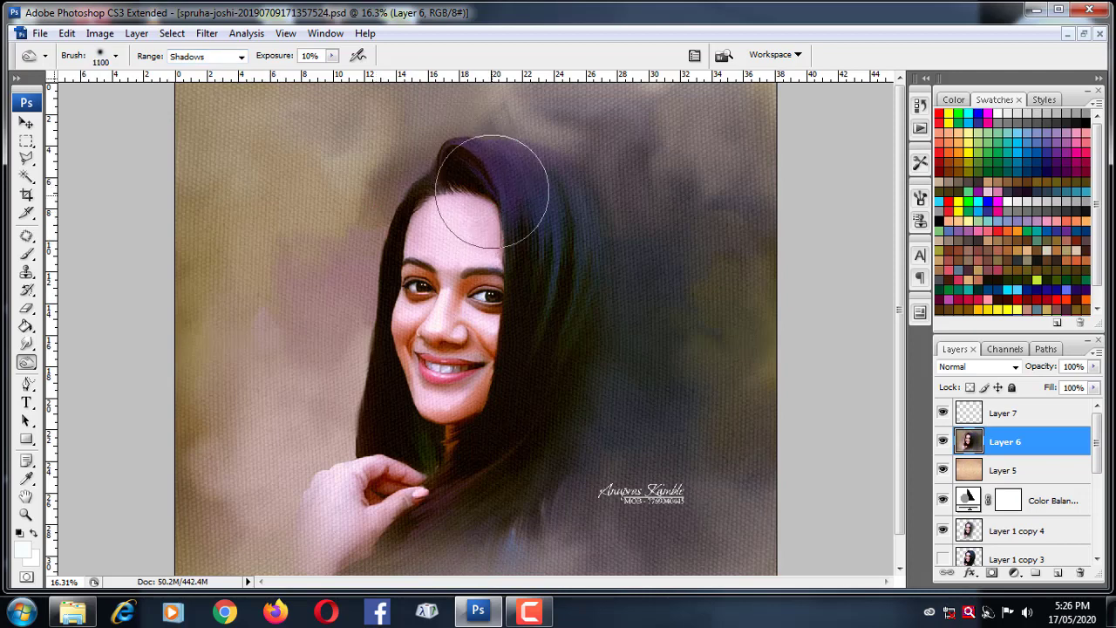
{"action": "key", "text": "bracketright"}
{"action": "key", "text": "bracketright"}
{"action": "key", "text": "bracketright"}
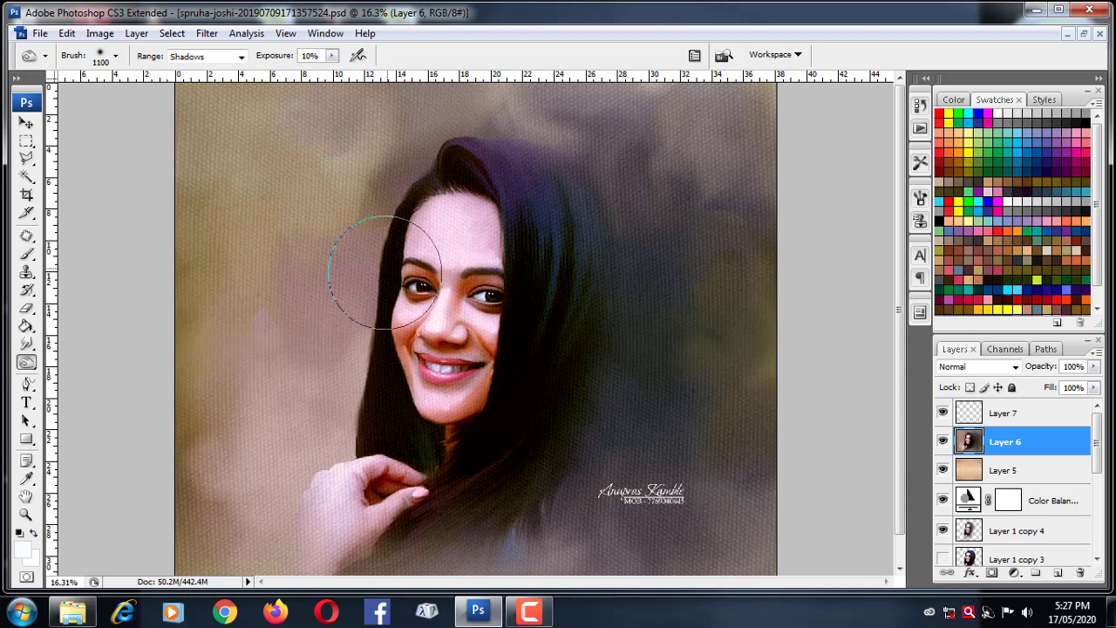
{"action": "key", "text": "bracketright"}
{"action": "key", "text": "bracketright"}
{"action": "key", "text": "bracketright"}
{"action": "left_click", "coordinate": [207, 56]}
{"action": "left_click", "coordinate": [188, 84]}
{"action": "left_click", "coordinate": [485, 235]}
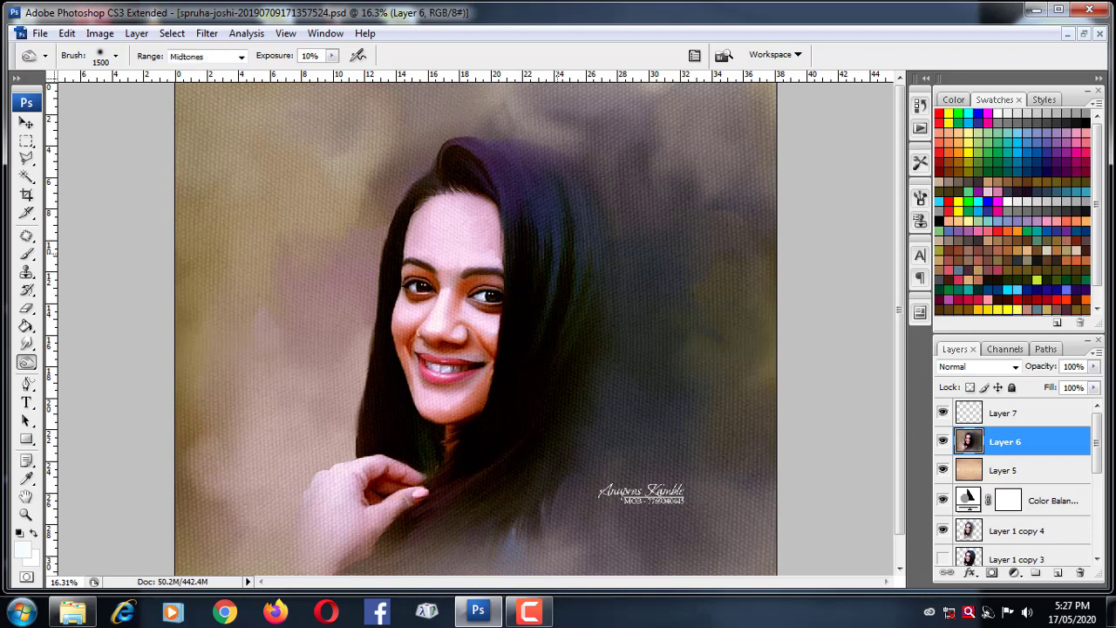
Resize the toning brush from 1000 up to 1900 and switch the range to Highlights.
{"action": "key", "text": "bracketleft"}
{"action": "key", "text": "bracketleft"}
{"action": "key", "text": "bracketleft"}
{"action": "key", "text": "bracketleft"}
{"action": "key", "text": "bracketleft"}
{"action": "scroll", "coordinate": [411, 445], "scroll_direction": "up", "scroll_amount": 3}
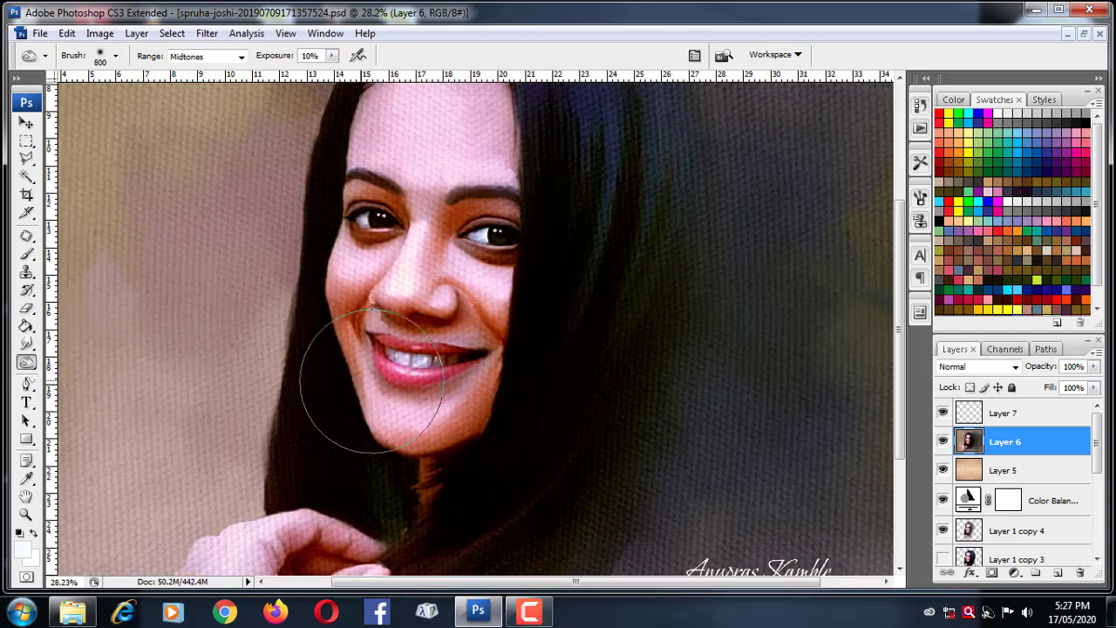
{"action": "scroll", "coordinate": [448, 511], "scroll_direction": "down", "scroll_amount": 3}
{"action": "key", "text": "bracketright"}
{"action": "key", "text": "bracketright"}
{"action": "key", "text": "bracketright"}
{"action": "key", "text": "bracketright"}
{"action": "key", "text": "bracketright"}
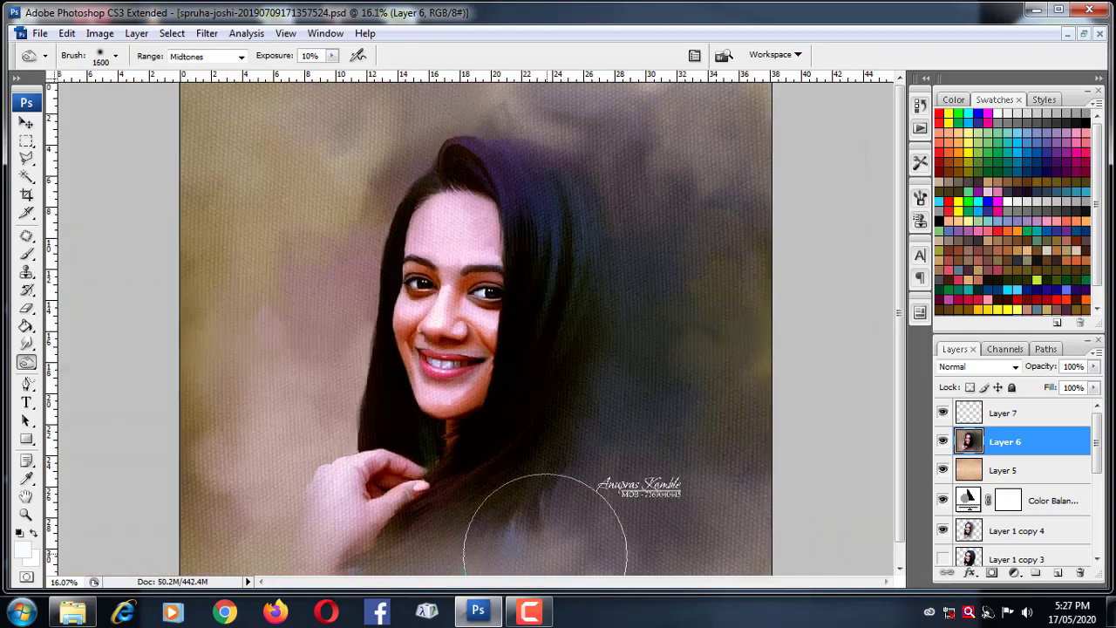
{"action": "key", "text": "bracketright"}
{"action": "key", "text": "bracketright"}
{"action": "key", "text": "bracketright"}
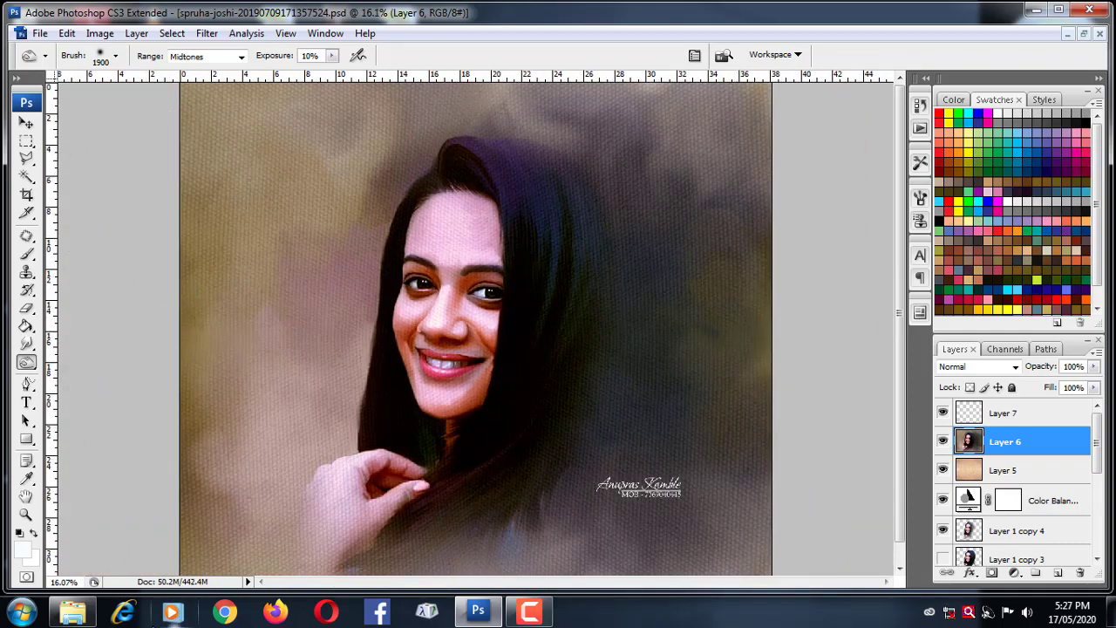
{"action": "scroll", "coordinate": [267, 428], "scroll_direction": "down", "scroll_amount": 2}
{"action": "key", "text": "bracketright"}
{"action": "key", "text": "bracketright"}
{"action": "key", "text": "bracketright"}
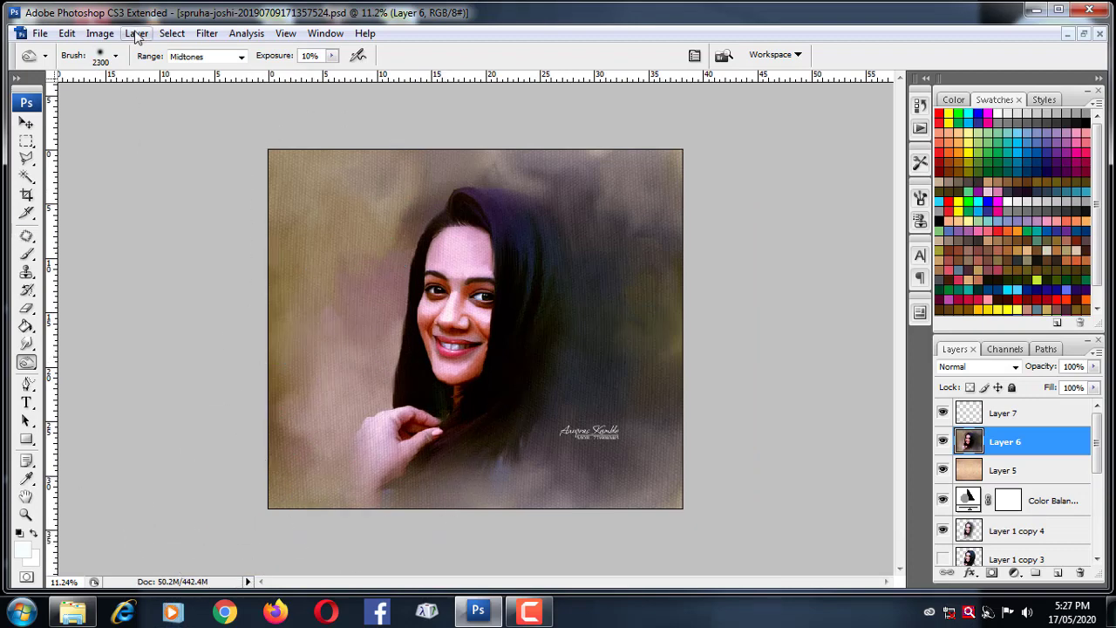
{"action": "left_click", "coordinate": [187, 60]}
{"action": "left_click", "coordinate": [179, 100]}
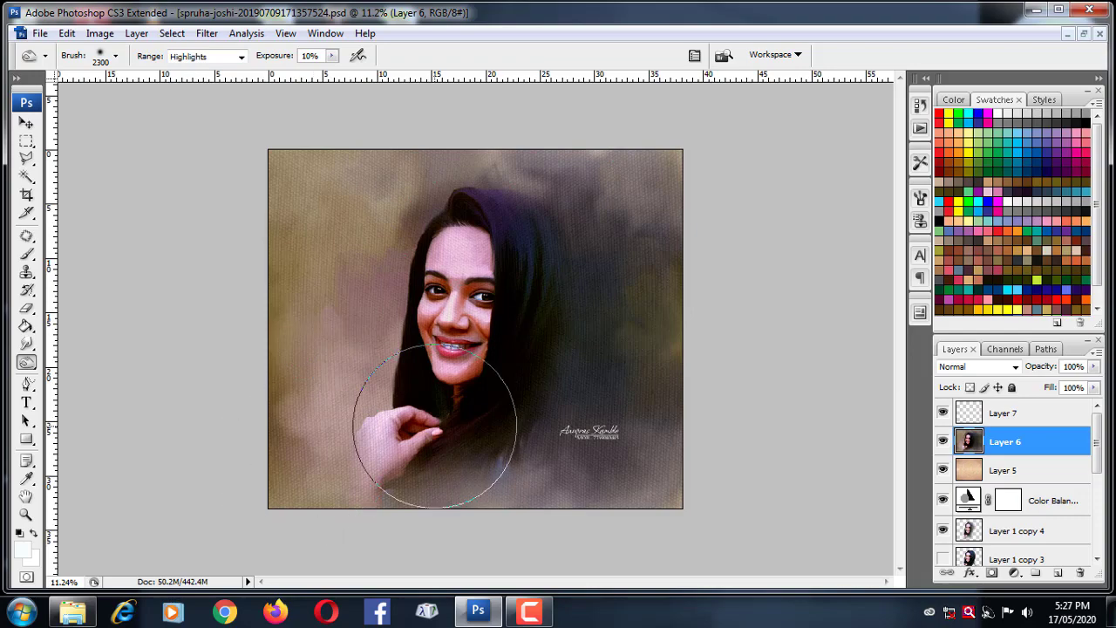
Return to the Move tool and zoom to review the toned face and hand.
{"action": "left_click", "coordinate": [27, 123]}
{"action": "scroll", "coordinate": [448, 309], "scroll_direction": "up", "scroll_amount": 1}
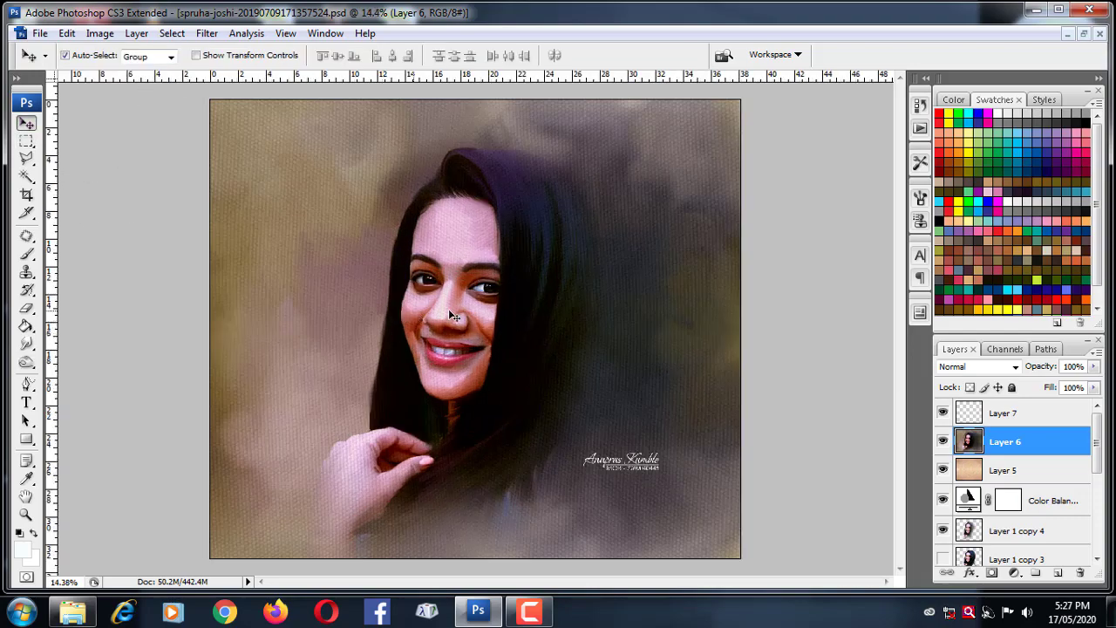
{"action": "scroll", "coordinate": [457, 316], "scroll_direction": "up", "scroll_amount": 1}
{"action": "scroll", "coordinate": [469, 325], "scroll_direction": "up", "scroll_amount": 1}
{"action": "scroll", "coordinate": [468, 325], "scroll_direction": "down", "scroll_amount": 2}
{"action": "scroll", "coordinate": [501, 288], "scroll_direction": "down", "scroll_amount": 1}
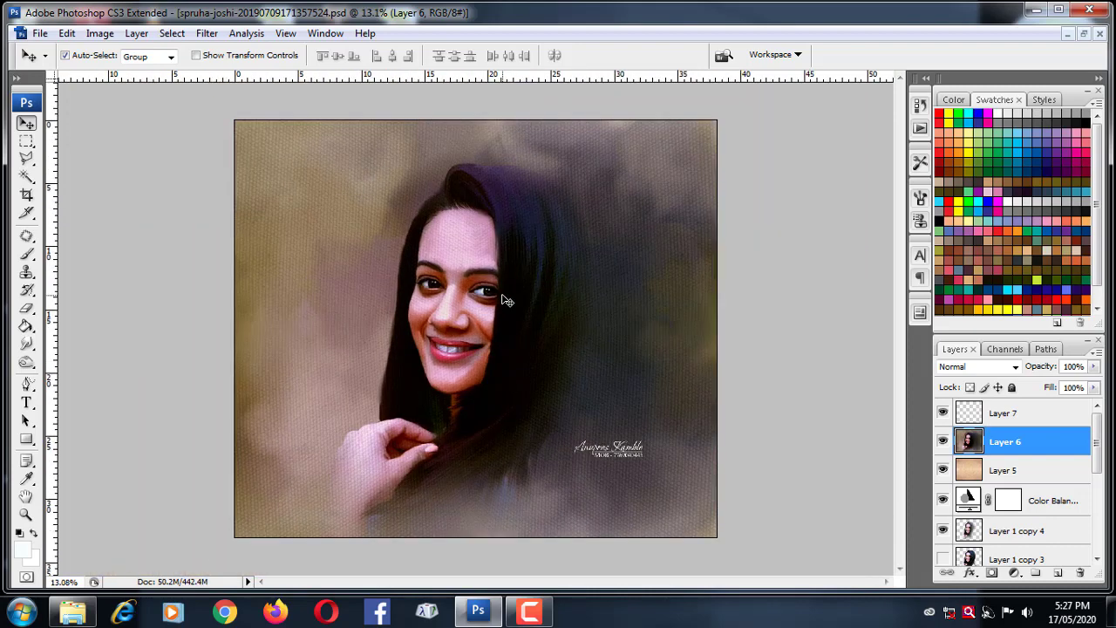